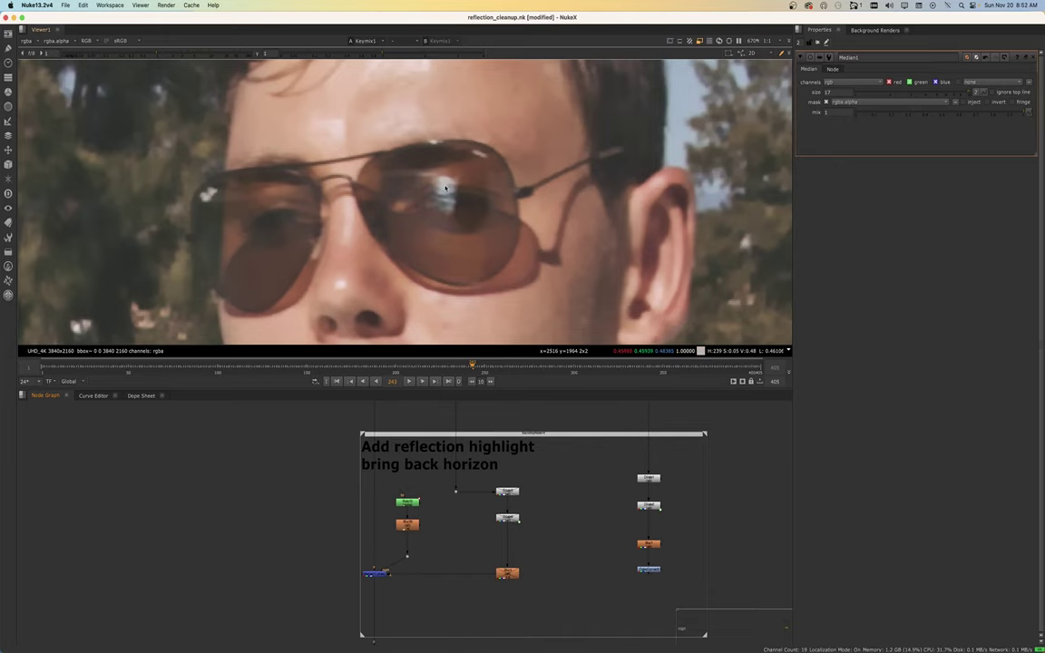
Connect Median1's input to the dot below FrameHold1 and unplug the existing roto branch from its mask dot
{"action": "scroll", "coordinate": [442, 176], "scroll_direction": "down", "scroll_amount": 2}
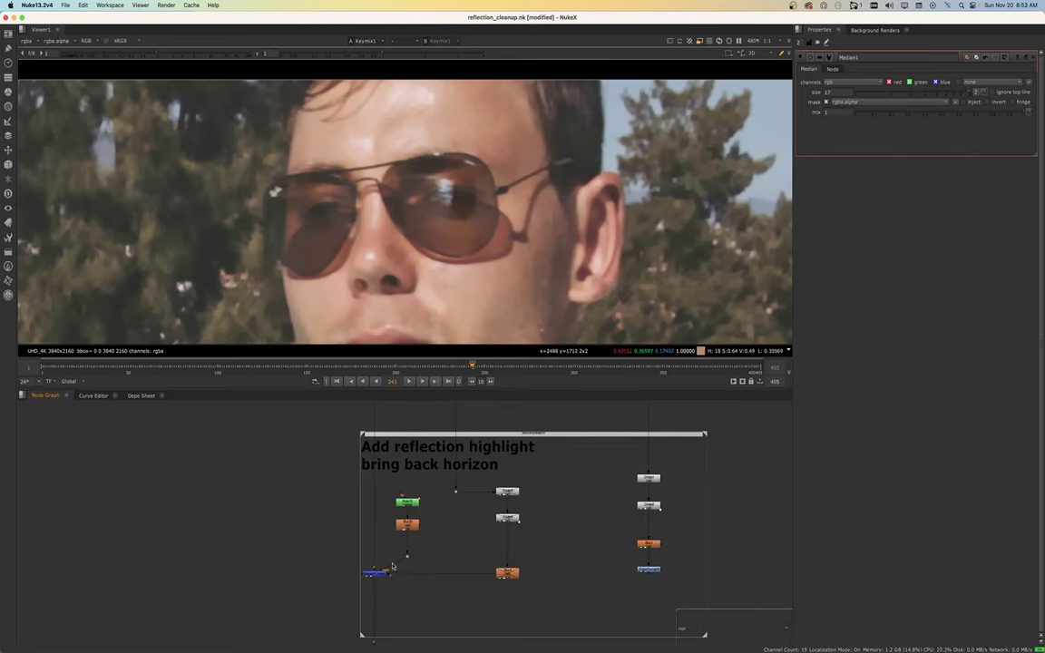
{"action": "scroll", "coordinate": [392, 567], "scroll_direction": "down", "scroll_amount": 10}
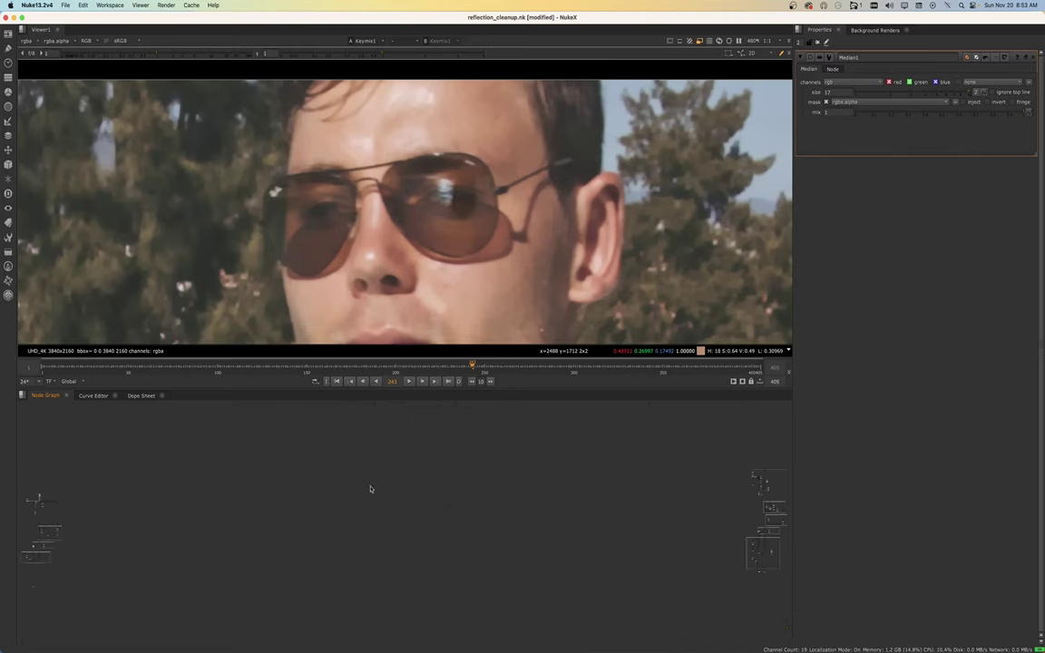
{"action": "scroll", "coordinate": [399, 508], "scroll_direction": "up", "scroll_amount": 10}
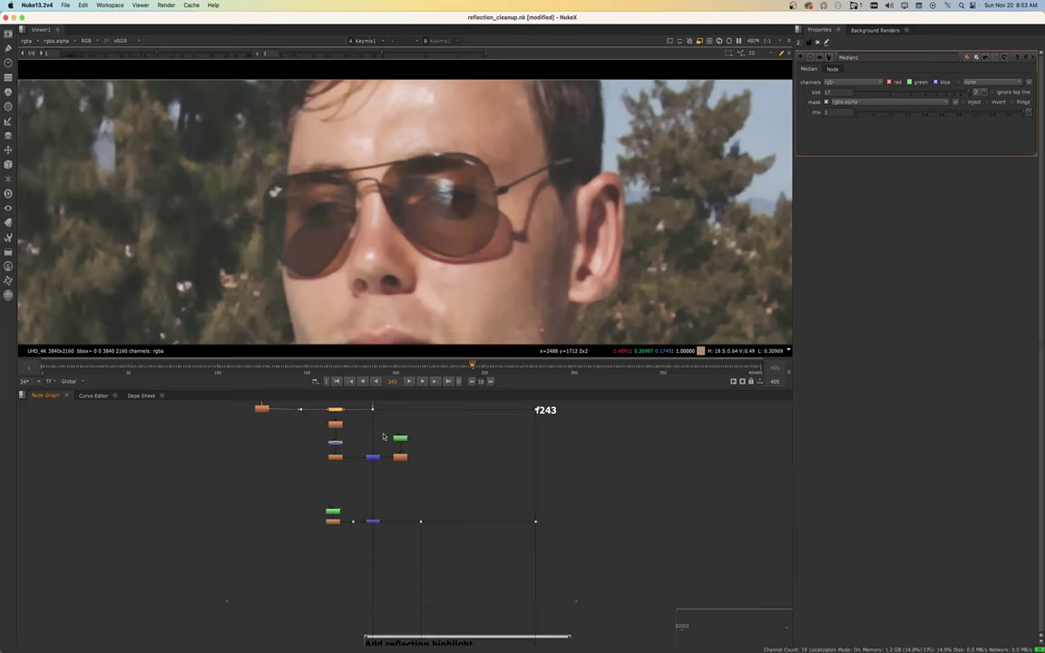
{"action": "scroll", "coordinate": [362, 444], "scroll_direction": "up", "scroll_amount": 4}
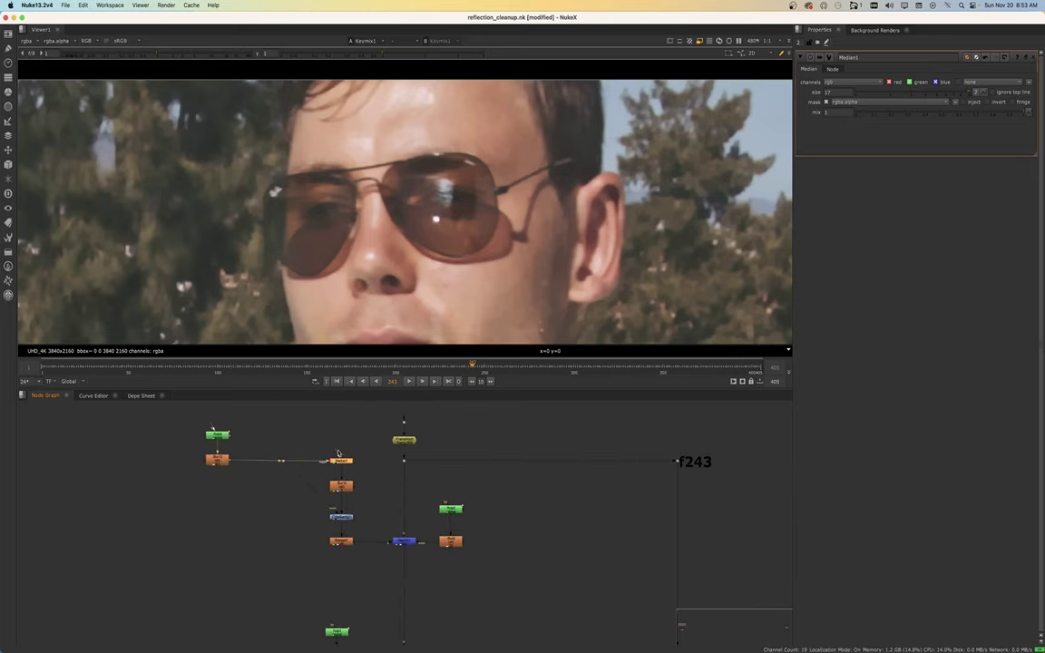
{"action": "left_click_drag", "start_coordinate": [336, 456], "coordinate": [403, 463]}
{"action": "left_click_drag", "start_coordinate": [235, 463], "coordinate": [255, 443]}
{"action": "scroll", "coordinate": [363, 456], "scroll_direction": "up", "scroll_amount": 5}
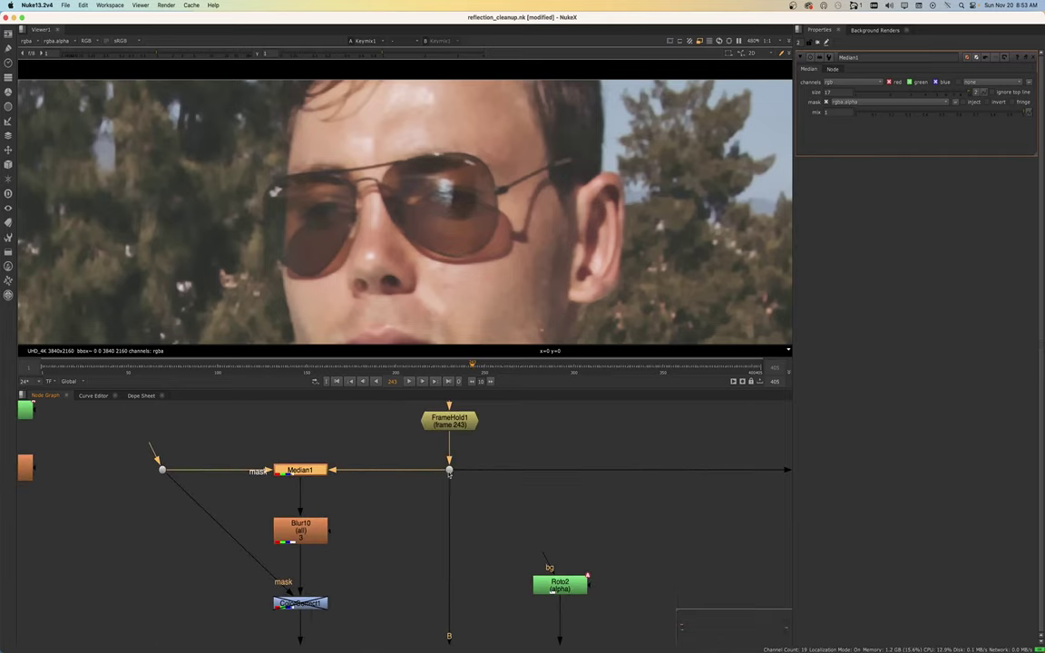
Compare the frame-held plate at the dot below FrameHold1 with the unmasked Median1 output
{"action": "left_click", "coordinate": [449, 469]}
{"action": "key", "text": "1"}
{"action": "left_click", "coordinate": [293, 471]}
{"action": "key", "text": "1"}
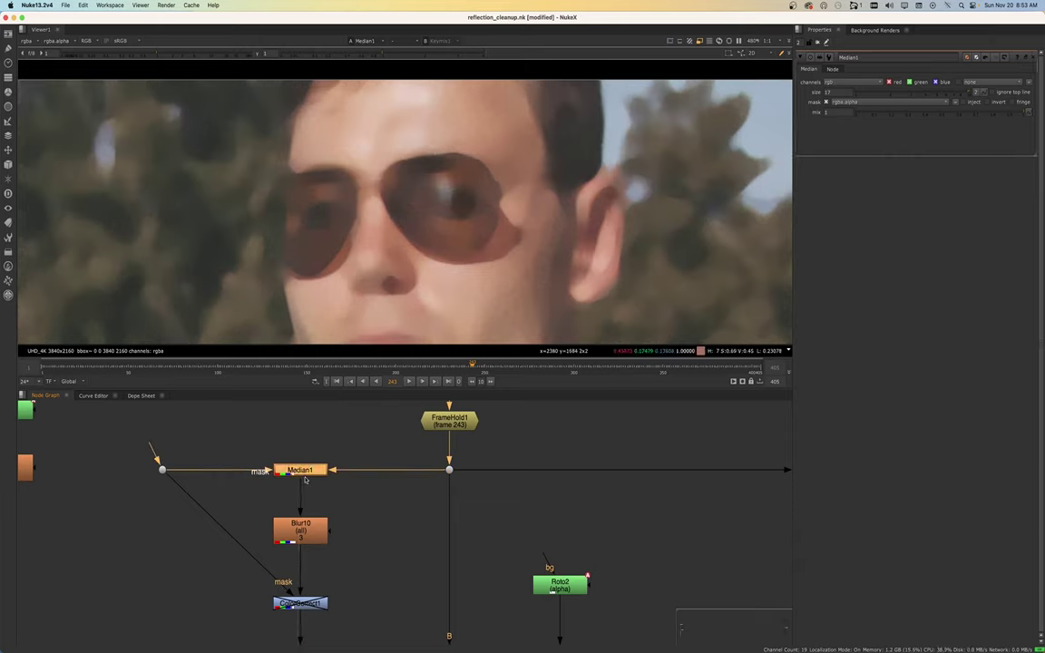
Try several size and mix values on Median1, then restore the defaults of size 3 and mix 1
{"action": "left_click", "coordinate": [881, 95]}
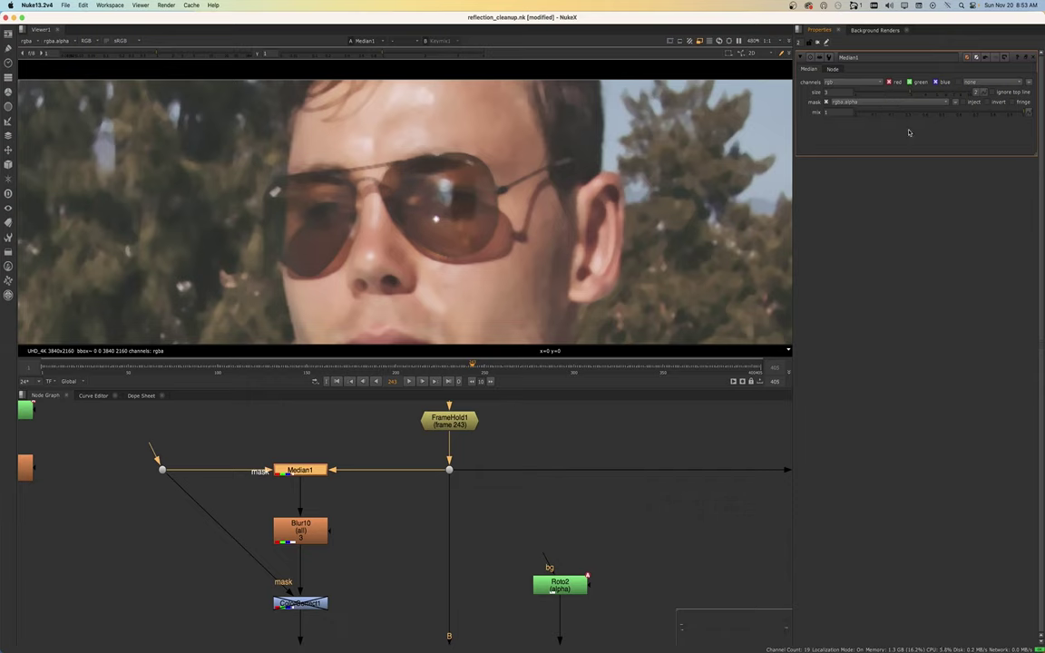
{"action": "left_click", "coordinate": [899, 114]}
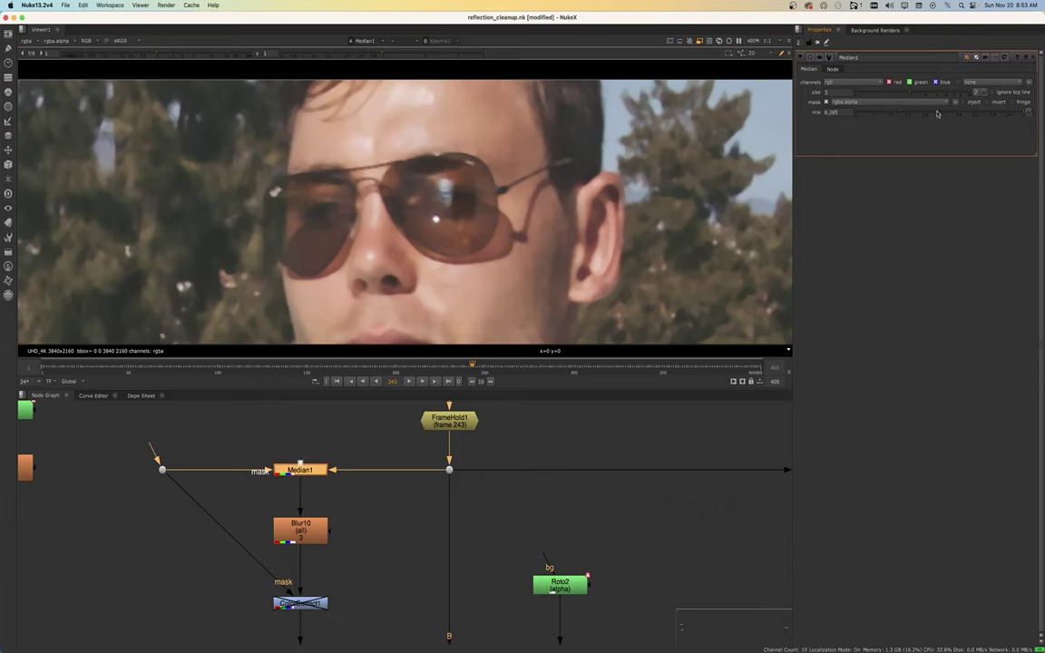
{"action": "left_click", "coordinate": [861, 95]}
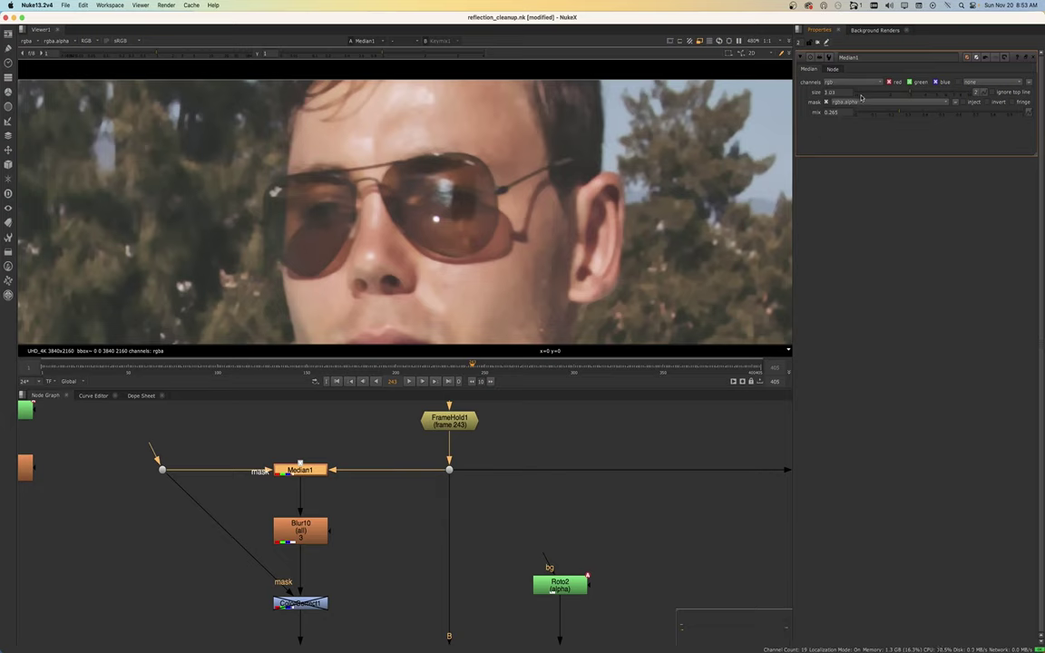
{"action": "left_click", "coordinate": [911, 96], "text": "super"}
{"action": "left_click", "coordinate": [922, 115], "text": "super"}
{"action": "left_click_drag", "start_coordinate": [882, 93], "coordinate": [891, 116]}
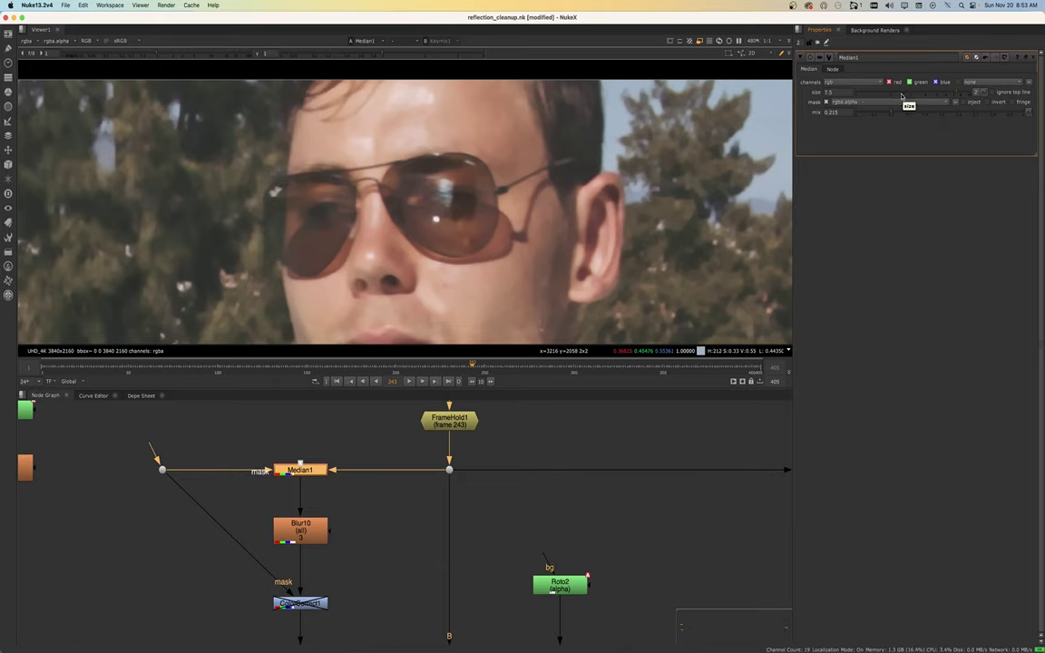
{"action": "left_click", "coordinate": [903, 95], "text": "super"}
{"action": "left_click", "coordinate": [913, 115], "text": "super"}
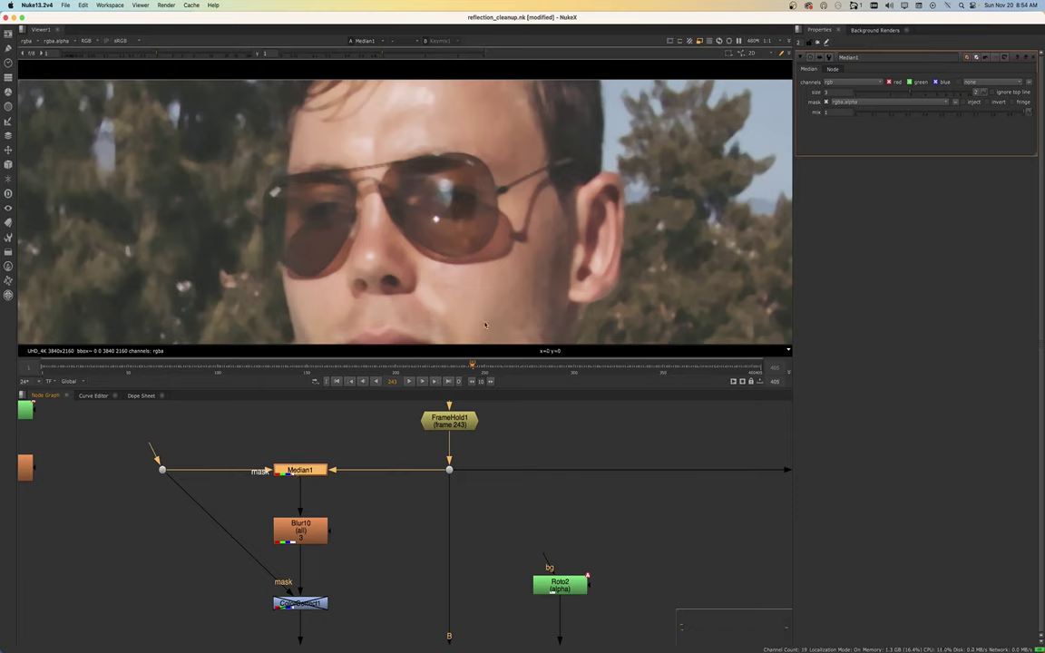
Step Median1's size down in whole numbers while checking the small highlight on the sunglasses lens
{"action": "left_click", "coordinate": [826, 94]}
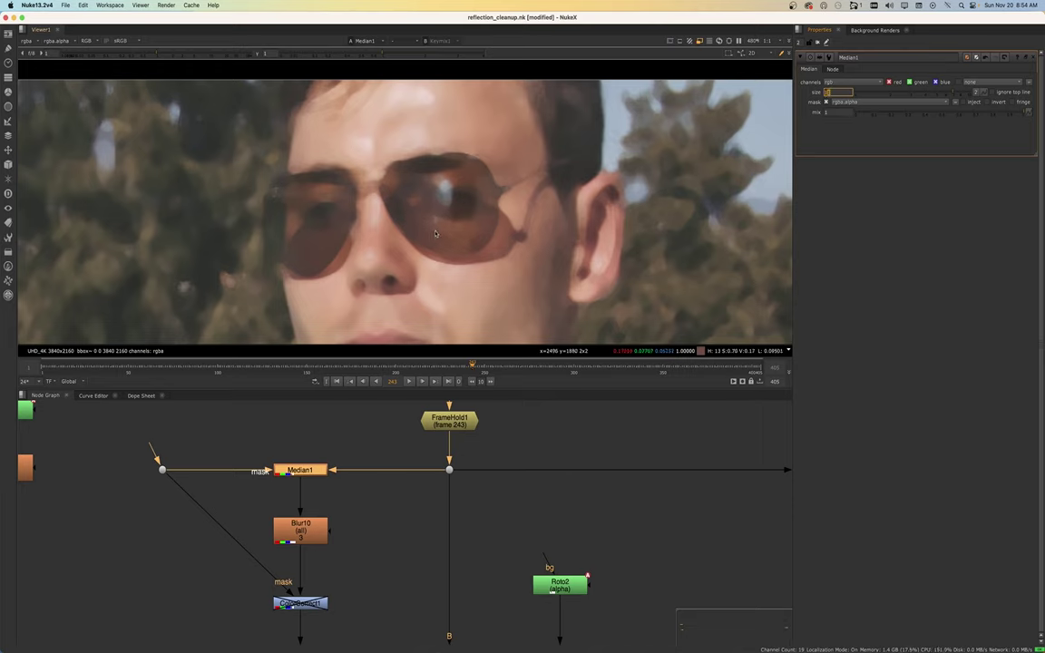
{"action": "key", "text": "Down"}
{"action": "key", "text": "Down"}
{"action": "key", "text": "Down"}
{"action": "key", "text": "Down"}
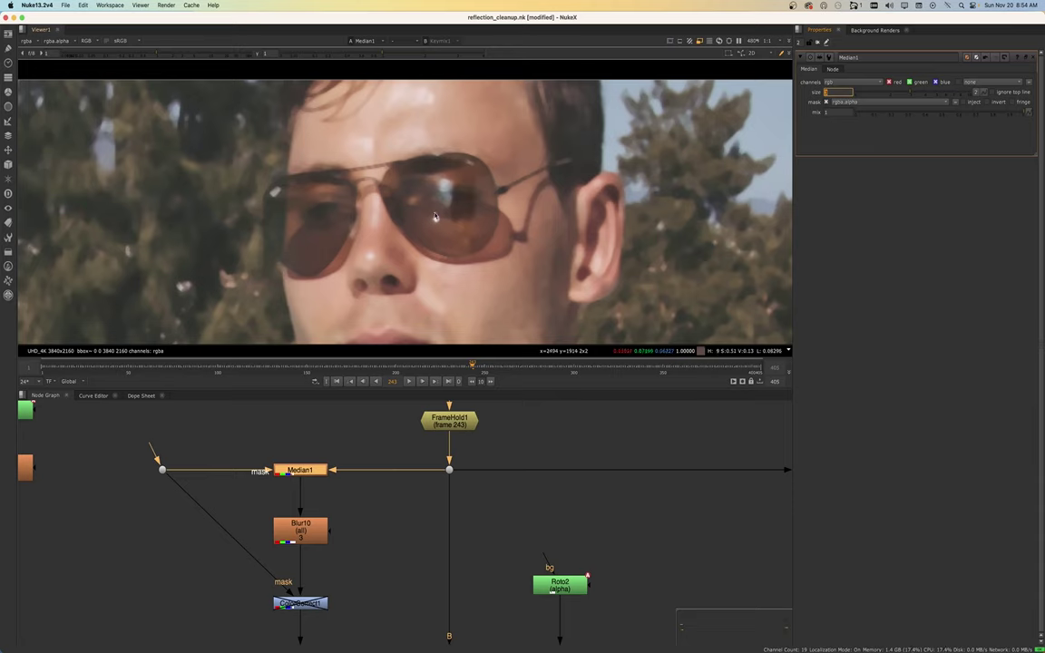
{"action": "left_click_drag", "start_coordinate": [418, 210], "coordinate": [451, 240]}
Set Median1's size to 12
{"action": "double_click", "coordinate": [829, 92]}
{"action": "type", "text": "5"}
{"action": "key", "text": "Return"}
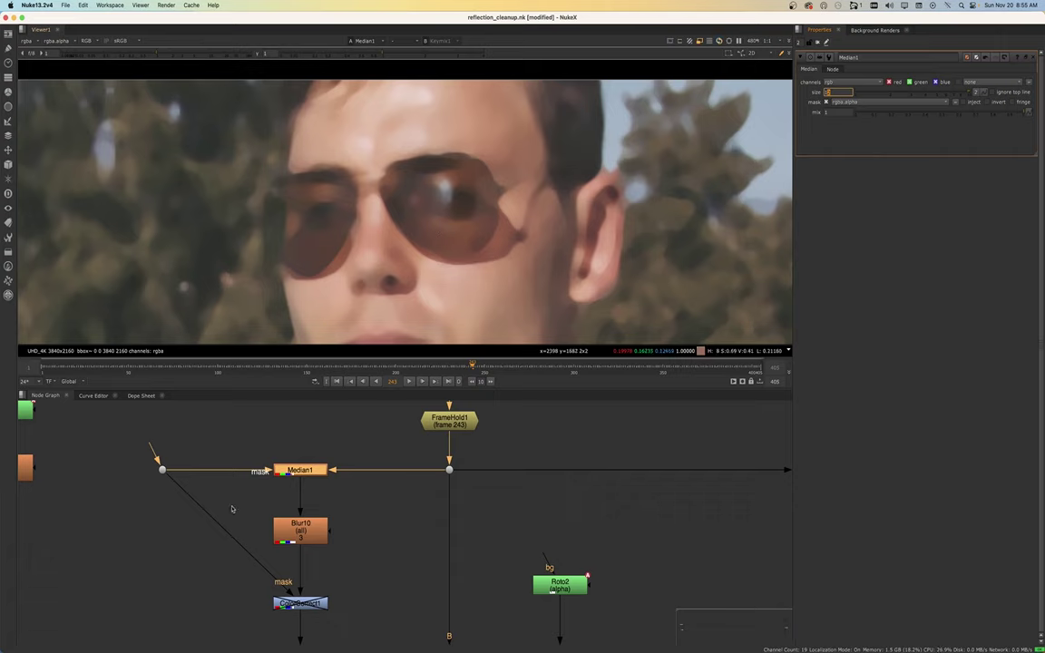
Add a Roto node and, viewing FrameHold1, draw a small ellipse around the bright spot on the sunglasses lens
{"action": "scroll", "coordinate": [232, 509], "scroll_direction": "down", "scroll_amount": 3}
{"action": "key", "text": "o"}
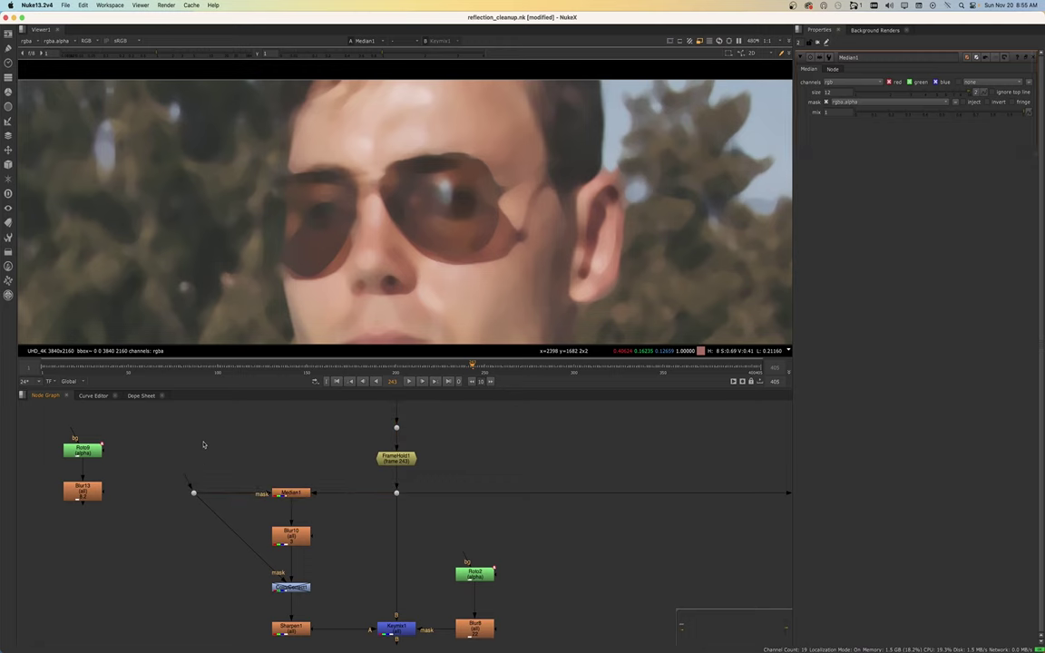
{"action": "left_click", "coordinate": [396, 461]}
{"action": "key", "text": "1"}
{"action": "left_click", "coordinate": [385, 481]}
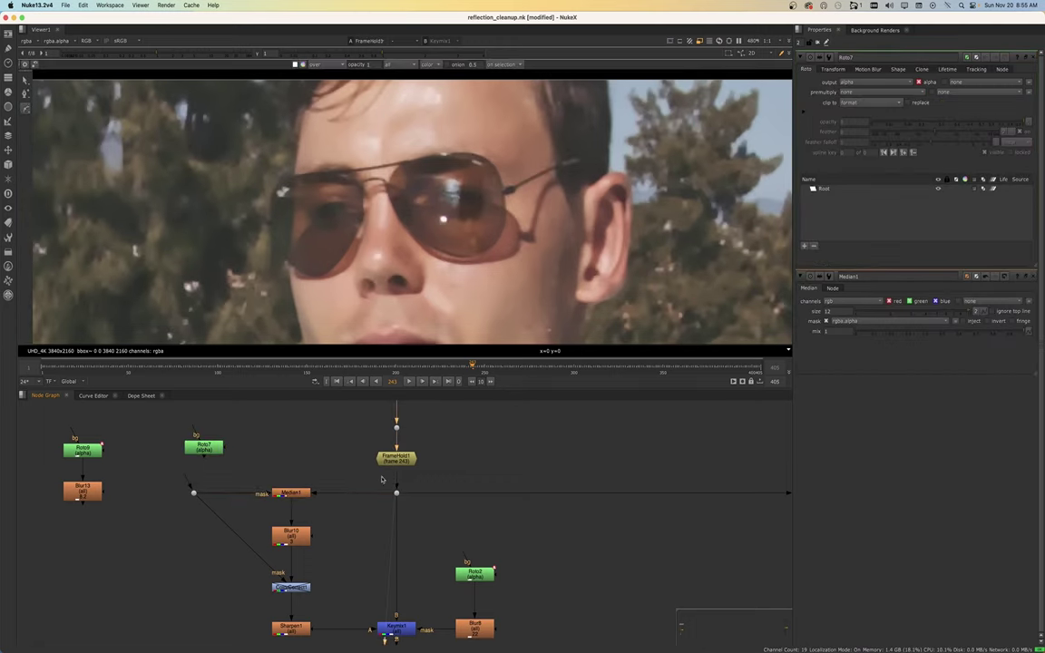
{"action": "left_click_drag", "start_coordinate": [25, 107], "coordinate": [64, 135]}
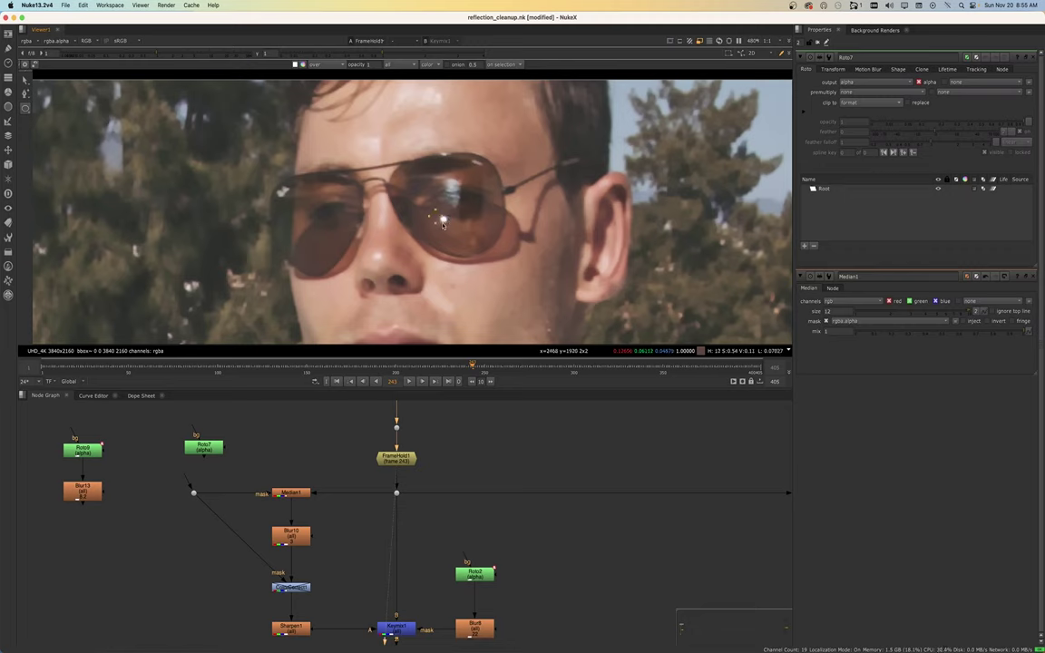
{"action": "left_click_drag", "start_coordinate": [454, 234], "coordinate": [429, 208]}
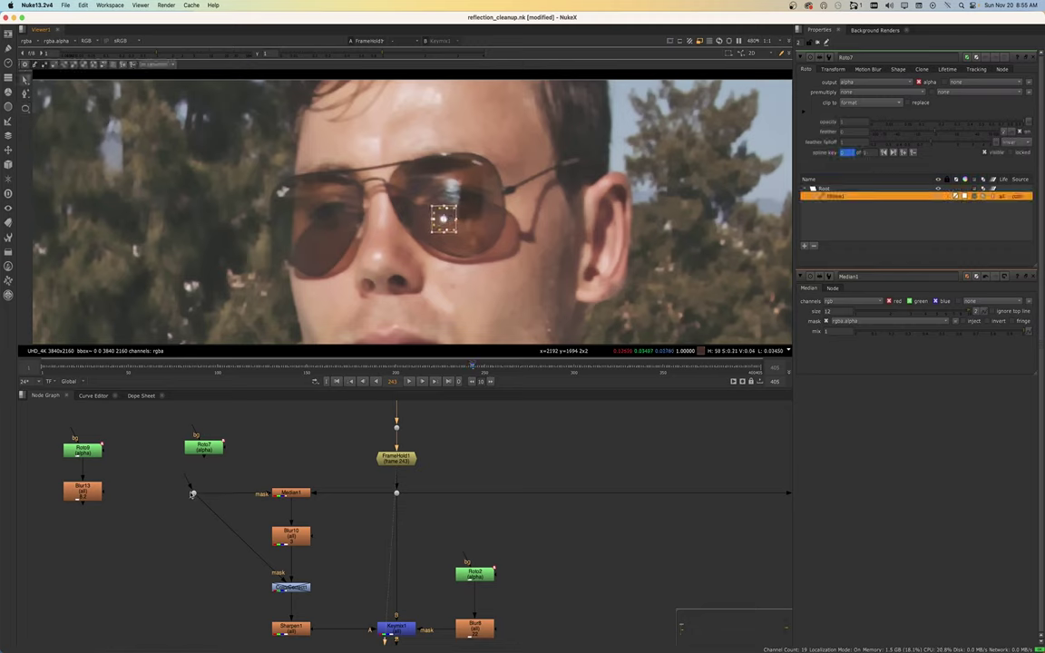
Connect the new roto to Median1's mask dot, insert a Blur of size 16.5 after it, and close all node properties
{"action": "mouse_move", "coordinate": [204, 452]}
{"action": "left_mouse_down"}
{"action": "mouse_move", "coordinate": [194, 447]}
{"action": "mouse_move", "coordinate": [193, 463]}
{"action": "left_mouse_up"}
{"action": "key", "text": "b"}
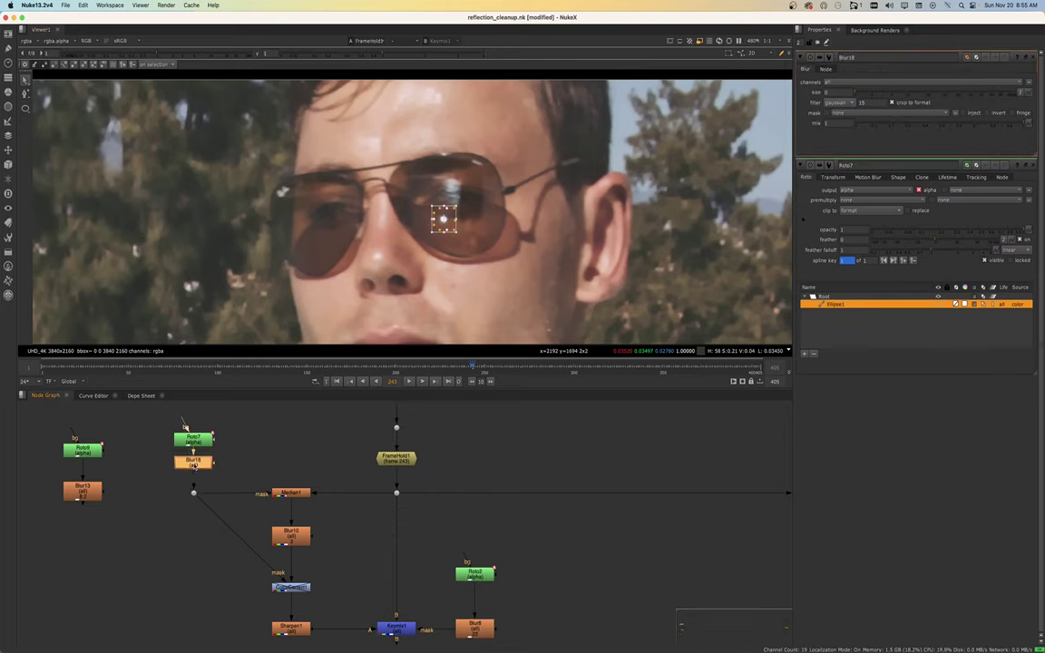
{"action": "left_click", "coordinate": [906, 92]}
{"action": "left_click", "coordinate": [818, 43]}
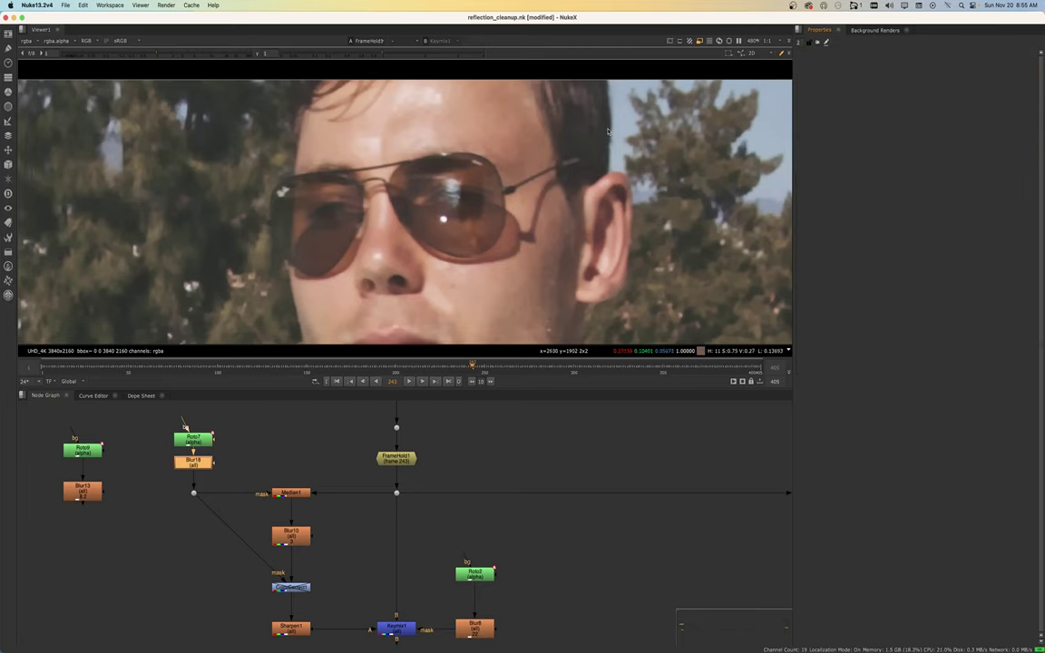
View Median1 and toggle the roto's blur off and on to compare the softness of the mask
{"action": "left_click", "coordinate": [289, 493]}
{"action": "key", "text": "1"}
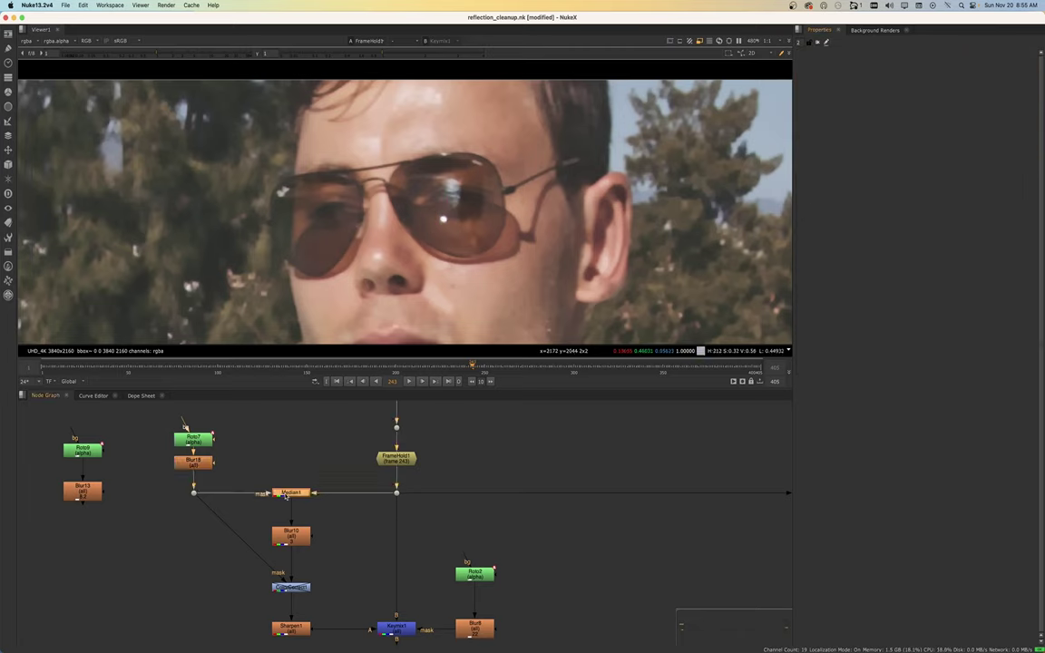
{"action": "left_click", "coordinate": [189, 464]}
{"action": "key", "text": "d"}
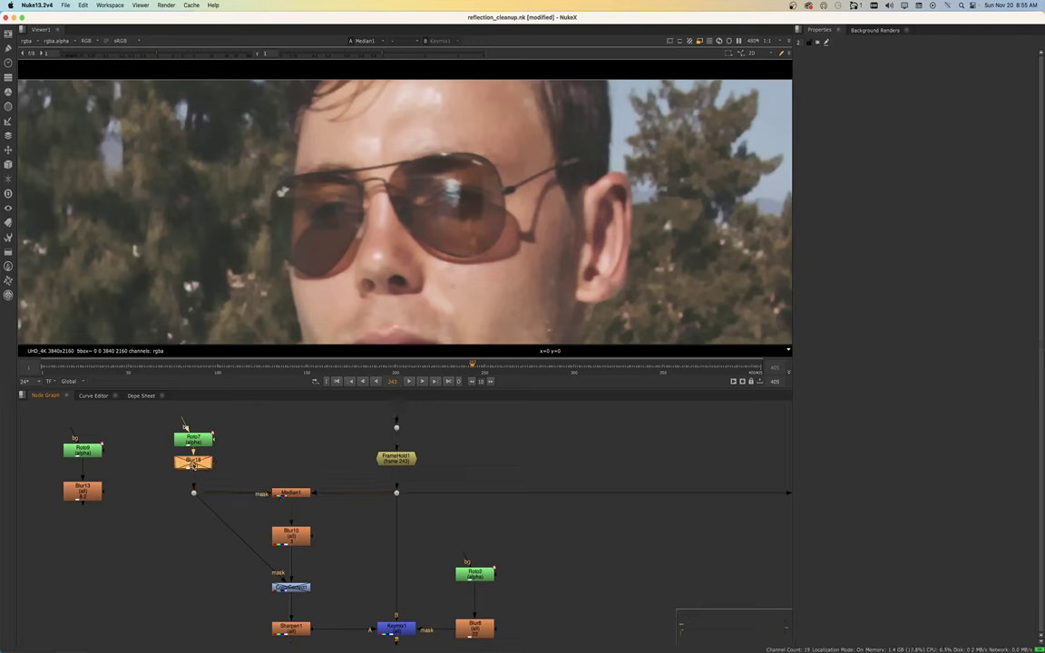
{"action": "key", "text": "d"}
Move Roto7 up slightly and set the size of the blur below it to 5.8
{"action": "left_click_drag", "start_coordinate": [192, 441], "coordinate": [191, 435]}
{"action": "double_click", "coordinate": [191, 461]}
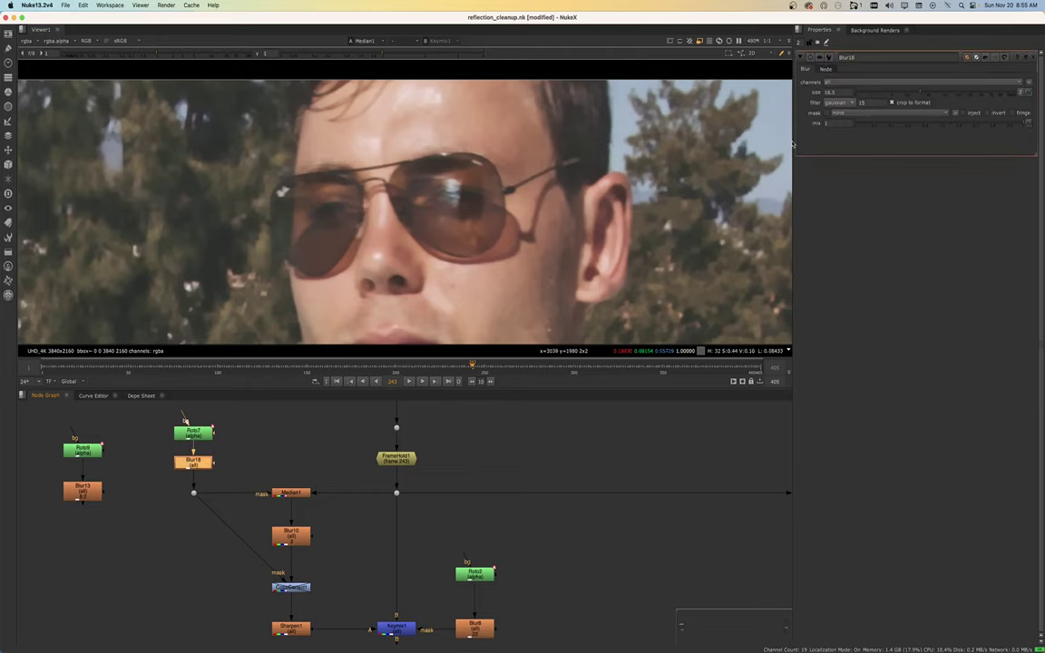
{"action": "left_click", "coordinate": [893, 93]}
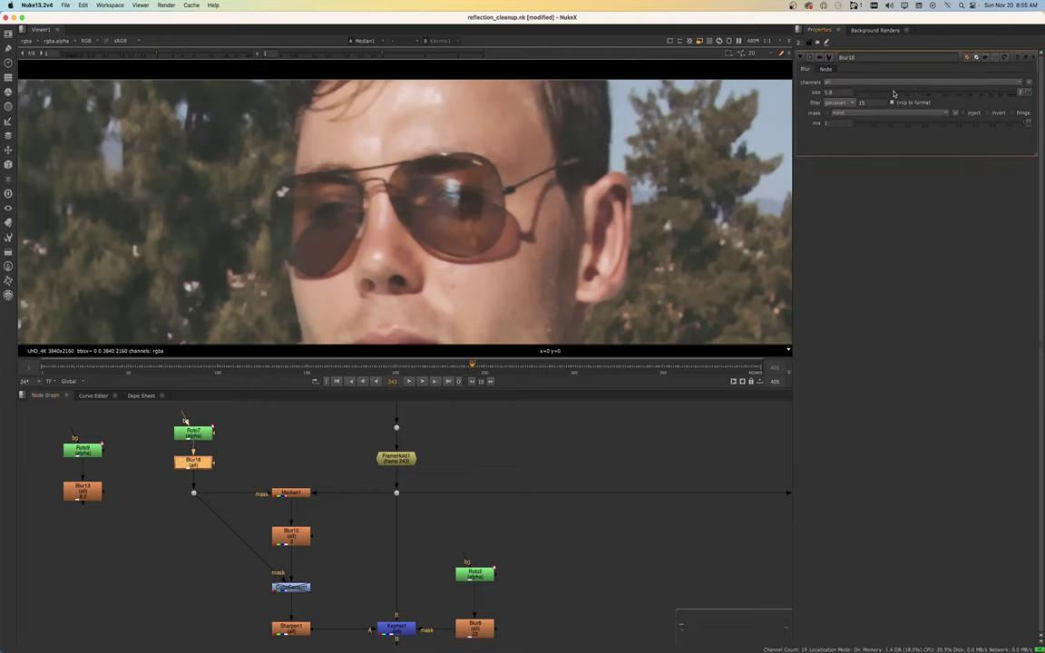
Select all points of Roto7's ellipse, enlarge it slightly around the lens highlight, and close the node properties
{"action": "double_click", "coordinate": [200, 436]}
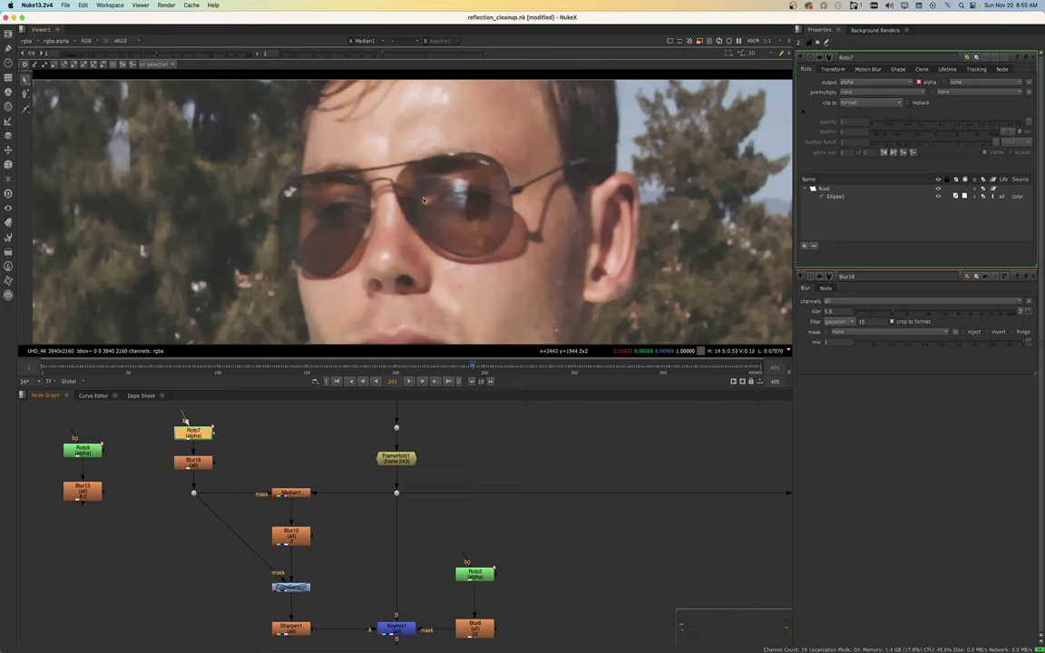
{"action": "left_click_drag", "start_coordinate": [424, 197], "coordinate": [483, 254]}
{"action": "left_click_drag", "start_coordinate": [441, 206], "coordinate": [432, 203]}
{"action": "left_click", "coordinate": [817, 41]}
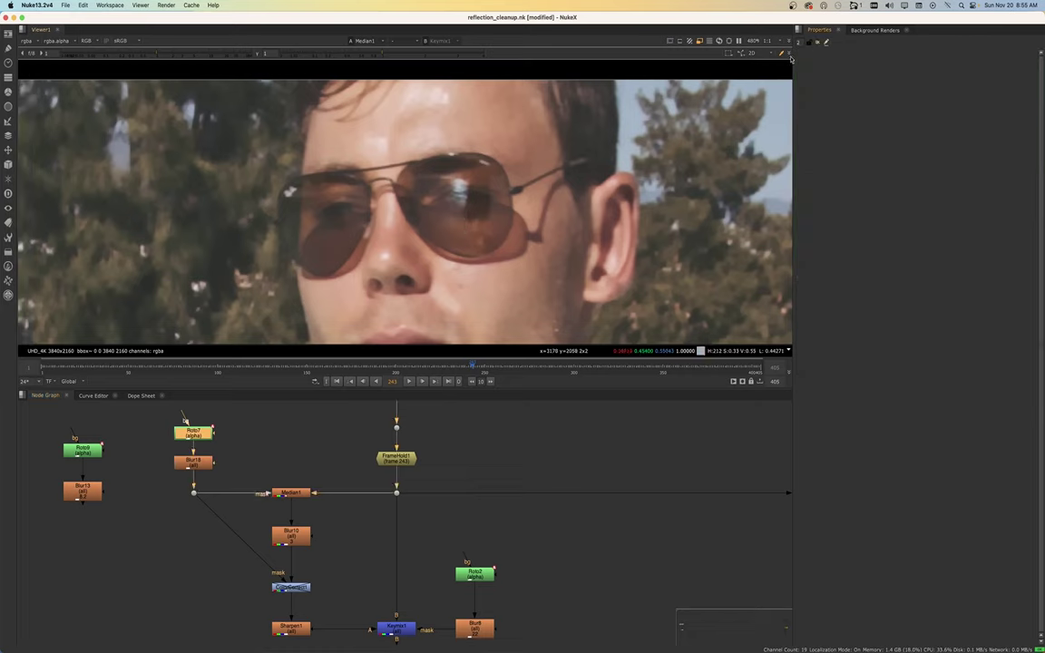
Set the size of the blur below Roto7 to 5.4
{"action": "double_click", "coordinate": [192, 463]}
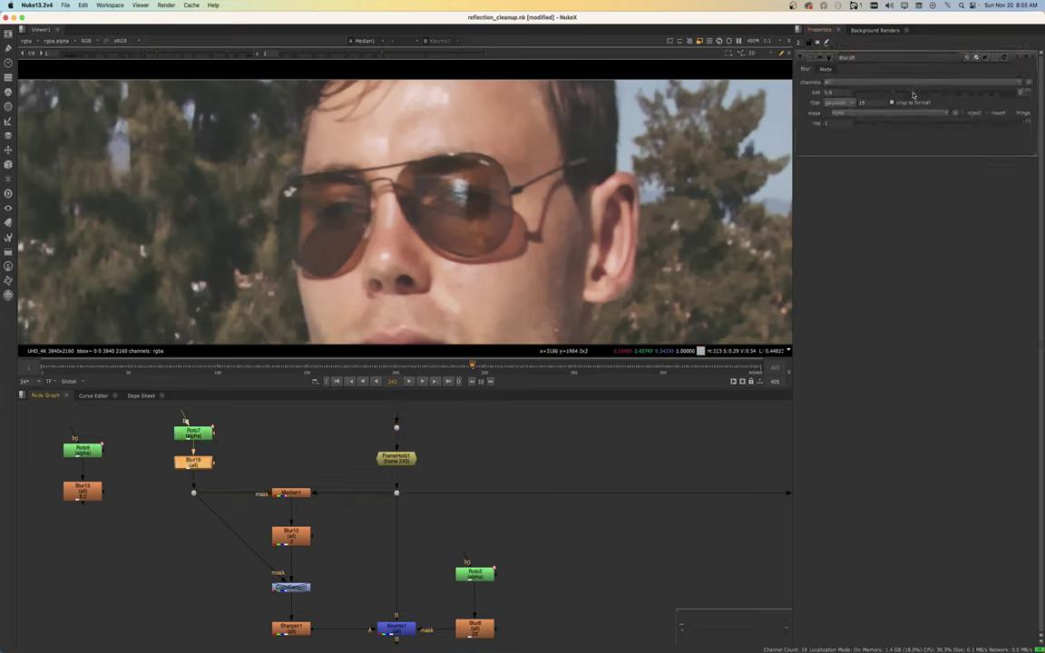
{"action": "left_click", "coordinate": [914, 94]}
{"action": "left_click", "coordinate": [893, 96]}
Compare Median1's output with Blur10's and open Blur10's properties
{"action": "key", "text": "f"}
{"action": "left_click", "coordinate": [292, 540]}
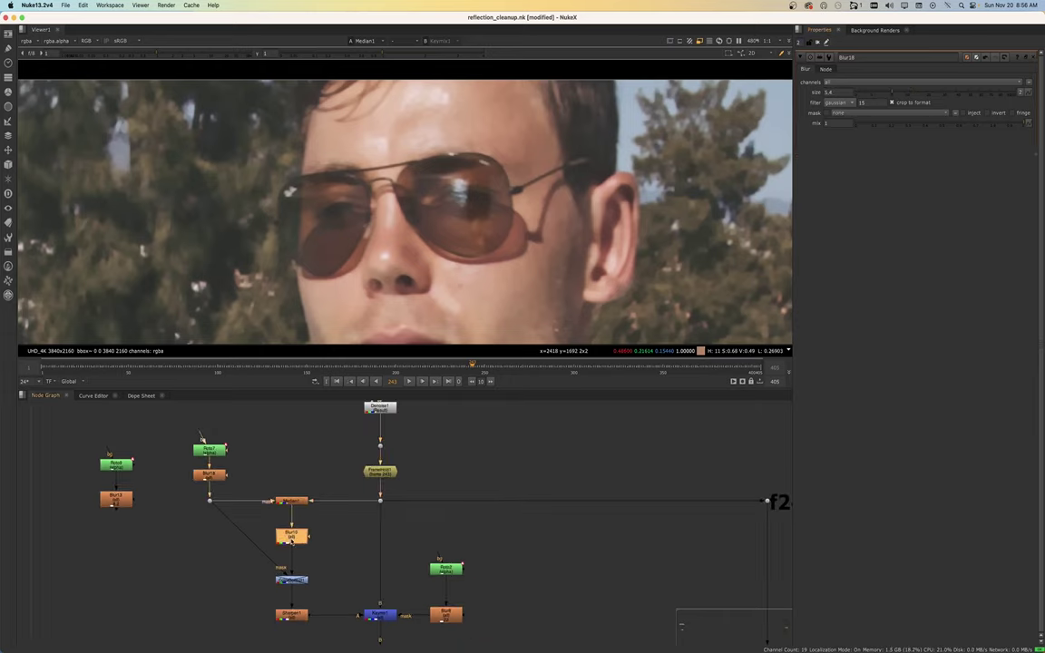
{"action": "left_click", "coordinate": [289, 507]}
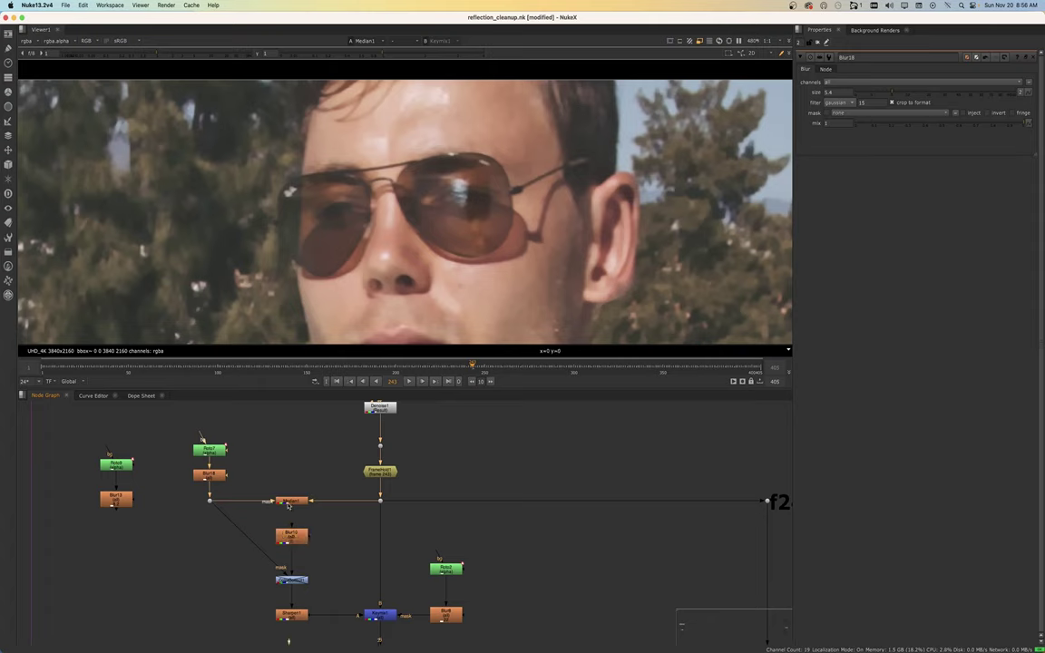
{"action": "left_click", "coordinate": [301, 538]}
{"action": "key", "text": "1"}
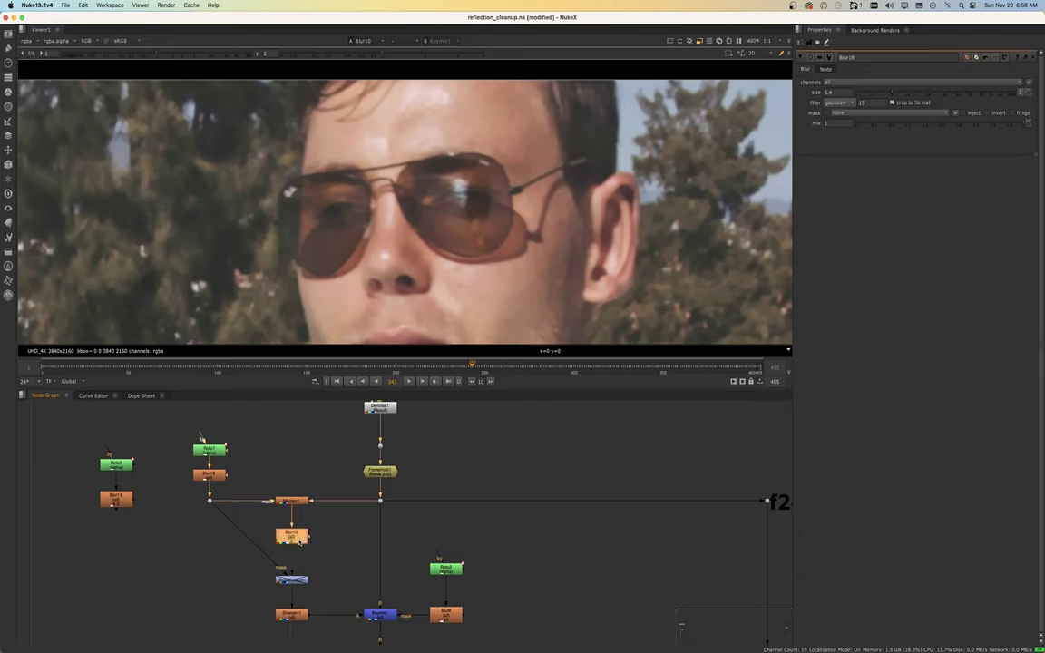
{"action": "double_click", "coordinate": [301, 540]}
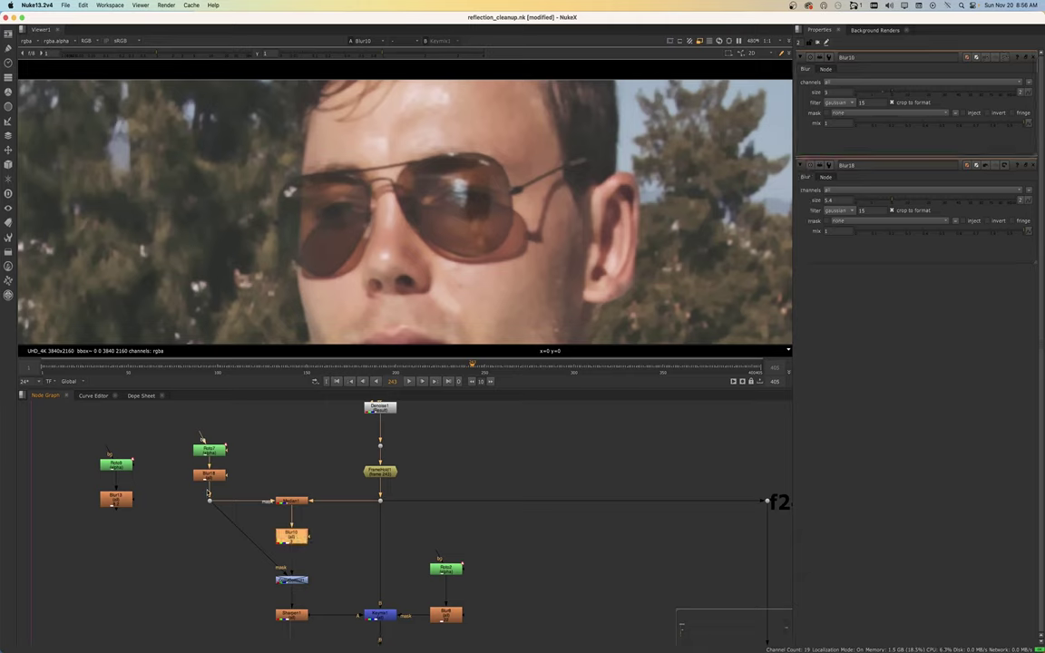
Unplug the roto's blur from Median1's mask dot and compare Blur10's unmasked result with the dot below FrameHold1
{"action": "left_click", "coordinate": [297, 504]}
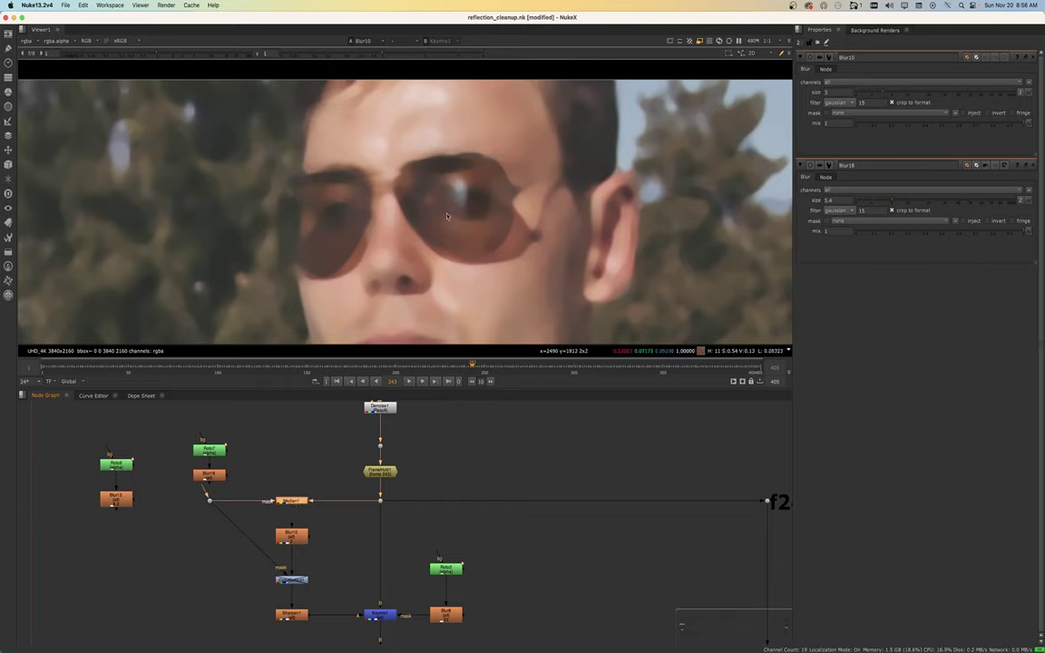
{"action": "scroll", "coordinate": [291, 545], "scroll_direction": "down", "scroll_amount": 2}
{"action": "left_click", "coordinate": [292, 538]}
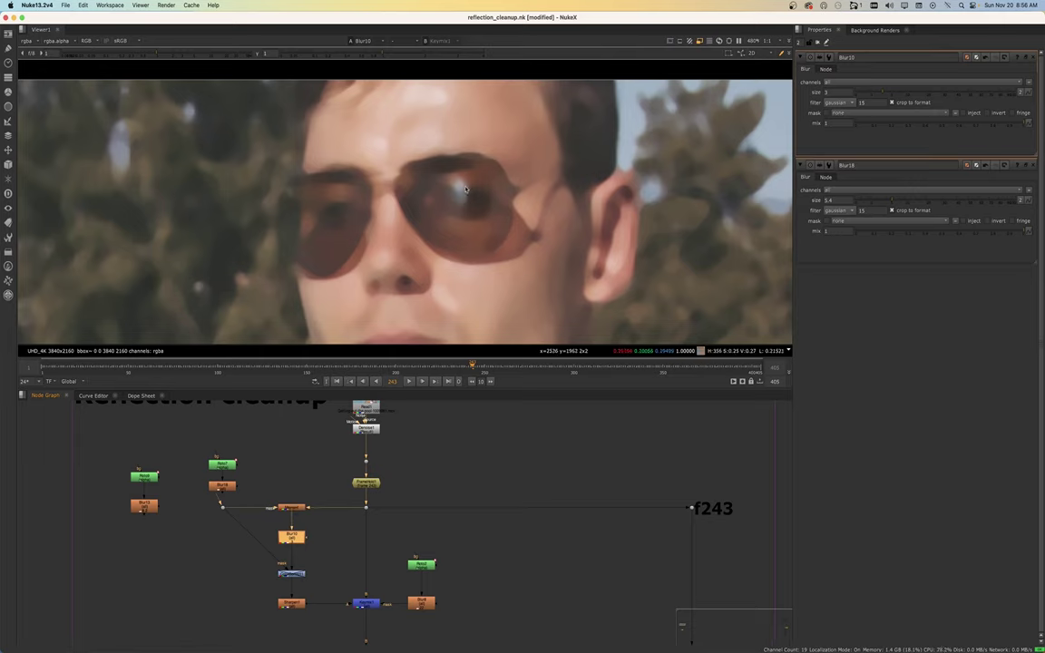
{"action": "left_click_drag", "start_coordinate": [350, 498], "coordinate": [381, 518]}
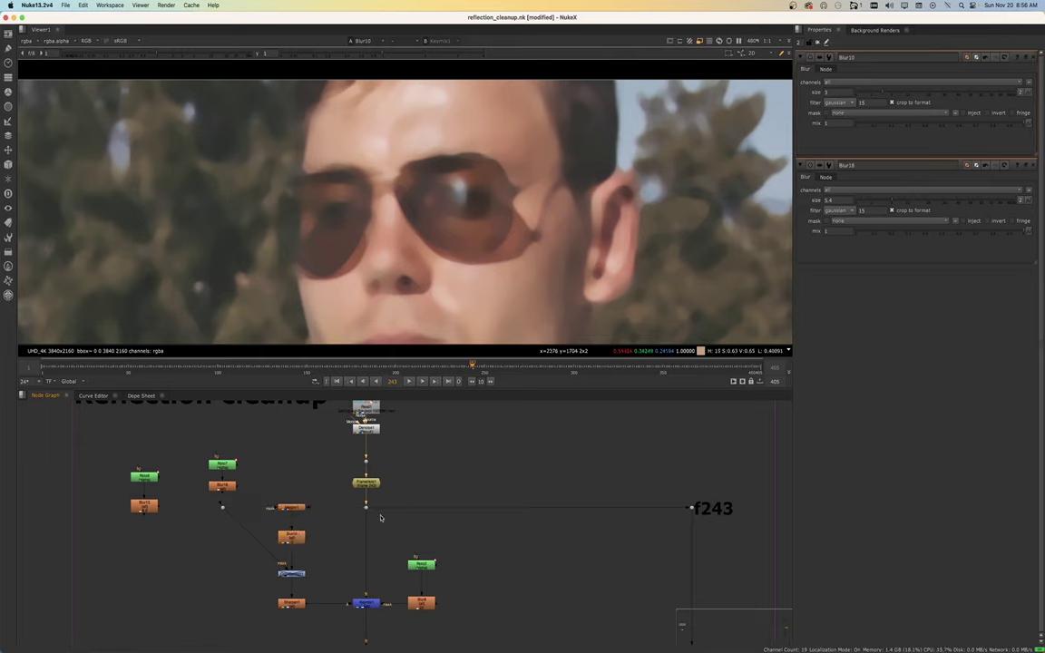
{"action": "key", "text": "1"}
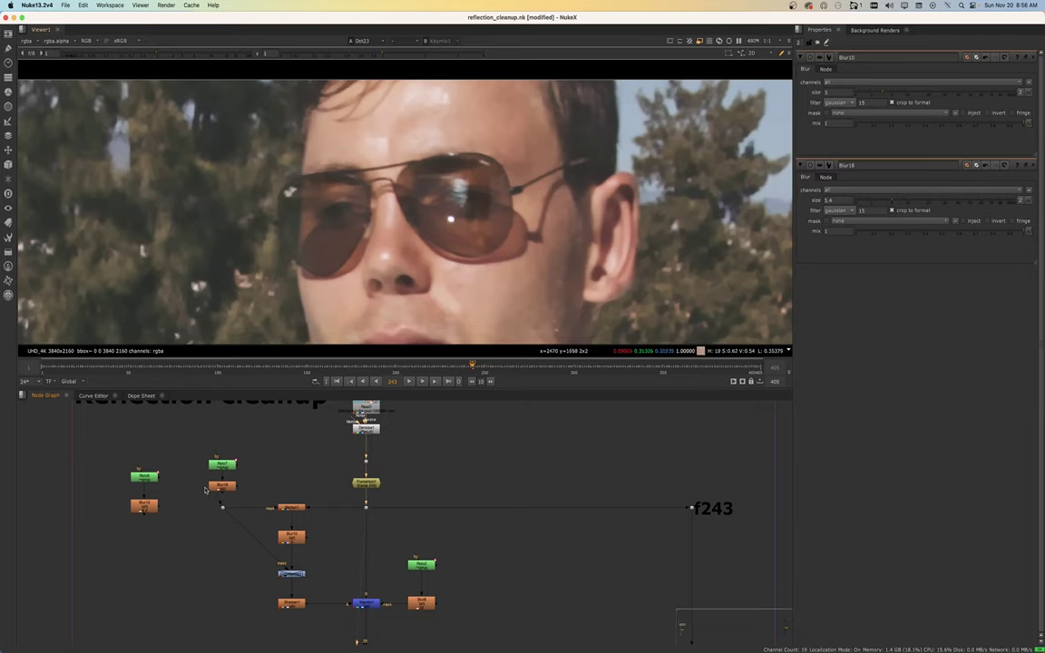
Add a PostageStamp node, connect it to the dot below Roto7's blur, and place it beside Keymix1's mask roto
{"action": "left_click", "coordinate": [223, 466]}
{"action": "scroll", "coordinate": [283, 572], "scroll_direction": "down", "scroll_amount": 1}
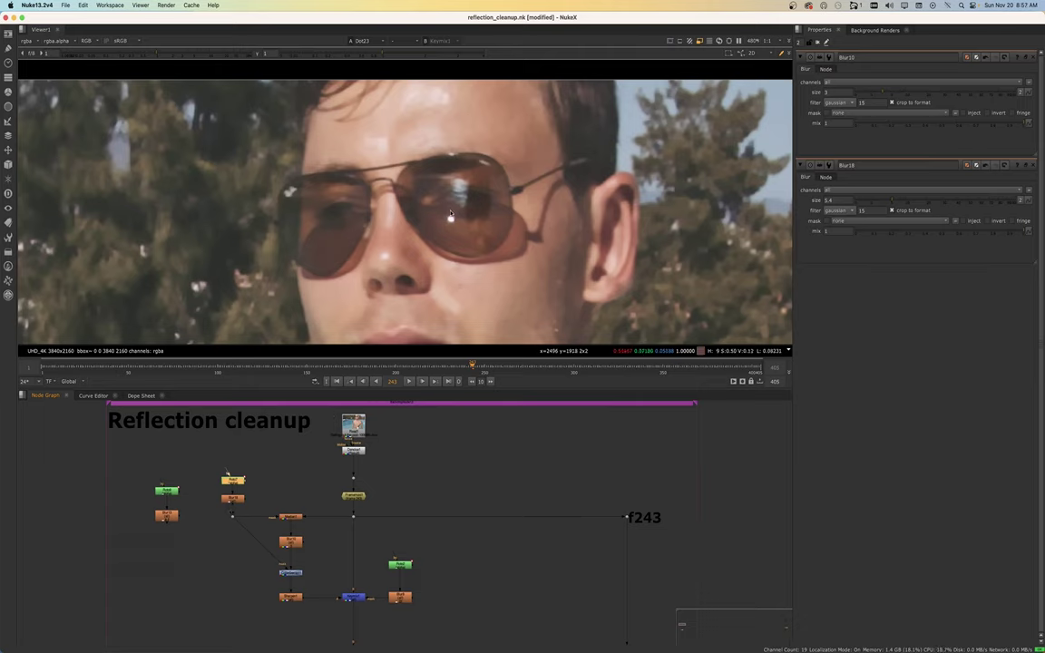
{"action": "left_click", "coordinate": [382, 532]}
{"action": "key", "text": "Tab"}
{"action": "type", "text": "post"}
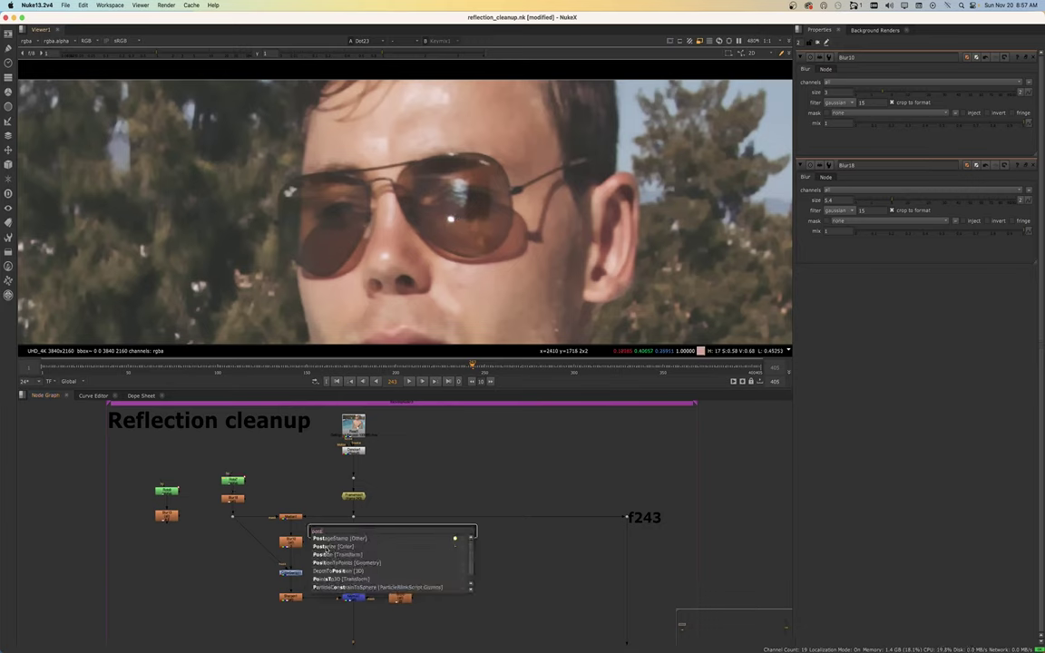
{"action": "key", "text": "Return"}
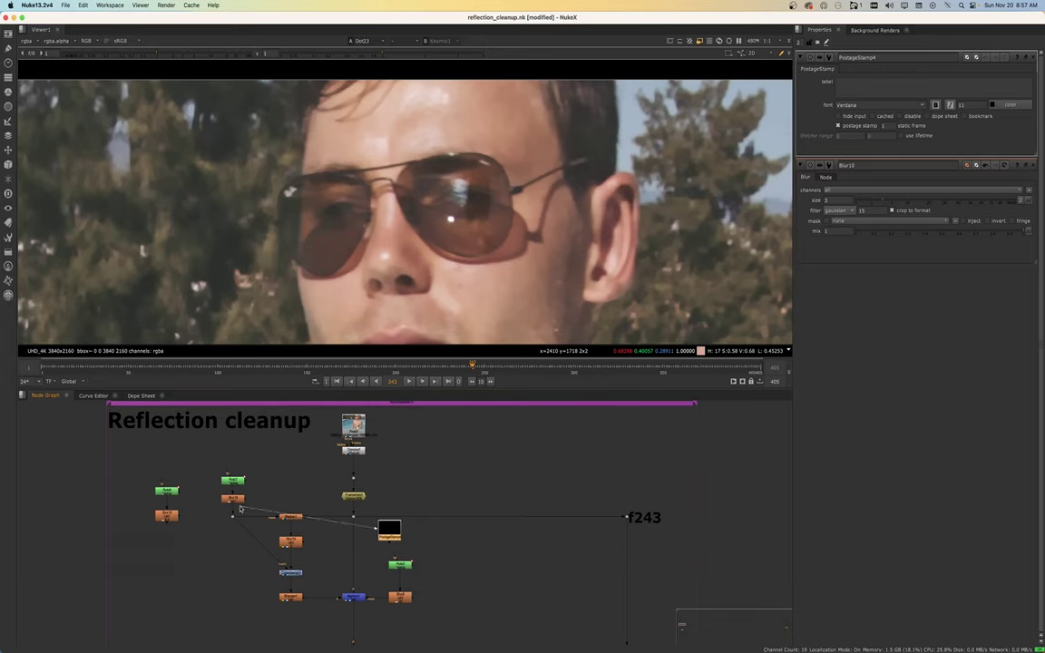
{"action": "left_click_drag", "start_coordinate": [389, 530], "coordinate": [445, 573]}
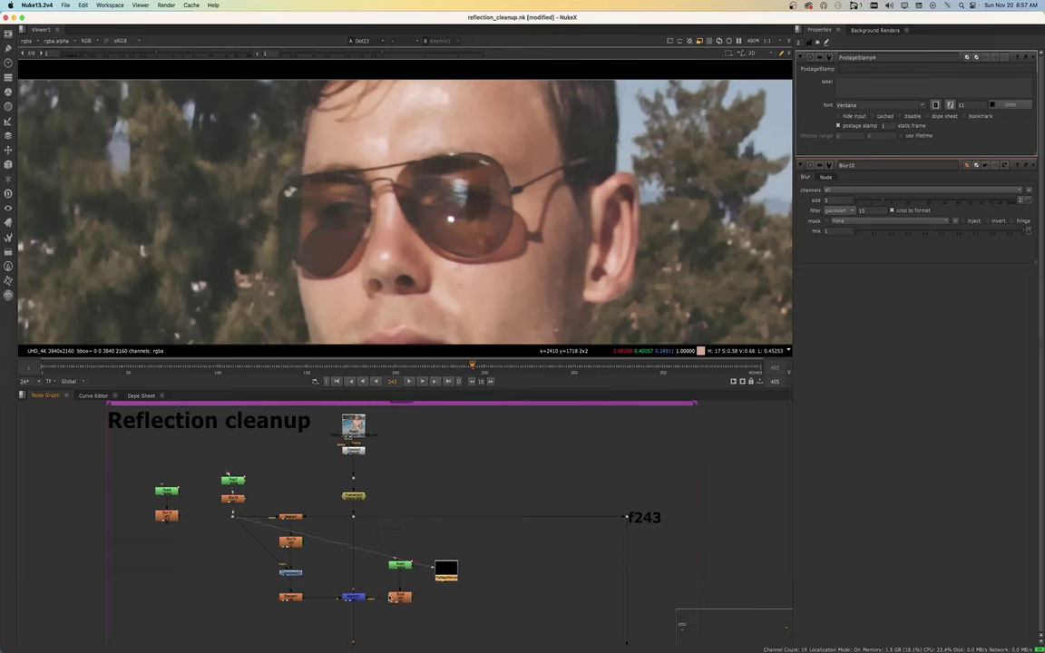
Feed Keymix1's mask from the PostageStamp, delete the old roto and blur there, and hide the stamp's input line
{"action": "left_click_drag", "start_coordinate": [373, 598], "coordinate": [427, 573]}
{"action": "left_click_drag", "start_coordinate": [379, 545], "coordinate": [402, 606]}
{"action": "key", "text": "Delete"}
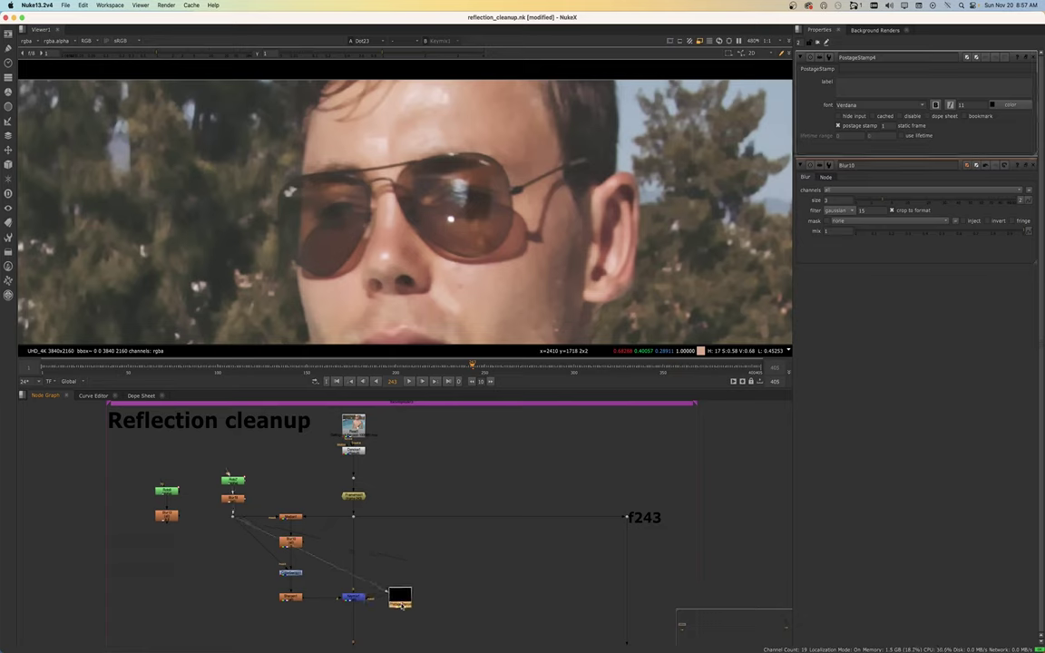
{"action": "left_click", "coordinate": [838, 116]}
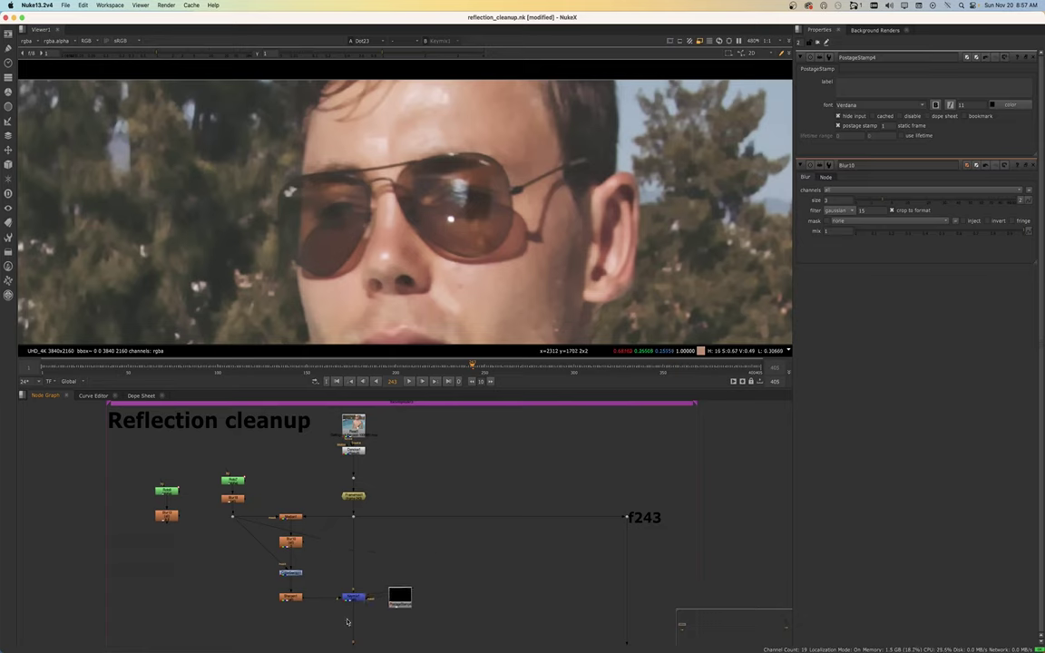
Compare the held frame at the dot below FrameHold1 with Keymix1's output
{"action": "scroll", "coordinate": [346, 622], "scroll_direction": "up", "scroll_amount": 4}
{"action": "left_click", "coordinate": [346, 568]}
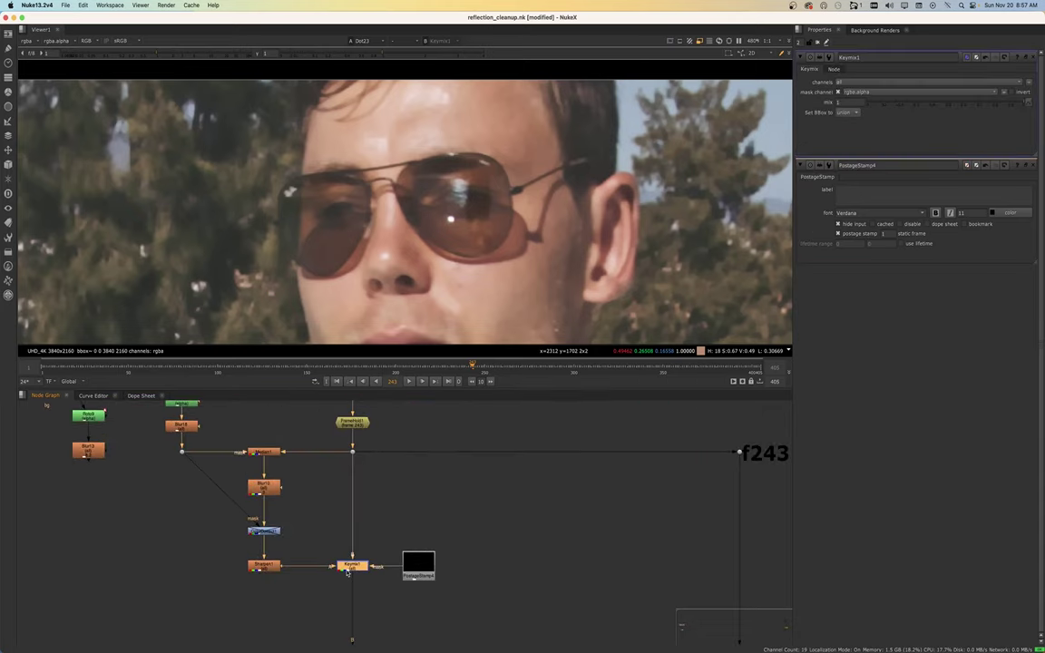
{"action": "left_click_drag", "start_coordinate": [336, 429], "coordinate": [369, 469]}
{"action": "key", "text": "1"}
{"action": "left_click", "coordinate": [354, 566]}
{"action": "key", "text": "1"}
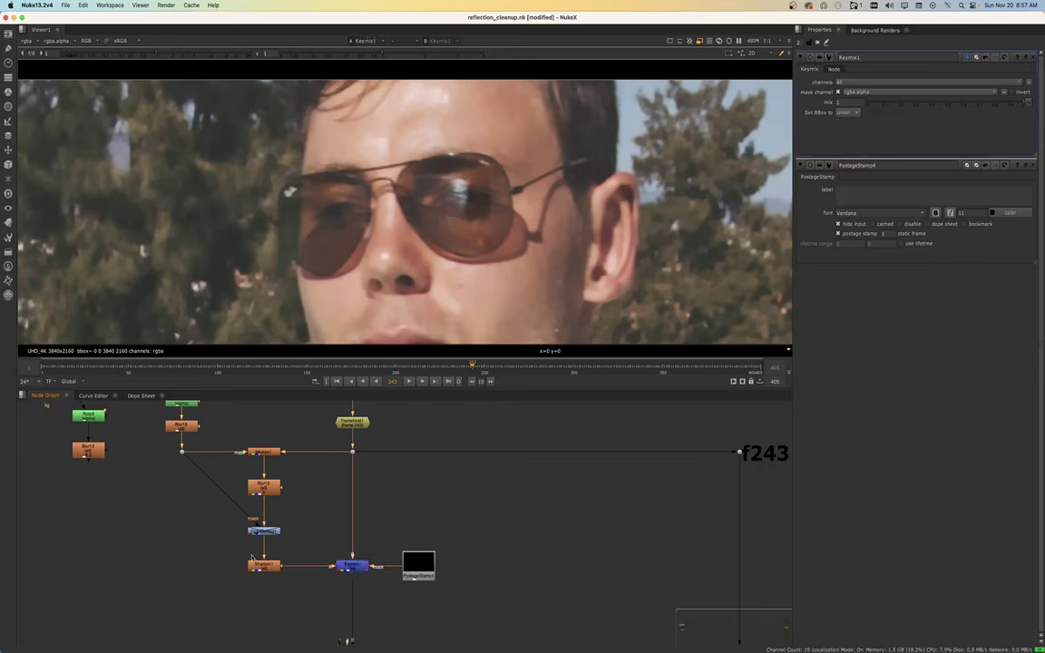
Reset ColorCorrect1's master contrast and gain to 1 and set its master gamma to 1.14
{"action": "left_click", "coordinate": [264, 534]}
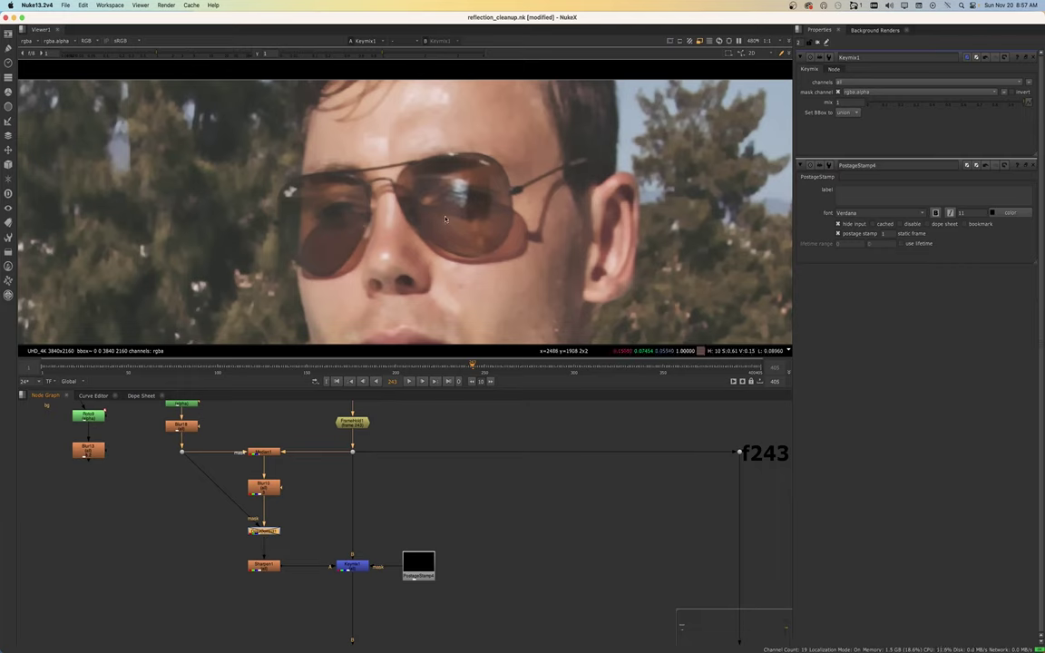
{"action": "double_click", "coordinate": [263, 529]}
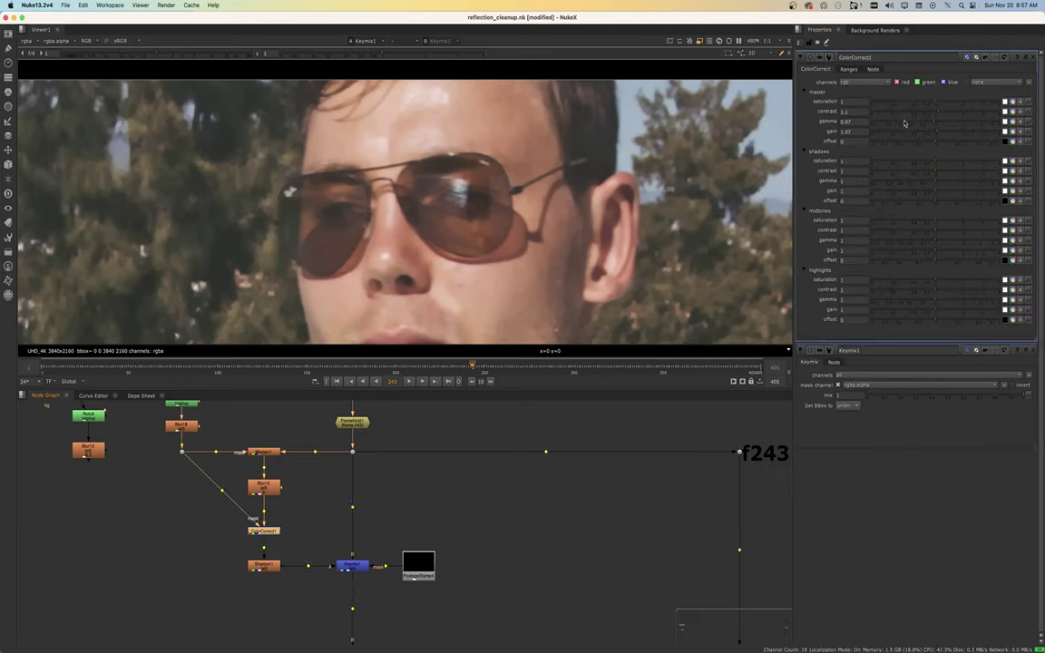
{"action": "key", "text": "ctrl+z"}
{"action": "key", "text": "ctrl+z"}
{"action": "key", "text": "ctrl+z"}
{"action": "left_click_drag", "start_coordinate": [937, 124], "coordinate": [940, 125]}
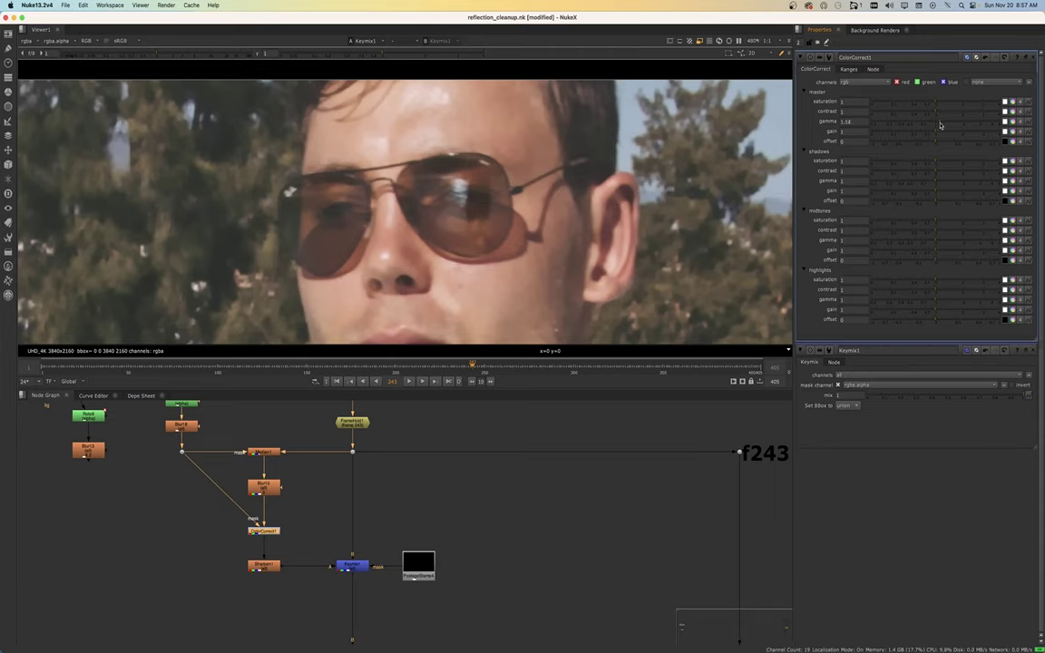
Shift Sharpen1, Keymix1 and the PostageStamp down and pull ColorCorrect1 out of the stream to a side branch
{"action": "left_click_drag", "start_coordinate": [219, 551], "coordinate": [419, 610]}
{"action": "left_click", "coordinate": [281, 560]}
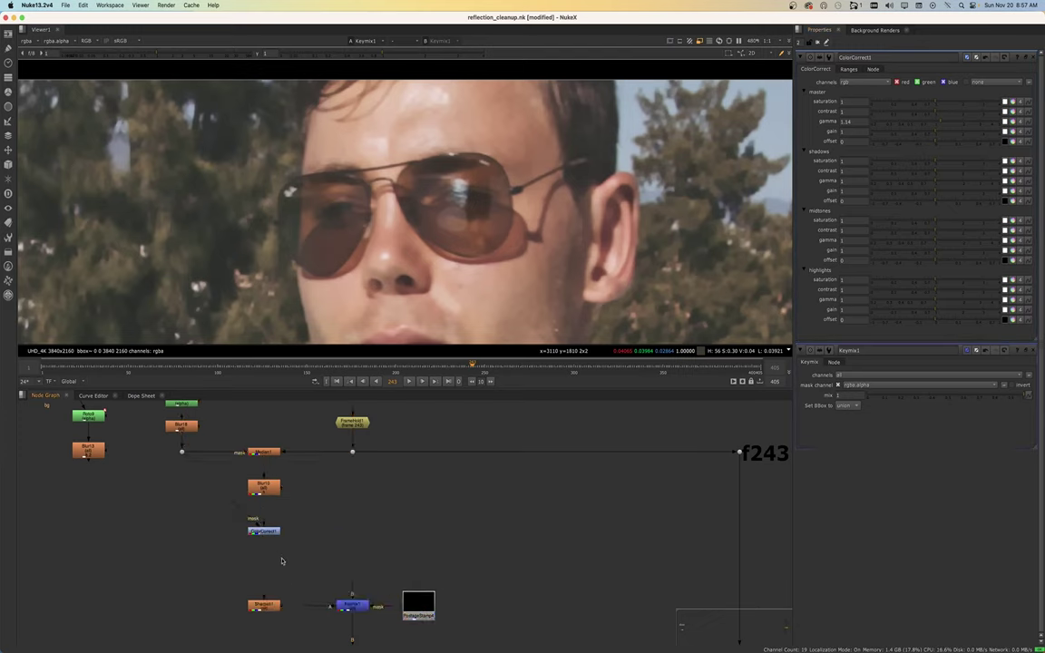
{"action": "left_click_drag", "start_coordinate": [263, 531], "coordinate": [192, 534]}
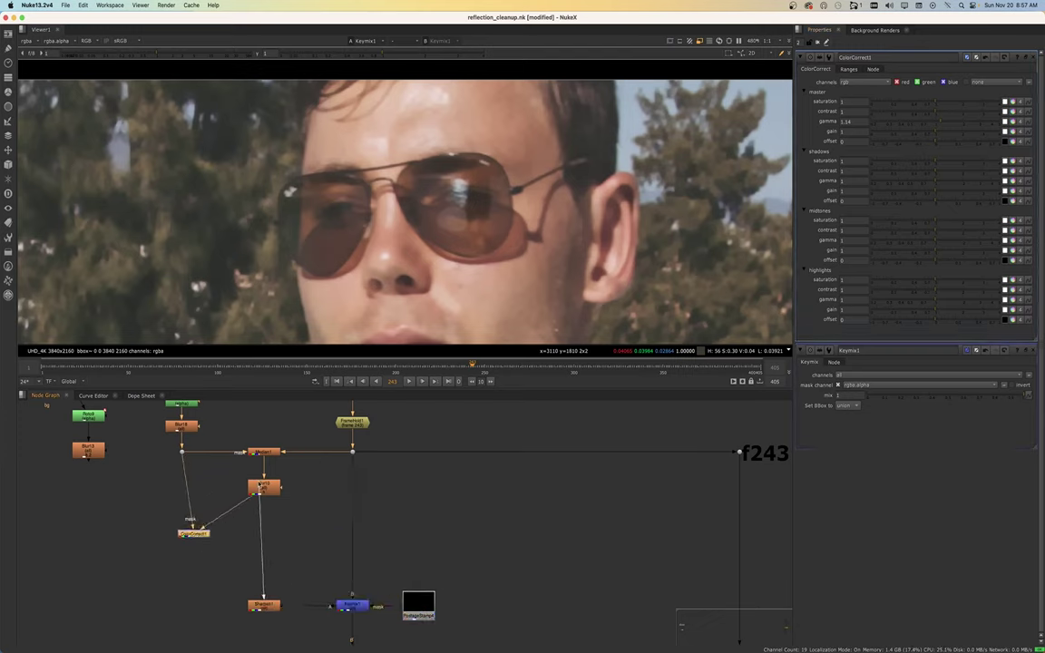
Insert a Merge between Blur10 and Sharpen1, with ColorCorrect1 as its A input, and set its operation to geometric
{"action": "left_click", "coordinate": [233, 545]}
{"action": "key", "text": "m"}
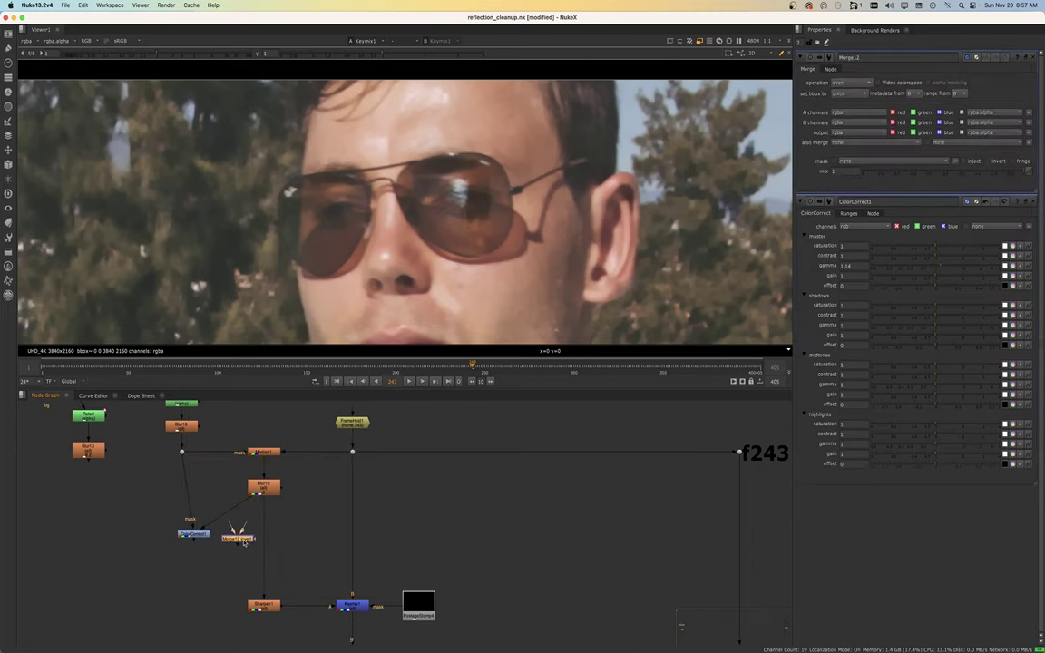
{"action": "left_click_drag", "start_coordinate": [243, 540], "coordinate": [188, 544]}
{"action": "left_click", "coordinate": [252, 536]}
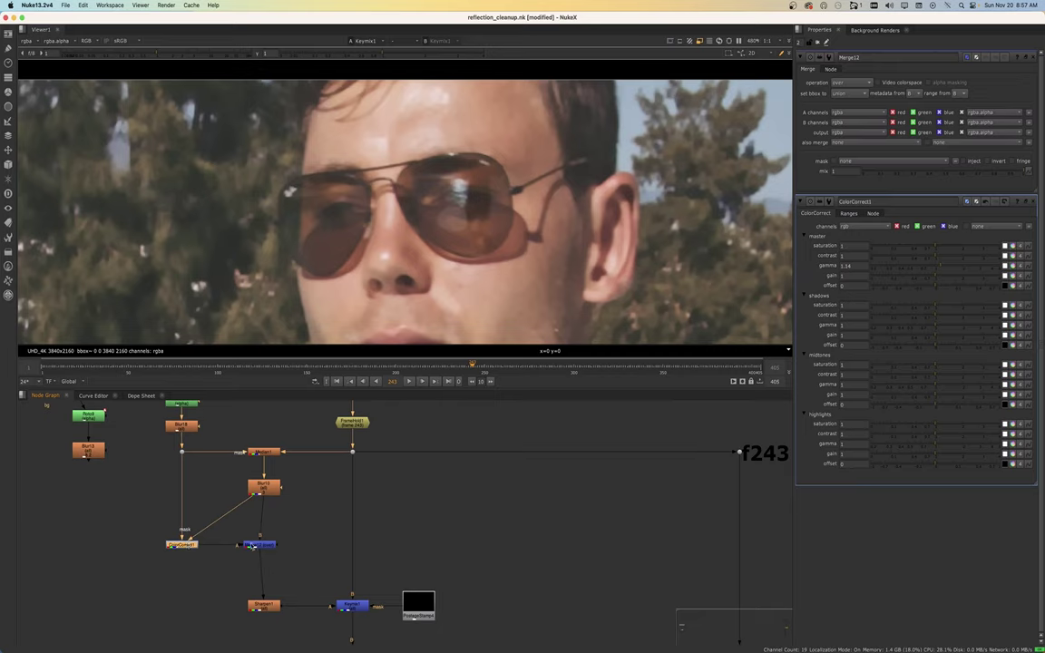
{"action": "left_click_drag", "start_coordinate": [251, 546], "coordinate": [258, 547]}
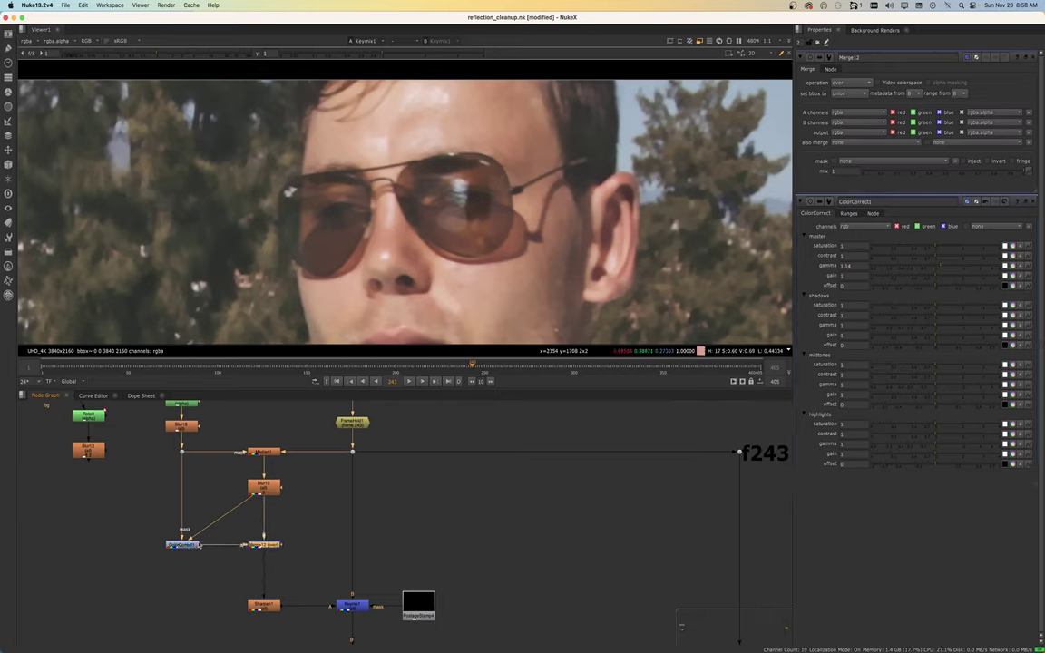
{"action": "left_click", "coordinate": [850, 82]}
{"action": "left_click", "coordinate": [855, 109]}
Compare ColorCorrect1's output with Merge12's geometric result
{"action": "left_click", "coordinate": [180, 545]}
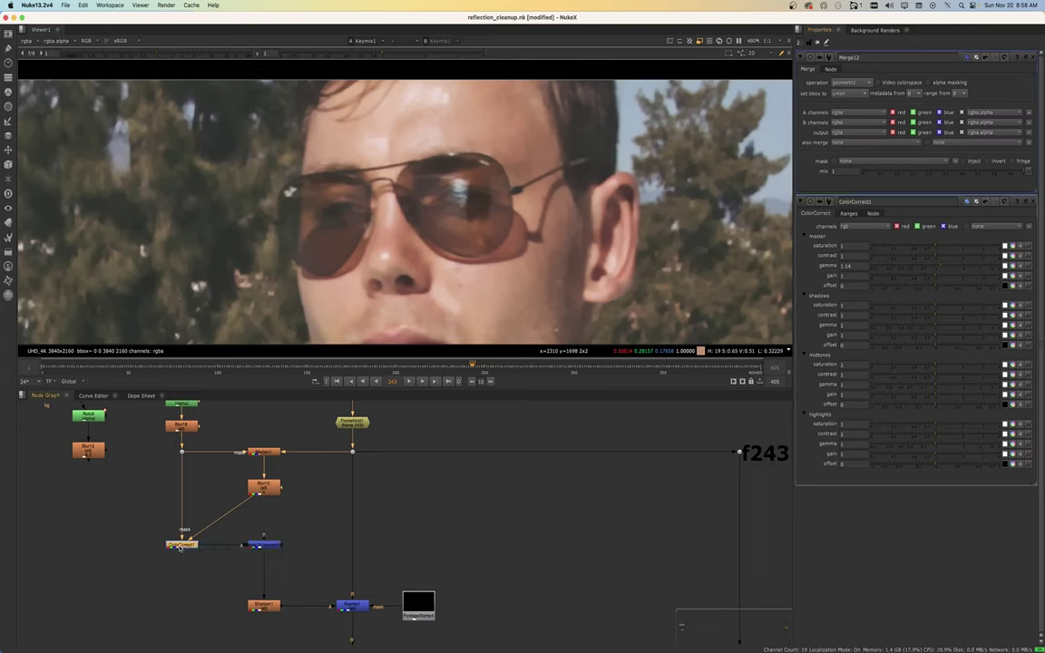
{"action": "key", "text": "1"}
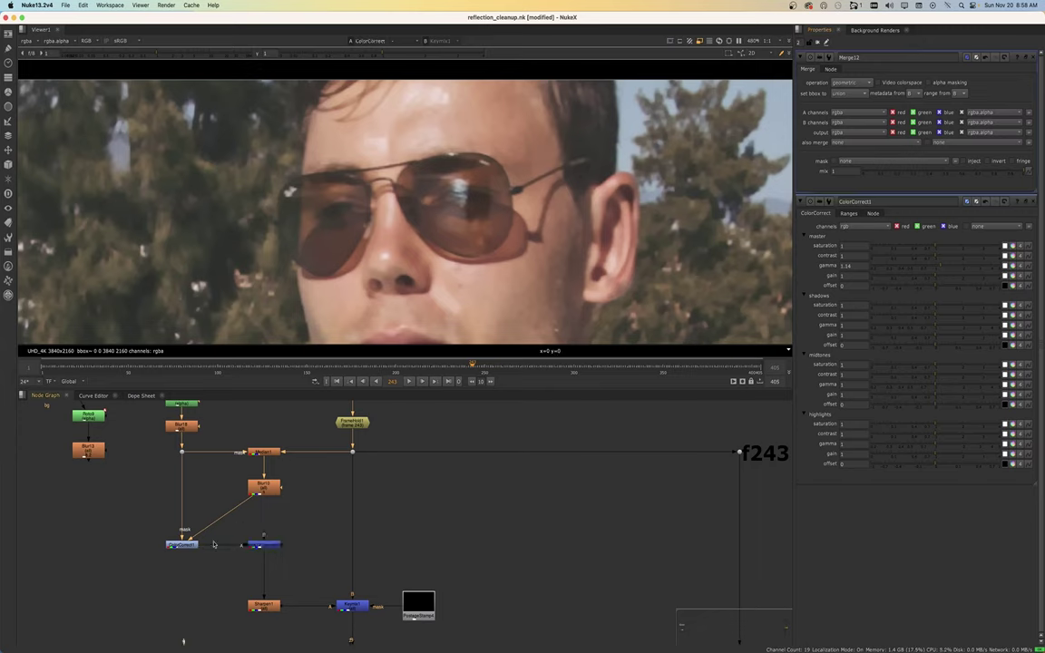
{"action": "left_click", "coordinate": [271, 546]}
{"action": "key", "text": "1"}
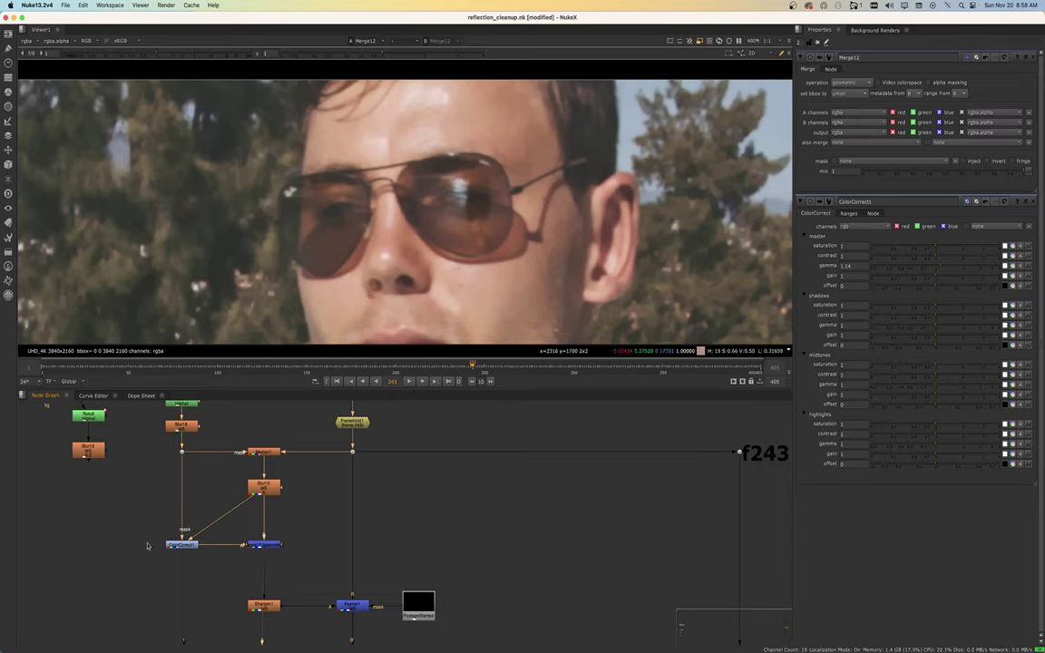
Brighten the viewer and lower ColorCorrect1's master gamma to 1.02
{"action": "double_click", "coordinate": [185, 549]}
{"action": "scroll", "coordinate": [427, 235], "scroll_direction": "up", "scroll_amount": 3}
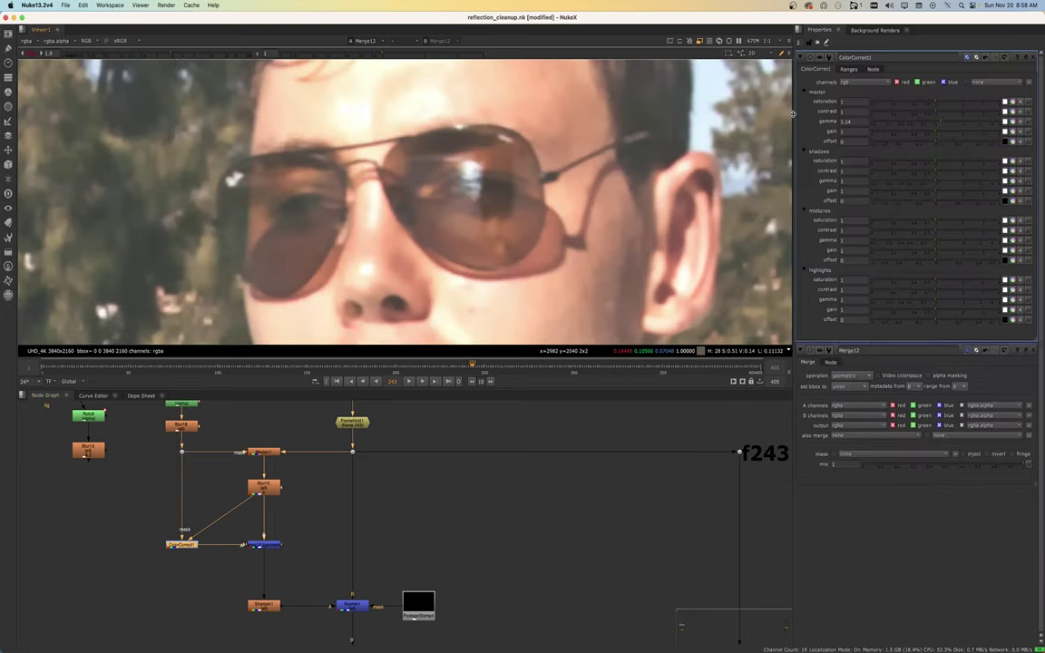
{"action": "left_click_drag", "start_coordinate": [940, 124], "coordinate": [934, 122]}
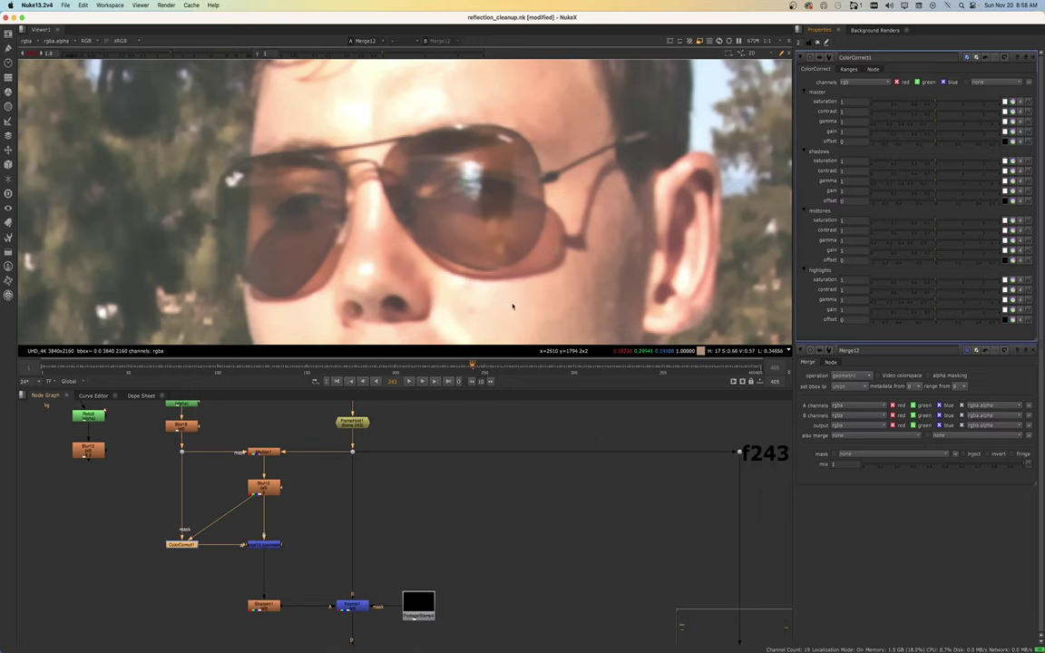
{"action": "left_click", "coordinate": [937, 122]}
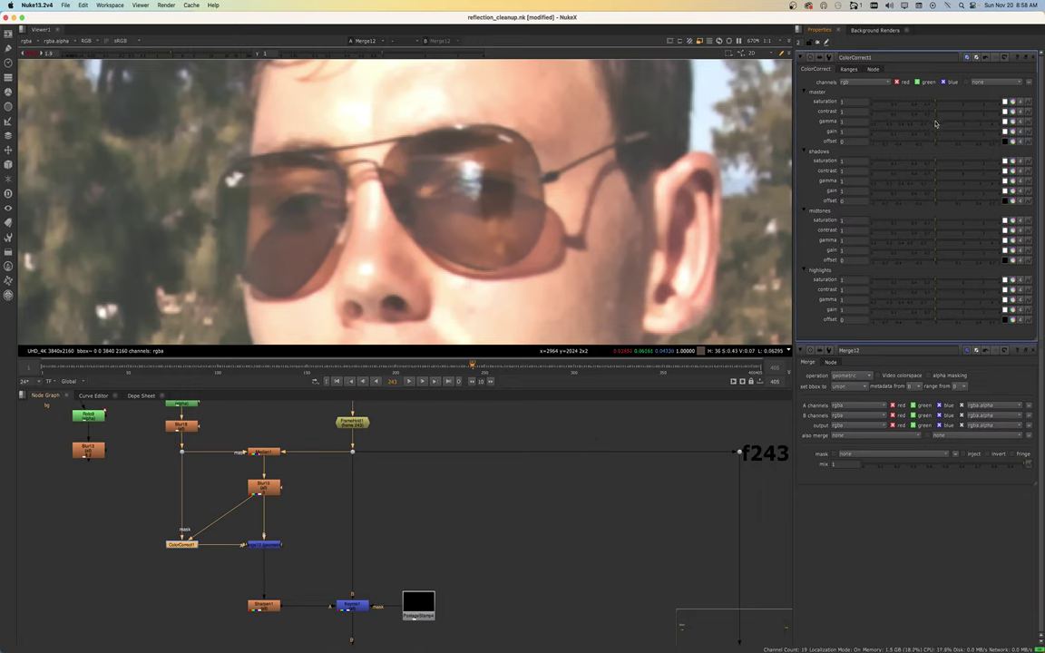
{"action": "left_click_drag", "start_coordinate": [939, 124], "coordinate": [937, 126]}
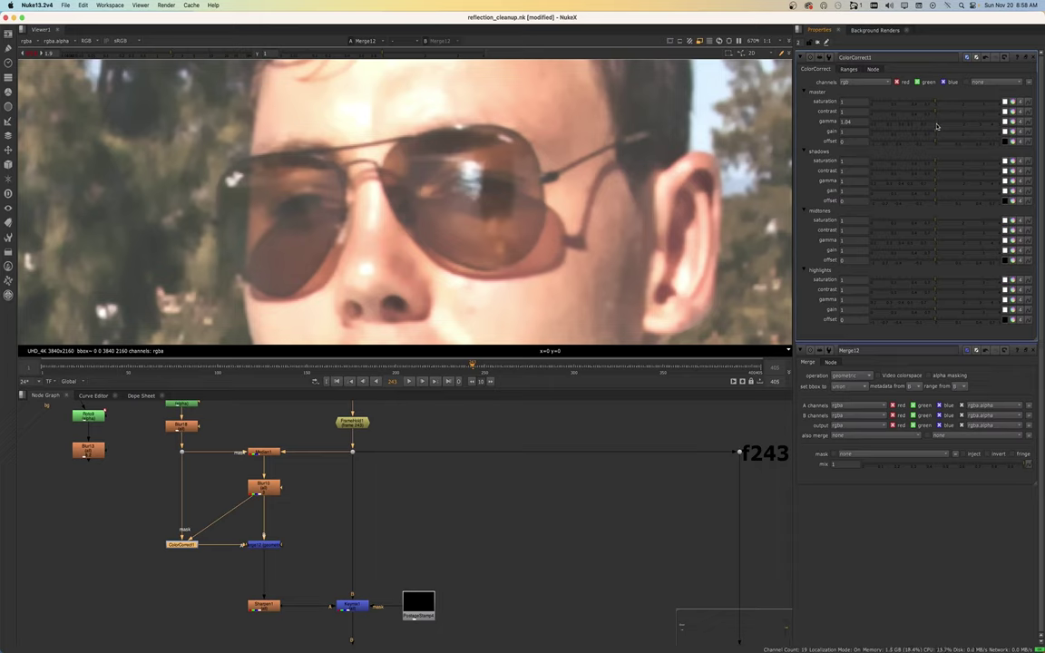
Switch the viewer repeatedly between ColorCorrect1 and Merge12 to examine the gamma difference on the lens
{"action": "left_click", "coordinate": [182, 545]}
{"action": "key", "text": "1"}
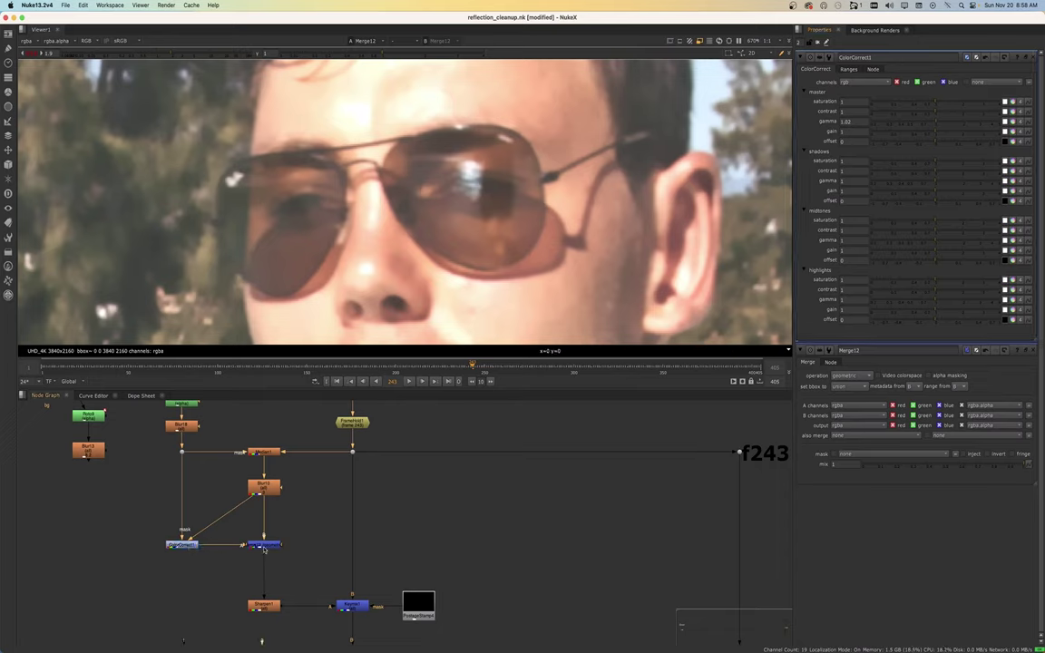
{"action": "key", "text": "2"}
{"action": "key", "text": "1"}
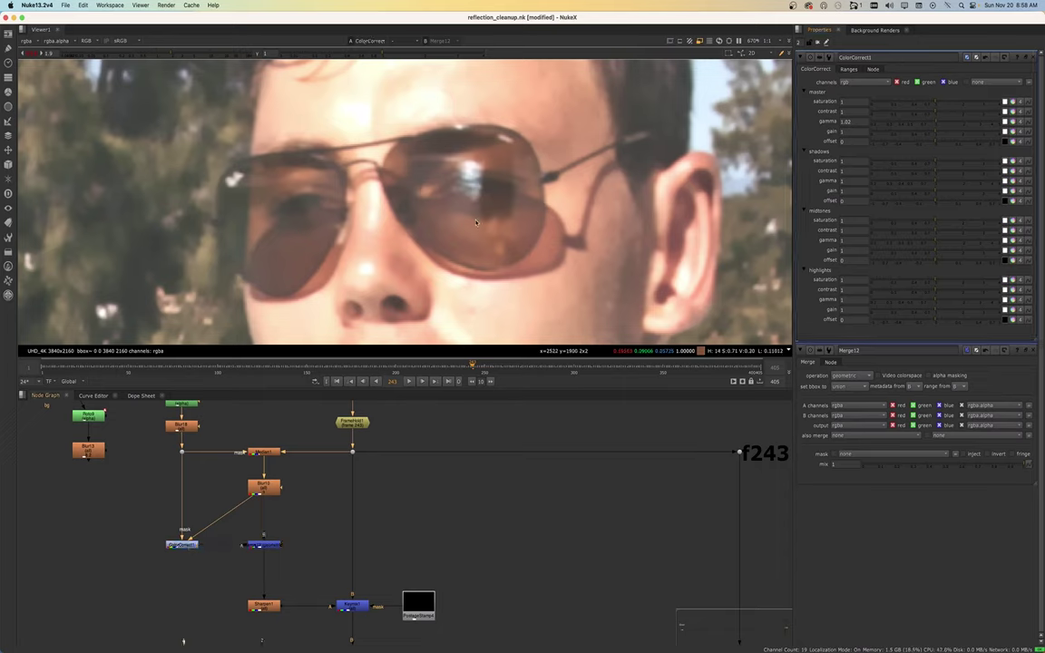
{"action": "key", "text": "2"}
{"action": "key", "text": "1"}
{"action": "key", "text": "2"}
{"action": "key", "text": "1"}
{"action": "key", "text": "2"}
{"action": "key", "text": "1"}
Raise ColorCorrect1's master gamma to 1.26 and view Merge12's output
{"action": "left_click_drag", "start_coordinate": [936, 126], "coordinate": [946, 123]}
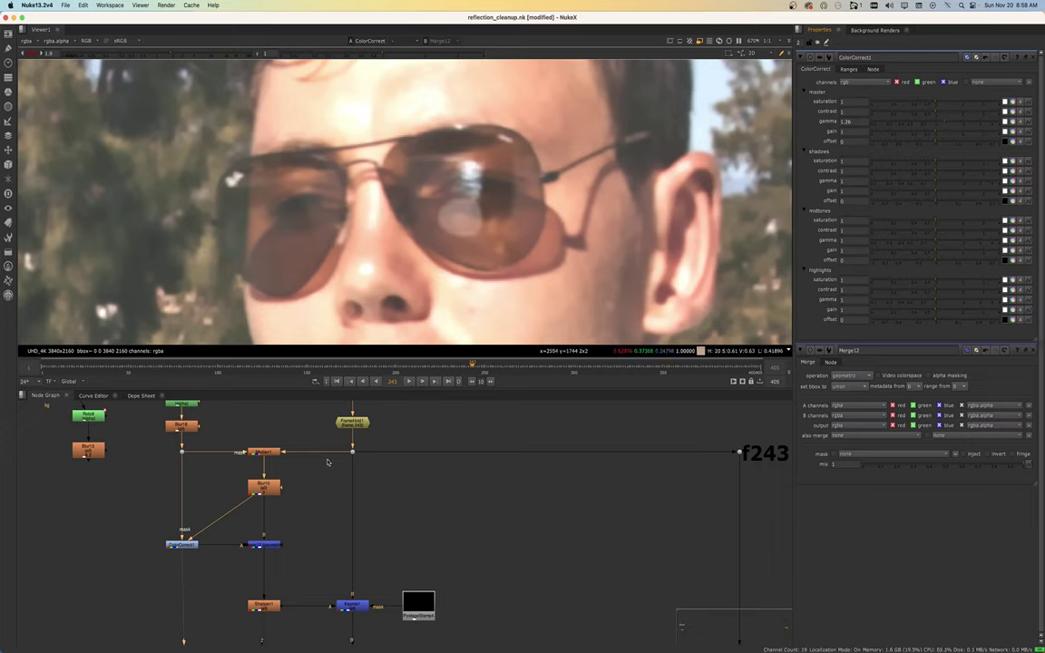
{"action": "left_click", "coordinate": [264, 547]}
{"action": "key", "text": "1"}
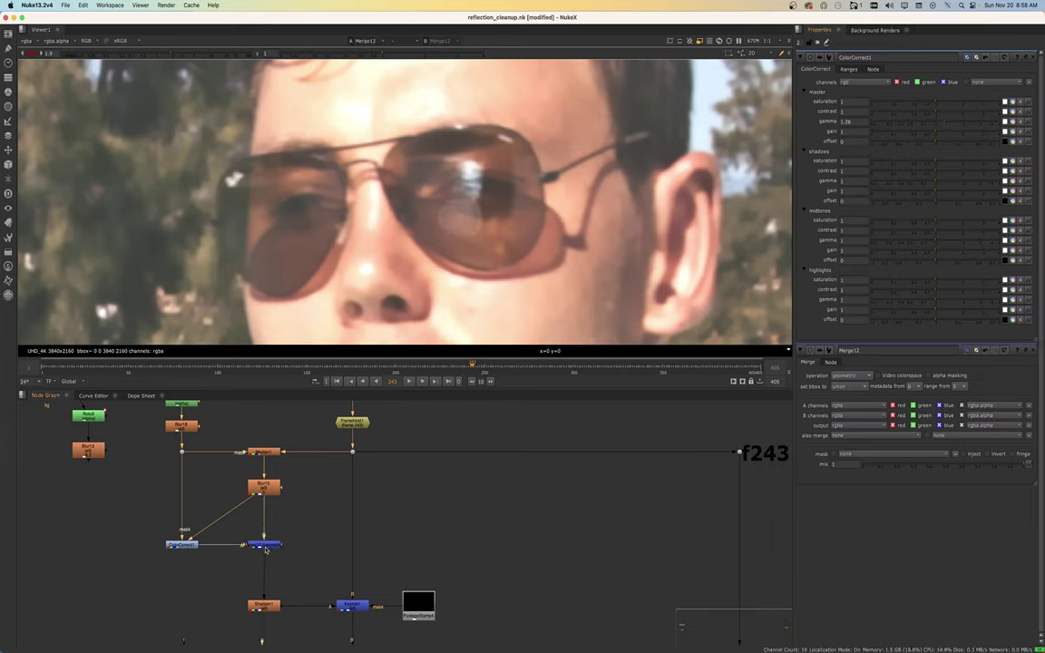
{"action": "left_click_drag", "start_coordinate": [264, 584], "coordinate": [263, 550]}
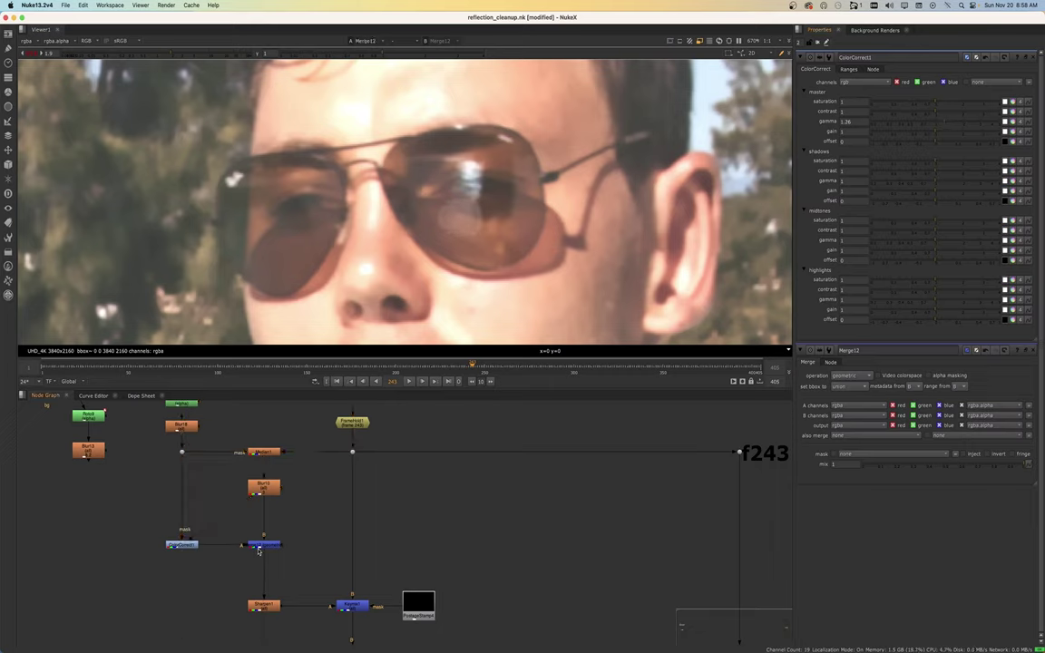
{"action": "left_click", "coordinate": [263, 546]}
Reset the viewer gain to 1 and reframe the sunglasses
{"action": "scroll", "coordinate": [442, 189], "scroll_direction": "down", "scroll_amount": 3}
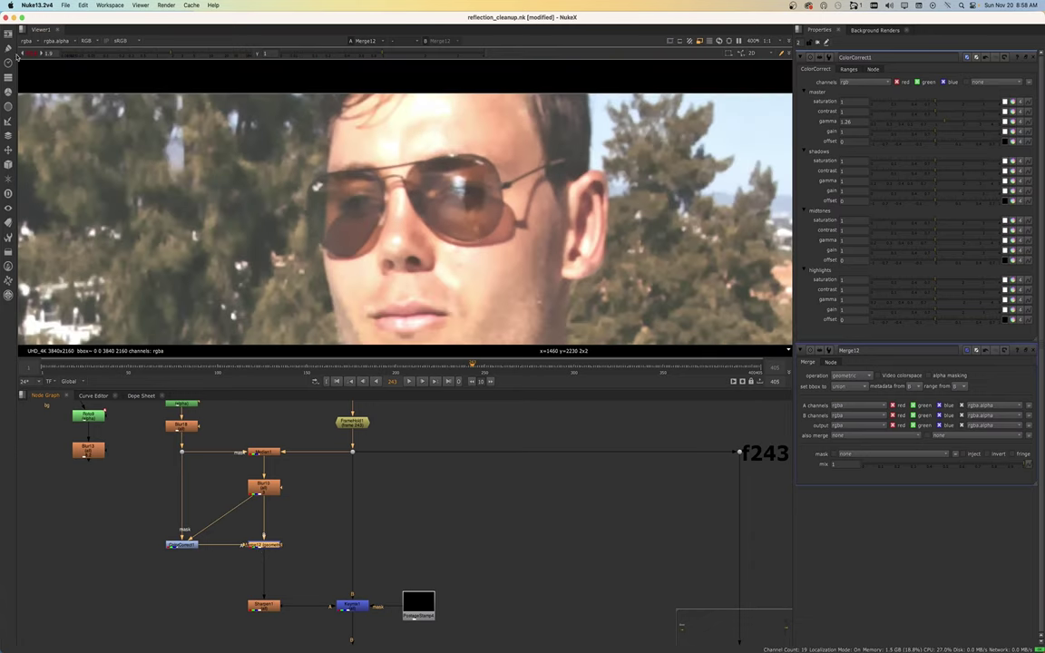
{"action": "left_click", "coordinate": [36, 55]}
{"action": "scroll", "coordinate": [470, 203], "scroll_direction": "up", "scroll_amount": 1}
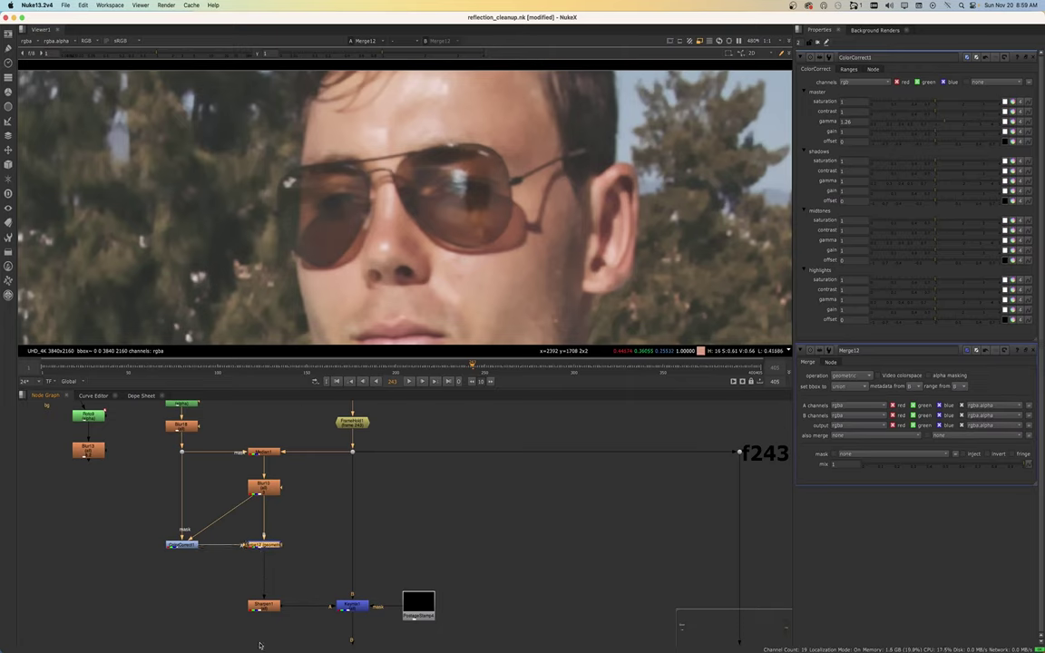
Disable Merge12 and inspect the cleaned lens up close
{"action": "key", "text": "d"}
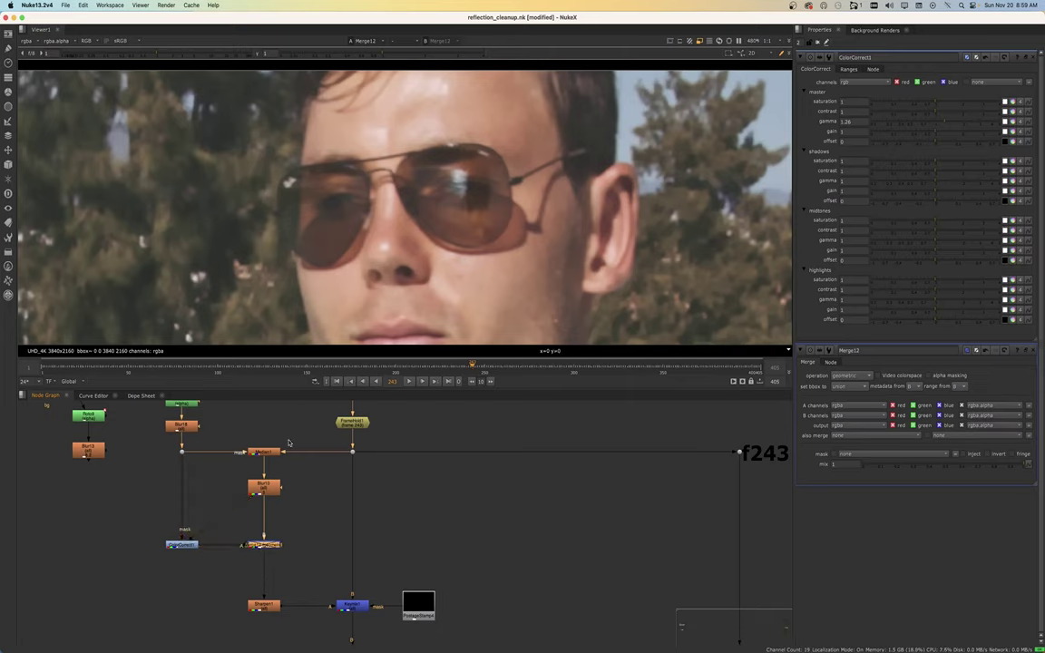
{"action": "scroll", "coordinate": [431, 213], "scroll_direction": "up", "scroll_amount": 5}
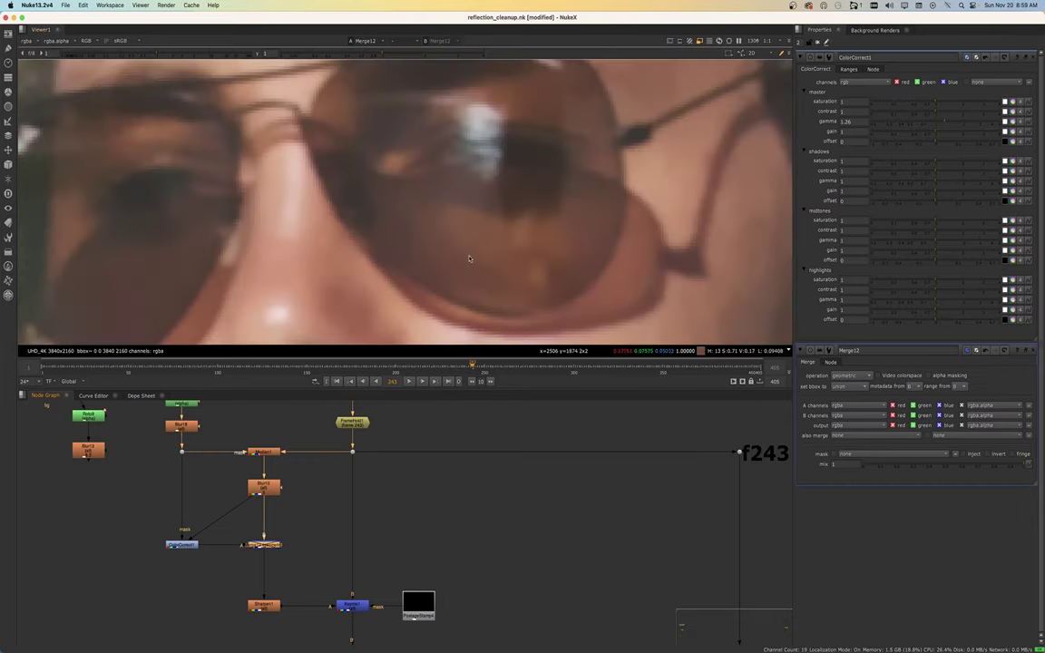
{"action": "scroll", "coordinate": [423, 225], "scroll_direction": "down", "scroll_amount": 3}
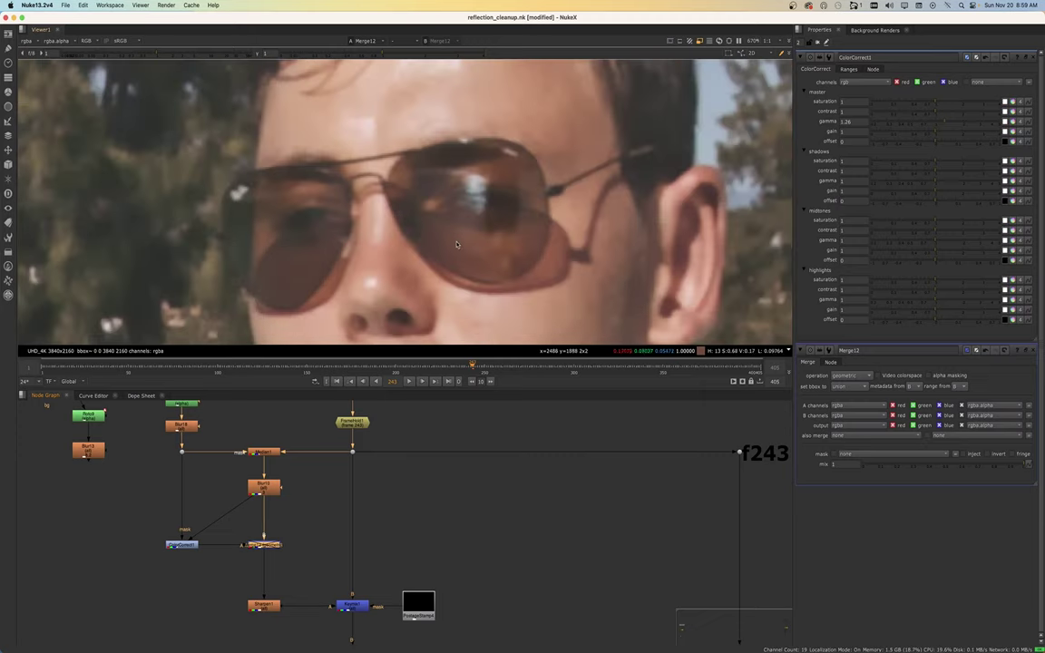
View Sharpen1's output and toggle the node off and on to examine the sharpening across the sunglasses
{"action": "left_click", "coordinate": [273, 608]}
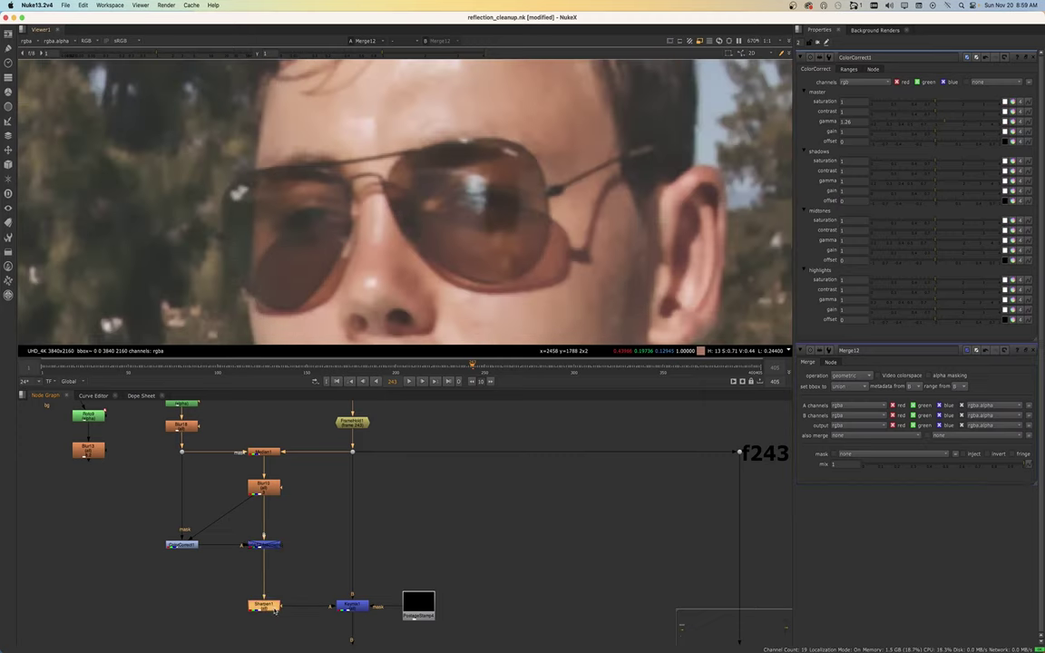
{"action": "key", "text": "1"}
{"action": "left_click", "coordinate": [271, 610]}
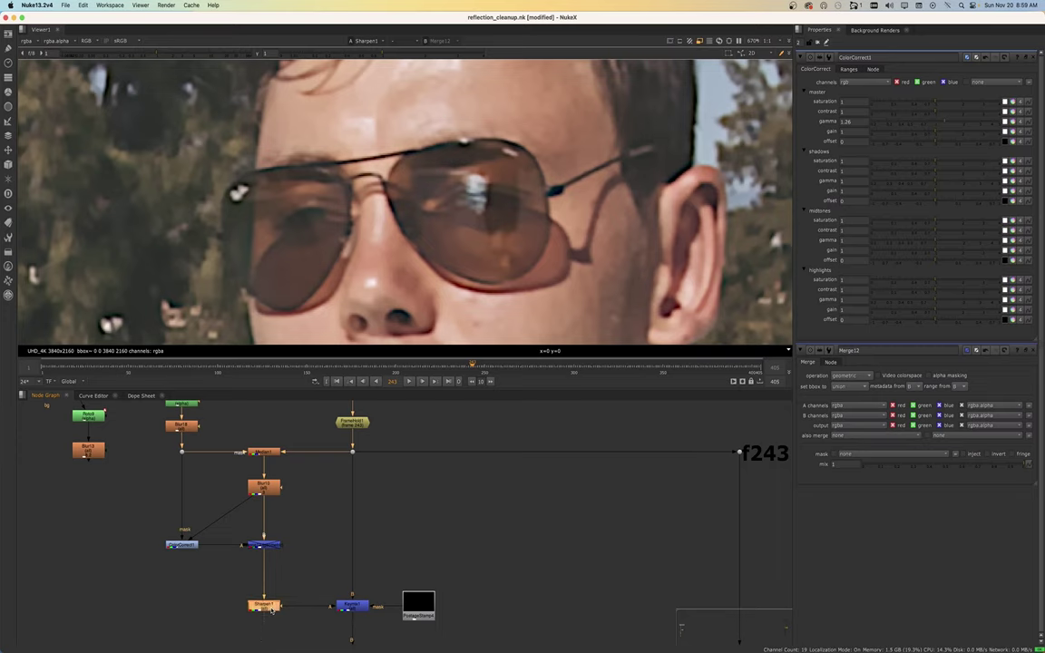
{"action": "key", "text": "d"}
{"action": "key", "text": "d"}
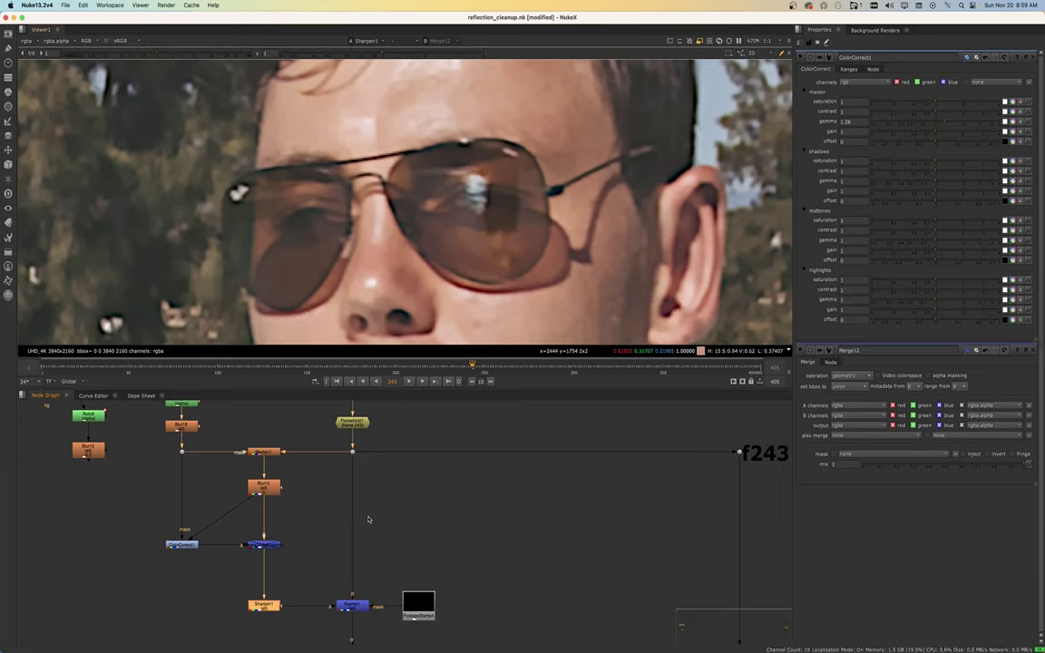
View Keymix1's output to examine the sharpened patch mixed back over the held frame
{"action": "left_click", "coordinate": [354, 606]}
{"action": "key", "text": "1"}
{"action": "left_click", "coordinate": [323, 550]}
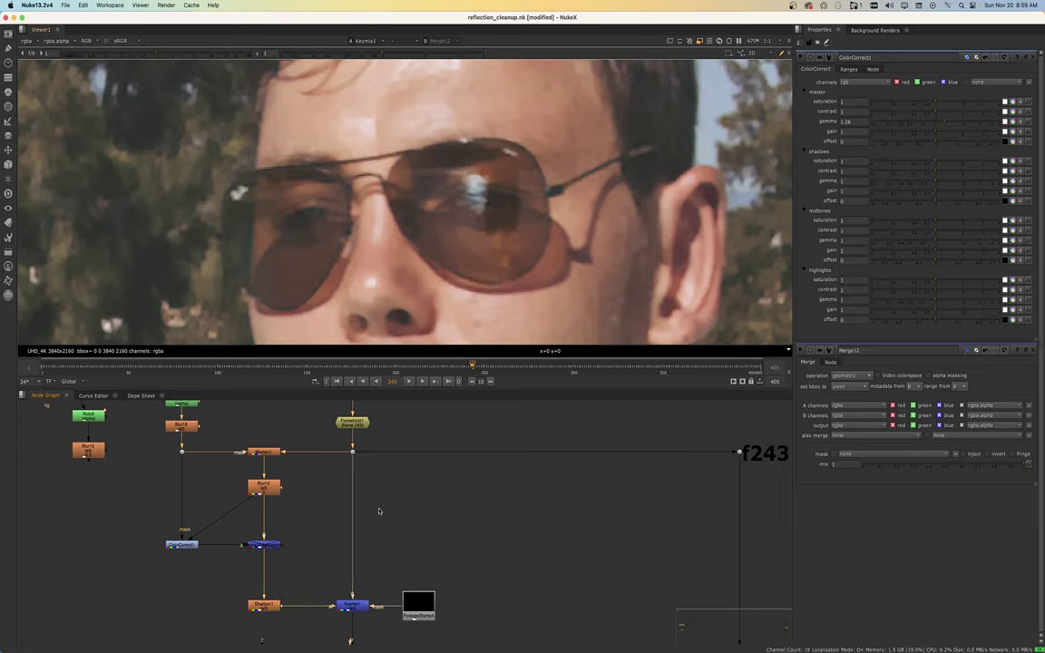
Open Sharpen1's settings and raise its size to 12.4 while viewing the lens up close
{"action": "left_click", "coordinate": [264, 608]}
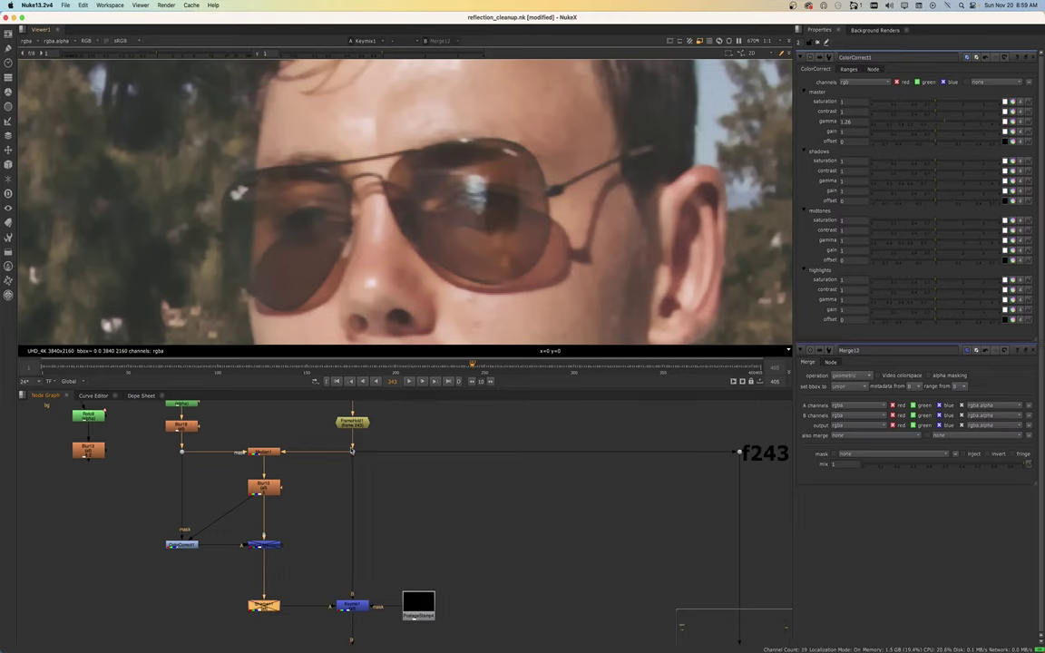
{"action": "scroll", "coordinate": [489, 253], "scroll_direction": "up", "scroll_amount": 2}
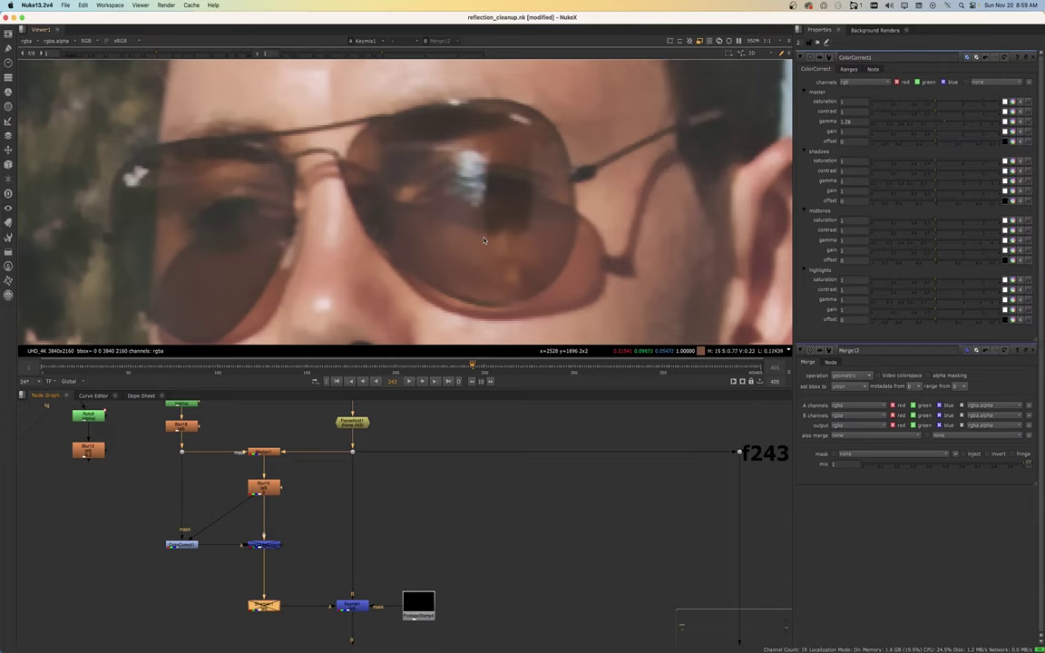
{"action": "double_click", "coordinate": [264, 605]}
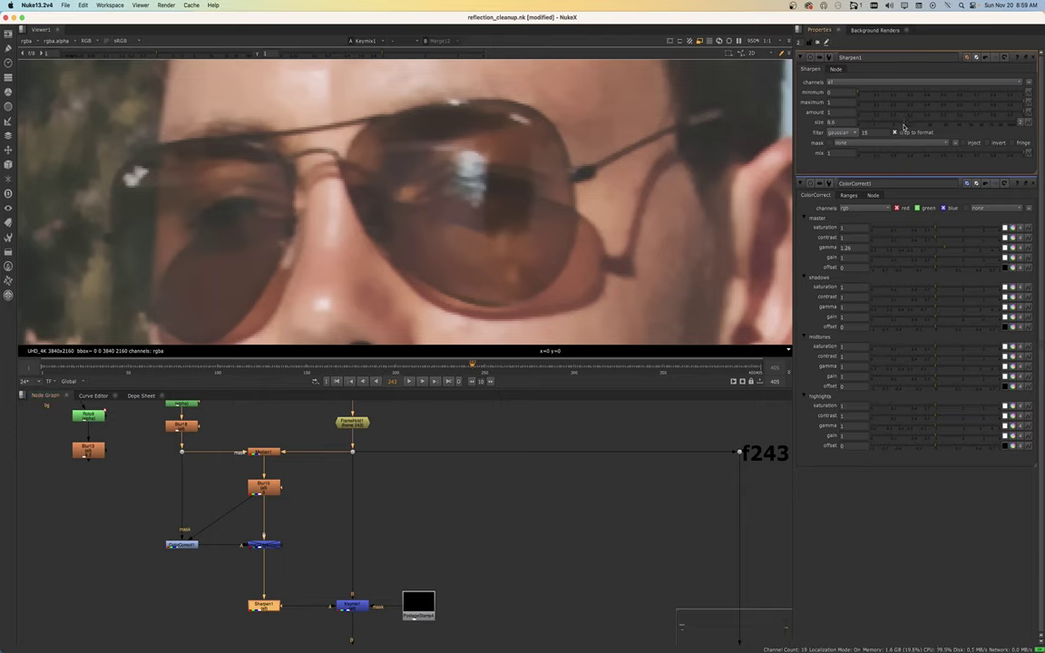
{"action": "left_click_drag", "start_coordinate": [885, 126], "coordinate": [915, 125]}
Assign the dot below the FrameHold and Keymix1 to the viewer's two inputs and compare the original with the cleaned lens
{"action": "scroll", "coordinate": [342, 452], "scroll_direction": "down", "scroll_amount": 3}
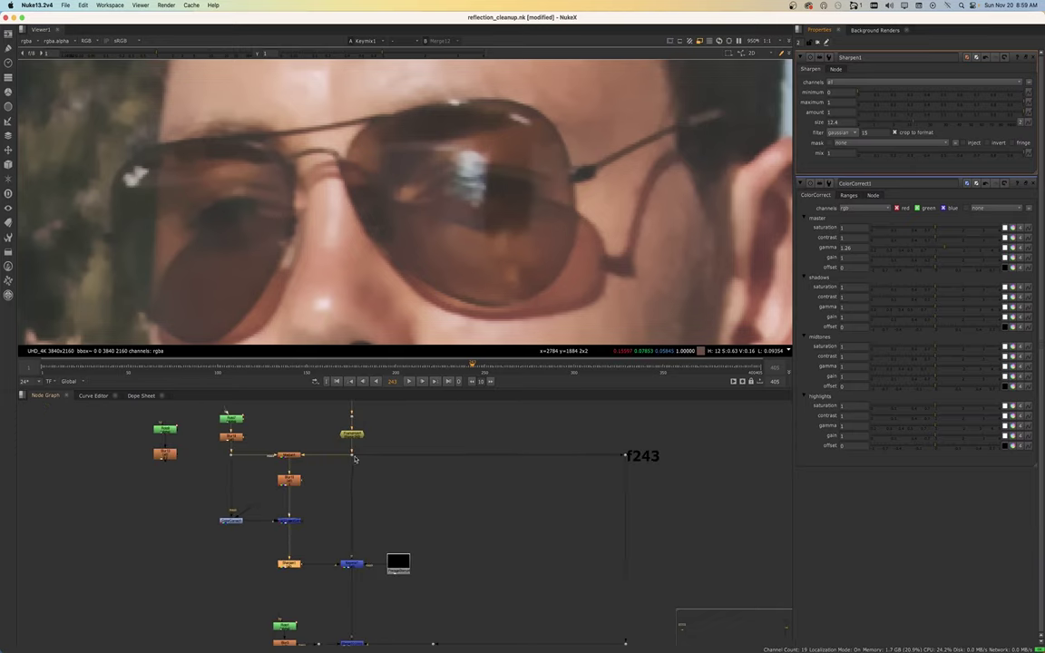
{"action": "left_click", "coordinate": [353, 454]}
{"action": "key", "text": "1"}
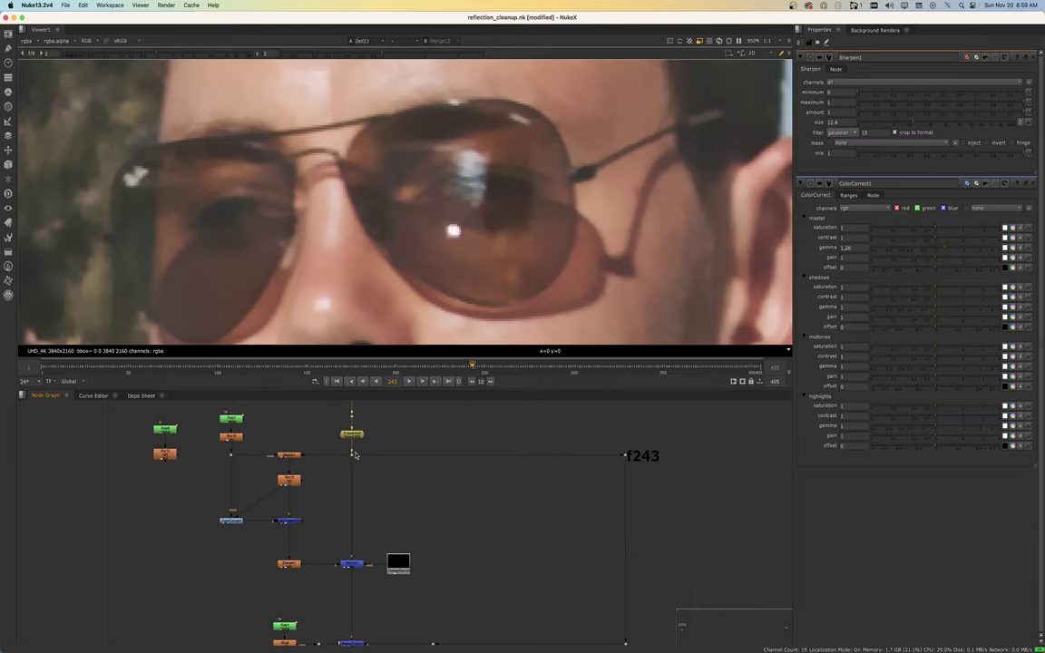
{"action": "left_click", "coordinate": [355, 568]}
{"action": "key", "text": "2"}
{"action": "left_click", "coordinate": [370, 532]}
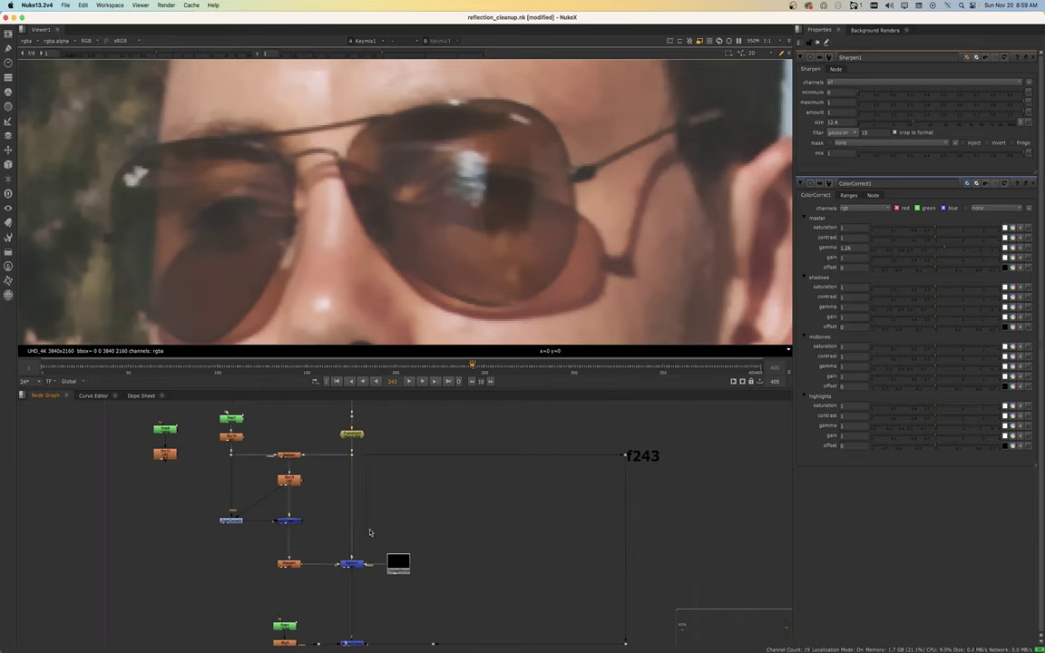
{"action": "key", "text": "1"}
{"action": "key", "text": "2"}
{"action": "key", "text": "1"}
{"action": "key", "text": "1"}
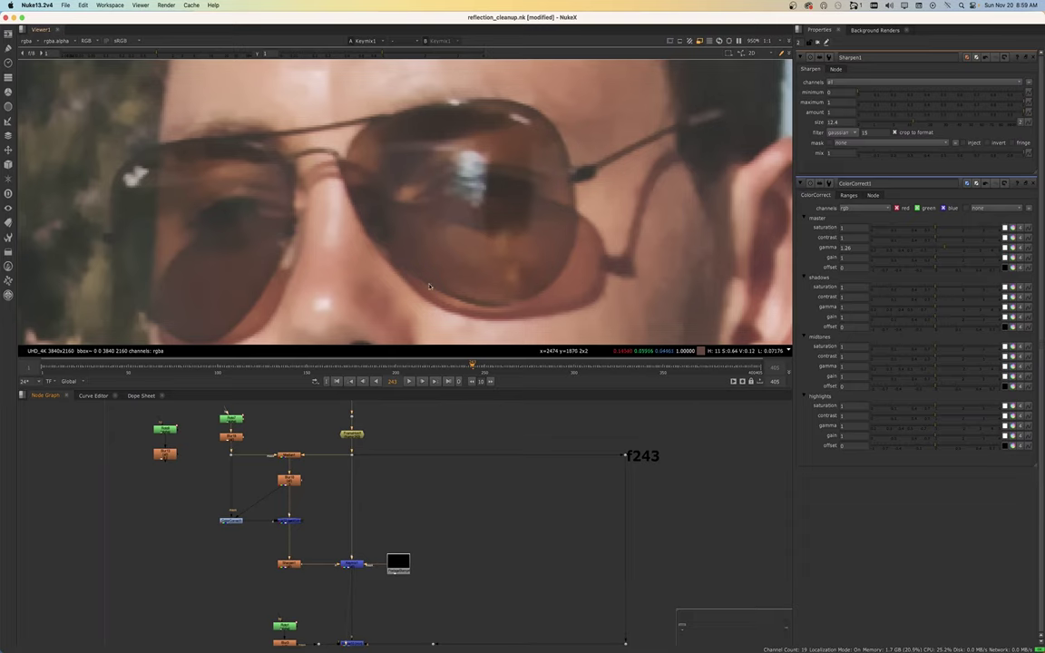
Switch repeatedly between the original held frame and Keymix1 to examine the removed reflection at close range
{"action": "left_click", "coordinate": [344, 435]}
{"action": "key", "text": "1"}
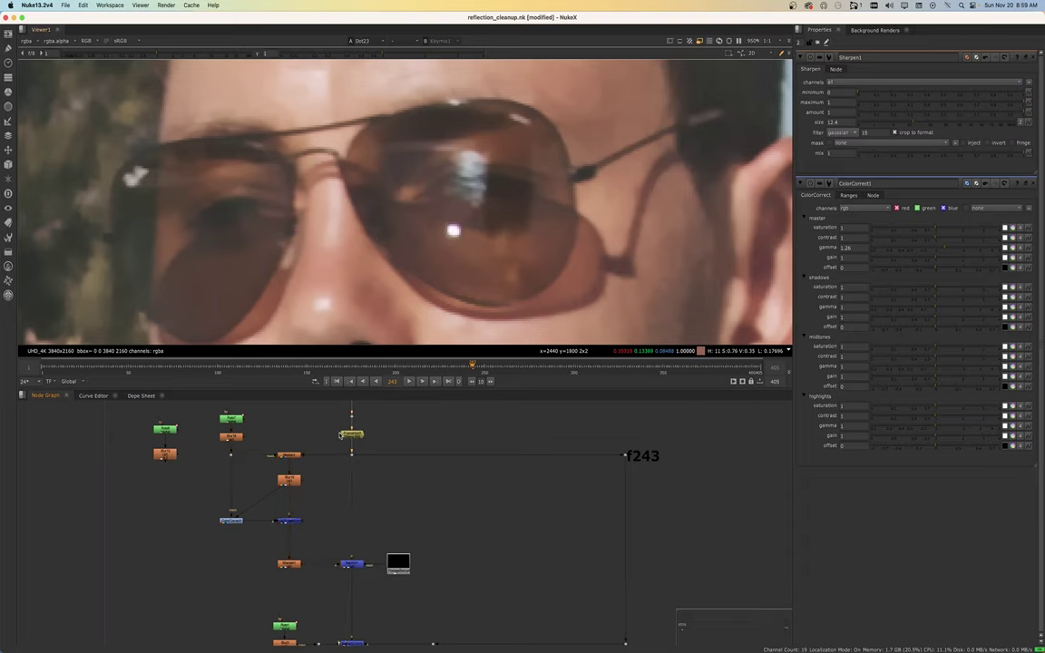
{"action": "key", "text": "1"}
{"action": "scroll", "coordinate": [439, 220], "scroll_direction": "up", "scroll_amount": 3}
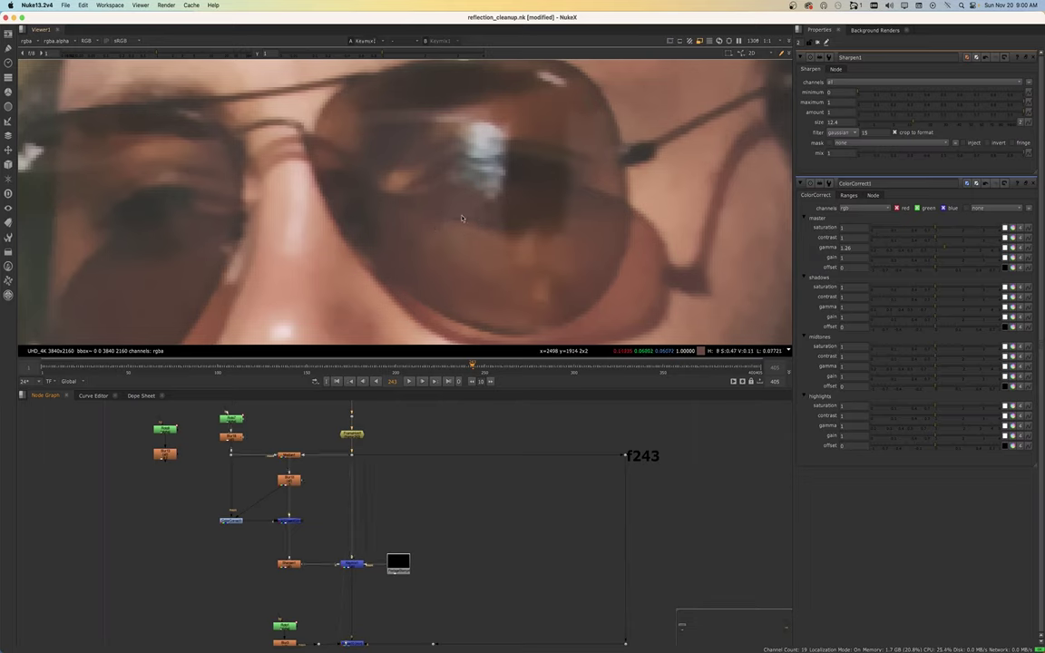
{"action": "key", "text": "2"}
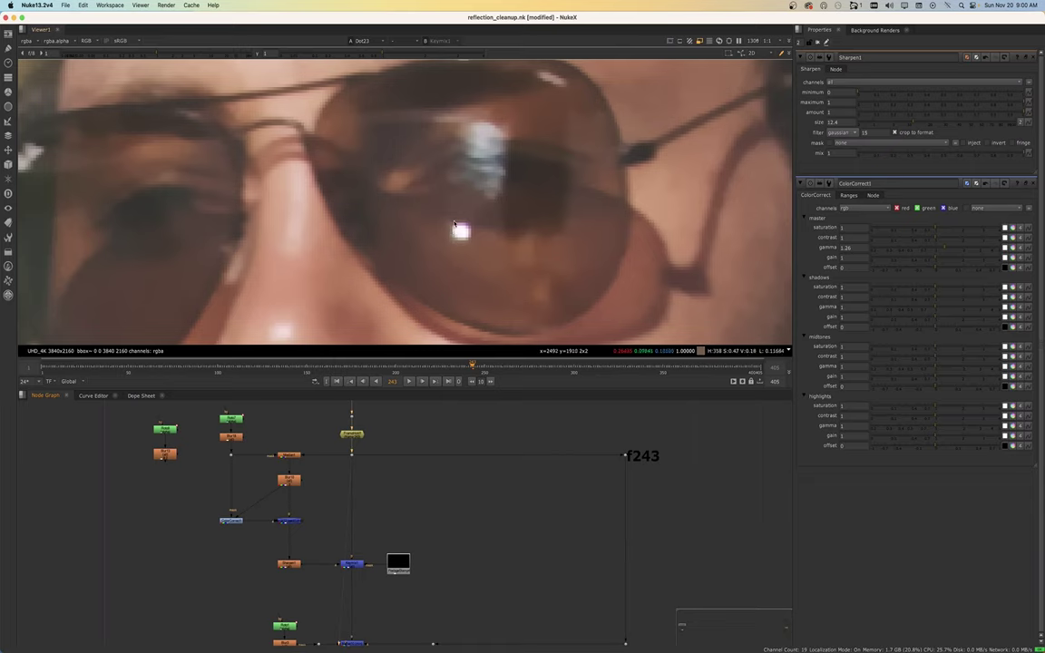
{"action": "key", "text": "1"}
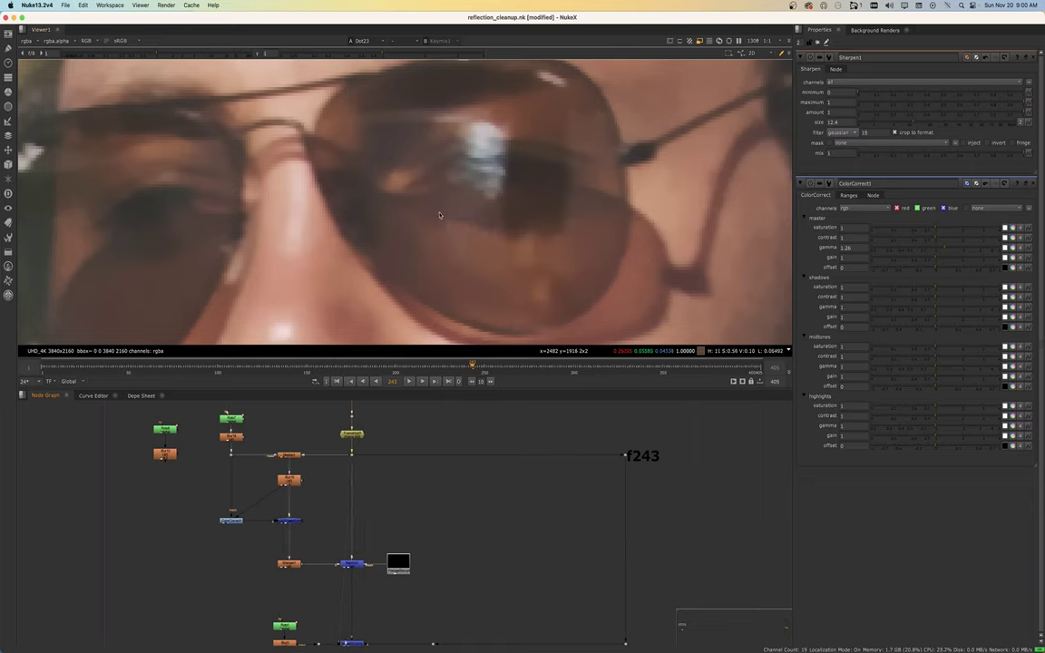
{"action": "key", "text": "1"}
{"action": "key", "text": "2"}
{"action": "key", "text": "1"}
{"action": "key", "text": "2"}
{"action": "key", "text": "1"}
{"action": "key", "text": "2"}
Locate Merge10 (min) below Keymix1 and look over its mask branch and the neighbouring nodes
{"action": "scroll", "coordinate": [427, 289], "scroll_direction": "down", "scroll_amount": 1}
{"action": "scroll", "coordinate": [340, 581], "scroll_direction": "down", "scroll_amount": 4}
{"action": "scroll", "coordinate": [357, 614], "scroll_direction": "up", "scroll_amount": 5}
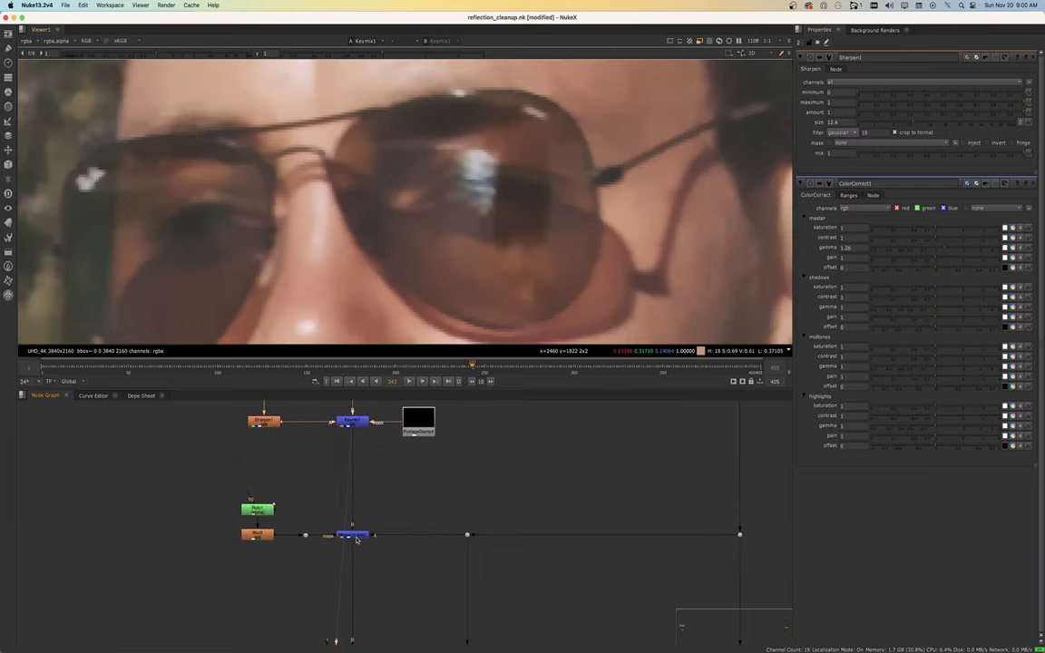
{"action": "left_click", "coordinate": [354, 535]}
{"action": "scroll", "coordinate": [353, 536], "scroll_direction": "up", "scroll_amount": 3}
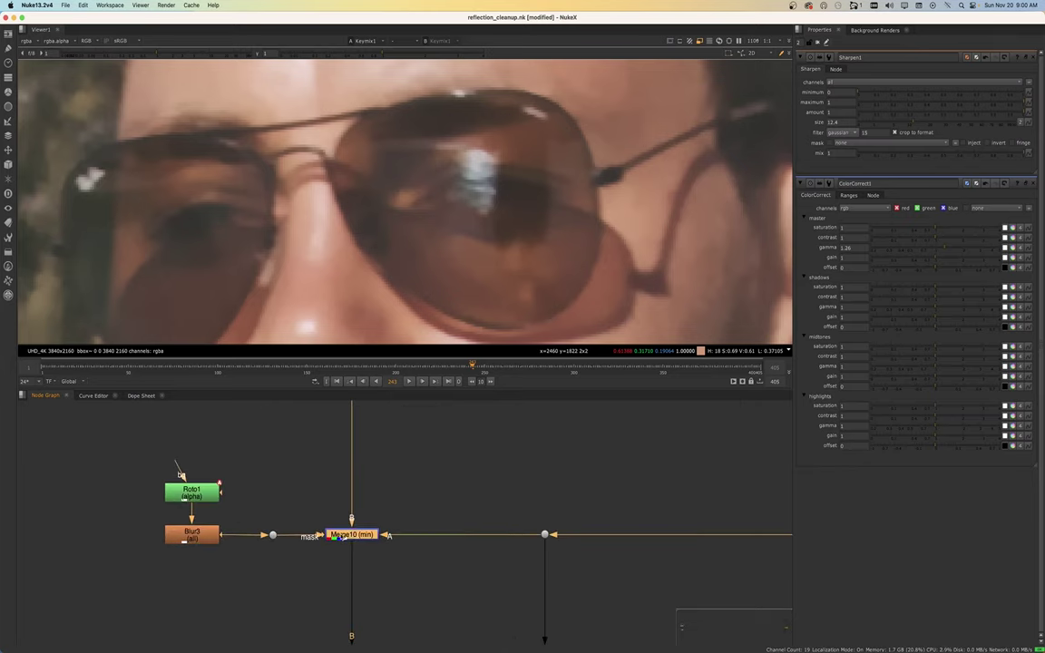
{"action": "scroll", "coordinate": [344, 539], "scroll_direction": "down", "scroll_amount": 3}
{"action": "middle_click_drag", "start_coordinate": [333, 589], "coordinate": [336, 475]}
{"action": "scroll", "coordinate": [340, 579], "scroll_direction": "down", "scroll_amount": 3}
{"action": "scroll", "coordinate": [335, 581], "scroll_direction": "up", "scroll_amount": 3}
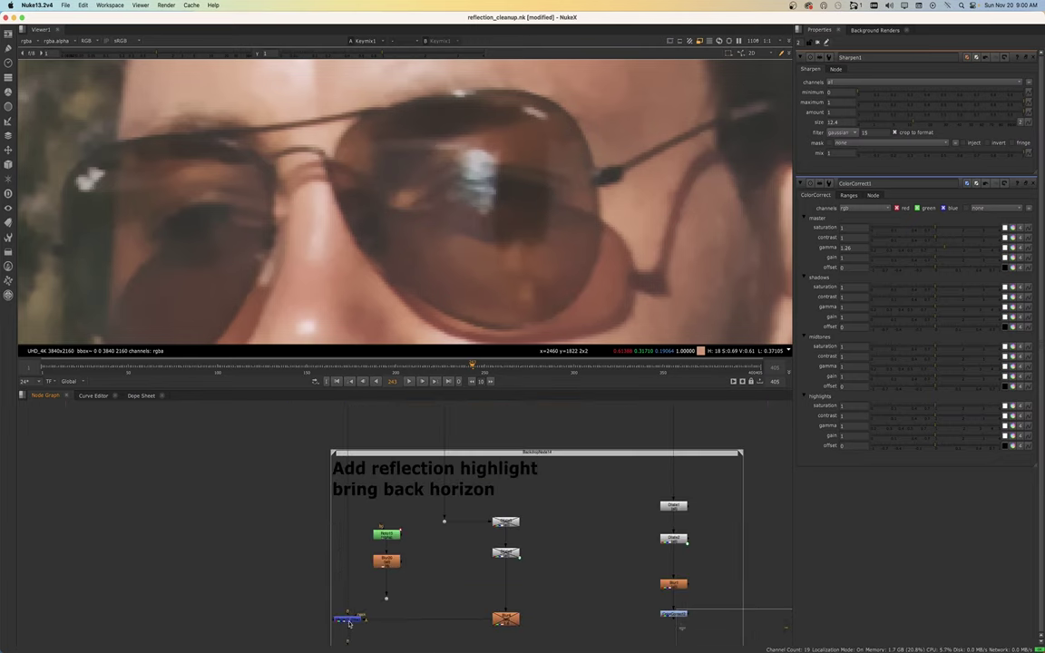
{"action": "scroll", "coordinate": [349, 625], "scroll_direction": "down", "scroll_amount": 3}
{"action": "middle_click_drag", "start_coordinate": [353, 511], "coordinate": [346, 586]}
{"action": "scroll", "coordinate": [338, 508], "scroll_direction": "up", "scroll_amount": 3}
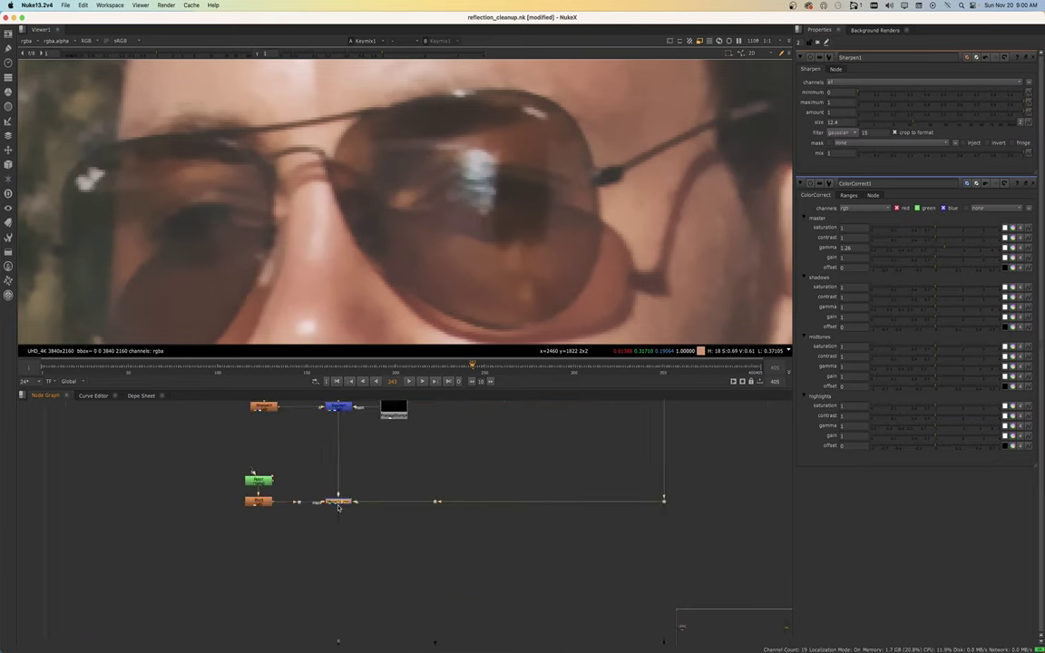
View the original plate from the dot feeding Merge10's A input and disconnect Merge10's mask dot from Blur3
{"action": "left_click_drag", "start_coordinate": [408, 477], "coordinate": [459, 521]}
{"action": "key", "text": "1"}
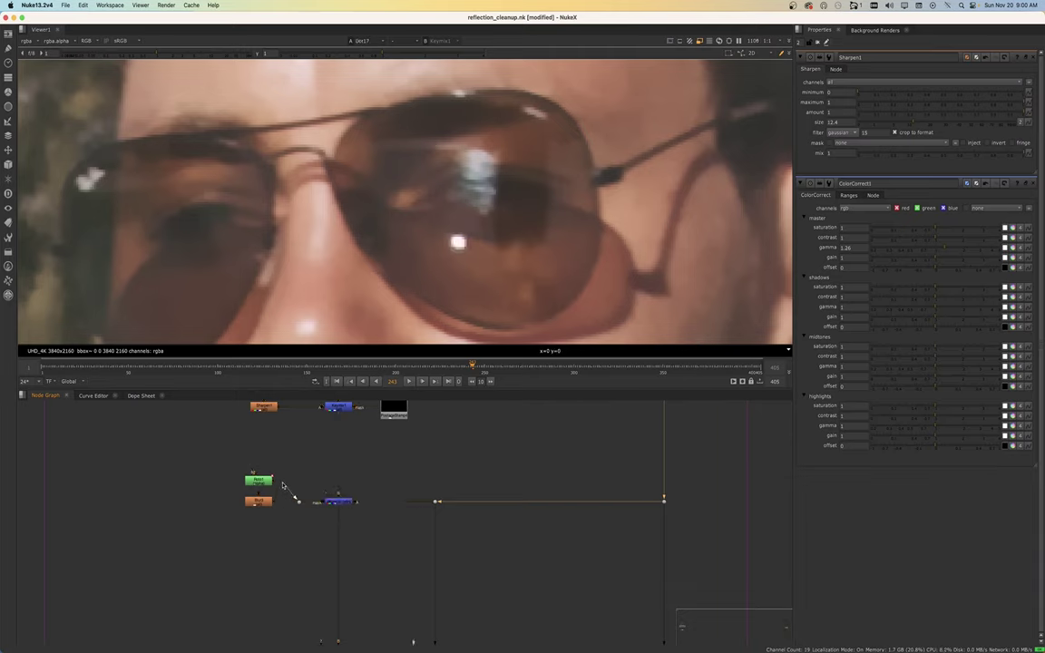
{"action": "left_click_drag", "start_coordinate": [421, 494], "coordinate": [444, 517]}
{"action": "scroll", "coordinate": [443, 206], "scroll_direction": "down", "scroll_amount": 3}
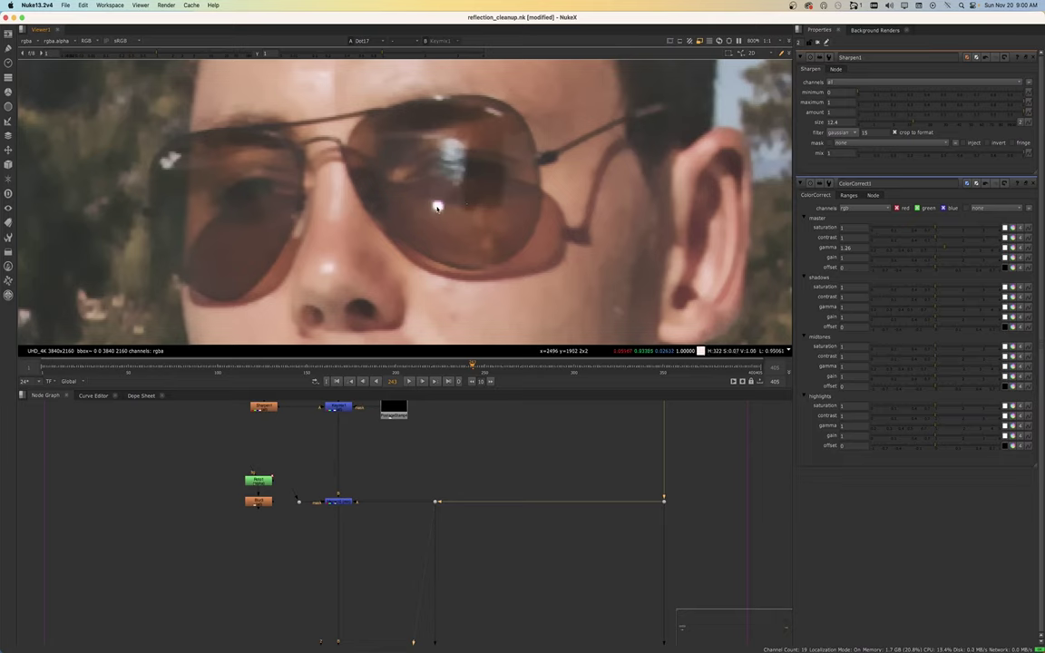
Compare Merge10's output with the original plate at its A-input dot, focusing on the lens reflection
{"action": "left_click", "coordinate": [341, 504]}
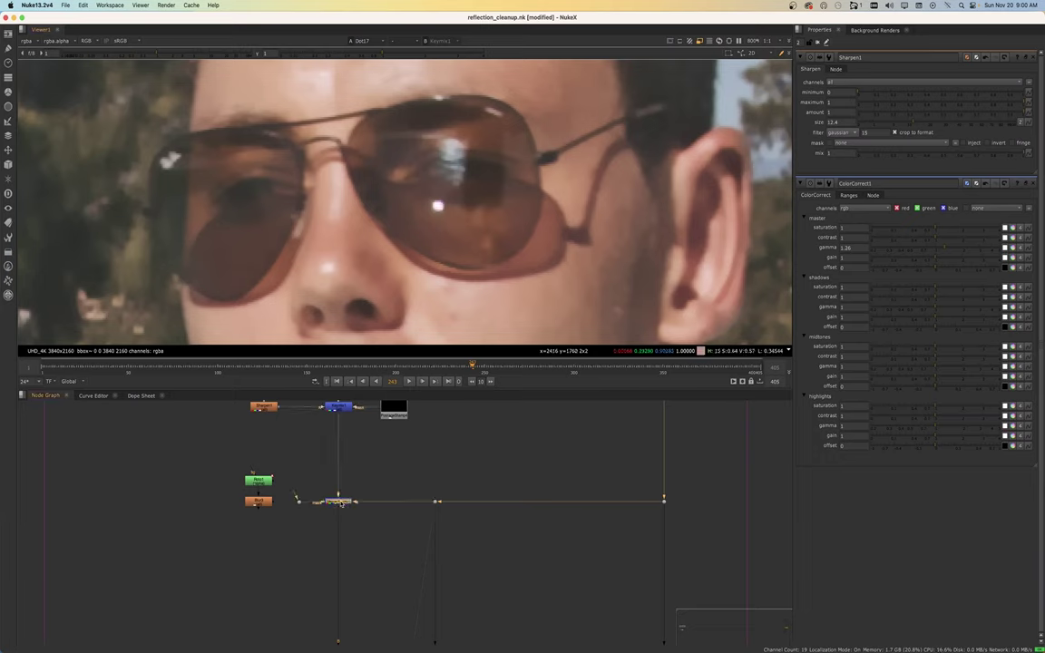
{"action": "key", "text": "1"}
{"action": "scroll", "coordinate": [452, 212], "scroll_direction": "up", "scroll_amount": 2}
{"action": "scroll", "coordinate": [453, 212], "scroll_direction": "up", "scroll_amount": 2}
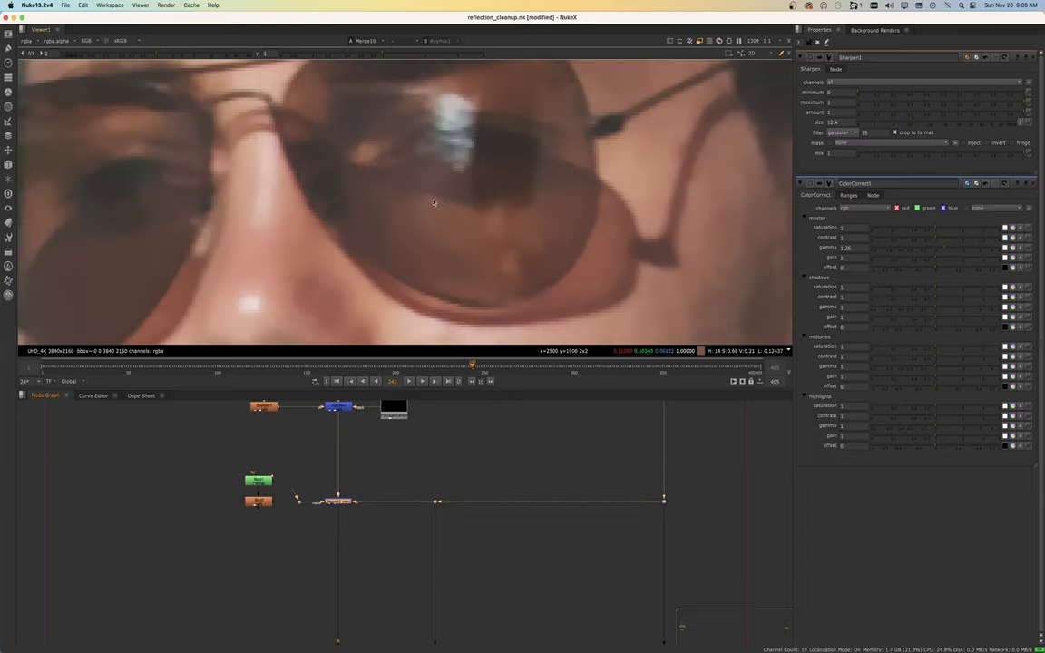
{"action": "left_click_drag", "start_coordinate": [416, 482], "coordinate": [455, 513]}
{"action": "key", "text": "1"}
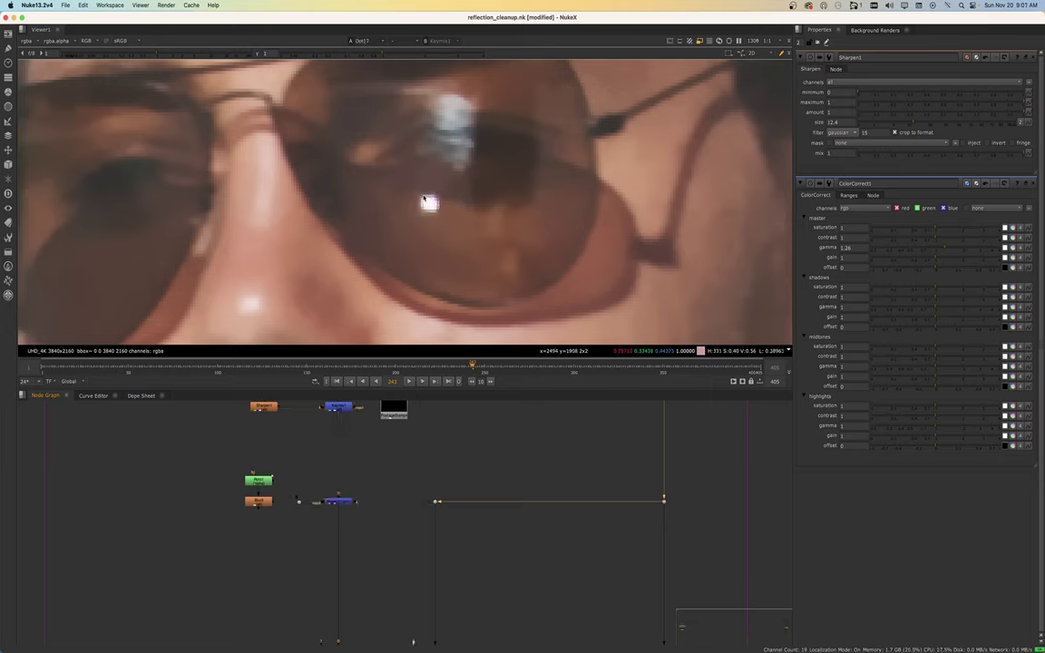
{"action": "left_click", "coordinate": [338, 502]}
{"action": "key", "text": "1"}
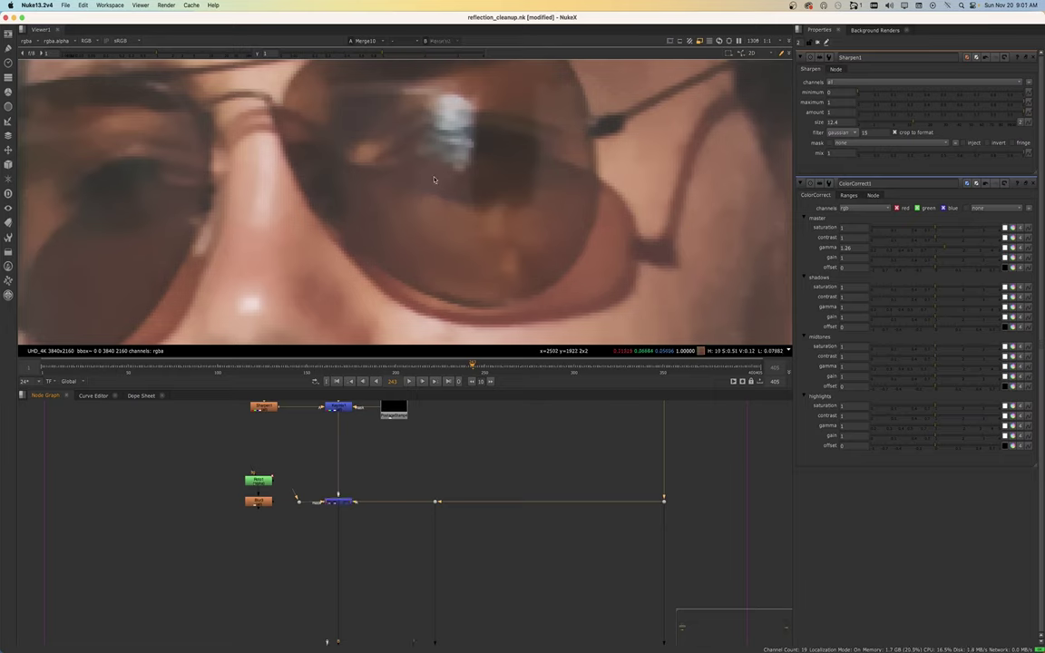
Toggle Merge10 off and on repeatedly to examine what the min operation changes on the lens
{"action": "left_click", "coordinate": [345, 504]}
{"action": "key", "text": "d"}
{"action": "key", "text": "d"}
{"action": "key", "text": "d"}
{"action": "key", "text": "d"}
{"action": "key", "text": "d"}
{"action": "key", "text": "d"}
{"action": "key", "text": "d"}
{"action": "key", "text": "d"}
{"action": "key", "text": "d"}
{"action": "key", "text": "d"}
{"action": "key", "text": "d"}
{"action": "key", "text": "d"}
{"action": "scroll", "coordinate": [461, 195], "scroll_direction": "down", "scroll_amount": 5}
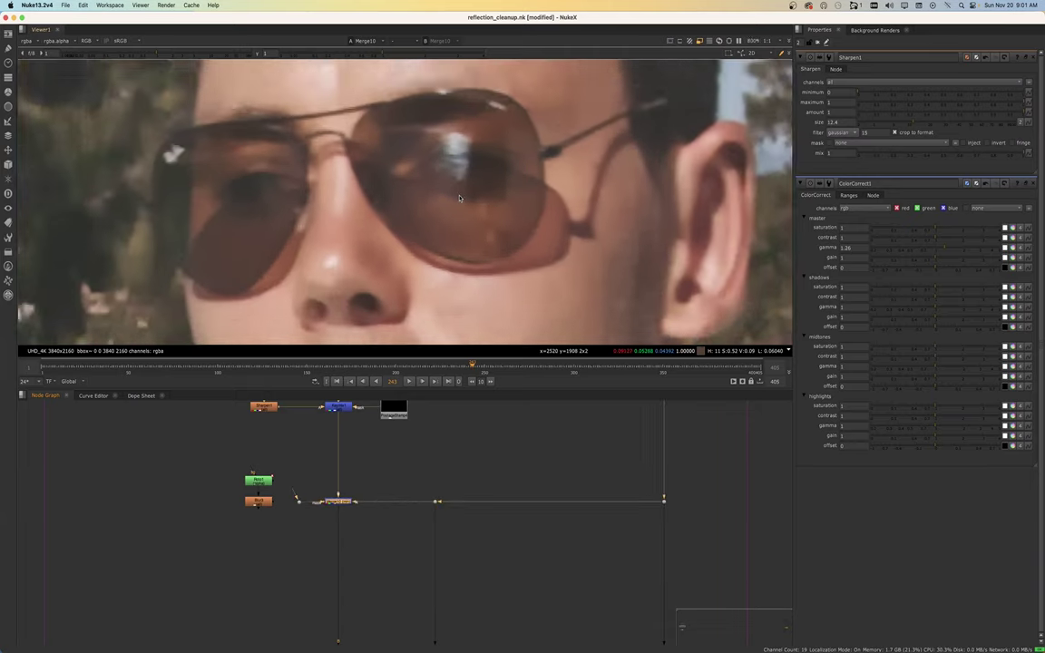
{"action": "scroll", "coordinate": [265, 491], "scroll_direction": "up", "scroll_amount": 1}
Open Roto1's shape settings and connect Merge10's mask dot to the PostageStamp node beside Keymix1
{"action": "double_click", "coordinate": [261, 479]}
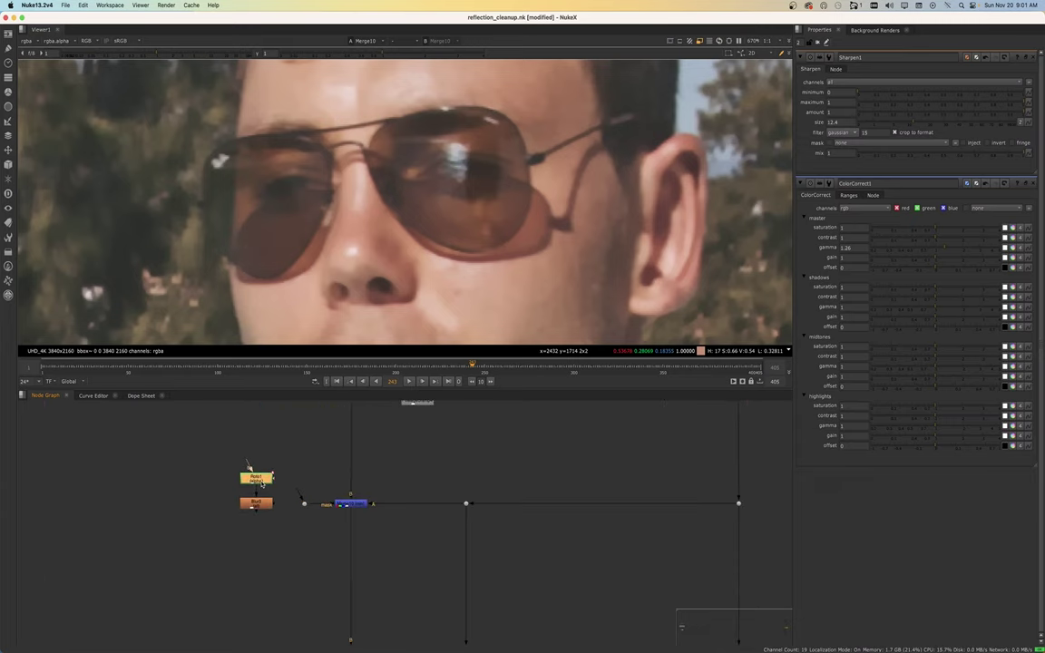
{"action": "scroll", "coordinate": [334, 500], "scroll_direction": "down", "scroll_amount": 3}
{"action": "scroll", "coordinate": [332, 512], "scroll_direction": "up", "scroll_amount": 1}
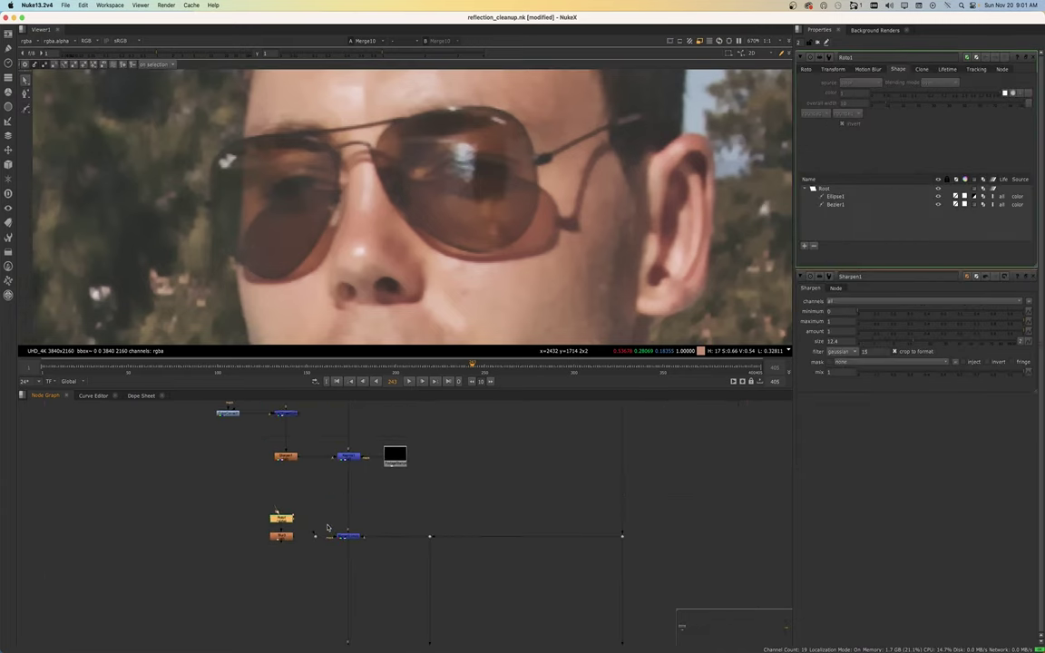
{"action": "left_click_drag", "start_coordinate": [316, 535], "coordinate": [395, 460]}
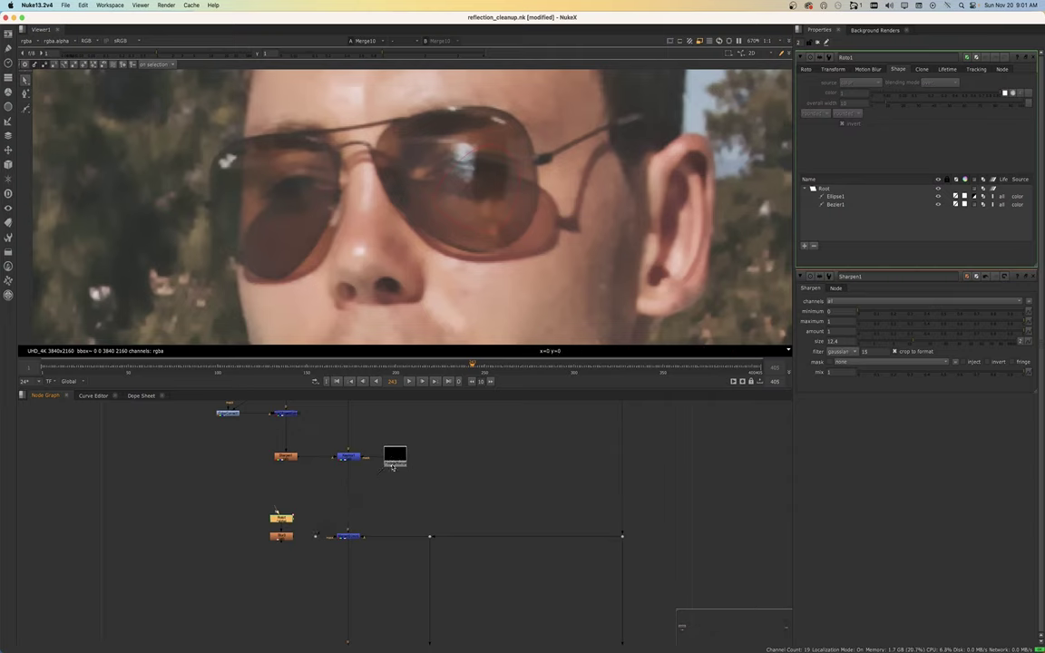
Add an Invert node and insert it between the PostageStamp and Merge10's mask dot
{"action": "left_click", "coordinate": [311, 489]}
{"action": "key", "text": "Tab"}
{"action": "type", "text": "inve"}
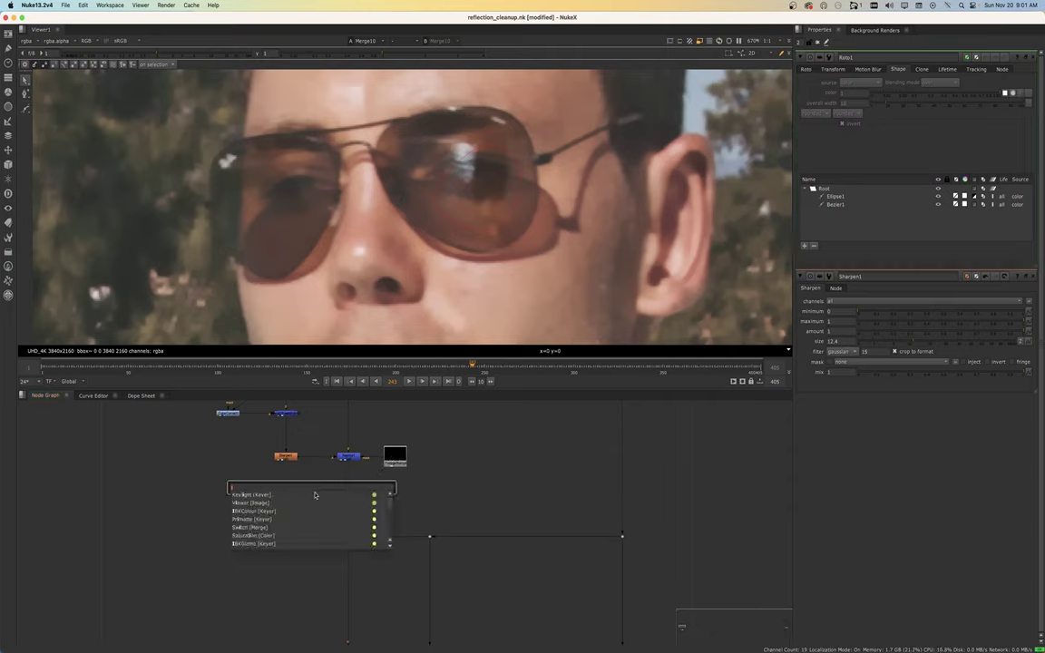
{"action": "key", "text": "Return"}
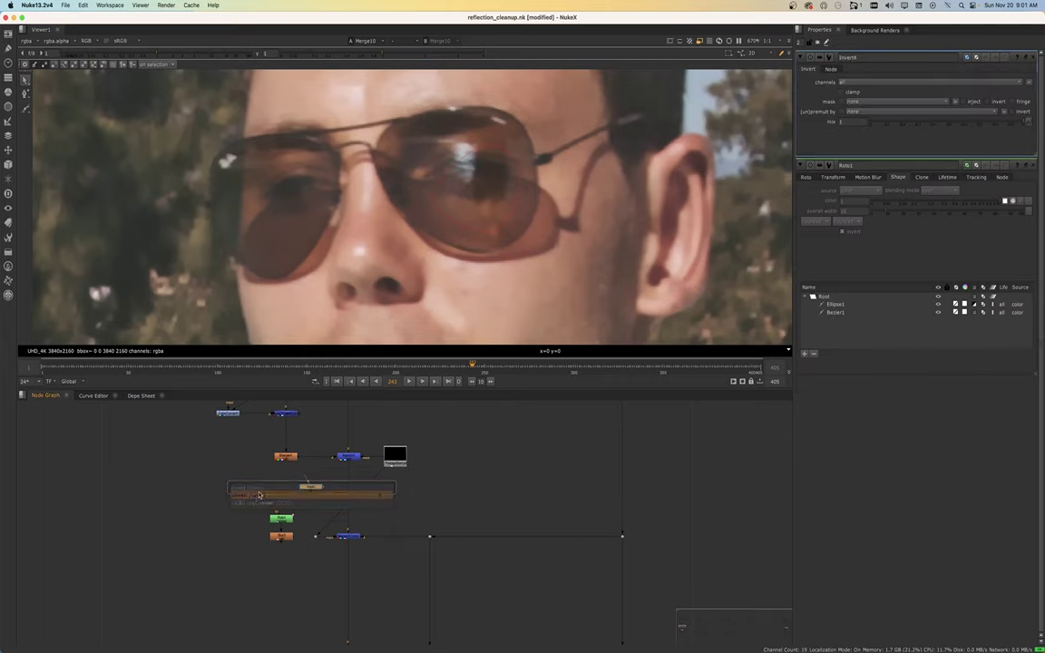
{"action": "mouse_move", "coordinate": [324, 496]}
{"action": "left_mouse_down"}
{"action": "mouse_move", "coordinate": [367, 495]}
{"action": "mouse_move", "coordinate": [323, 518]}
{"action": "left_mouse_up"}
{"action": "left_click", "coordinate": [341, 512]}
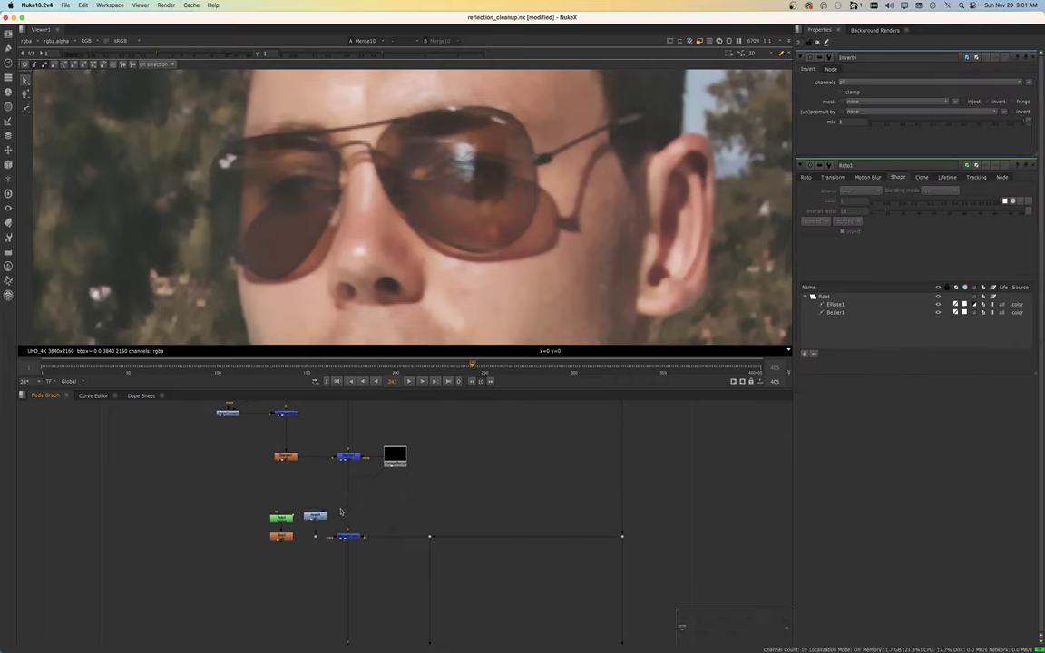
Delete the unused Roto1 and Blur3 nodes and select Merge10
{"action": "left_click_drag", "start_coordinate": [261, 497], "coordinate": [296, 550]}
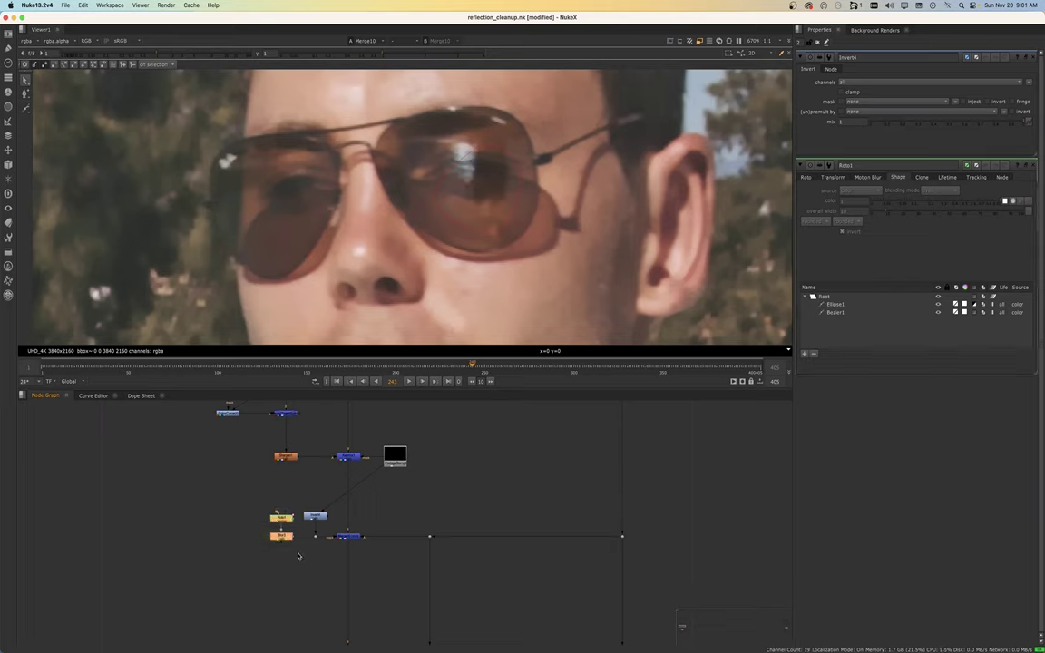
{"action": "key", "text": "Delete"}
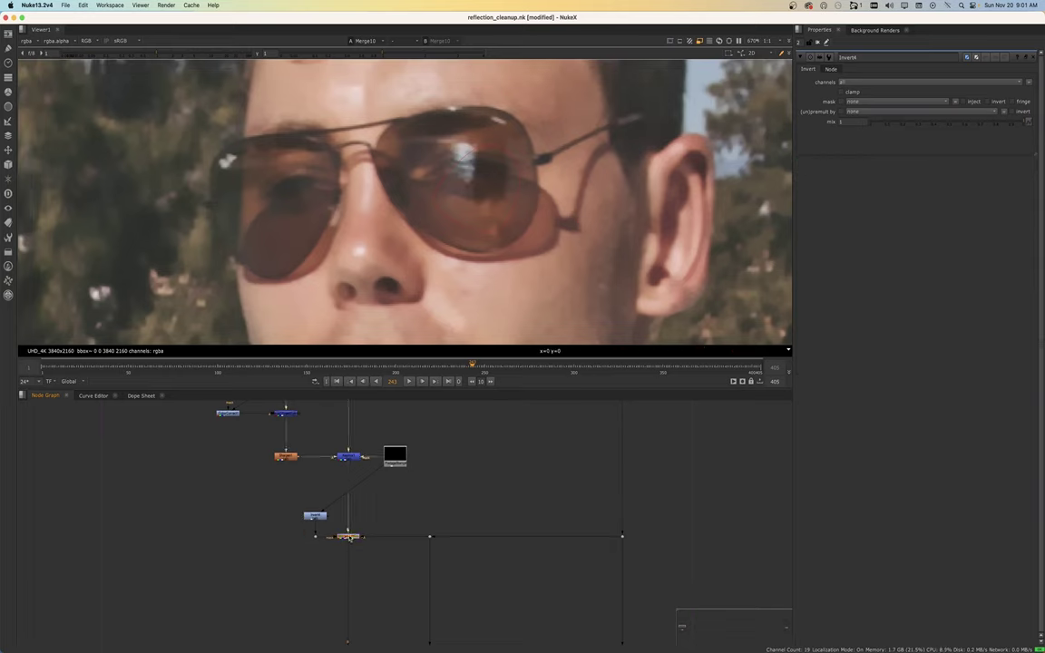
{"action": "left_click", "coordinate": [349, 537]}
{"action": "scroll", "coordinate": [349, 538], "scroll_direction": "down", "scroll_amount": 1}
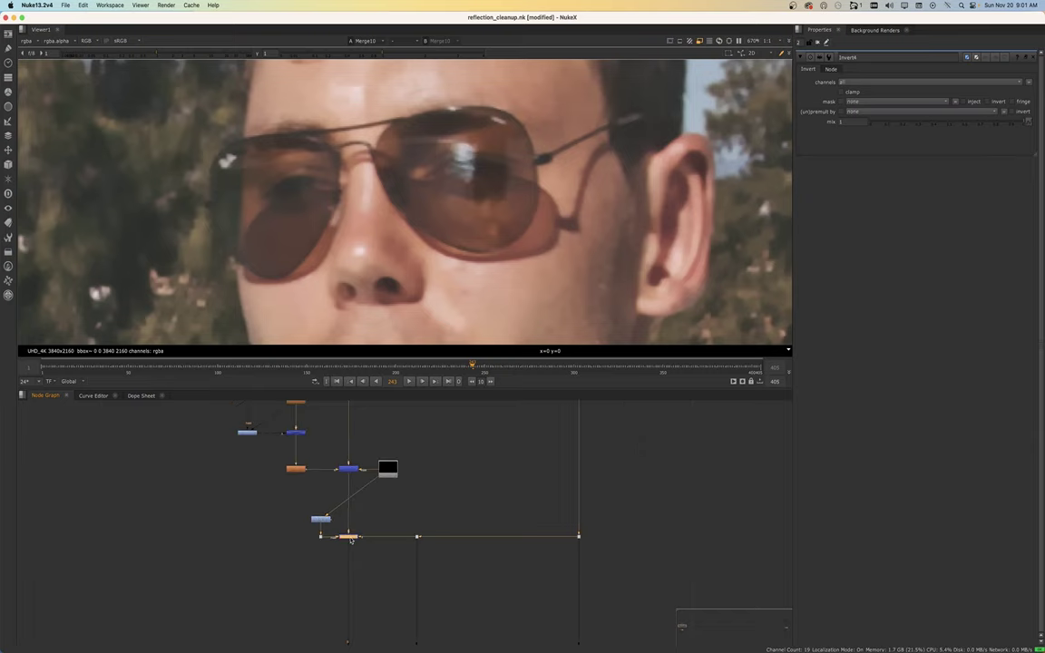
Select the backdrops below Reflection cleanup with all their nodes and move them down to make room beneath Merge10
{"action": "middle_click_drag", "start_coordinate": [349, 538], "coordinate": [346, 483]}
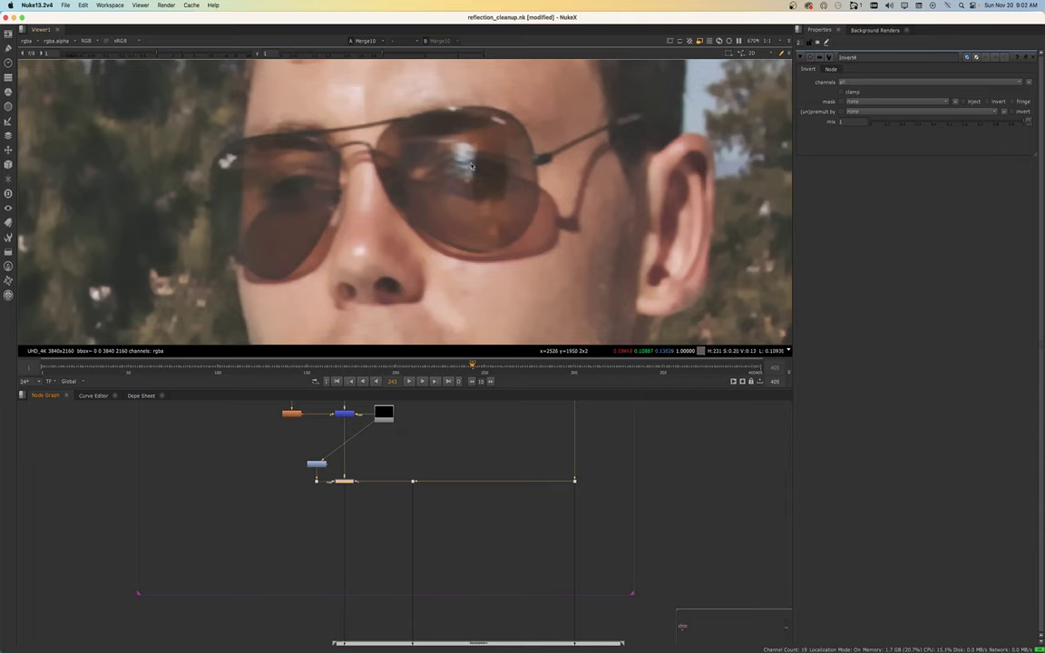
{"action": "scroll", "coordinate": [346, 545], "scroll_direction": "down", "scroll_amount": 3}
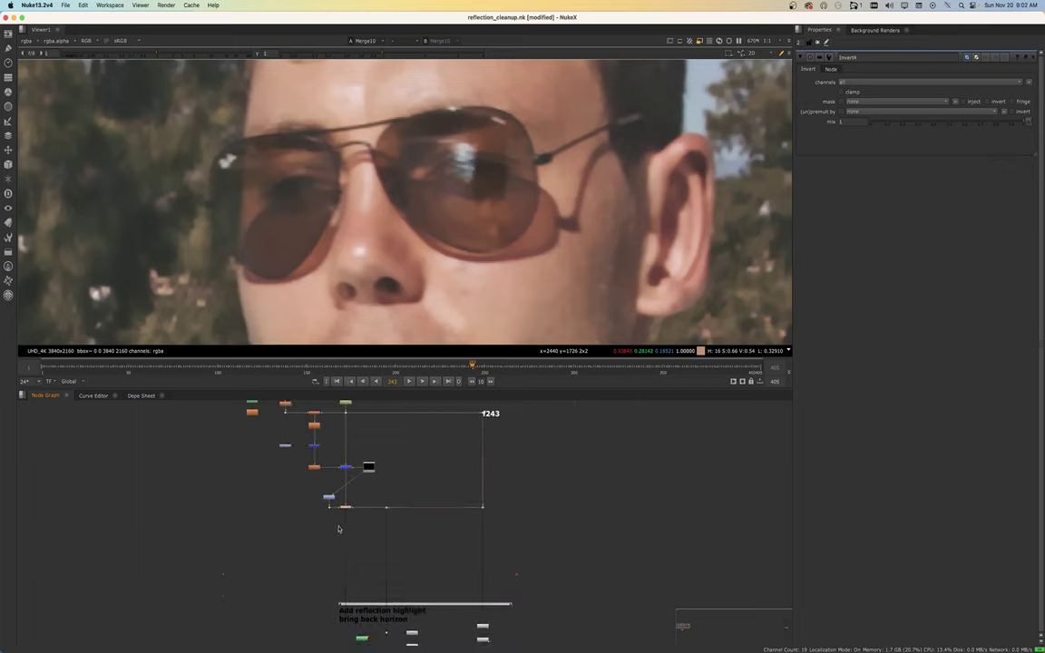
{"action": "left_click_drag", "start_coordinate": [505, 553], "coordinate": [323, 508]}
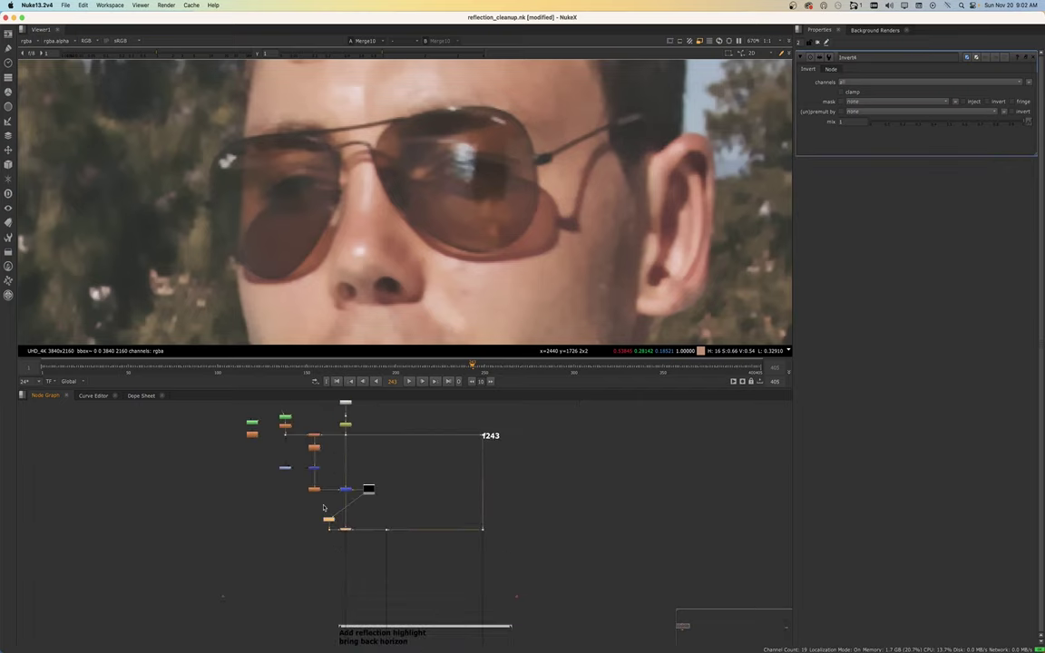
{"action": "key", "text": "space"}
{"action": "scroll", "coordinate": [376, 567], "scroll_direction": "down", "scroll_amount": 10}
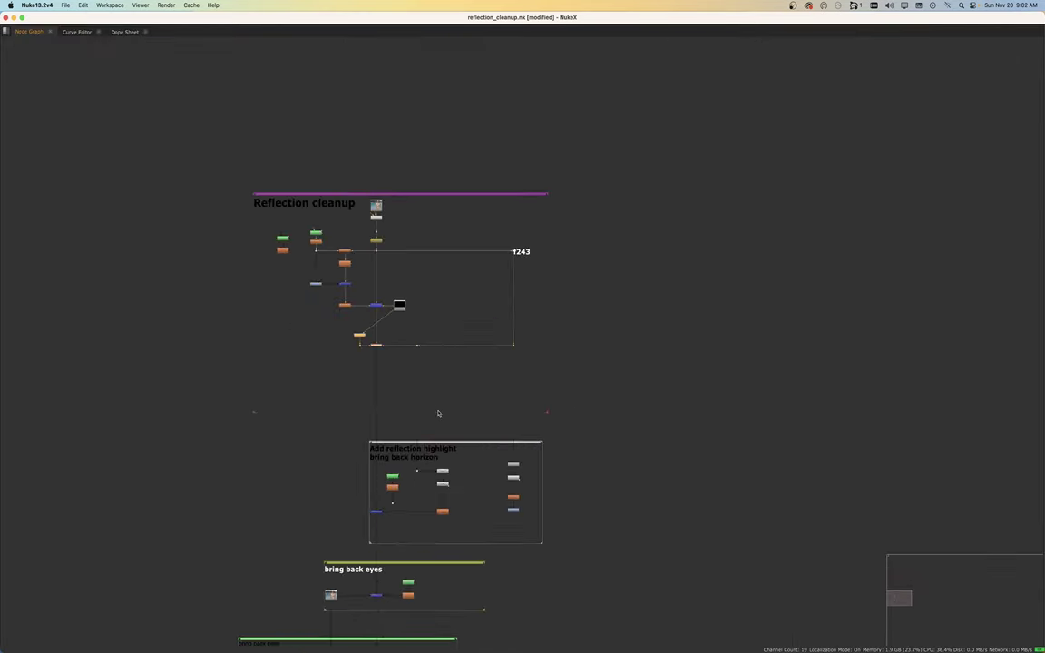
{"action": "left_click_drag", "start_coordinate": [569, 477], "coordinate": [141, 127]}
{"action": "scroll", "coordinate": [590, 168], "scroll_direction": "up", "scroll_amount": 2}
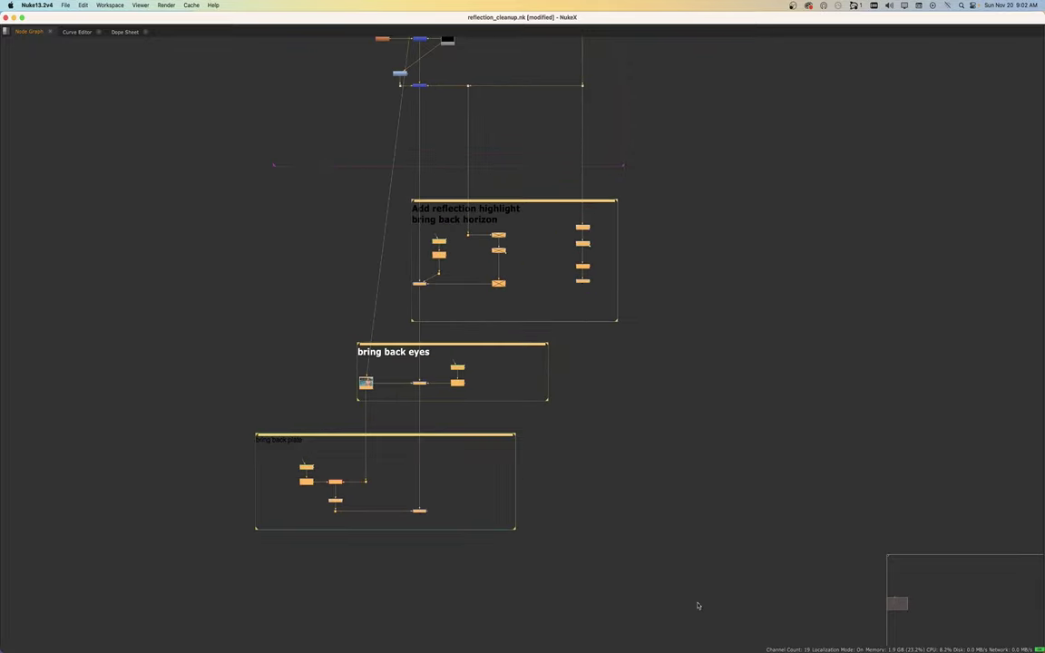
{"action": "left_click_drag", "start_coordinate": [697, 605], "coordinate": [102, 125]}
{"action": "left_click_drag", "start_coordinate": [598, 201], "coordinate": [597, 377]}
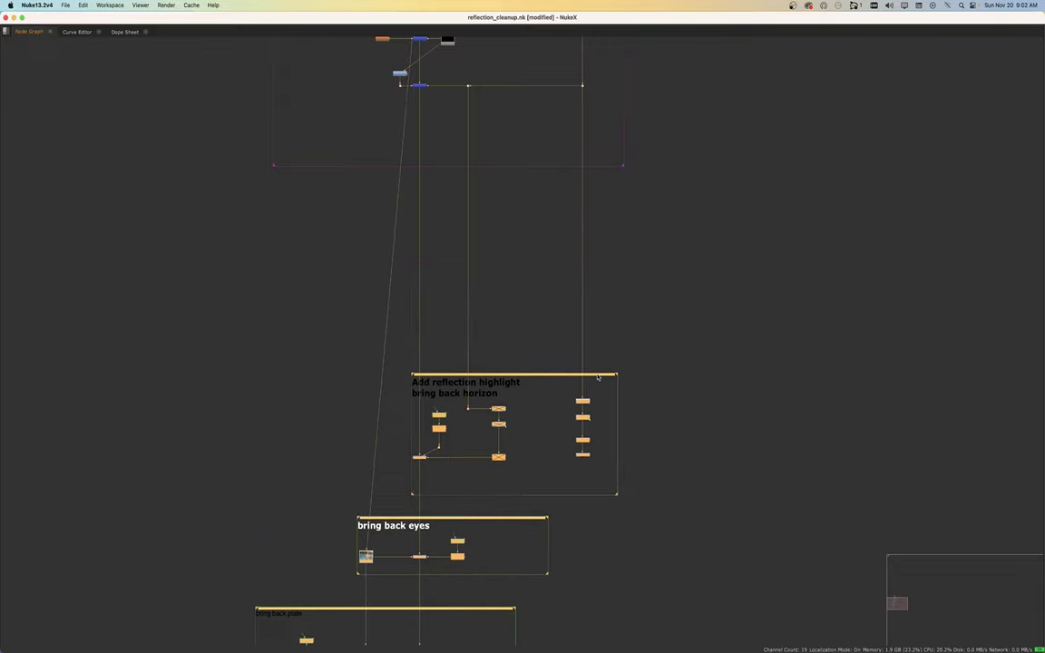
Extend the Reflection cleanup backdrop downward until it reaches just above the Add reflection highlight backdrop
{"action": "left_click", "coordinate": [624, 316]}
{"action": "scroll", "coordinate": [621, 170], "scroll_direction": "up", "scroll_amount": 2}
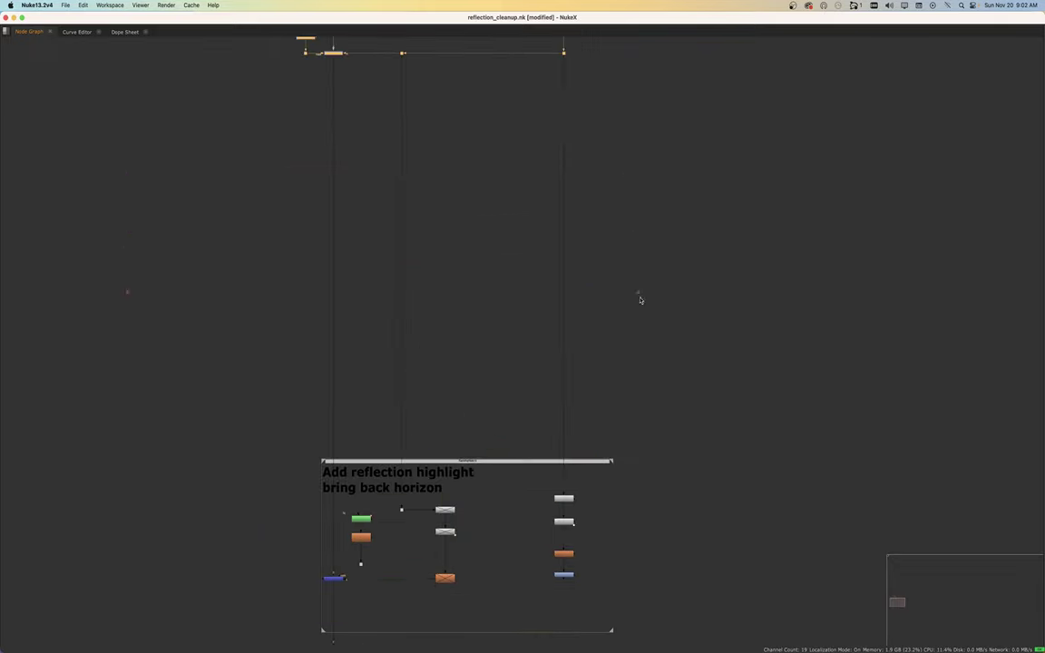
{"action": "scroll", "coordinate": [635, 399], "scroll_direction": "down", "scroll_amount": 5}
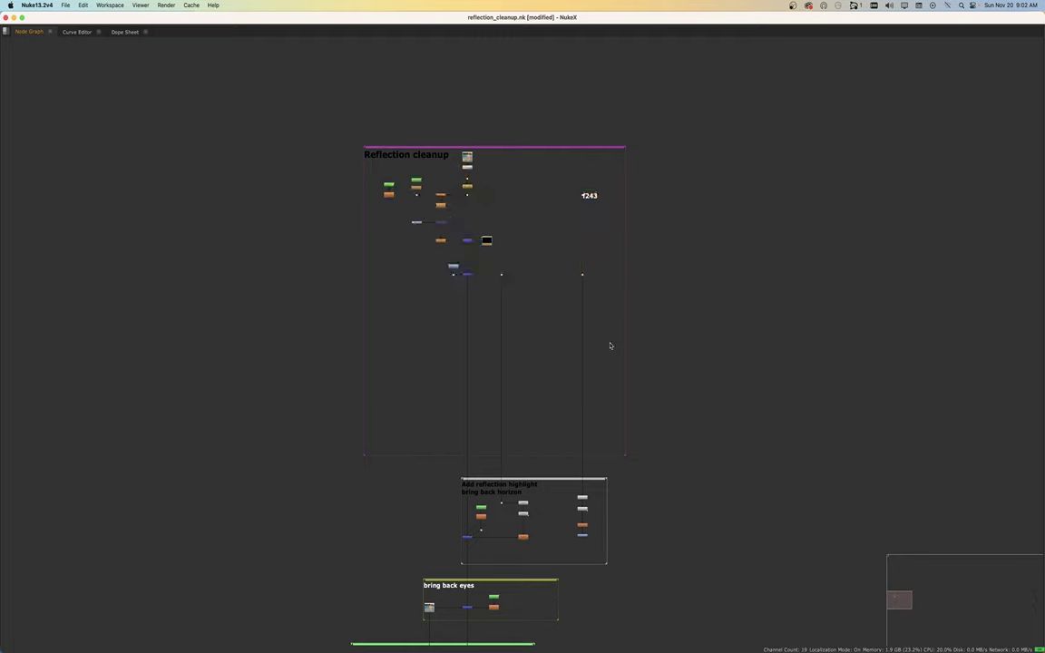
{"action": "scroll", "coordinate": [579, 305], "scroll_direction": "up", "scroll_amount": 2}
{"action": "left_click_drag", "start_coordinate": [616, 321], "coordinate": [387, 239]}
Delete the spare roto and blur pair and paste a copy of the whole patch setup, including its keymix and PostageStamp, below Merge10
{"action": "left_click_drag", "start_coordinate": [296, 130], "coordinate": [326, 167]}
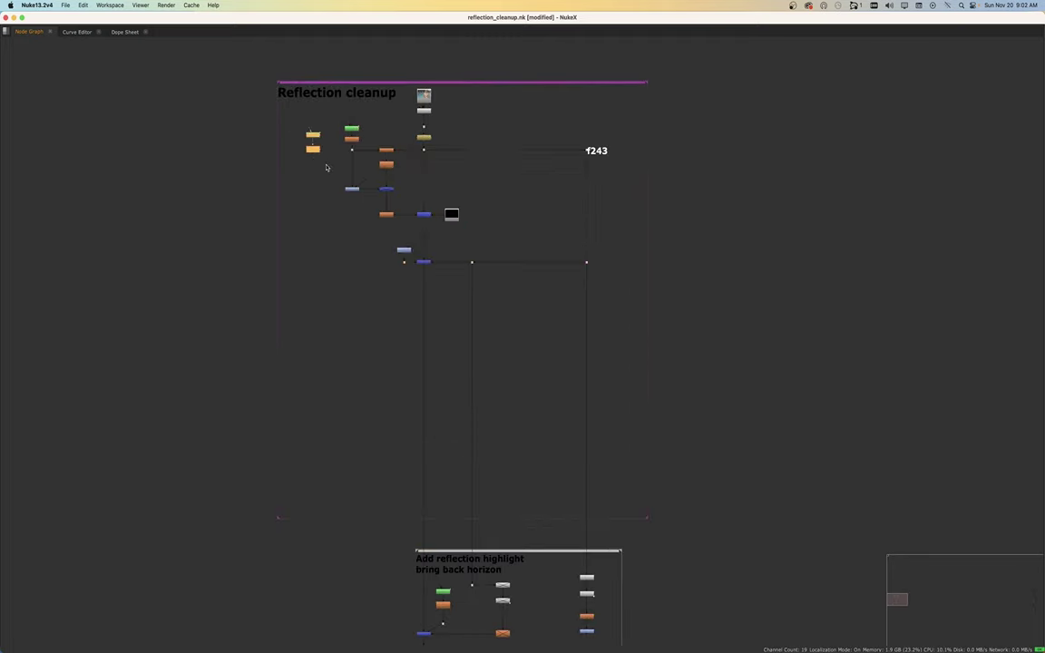
{"action": "key", "text": "Delete"}
{"action": "left_click_drag", "start_coordinate": [325, 117], "coordinate": [401, 219]}
{"action": "left_click_drag", "start_coordinate": [409, 192], "coordinate": [444, 230]}
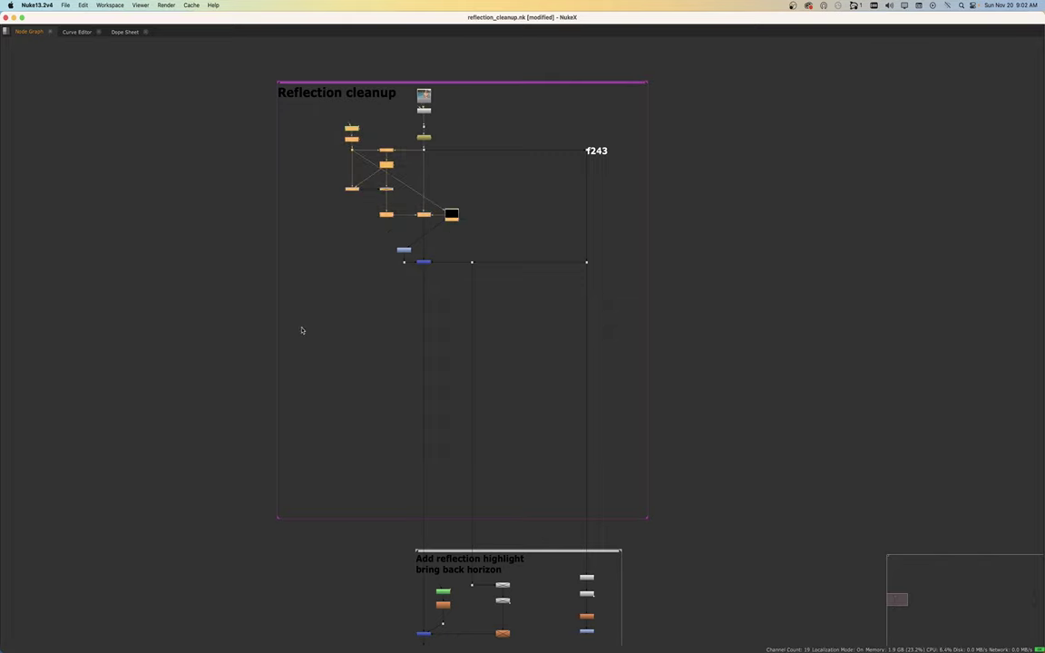
{"action": "left_click", "coordinate": [349, 340]}
{"action": "key", "text": "super+v"}
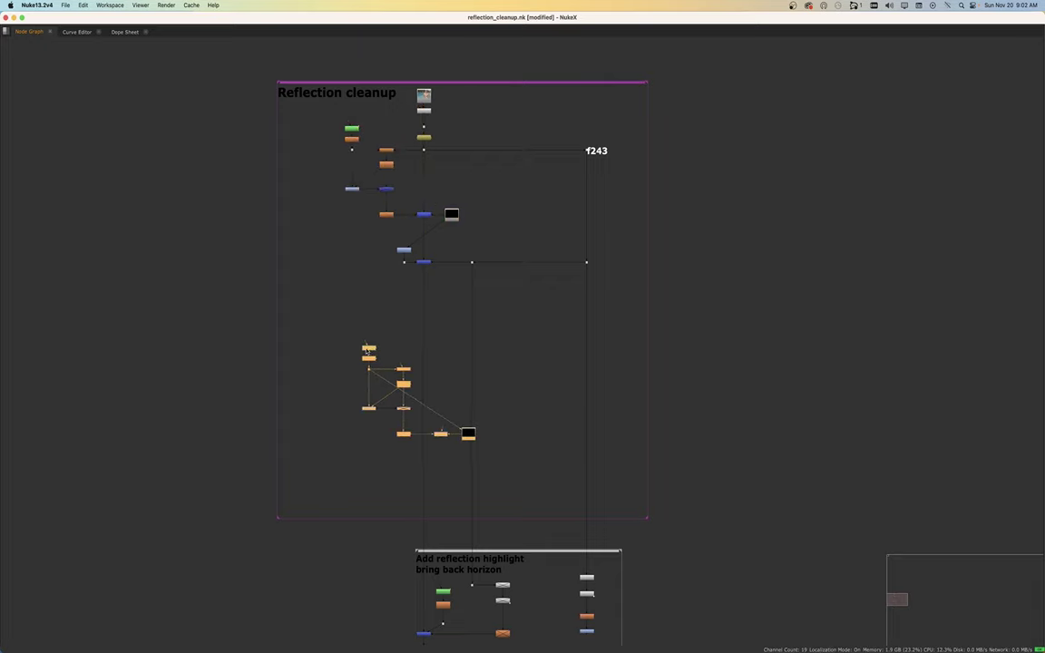
Arrange the pasted patch nodes below Merge10, beside the main pipe, with Merge10 feeding the copied Median2
{"action": "left_click_drag", "start_coordinate": [404, 382], "coordinate": [336, 431]}
{"action": "scroll", "coordinate": [385, 334], "scroll_direction": "up", "scroll_amount": 3}
{"action": "left_click", "coordinate": [336, 316]}
{"action": "left_click", "coordinate": [261, 293]}
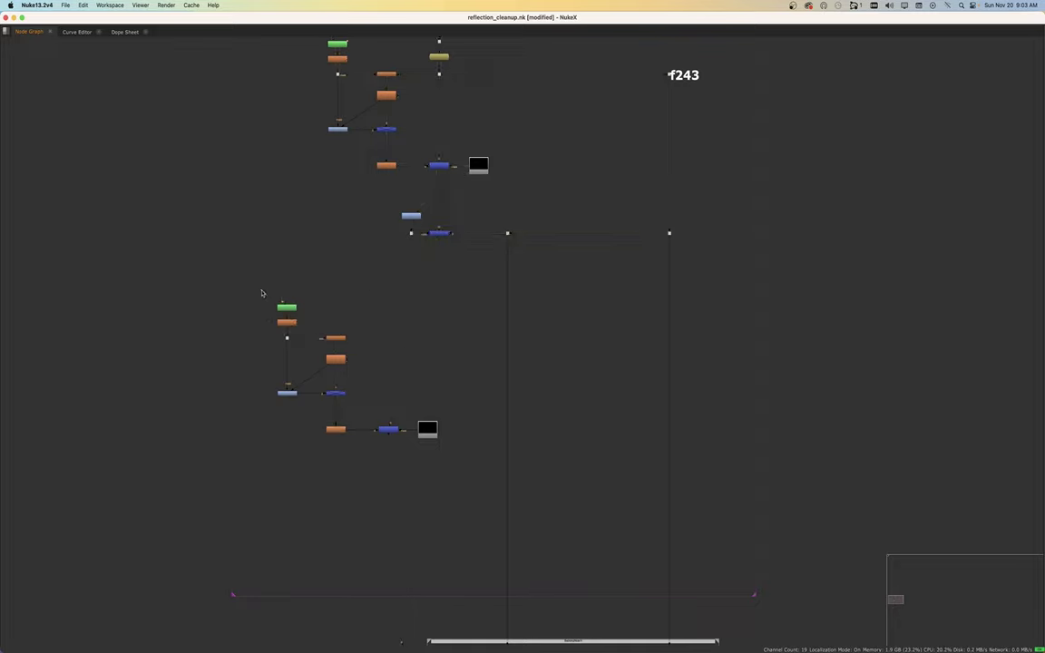
{"action": "left_click_drag", "start_coordinate": [261, 293], "coordinate": [486, 389]}
{"action": "left_click", "coordinate": [542, 393]}
{"action": "scroll", "coordinate": [479, 431], "scroll_direction": "up", "scroll_amount": 3}
{"action": "scroll", "coordinate": [425, 437], "scroll_direction": "down", "scroll_amount": 2}
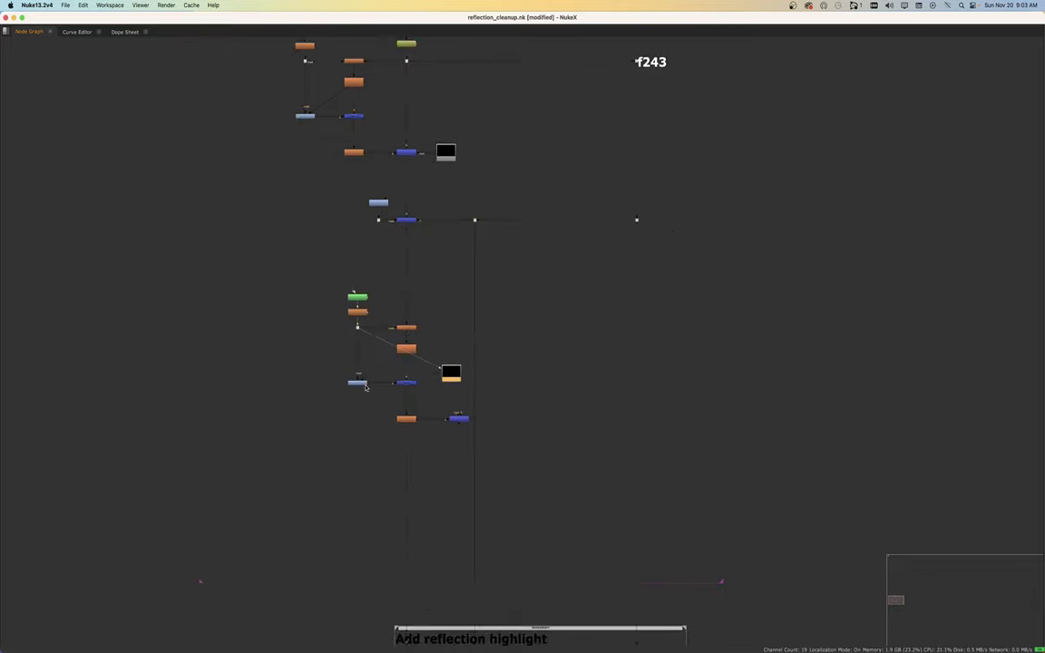
{"action": "left_click_drag", "start_coordinate": [315, 250], "coordinate": [361, 419]}
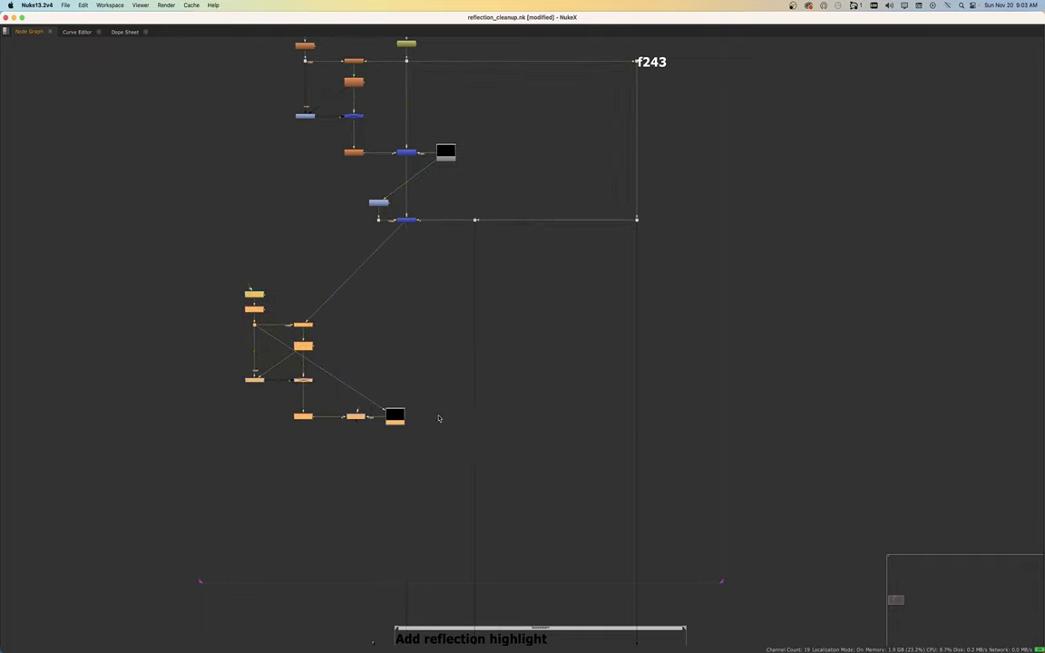
Add a dot under Merge10 on the Median2 pipe and connect the pasted keymix, with its PostageStamp, into the main pipe below it
{"action": "left_click", "coordinate": [360, 287]}
{"action": "left_click_drag", "start_coordinate": [355, 276], "coordinate": [407, 327], "text": "ctrl"}
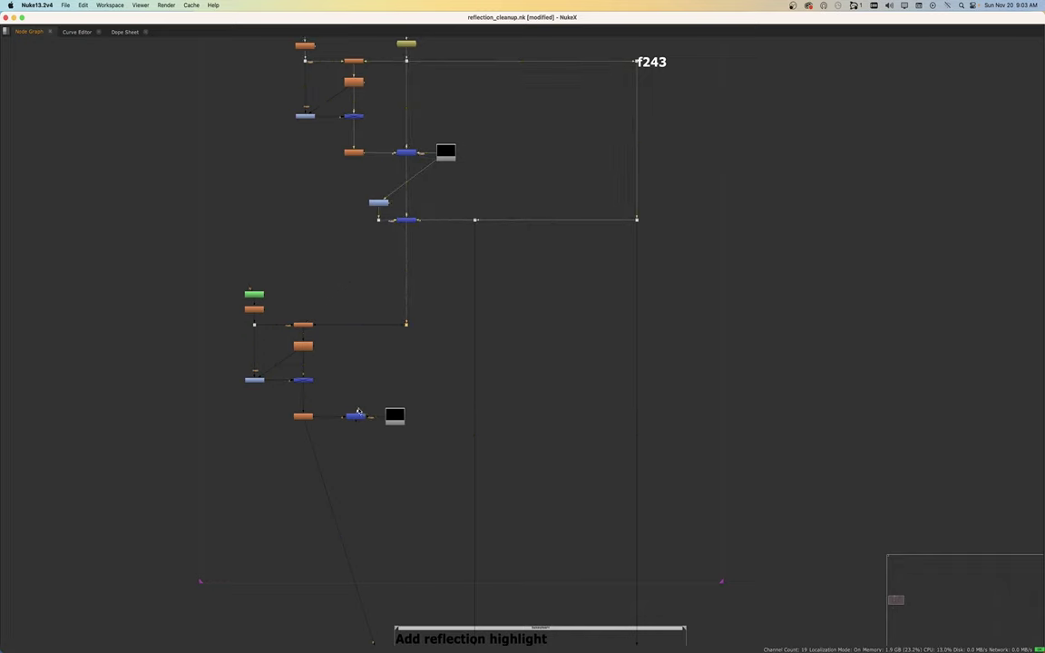
{"action": "left_click_drag", "start_coordinate": [339, 392], "coordinate": [444, 417]}
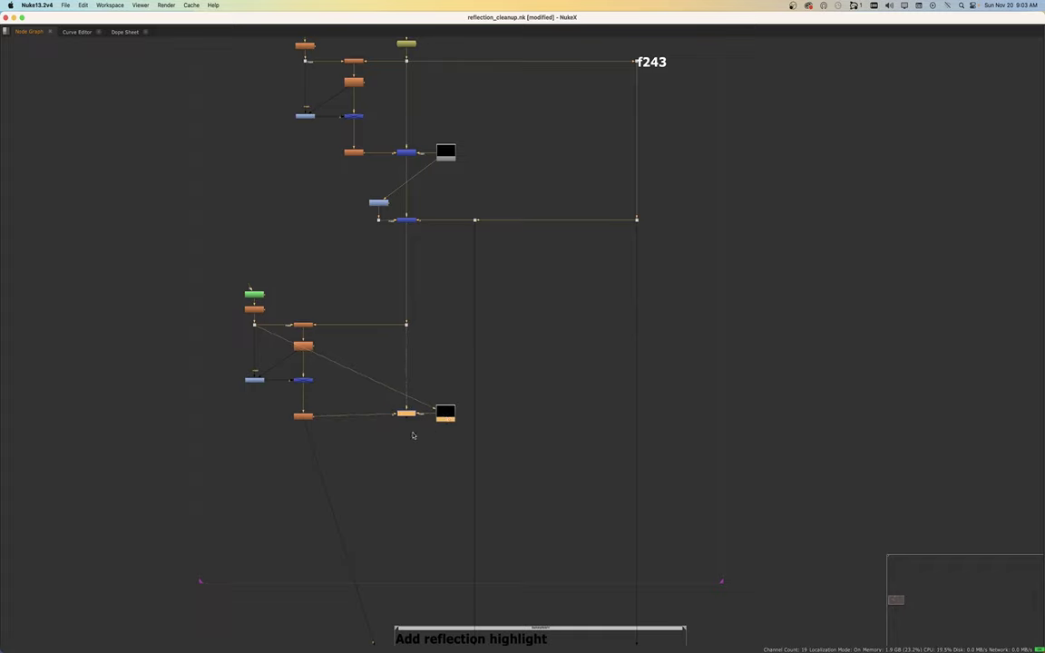
{"action": "left_click_drag", "start_coordinate": [313, 430], "coordinate": [406, 417]}
{"action": "left_click", "coordinate": [420, 468]}
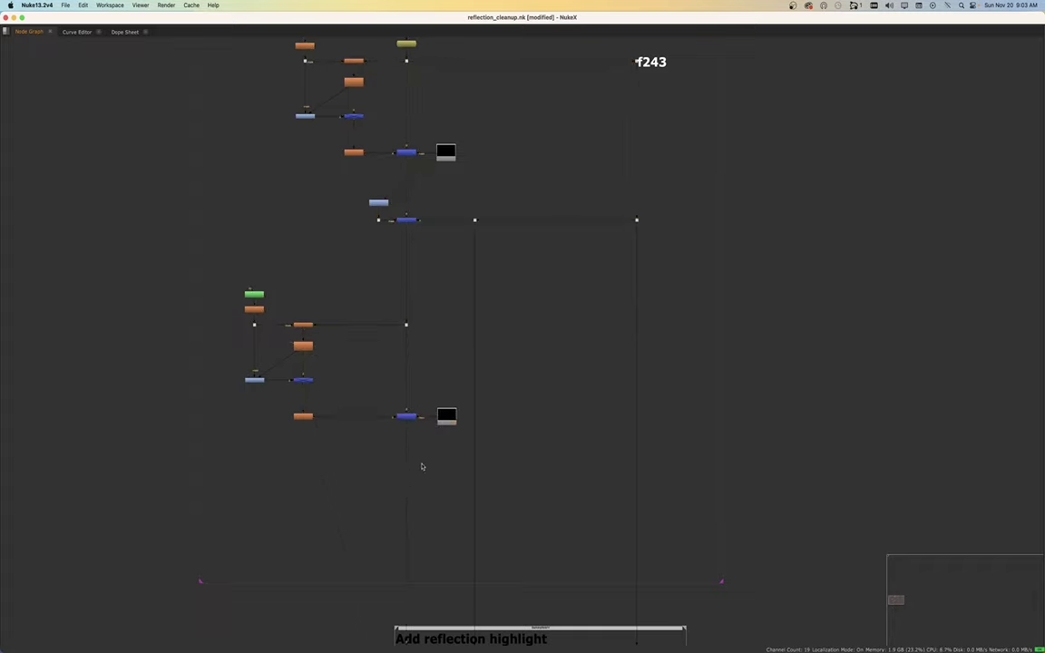
Insert a dot in Median2's mask pipe and disconnect its input from the dot below Blur3
{"action": "key", "text": "space"}
{"action": "scroll", "coordinate": [404, 494], "scroll_direction": "down", "scroll_amount": 5}
{"action": "middle_click_drag", "start_coordinate": [410, 446], "coordinate": [416, 539]}
{"action": "scroll", "coordinate": [349, 504], "scroll_direction": "up", "scroll_amount": 4}
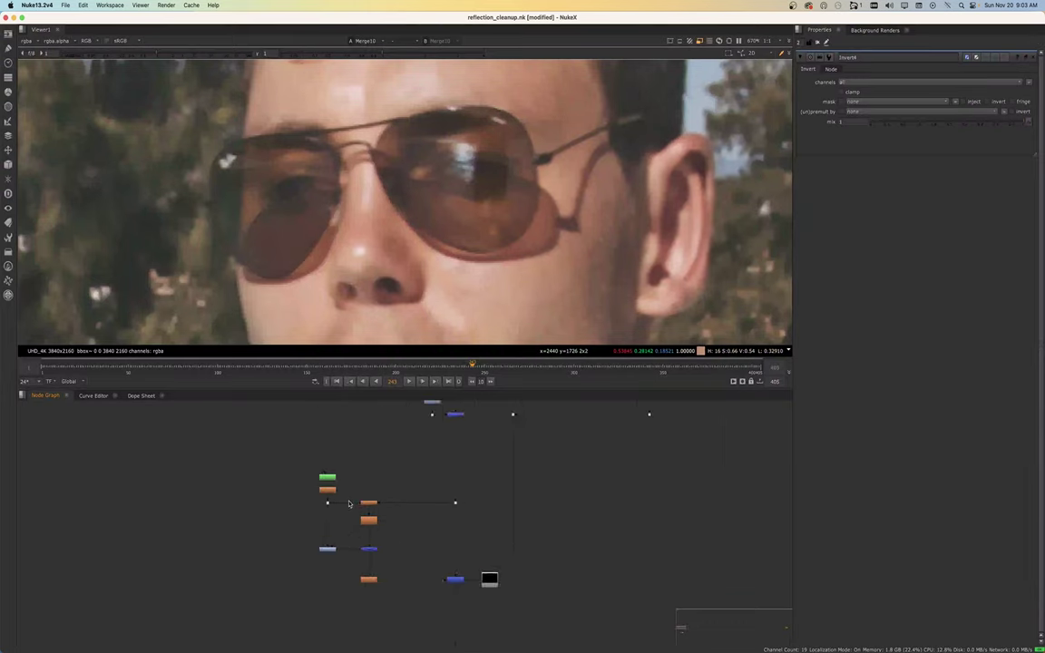
{"action": "scroll", "coordinate": [349, 504], "scroll_direction": "up", "scroll_amount": 4}
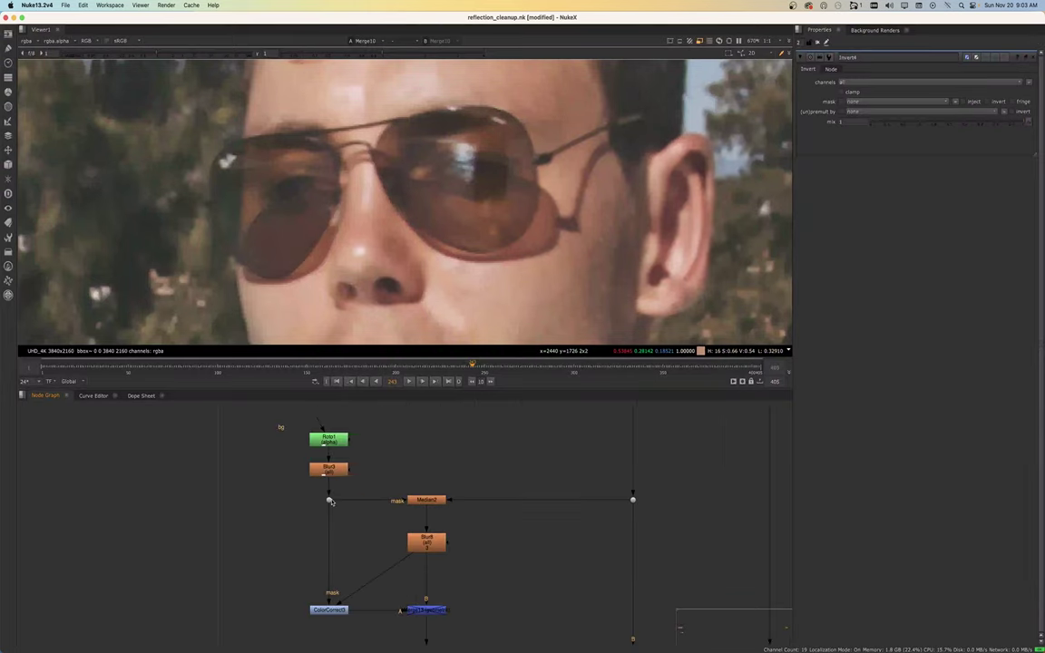
{"action": "left_click", "coordinate": [425, 501]}
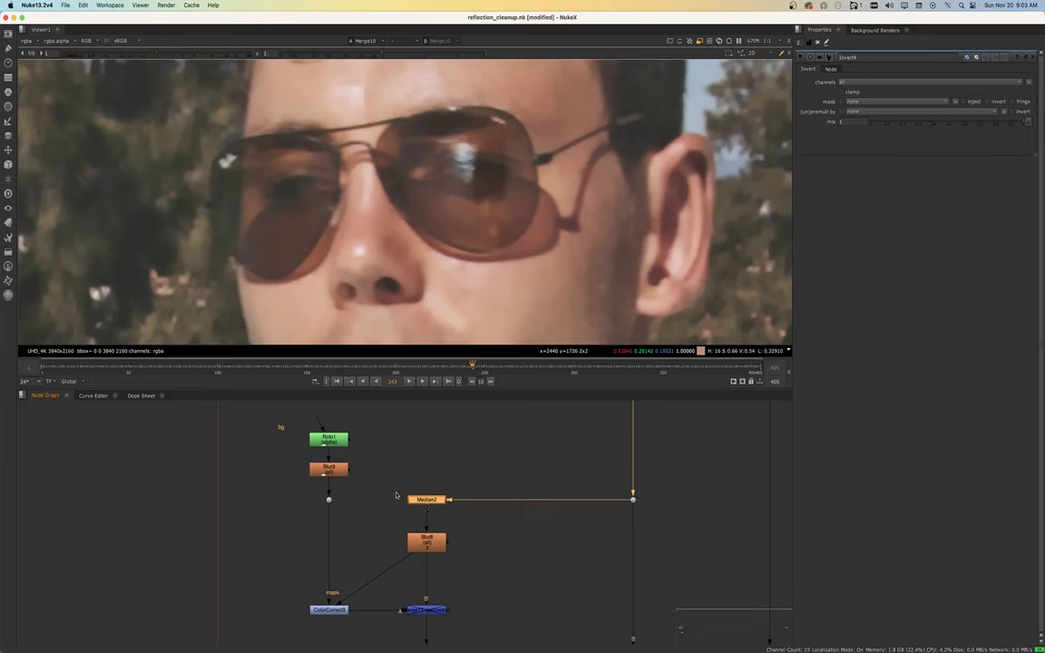
{"action": "key", "text": "super+z"}
{"action": "left_click", "coordinate": [367, 501], "text": "super"}
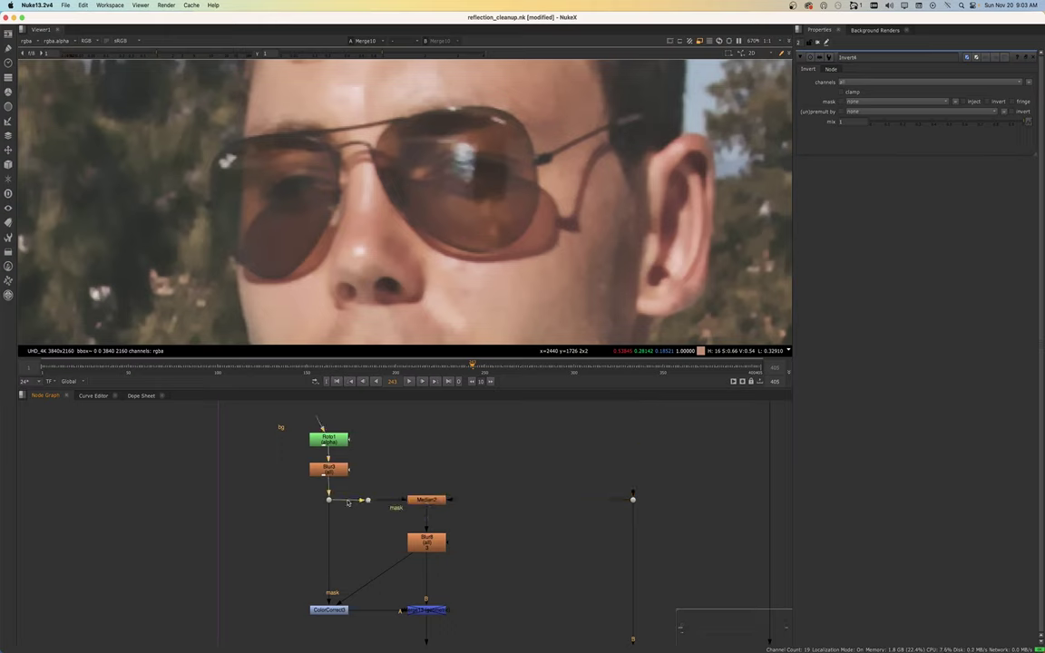
{"action": "left_click_drag", "start_coordinate": [346, 500], "coordinate": [346, 490]}
{"action": "left_click", "coordinate": [427, 501]}
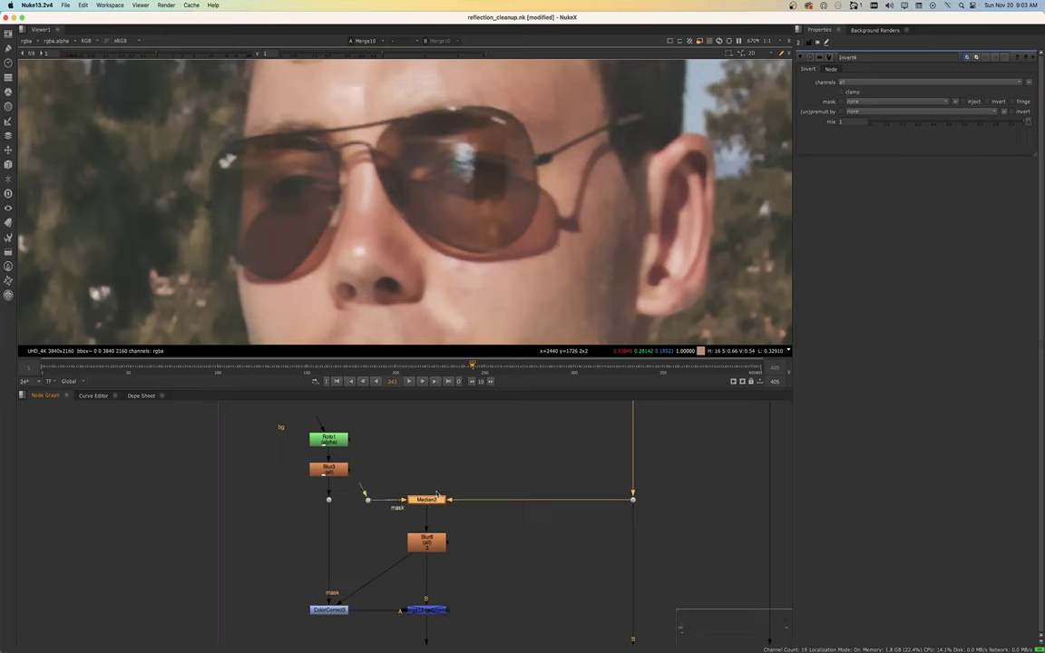
View the unmasked Median2 in the viewer and set its size to 33
{"action": "key", "text": "1"}
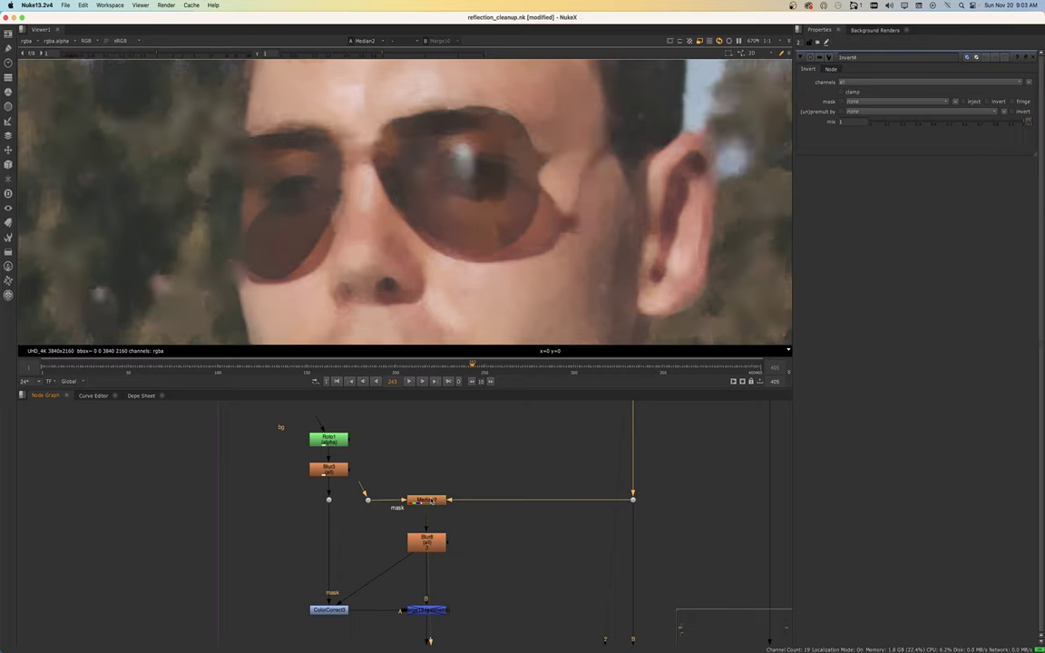
{"action": "double_click", "coordinate": [435, 502]}
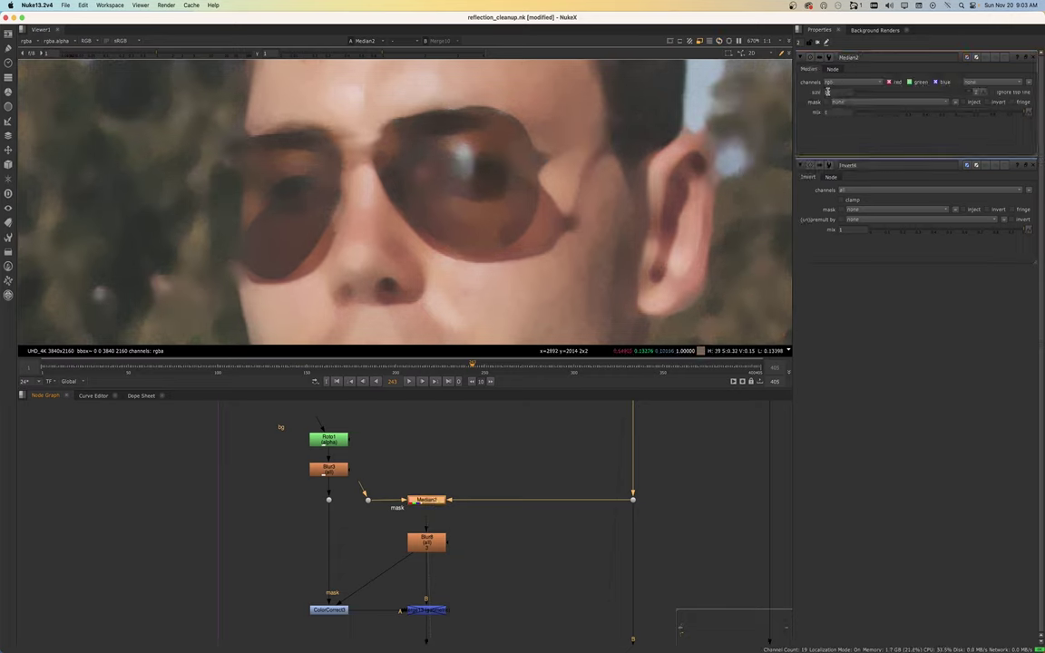
{"action": "left_click_drag", "start_coordinate": [828, 92], "coordinate": [835, 92]}
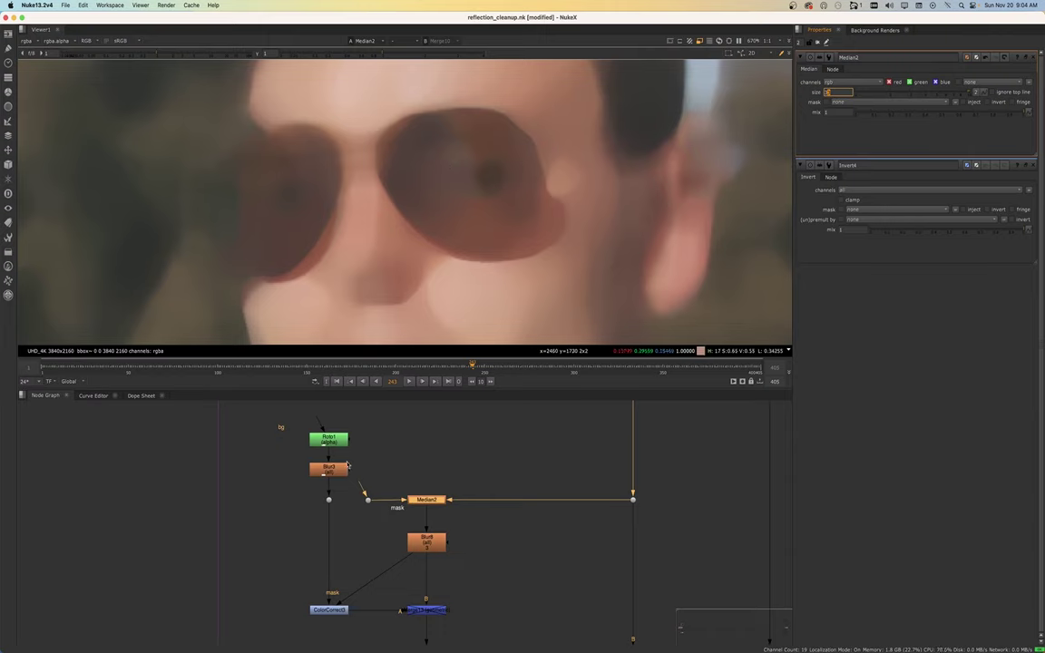
View the main-pipe dot feeding Median2, open the copied Roto1 with the Ellipse tool, and delete its existing Ellipse1 shape
{"action": "left_click_drag", "start_coordinate": [595, 459], "coordinate": [653, 513]}
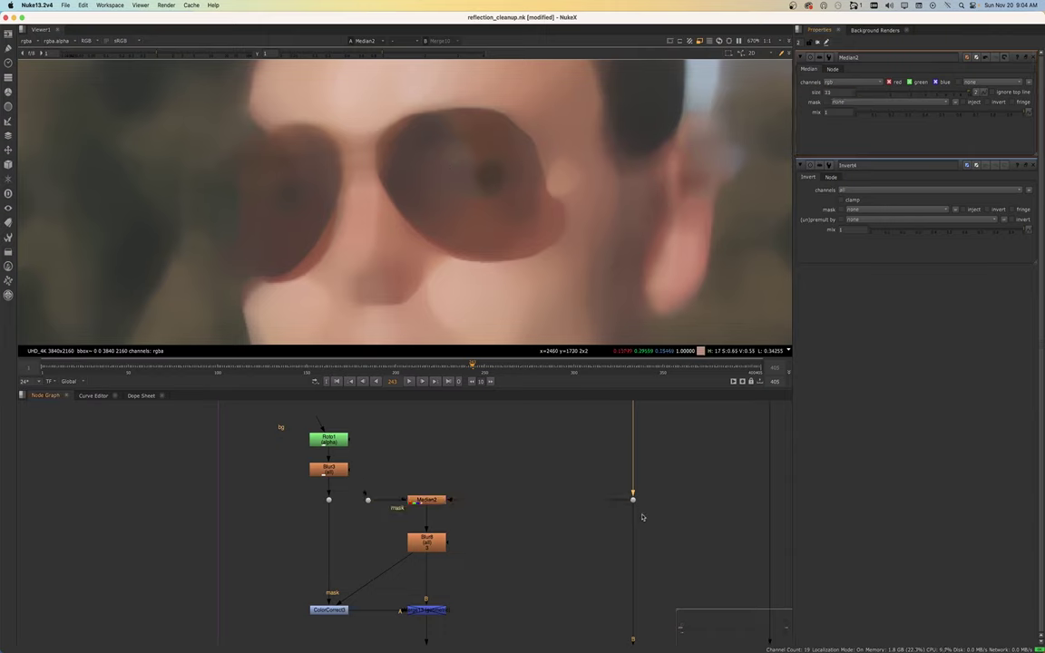
{"action": "key", "text": "1"}
{"action": "double_click", "coordinate": [328, 439]}
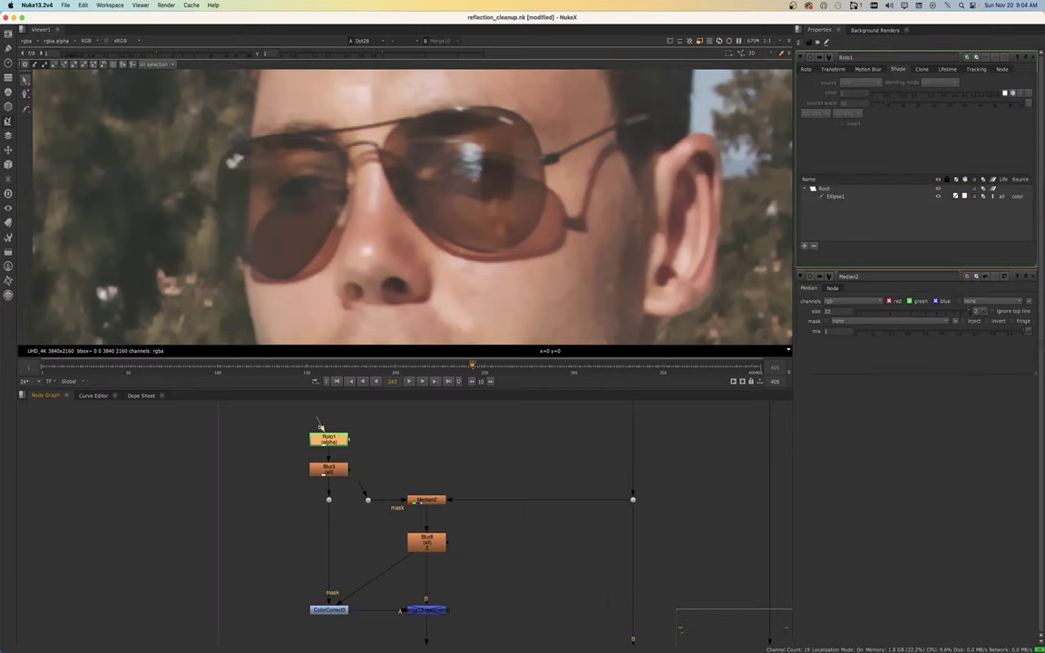
{"action": "left_click_drag", "start_coordinate": [24, 106], "coordinate": [38, 135]}
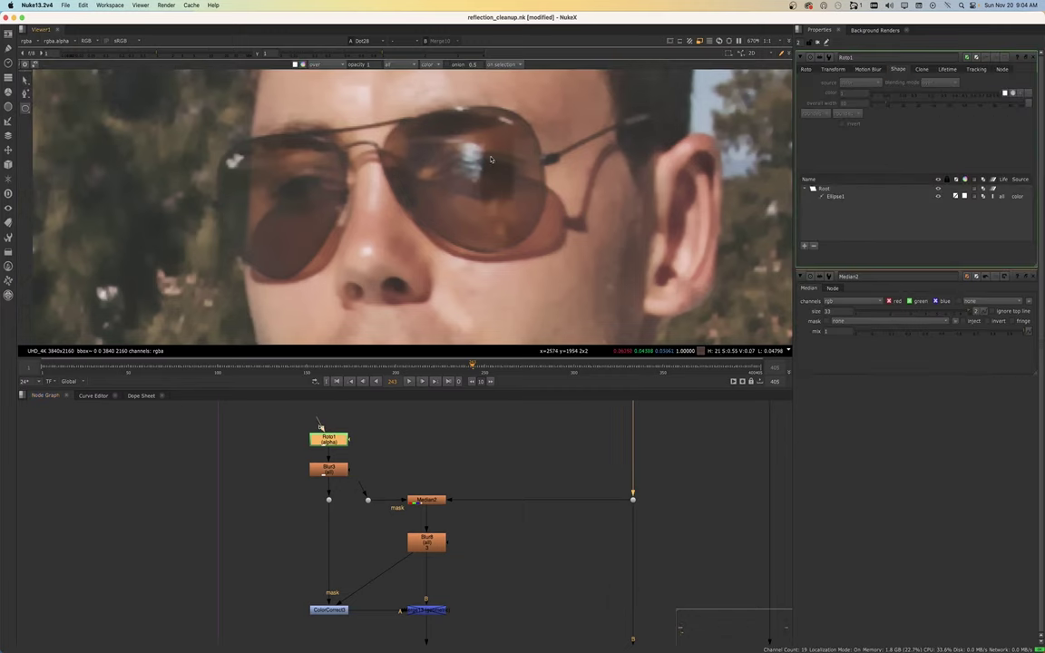
{"action": "left_click", "coordinate": [833, 198]}
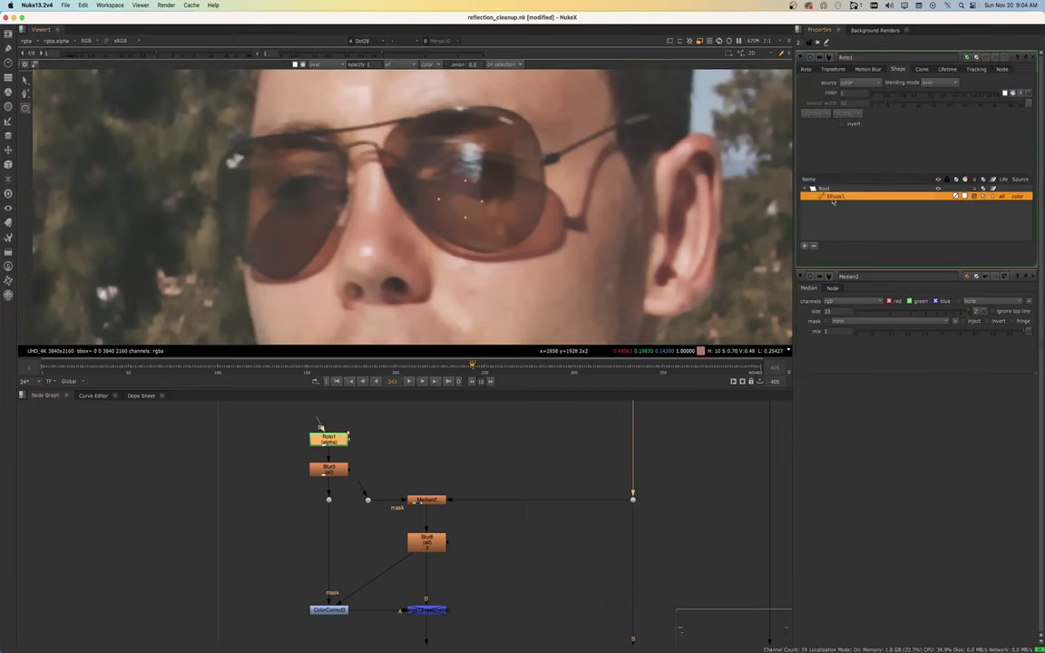
{"action": "left_click", "coordinate": [814, 247]}
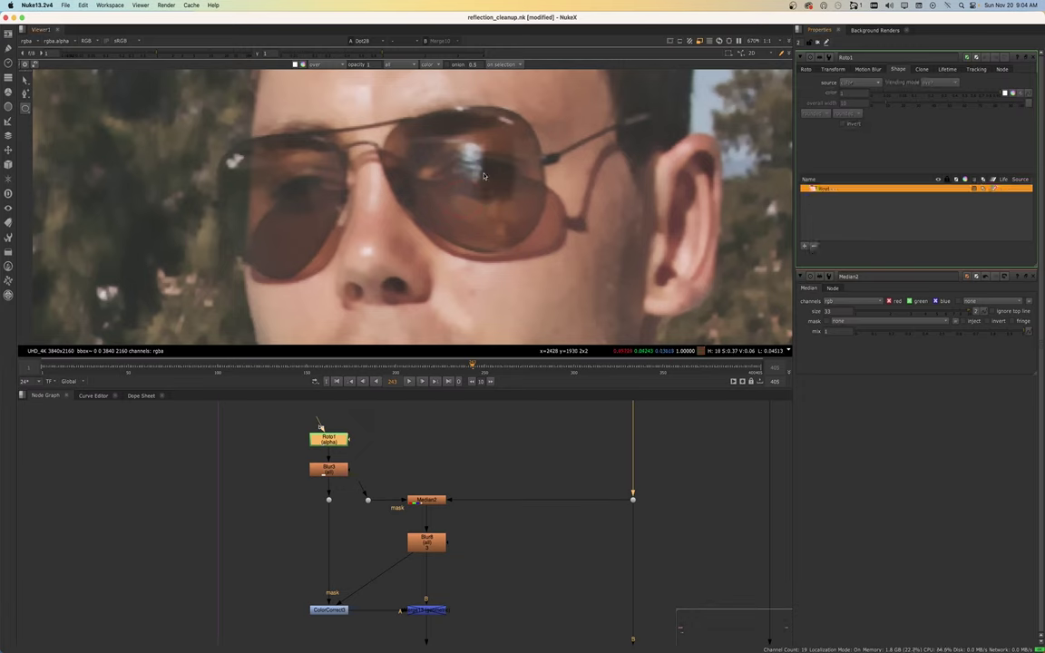
Draw a new ellipse in Roto1 around the bright reflection on the lens and adjust its points to fit
{"action": "left_click_drag", "start_coordinate": [484, 182], "coordinate": [491, 188]}
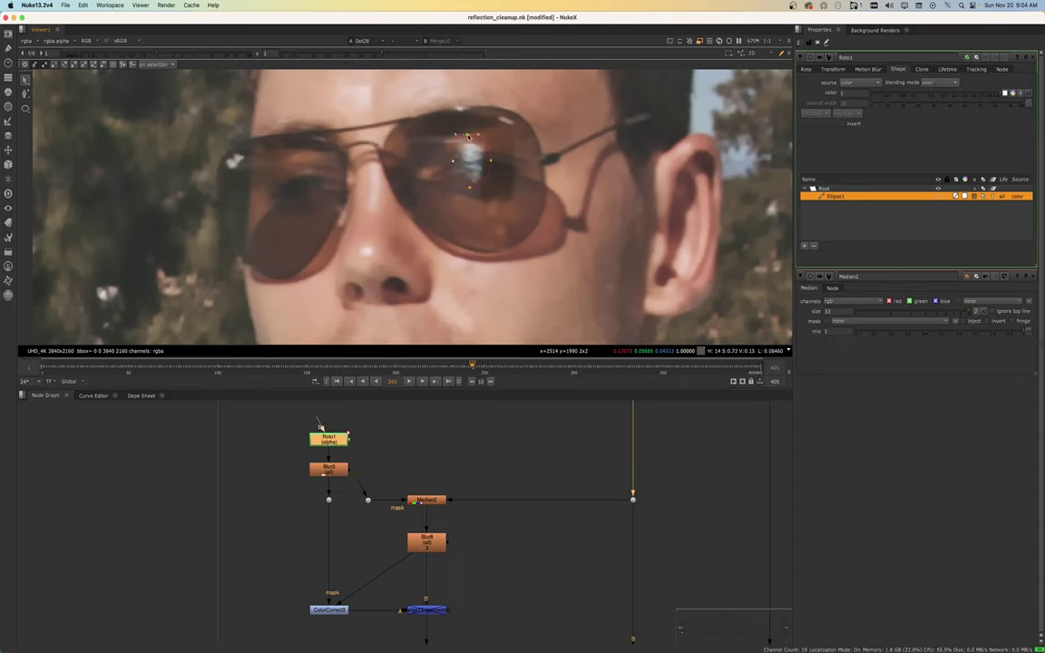
{"action": "left_click", "coordinate": [490, 161]}
{"action": "left_click_drag", "start_coordinate": [470, 188], "coordinate": [473, 190]}
Reconnect Median2's mask dot to the dot below Blur3, view Blur6, and close all open properties panels
{"action": "left_click_drag", "start_coordinate": [361, 490], "coordinate": [330, 500]}
{"action": "scroll", "coordinate": [424, 564], "scroll_direction": "down", "scroll_amount": 3}
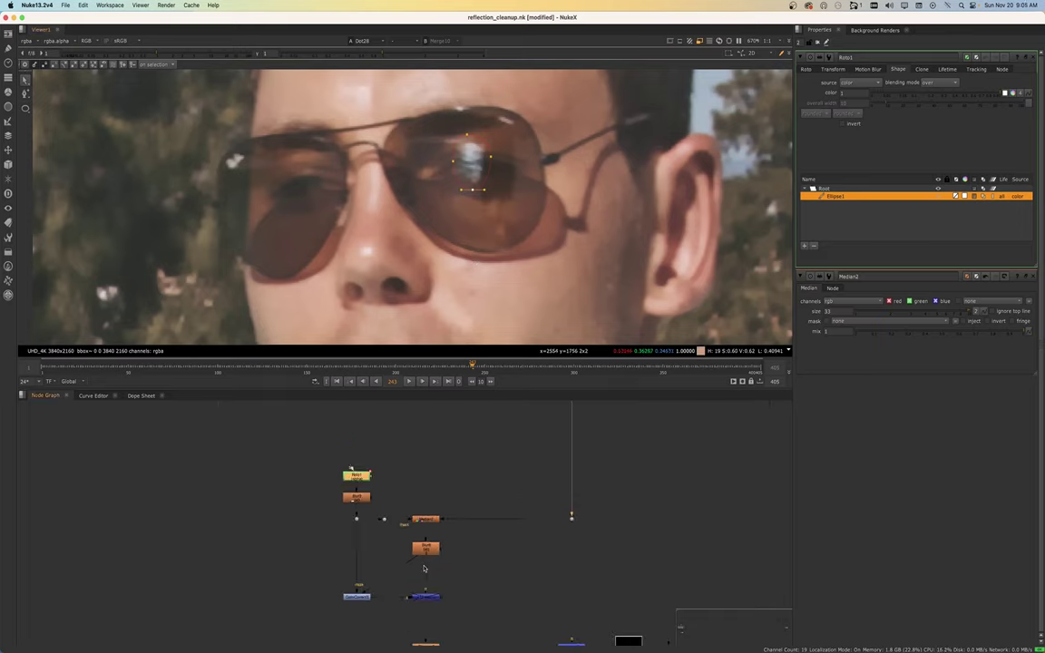
{"action": "left_click", "coordinate": [428, 552]}
{"action": "key", "text": "1"}
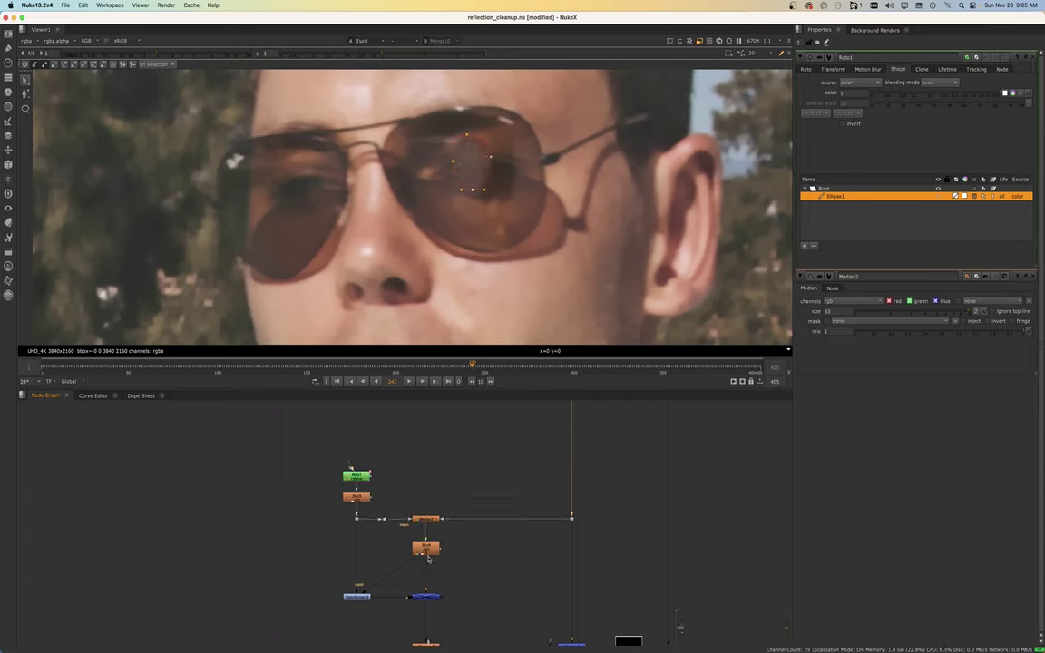
{"action": "left_click", "coordinate": [819, 43]}
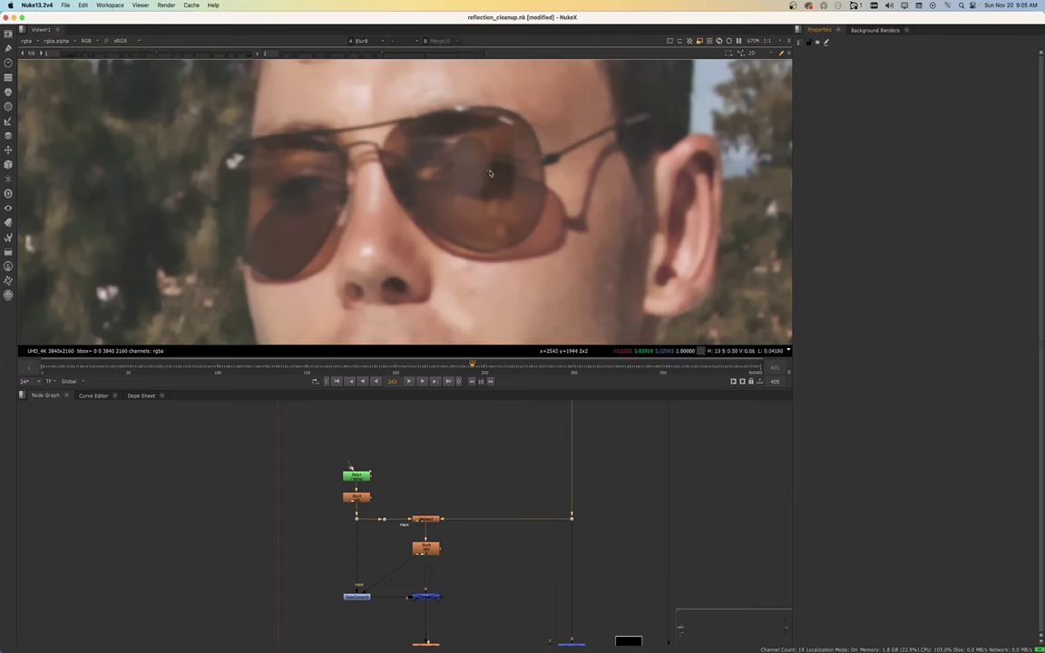
{"action": "middle_click_drag", "start_coordinate": [391, 511], "coordinate": [376, 473]}
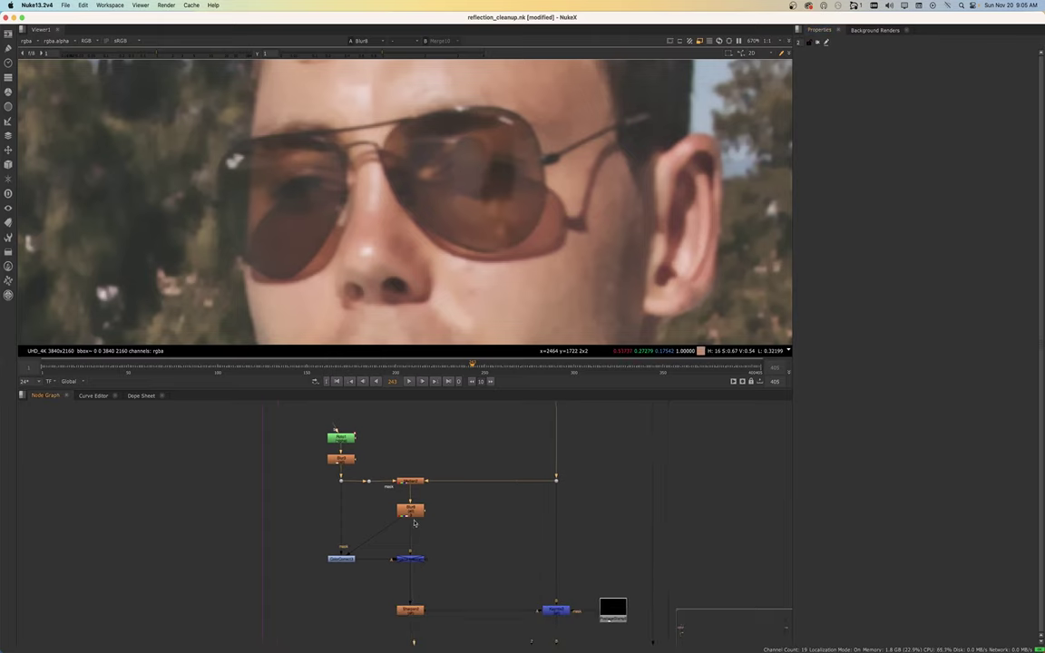
Set Blur6's size to 10.2, and view Sharpen2 and set its size to 14.6
{"action": "left_click", "coordinate": [410, 511]}
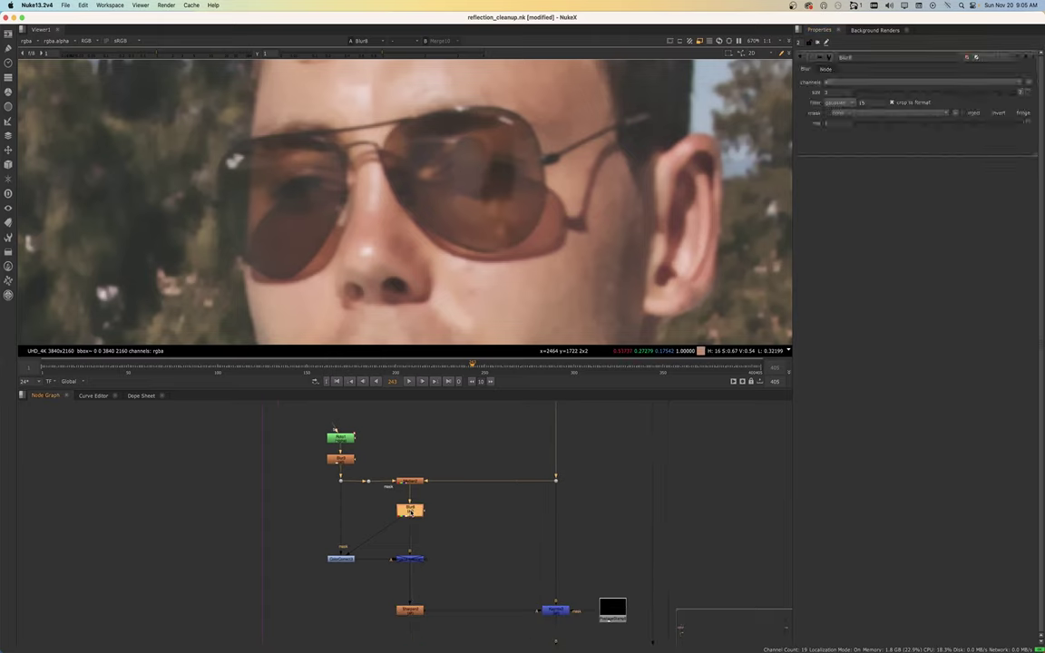
{"action": "left_click", "coordinate": [913, 93]}
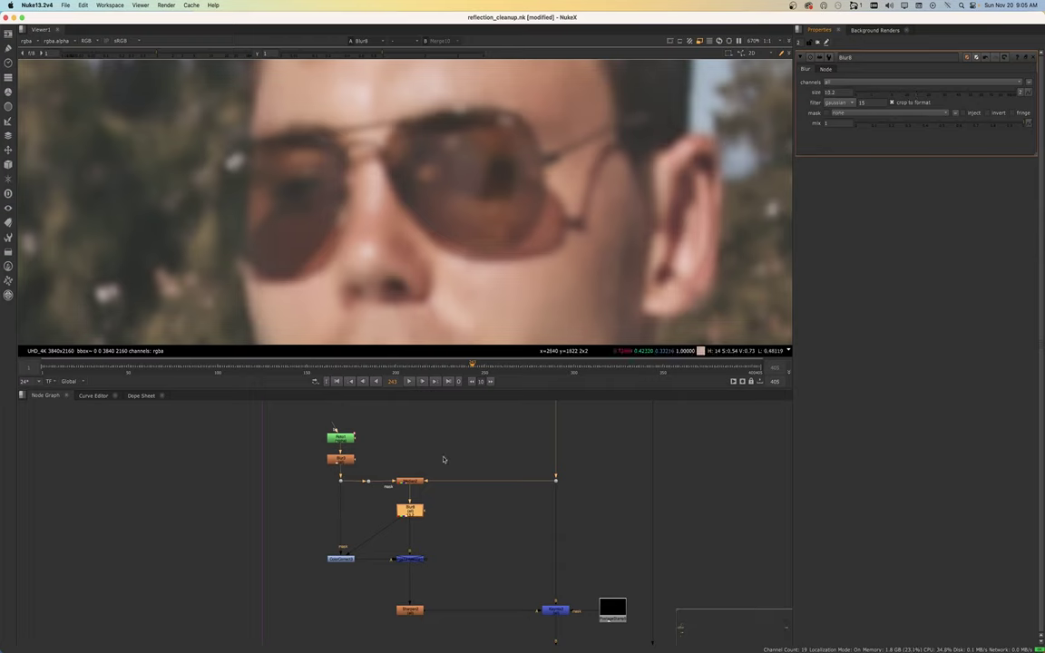
{"action": "left_click", "coordinate": [403, 615]}
{"action": "key", "text": "1"}
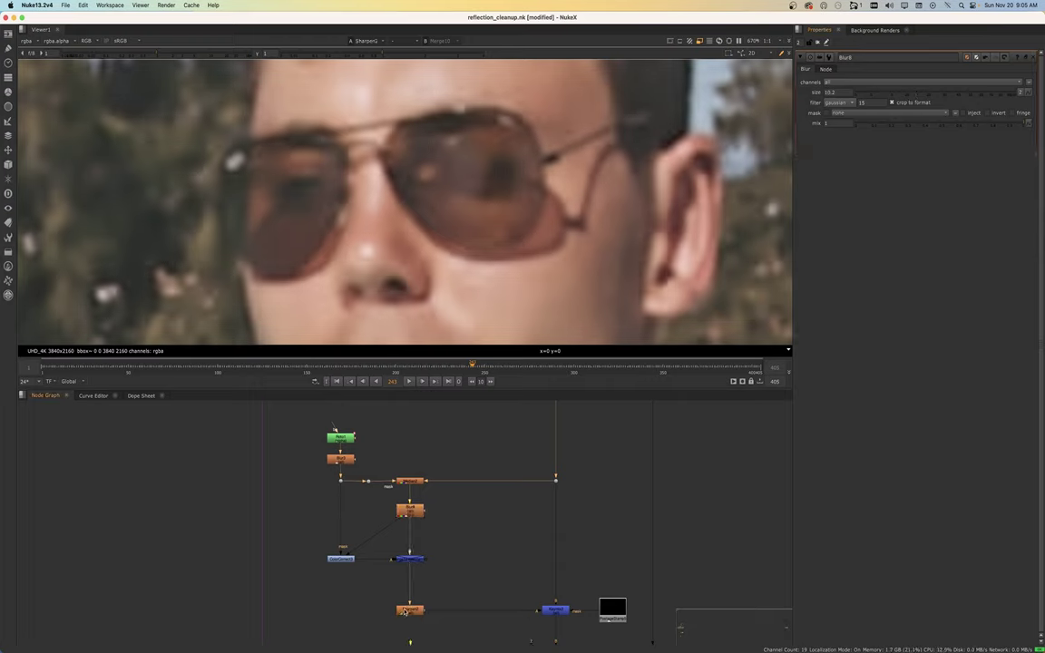
{"action": "double_click", "coordinate": [403, 616]}
{"action": "left_click", "coordinate": [915, 122]}
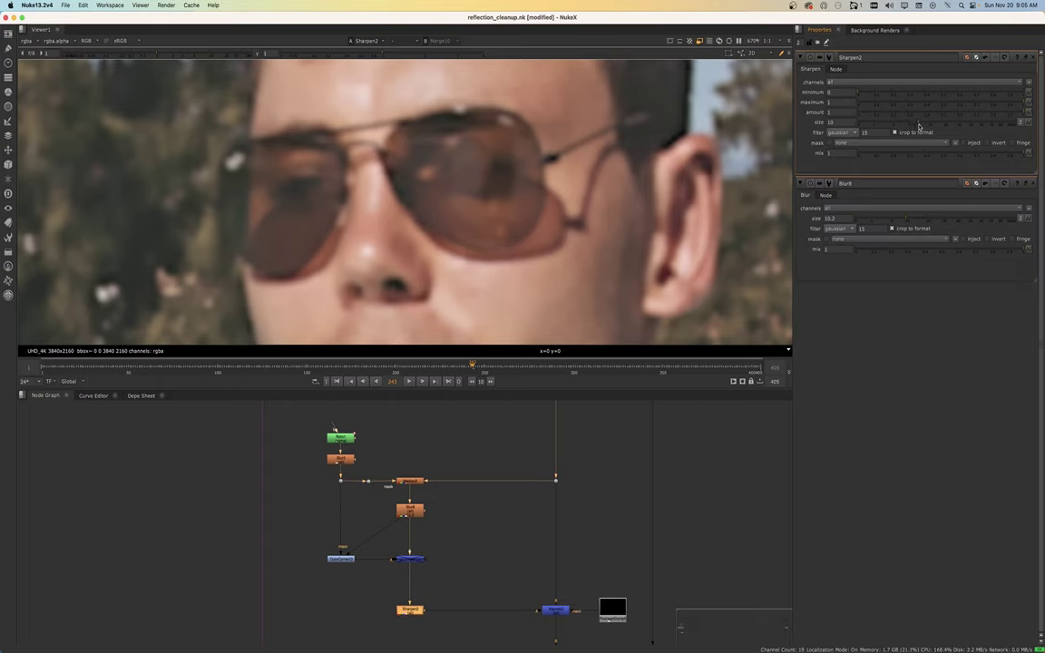
{"action": "left_click", "coordinate": [919, 125]}
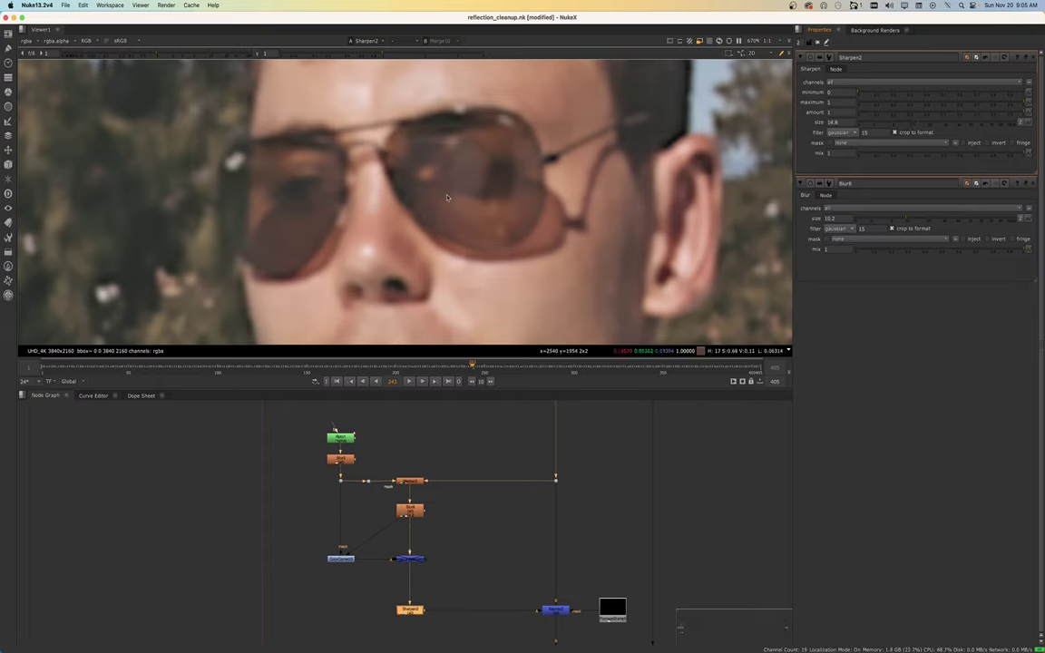
View Keymix2 and, while watching the lens, set Blur6's size to 5.2 and Median2's size to 33
{"action": "left_click", "coordinate": [551, 611]}
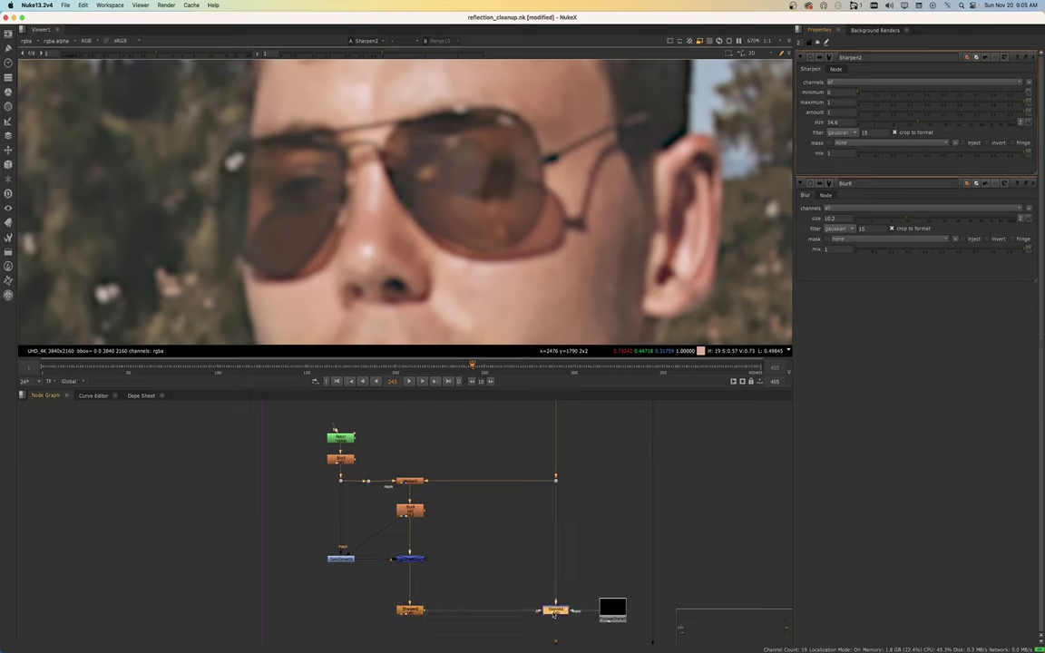
{"action": "key", "text": "1"}
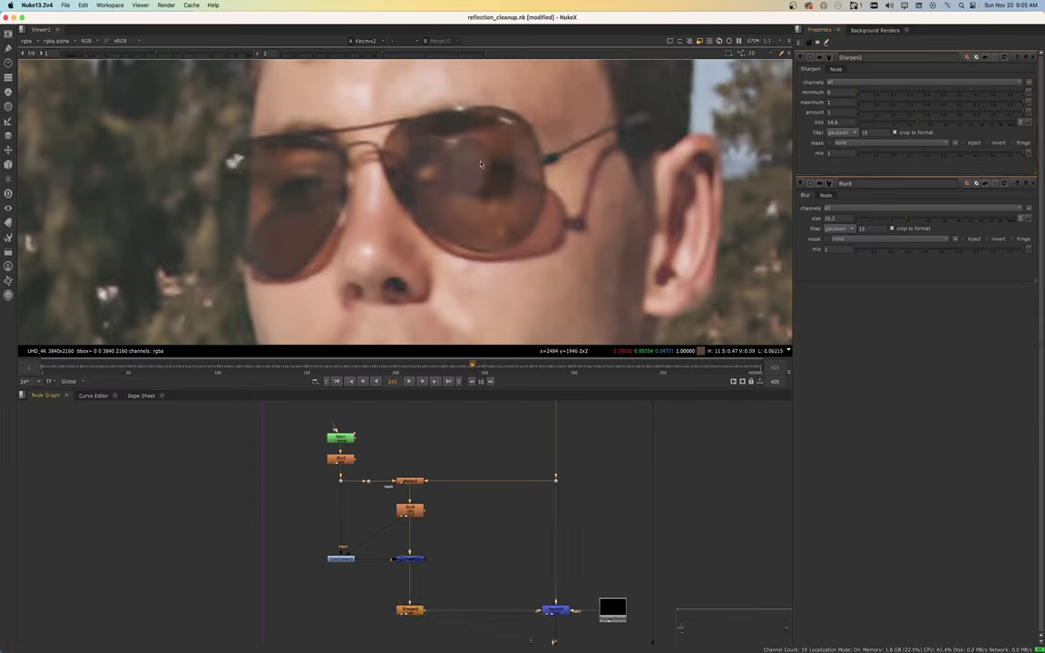
{"action": "double_click", "coordinate": [406, 514]}
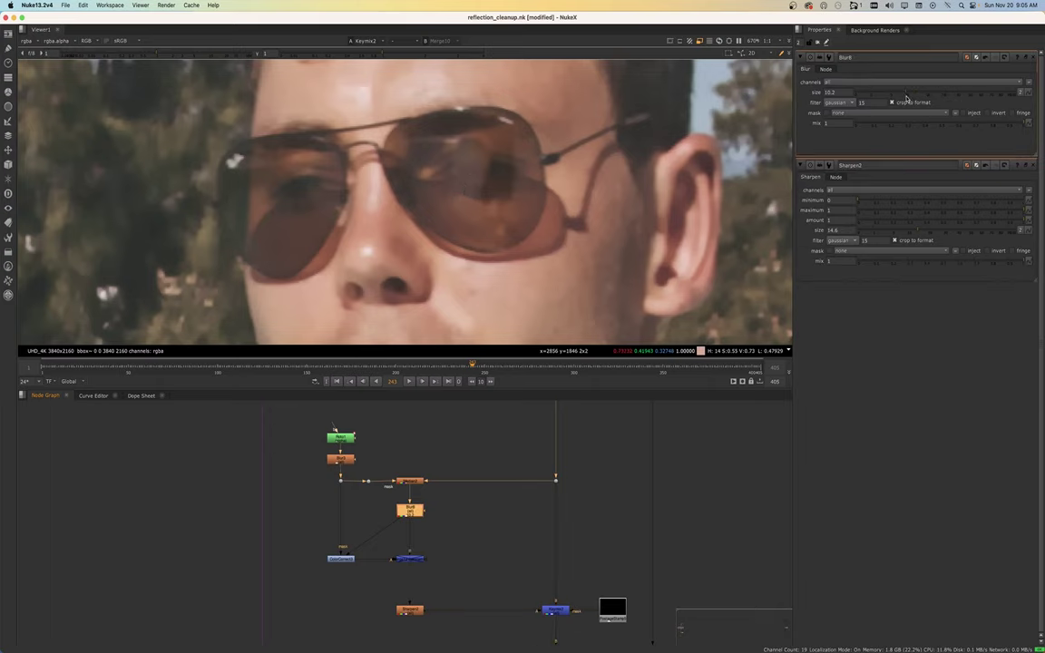
{"action": "left_click_drag", "start_coordinate": [905, 95], "coordinate": [887, 93]}
{"action": "double_click", "coordinate": [407, 481]}
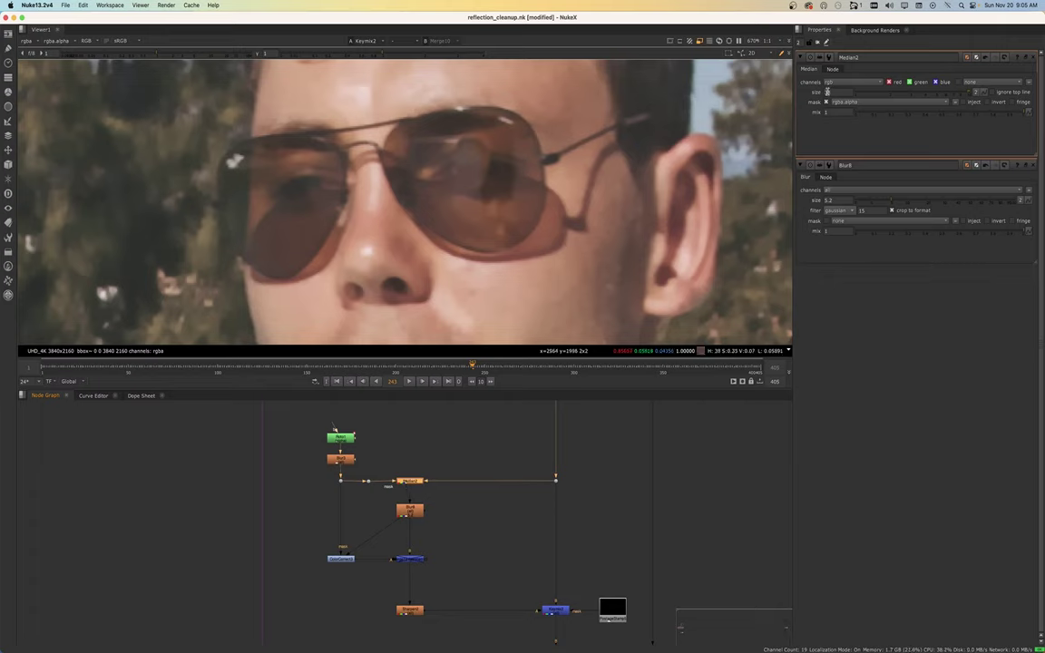
{"action": "left_click", "coordinate": [834, 91]}
Compare the lens before and after the cleanup by viewing the main-pipe dot feeding Median2 and Keymix2 in turn
{"action": "left_click_drag", "start_coordinate": [516, 469], "coordinate": [582, 510]}
{"action": "key", "text": "1"}
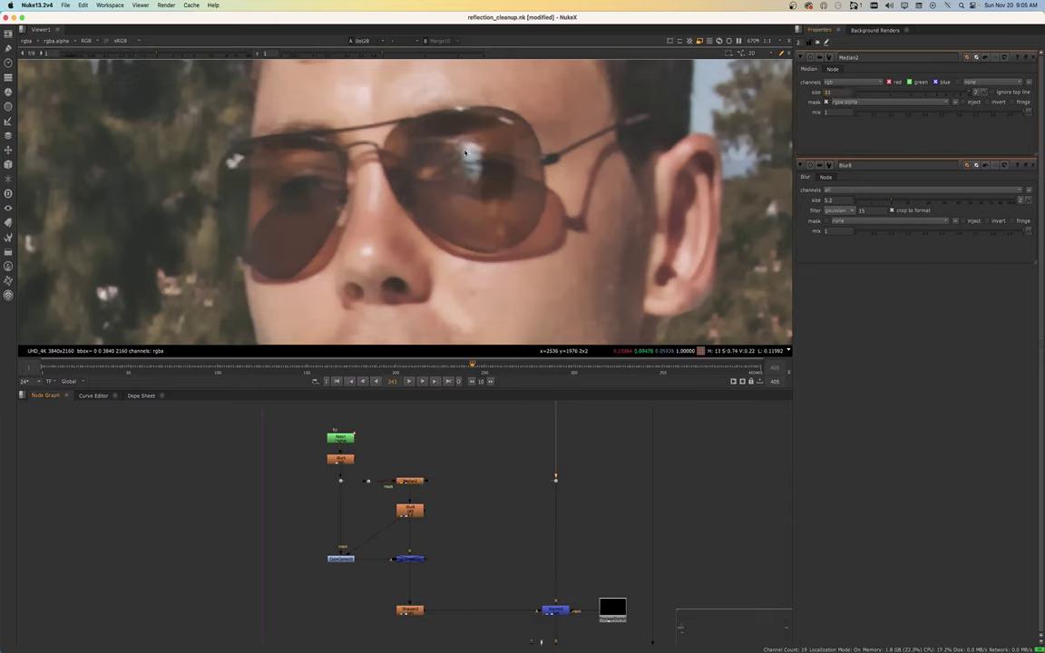
{"action": "middle_click_drag", "start_coordinate": [520, 580], "coordinate": [462, 489]}
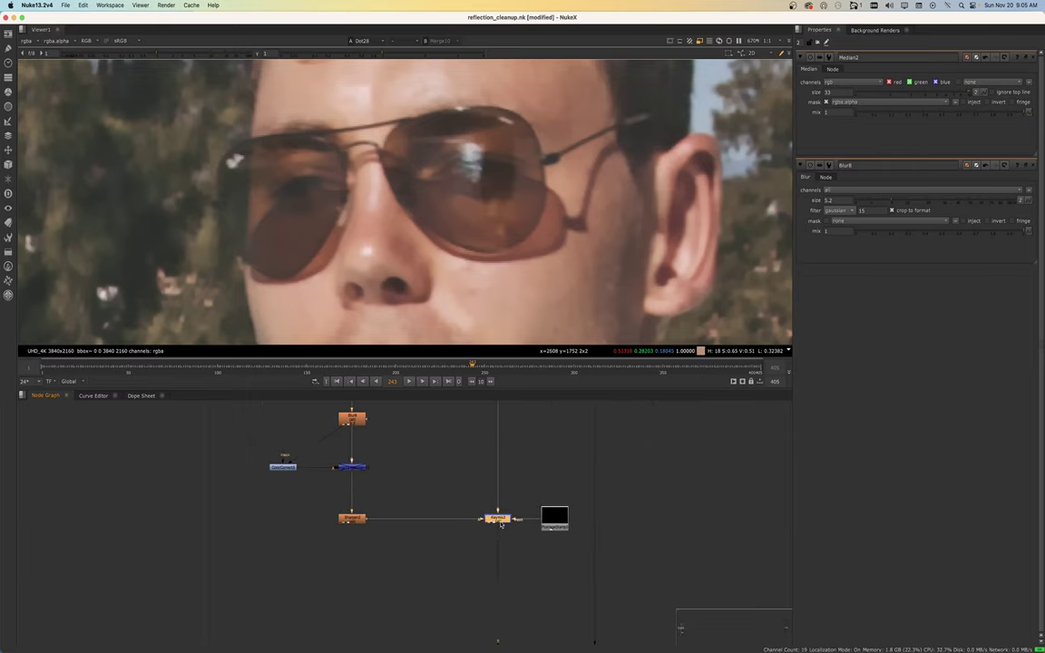
{"action": "left_click", "coordinate": [501, 524]}
{"action": "key", "text": "1"}
Find the "Add reflection highlight bring back horizon" backdrop further down the node graph and view its Merge11 node
{"action": "scroll", "coordinate": [501, 524], "scroll_direction": "down", "scroll_amount": 5}
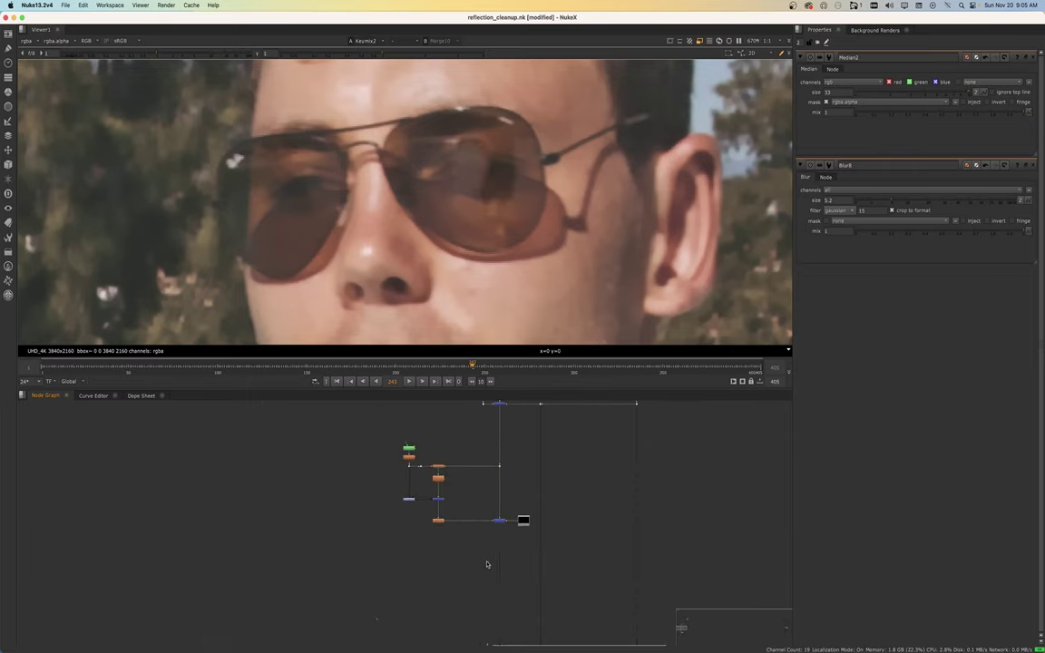
{"action": "middle_click_drag", "start_coordinate": [487, 564], "coordinate": [439, 463]}
{"action": "scroll", "coordinate": [446, 609], "scroll_direction": "up", "scroll_amount": 1}
{"action": "scroll", "coordinate": [448, 610], "scroll_direction": "up", "scroll_amount": 5}
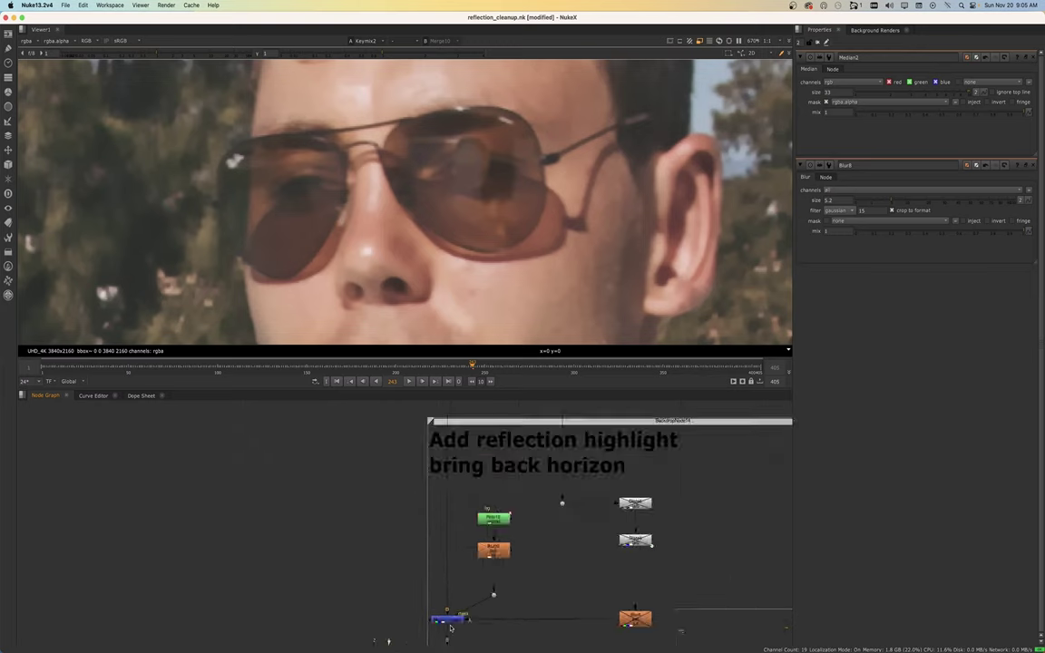
{"action": "scroll", "coordinate": [449, 599], "scroll_direction": "down", "scroll_amount": 5}
{"action": "scroll", "coordinate": [451, 592], "scroll_direction": "down", "scroll_amount": 5}
{"action": "middle_click_drag", "start_coordinate": [441, 425], "coordinate": [437, 466]}
{"action": "scroll", "coordinate": [438, 467], "scroll_direction": "up", "scroll_amount": 6}
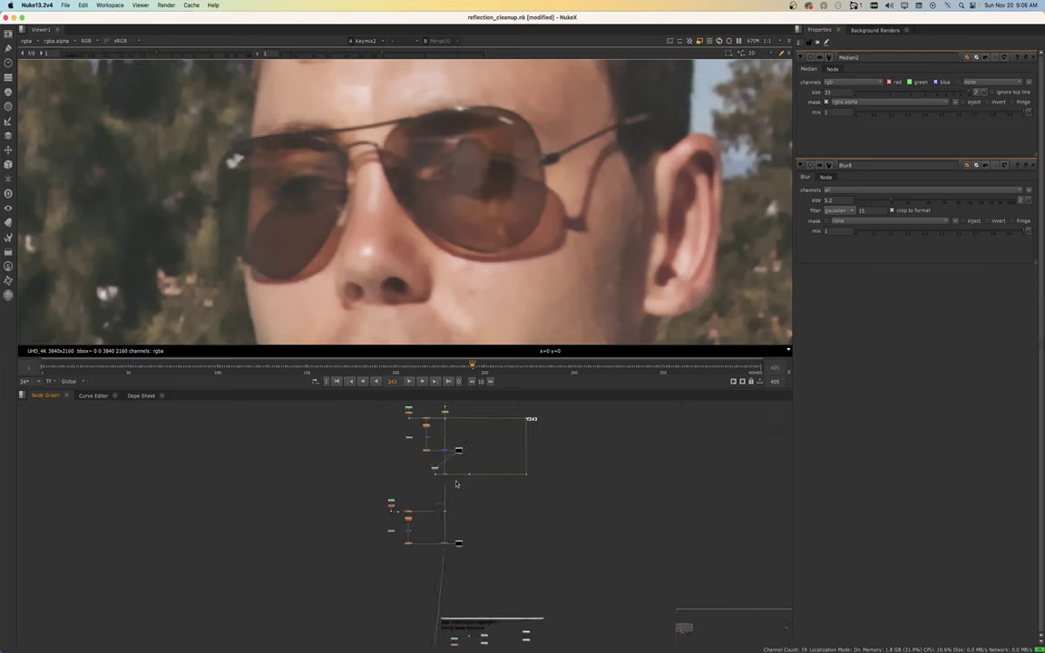
{"action": "left_click_drag", "start_coordinate": [436, 471], "coordinate": [437, 471]}
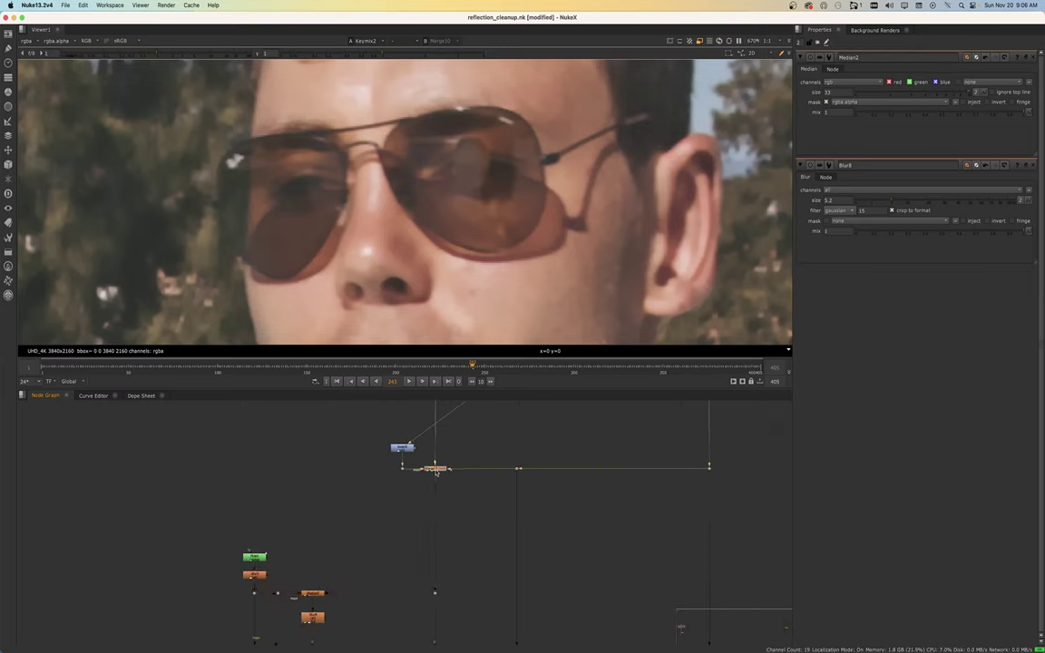
{"action": "scroll", "coordinate": [437, 480], "scroll_direction": "down", "scroll_amount": 6}
{"action": "middle_click_drag", "start_coordinate": [447, 642], "coordinate": [418, 484]}
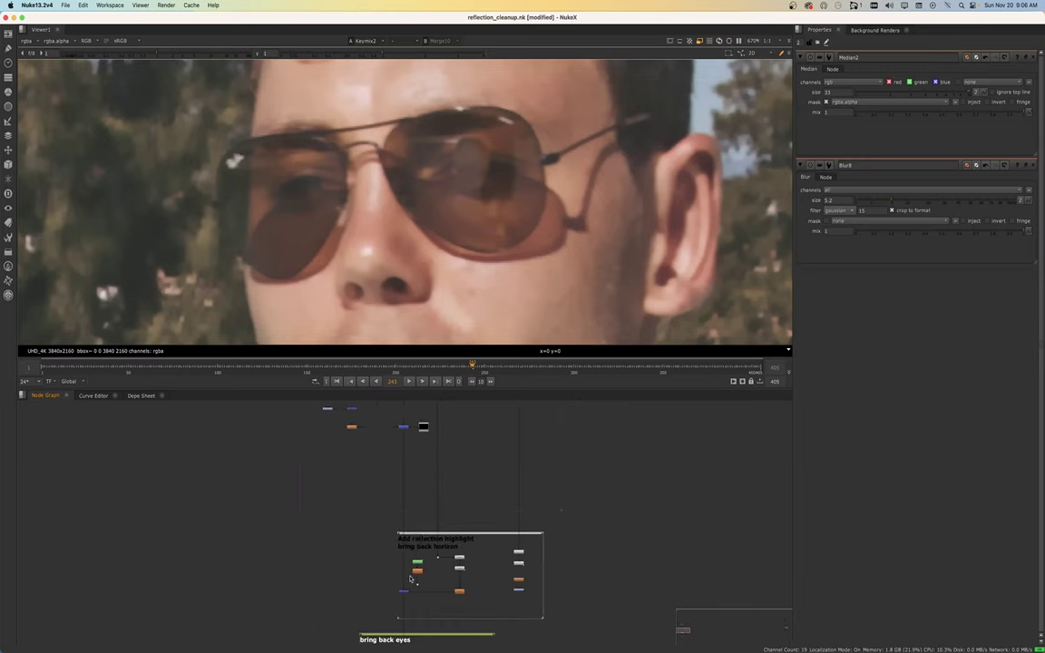
{"action": "scroll", "coordinate": [405, 589], "scroll_direction": "up", "scroll_amount": 4}
{"action": "left_click", "coordinate": [406, 596]}
{"action": "key", "text": "1"}
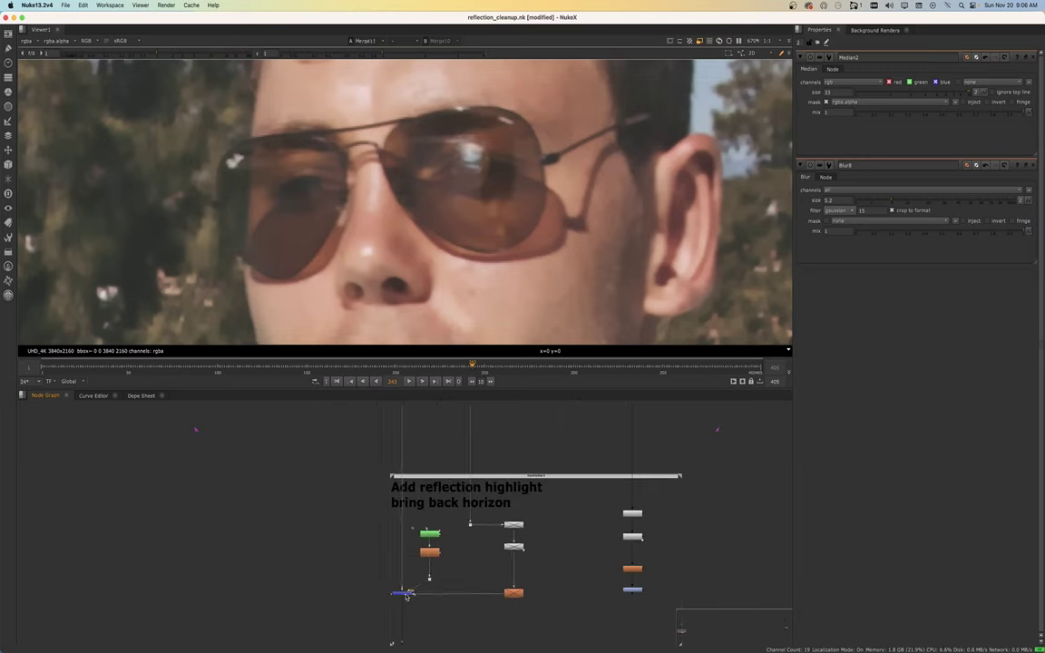
Enable the two disabled Dilate nodes, Dilate5 and Dilate6, in the reflection highlight backdrop
{"action": "left_click_drag", "start_coordinate": [497, 511], "coordinate": [535, 569]}
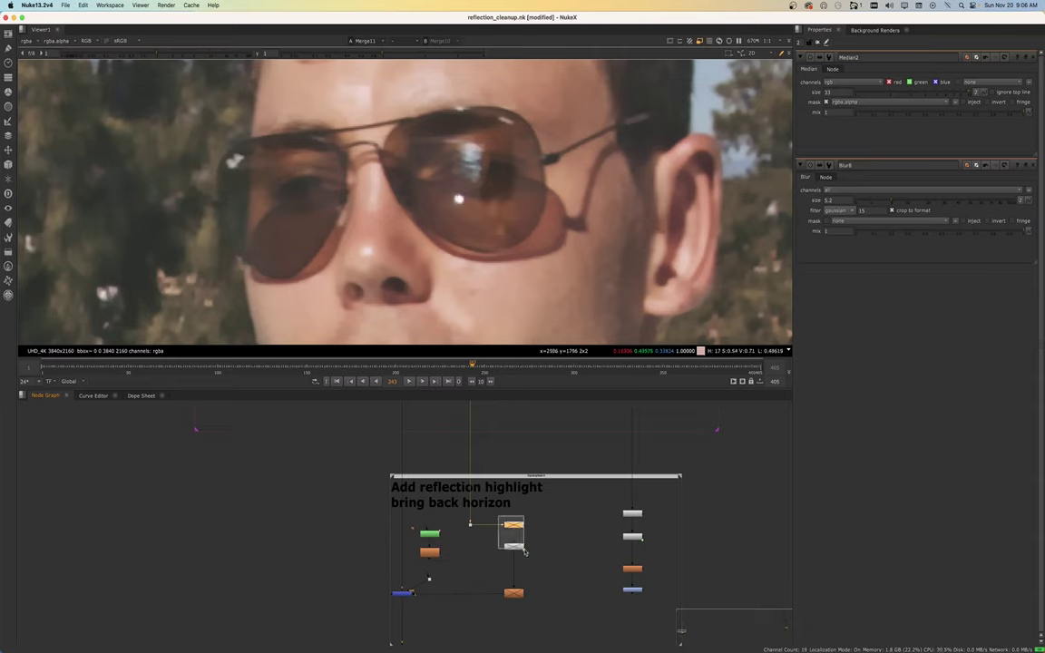
{"action": "key", "text": "d"}
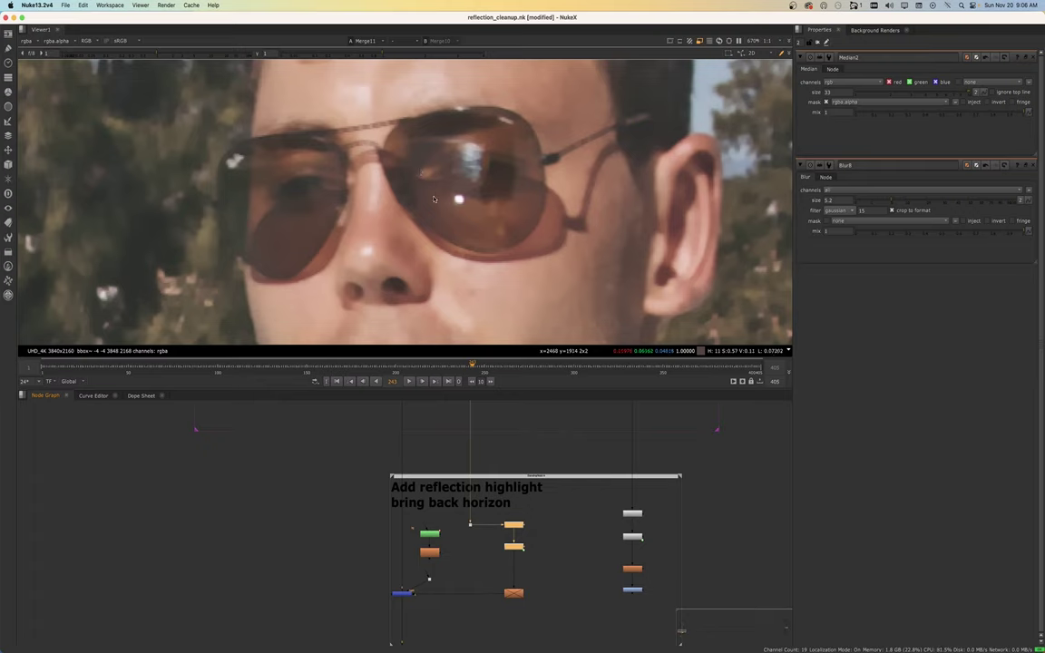
{"action": "left_click", "coordinate": [535, 551]}
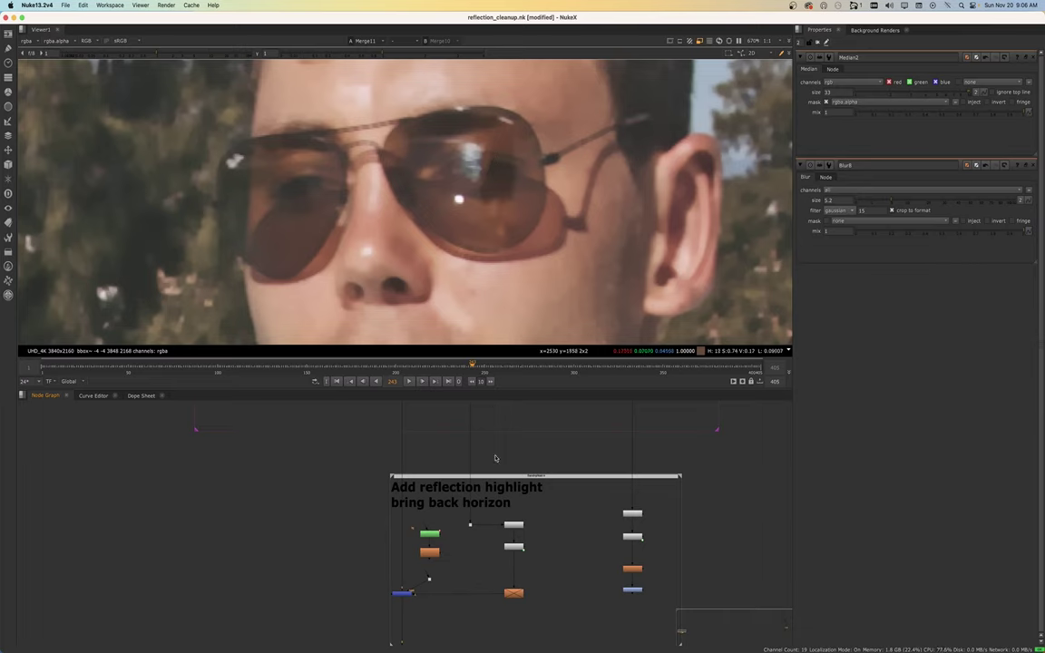
Open Dilate5's properties and view its output on the sunglasses
{"action": "scroll", "coordinate": [512, 528], "scroll_direction": "up", "scroll_amount": 2}
{"action": "left_click", "coordinate": [511, 563]}
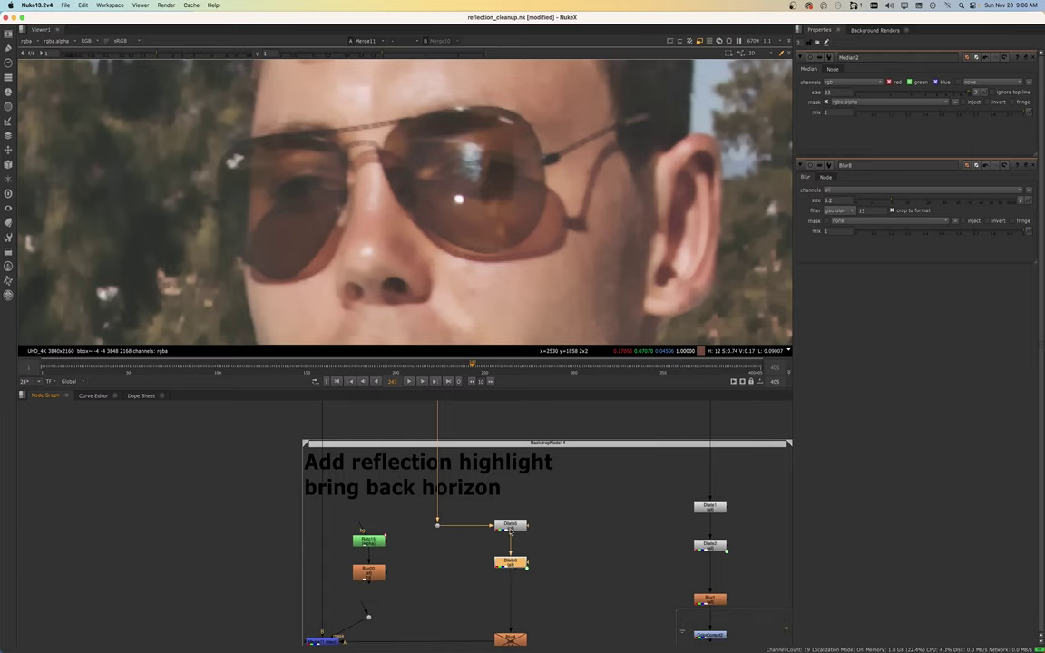
{"action": "double_click", "coordinate": [511, 526]}
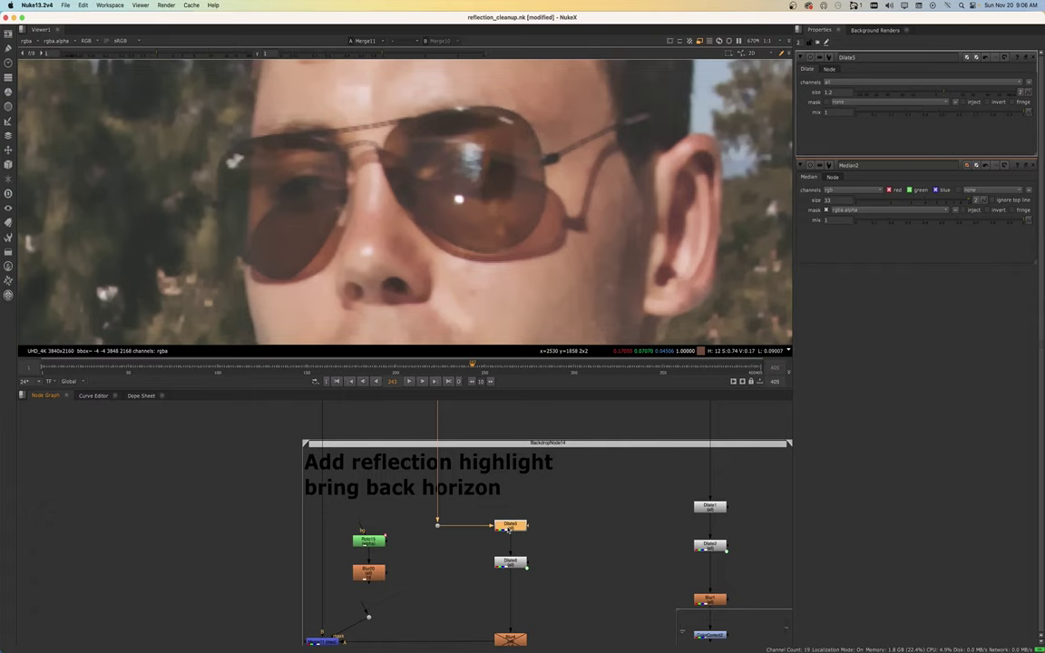
{"action": "left_click", "coordinate": [510, 563]}
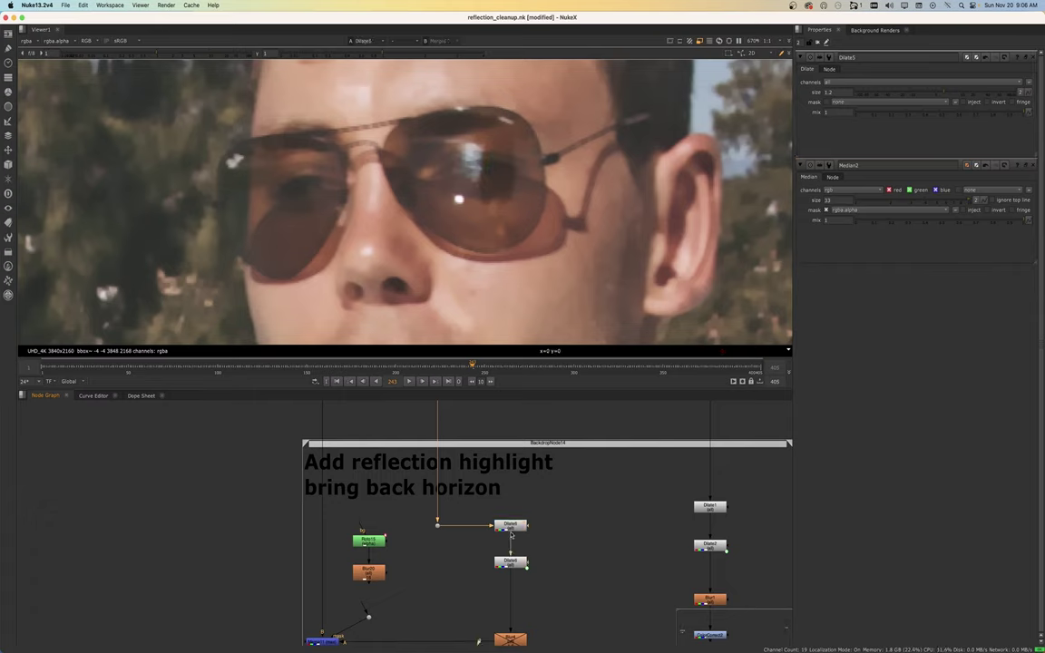
{"action": "left_click", "coordinate": [511, 526]}
{"action": "key", "text": "1"}
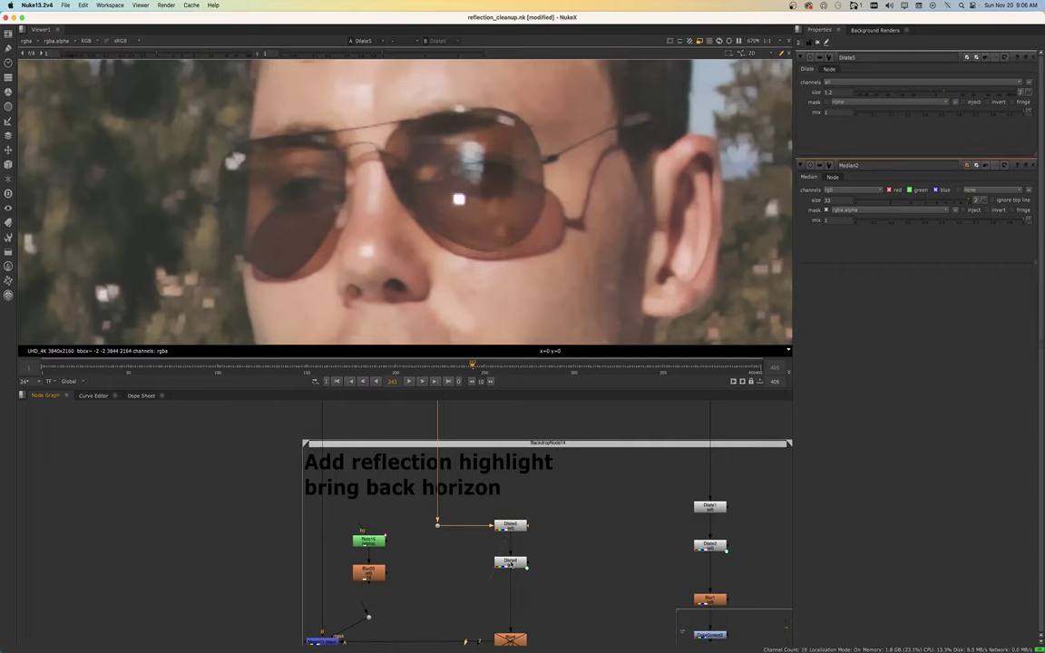
Open Dilate6's properties and inspect its size value
{"action": "left_click", "coordinate": [513, 526]}
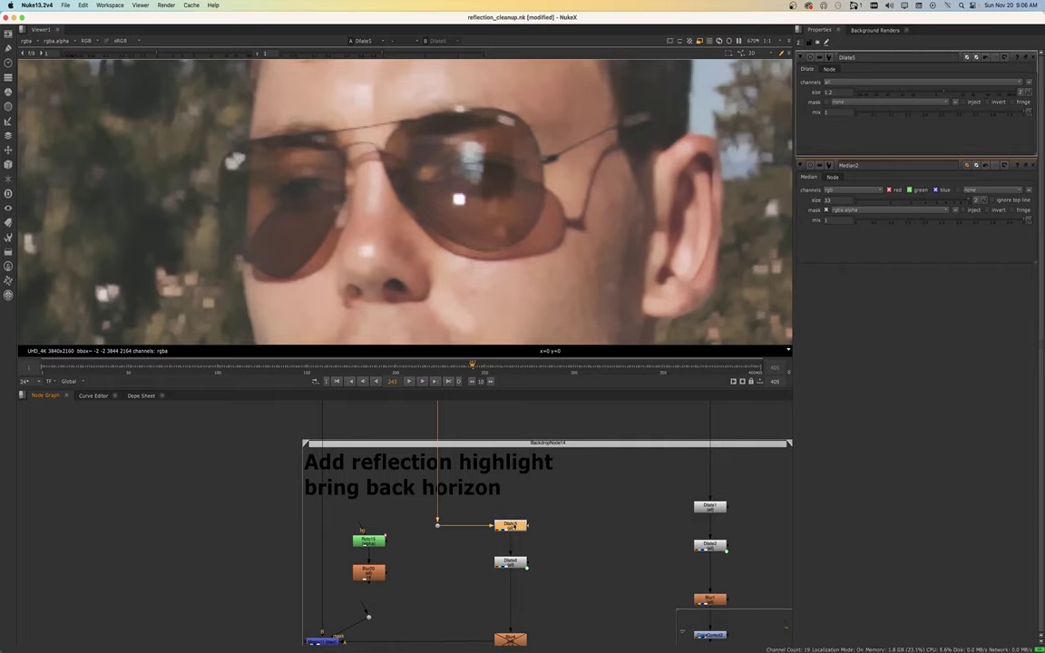
{"action": "left_click", "coordinate": [512, 564]}
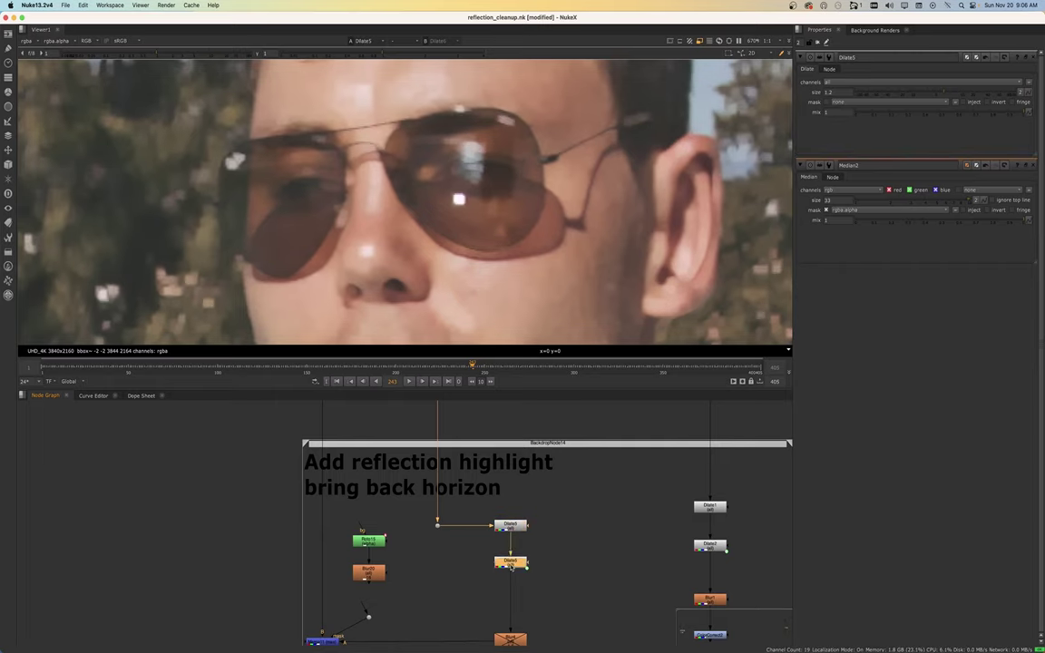
{"action": "double_click", "coordinate": [512, 564]}
{"action": "double_click", "coordinate": [827, 92]}
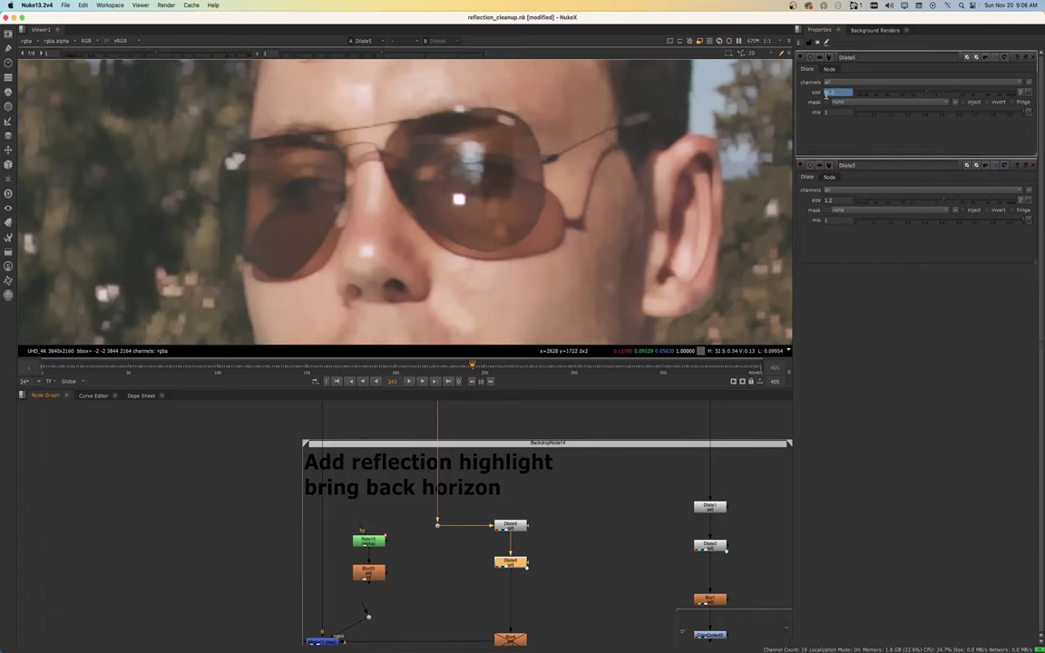
Compare the outputs of Dilate5 and Dilate6 repeatedly in the viewer to examine how the highlights differ
{"action": "left_click", "coordinate": [511, 530]}
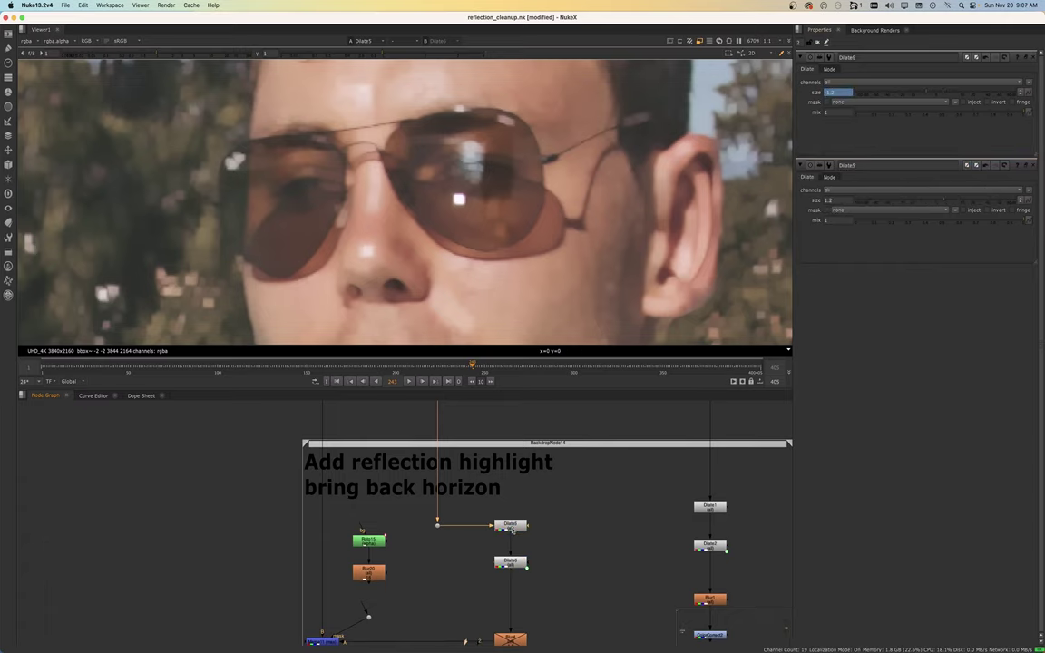
{"action": "left_click", "coordinate": [510, 568]}
{"action": "key", "text": "1"}
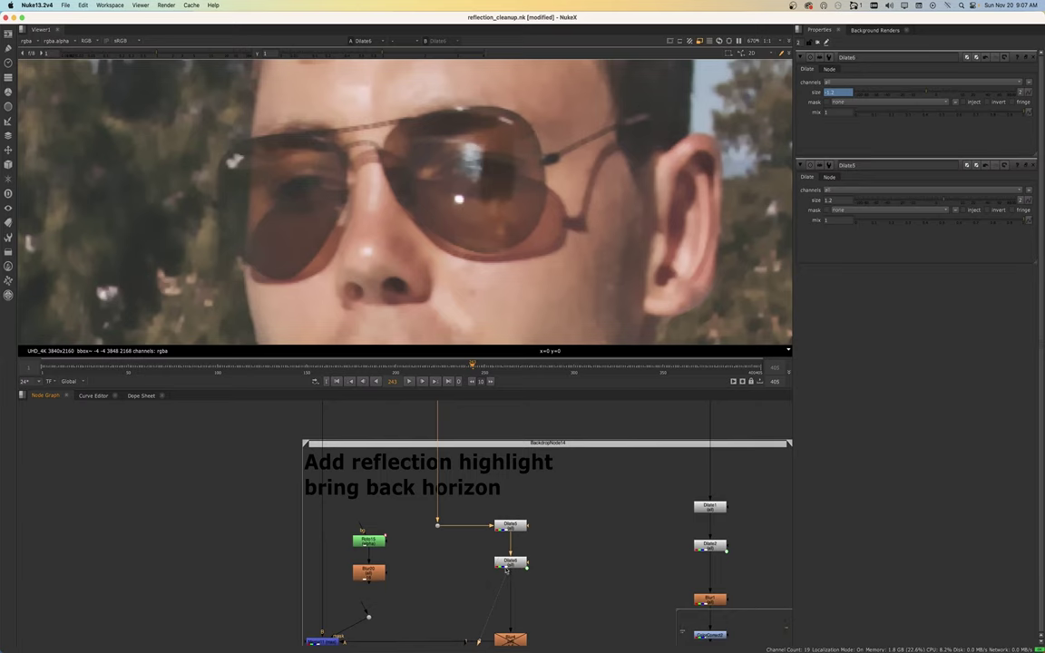
{"action": "key", "text": "1"}
{"action": "key", "text": "2"}
{"action": "key", "text": "1"}
{"action": "key", "text": "2"}
{"action": "key", "text": "1"}
{"action": "key", "text": "2"}
{"action": "key", "text": "1"}
Compare the dot feeding Dilate5 with Dilate6's output repeatedly to examine the combined effect on the lens highlights
{"action": "left_click_drag", "start_coordinate": [428, 515], "coordinate": [454, 539]}
{"action": "key", "text": "1"}
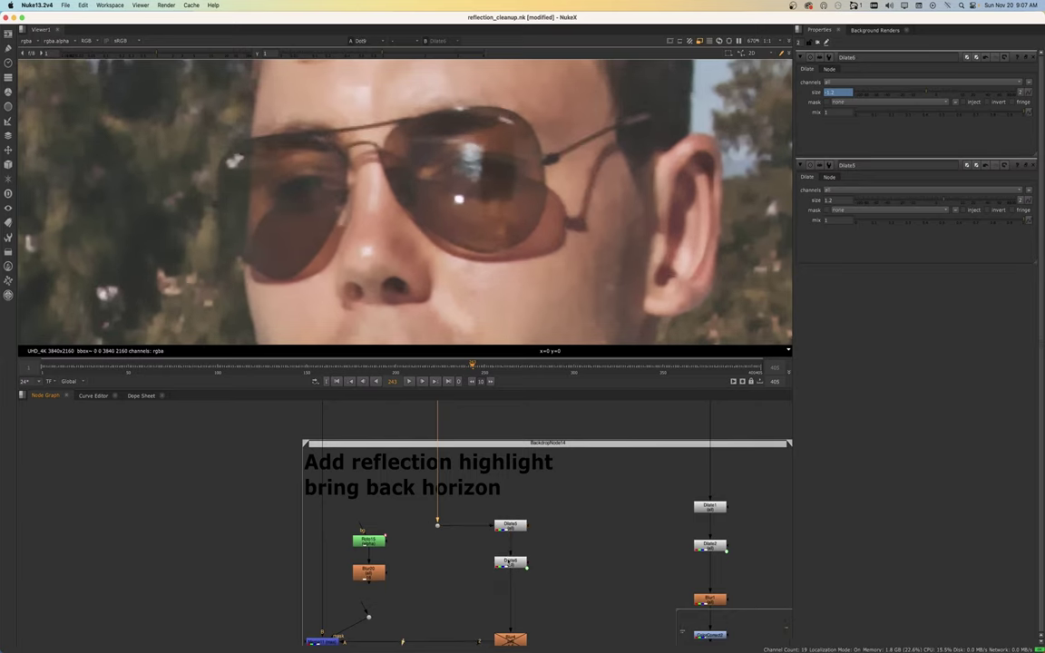
{"action": "left_click", "coordinate": [509, 563]}
{"action": "key", "text": "2"}
{"action": "key", "text": "1"}
{"action": "key", "text": "2"}
{"action": "key", "text": "1"}
{"action": "key", "text": "2"}
{"action": "key", "text": "1"}
{"action": "key", "text": "2"}
{"action": "key", "text": "1"}
{"action": "key", "text": "2"}
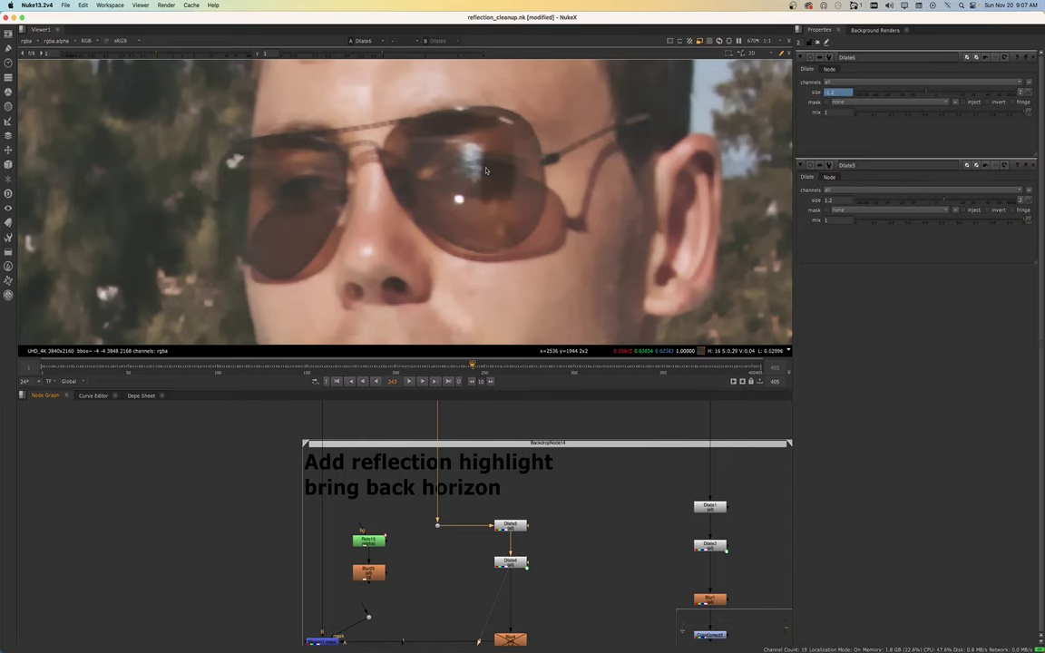
{"action": "key", "text": "1"}
{"action": "key", "text": "2"}
{"action": "key", "text": "1"}
{"action": "key", "text": "2"}
{"action": "key", "text": "1"}
{"action": "key", "text": "2"}
{"action": "key", "text": "1"}
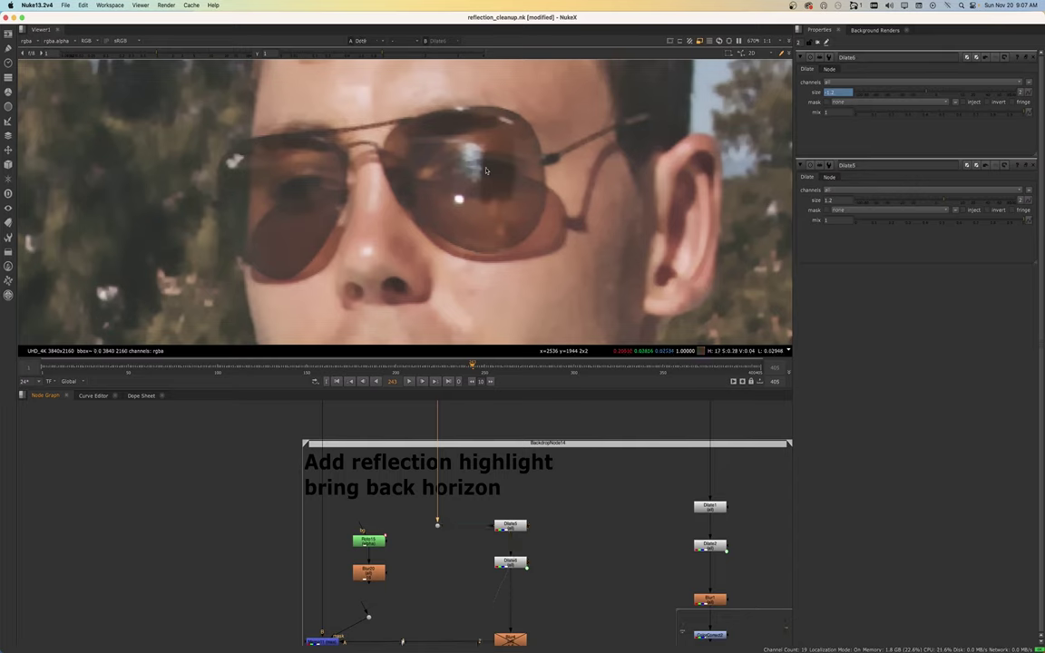
{"action": "key", "text": "2"}
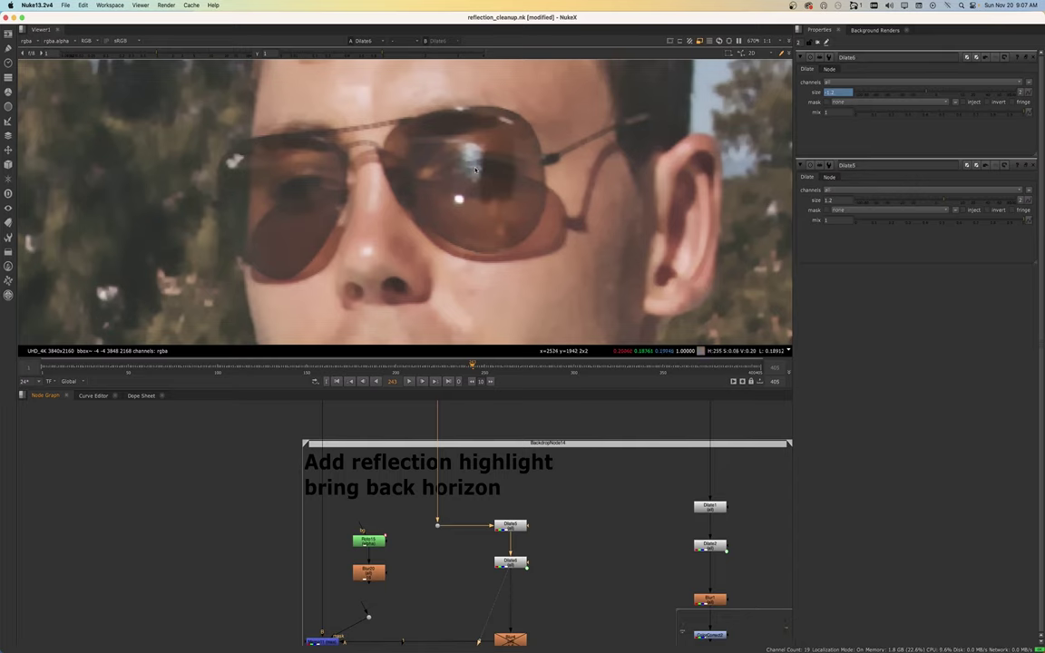
{"action": "key", "text": "1"}
{"action": "key", "text": "2"}
Add an Erode (fast) node beside Dilate5 and connect its input to the dot feeding Dilate5
{"action": "left_click", "coordinate": [512, 527]}
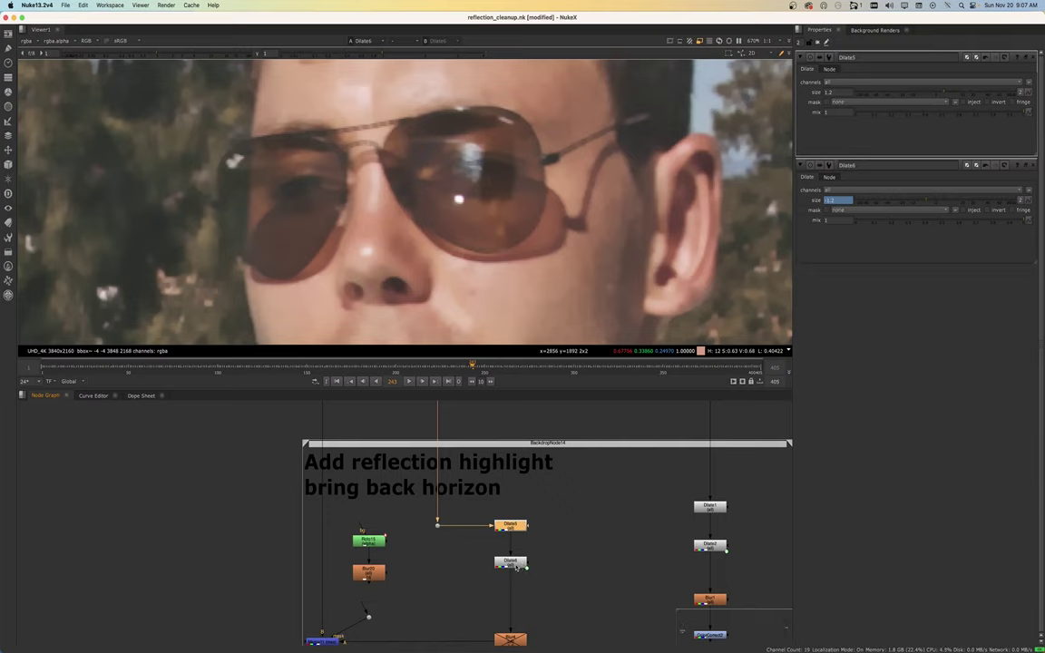
{"action": "key", "text": "Tab"}
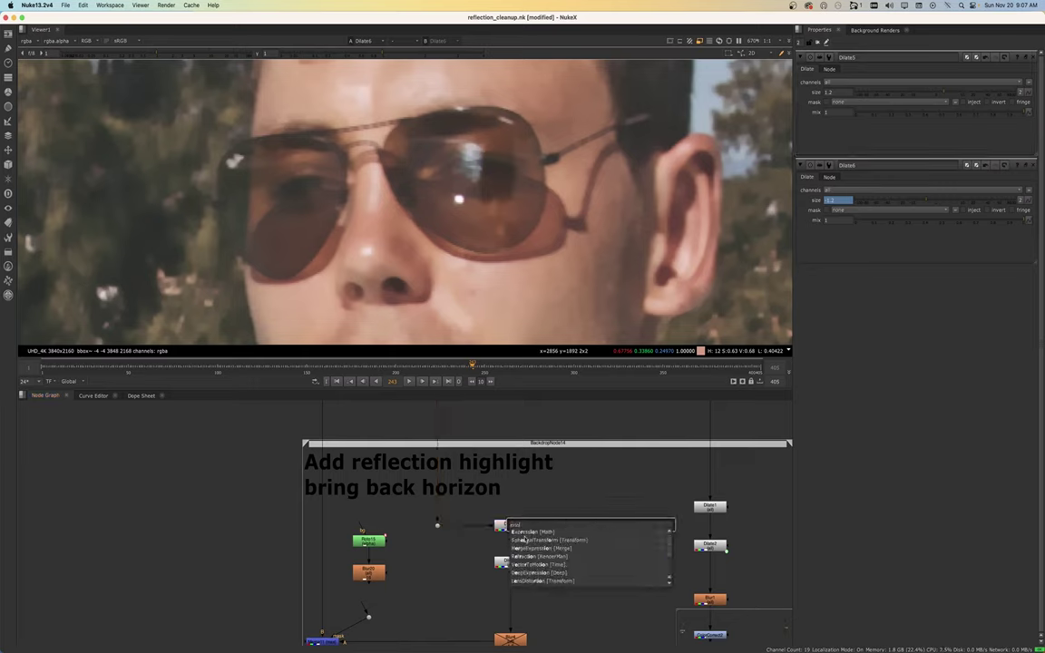
{"action": "type", "text": "er"}
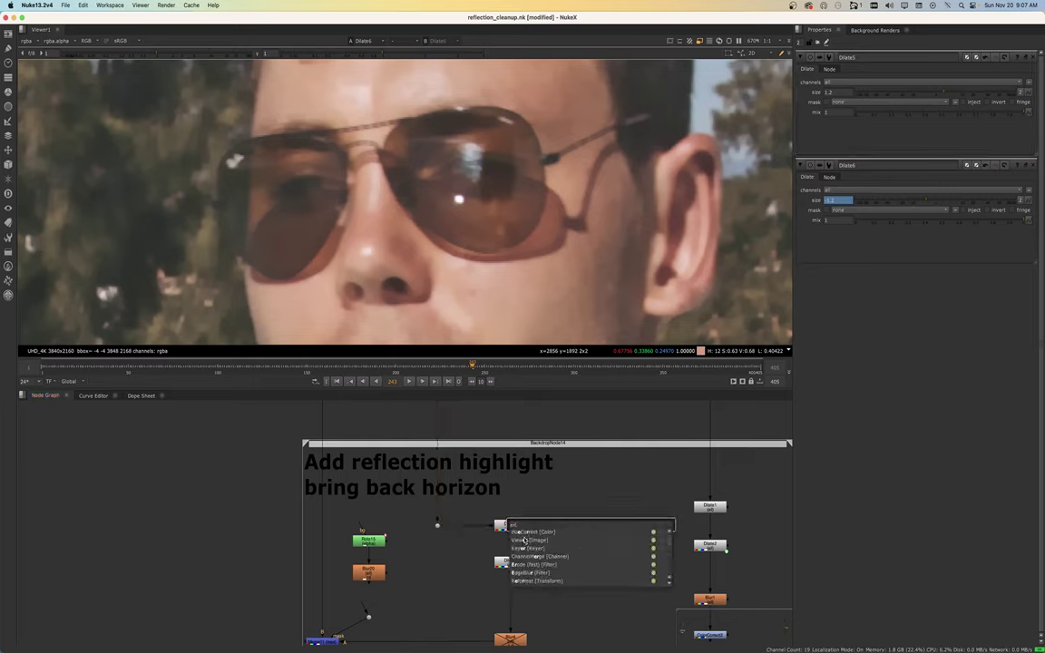
{"action": "type", "text": "ode"}
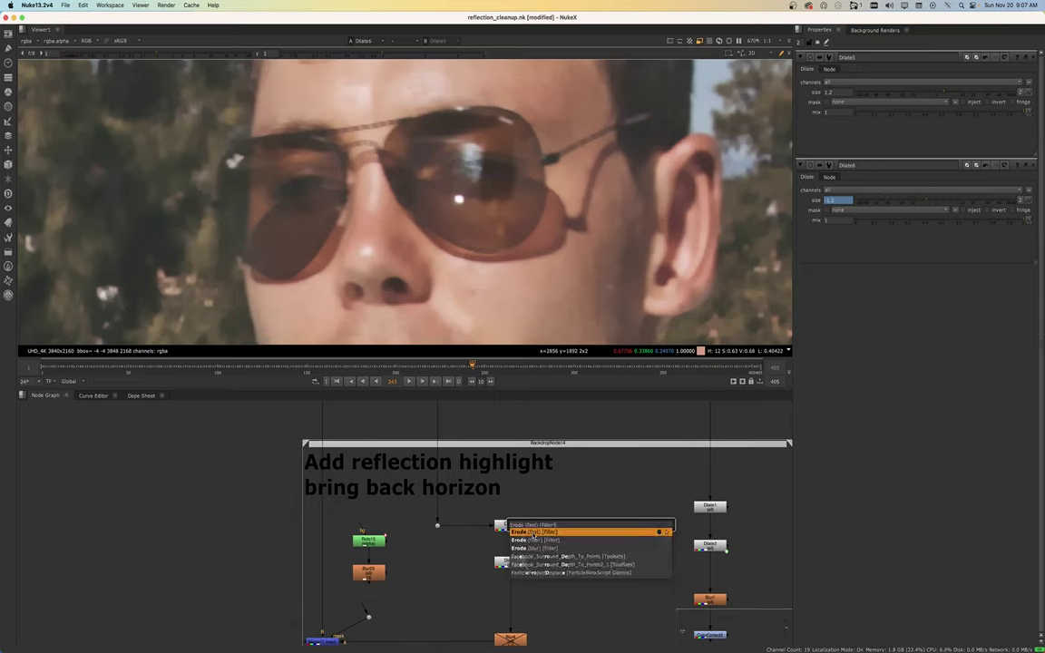
{"action": "key", "text": "Return"}
{"action": "left_click_drag", "start_coordinate": [579, 523], "coordinate": [439, 529]}
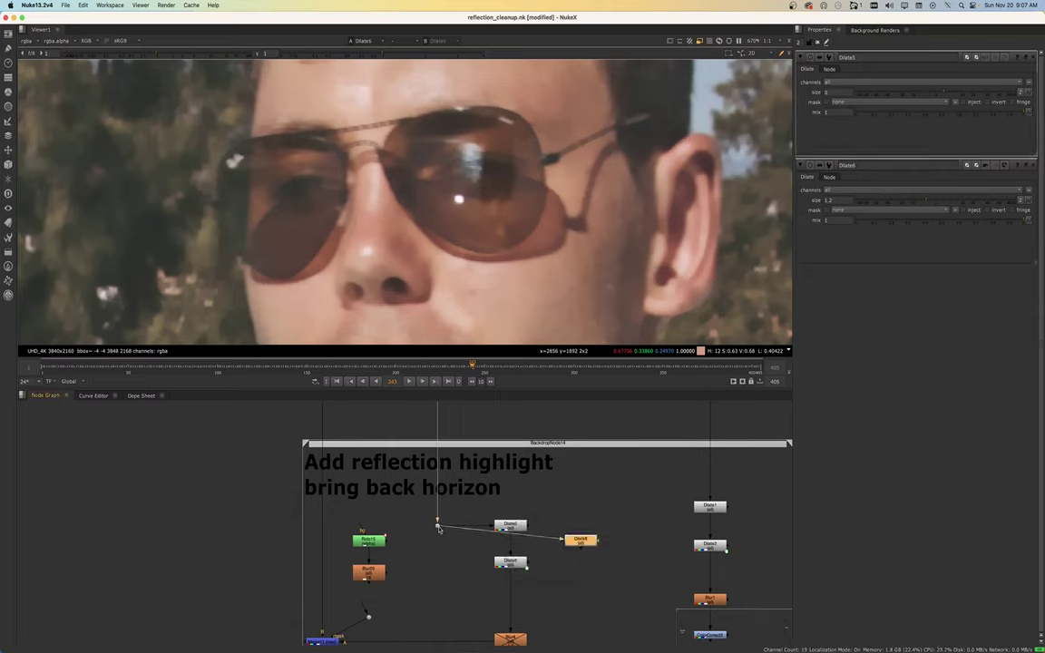
{"action": "left_click_drag", "start_coordinate": [569, 541], "coordinate": [566, 500]}
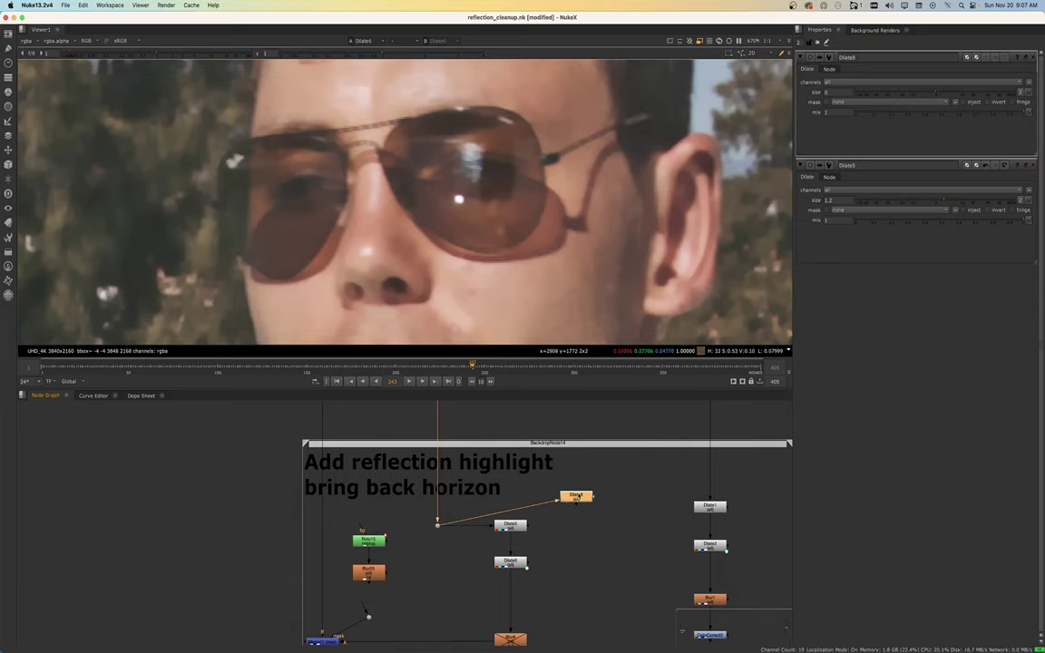
Duplicate Dilate8 directly below itself and link the copy's size to Dilate8's size
{"action": "key", "text": "ctrl"}
{"action": "key", "text": "ctrl+c"}
{"action": "key", "text": "ctrl+v"}
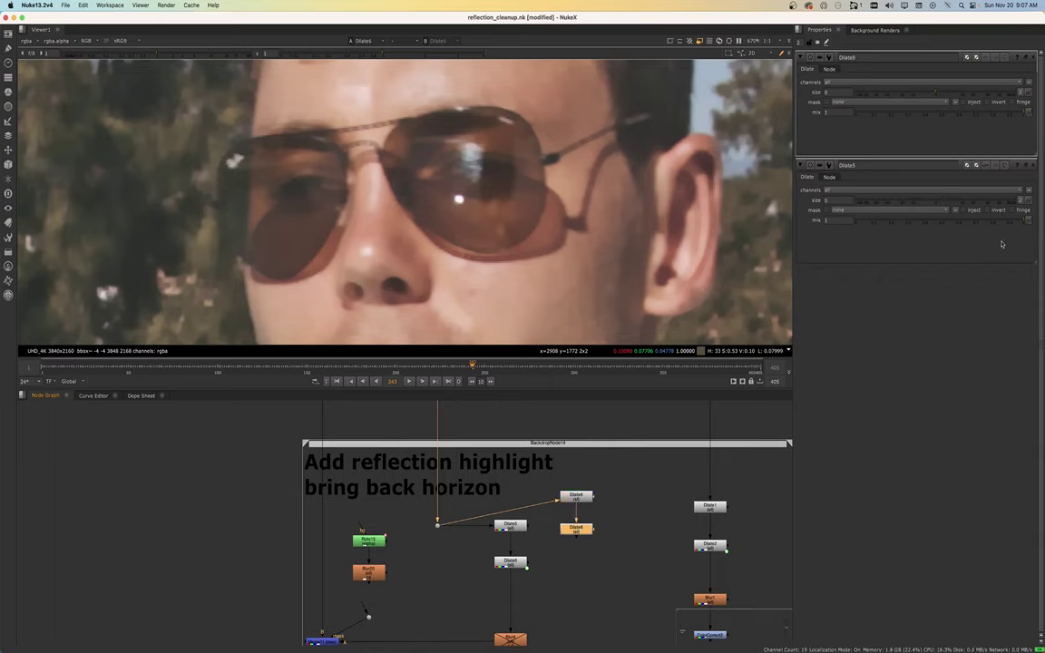
{"action": "left_click_drag", "start_coordinate": [1028, 199], "coordinate": [1028, 92], "text": "super"}
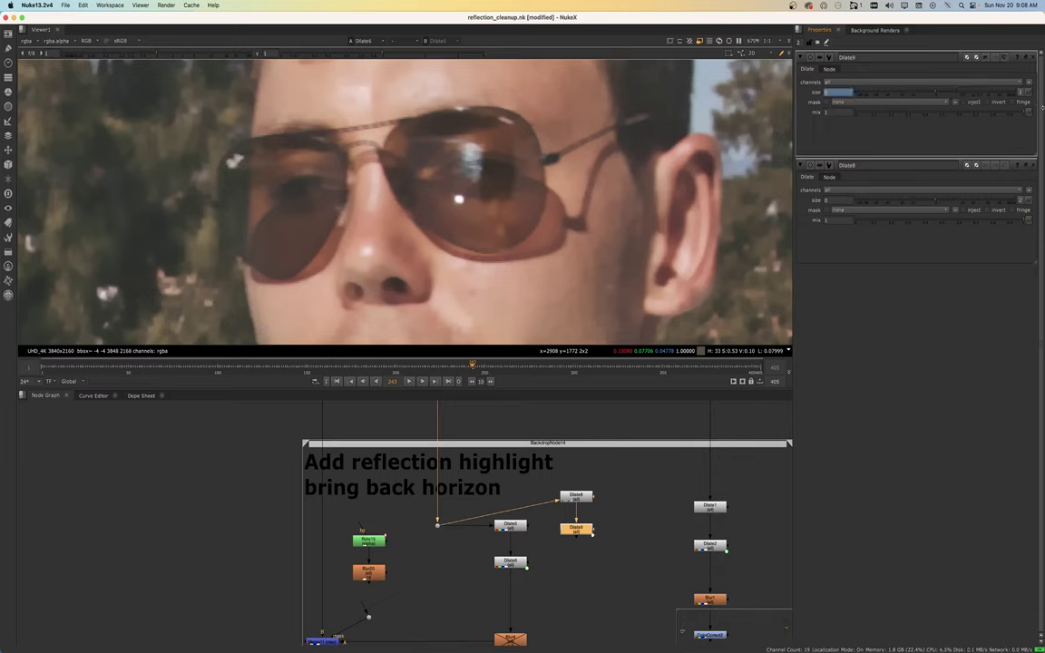
{"action": "mouse_move", "coordinate": [1028, 198]}
{"action": "left_mouse_down", "text": "super"}
{"action": "mouse_move", "coordinate": [1029, 100]}
{"action": "mouse_move", "coordinate": [1029, 201]}
{"action": "left_mouse_up", "text": "super"}
Spread Dilate8 and Dilate9 apart to examine their link, and stack them vertically beside Dilate5
{"action": "left_click_drag", "start_coordinate": [575, 536], "coordinate": [563, 499]}
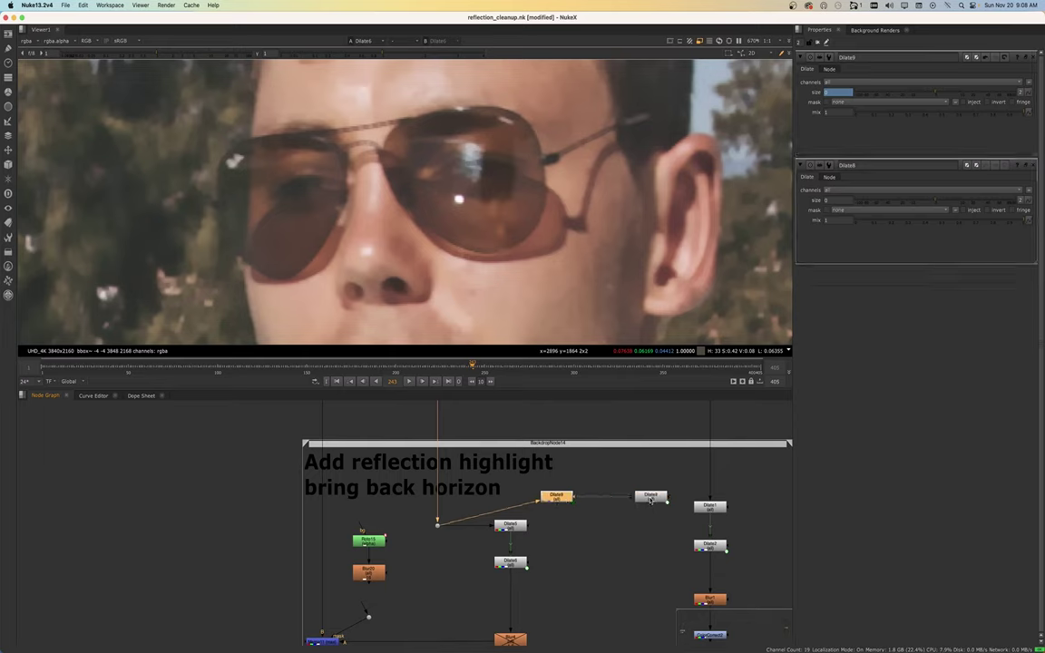
{"action": "left_click", "coordinate": [650, 500]}
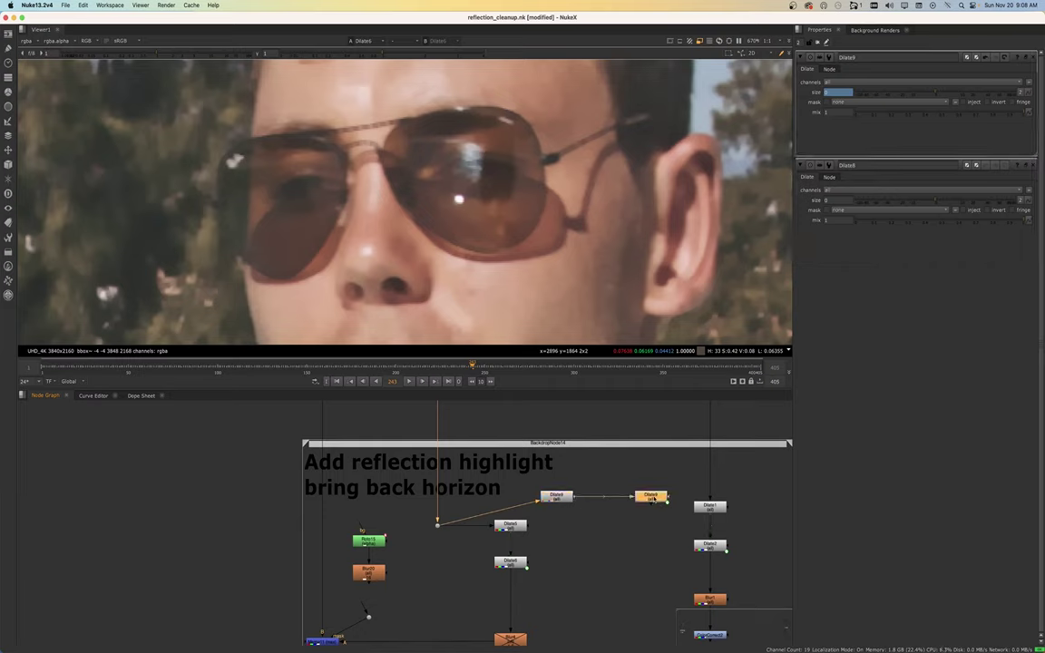
{"action": "left_click_drag", "start_coordinate": [663, 504], "coordinate": [663, 551]}
{"action": "scroll", "coordinate": [669, 556], "scroll_direction": "up", "scroll_amount": 5}
{"action": "scroll", "coordinate": [661, 560], "scroll_direction": "up", "scroll_amount": 2}
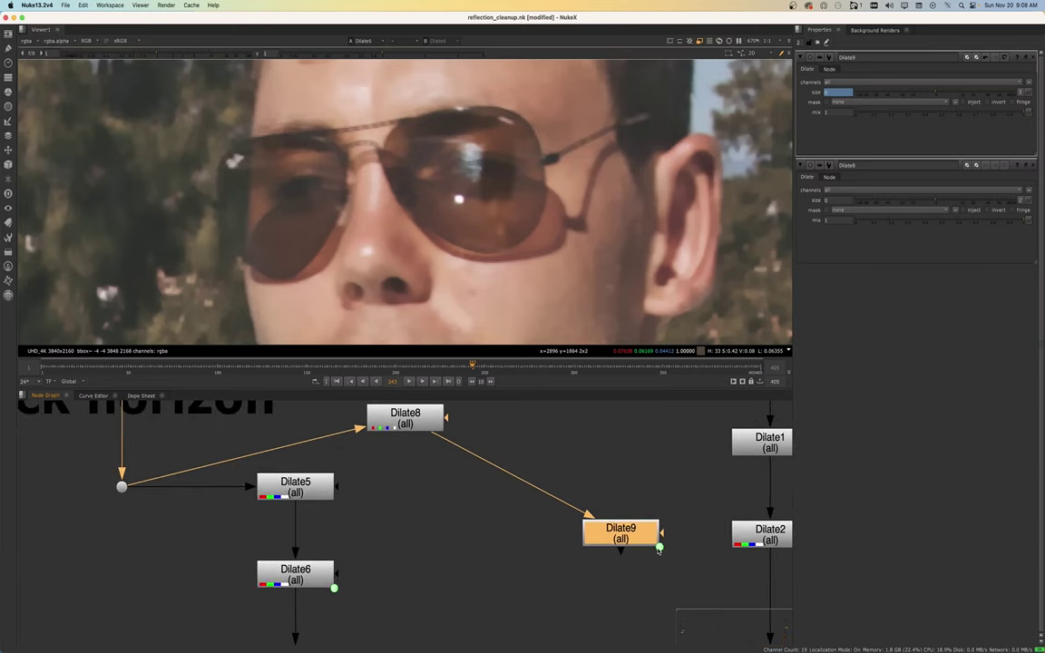
{"action": "scroll", "coordinate": [660, 548], "scroll_direction": "down", "scroll_amount": 5}
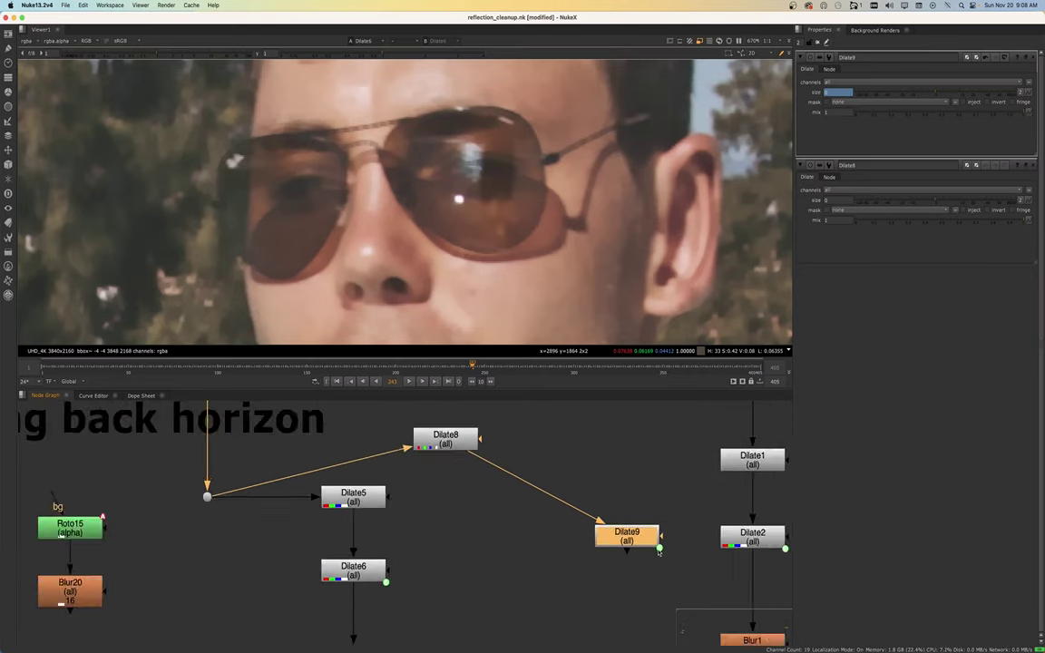
{"action": "left_click_drag", "start_coordinate": [653, 550], "coordinate": [569, 548]}
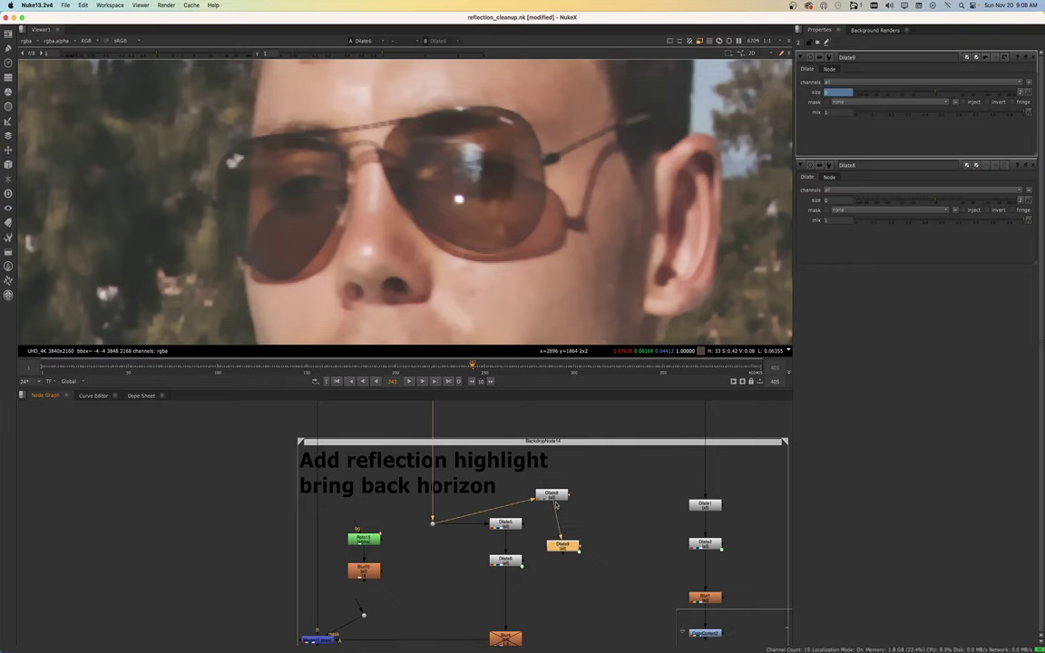
{"action": "left_click_drag", "start_coordinate": [557, 500], "coordinate": [563, 499]}
{"action": "left_click_drag", "start_coordinate": [563, 547], "coordinate": [555, 551]}
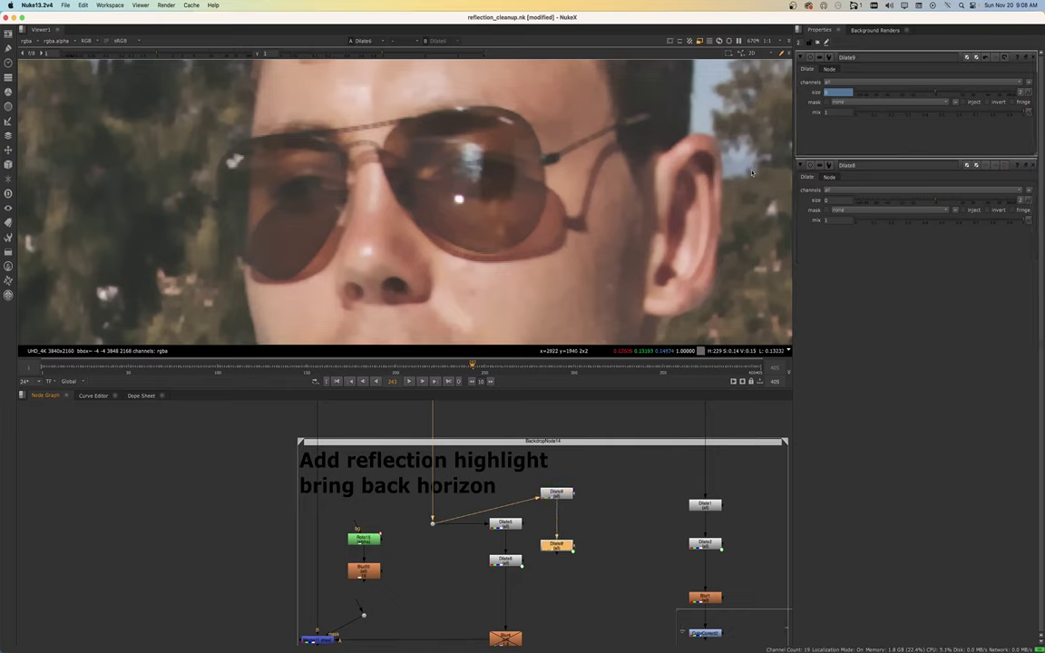
Change Dilate9's size expression to the negative of Dilate8's size
{"action": "right_click", "coordinate": [840, 92]}
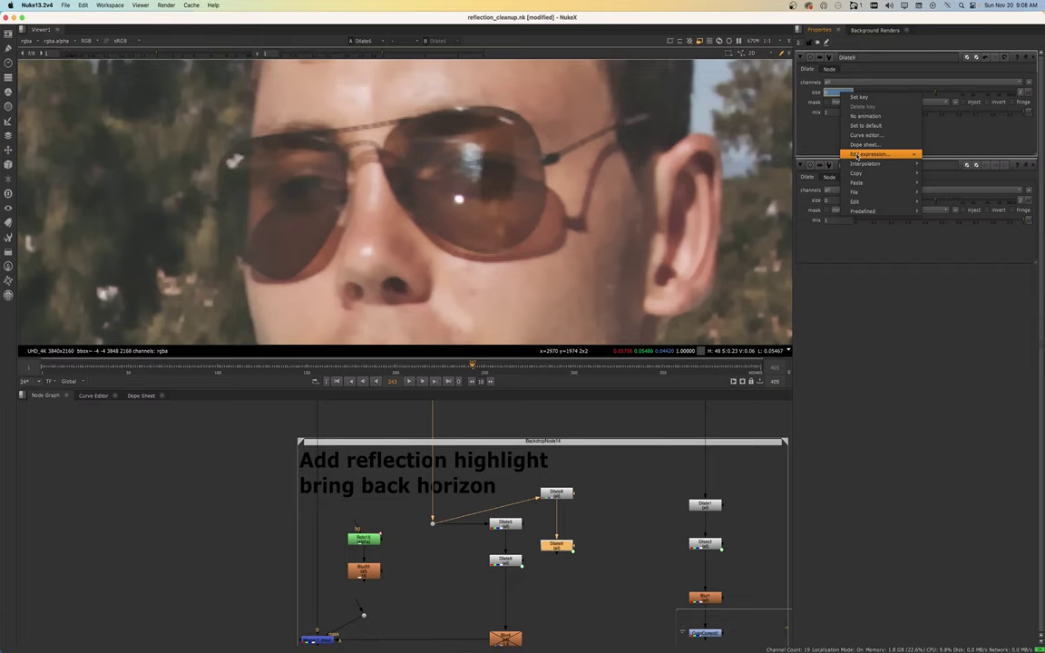
{"action": "left_click", "coordinate": [856, 155]}
{"action": "double_click", "coordinate": [859, 114]}
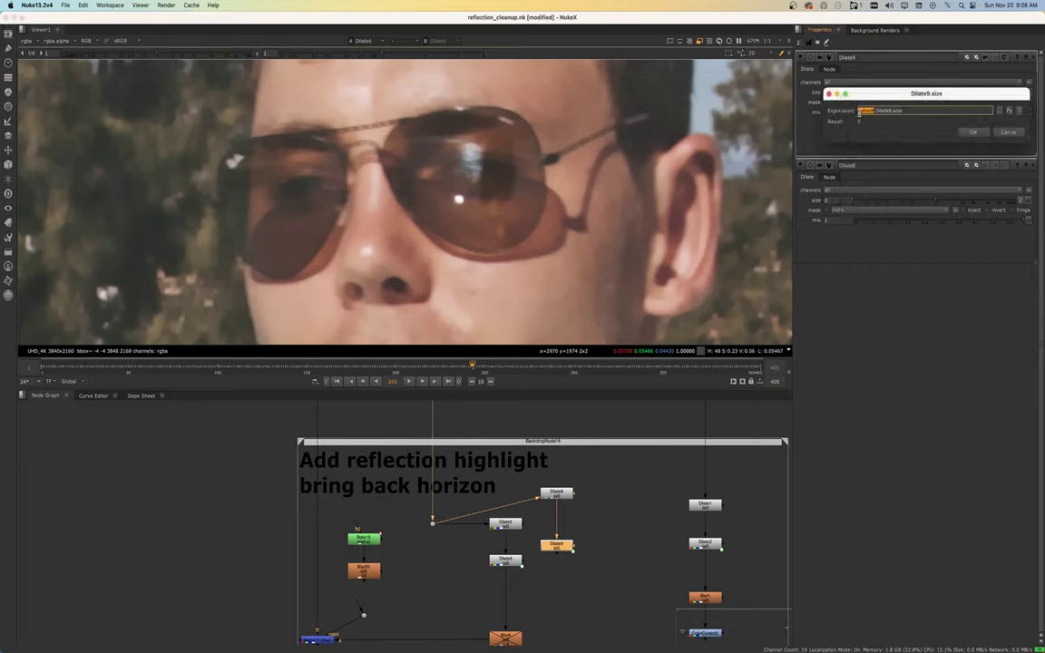
{"action": "left_click", "coordinate": [859, 114]}
{"action": "left_click", "coordinate": [973, 134]}
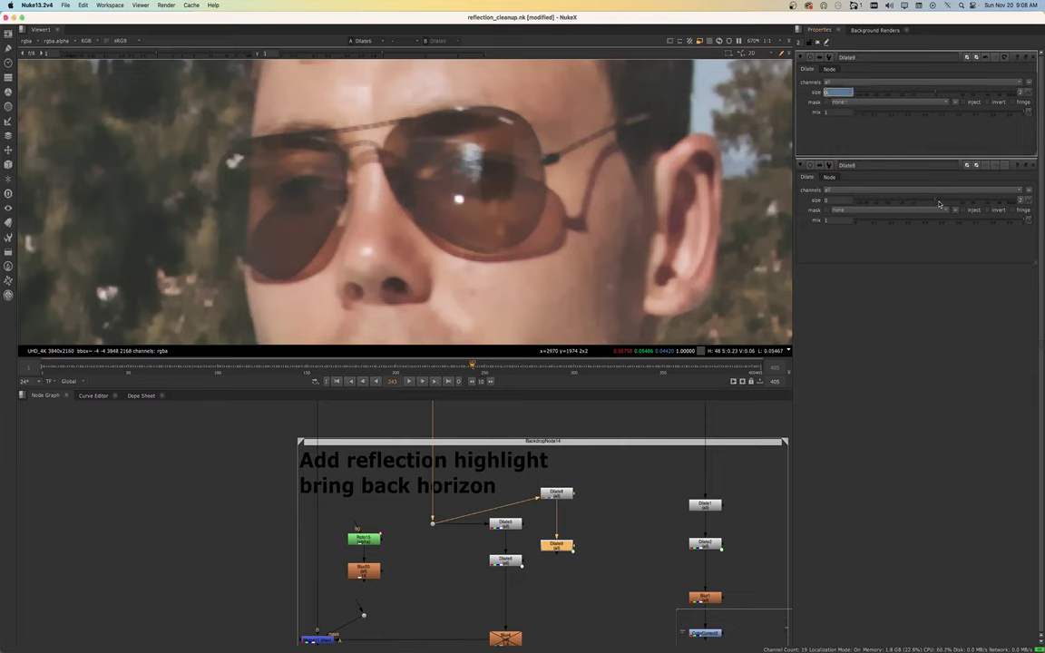
Vary Dilate8's size in both directions to test the inverse link with Dilate9, ending at 0.02
{"action": "left_click", "coordinate": [939, 203]}
{"action": "left_click_drag", "start_coordinate": [941, 201], "coordinate": [897, 200]}
{"action": "left_click", "coordinate": [932, 200]}
{"action": "left_click_drag", "start_coordinate": [934, 201], "coordinate": [936, 202]}
Delete Dilate8 and Dilate9 together, accepting the loss of the linked expression
{"action": "left_click_drag", "start_coordinate": [526, 477], "coordinate": [596, 562]}
{"action": "key", "text": "Delete"}
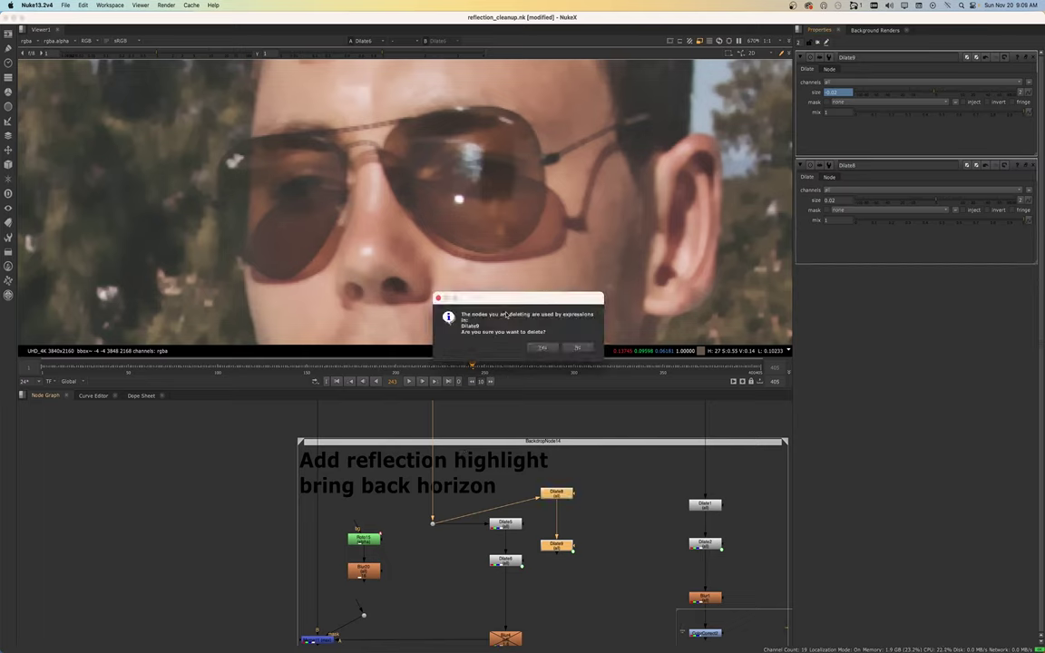
{"action": "left_click", "coordinate": [542, 348]}
View Dilate5 and Dilate6 in turn and select the dot feeding them to compare the highlights
{"action": "left_click", "coordinate": [508, 525]}
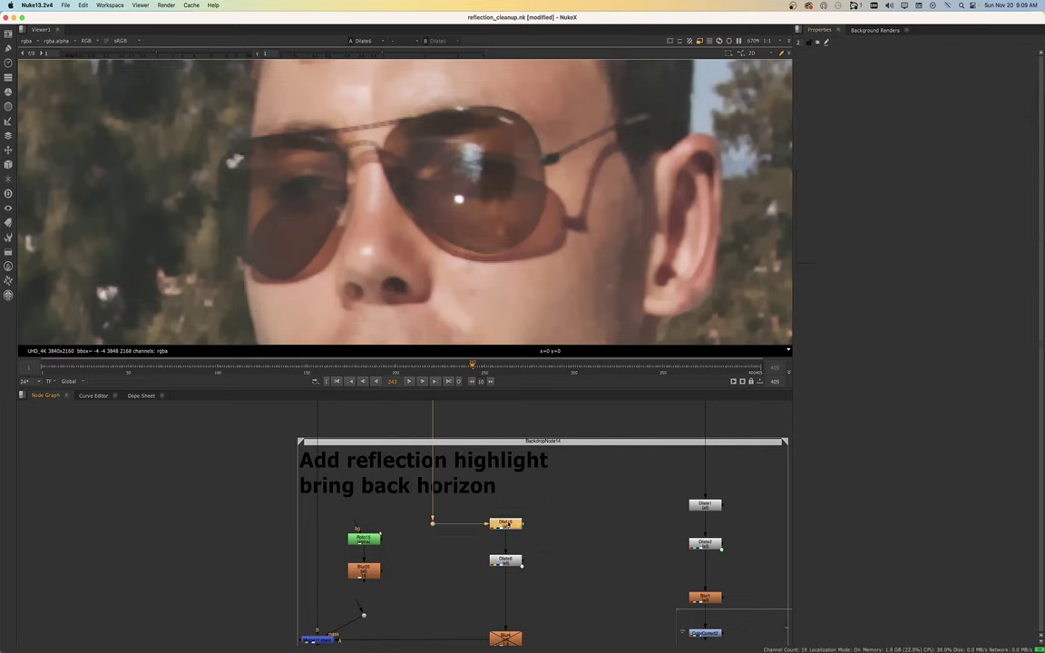
{"action": "key", "text": "1"}
{"action": "left_click", "coordinate": [505, 562]}
{"action": "key", "text": "1"}
{"action": "left_click_drag", "start_coordinate": [417, 516], "coordinate": [446, 537]}
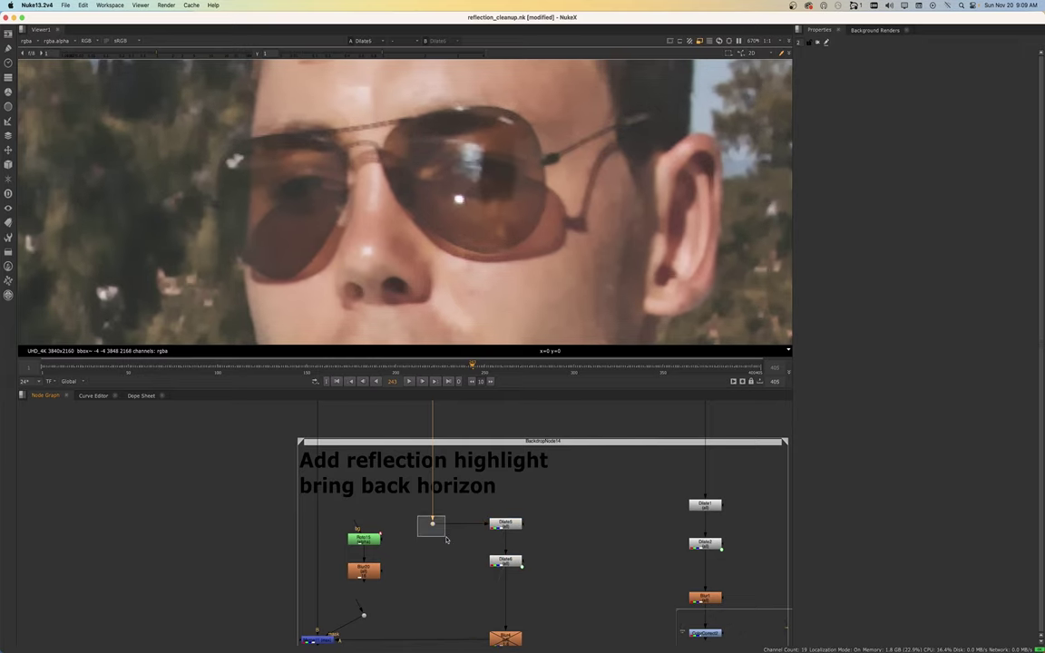
Set Dilate5's size to -13 to shrink the bright reflection on the lens
{"action": "left_click", "coordinate": [505, 525]}
{"action": "double_click", "coordinate": [505, 525]}
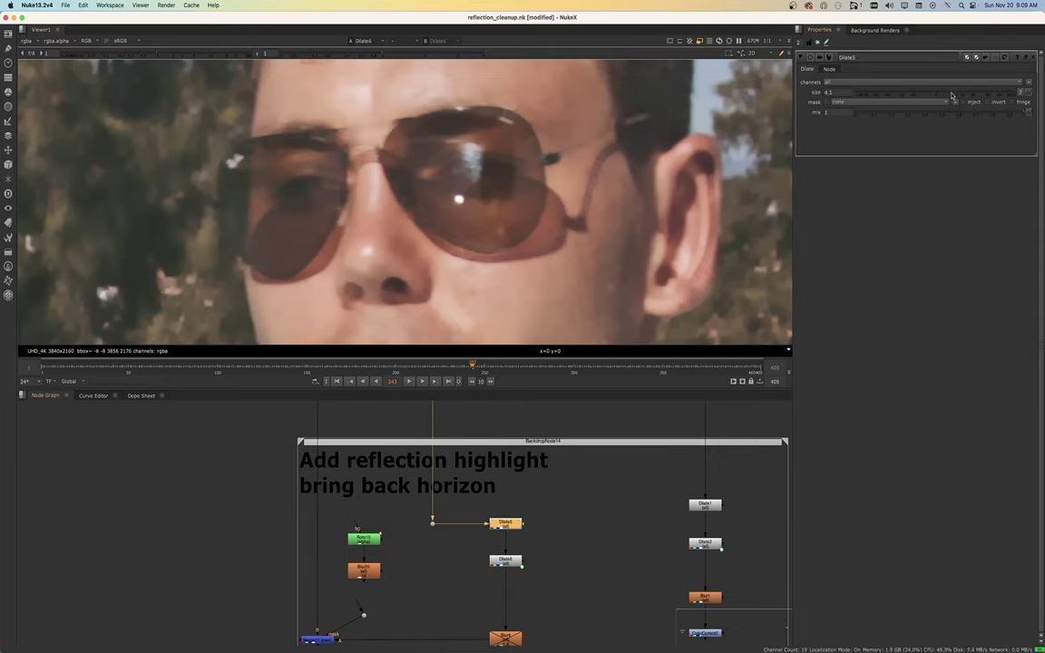
{"action": "left_click_drag", "start_coordinate": [946, 94], "coordinate": [909, 101]}
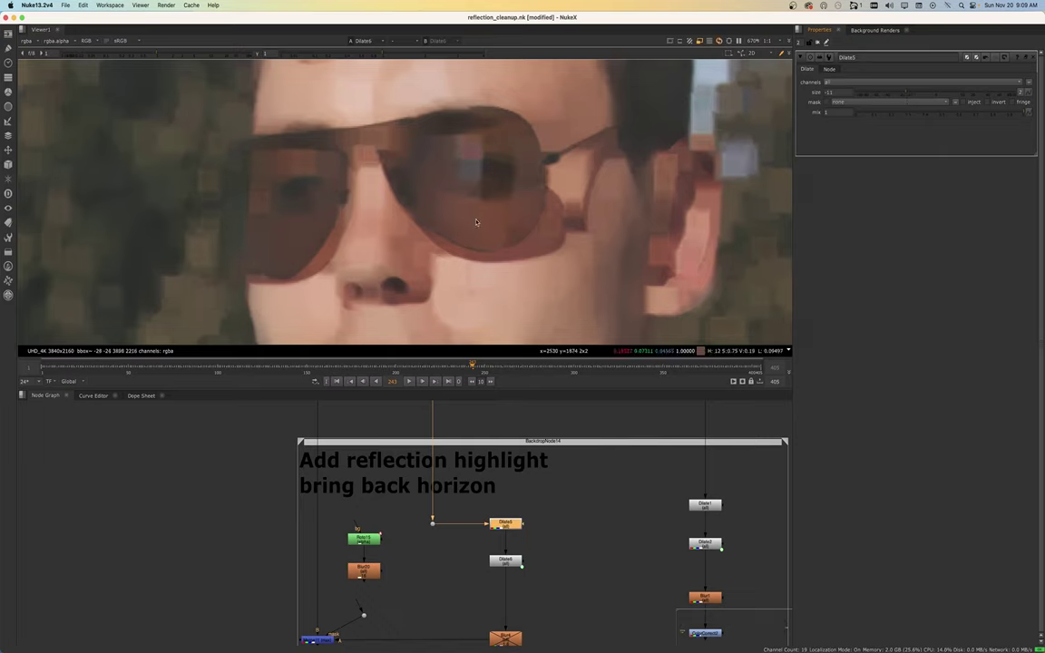
Enable Blur4 with a size of 19 and view the output of Merge11
{"action": "middle_click_drag", "start_coordinate": [476, 596], "coordinate": [478, 585]}
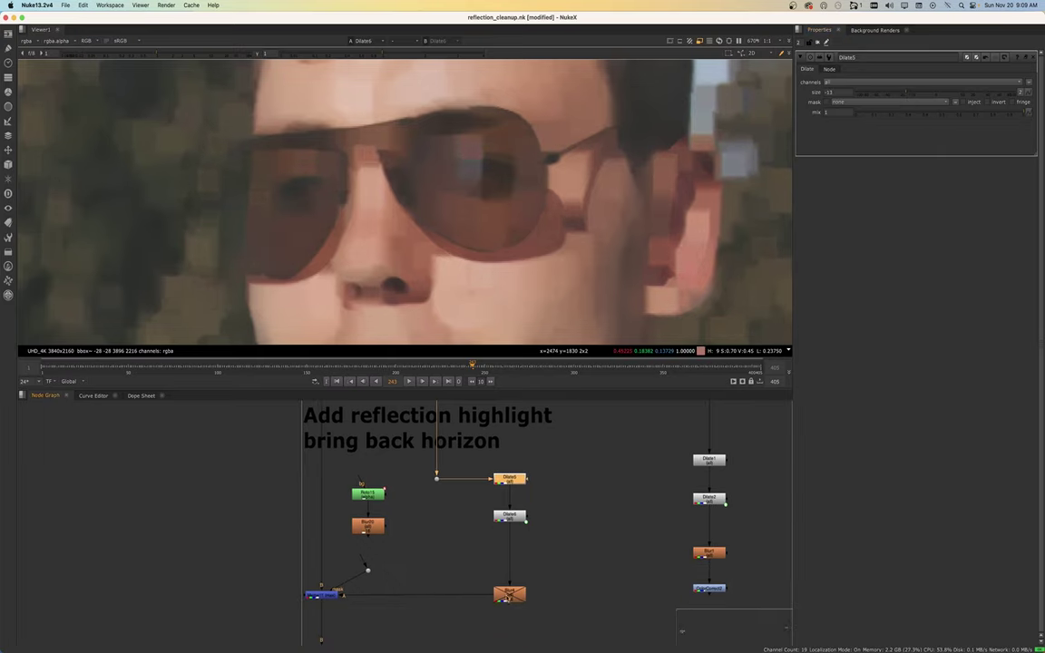
{"action": "left_click", "coordinate": [509, 596]}
{"action": "key", "text": "d"}
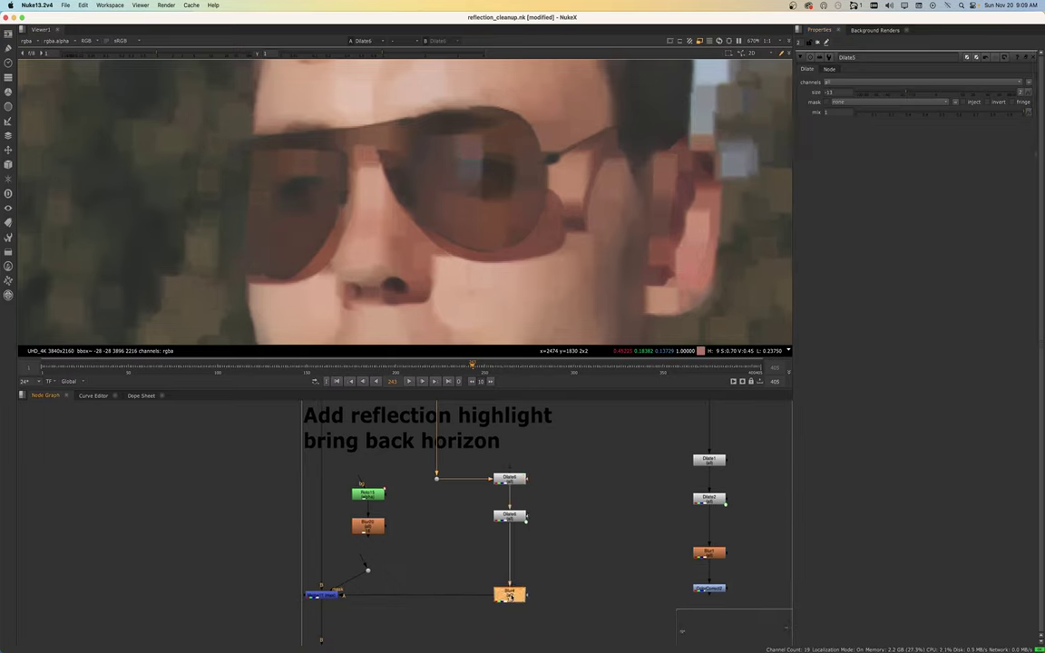
{"action": "double_click", "coordinate": [510, 594]}
{"action": "key", "text": "1"}
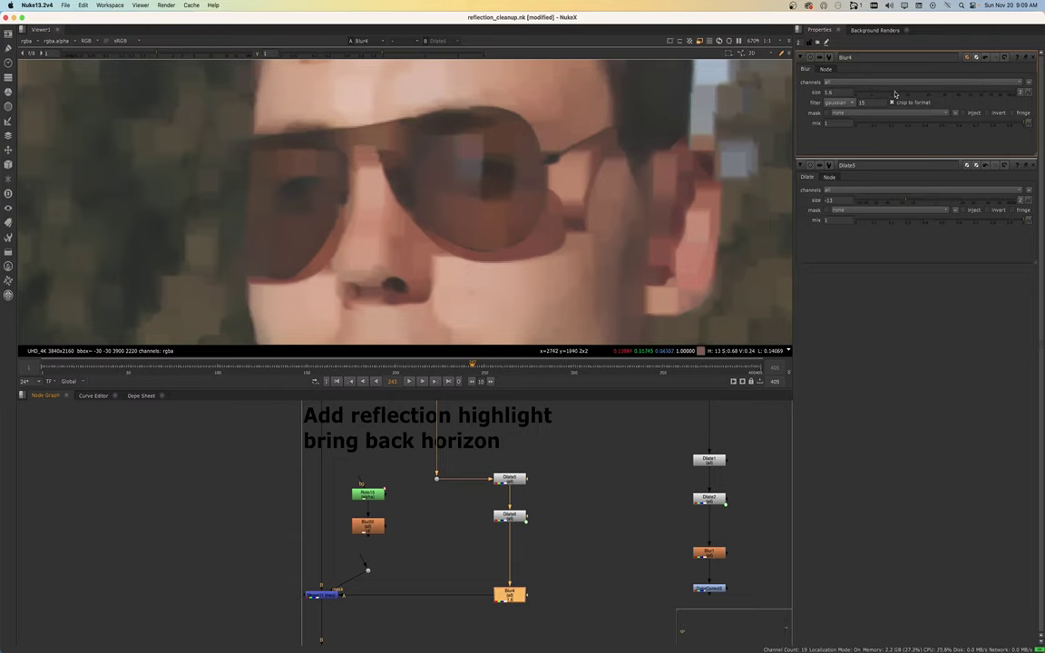
{"action": "left_click_drag", "start_coordinate": [896, 93], "coordinate": [925, 91]}
{"action": "left_click", "coordinate": [334, 595]}
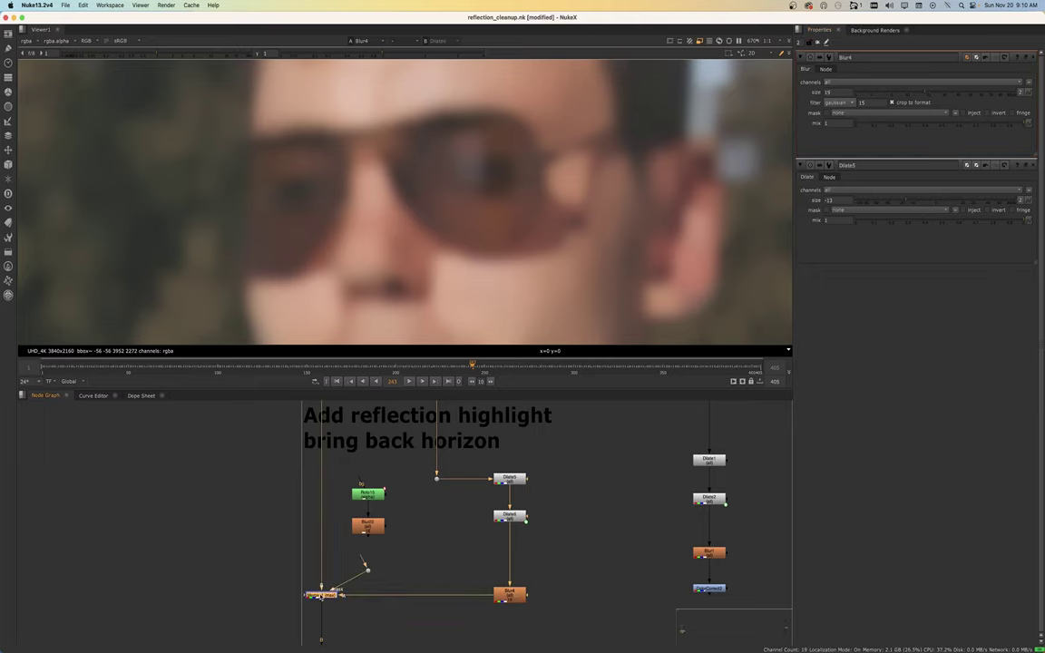
{"action": "key", "text": "1"}
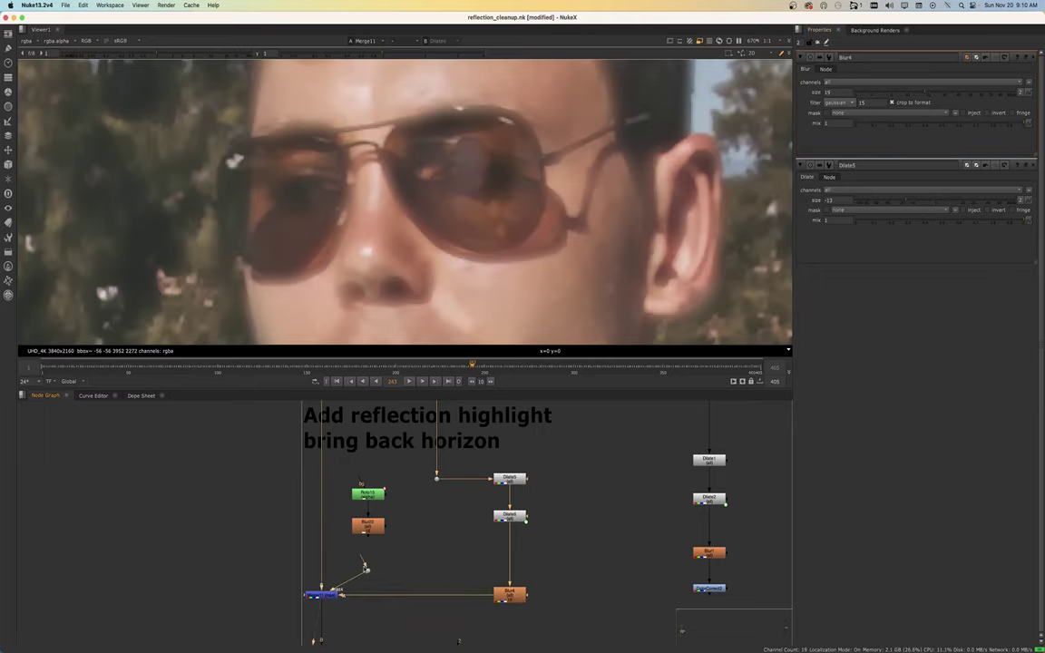
Open the highlight group's Roto15 and trace the graph upstream to inspect the Roto1 mask
{"action": "double_click", "coordinate": [368, 495]}
{"action": "scroll", "coordinate": [380, 529], "scroll_direction": "down", "scroll_amount": 3}
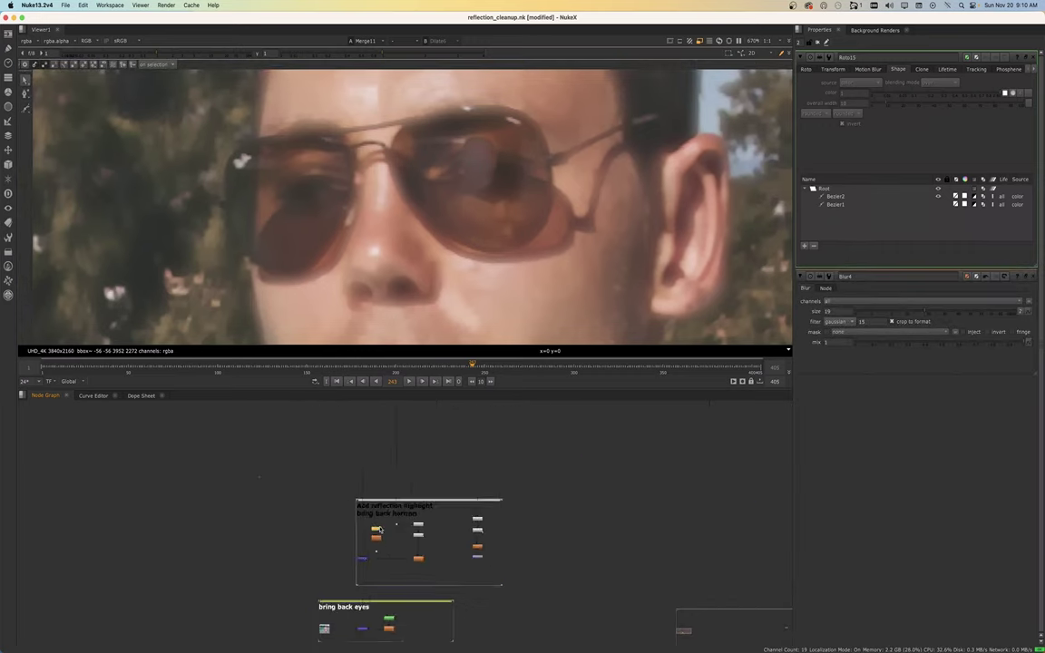
{"action": "scroll", "coordinate": [379, 529], "scroll_direction": "down", "scroll_amount": 3}
{"action": "scroll", "coordinate": [379, 434], "scroll_direction": "up", "scroll_amount": 6}
{"action": "middle_click_drag", "start_coordinate": [369, 606], "coordinate": [362, 565]}
{"action": "middle_click_drag", "start_coordinate": [366, 439], "coordinate": [376, 501]}
{"action": "key", "text": "Tab"}
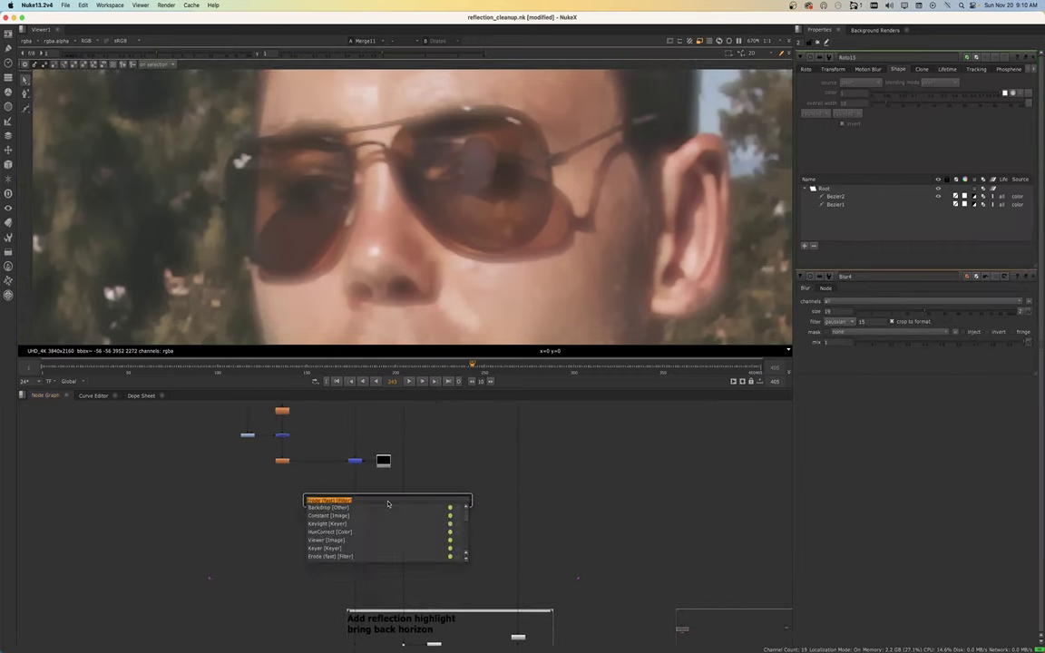
{"action": "left_click", "coordinate": [372, 584]}
{"action": "scroll", "coordinate": [371, 616], "scroll_direction": "down", "scroll_amount": 3}
{"action": "middle_click_drag", "start_coordinate": [371, 616], "coordinate": [369, 573]}
{"action": "scroll", "coordinate": [364, 494], "scroll_direction": "up", "scroll_amount": 3}
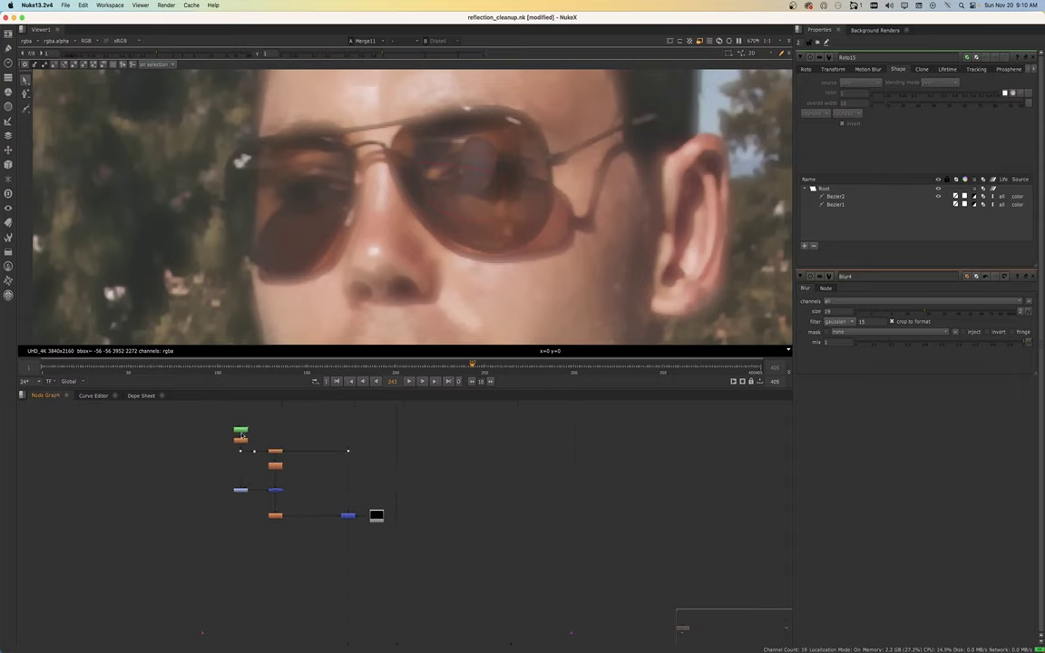
{"action": "double_click", "coordinate": [241, 436]}
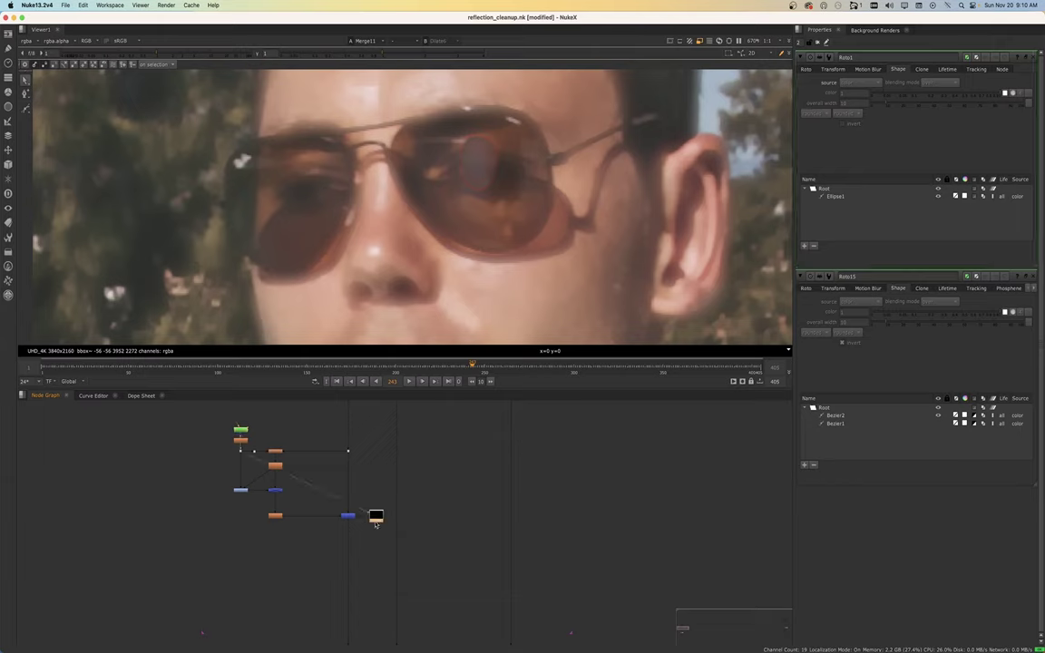
Add a PostageStamp node fed by the existing postage stamp beside the upstream merge
{"action": "key", "text": "Tab"}
{"action": "type", "text": "posi"}
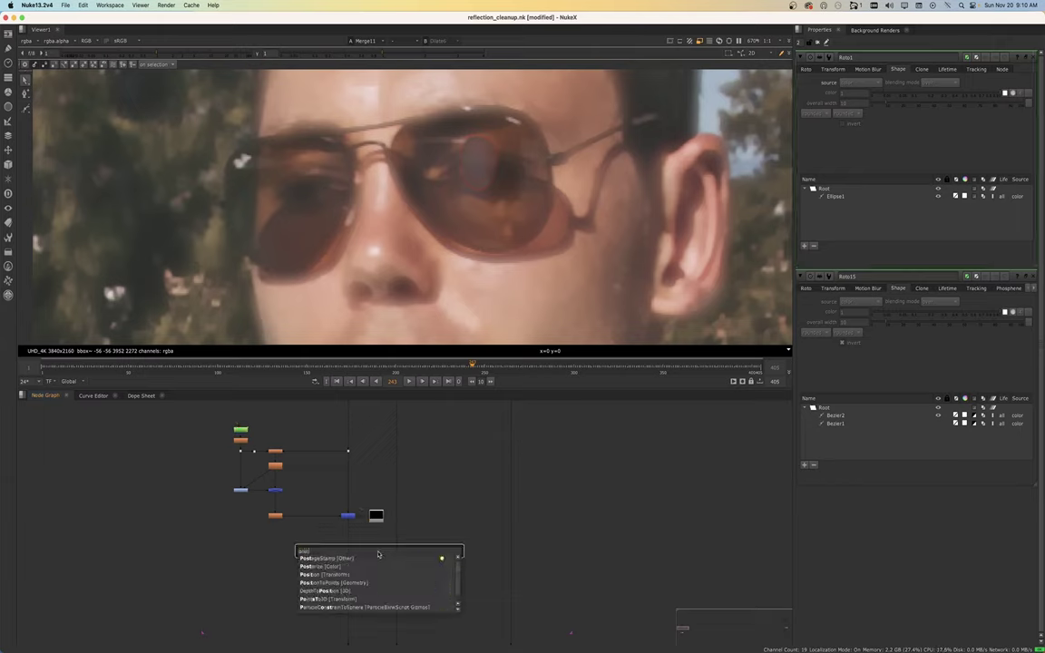
{"action": "key", "text": "Return"}
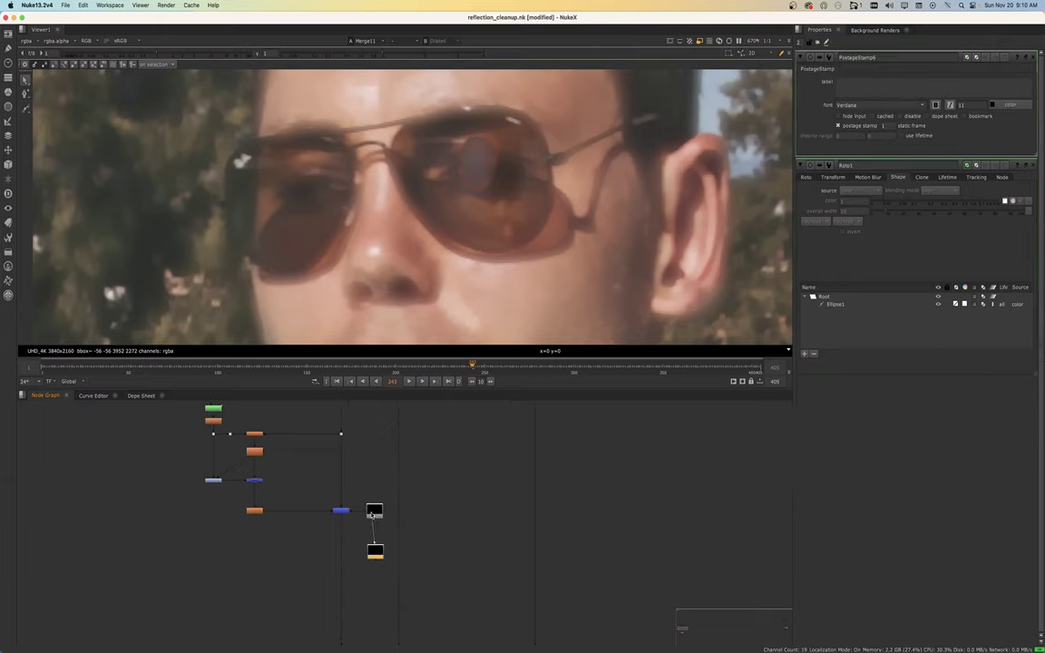
Move the new postage stamp into the reflection highlight group above the merge's mask dot, hide its input, and close all node properties
{"action": "scroll", "coordinate": [382, 557], "scroll_direction": "down", "scroll_amount": 3}
{"action": "middle_click_drag", "start_coordinate": [382, 579], "coordinate": [389, 481]}
{"action": "left_click_drag", "start_coordinate": [387, 458], "coordinate": [390, 561]}
{"action": "scroll", "coordinate": [387, 560], "scroll_direction": "up", "scroll_amount": 3}
{"action": "scroll", "coordinate": [385, 560], "scroll_direction": "up", "scroll_amount": 2}
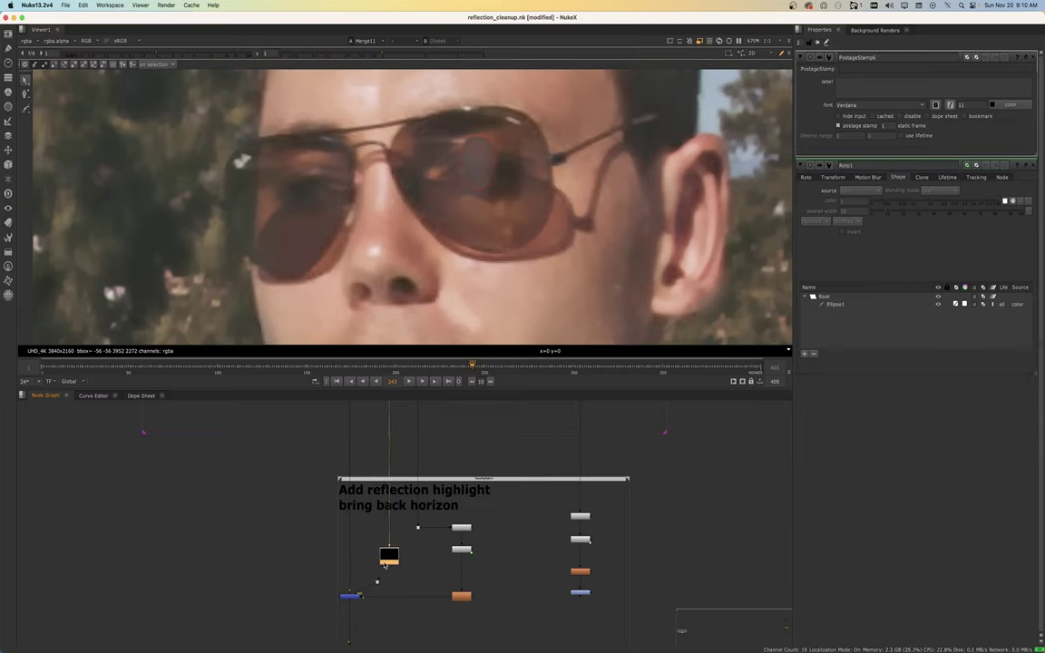
{"action": "left_click", "coordinate": [840, 118]}
{"action": "left_click", "coordinate": [818, 42]}
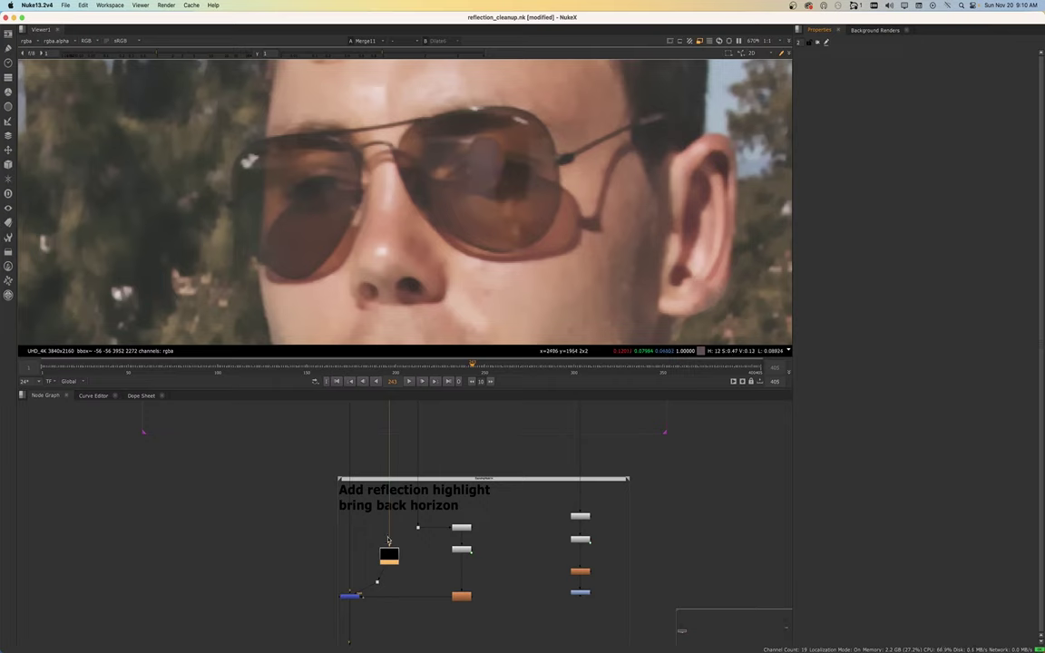
Nudge the postage stamp closer to the merge's mask dot, then view Merge10's output and examine the lens reflection
{"action": "left_click_drag", "start_coordinate": [393, 562], "coordinate": [385, 557]}
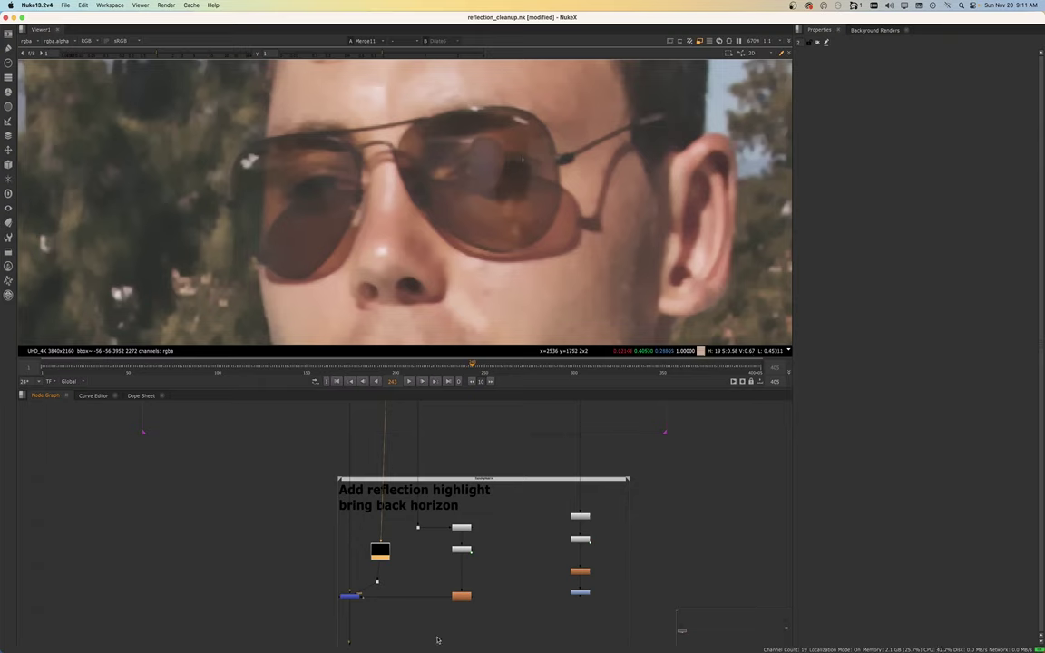
{"action": "left_click", "coordinate": [358, 597]}
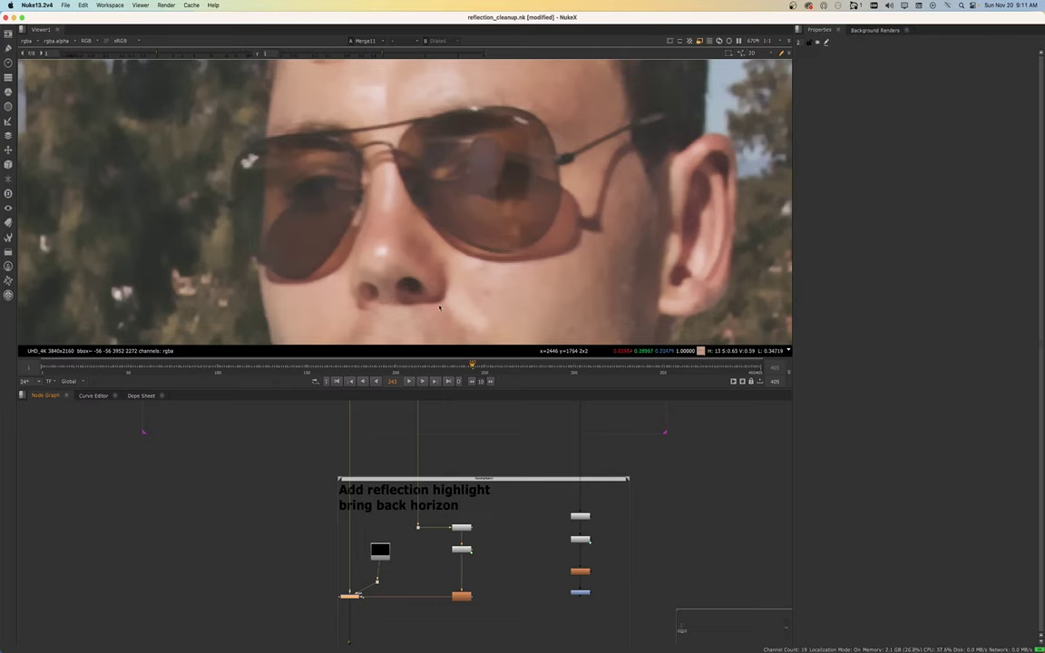
{"action": "scroll", "coordinate": [361, 596], "scroll_direction": "down", "scroll_amount": 10}
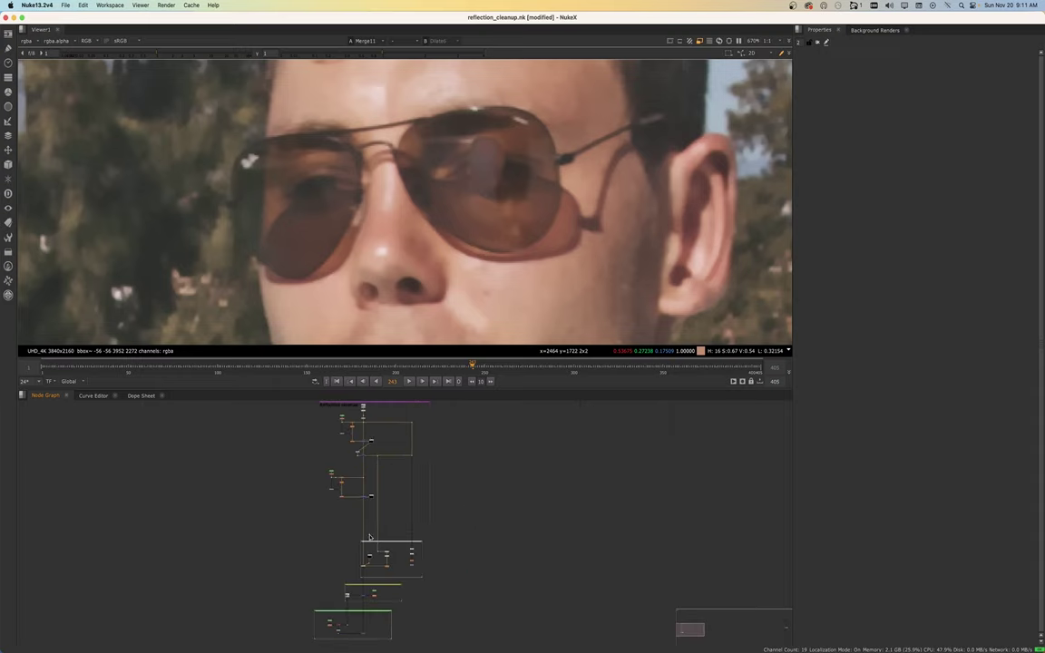
{"action": "middle_click_drag", "start_coordinate": [365, 434], "coordinate": [362, 470]}
{"action": "scroll", "coordinate": [360, 466], "scroll_direction": "up", "scroll_amount": 6}
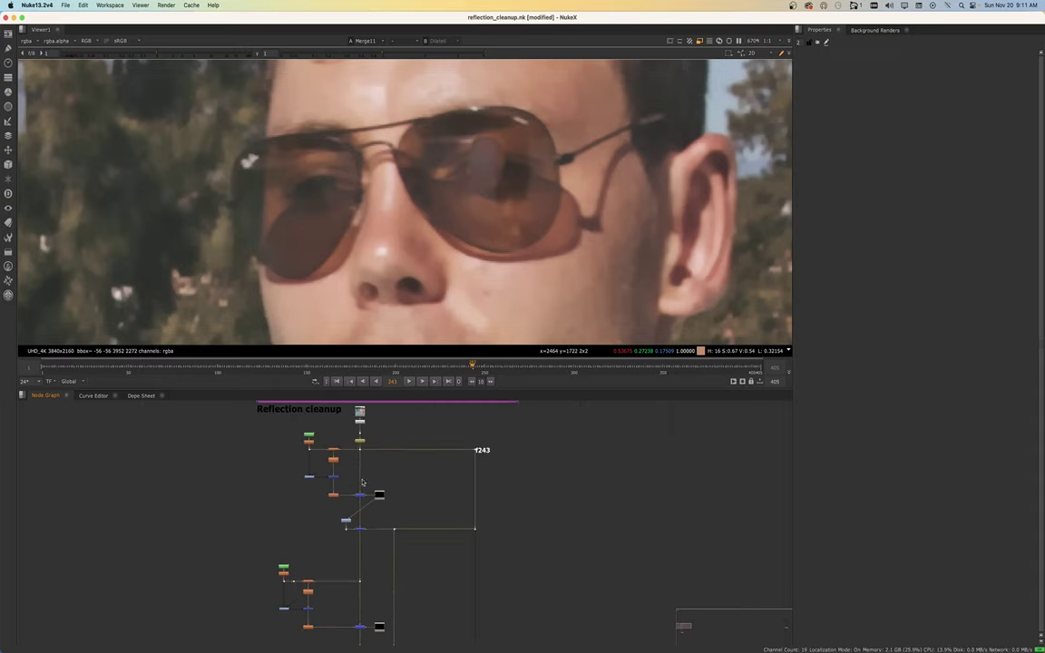
{"action": "left_click", "coordinate": [362, 532]}
{"action": "key", "text": "1"}
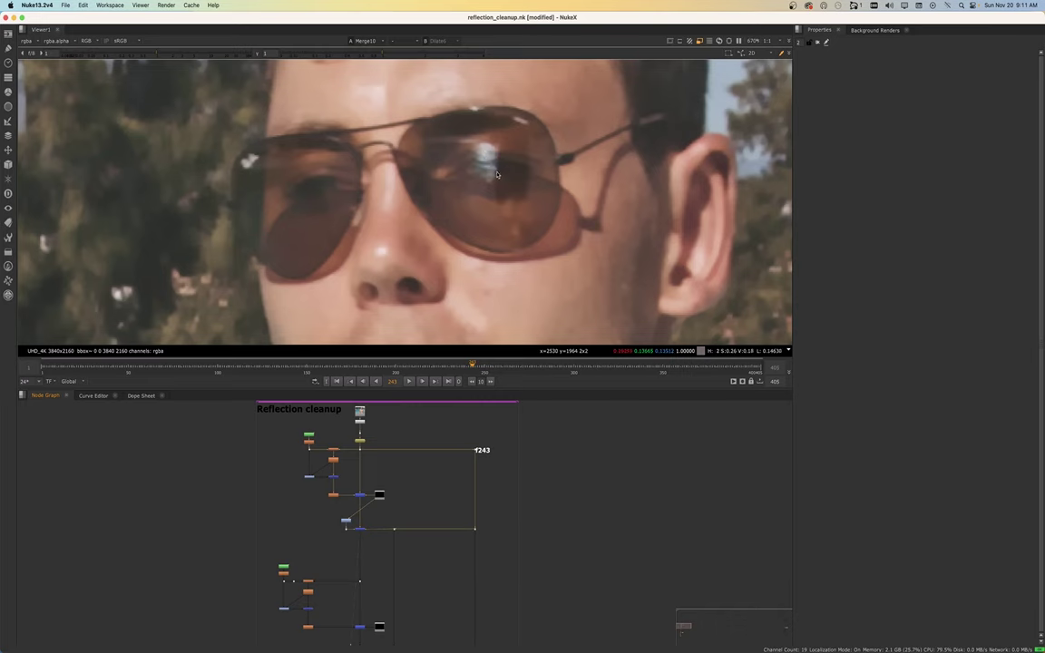
{"action": "scroll", "coordinate": [497, 174], "scroll_direction": "down", "scroll_amount": 5}
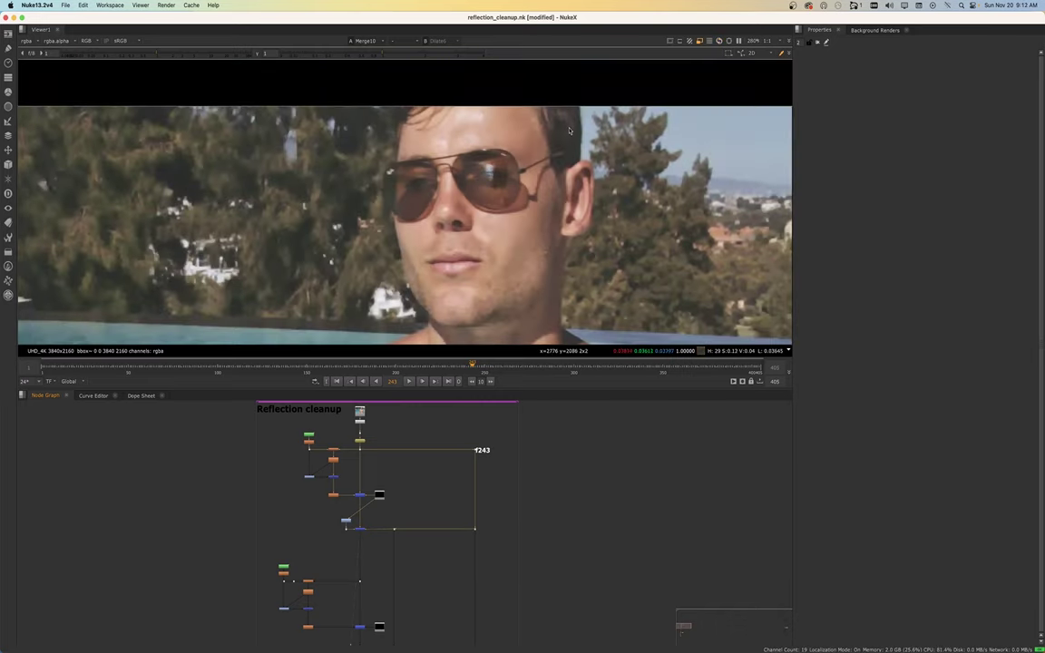
{"action": "scroll", "coordinate": [485, 189], "scroll_direction": "up", "scroll_amount": 2}
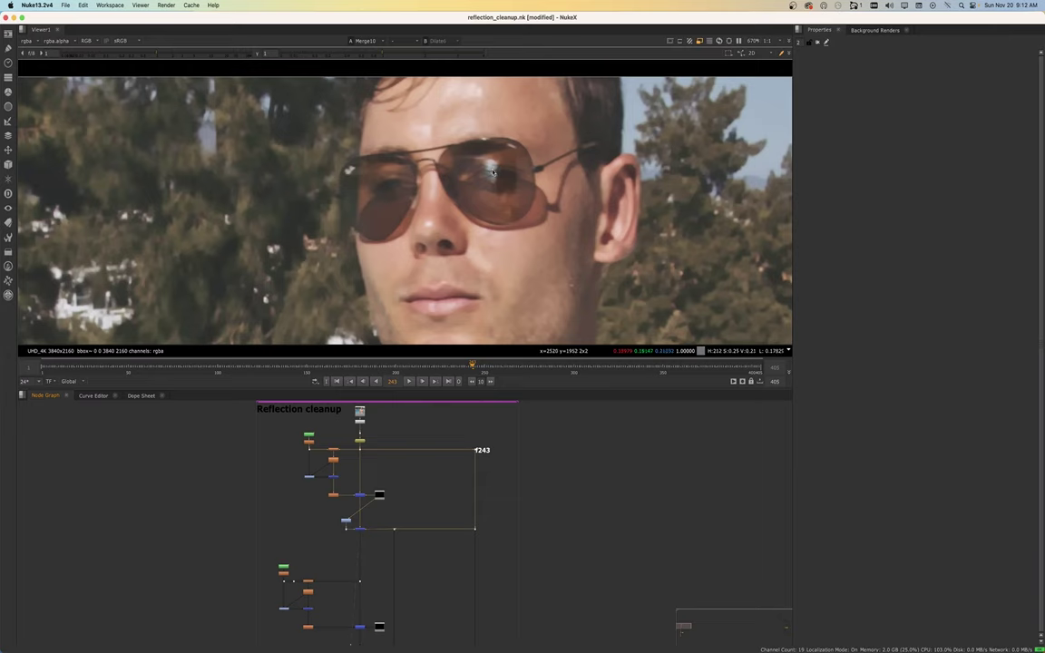
{"action": "scroll", "coordinate": [493, 172], "scroll_direction": "up", "scroll_amount": 2}
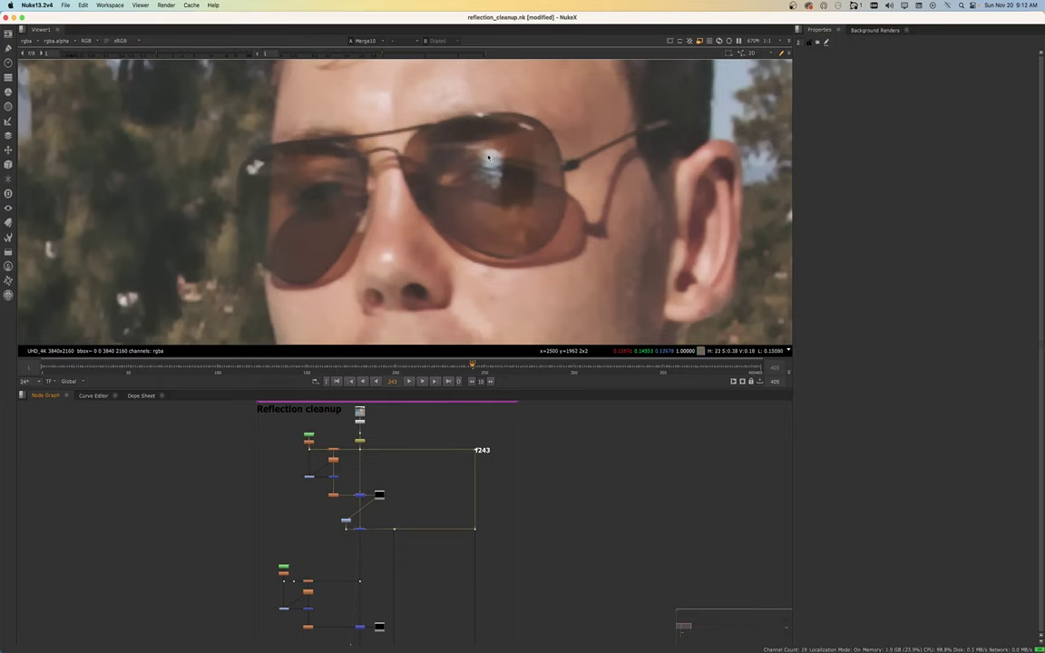
View the output of Median2 in the second patch and open its properties
{"action": "middle_click_drag", "start_coordinate": [329, 587], "coordinate": [336, 534]}
{"action": "scroll", "coordinate": [318, 529], "scroll_direction": "up", "scroll_amount": 4}
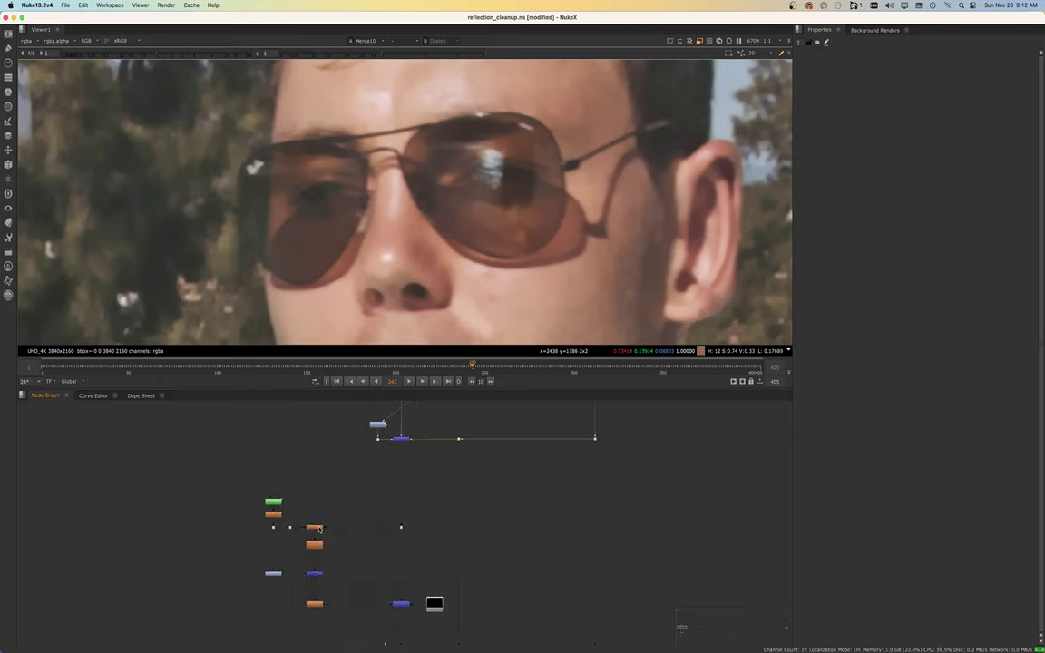
{"action": "left_click", "coordinate": [315, 530]}
{"action": "key", "text": "1"}
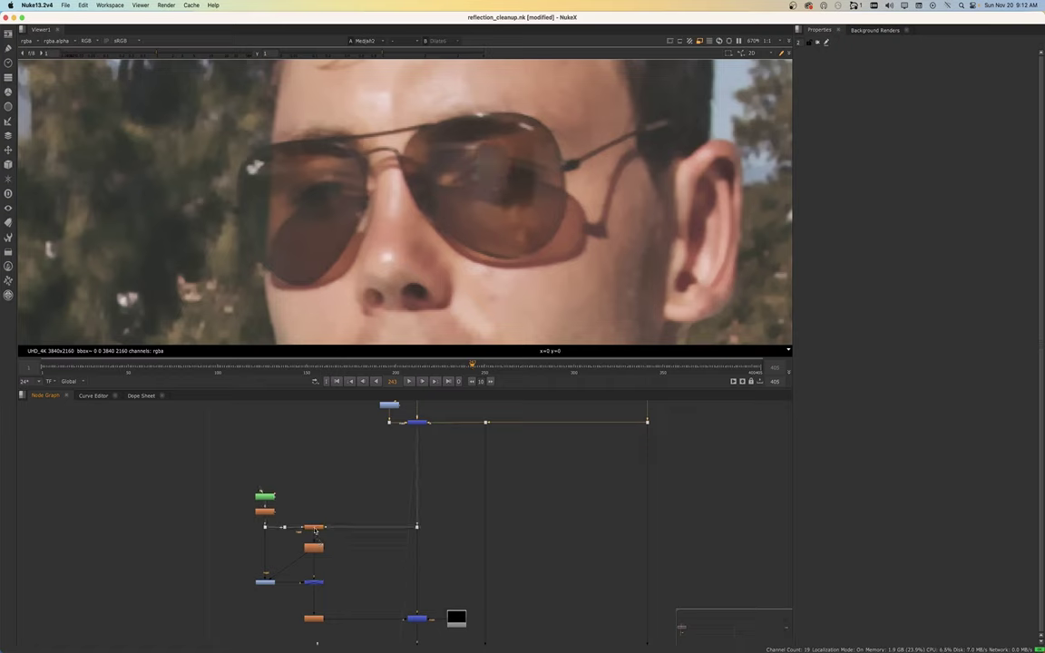
{"action": "double_click", "coordinate": [315, 531]}
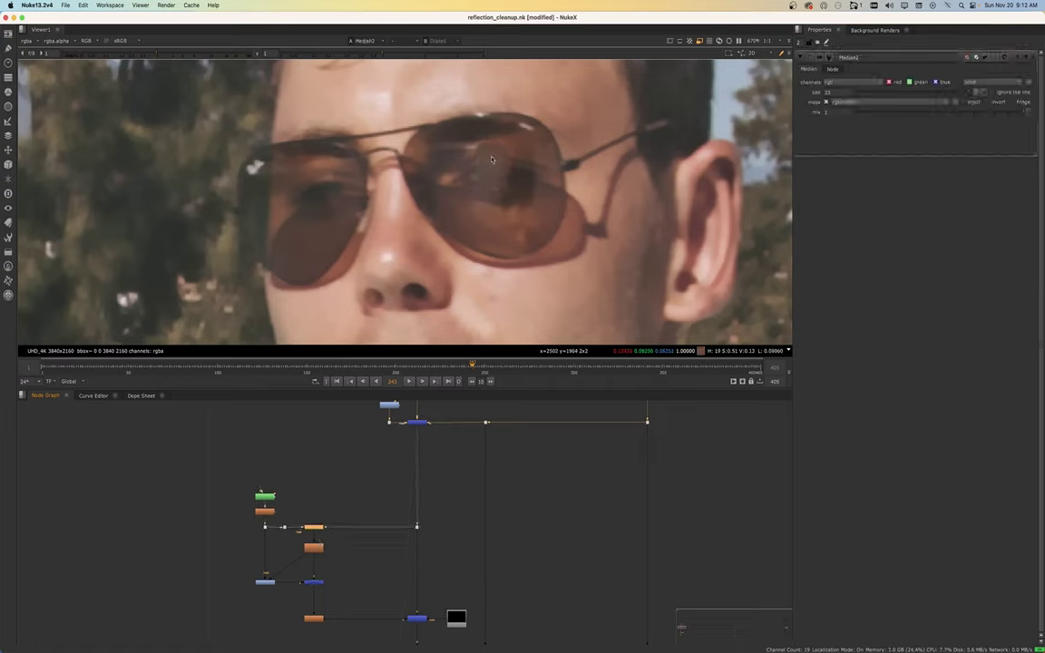
View the output of Keymix2, then that of Merge11 in the reflection highlight group
{"action": "middle_click_drag", "start_coordinate": [415, 620], "coordinate": [393, 555]}
{"action": "left_click", "coordinate": [394, 555]}
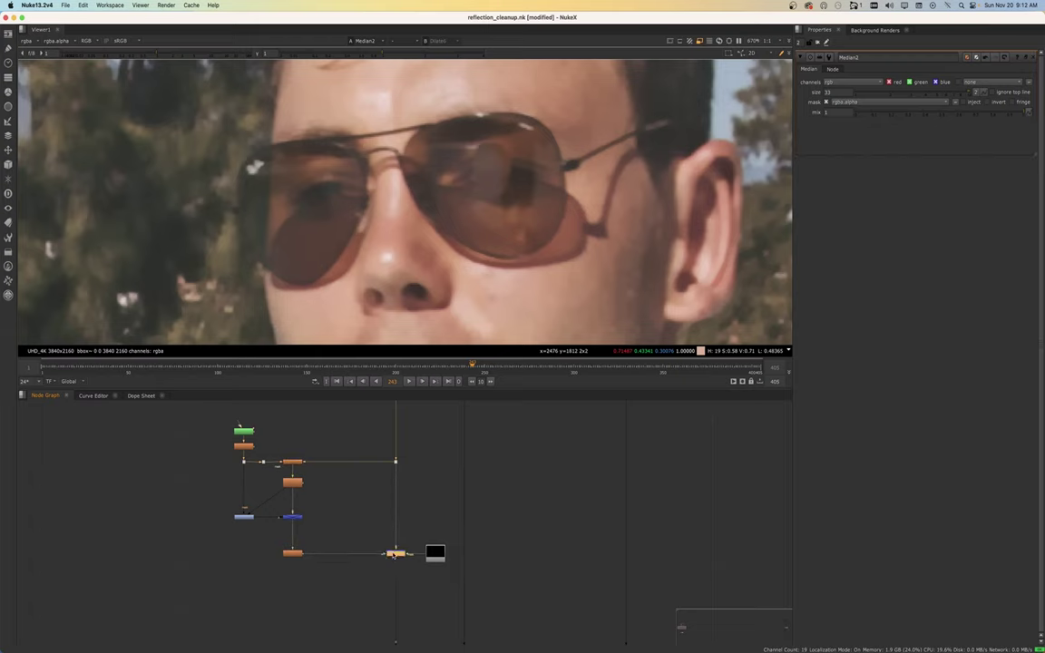
{"action": "key", "text": "1"}
{"action": "scroll", "coordinate": [394, 556], "scroll_direction": "down", "scroll_amount": 4}
{"action": "middle_click_drag", "start_coordinate": [392, 601], "coordinate": [383, 450]}
{"action": "scroll", "coordinate": [384, 566], "scroll_direction": "up", "scroll_amount": 3}
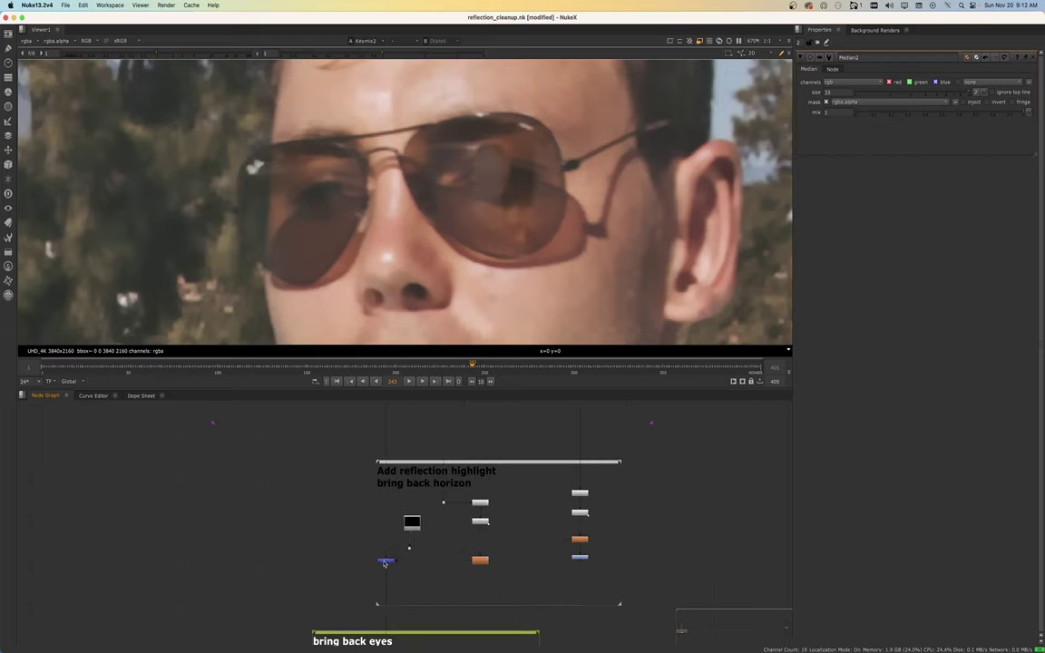
{"action": "left_click", "coordinate": [385, 564]}
{"action": "key", "text": "1"}
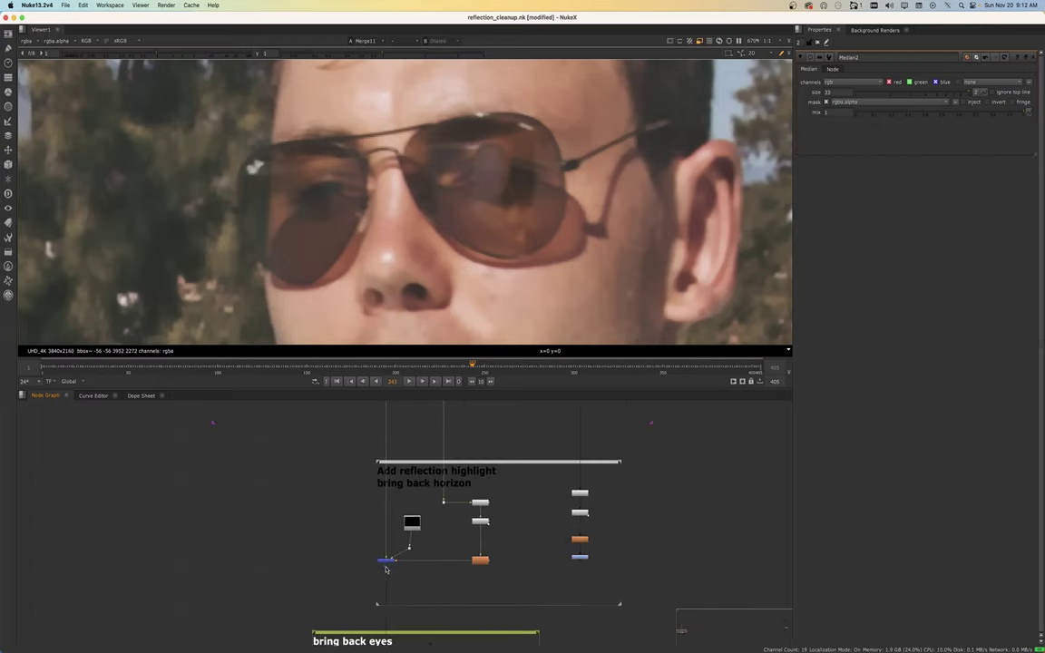
Move the postage stamp slightly higher above the mask dot in the reflection highlight group
{"action": "middle_click_drag", "start_coordinate": [386, 569], "coordinate": [369, 518]}
{"action": "scroll", "coordinate": [454, 509], "scroll_direction": "up", "scroll_amount": 3}
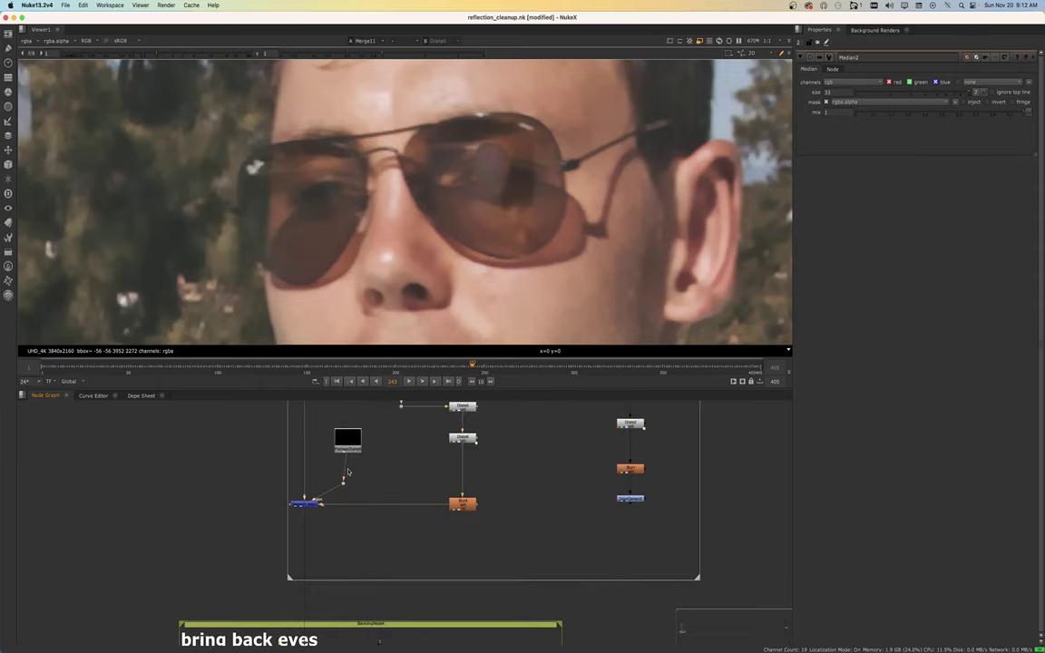
{"action": "left_click_drag", "start_coordinate": [346, 445], "coordinate": [342, 426]}
Inspect the "bring back eyes" group and examine the cleaned-up lens at close range
{"action": "scroll", "coordinate": [317, 514], "scroll_direction": "down", "scroll_amount": 3}
{"action": "middle_click_drag", "start_coordinate": [322, 592], "coordinate": [326, 519]}
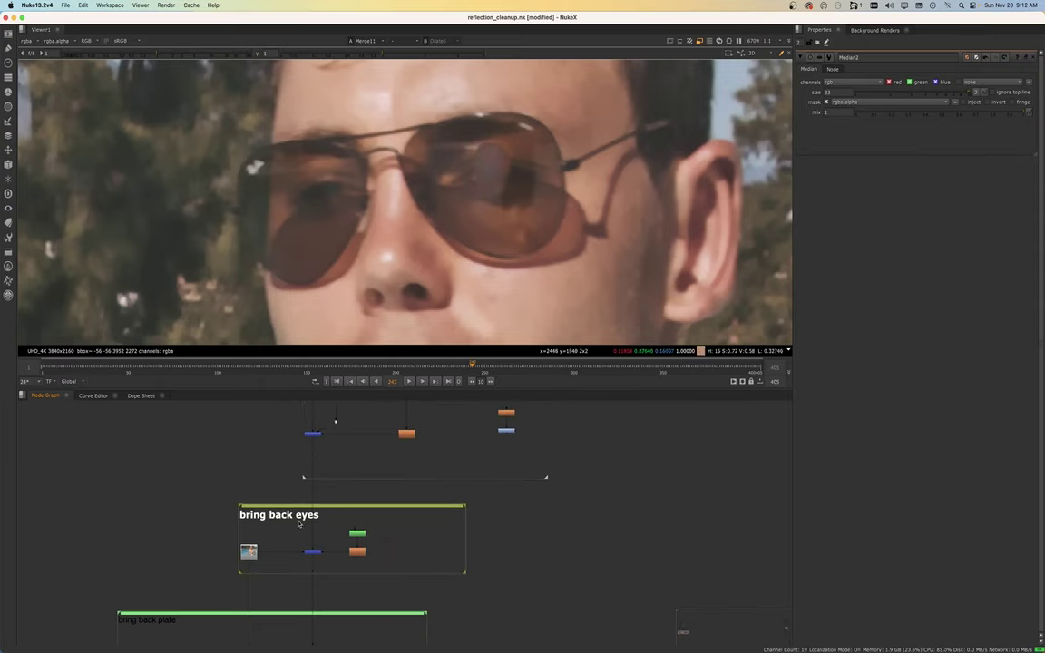
{"action": "scroll", "coordinate": [309, 543], "scroll_direction": "up", "scroll_amount": 2}
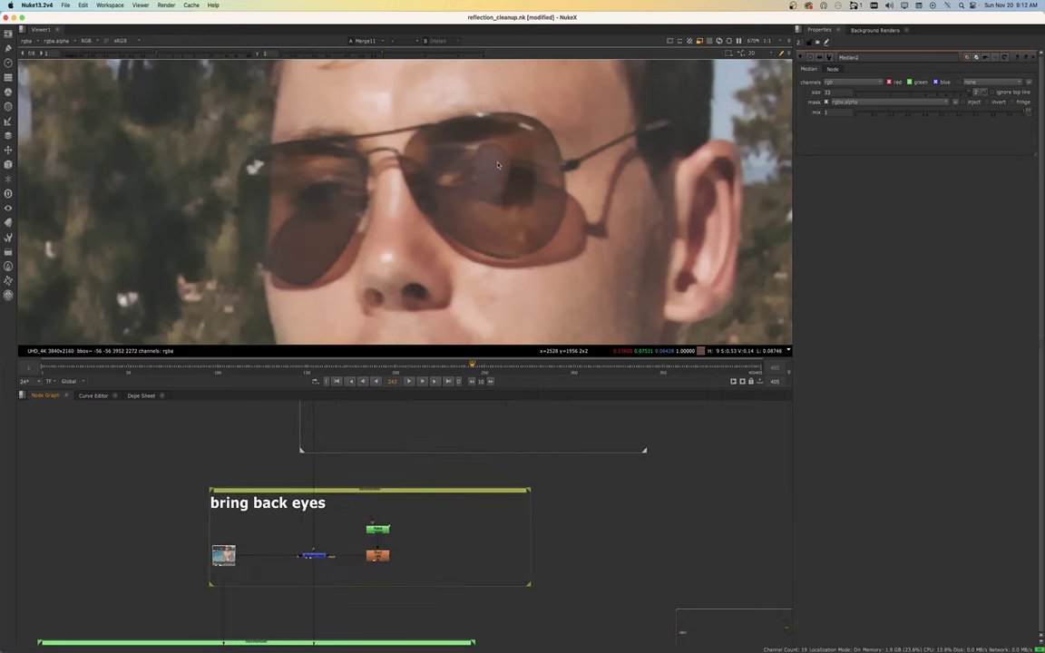
{"action": "scroll", "coordinate": [496, 168], "scroll_direction": "up", "scroll_amount": 2}
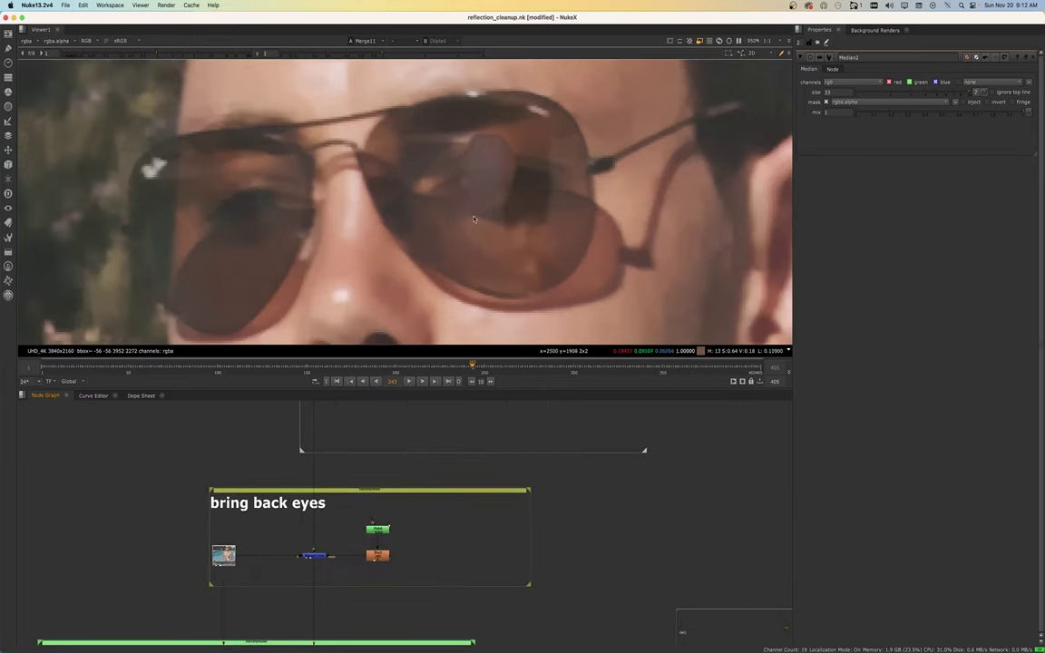
{"action": "left_click_drag", "start_coordinate": [430, 205], "coordinate": [503, 264]}
Trace the graph back upstream past the highlight group and view the output of Merge10
{"action": "scroll", "coordinate": [316, 517], "scroll_direction": "down", "scroll_amount": 3}
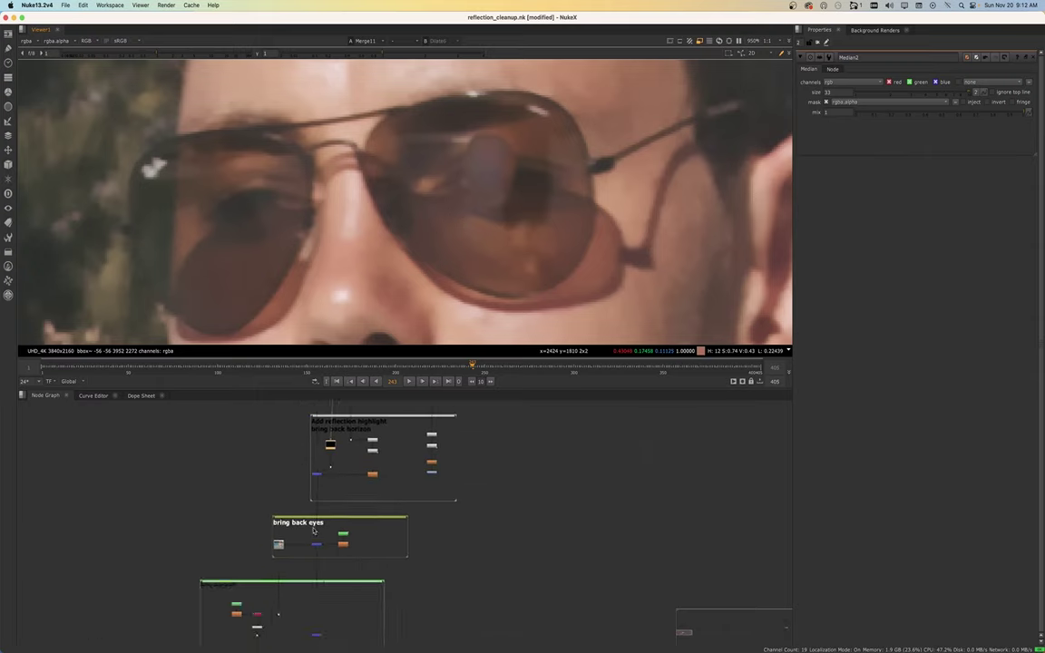
{"action": "scroll", "coordinate": [316, 516], "scroll_direction": "up", "scroll_amount": 2}
{"action": "middle_click_drag", "start_coordinate": [319, 443], "coordinate": [317, 518]}
{"action": "scroll", "coordinate": [322, 461], "scroll_direction": "down", "scroll_amount": 1}
{"action": "middle_click_drag", "start_coordinate": [319, 418], "coordinate": [310, 470]}
{"action": "scroll", "coordinate": [310, 470], "scroll_direction": "up", "scroll_amount": 3}
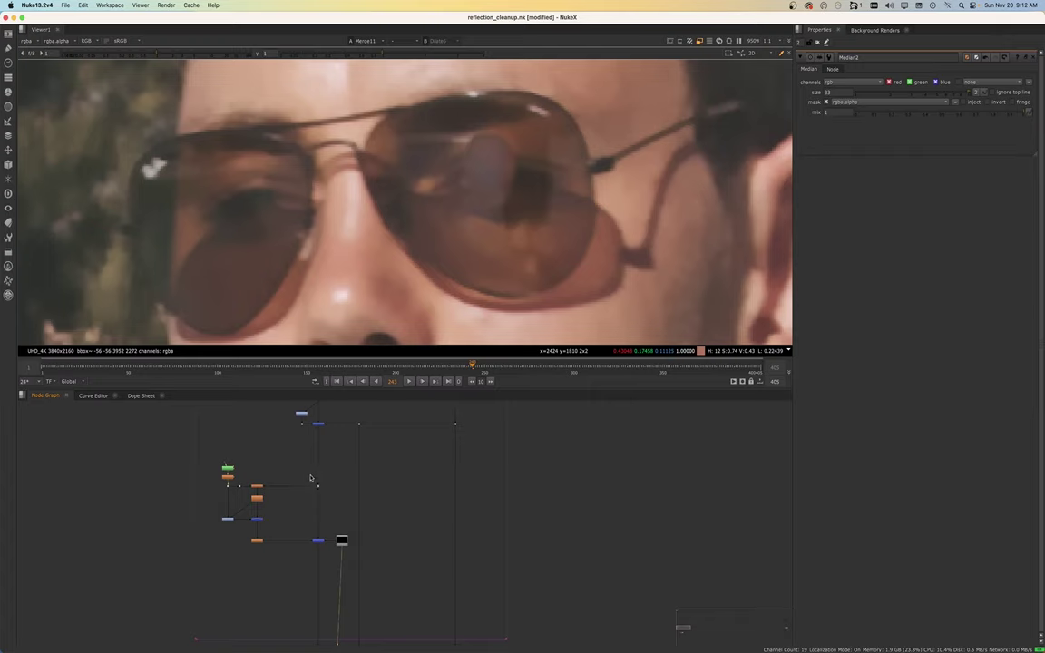
{"action": "left_click", "coordinate": [317, 423]}
{"action": "key", "text": "1"}
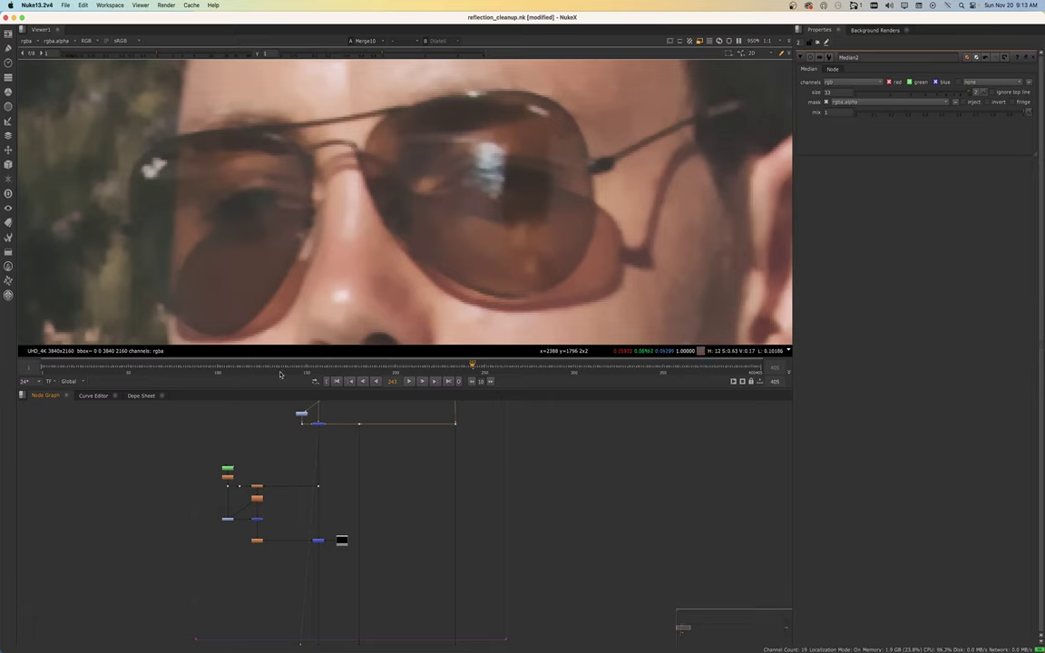
View Median2 in the second cleanup patch and set its size to 13
{"action": "middle_click_drag", "start_coordinate": [281, 444], "coordinate": [269, 480]}
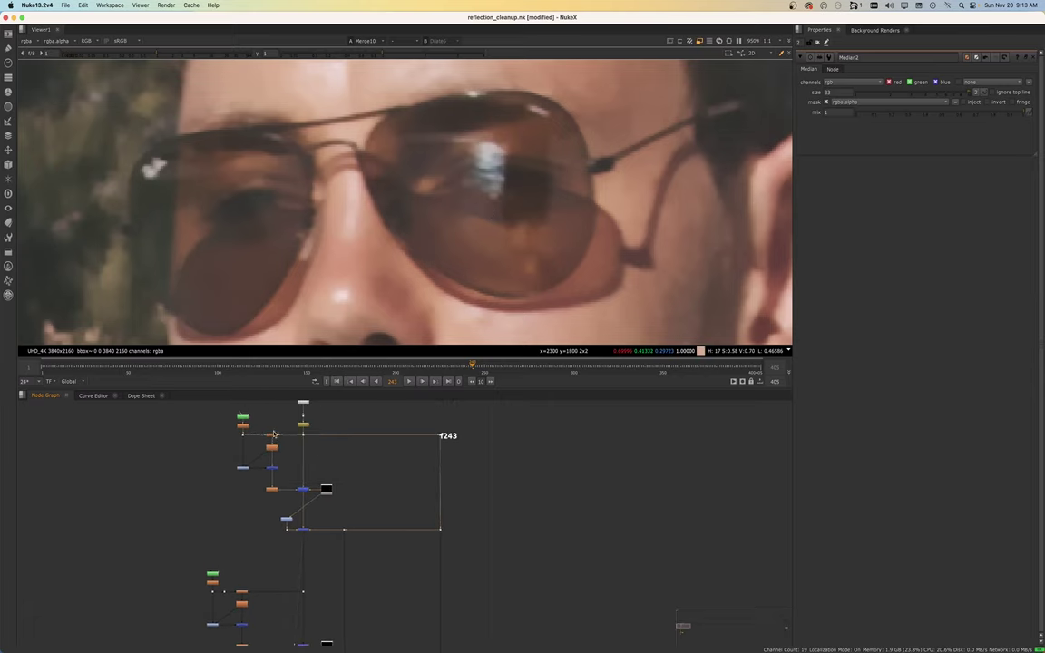
{"action": "scroll", "coordinate": [268, 448], "scroll_direction": "up", "scroll_amount": 3}
{"action": "middle_click_drag", "start_coordinate": [236, 549], "coordinate": [241, 429]}
{"action": "scroll", "coordinate": [241, 541], "scroll_direction": "up", "scroll_amount": 3}
{"action": "left_click", "coordinate": [229, 540]}
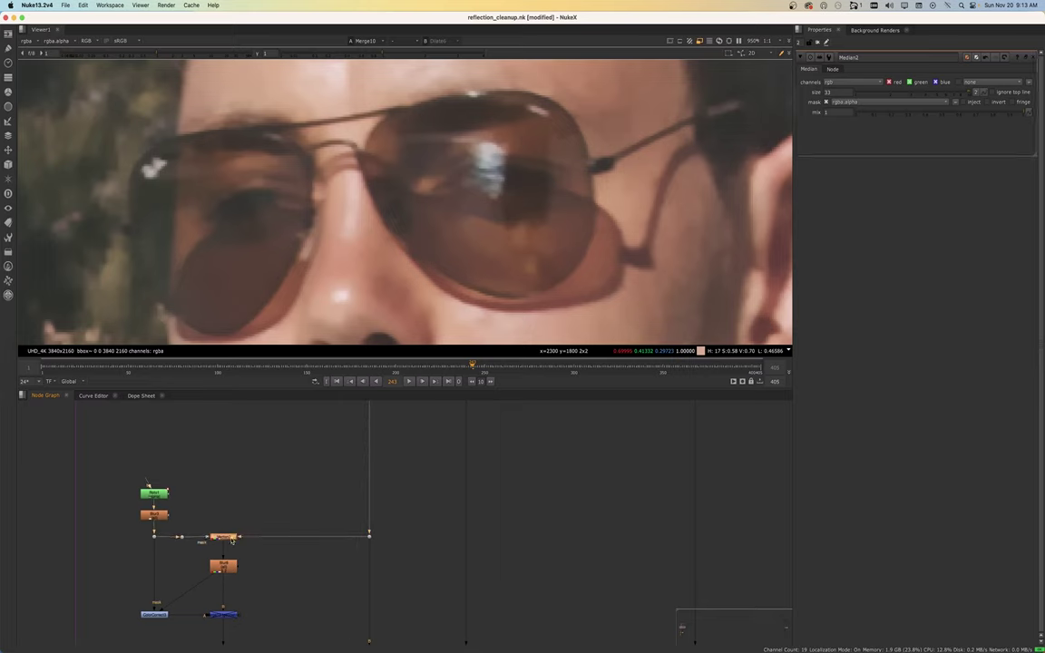
{"action": "key", "text": "1"}
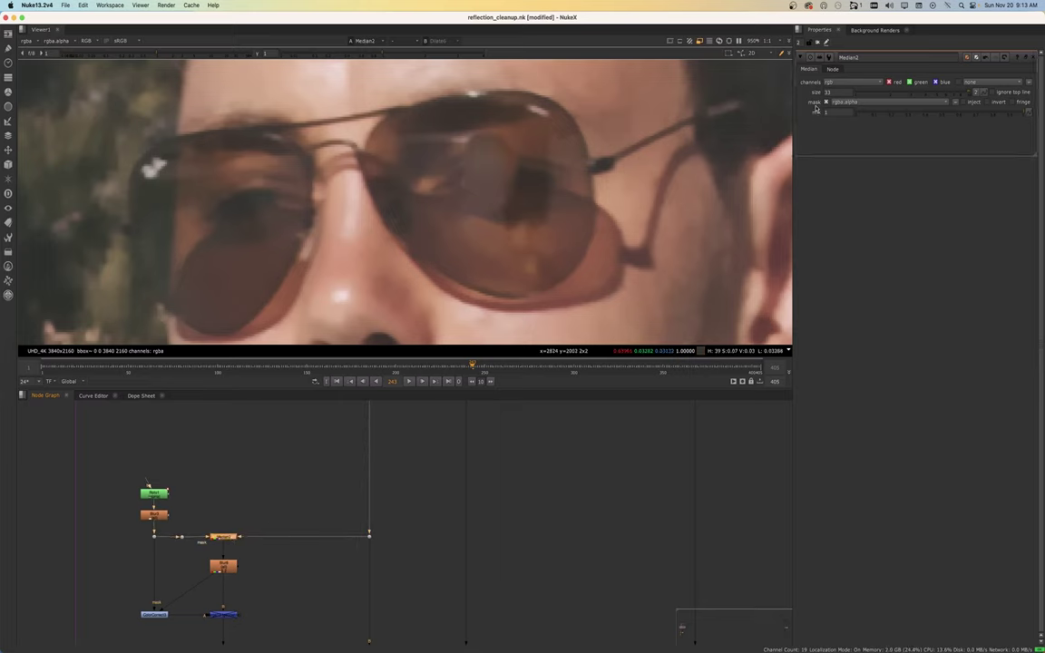
{"action": "double_click", "coordinate": [828, 94]}
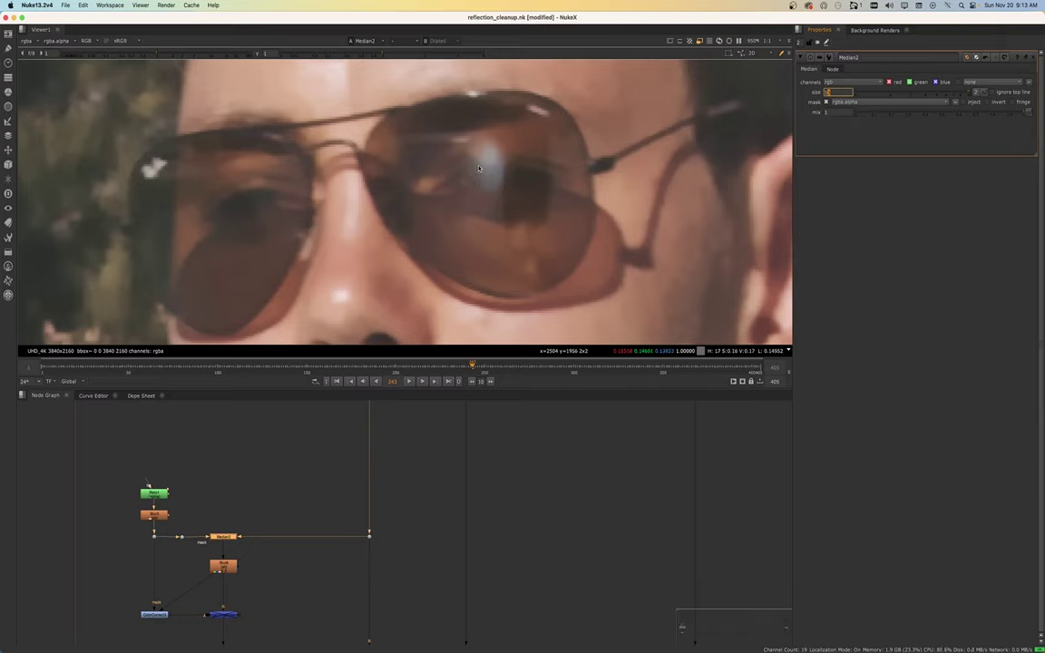
Open Blur3 beneath the patch's roto mask and set its size to 12.6
{"action": "left_click", "coordinate": [154, 516]}
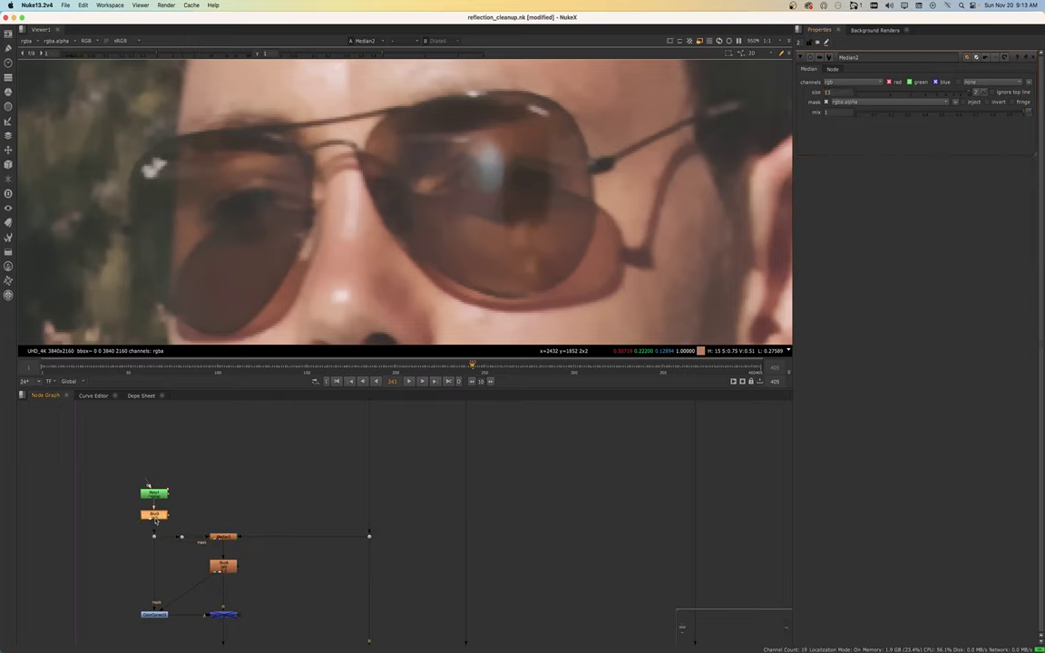
{"action": "double_click", "coordinate": [154, 516]}
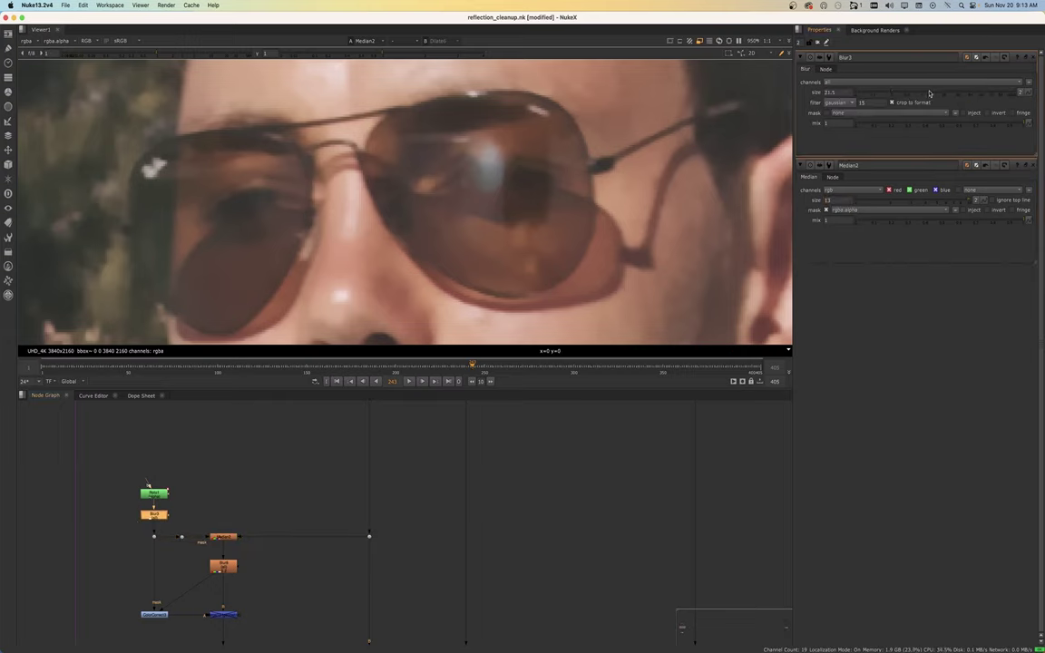
{"action": "left_click_drag", "start_coordinate": [914, 92], "coordinate": [892, 92]}
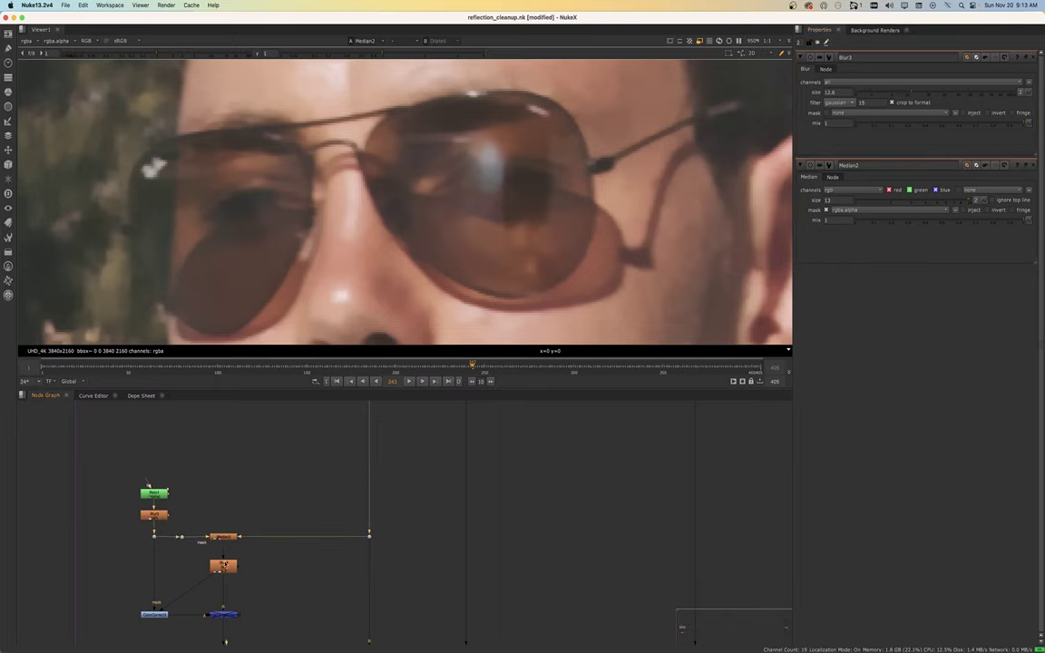
View the Blur node directly below Median2 and set its size to 2.9
{"action": "left_click", "coordinate": [230, 568]}
{"action": "key", "text": "1"}
{"action": "double_click", "coordinate": [227, 567]}
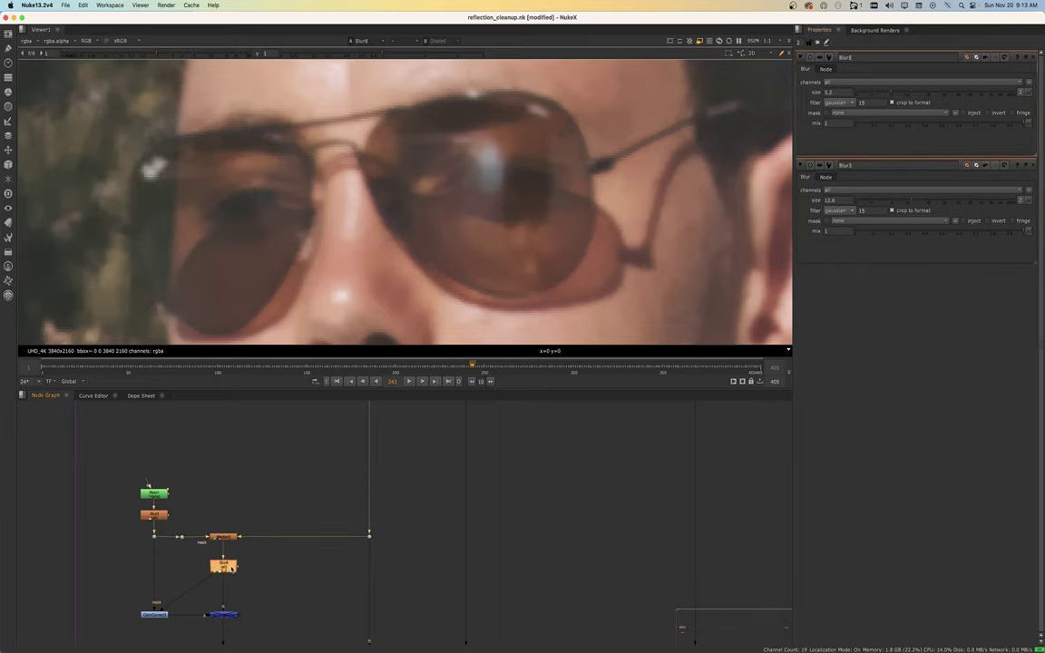
{"action": "left_click_drag", "start_coordinate": [890, 93], "coordinate": [883, 93]}
View the outputs of Sharpen2 and Keymix2, open Keymix2's properties, and examine the patched lens reflection up close
{"action": "scroll", "coordinate": [223, 536], "scroll_direction": "down", "scroll_amount": 2}
{"action": "middle_click_drag", "start_coordinate": [223, 570], "coordinate": [220, 488]}
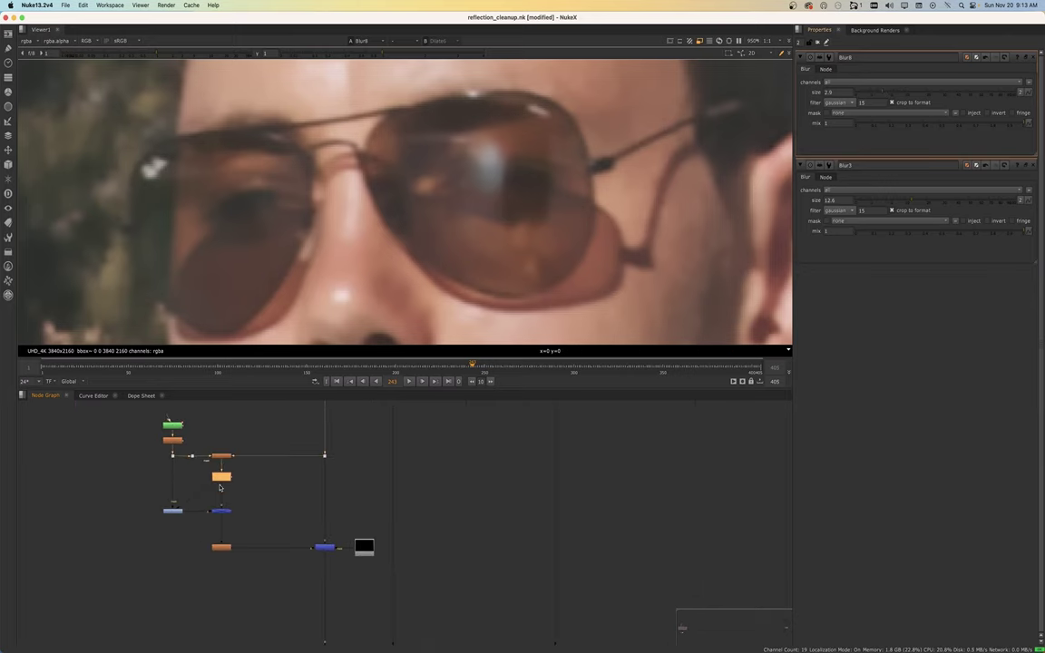
{"action": "left_click", "coordinate": [222, 547]}
{"action": "key", "text": "1"}
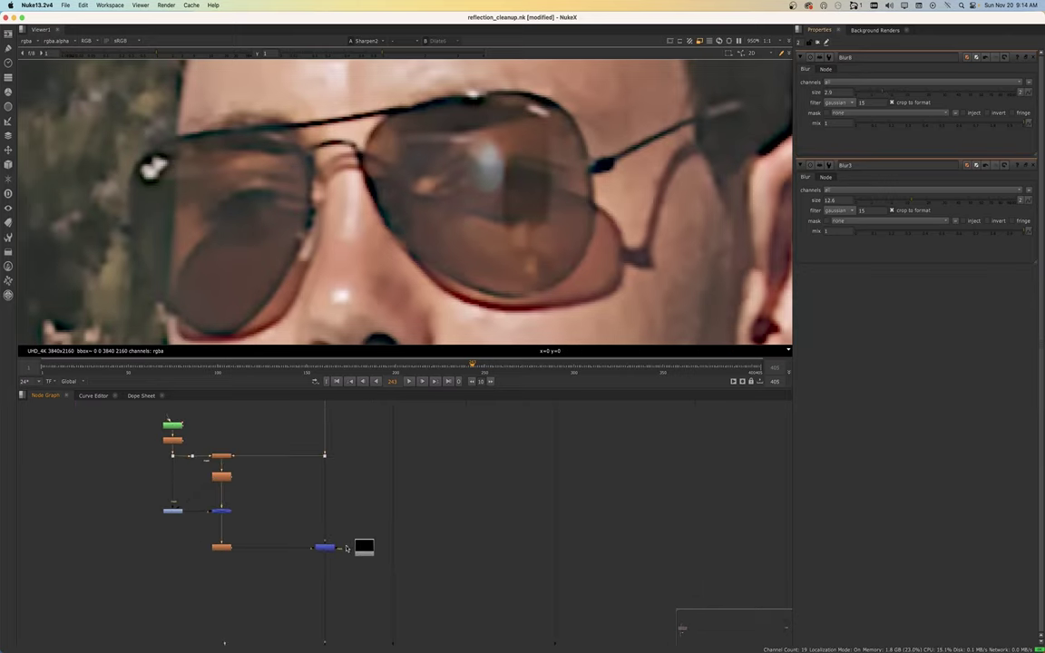
{"action": "left_click", "coordinate": [328, 548]}
{"action": "key", "text": "1"}
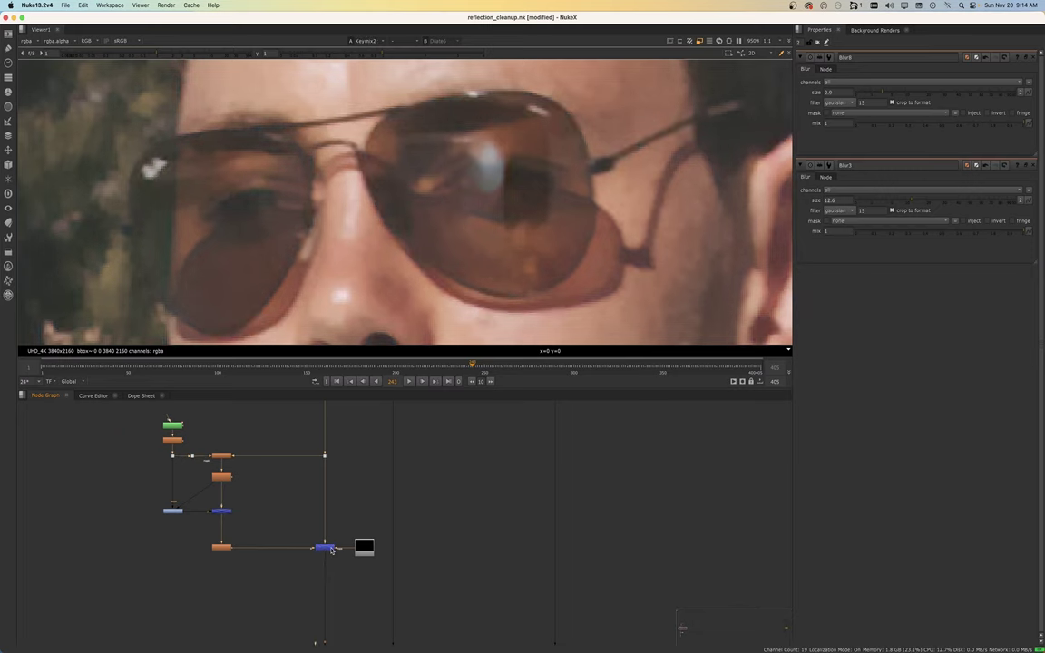
{"action": "double_click", "coordinate": [329, 549]}
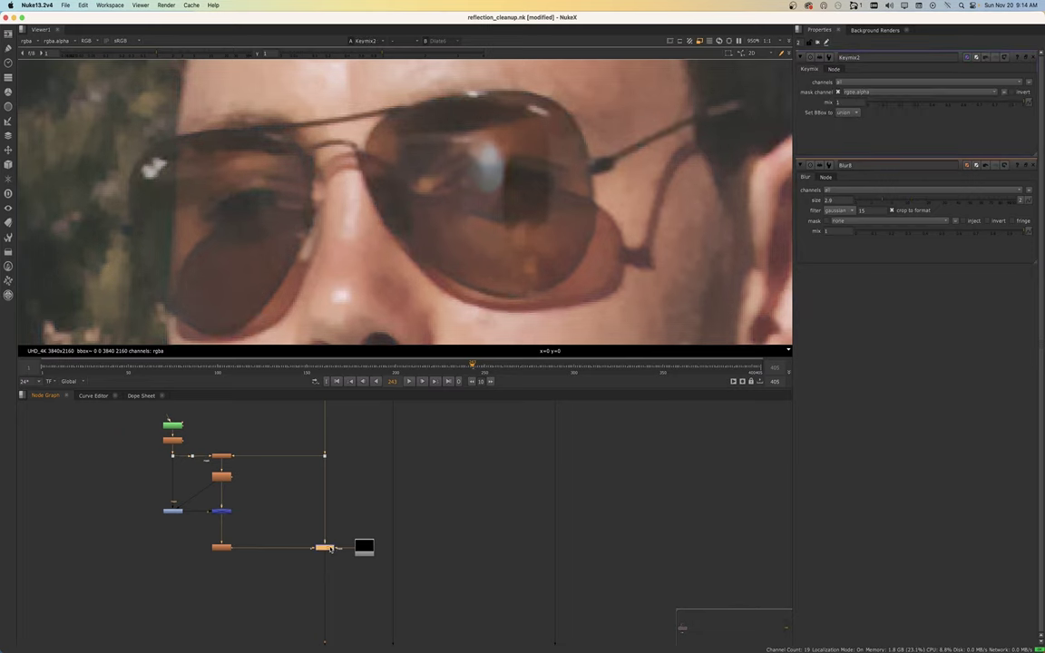
{"action": "left_click", "coordinate": [221, 547]}
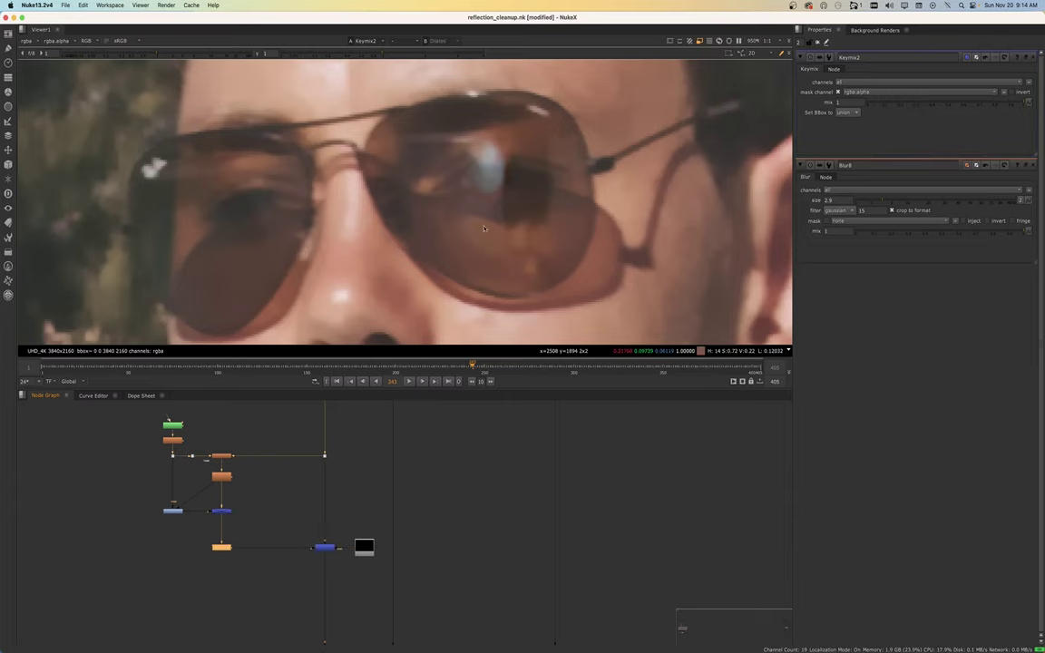
{"action": "scroll", "coordinate": [497, 139], "scroll_direction": "up", "scroll_amount": 2}
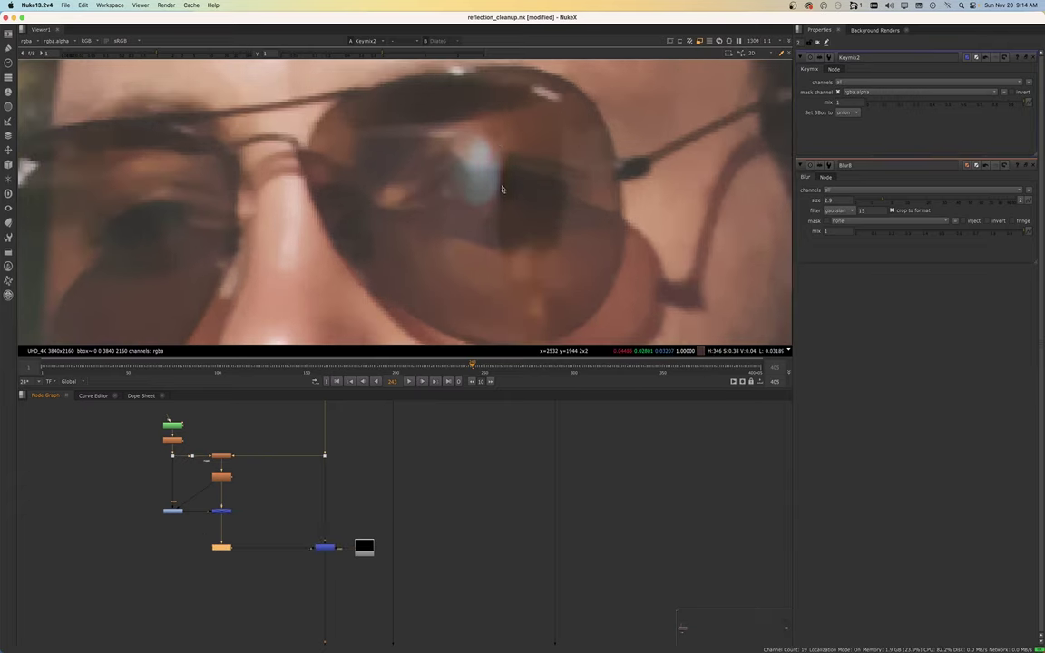
Open Sharpen2 in the second cleanup patch and set its size to 3.8
{"action": "scroll", "coordinate": [502, 141], "scroll_direction": "up", "scroll_amount": 3}
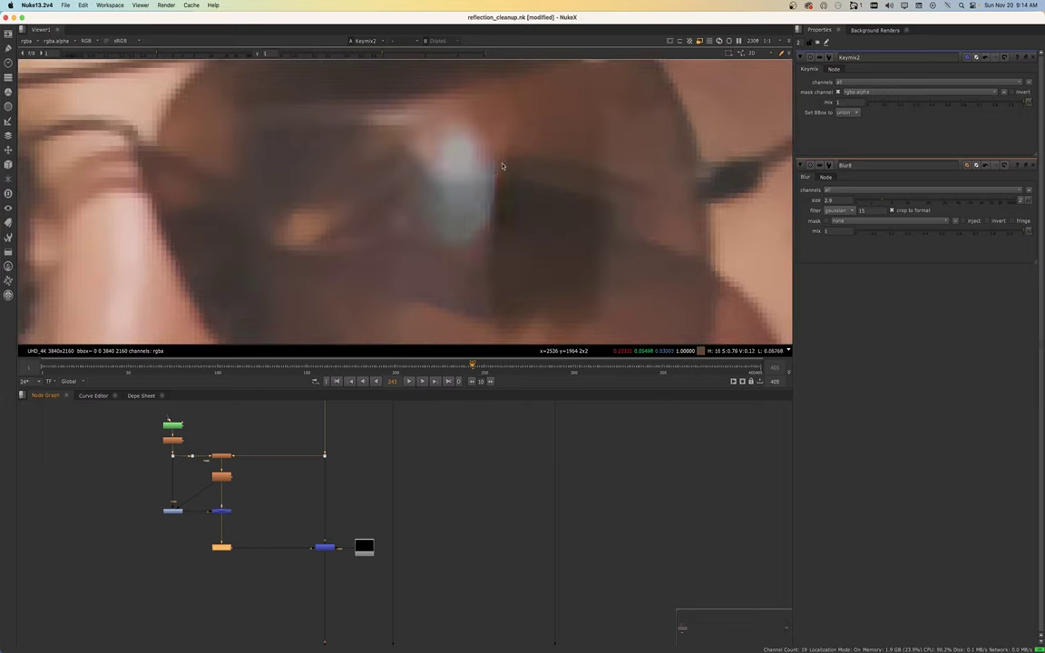
{"action": "double_click", "coordinate": [220, 548]}
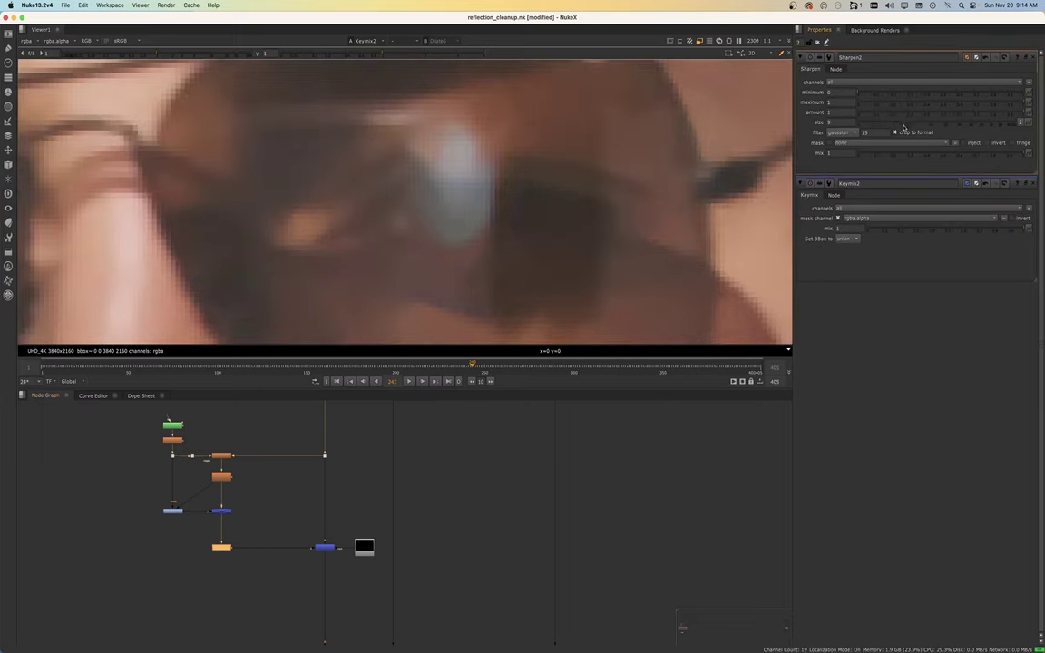
{"action": "left_click_drag", "start_coordinate": [884, 127], "coordinate": [892, 127]}
{"action": "scroll", "coordinate": [469, 210], "scroll_direction": "down", "scroll_amount": 5}
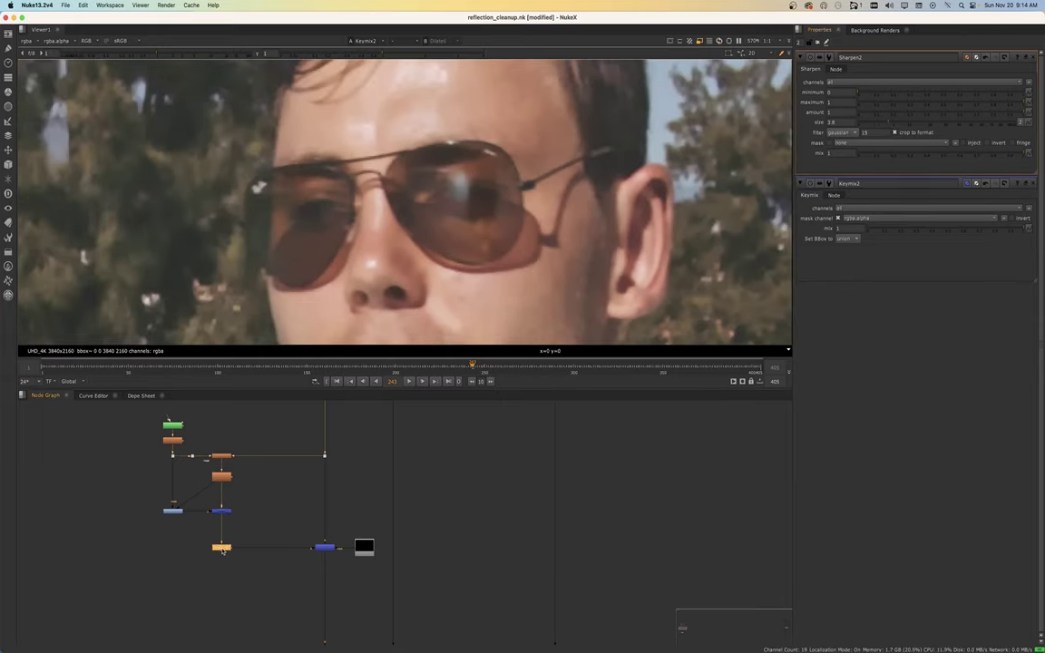
Pull the blue merge node out from between the second patch's Blur and Sharpen2, leaving Blur feeding Sharpen2 directly
{"action": "left_click", "coordinate": [224, 513]}
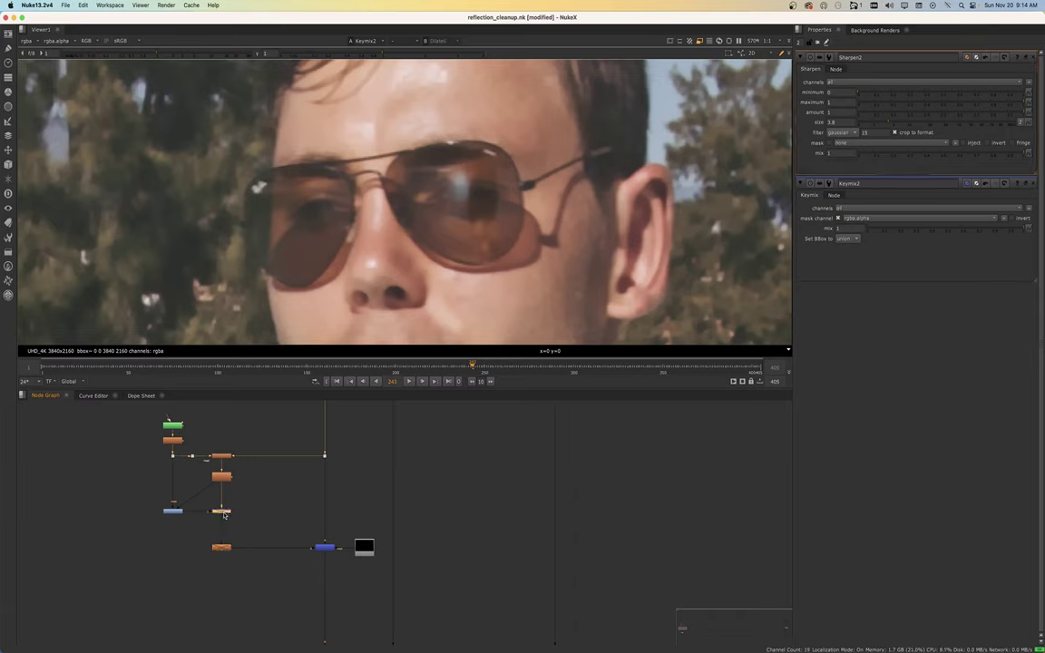
{"action": "left_click_drag", "start_coordinate": [224, 513], "coordinate": [221, 479]}
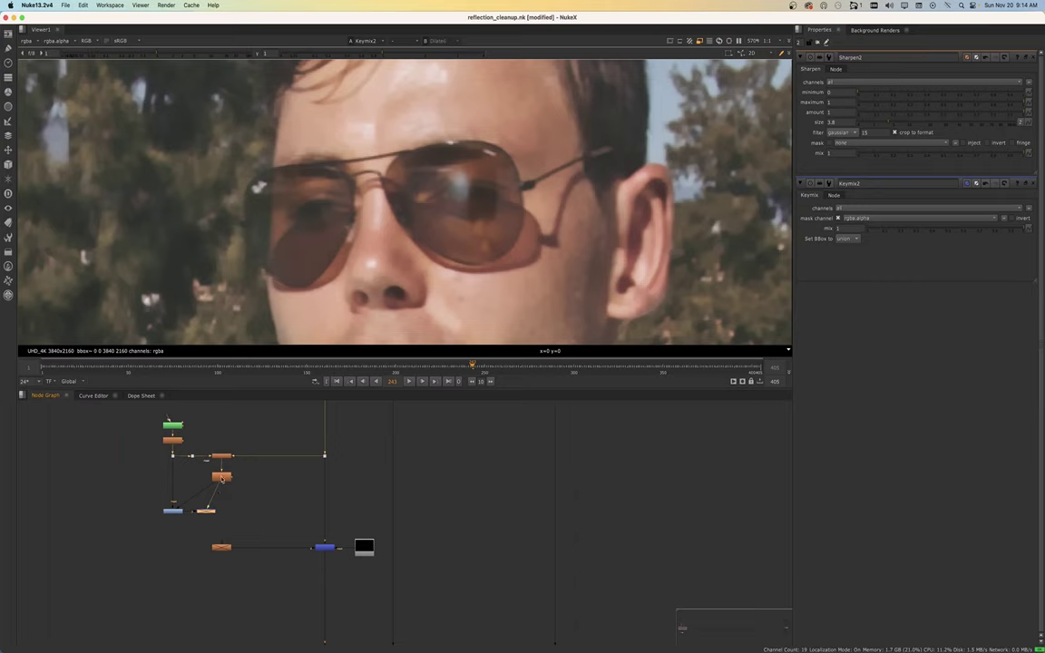
{"action": "left_click", "coordinate": [324, 550]}
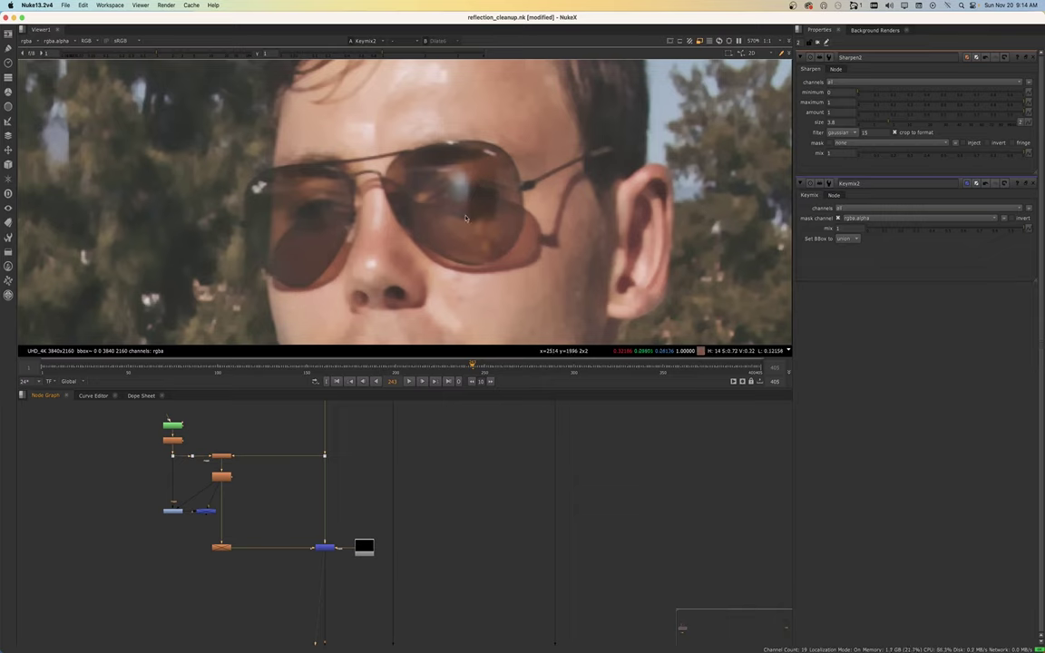
View the original plate at Dot23 and Keymix2's output to compare the lens before and after cleanup
{"action": "scroll", "coordinate": [322, 526], "scroll_direction": "down", "scroll_amount": 3}
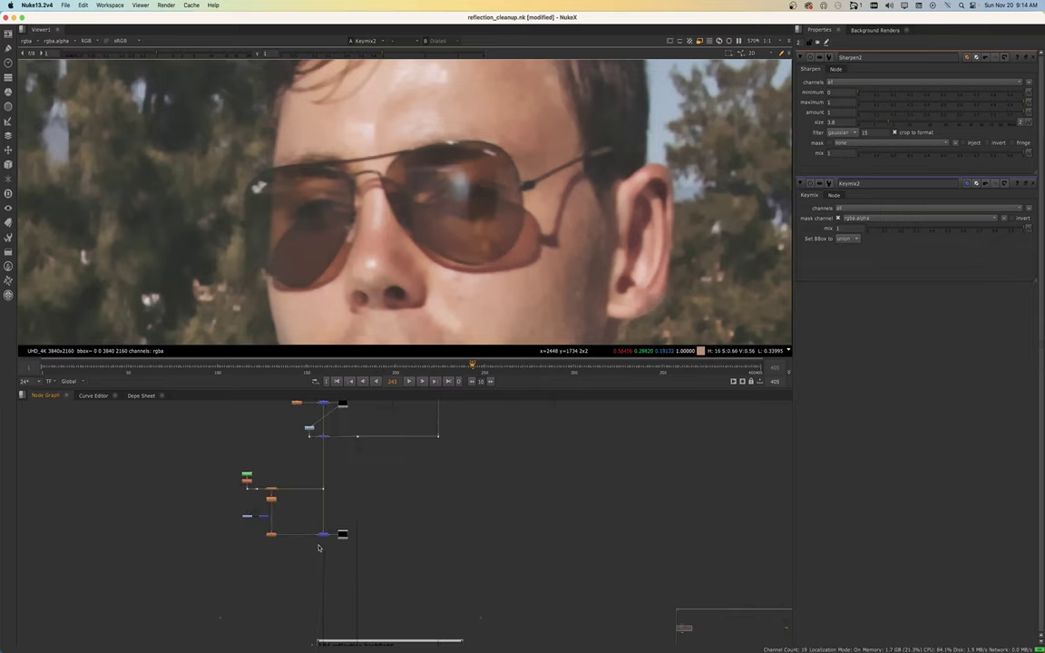
{"action": "scroll", "coordinate": [320, 547], "scroll_direction": "down", "scroll_amount": 3}
{"action": "scroll", "coordinate": [319, 450], "scroll_direction": "up", "scroll_amount": 3}
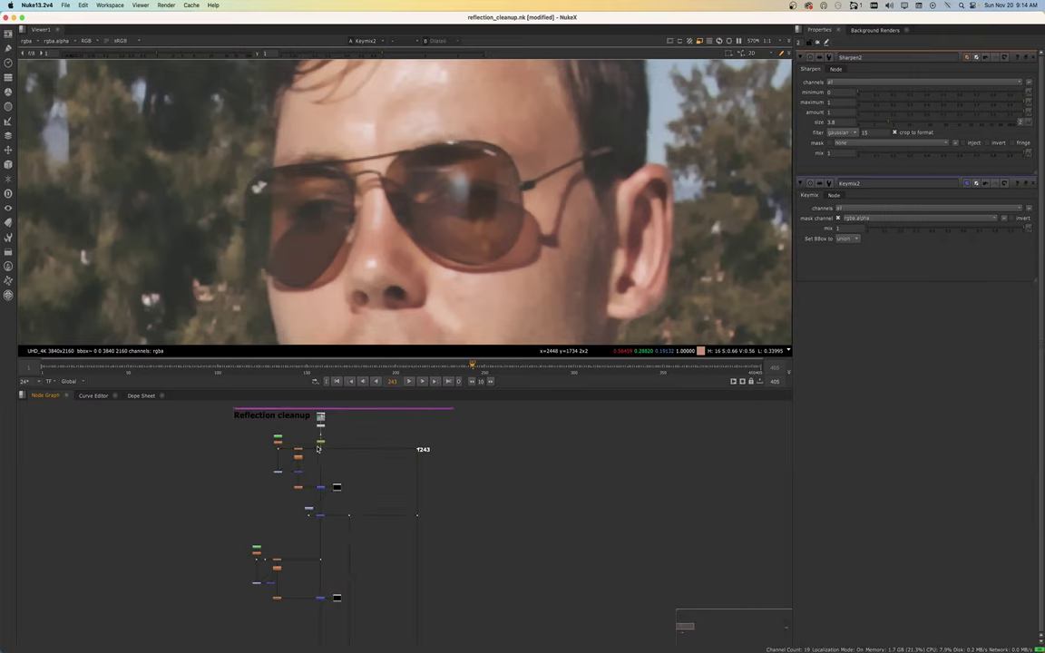
{"action": "left_click", "coordinate": [319, 448]}
{"action": "key", "text": "1"}
{"action": "middle_click_drag", "start_coordinate": [323, 605], "coordinate": [323, 531]}
{"action": "scroll", "coordinate": [321, 523], "scroll_direction": "up", "scroll_amount": 3}
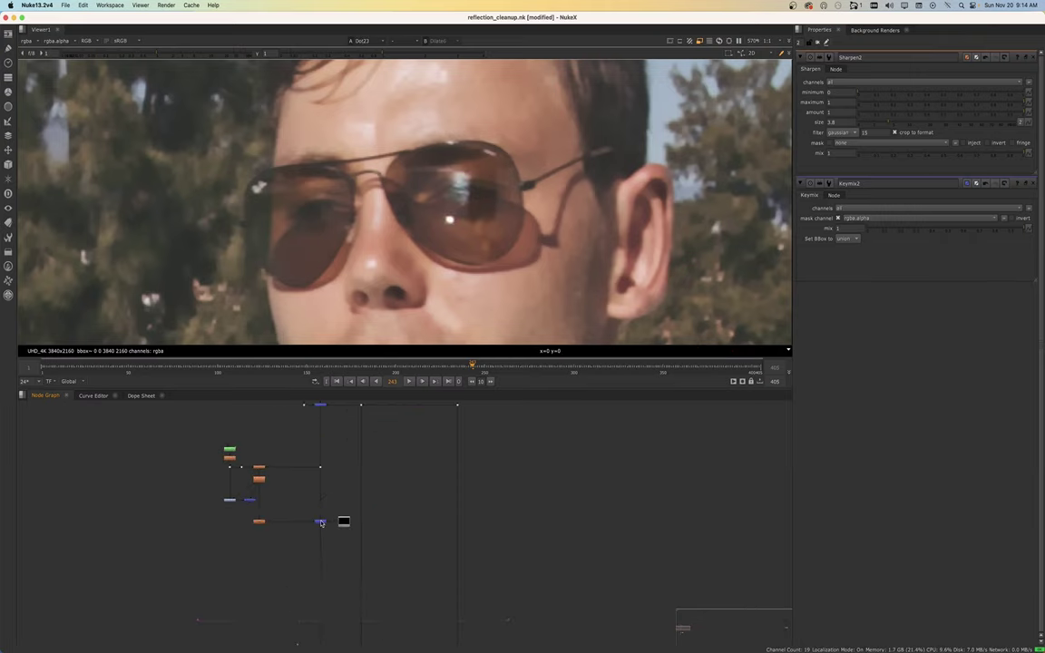
{"action": "left_click", "coordinate": [321, 523]}
{"action": "key", "text": "1"}
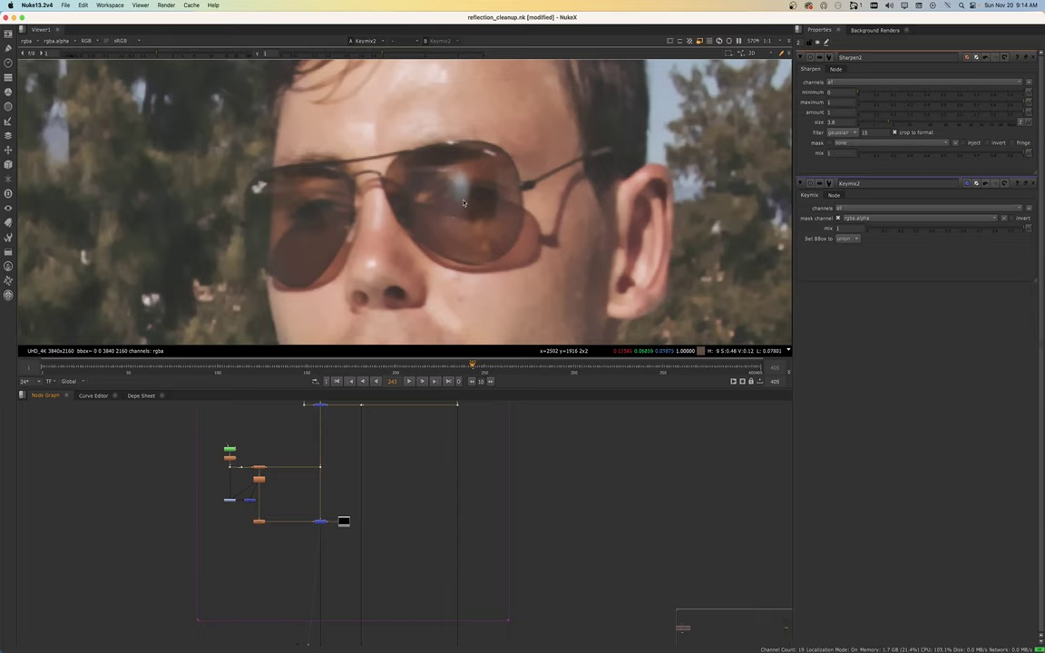
Load Dot23 and Keymix2 into separate viewer inputs and toggle between them close up on the lens reflection
{"action": "scroll", "coordinate": [455, 227], "scroll_direction": "up", "scroll_amount": 3}
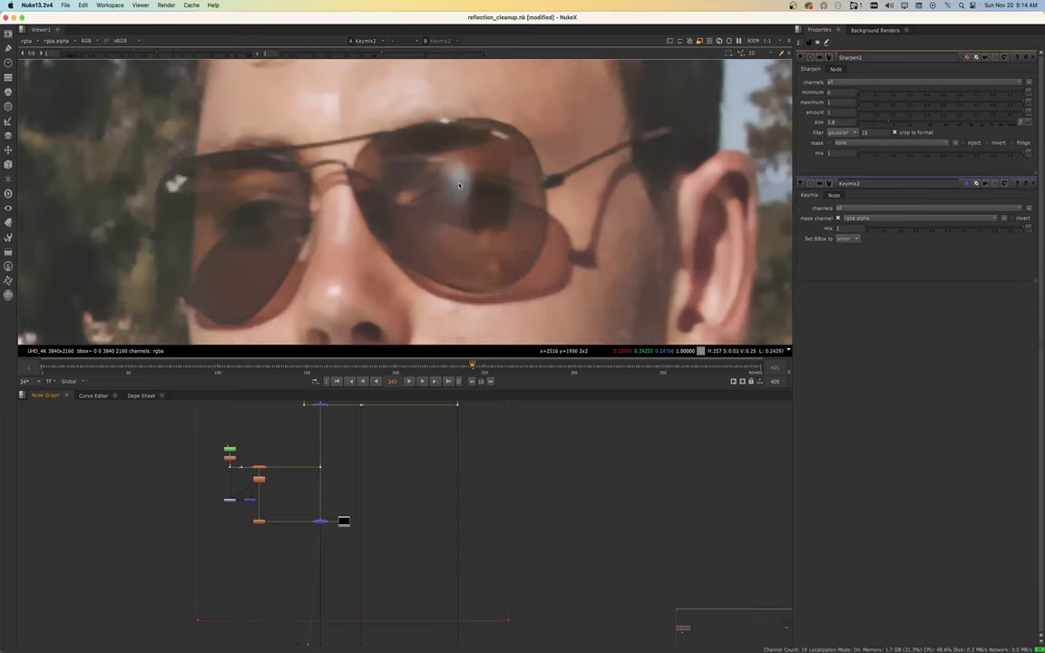
{"action": "scroll", "coordinate": [329, 520], "scroll_direction": "down", "scroll_amount": 4}
{"action": "key", "text": "1"}
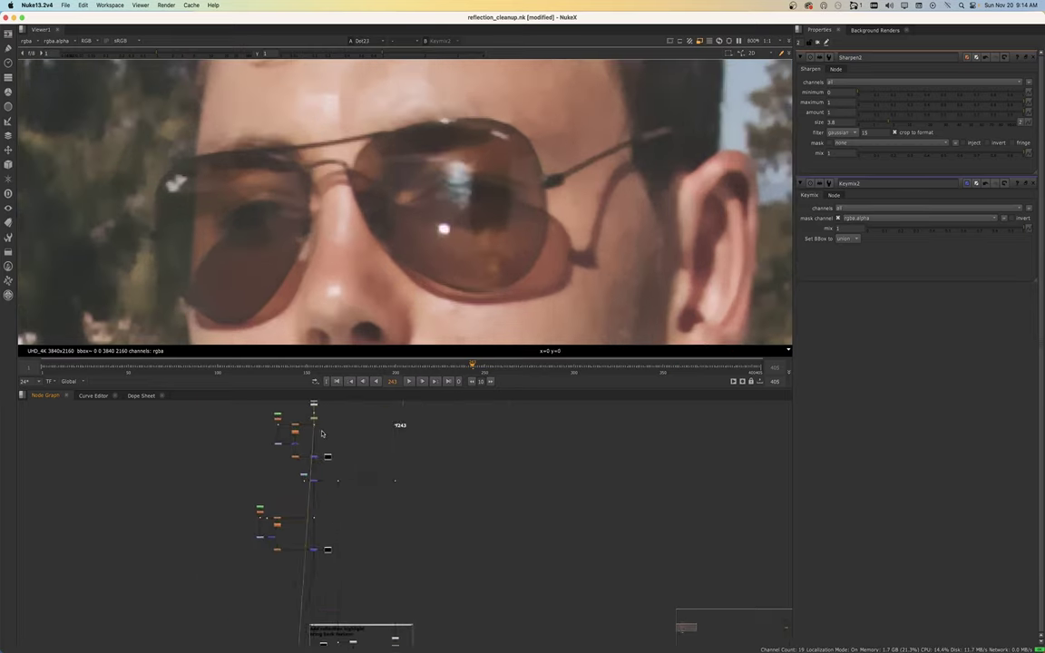
{"action": "scroll", "coordinate": [455, 179], "scroll_direction": "up", "scroll_amount": 2}
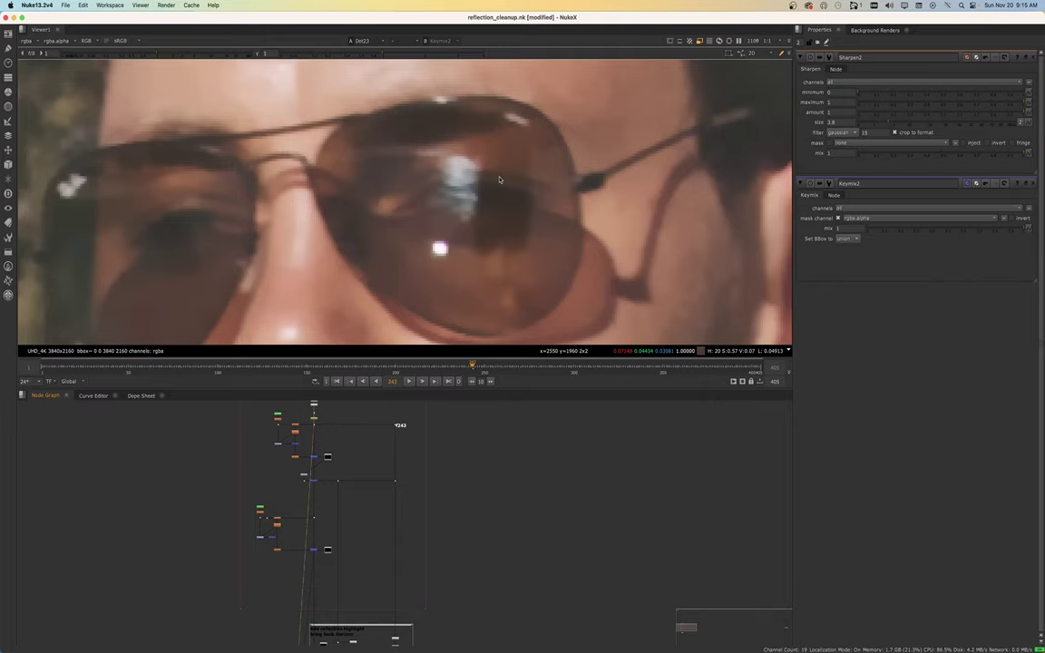
{"action": "left_click", "coordinate": [315, 551]}
{"action": "key", "text": "2"}
{"action": "key", "text": "1"}
{"action": "key", "text": "2"}
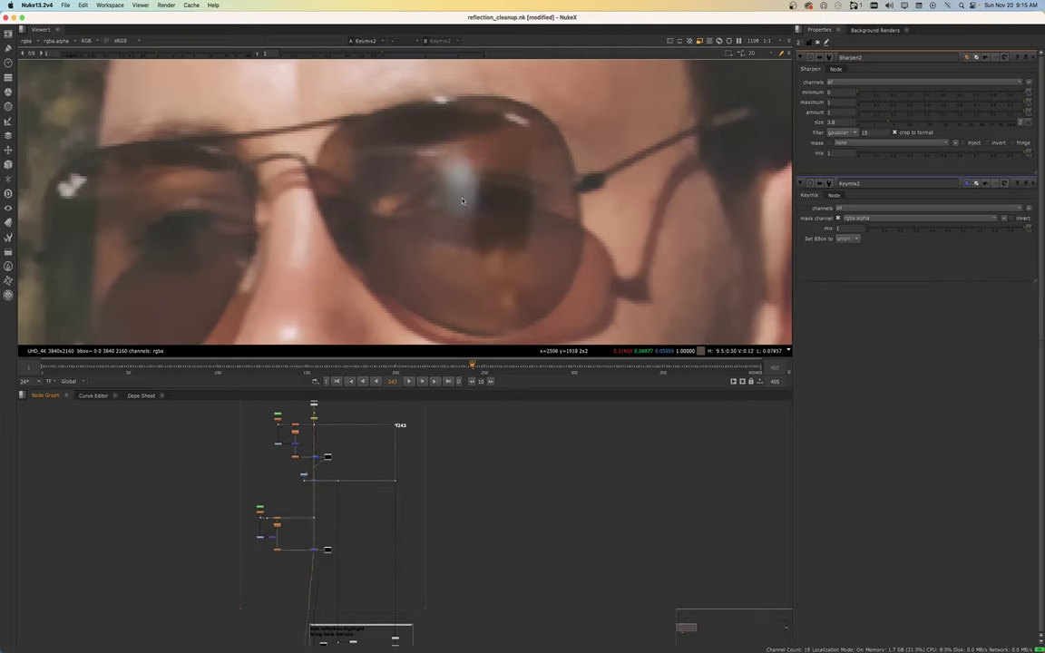
{"action": "key", "text": "1"}
{"action": "key", "text": "2"}
{"action": "key", "text": "1"}
{"action": "key", "text": "2"}
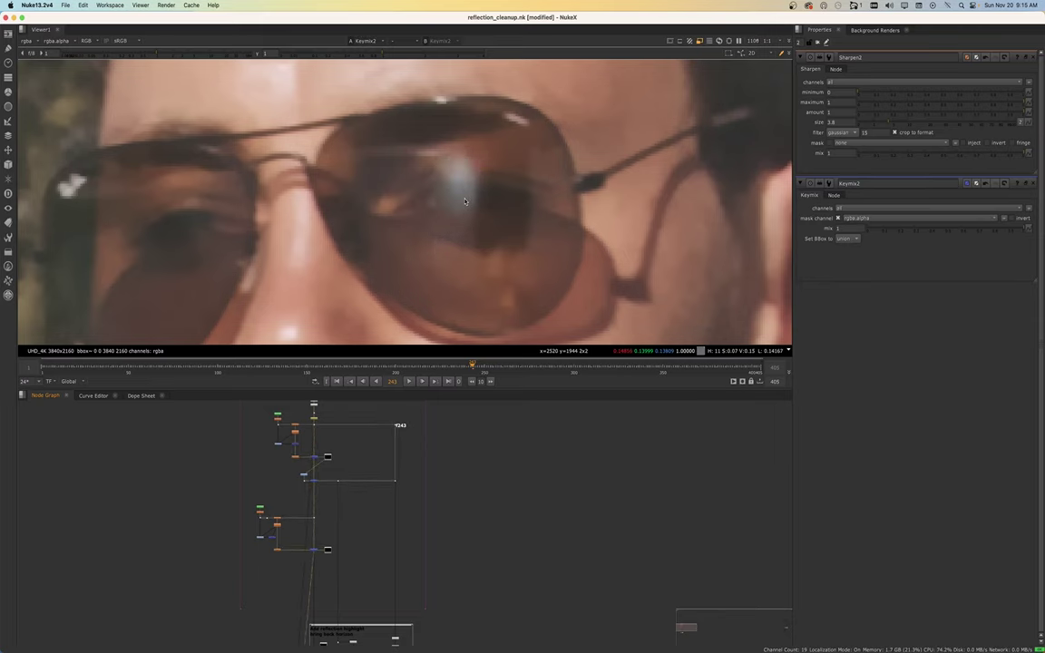
View the output of Merge11 in the "Add reflection highlight bring back horizon" backdrop
{"action": "scroll", "coordinate": [466, 200], "scroll_direction": "down", "scroll_amount": 4}
{"action": "scroll", "coordinate": [304, 606], "scroll_direction": "up", "scroll_amount": 5}
{"action": "middle_click_drag", "start_coordinate": [322, 607], "coordinate": [319, 495]}
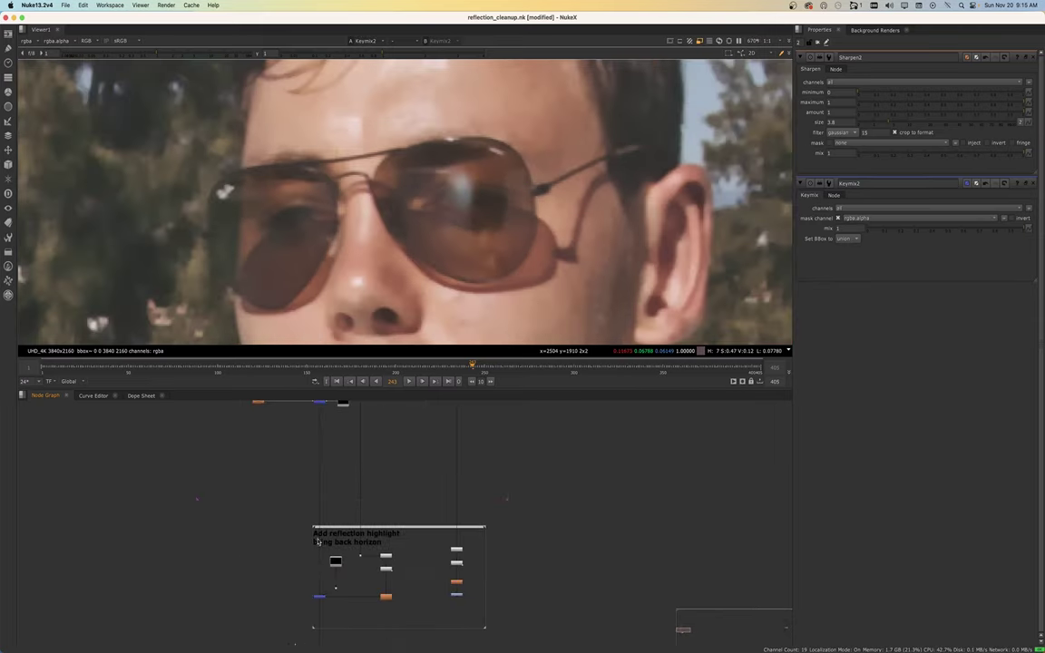
{"action": "scroll", "coordinate": [318, 583], "scroll_direction": "up", "scroll_amount": 5}
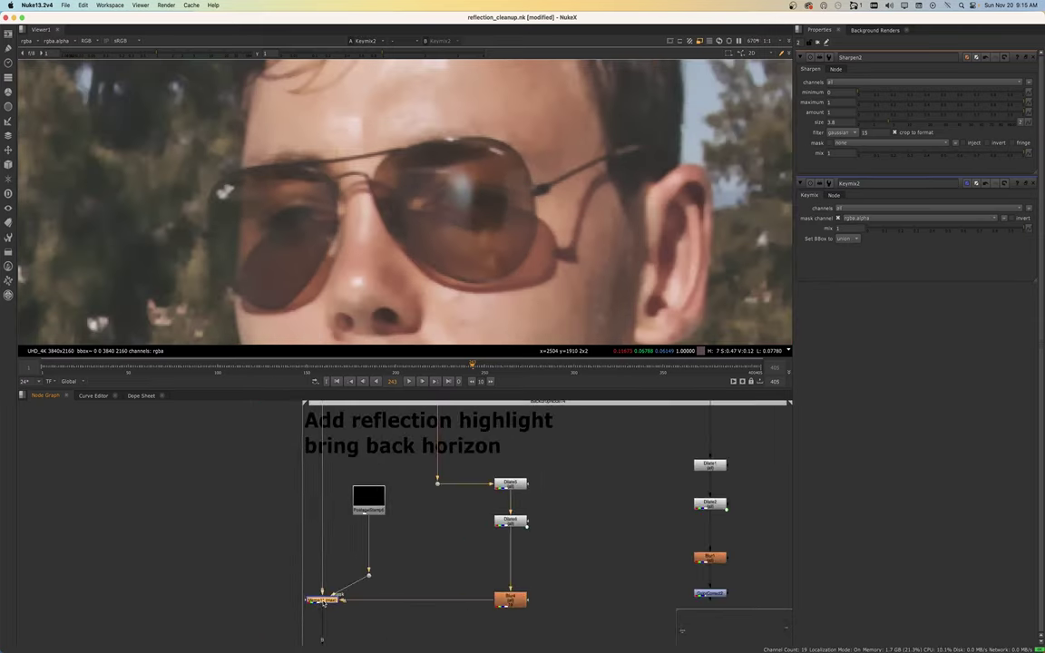
{"action": "key", "text": "1"}
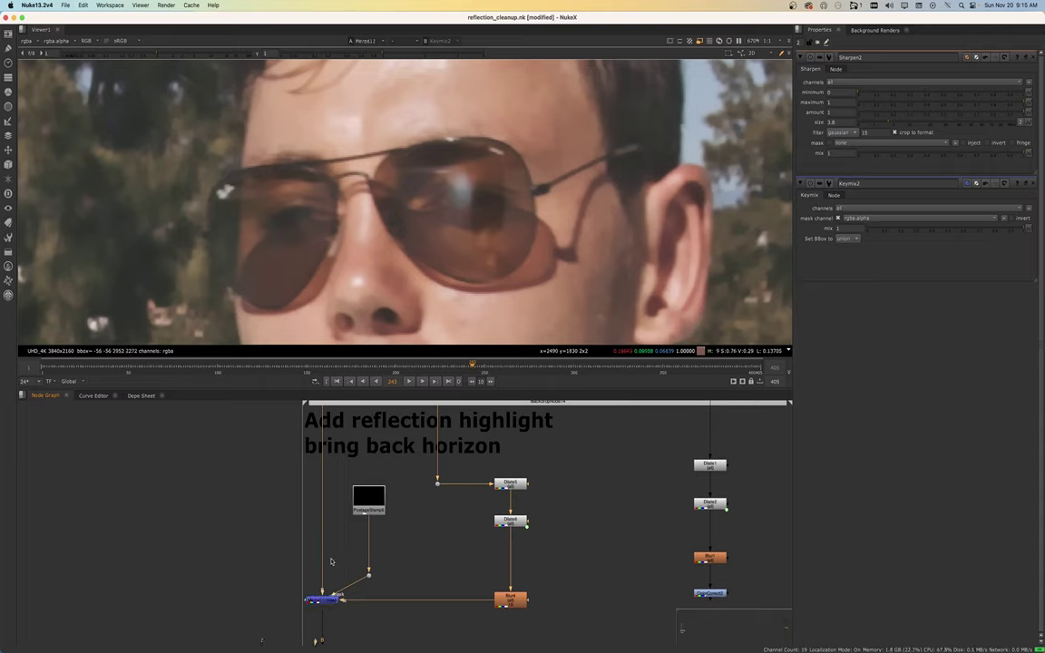
Copy the Invert, merge and dot nodes directly below the first cleanup patch
{"action": "scroll", "coordinate": [330, 558], "scroll_direction": "down", "scroll_amount": 8}
{"action": "middle_click_drag", "start_coordinate": [325, 498], "coordinate": [310, 531]}
{"action": "scroll", "coordinate": [313, 502], "scroll_direction": "down", "scroll_amount": 4}
{"action": "middle_click_drag", "start_coordinate": [317, 445], "coordinate": [309, 504]}
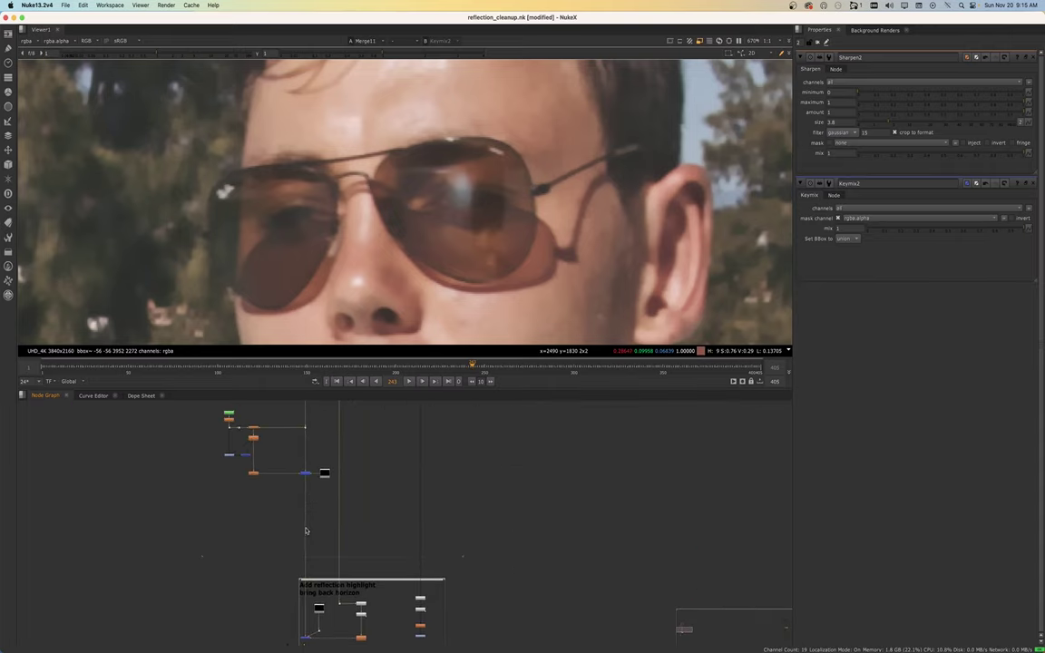
{"action": "scroll", "coordinate": [305, 558], "scroll_direction": "down", "scroll_amount": 2}
{"action": "scroll", "coordinate": [307, 547], "scroll_direction": "down", "scroll_amount": 2}
{"action": "middle_click_drag", "start_coordinate": [309, 544], "coordinate": [307, 564]}
{"action": "scroll", "coordinate": [314, 452], "scroll_direction": "up", "scroll_amount": 10}
{"action": "scroll", "coordinate": [306, 424], "scroll_direction": "up", "scroll_amount": 5}
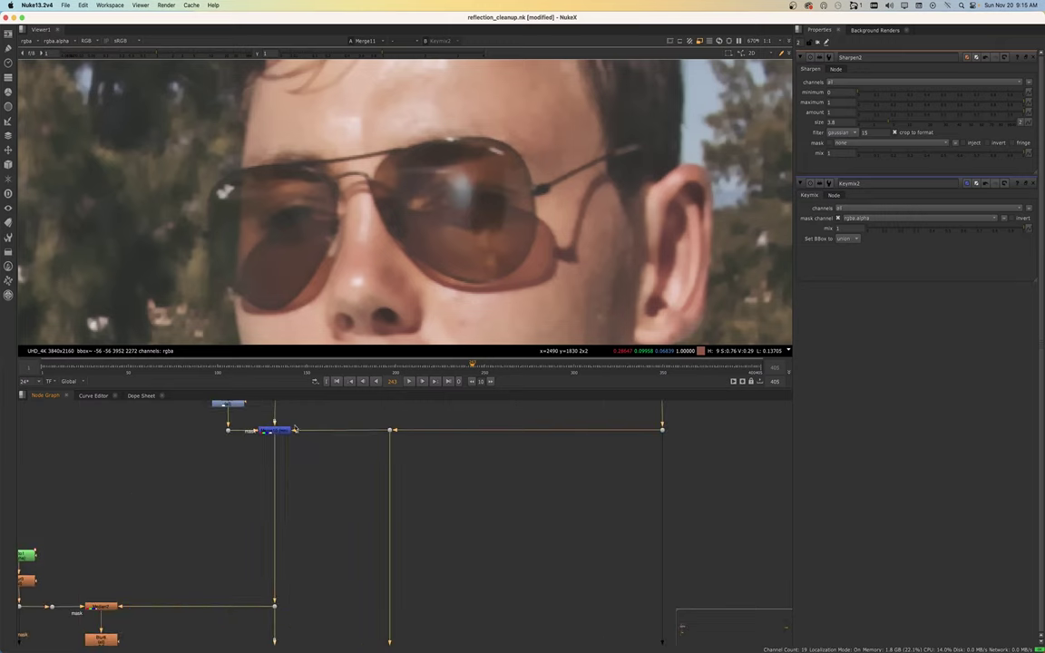
{"action": "scroll", "coordinate": [277, 441], "scroll_direction": "down", "scroll_amount": 6}
{"action": "middle_click_drag", "start_coordinate": [278, 442], "coordinate": [261, 506]}
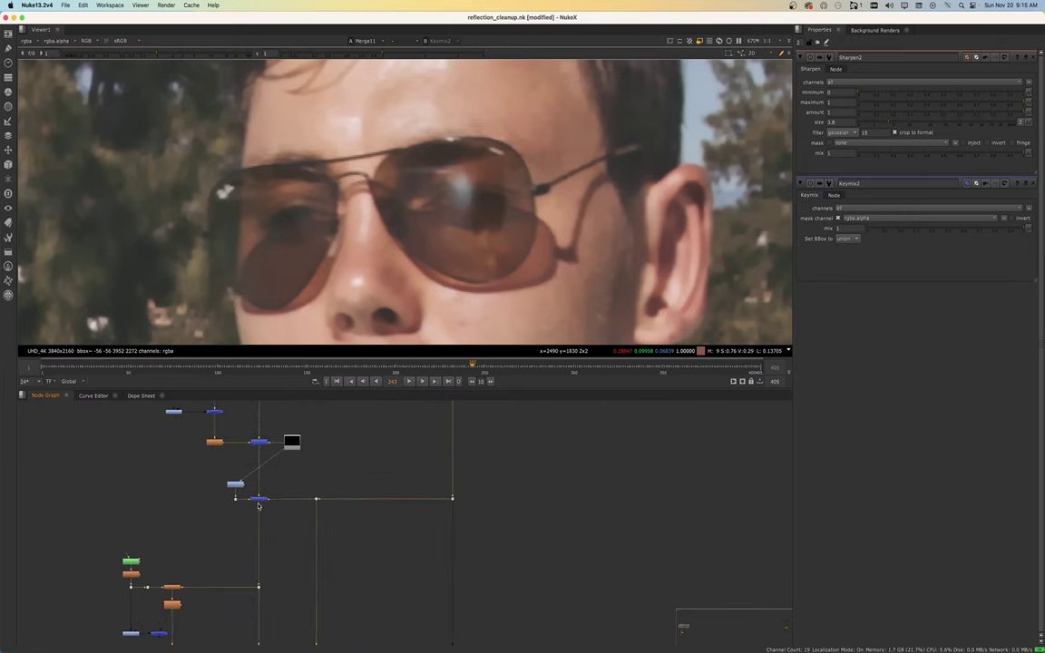
{"action": "left_click_drag", "start_coordinate": [214, 464], "coordinate": [454, 523]}
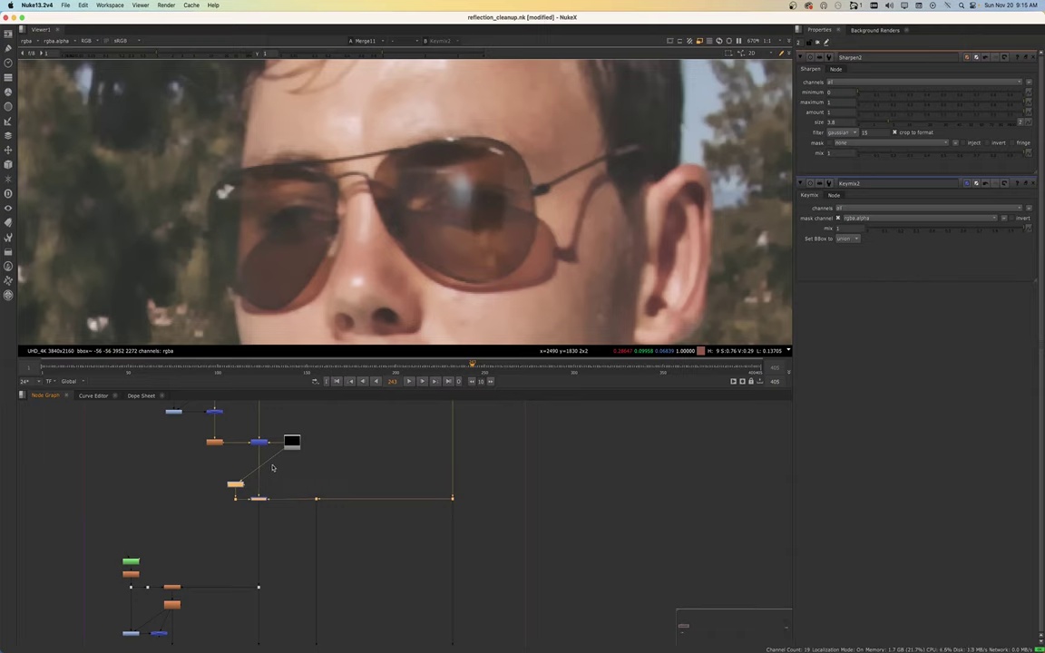
Paste the copied nodes below Keymix2, insert the merge into the main pipe, and connect Invert to the mask postage stamp
{"action": "scroll", "coordinate": [254, 543], "scroll_direction": "down", "scroll_amount": 5}
{"action": "middle_click_drag", "start_coordinate": [255, 546], "coordinate": [265, 454]}
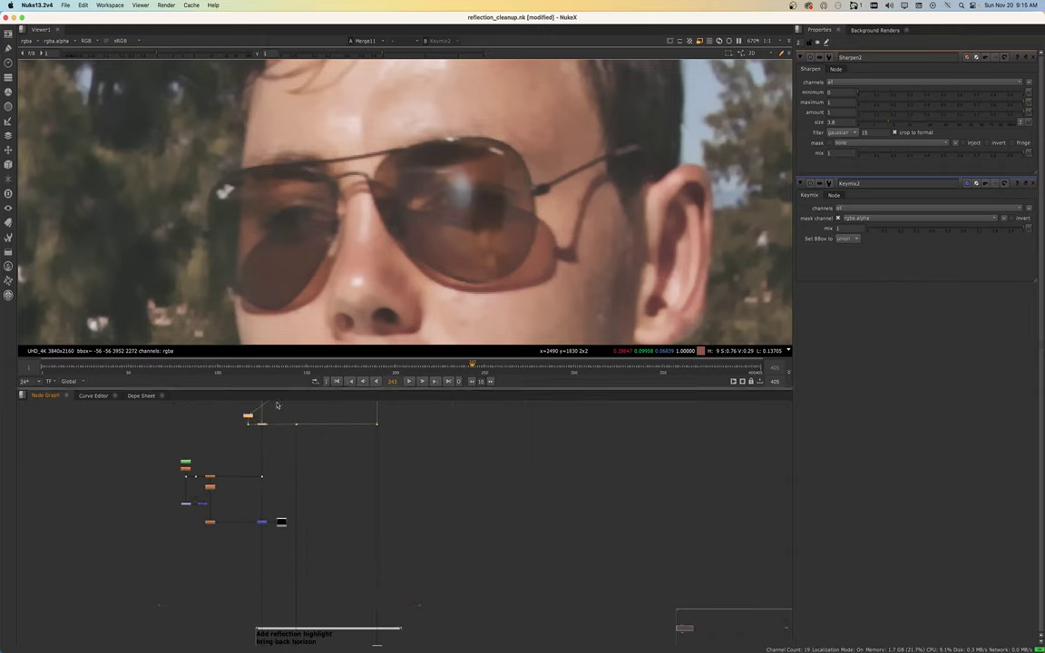
{"action": "scroll", "coordinate": [258, 558], "scroll_direction": "up", "scroll_amount": 3}
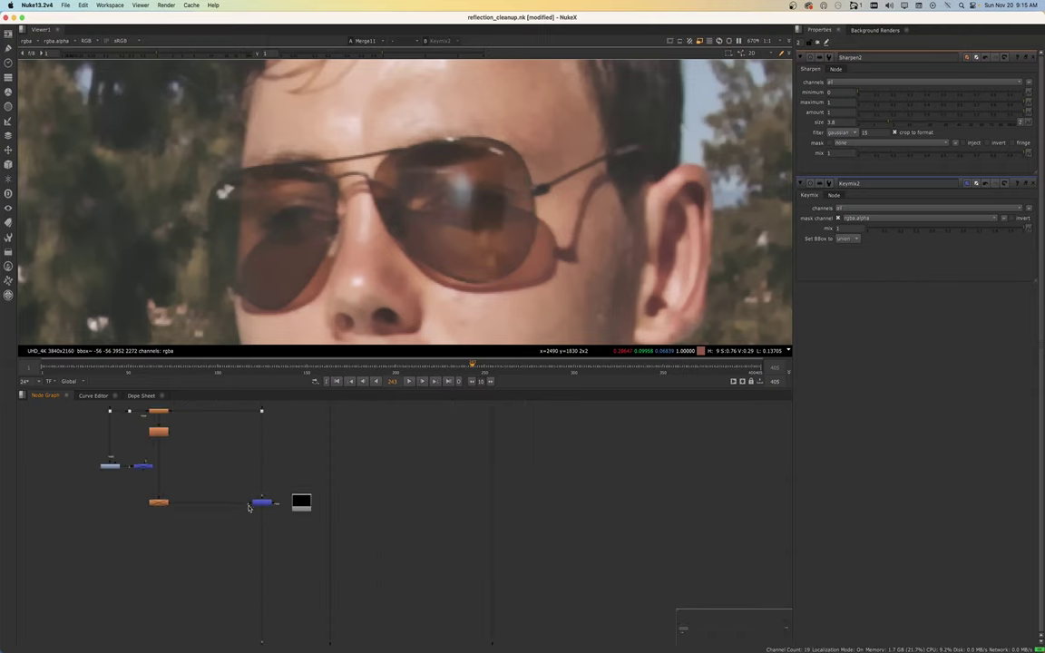
{"action": "key", "text": "ctrl+v"}
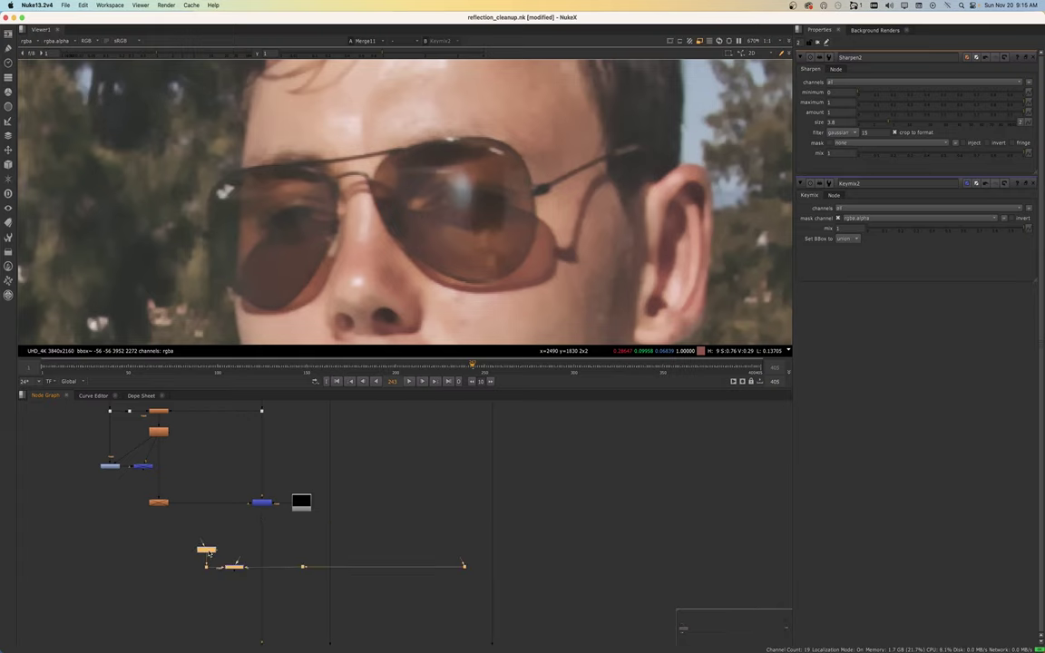
{"action": "left_click_drag", "start_coordinate": [236, 569], "coordinate": [301, 507]}
{"action": "scroll", "coordinate": [301, 516], "scroll_direction": "down", "scroll_amount": 5}
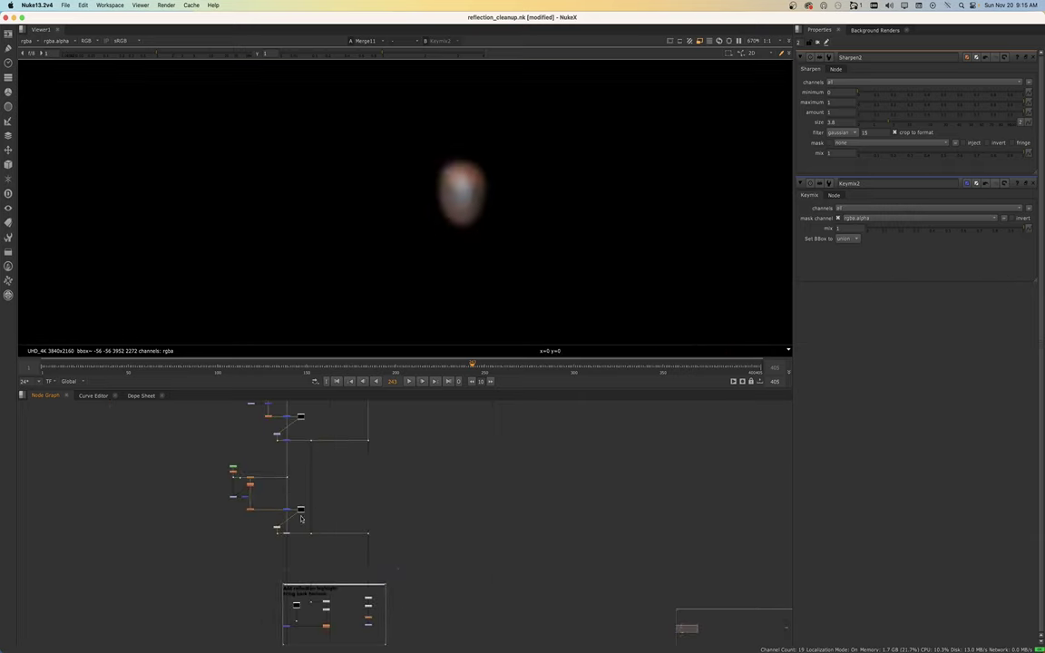
Connect the pasted outer dot to the original plate pipe and move the inner dot closer to the merge
{"action": "scroll", "coordinate": [363, 537], "scroll_direction": "up", "scroll_amount": 3}
{"action": "scroll", "coordinate": [363, 538], "scroll_direction": "up", "scroll_amount": 3}
{"action": "left_click", "coordinate": [388, 541]}
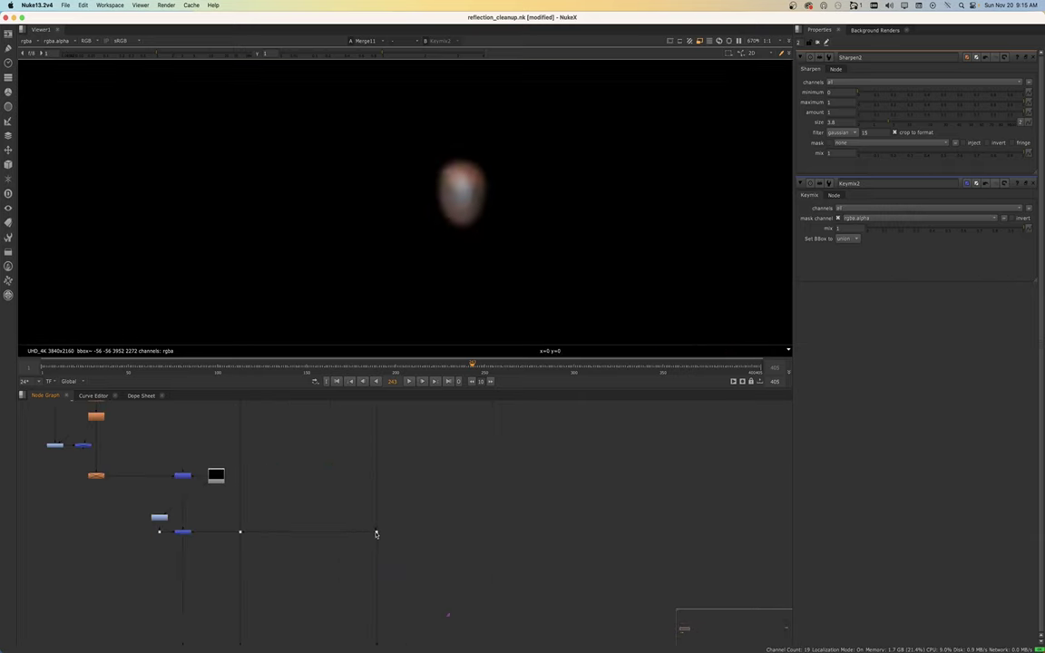
{"action": "left_click_drag", "start_coordinate": [377, 533], "coordinate": [376, 535]}
{"action": "scroll", "coordinate": [232, 535], "scroll_direction": "up", "scroll_amount": 2}
{"action": "left_click_drag", "start_coordinate": [246, 532], "coordinate": [215, 534]}
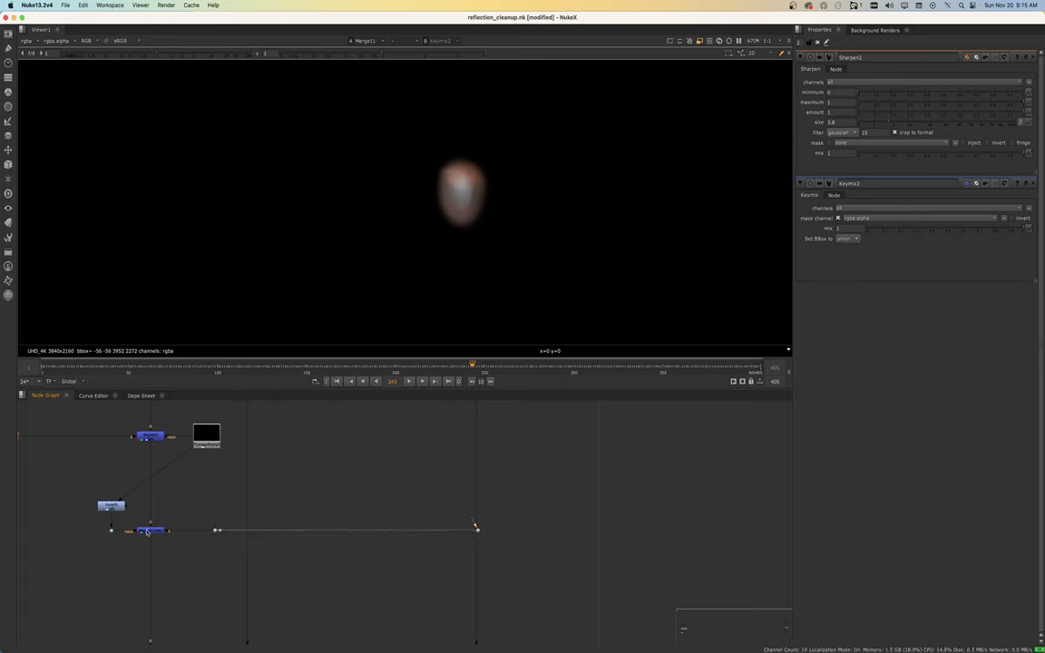
{"action": "left_click", "coordinate": [477, 531]}
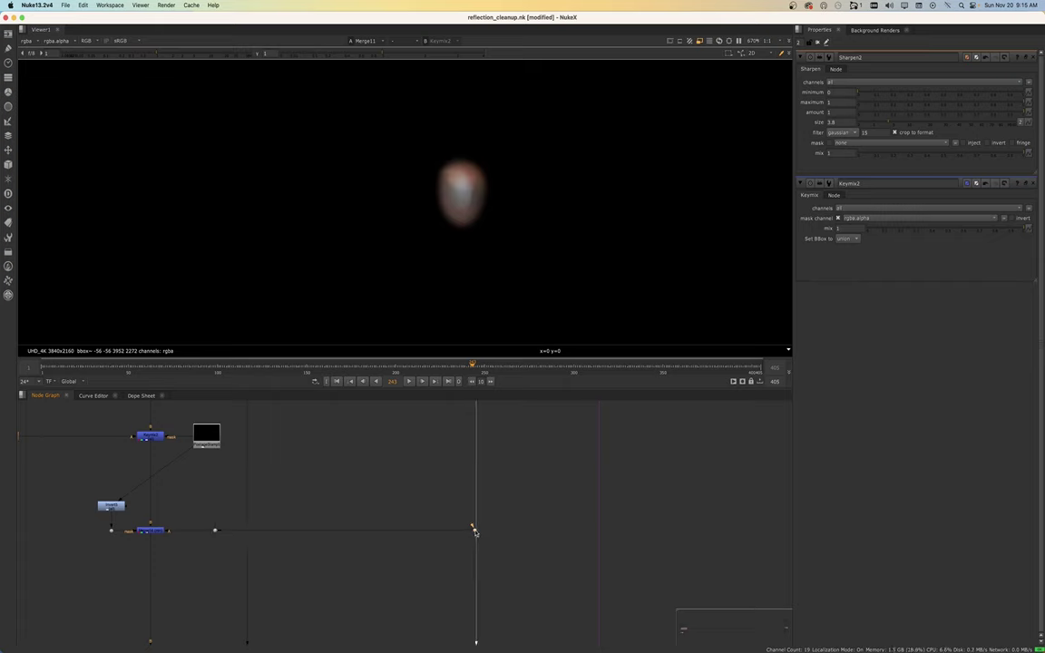
View the plate at Dot15 and the alpha of the mask postage stamp beside Keymix2
{"action": "key", "text": "1"}
{"action": "scroll", "coordinate": [474, 535], "scroll_direction": "down", "scroll_amount": 3}
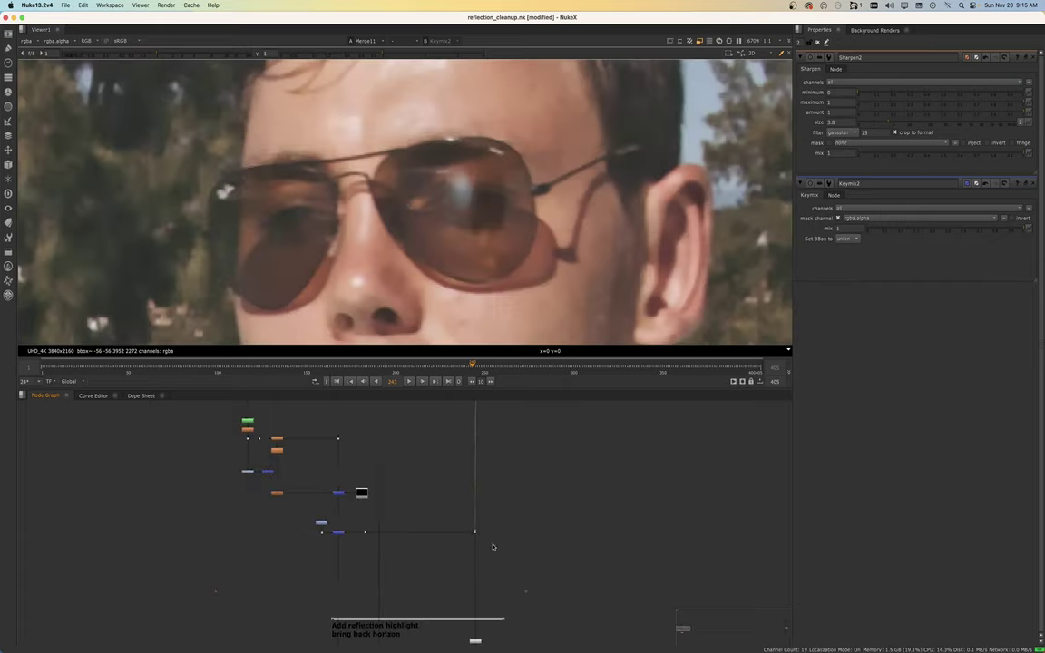
{"action": "key", "text": "1"}
{"action": "scroll", "coordinate": [335, 508], "scroll_direction": "up", "scroll_amount": 3}
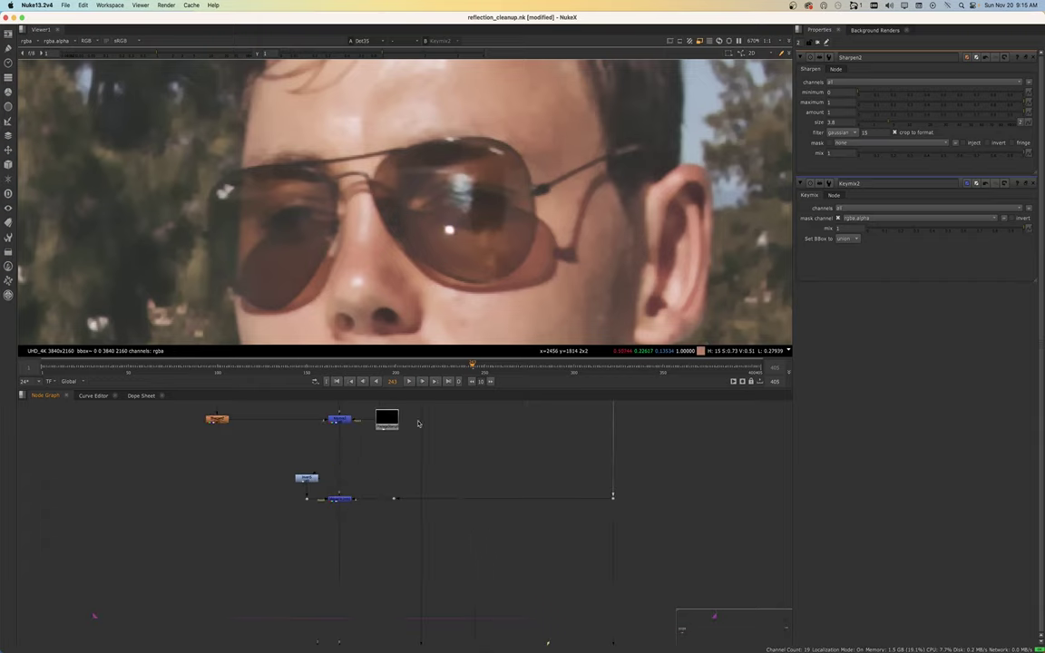
{"action": "left_click", "coordinate": [387, 420]}
{"action": "key", "text": "1"}
{"action": "key", "text": "a"}
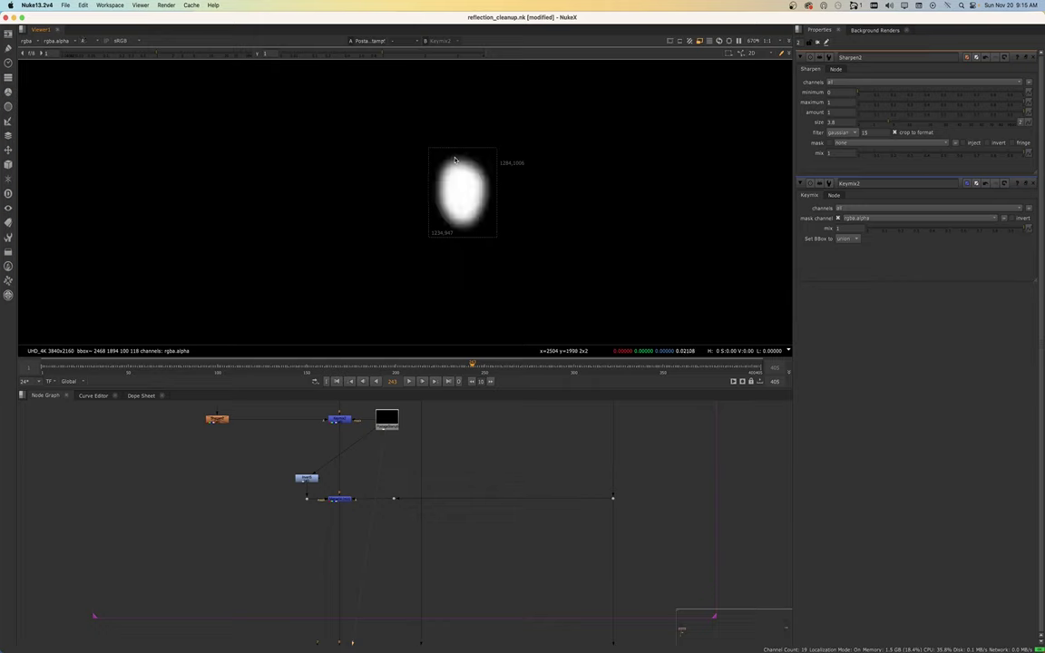
{"action": "key", "text": "a"}
View the output of Merge14 below Keymix2 and examine the reflection on the lens
{"action": "left_click", "coordinate": [340, 499]}
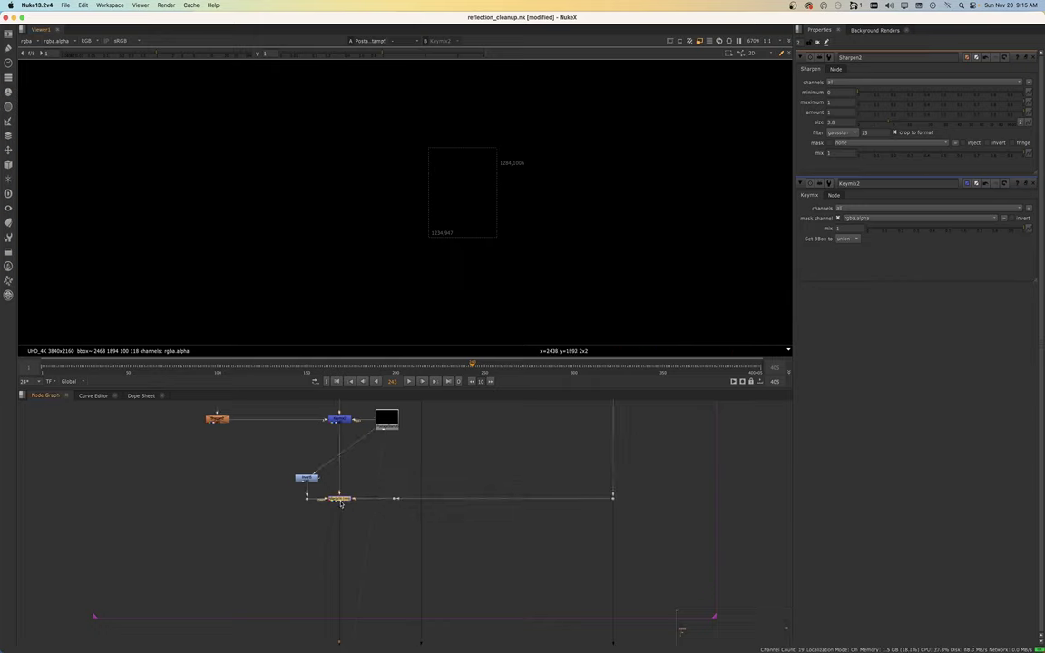
{"action": "key", "text": "1"}
{"action": "left_click", "coordinate": [362, 440]}
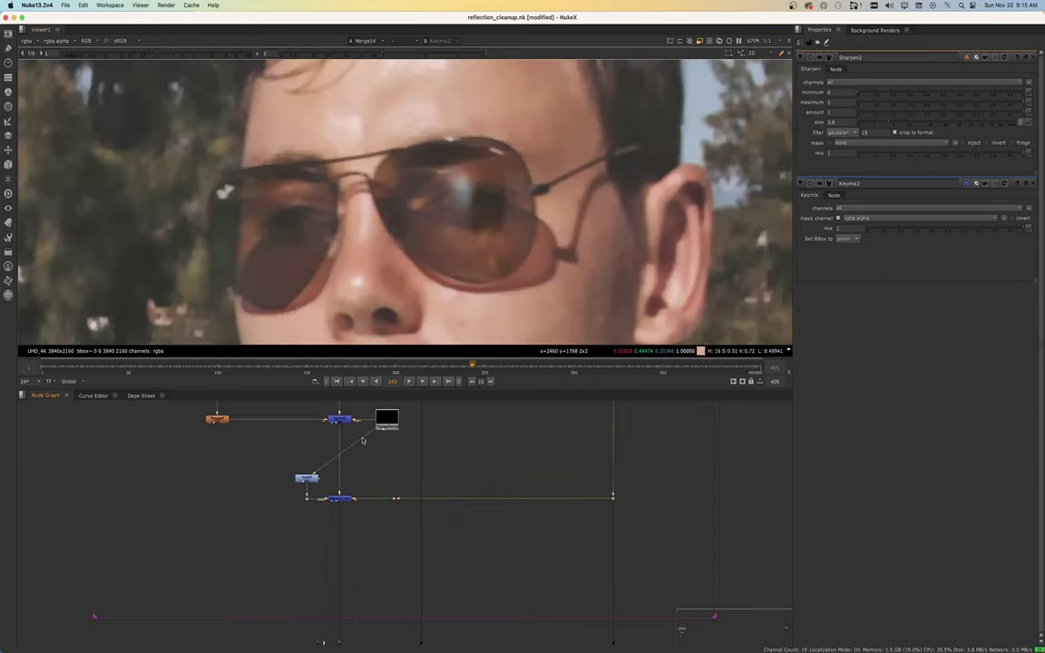
{"action": "left_click", "coordinate": [339, 499]}
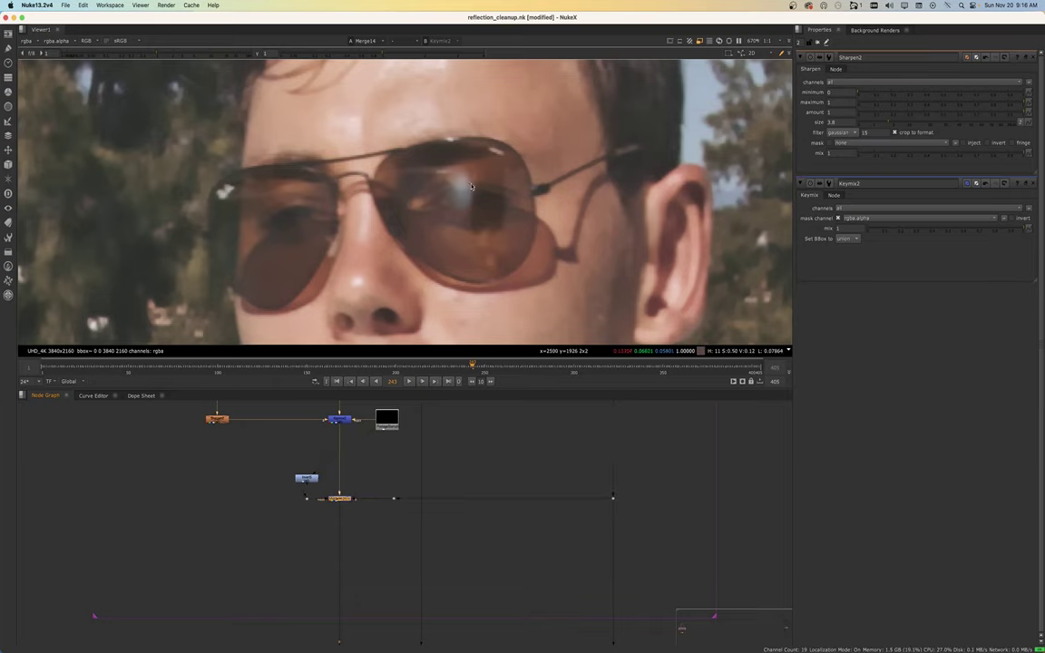
Move the Invert node directly beneath the mask postage stamp and check the lens in the Merge14 result
{"action": "scroll", "coordinate": [481, 189], "scroll_direction": "up", "scroll_amount": 5}
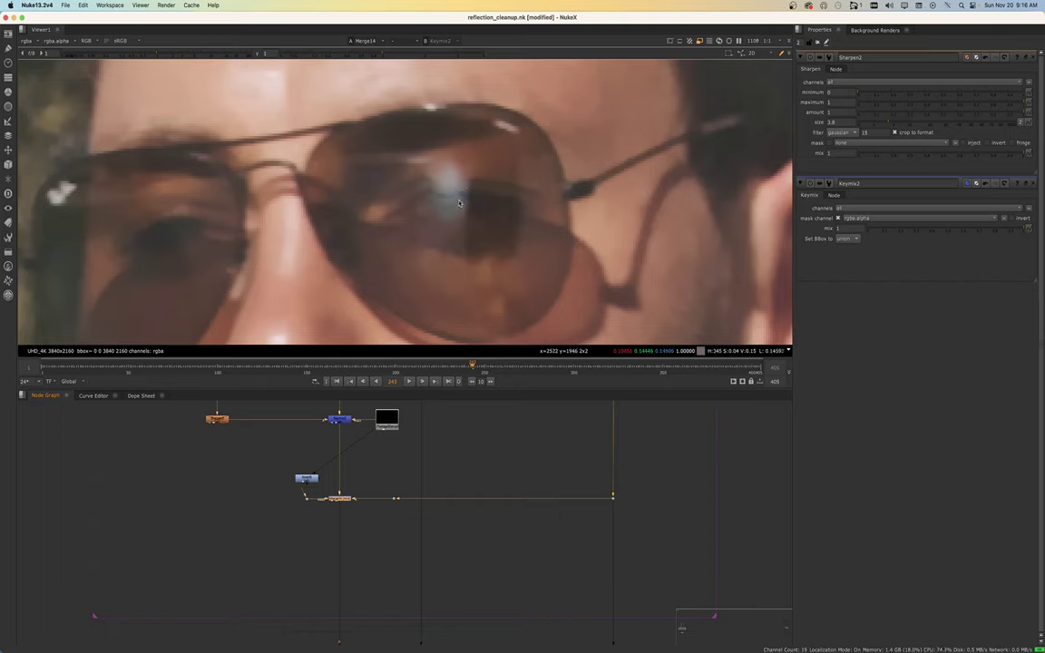
{"action": "left_click_drag", "start_coordinate": [307, 478], "coordinate": [370, 460]}
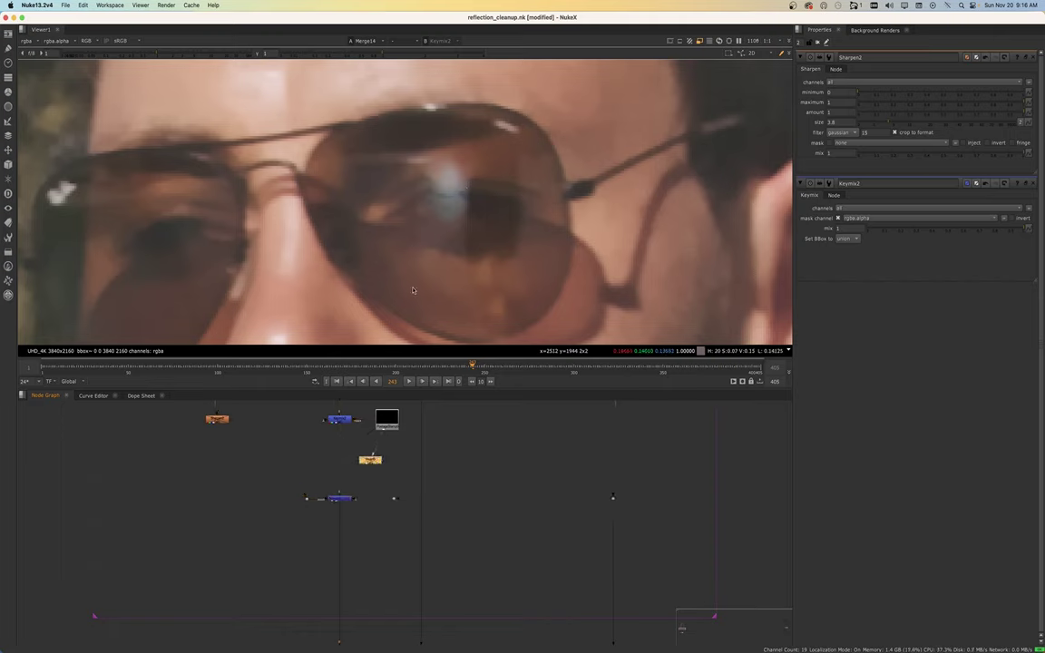
{"action": "left_click", "coordinate": [344, 499]}
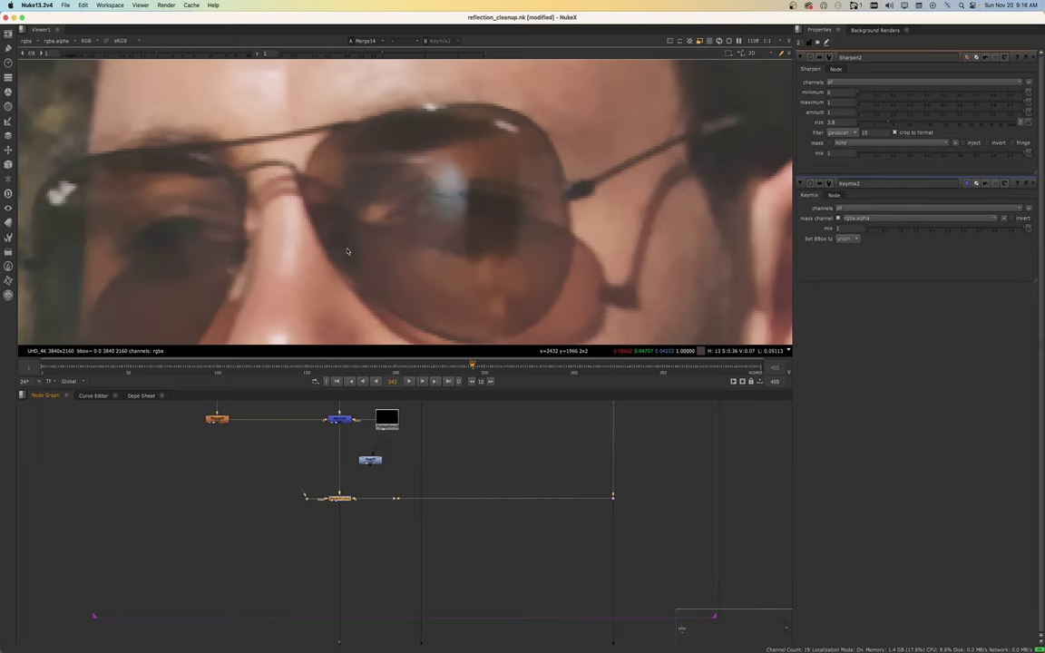
{"action": "scroll", "coordinate": [458, 214], "scroll_direction": "down", "scroll_amount": 3}
{"action": "scroll", "coordinate": [458, 214], "scroll_direction": "down", "scroll_amount": 2}
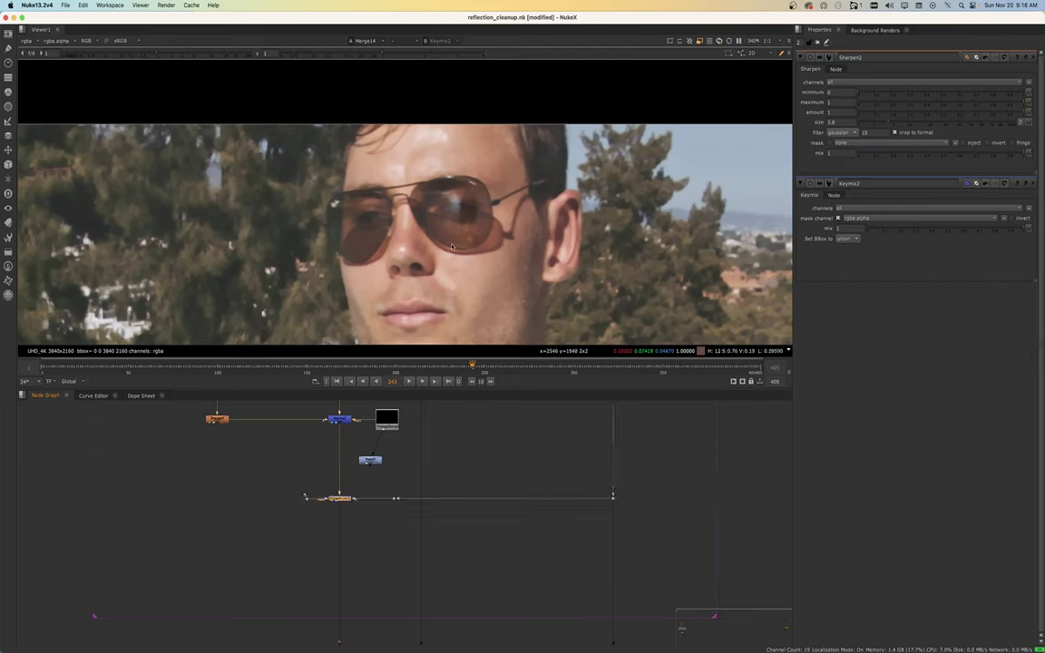
{"action": "scroll", "coordinate": [458, 216], "scroll_direction": "up", "scroll_amount": 2}
{"action": "scroll", "coordinate": [458, 214], "scroll_direction": "up", "scroll_amount": 1}
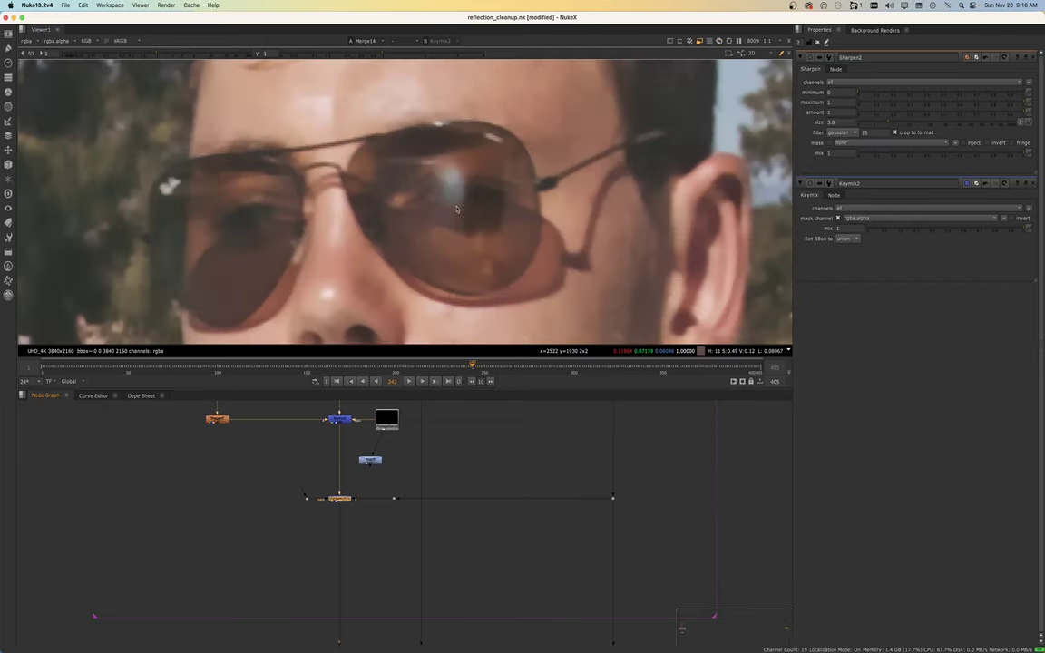
Compare Keymix2, the original plate at Dot16 and the Merge14 output in the viewer
{"action": "left_click", "coordinate": [338, 420]}
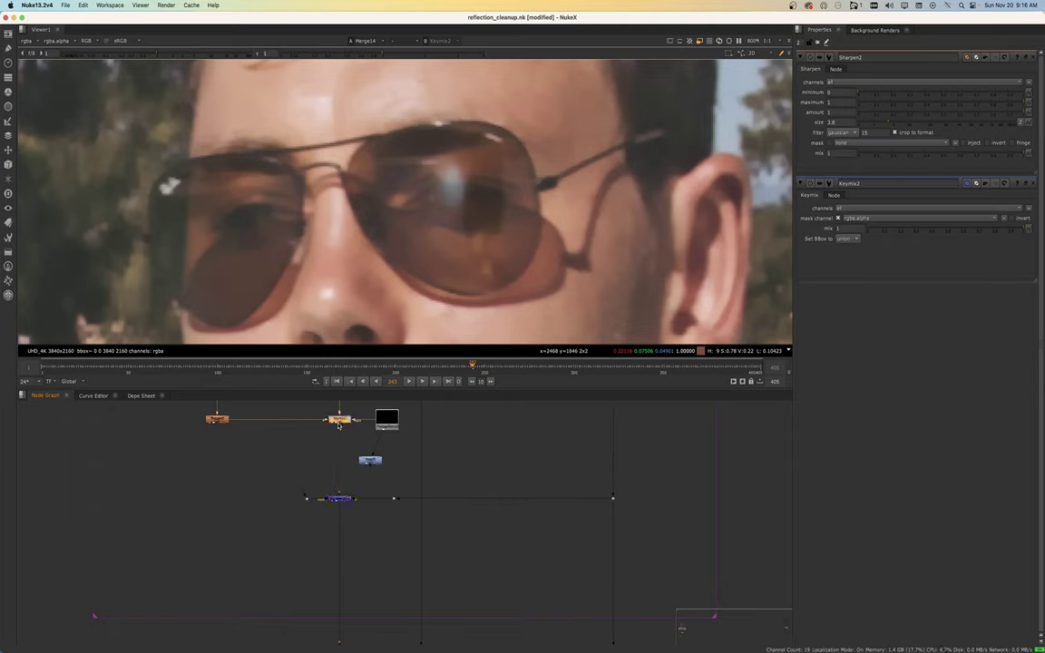
{"action": "key", "text": "1"}
{"action": "left_click", "coordinate": [395, 498]}
{"action": "key", "text": "1"}
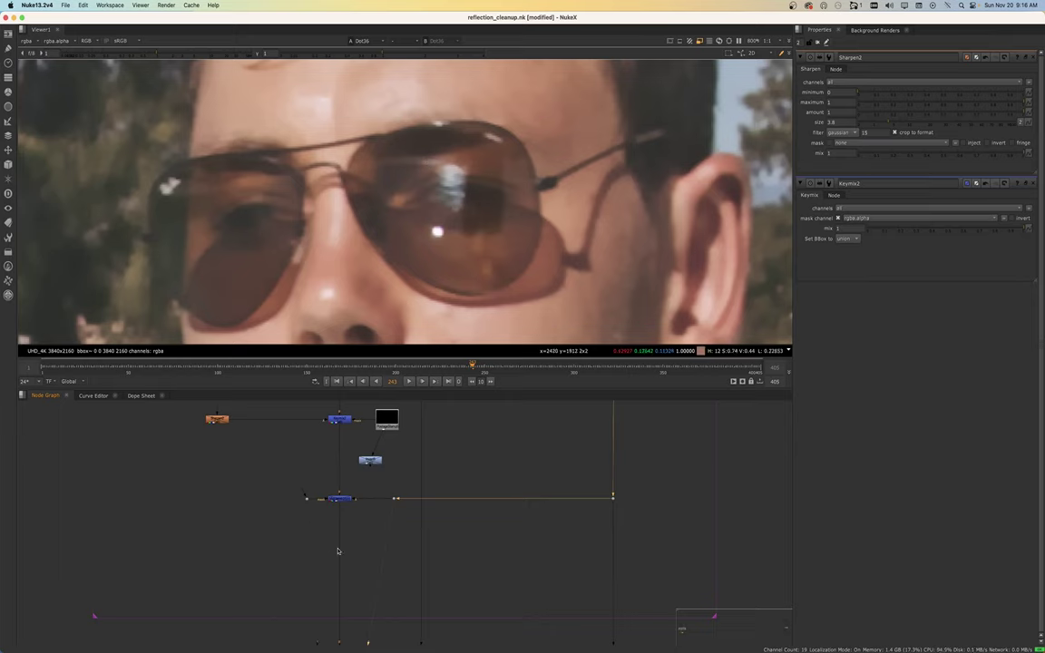
{"action": "left_click", "coordinate": [341, 498]}
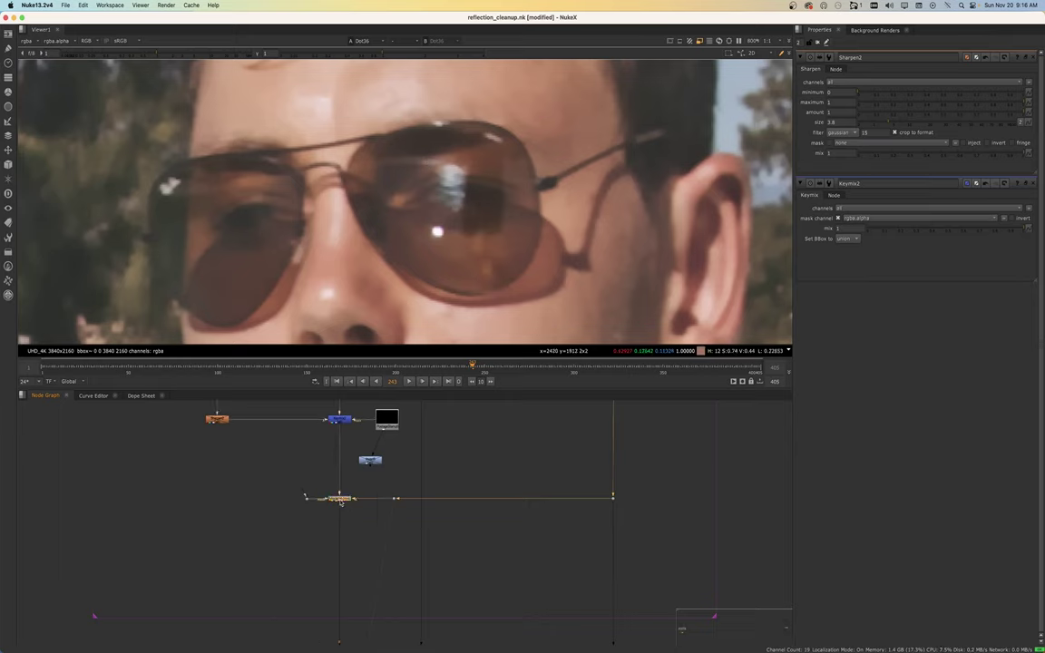
{"action": "key", "text": "1"}
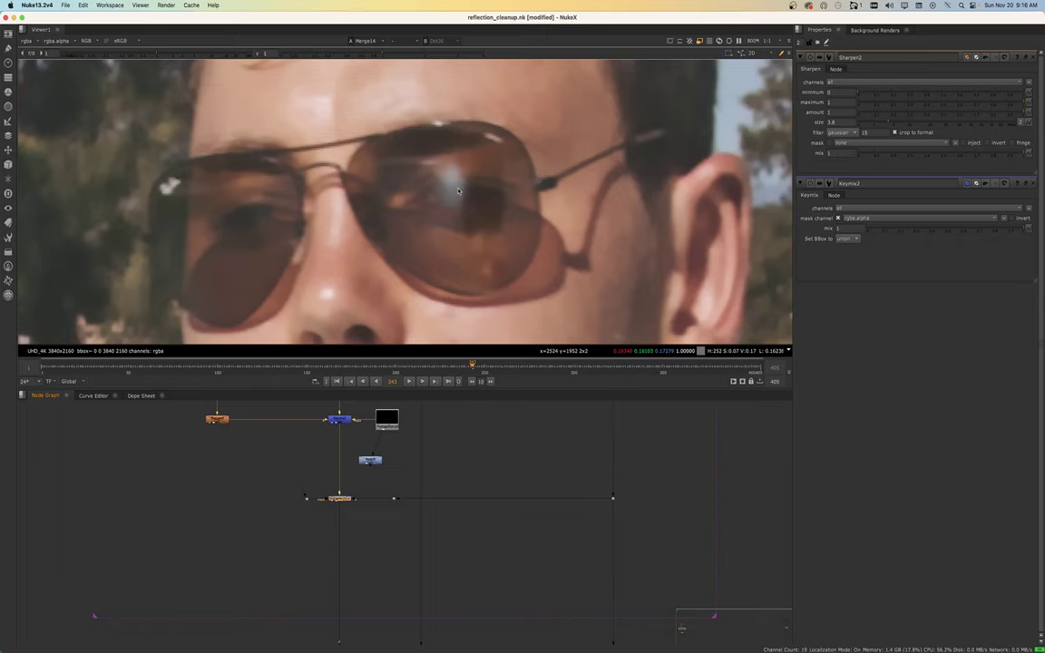
Insert a Blur node on the original plate pipe feeding Merge14 and set its size to 3.5
{"action": "scroll", "coordinate": [452, 204], "scroll_direction": "up", "scroll_amount": 4}
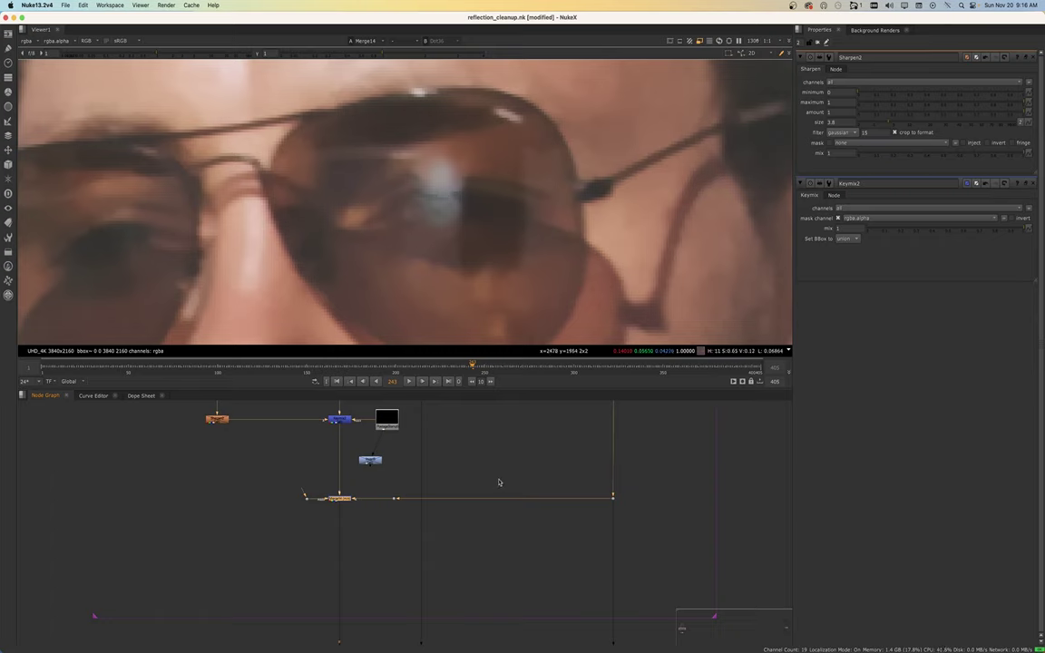
{"action": "key", "text": "b"}
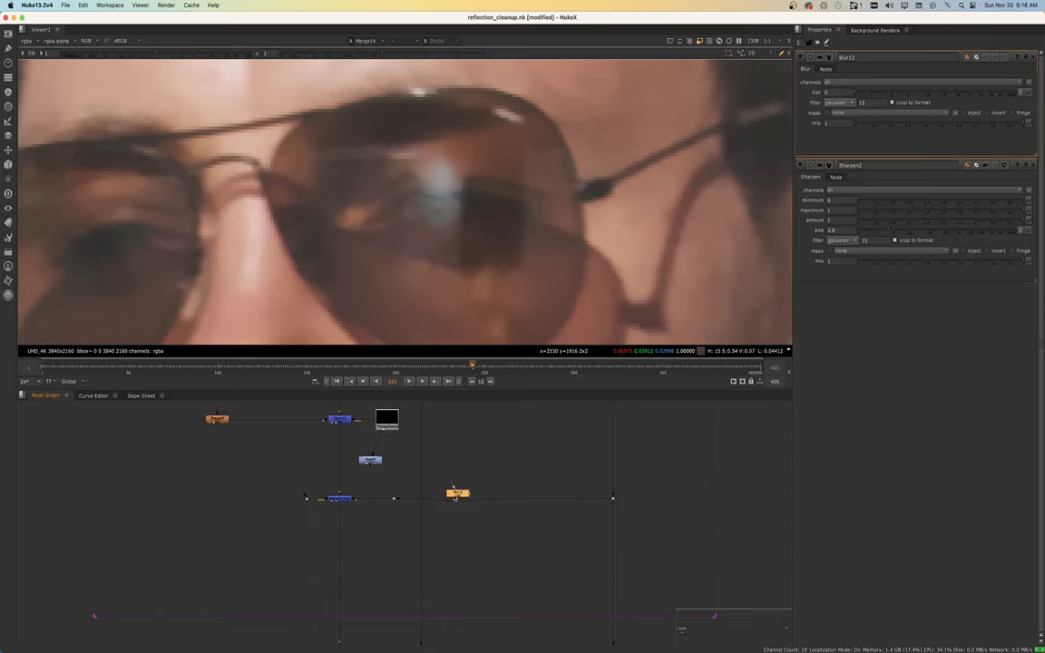
{"action": "left_click", "coordinate": [455, 497]}
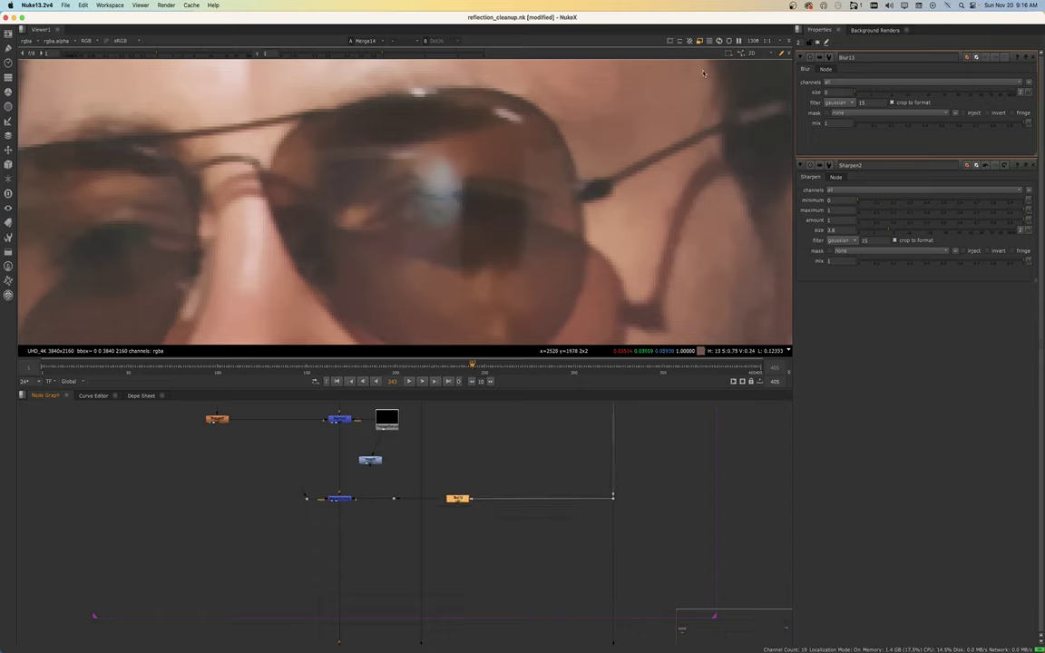
{"action": "left_click", "coordinate": [872, 94]}
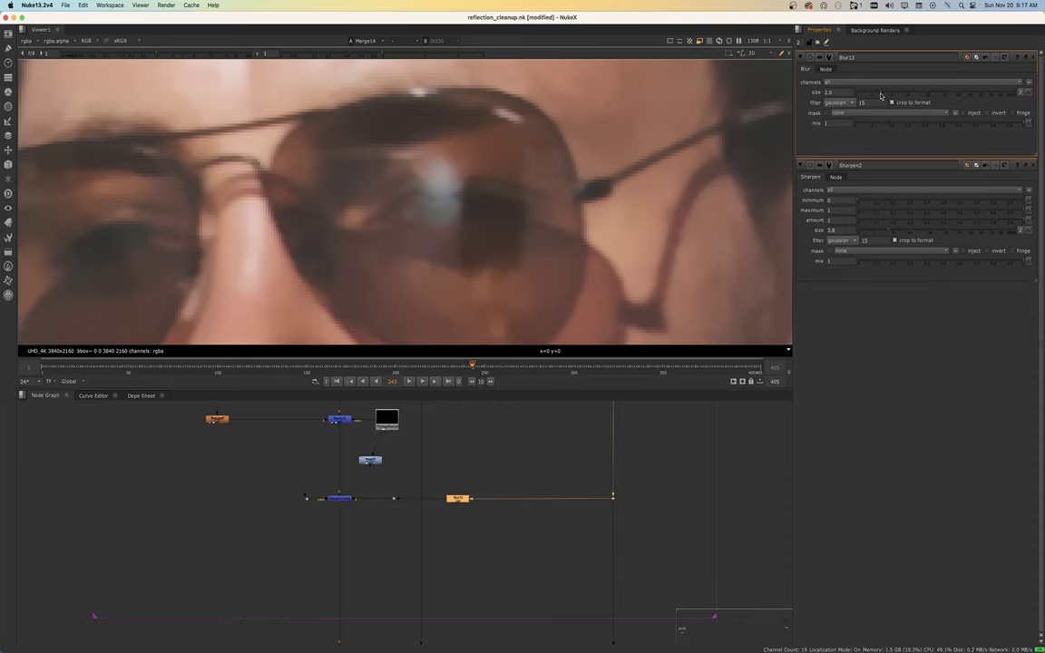
{"action": "scroll", "coordinate": [376, 196], "scroll_direction": "down", "scroll_amount": 2}
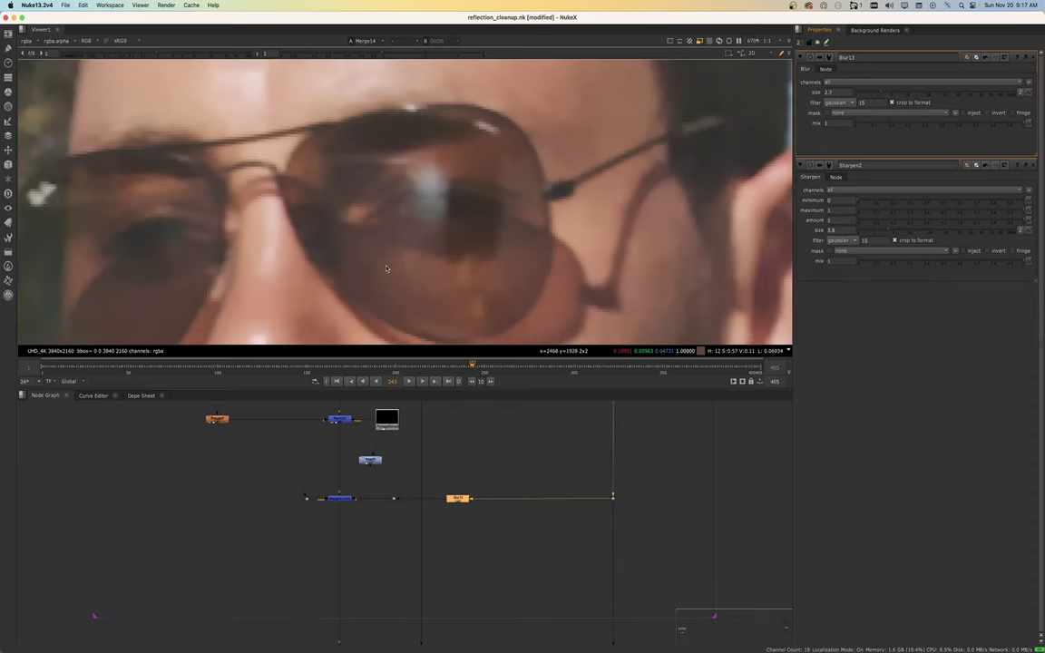
{"action": "scroll", "coordinate": [442, 237], "scroll_direction": "down", "scroll_amount": 2}
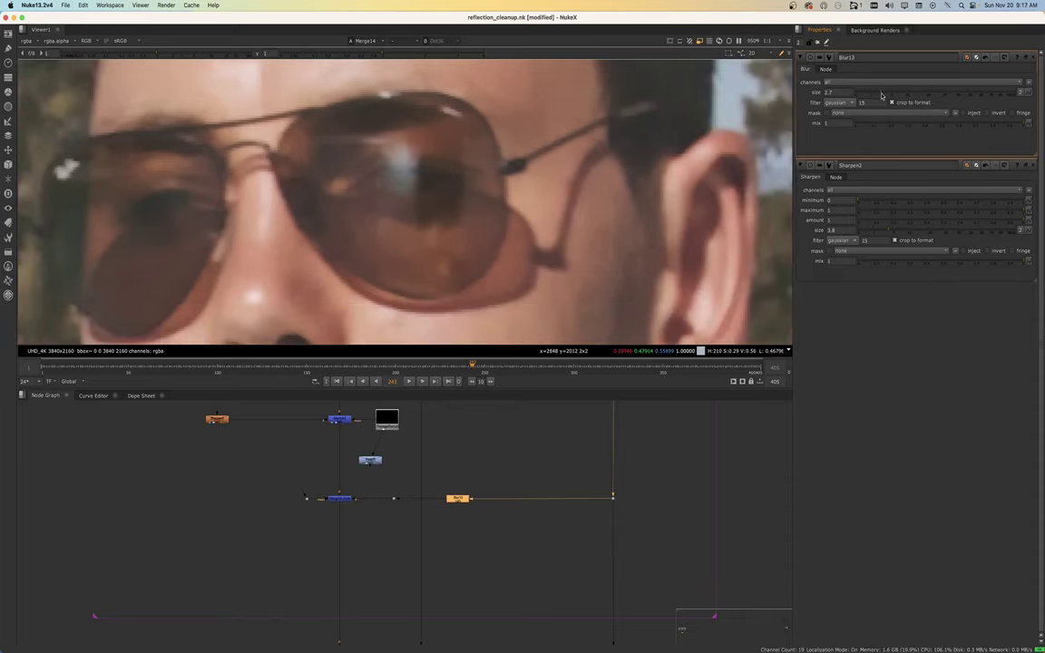
{"action": "mouse_move", "coordinate": [881, 95]}
{"action": "left_mouse_down"}
{"action": "mouse_move", "coordinate": [902, 94]}
{"action": "mouse_move", "coordinate": [883, 94]}
{"action": "left_mouse_up"}
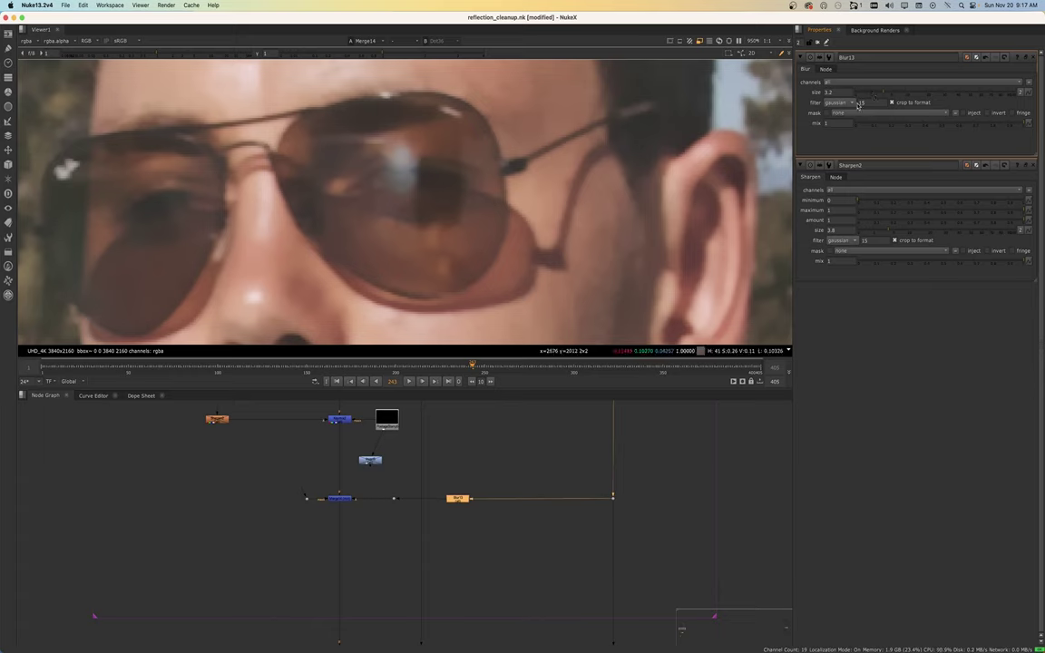
{"action": "left_click_drag", "start_coordinate": [882, 93], "coordinate": [888, 96]}
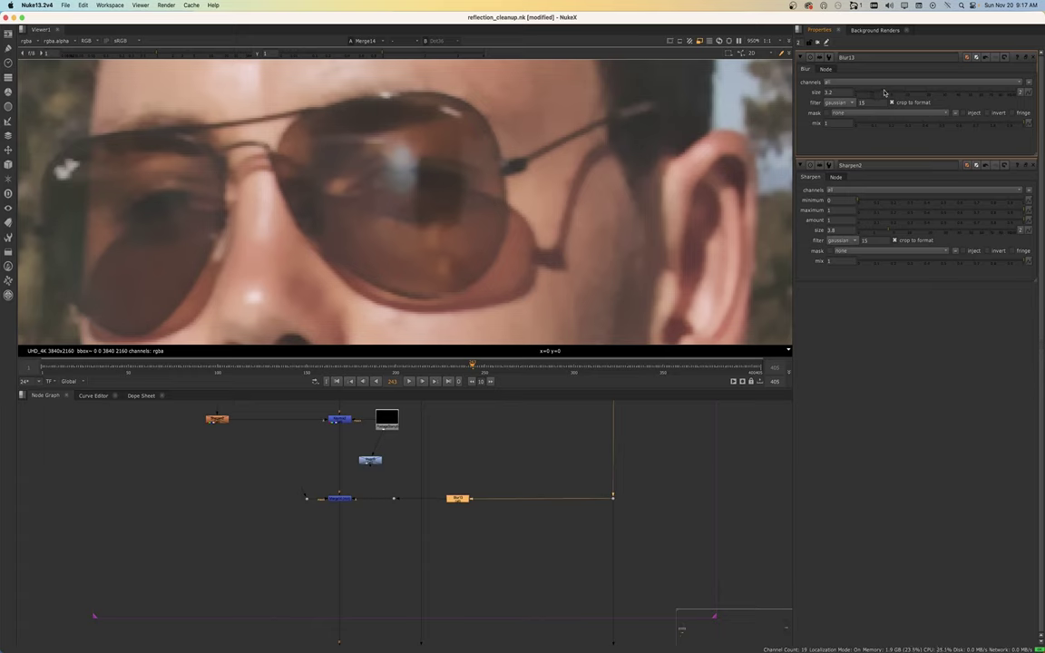
{"action": "scroll", "coordinate": [404, 186], "scroll_direction": "down", "scroll_amount": 3}
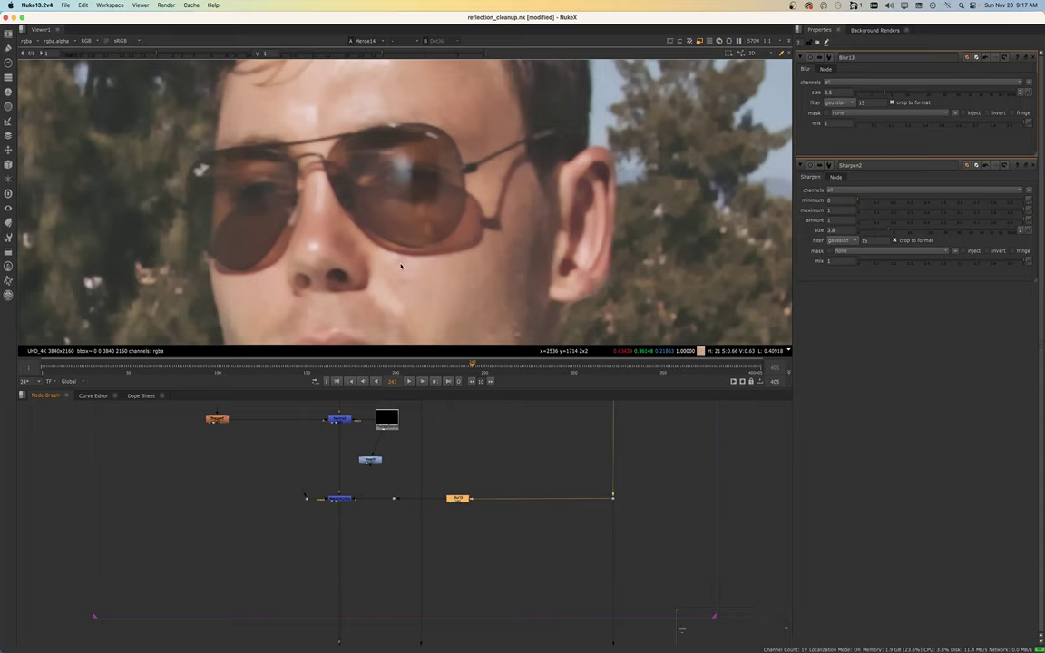
Add a second Blur upstream of the first on the plate pipe, with a new Roto node connected as its mask
{"action": "scroll", "coordinate": [400, 200], "scroll_direction": "up", "scroll_amount": 3}
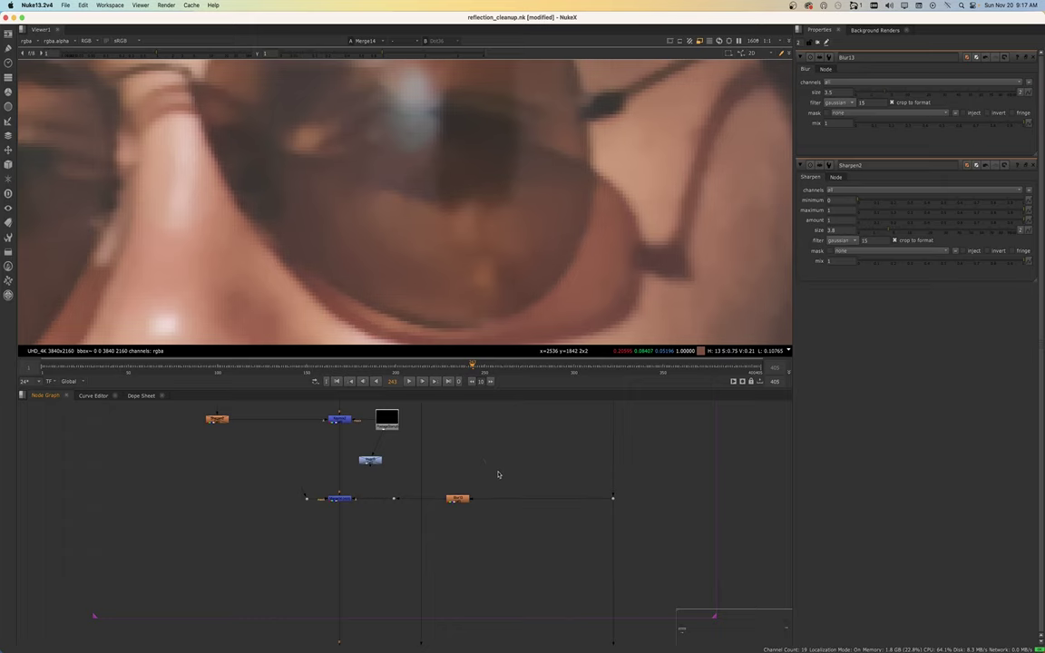
{"action": "key", "text": "b"}
{"action": "key", "text": "o"}
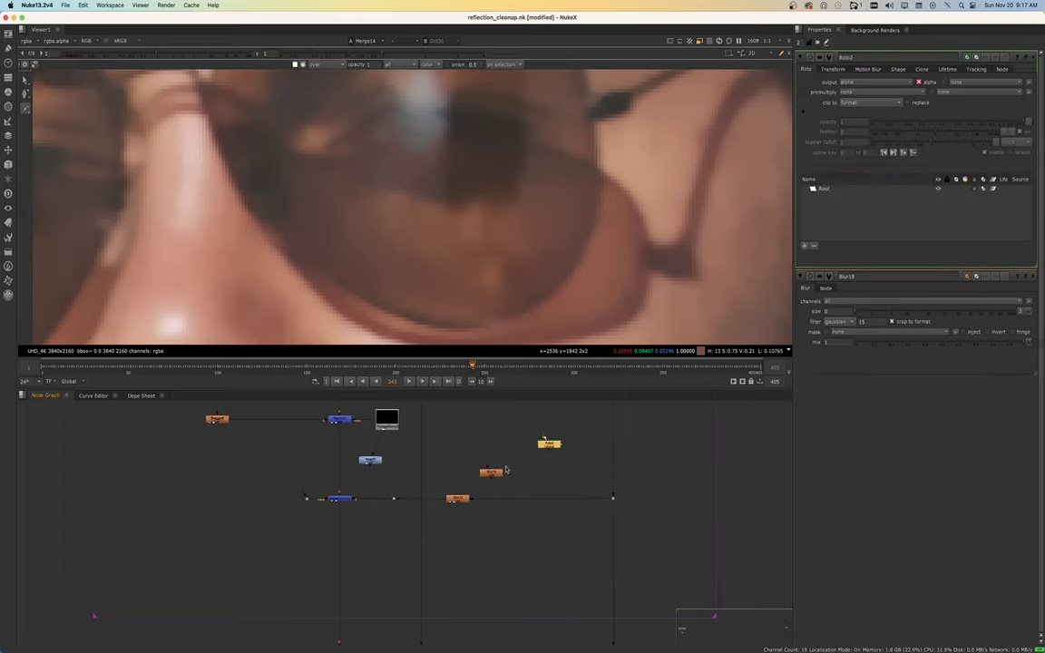
{"action": "left_click_drag", "start_coordinate": [518, 469], "coordinate": [549, 444]}
{"action": "left_click_drag", "start_coordinate": [485, 478], "coordinate": [529, 502]}
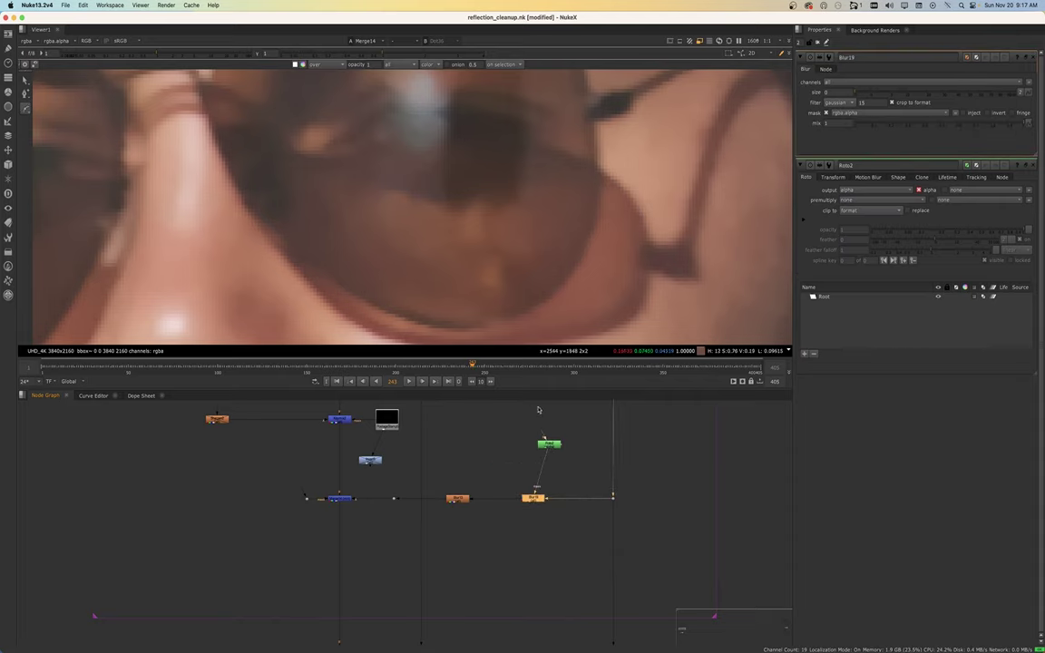
Draw a small ellipse in Roto2 on the lens just below the bright reflection
{"action": "double_click", "coordinate": [553, 447]}
{"action": "left_click_drag", "start_coordinate": [26, 107], "coordinate": [44, 137]}
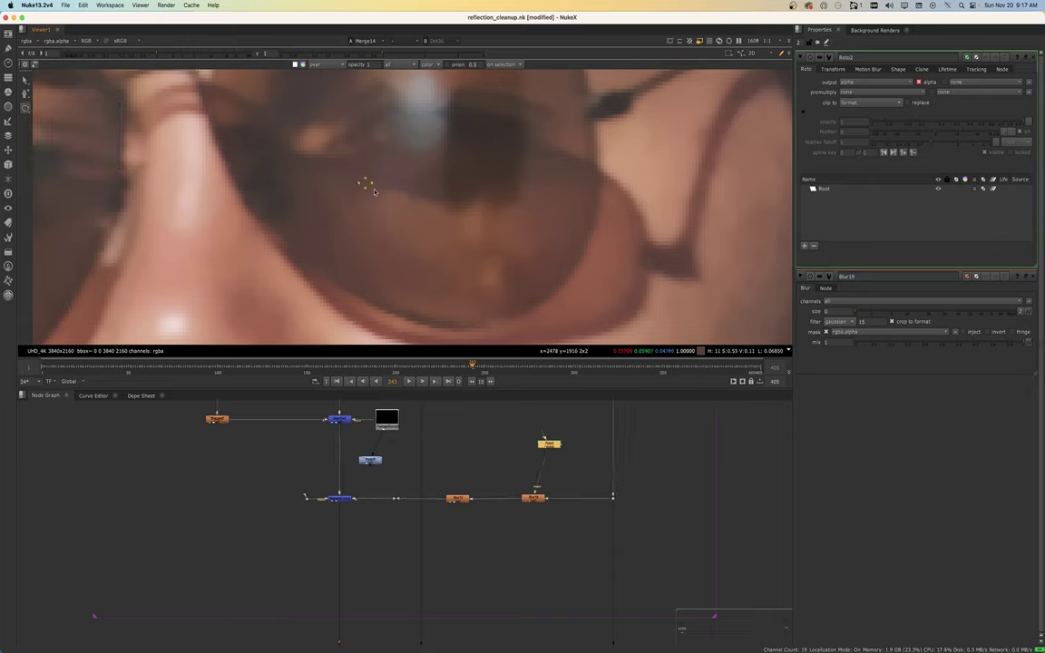
{"action": "left_click_drag", "start_coordinate": [425, 252], "coordinate": [430, 253]}
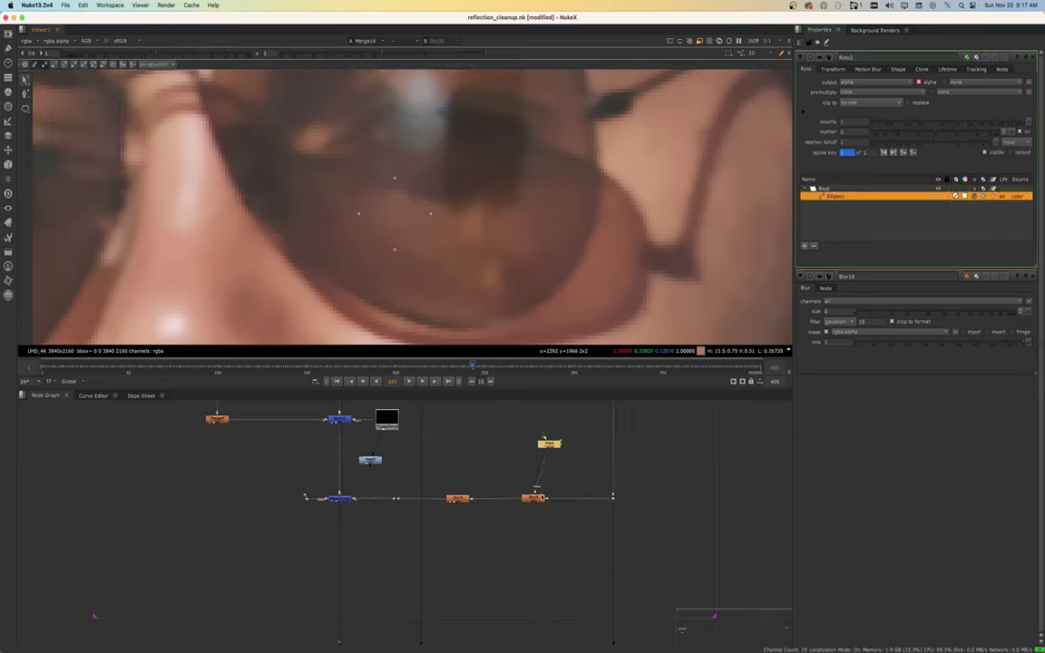
Set the masked Blur's size to 11.8 and check the softened edge on the lens
{"action": "double_click", "coordinate": [533, 499]}
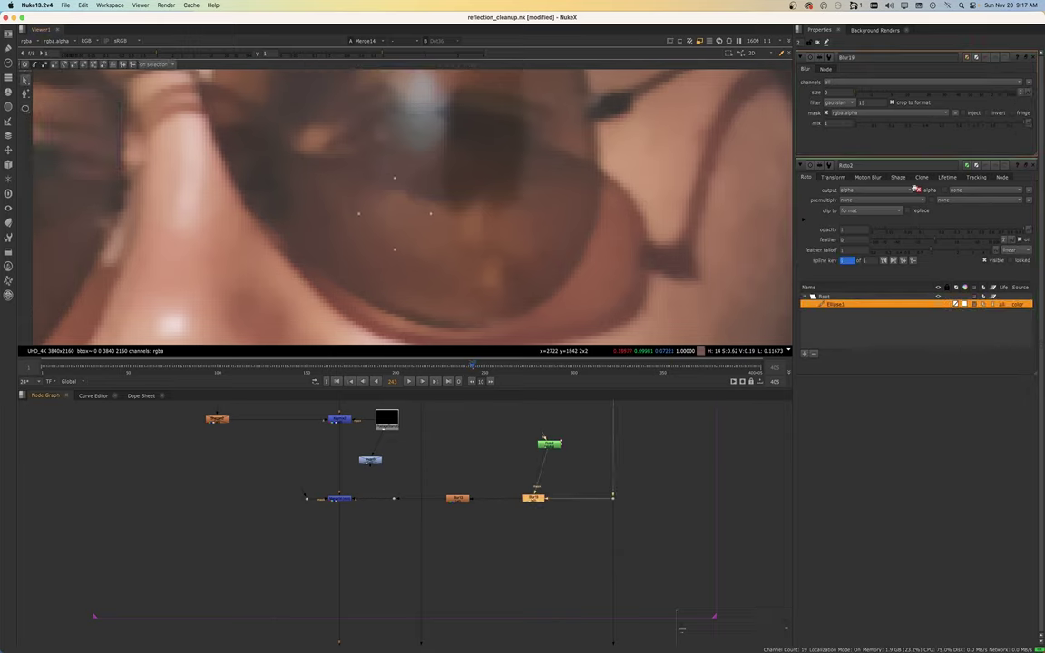
{"action": "left_click", "coordinate": [909, 95]}
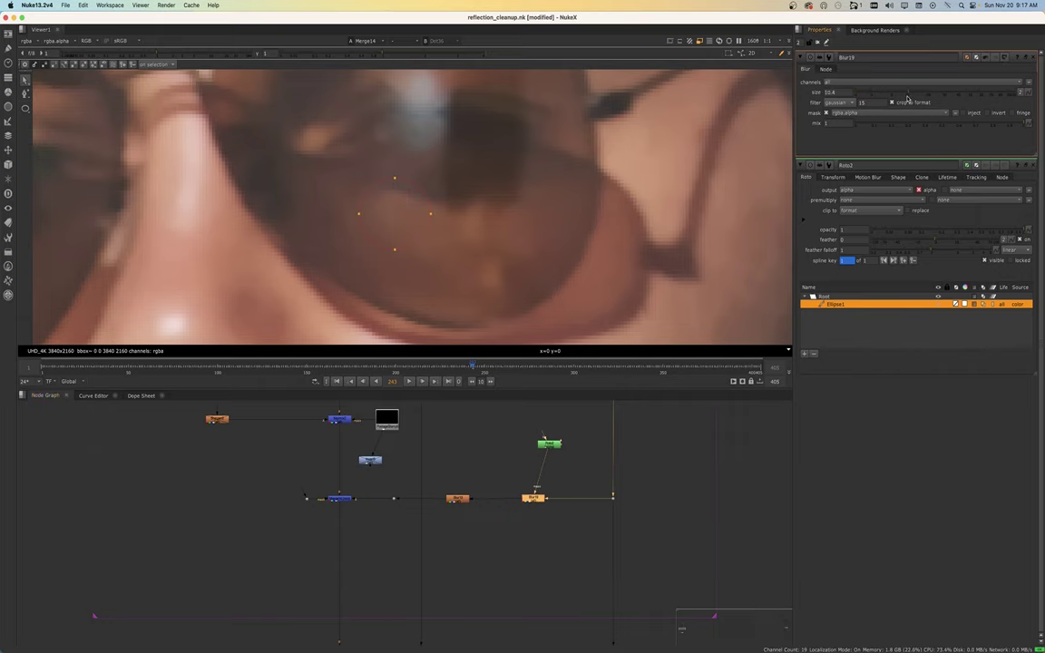
{"action": "left_click", "coordinate": [908, 97]}
{"action": "left_click", "coordinate": [384, 210]}
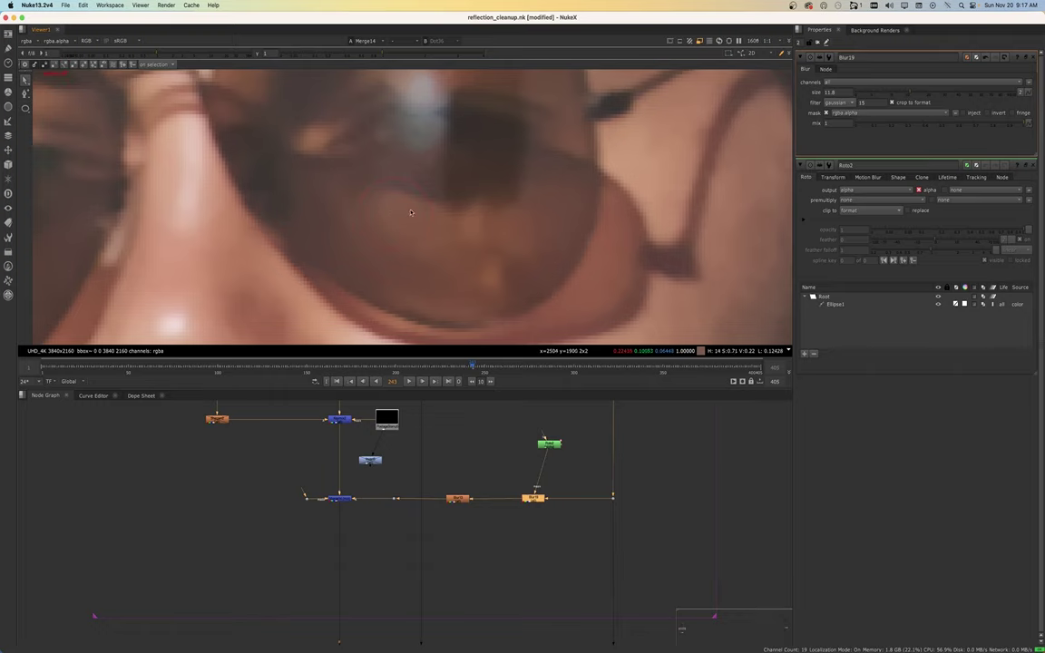
{"action": "scroll", "coordinate": [410, 212], "scroll_direction": "up", "scroll_amount": 3}
{"action": "scroll", "coordinate": [433, 198], "scroll_direction": "down", "scroll_amount": 5}
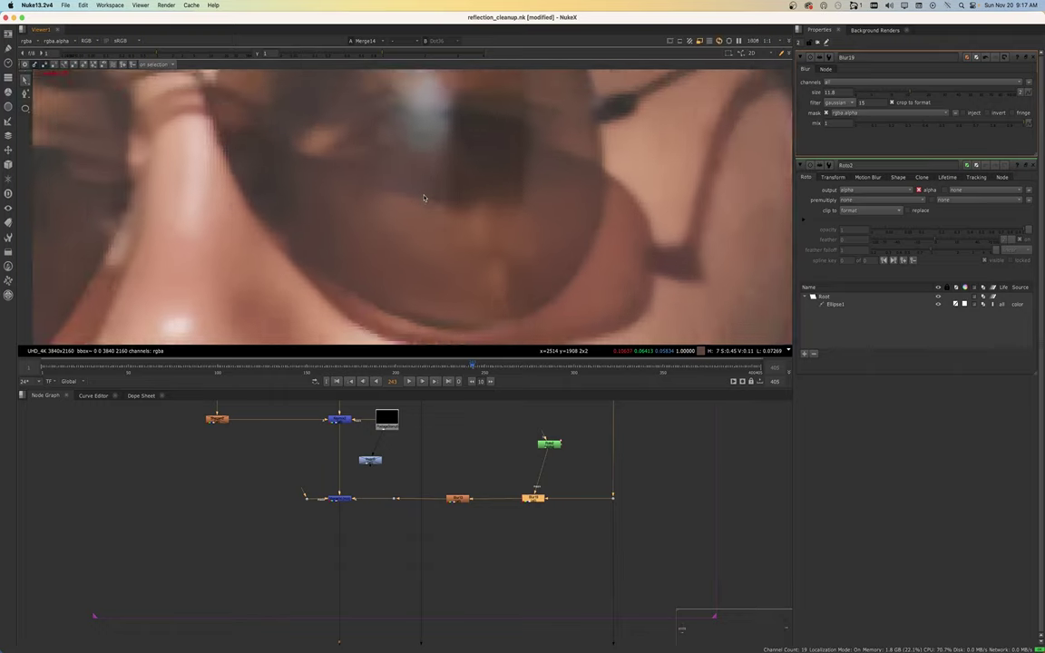
Align Roto2 above the masked Blur, adjust the top of its ellipse on the lens, and close all node properties
{"action": "left_click", "coordinate": [549, 443]}
{"action": "left_click_drag", "start_coordinate": [549, 446], "coordinate": [534, 452]}
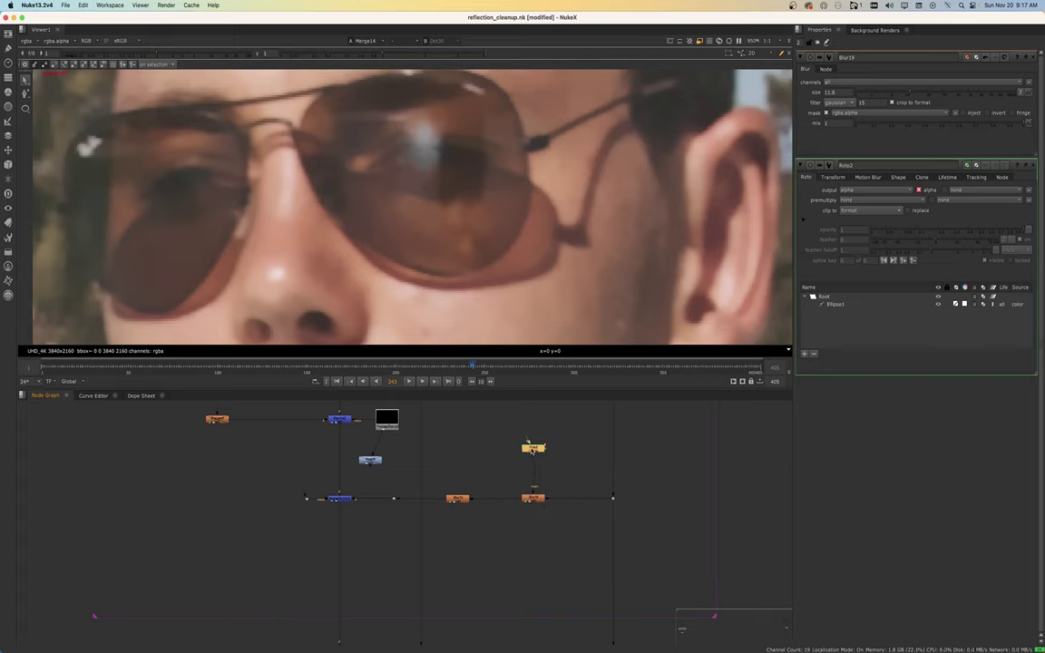
{"action": "double_click", "coordinate": [534, 451]}
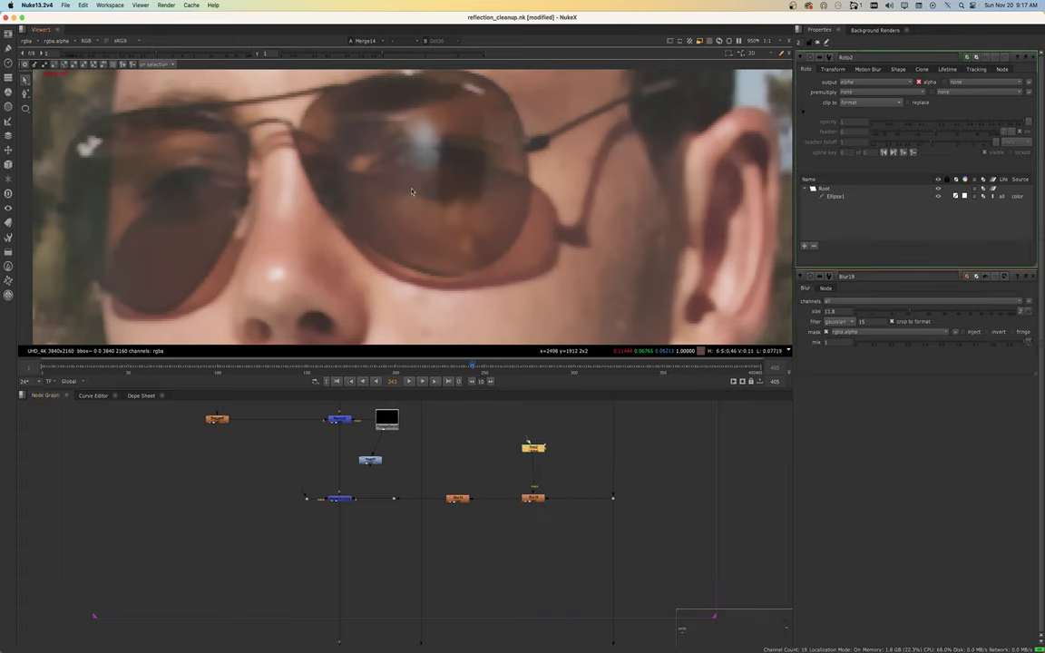
{"action": "left_click", "coordinate": [407, 200]}
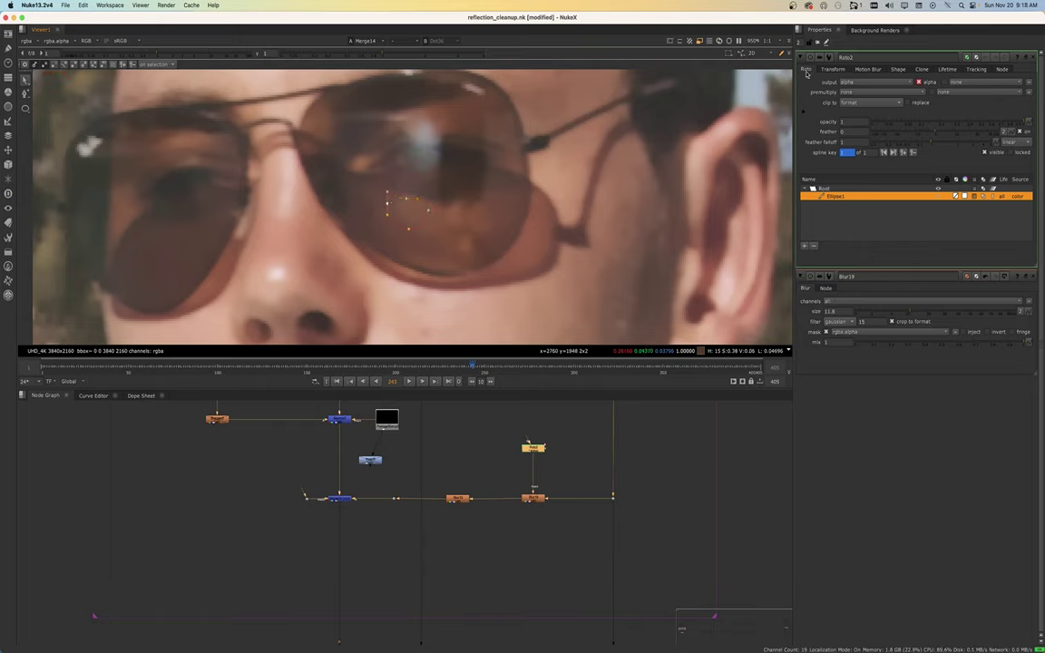
{"action": "left_click", "coordinate": [818, 43]}
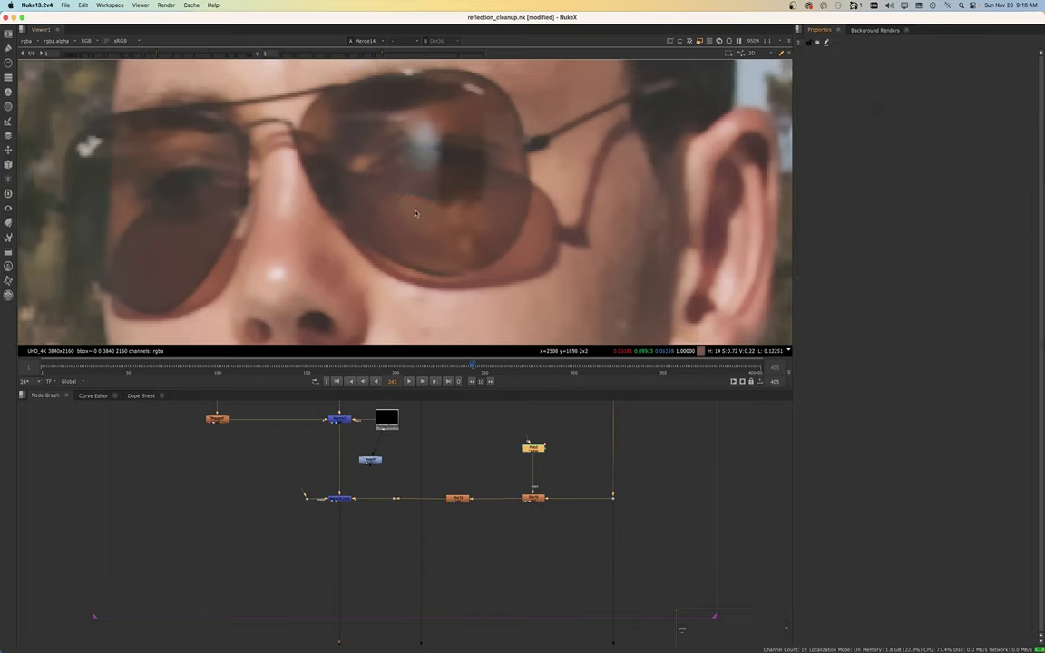
Examine the blurred lens area in the Merge14 result both close up and across the whole face
{"action": "left_click", "coordinate": [535, 499]}
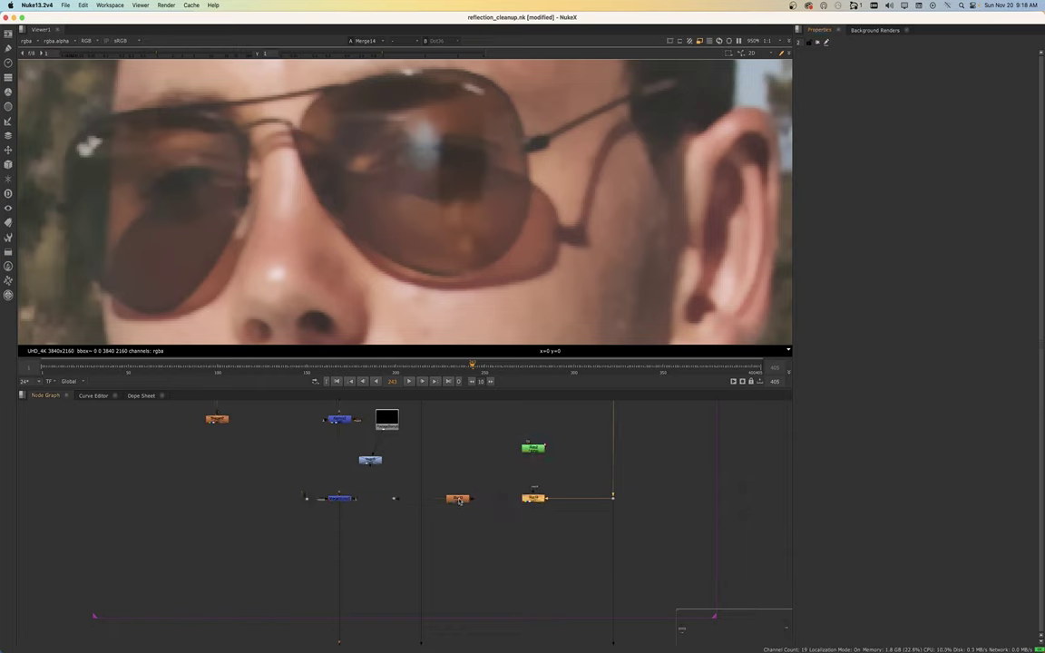
{"action": "scroll", "coordinate": [420, 222], "scroll_direction": "up", "scroll_amount": 4}
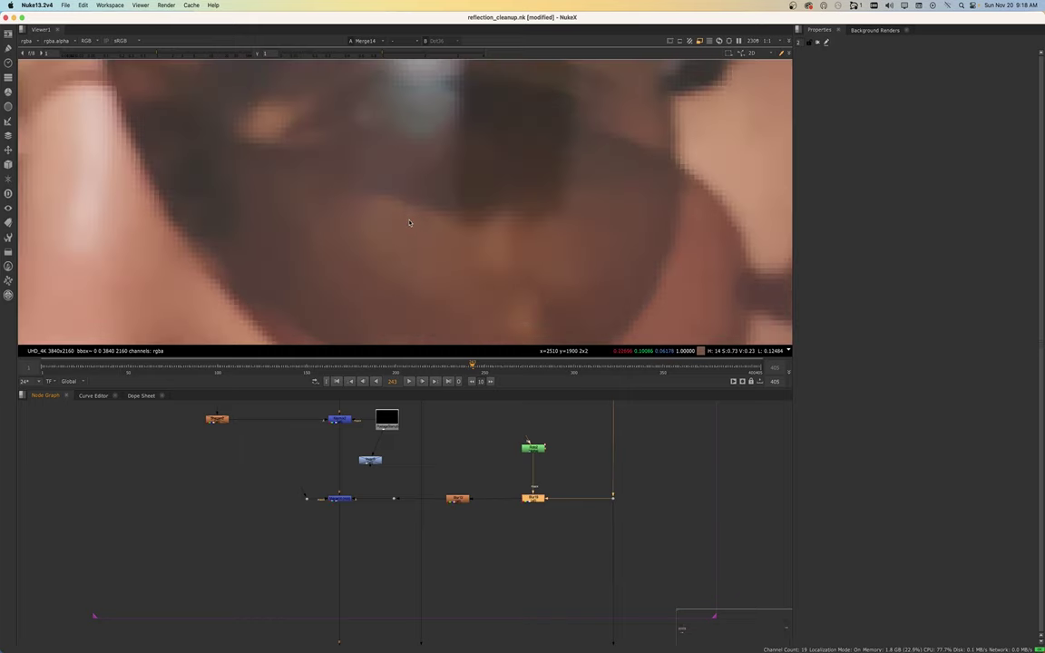
{"action": "scroll", "coordinate": [410, 228], "scroll_direction": "down", "scroll_amount": 5}
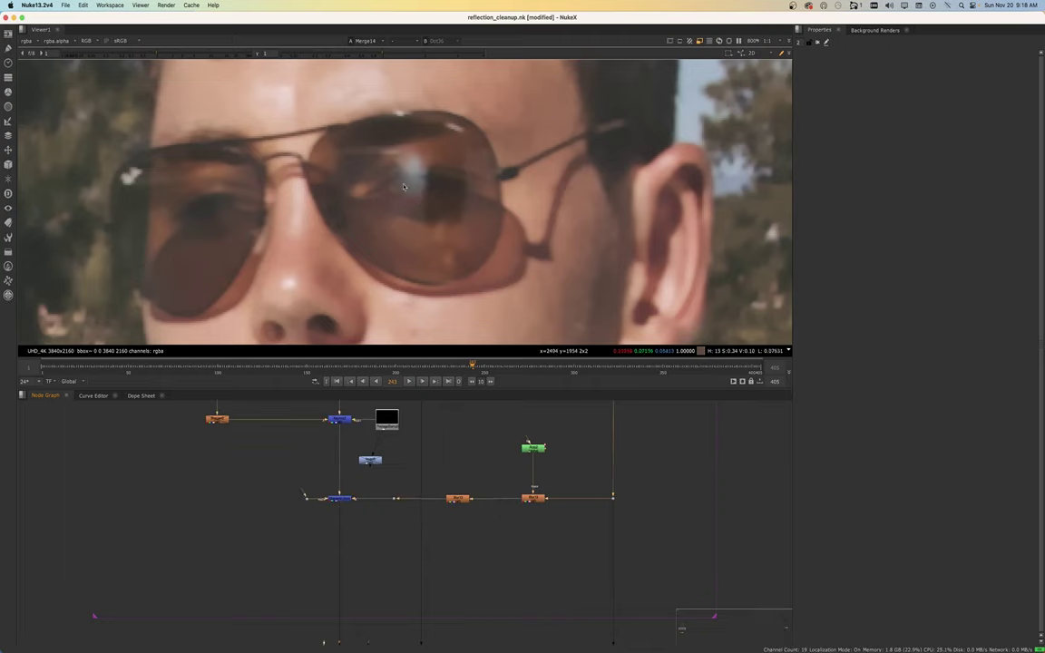
{"action": "scroll", "coordinate": [390, 317], "scroll_direction": "down", "scroll_amount": 3}
{"action": "scroll", "coordinate": [399, 487], "scroll_direction": "down", "scroll_amount": 6}
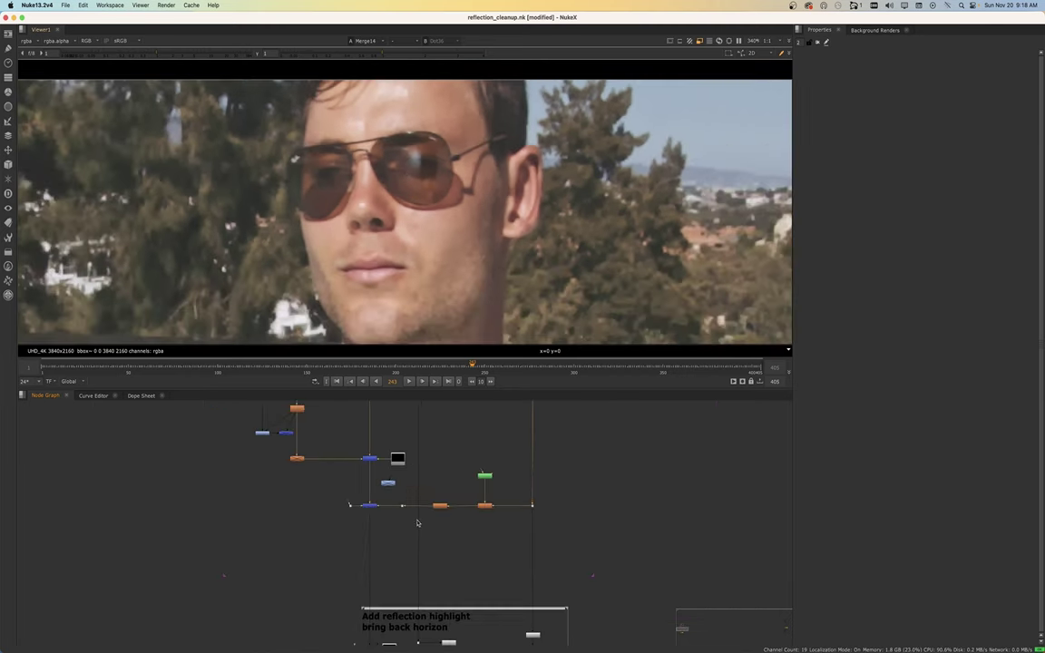
View the Dot23 source plate and the Merge14 cleanup result as alternating viewer inputs
{"action": "scroll", "coordinate": [362, 466], "scroll_direction": "up", "scroll_amount": 2}
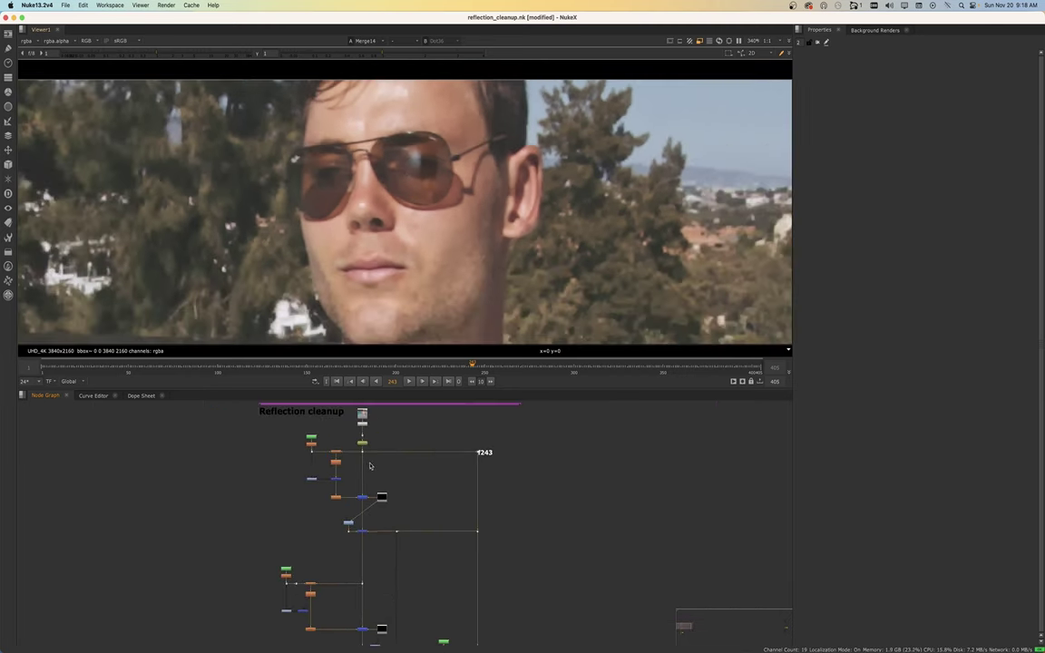
{"action": "key", "text": "1"}
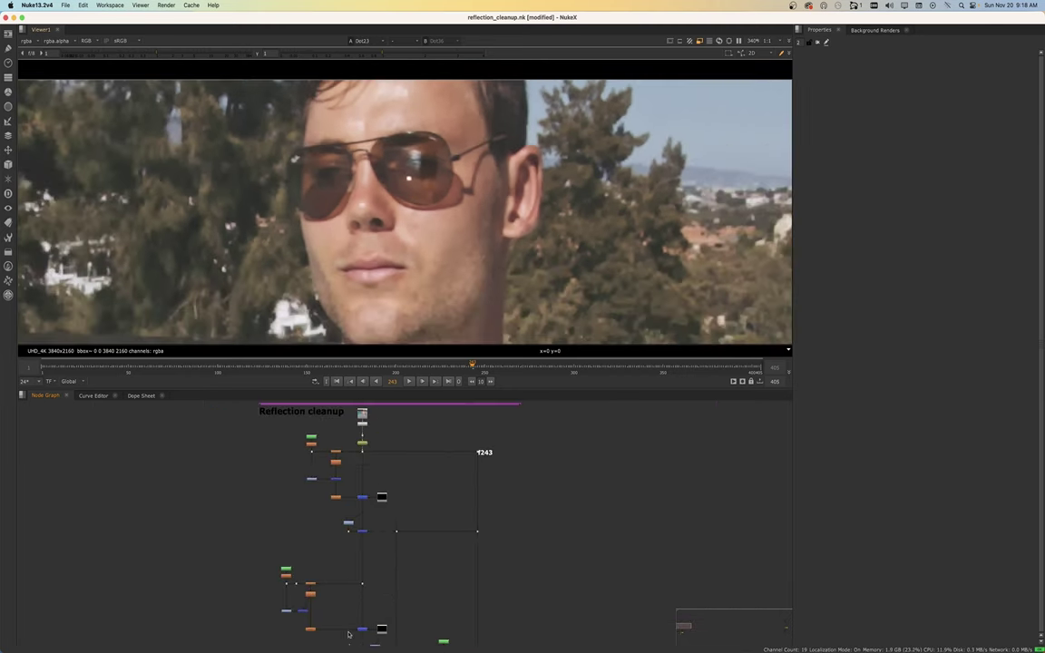
{"action": "middle_click_drag", "start_coordinate": [349, 635], "coordinate": [348, 557]}
{"action": "scroll", "coordinate": [347, 557], "scroll_direction": "up", "scroll_amount": 1}
{"action": "key", "text": "2"}
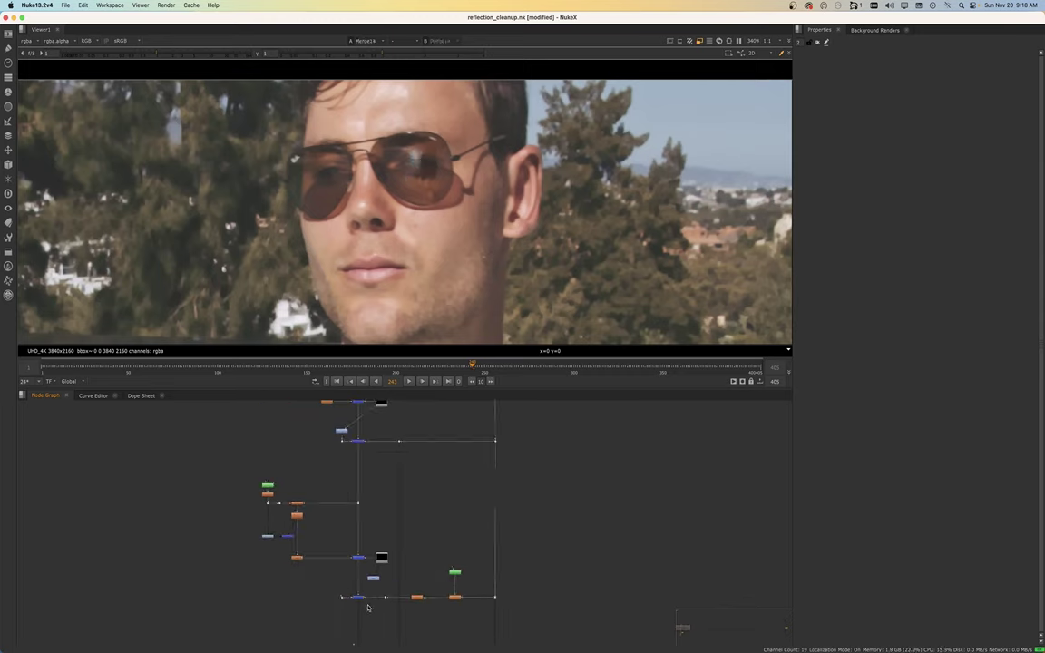
{"action": "key", "text": "1"}
{"action": "key", "text": "2"}
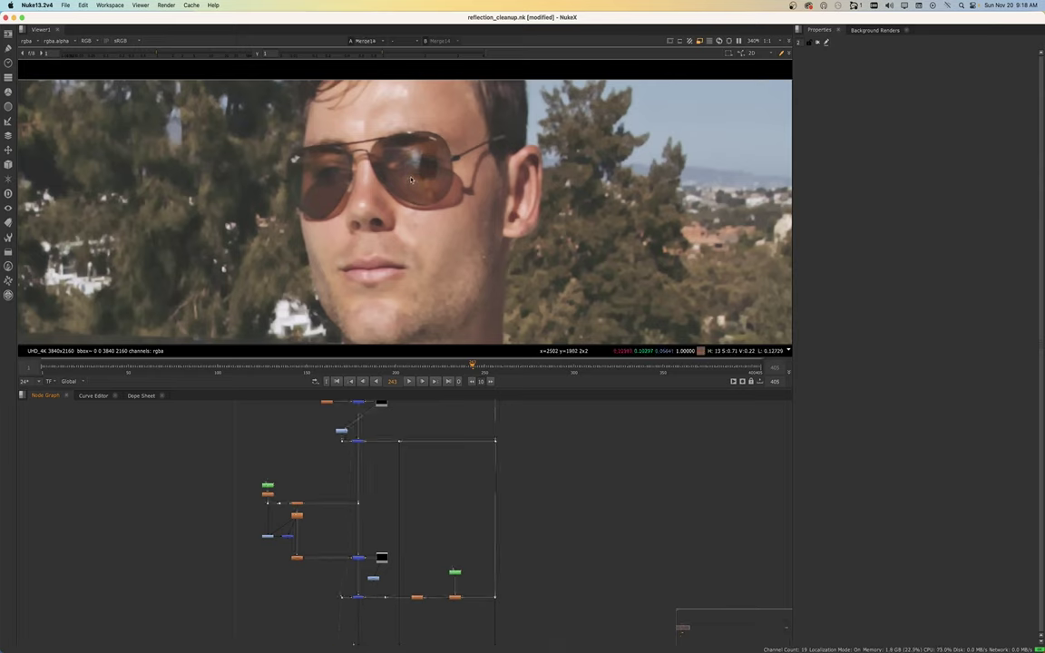
Compare the sunglasses reflection on frame 243 between the Dot23 source plate and the Merge14 cleanup
{"action": "key", "text": "2"}
{"action": "key", "text": "1"}
{"action": "key", "text": "2"}
{"action": "key", "text": "1"}
{"action": "key", "text": "2"}
{"action": "key", "text": "1"}
{"action": "key", "text": "2"}
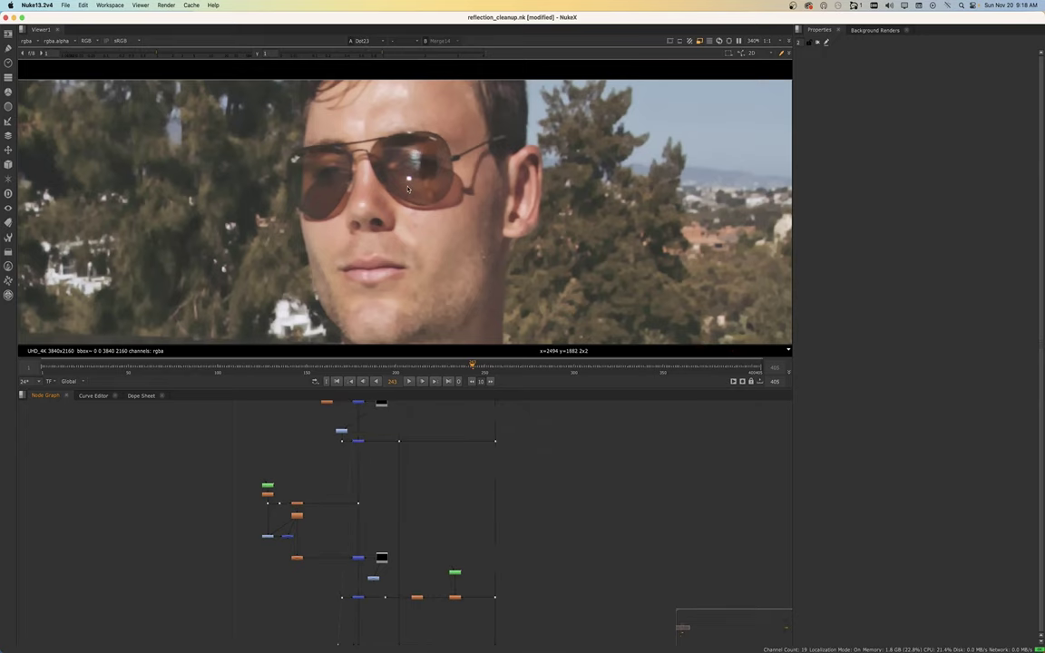
{"action": "key", "text": "1"}
Inspect the Merge14 cleanup of the sunglasses lenses both close up and within the wider frame
{"action": "scroll", "coordinate": [418, 174], "scroll_direction": "down", "scroll_amount": 3}
{"action": "key", "text": "1"}
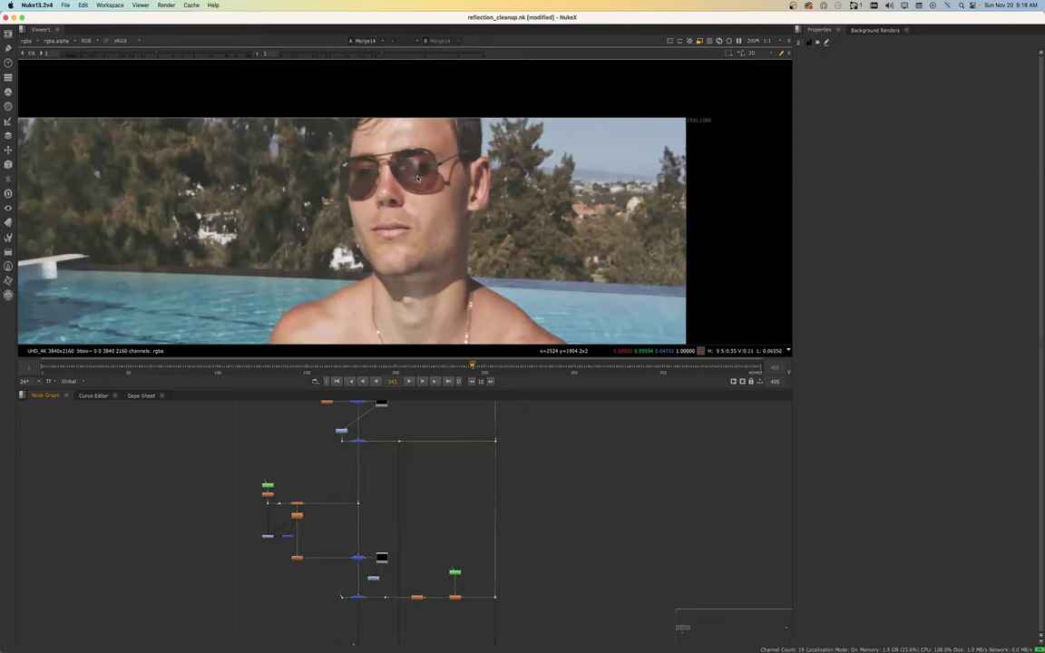
{"action": "key", "text": "1"}
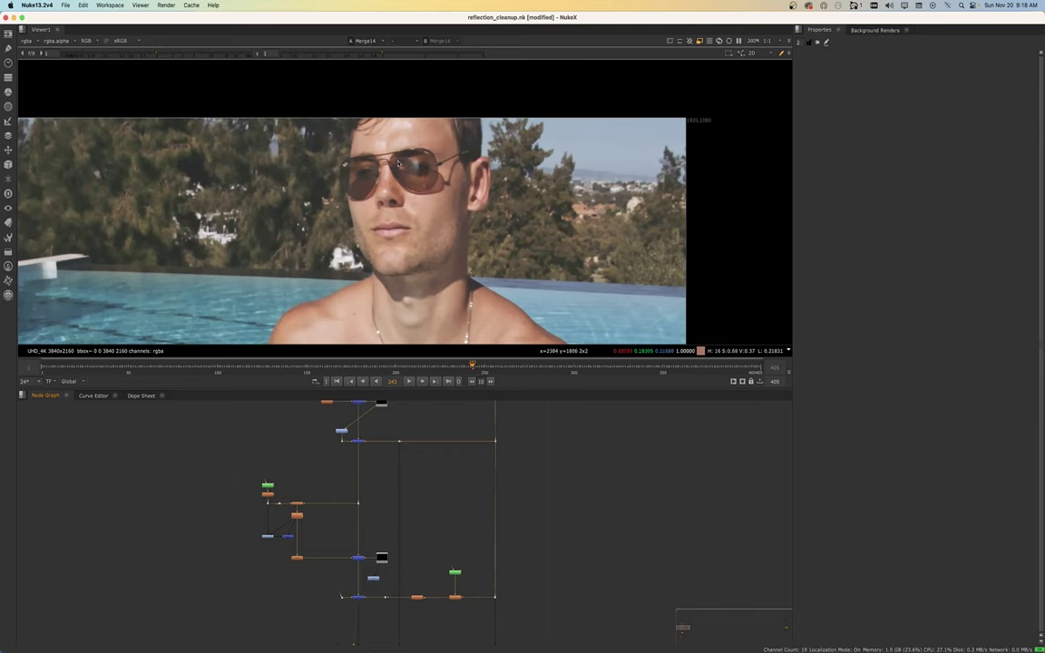
{"action": "scroll", "coordinate": [422, 175], "scroll_direction": "up", "scroll_amount": 4}
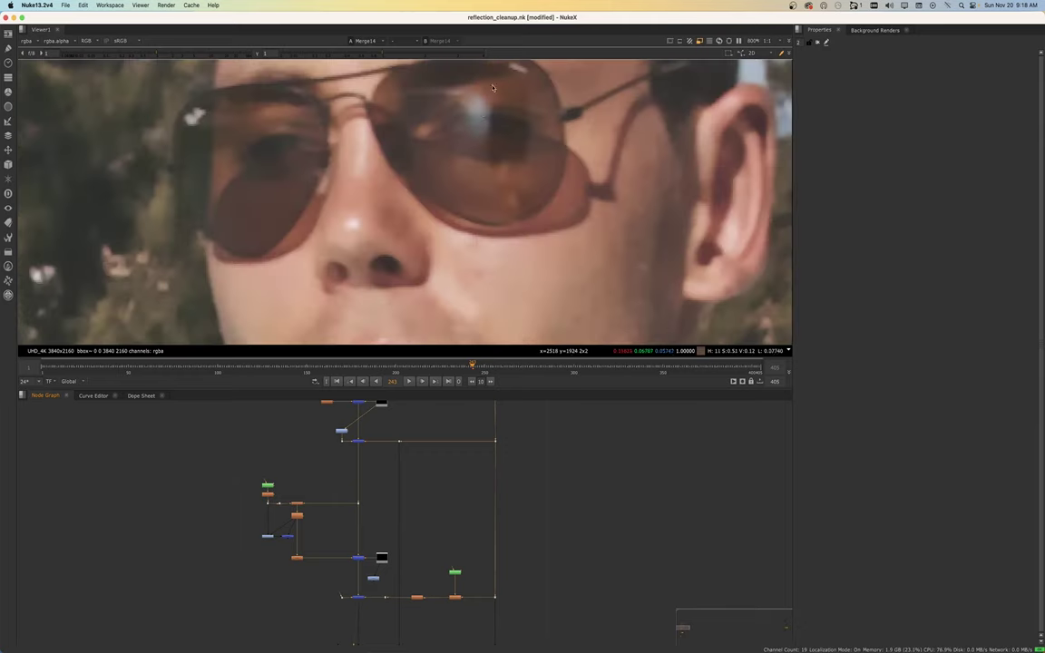
{"action": "scroll", "coordinate": [481, 158], "scroll_direction": "down", "scroll_amount": 4}
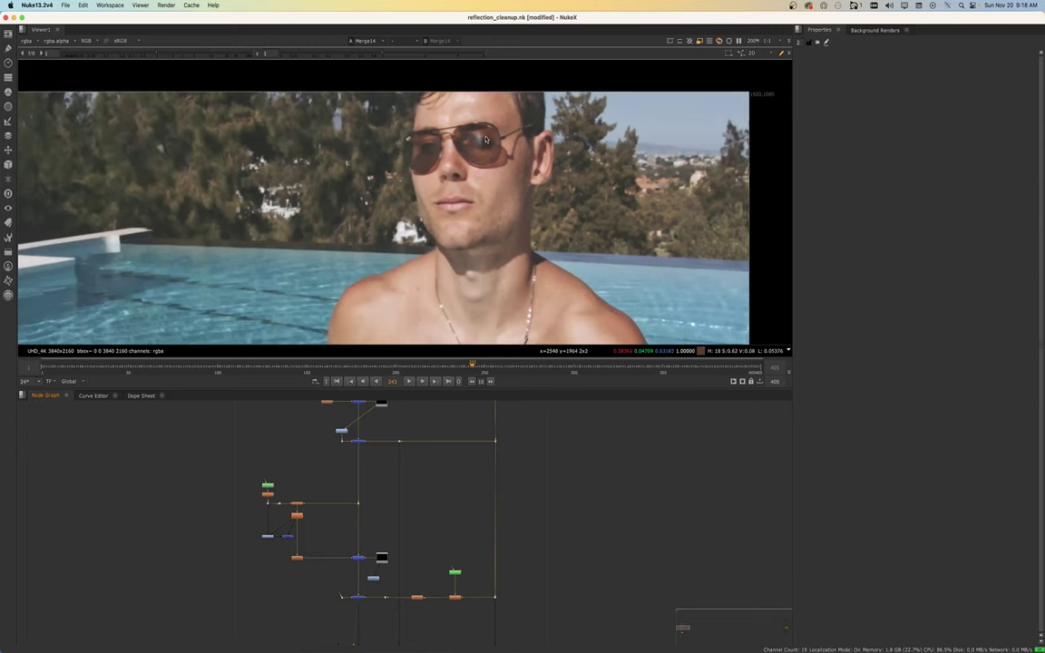
{"action": "scroll", "coordinate": [435, 155], "scroll_direction": "up", "scroll_amount": 1}
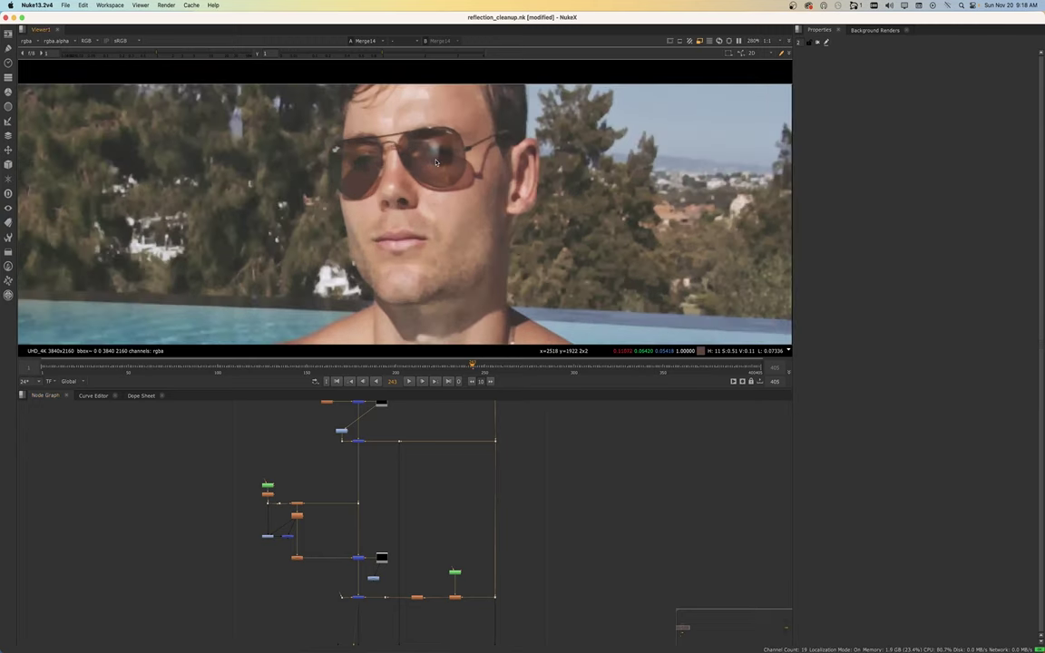
Clear the label of the "Add reflection highlight bring back horizon" backdrop
{"action": "scroll", "coordinate": [340, 581], "scroll_direction": "down", "scroll_amount": 2}
{"action": "middle_click_drag", "start_coordinate": [349, 594], "coordinate": [341, 466]}
{"action": "middle_click_drag", "start_coordinate": [344, 567], "coordinate": [348, 539]}
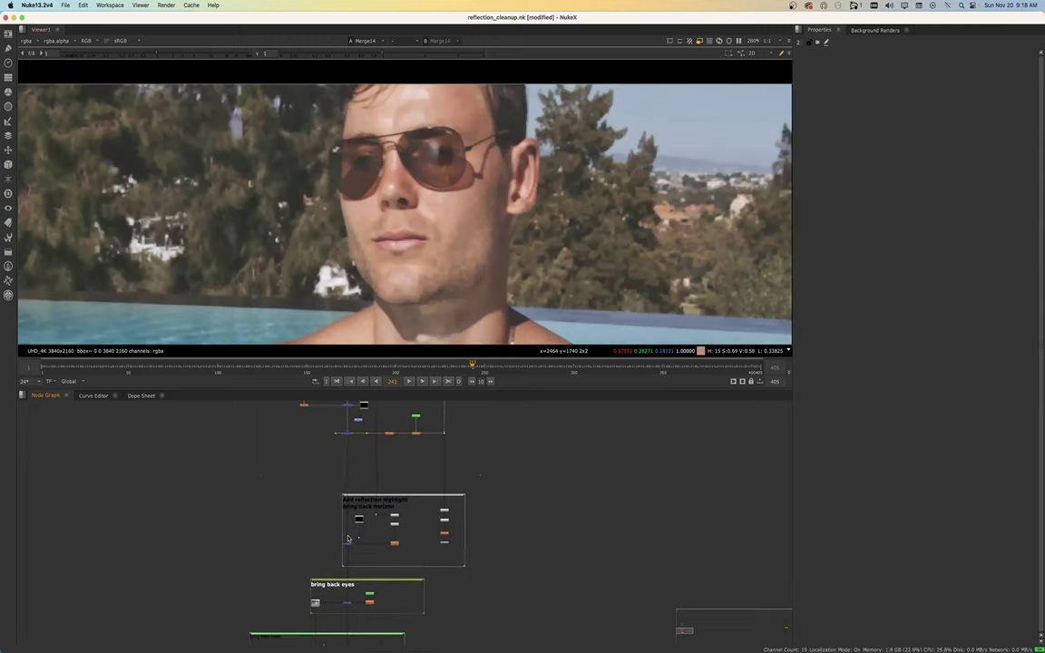
{"action": "scroll", "coordinate": [348, 539], "scroll_direction": "up", "scroll_amount": 5}
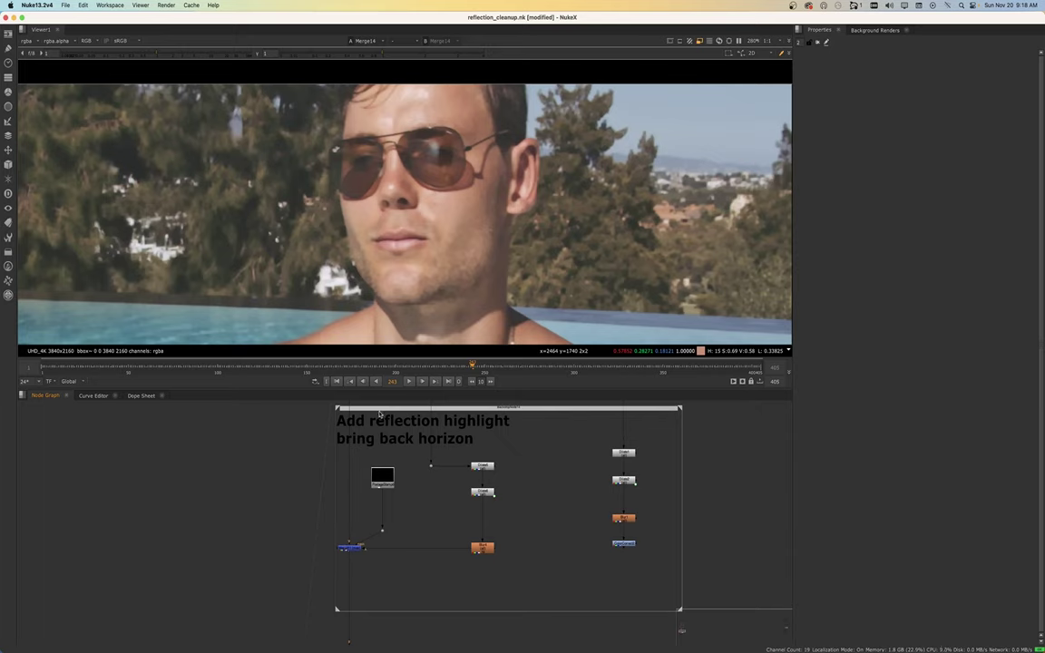
{"action": "double_click", "coordinate": [380, 414]}
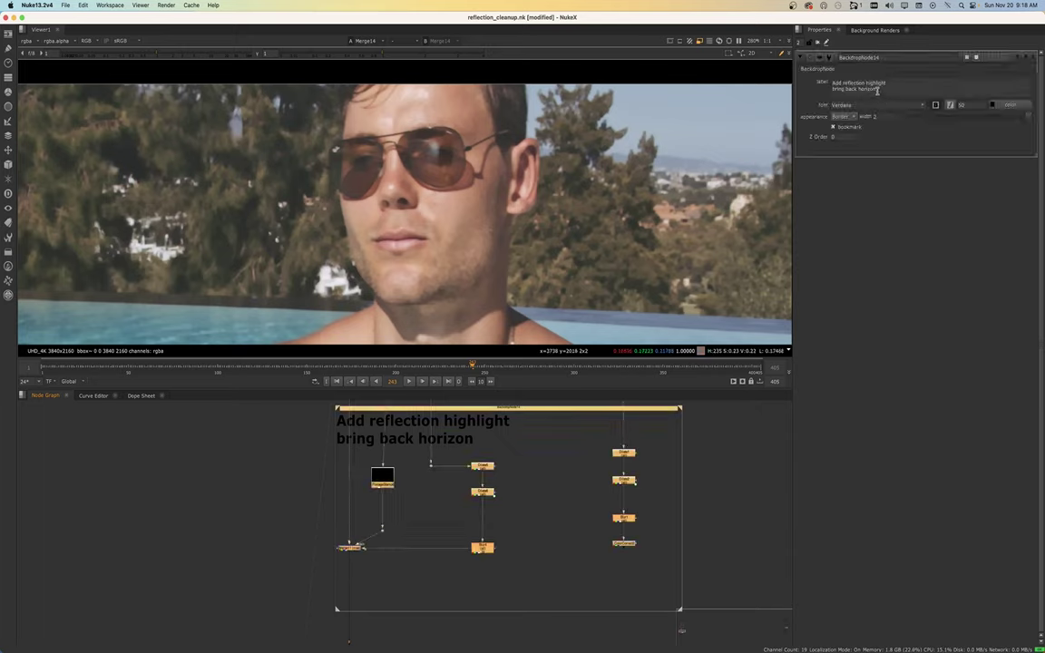
{"action": "left_click_drag", "start_coordinate": [877, 90], "coordinate": [810, 74]}
{"action": "key", "text": "BackSpace"}
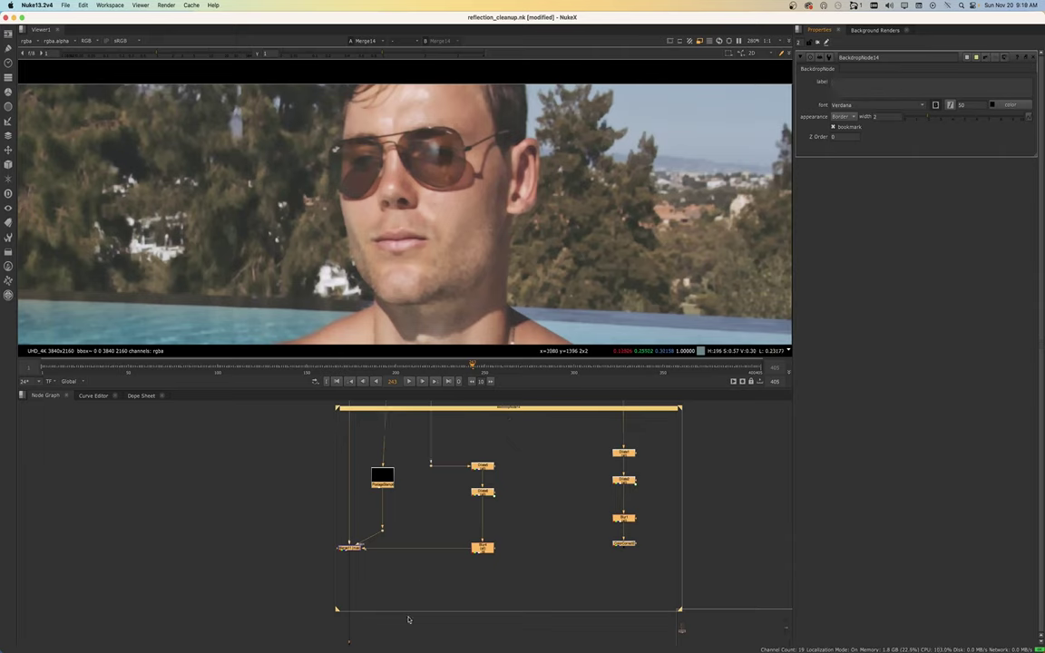
Follow the main comp branch down from the reflection cleanup and view the output of the Merge11 node
{"action": "left_click", "coordinate": [364, 553]}
{"action": "scroll", "coordinate": [360, 552], "scroll_direction": "up", "scroll_amount": 3}
{"action": "scroll", "coordinate": [376, 560], "scroll_direction": "down", "scroll_amount": 10}
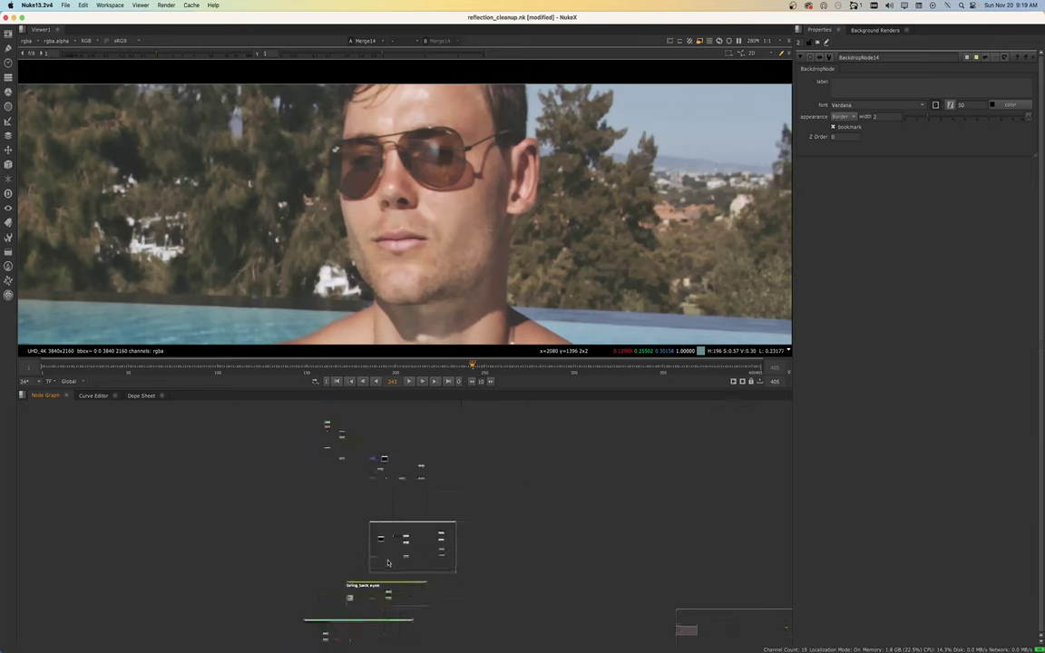
{"action": "middle_click_drag", "start_coordinate": [378, 451], "coordinate": [376, 486]}
{"action": "scroll", "coordinate": [375, 477], "scroll_direction": "up", "scroll_amount": 8}
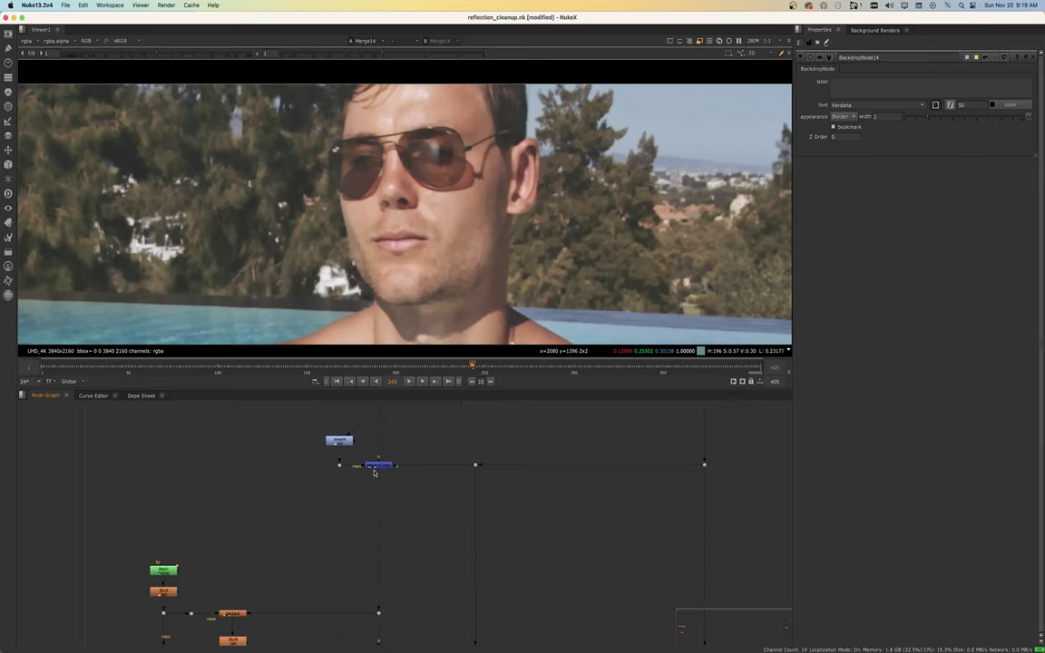
{"action": "scroll", "coordinate": [375, 473], "scroll_direction": "down", "scroll_amount": 8}
{"action": "middle_click_drag", "start_coordinate": [377, 606], "coordinate": [376, 536]}
{"action": "scroll", "coordinate": [376, 534], "scroll_direction": "up", "scroll_amount": 8}
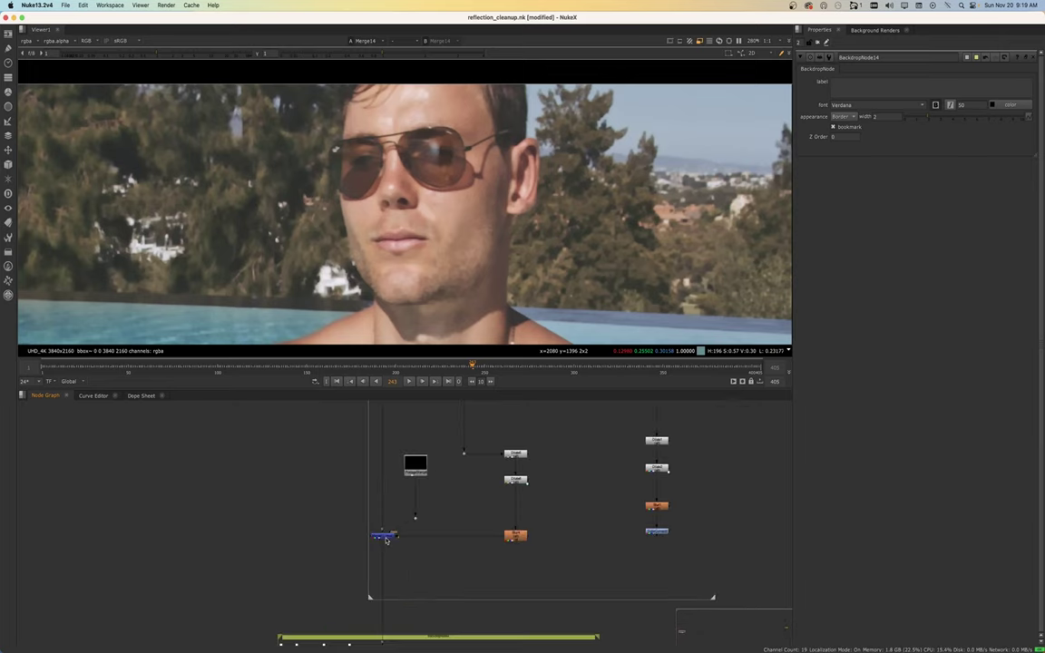
{"action": "scroll", "coordinate": [387, 542], "scroll_direction": "up", "scroll_amount": 3}
{"action": "left_click", "coordinate": [387, 540]}
{"action": "key", "text": "1"}
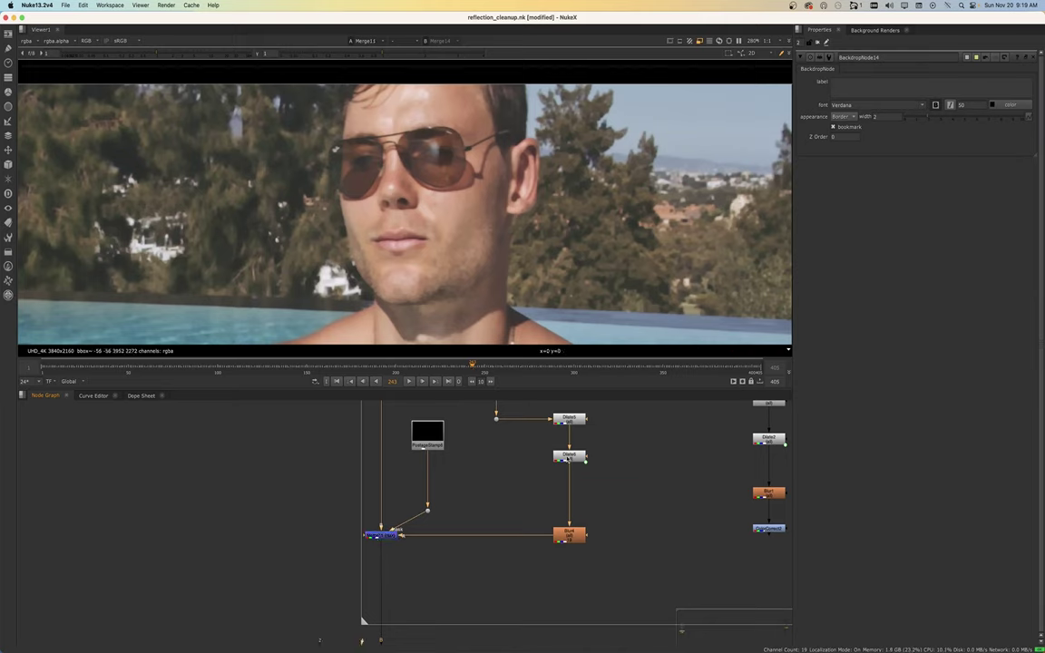
View the Dilate6 output over the sunglasses and open the Dilate5 settings
{"action": "left_click", "coordinate": [568, 457]}
{"action": "key", "text": "1"}
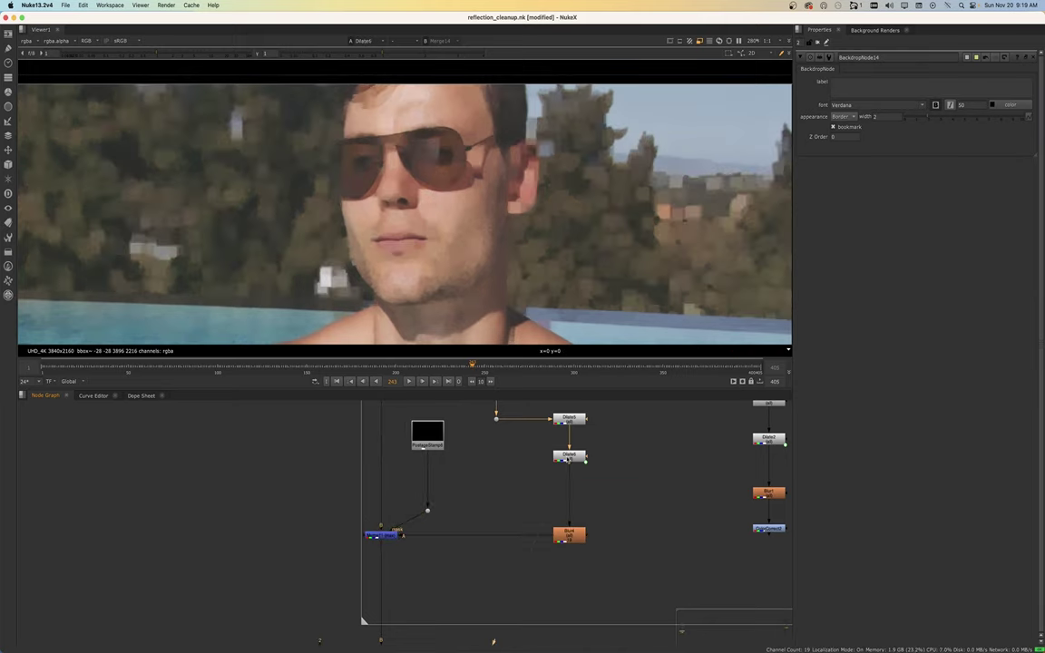
{"action": "left_click", "coordinate": [570, 420]}
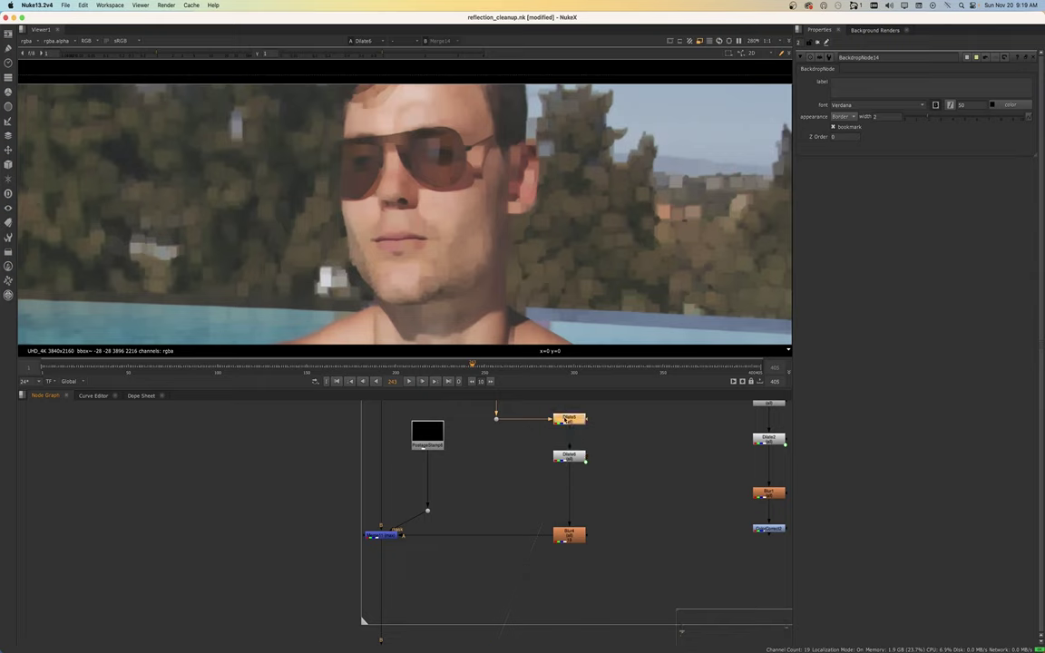
{"action": "double_click", "coordinate": [568, 419]}
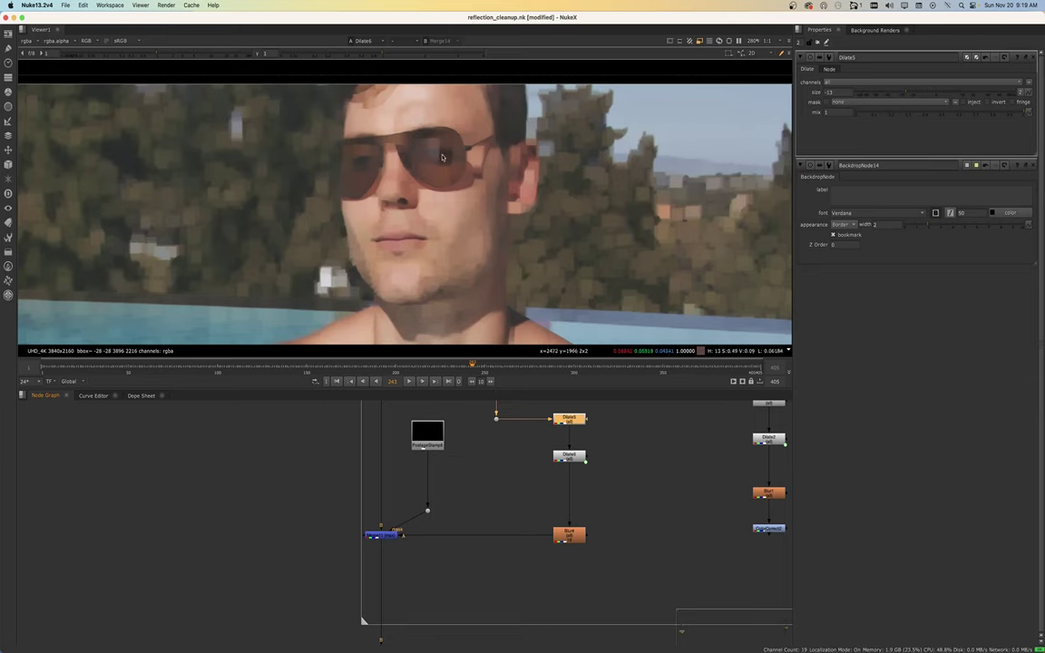
{"action": "scroll", "coordinate": [425, 165], "scroll_direction": "up", "scroll_amount": 2}
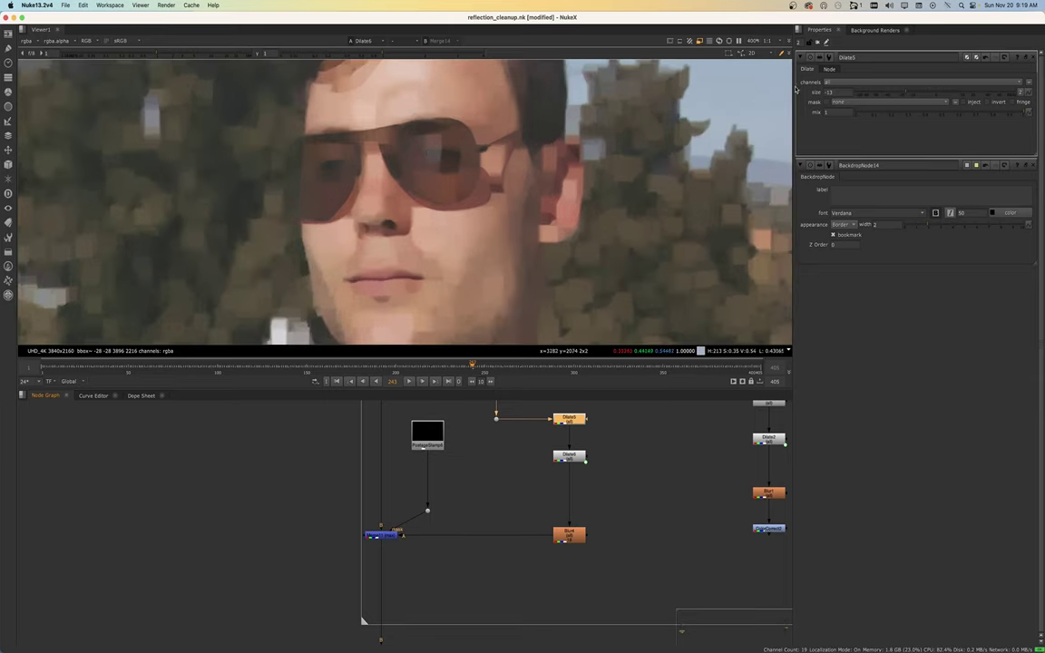
Set the Dilate5 size to 8 while viewing the Dilate6 output
{"action": "double_click", "coordinate": [572, 460]}
{"action": "left_click", "coordinate": [571, 421]}
{"action": "left_click_drag", "start_coordinate": [907, 93], "coordinate": [964, 100]}
{"action": "left_click_drag", "start_coordinate": [966, 99], "coordinate": [957, 94]}
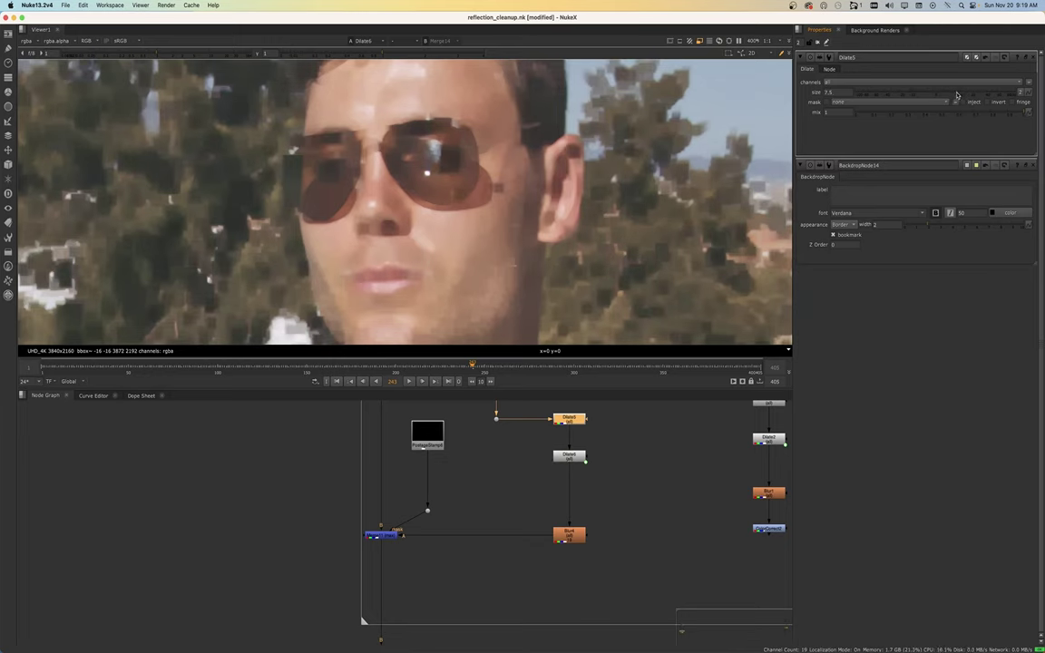
View the Blur4 output and set its blur size to 6.4, checking the lens highlights up close
{"action": "left_click", "coordinate": [569, 534]}
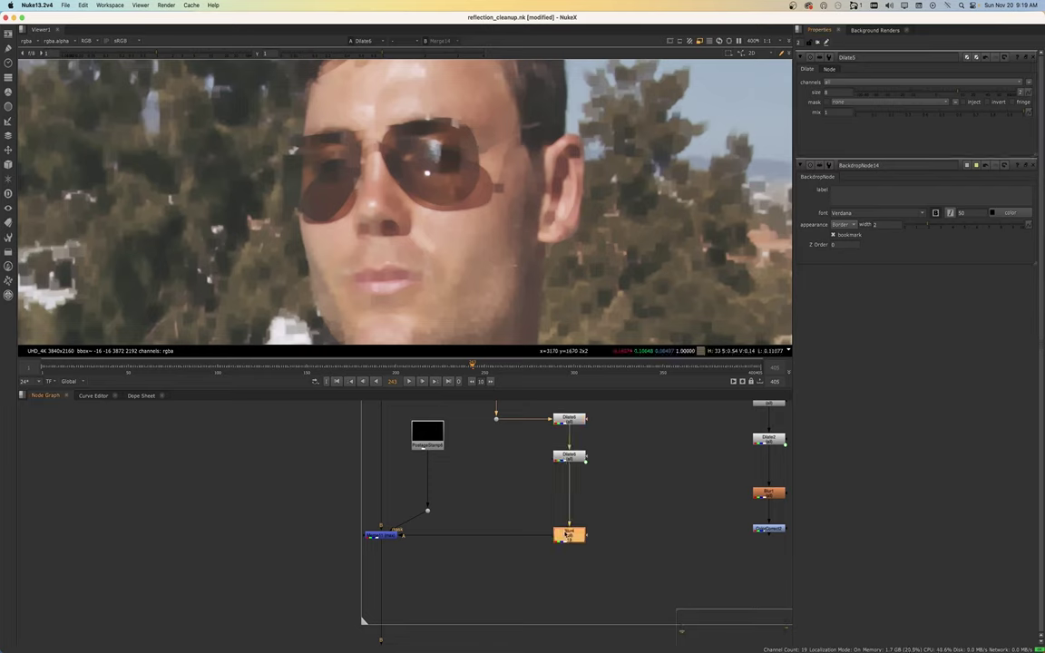
{"action": "key", "text": "1"}
{"action": "double_click", "coordinate": [569, 535]}
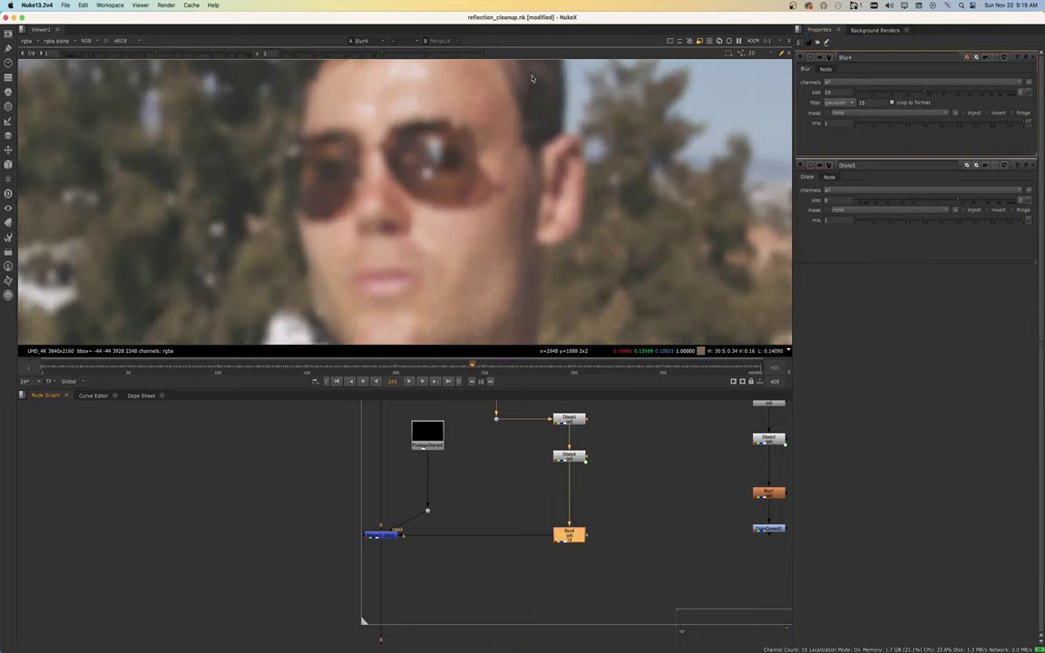
{"action": "left_click_drag", "start_coordinate": [924, 89], "coordinate": [891, 88]}
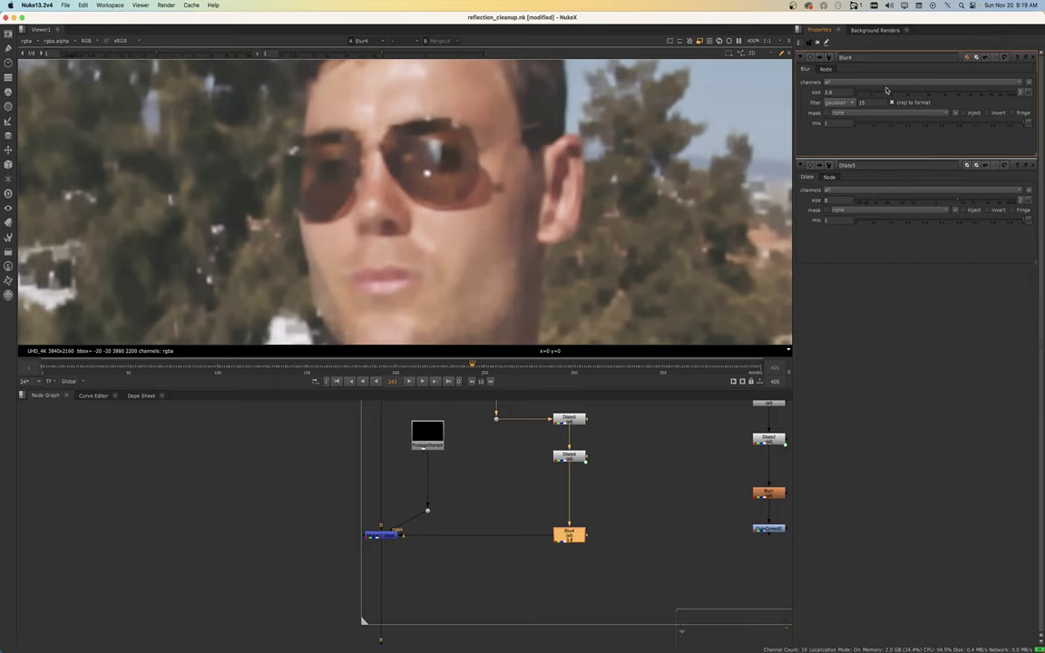
{"action": "scroll", "coordinate": [406, 171], "scroll_direction": "up", "scroll_amount": 5}
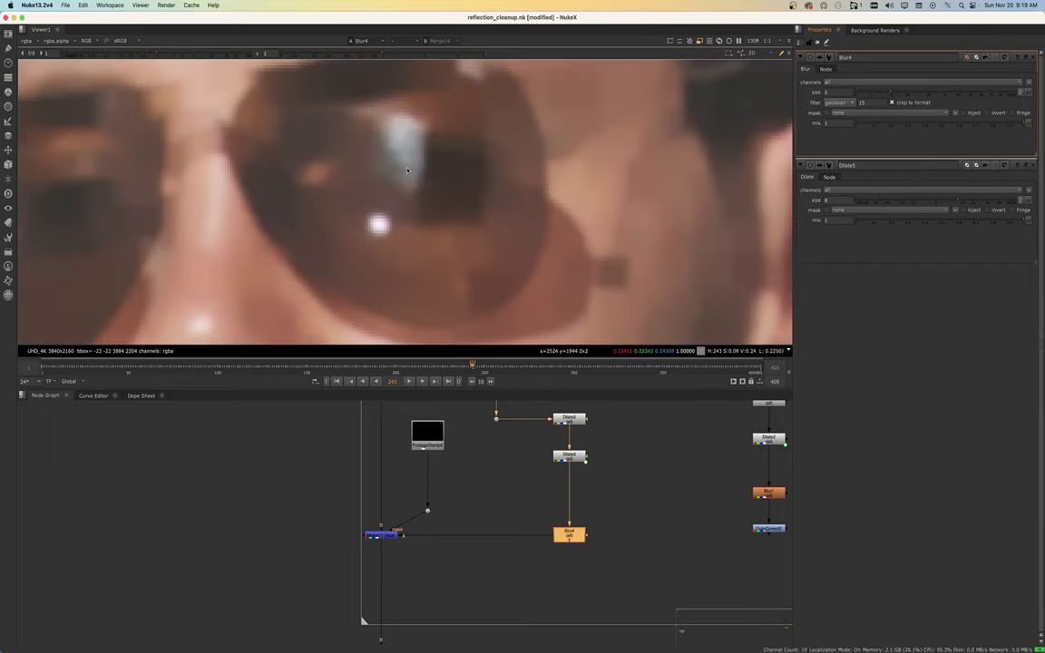
{"action": "scroll", "coordinate": [406, 171], "scroll_direction": "down", "scroll_amount": 5}
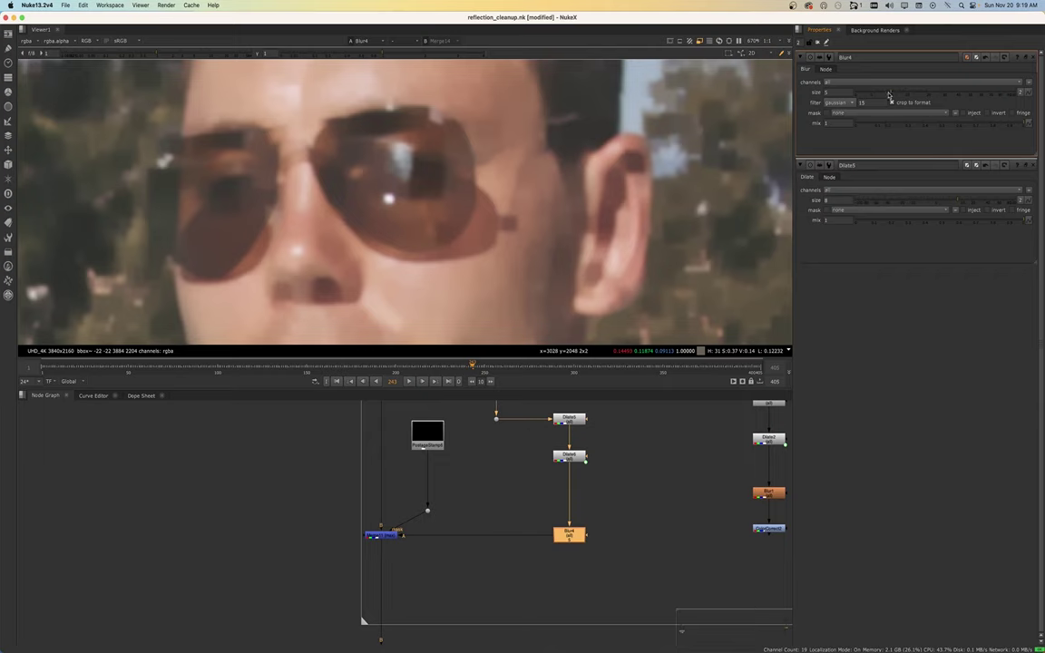
{"action": "left_click_drag", "start_coordinate": [889, 95], "coordinate": [894, 97]}
Set the Dilate5 size to -1.8 and compare the image with Blur4 disabled and re-enabled
{"action": "double_click", "coordinate": [569, 419]}
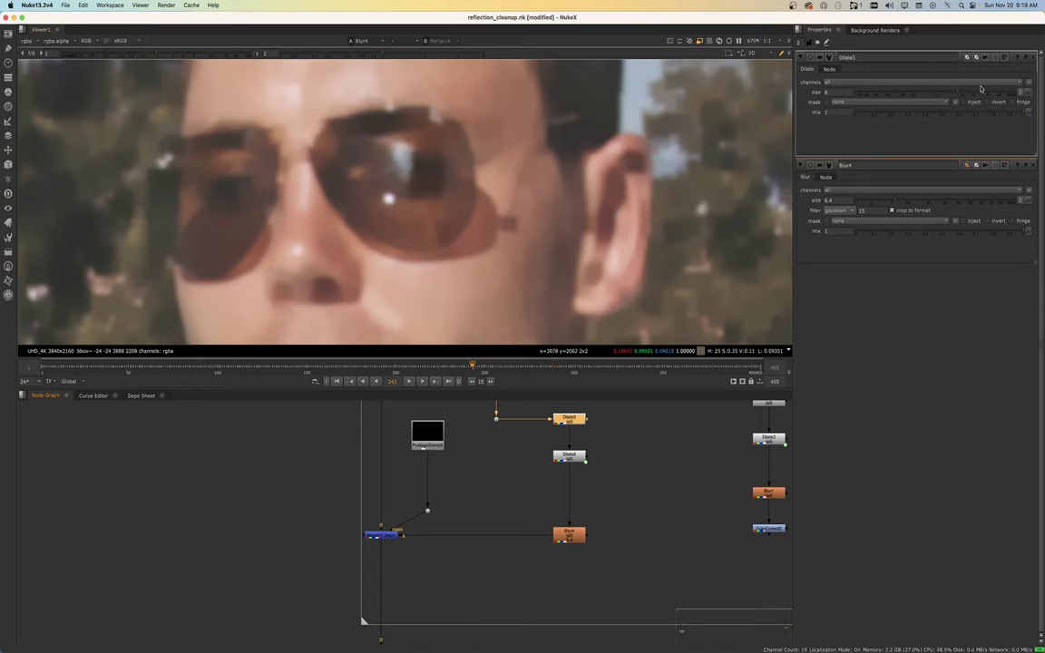
{"action": "left_click_drag", "start_coordinate": [960, 94], "coordinate": [924, 101]}
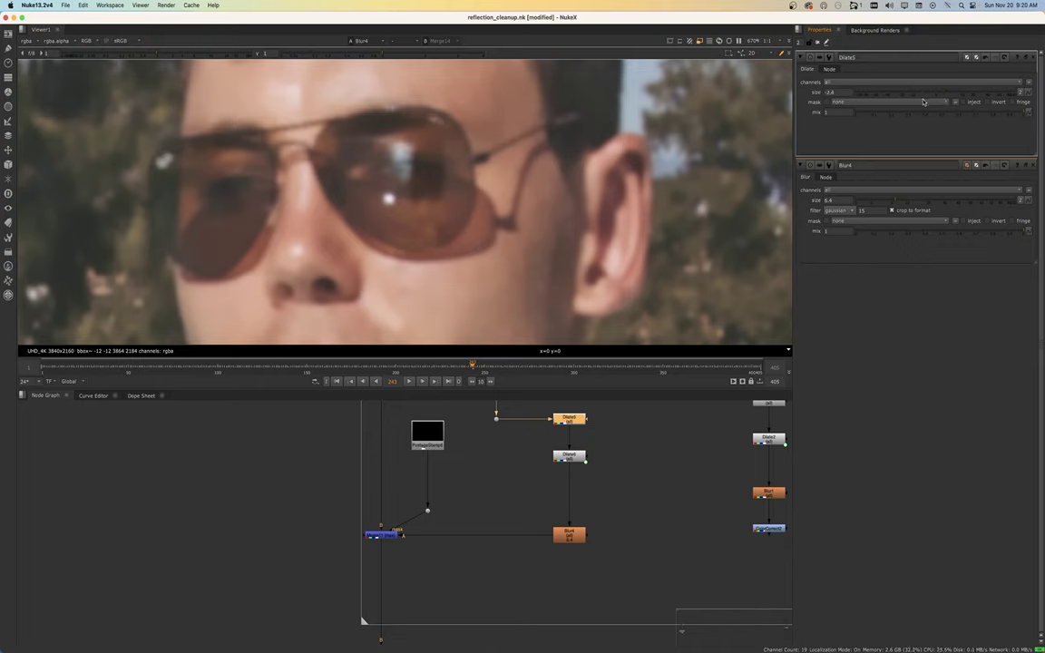
{"action": "left_click", "coordinate": [570, 536]}
{"action": "key", "text": "d"}
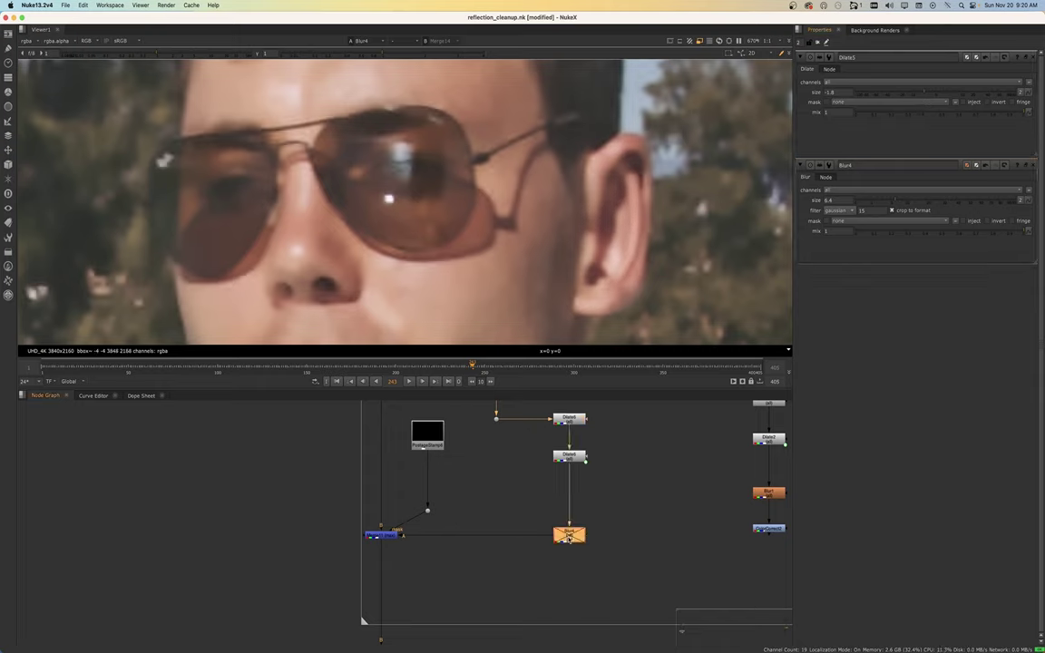
{"action": "key", "text": "d"}
Set the Blur4 size to 4.2 and view the combined result at Merge11
{"action": "double_click", "coordinate": [569, 541]}
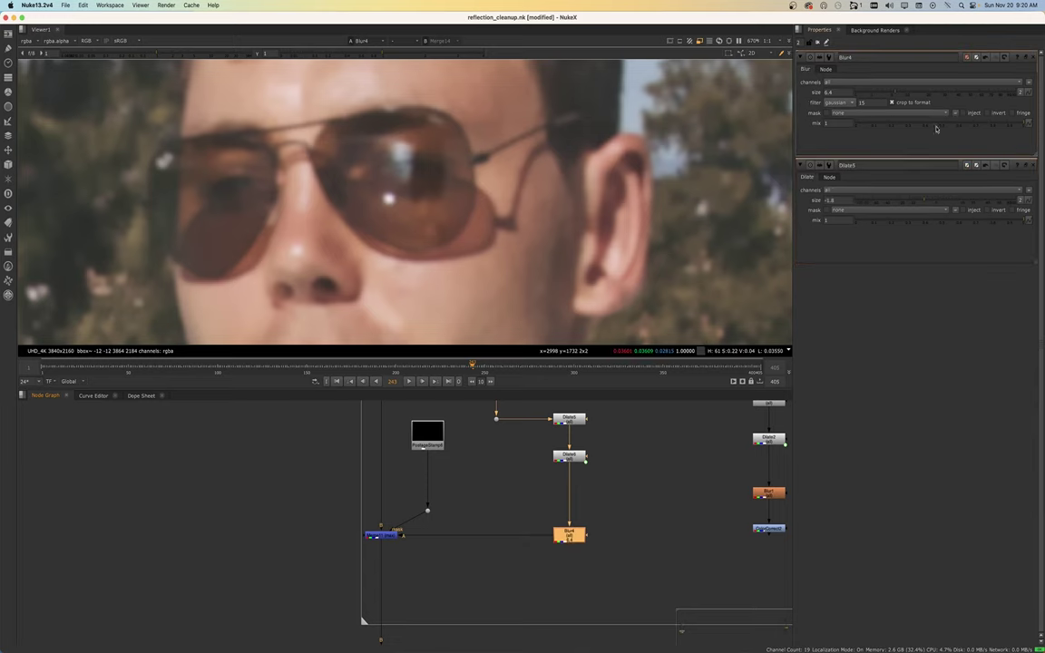
{"action": "left_click_drag", "start_coordinate": [894, 96], "coordinate": [889, 95]}
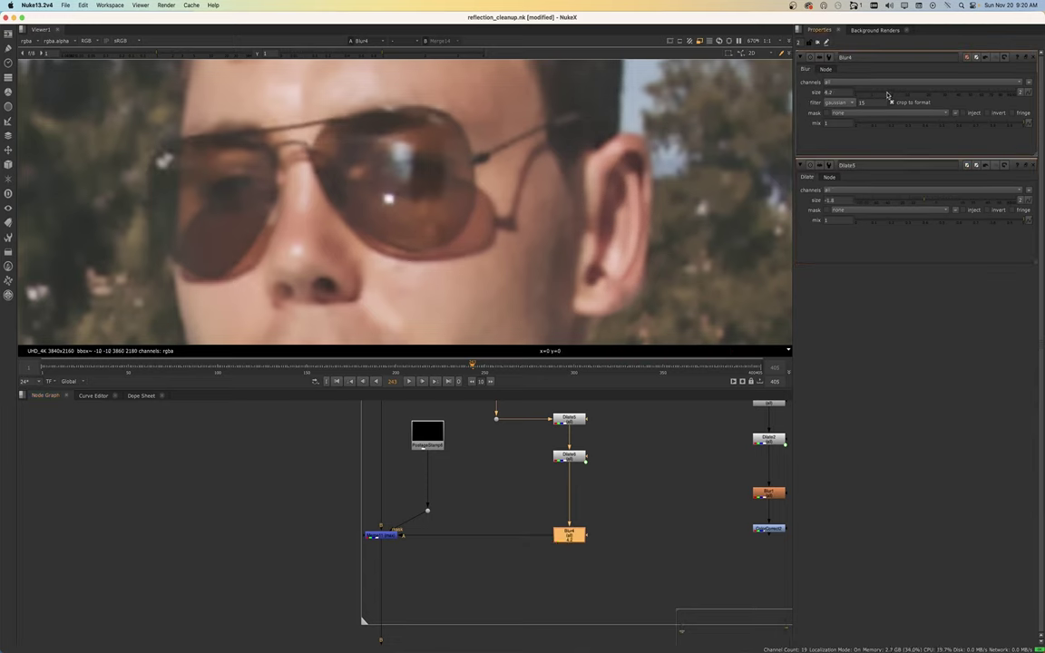
{"action": "left_click", "coordinate": [381, 536]}
{"action": "key", "text": "1"}
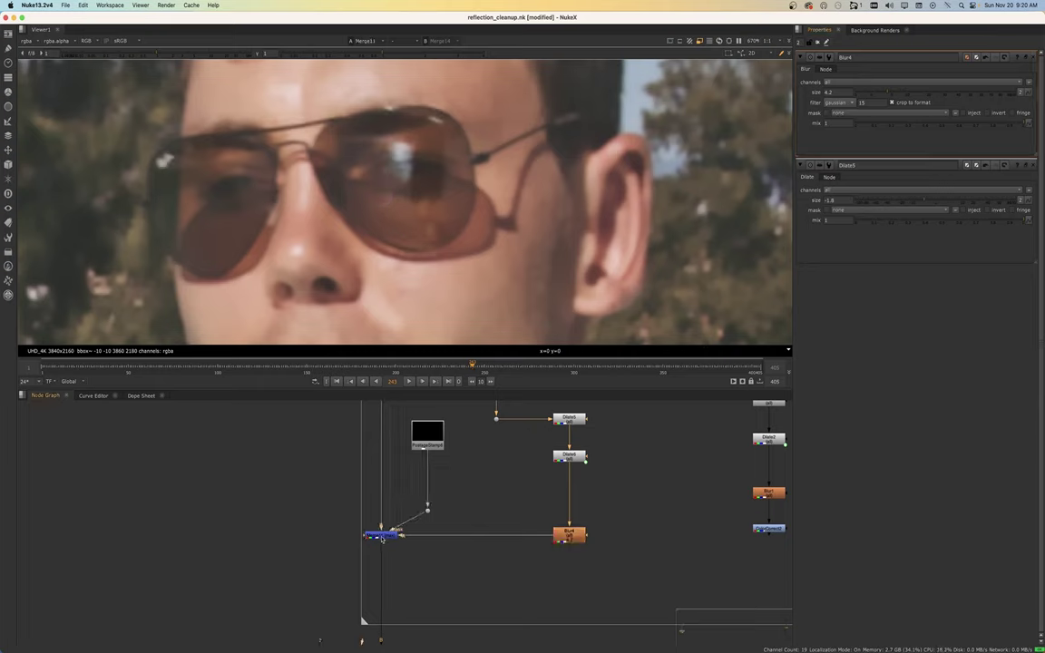
{"action": "scroll", "coordinate": [381, 536], "scroll_direction": "down", "scroll_amount": 3}
{"action": "scroll", "coordinate": [399, 471], "scroll_direction": "down", "scroll_amount": 3}
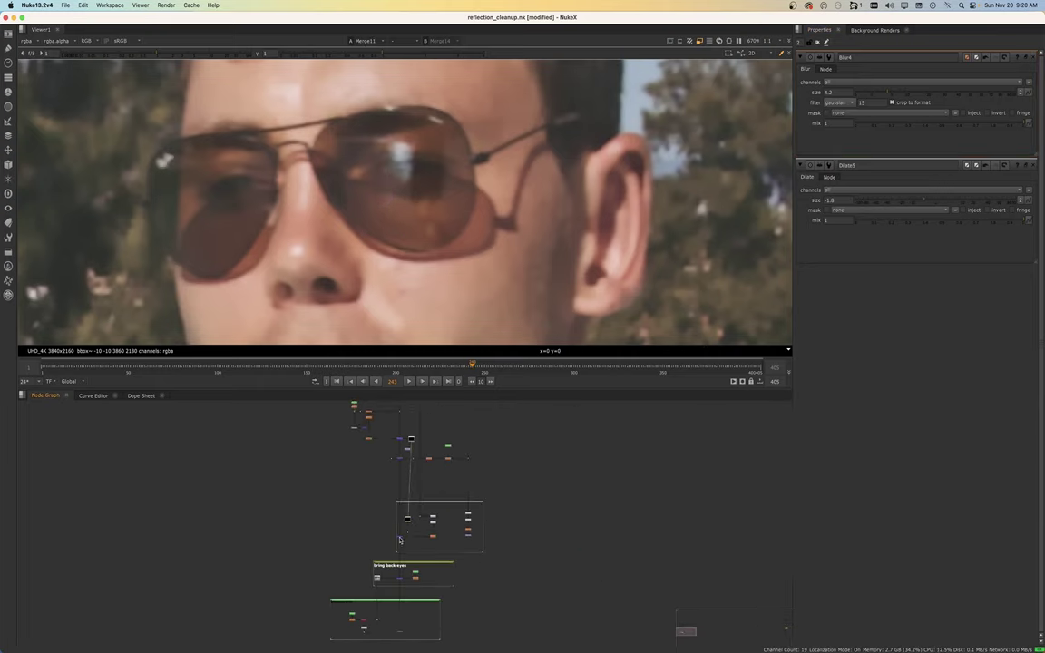
Toggle Merge11 off and on repeatedly to compare the lens highlights with and without the merged dilate and blur branch
{"action": "scroll", "coordinate": [400, 522], "scroll_direction": "up", "scroll_amount": 3}
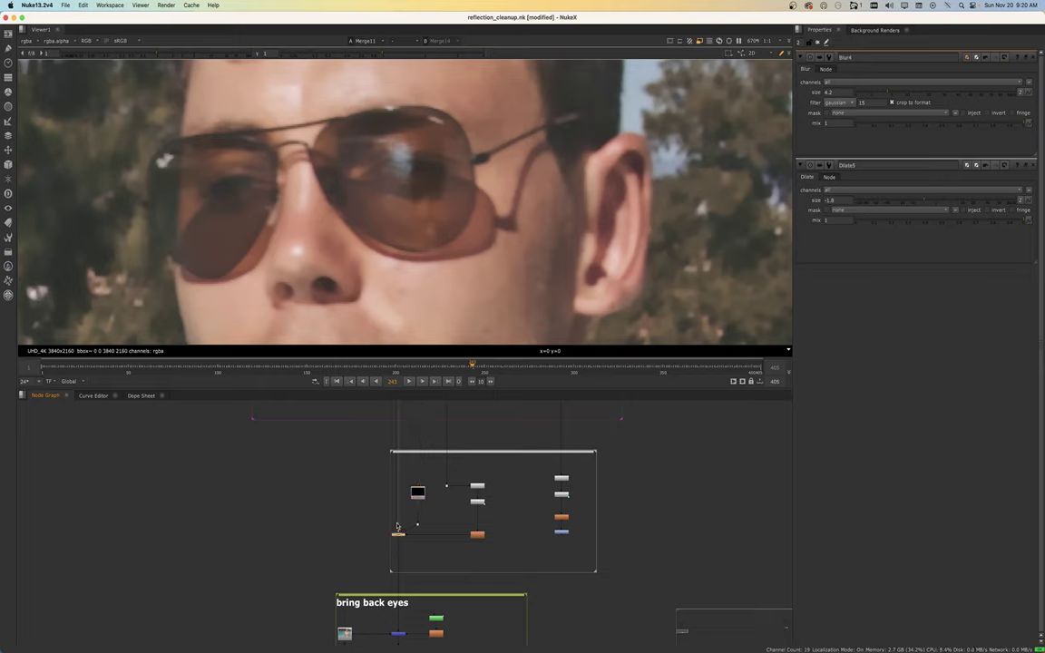
{"action": "scroll", "coordinate": [400, 535], "scroll_direction": "up", "scroll_amount": 5}
{"action": "key", "text": "d"}
{"action": "key", "text": "d"}
{"action": "key", "text": "d"}
{"action": "key", "text": "d"}
{"action": "key", "text": "d"}
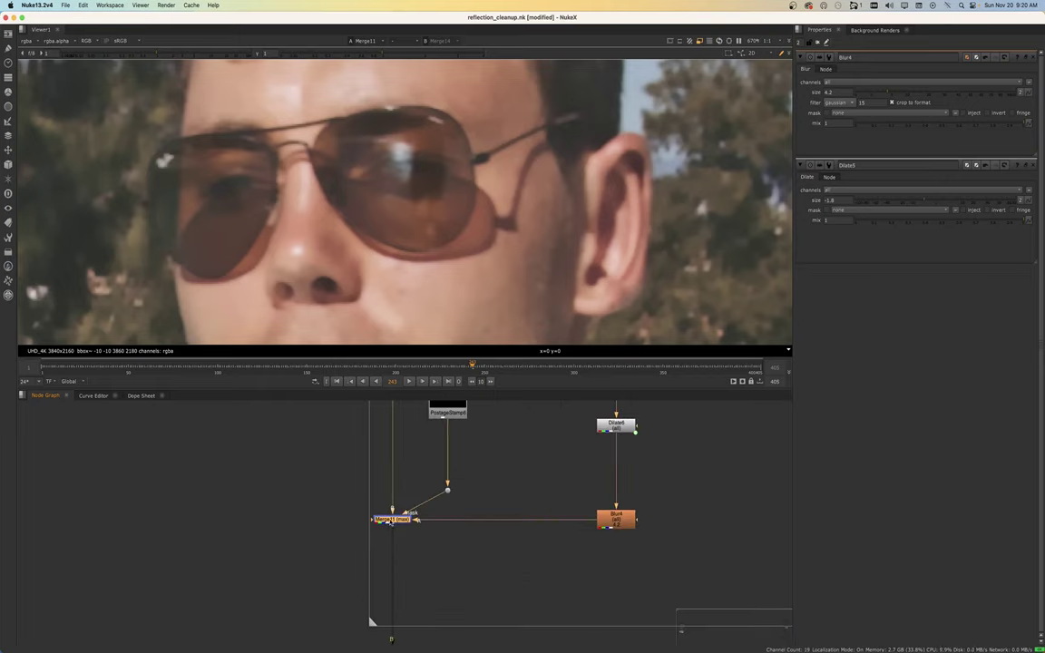
{"action": "key", "text": "d"}
{"action": "key", "text": "d"}
{"action": "key", "text": "d"}
{"action": "key", "text": "d"}
{"action": "key", "text": "d"}
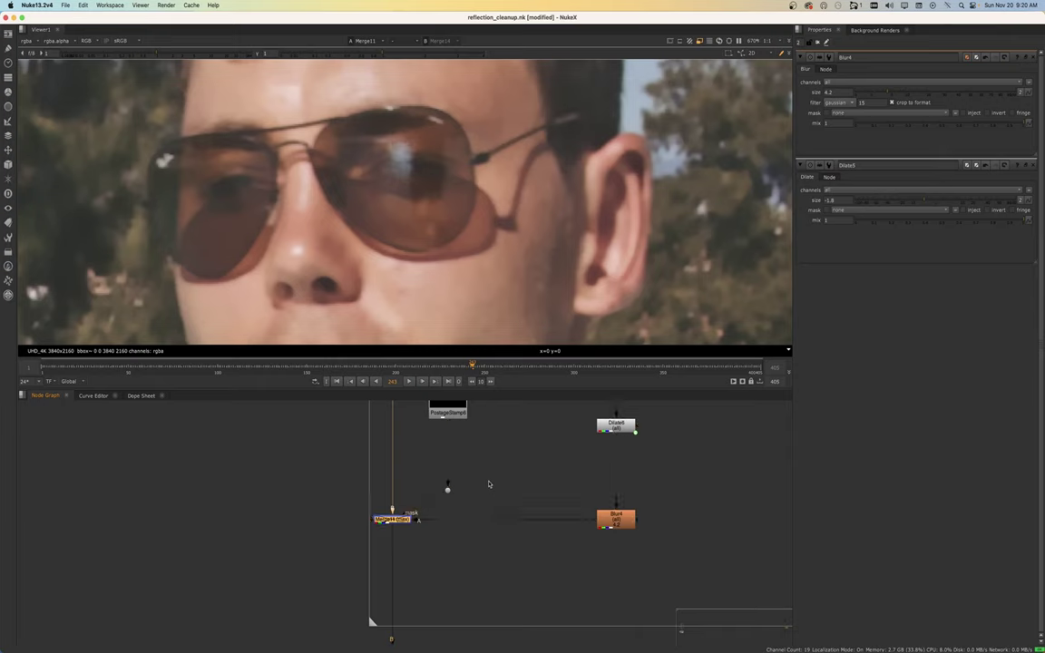
View the output of Dot23 at the top of the cleanup branches, and select Merge11 for comparison
{"action": "scroll", "coordinate": [420, 526], "scroll_direction": "down", "scroll_amount": 10}
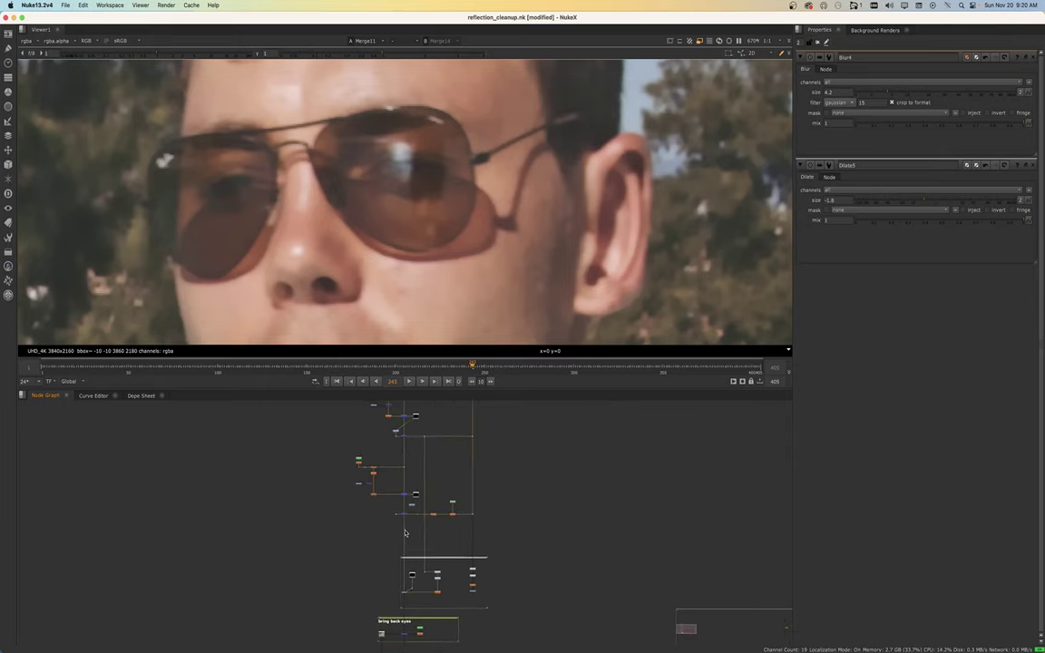
{"action": "scroll", "coordinate": [398, 446], "scroll_direction": "up", "scroll_amount": 3}
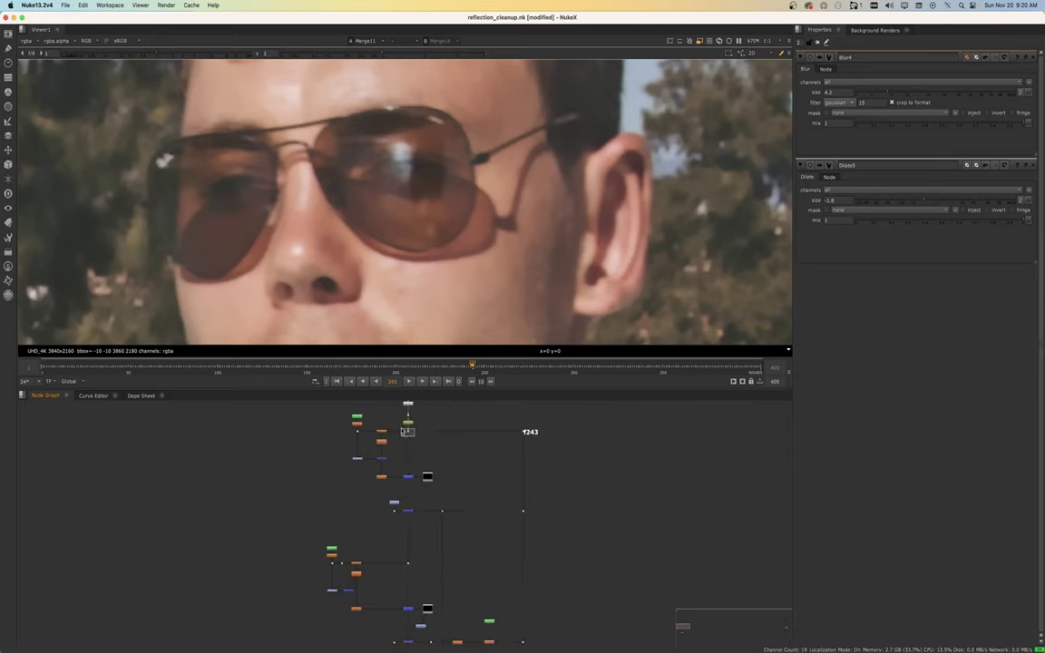
{"action": "key", "text": "1"}
{"action": "middle_click_drag", "start_coordinate": [372, 633], "coordinate": [368, 502]}
{"action": "middle_click_drag", "start_coordinate": [389, 593], "coordinate": [394, 530]}
{"action": "scroll", "coordinate": [394, 528], "scroll_direction": "up", "scroll_amount": 3}
{"action": "key", "text": "d"}
{"action": "left_click", "coordinate": [381, 527]}
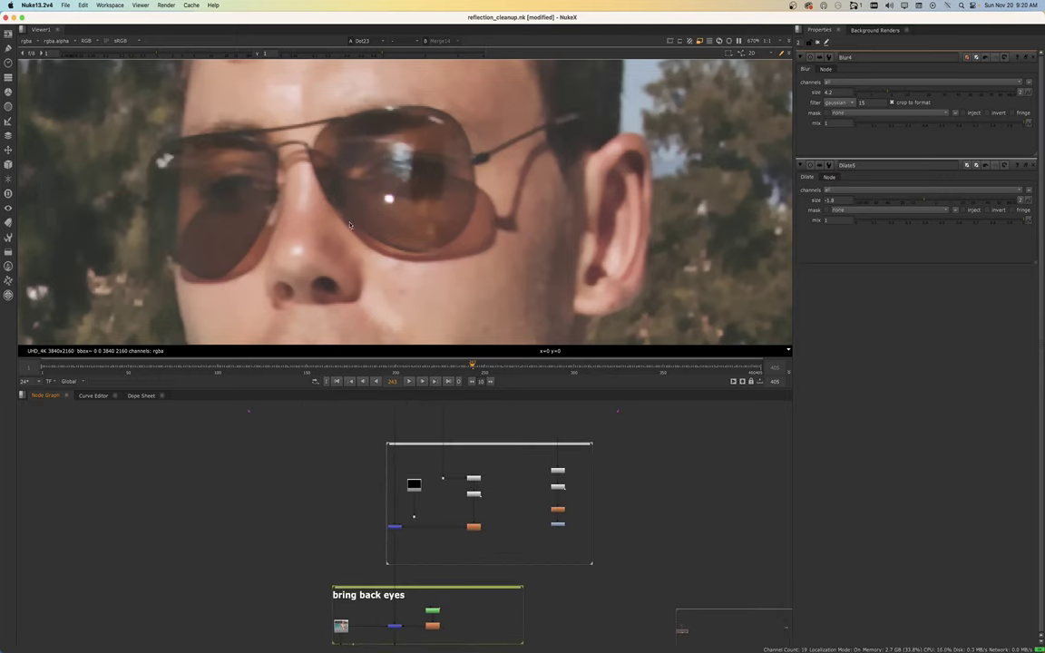
Load Merge11 as the second viewer input and flip between it and Dot23 to compare the lens highlights up close
{"action": "key", "text": "2"}
{"action": "key", "text": "1"}
{"action": "key", "text": "2"}
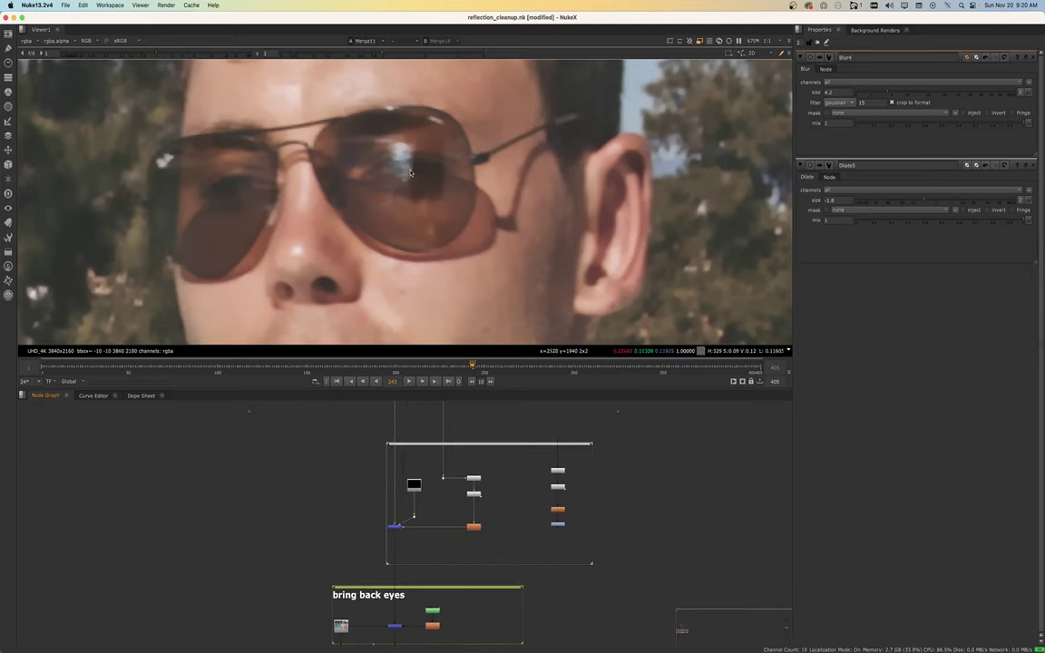
{"action": "scroll", "coordinate": [409, 171], "scroll_direction": "up", "scroll_amount": 3}
{"action": "key", "text": "1"}
{"action": "key", "text": "2"}
{"action": "key", "text": "1"}
{"action": "key", "text": "2"}
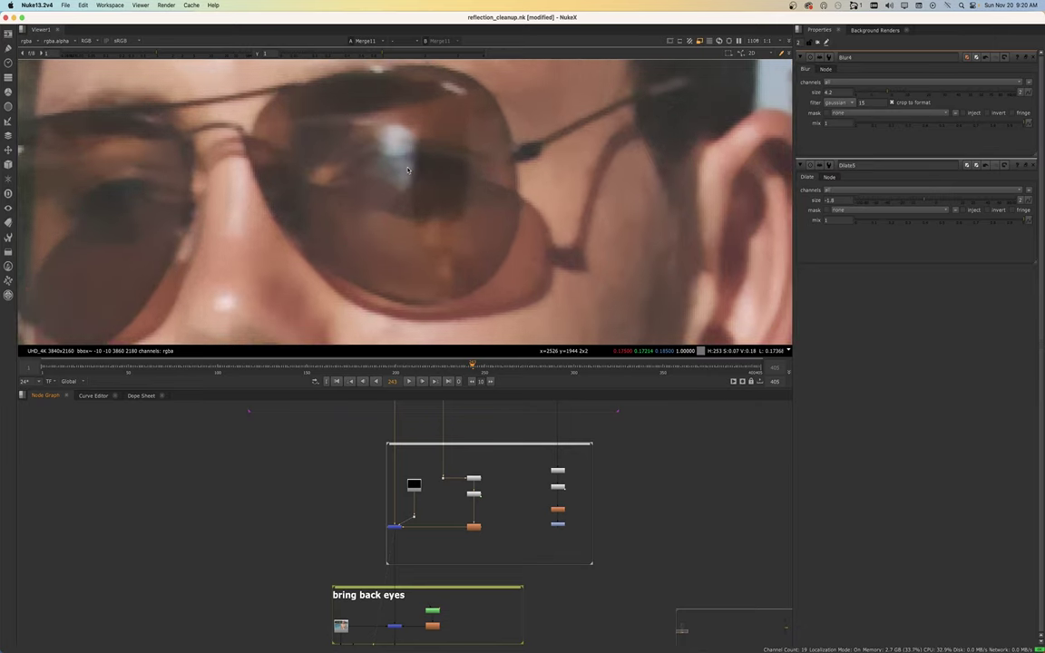
{"action": "key", "text": "1"}
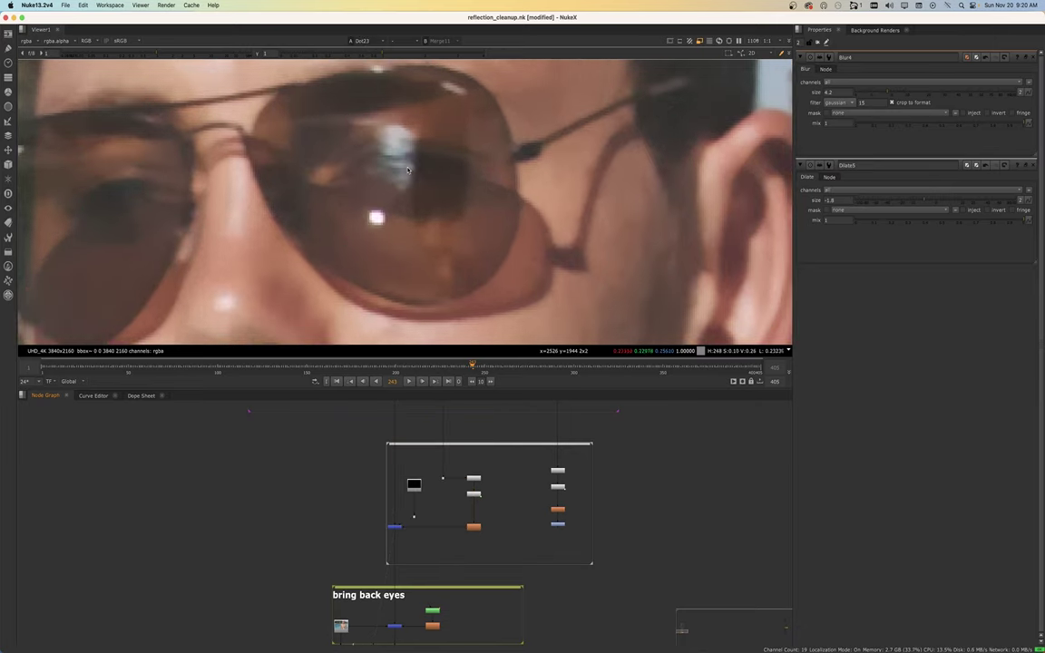
{"action": "scroll", "coordinate": [406, 168], "scroll_direction": "down", "scroll_amount": 3}
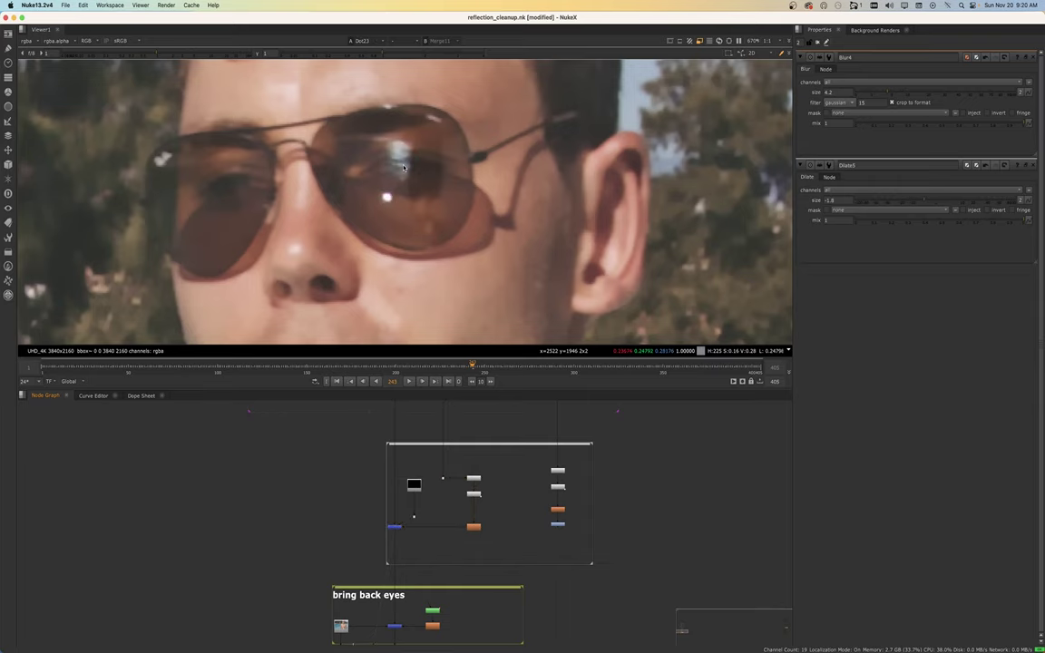
Add a Roto node near Merge11's mask branch and draw a closed Bezier around the bright highlights in the lens nearest the ear
{"action": "scroll", "coordinate": [423, 525], "scroll_direction": "up", "scroll_amount": 3}
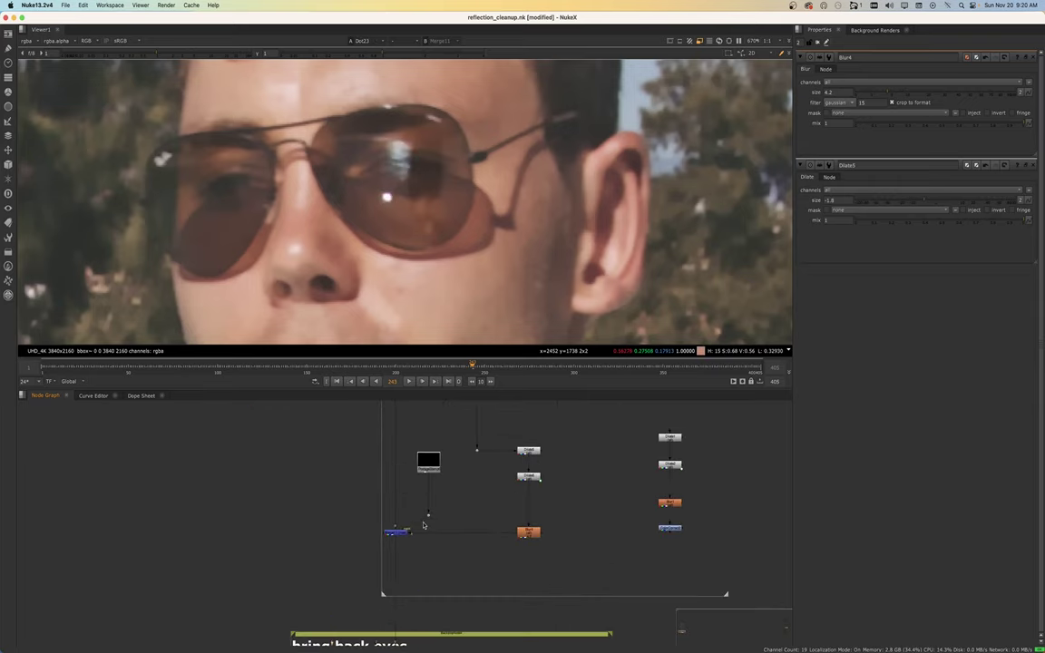
{"action": "key", "text": "o"}
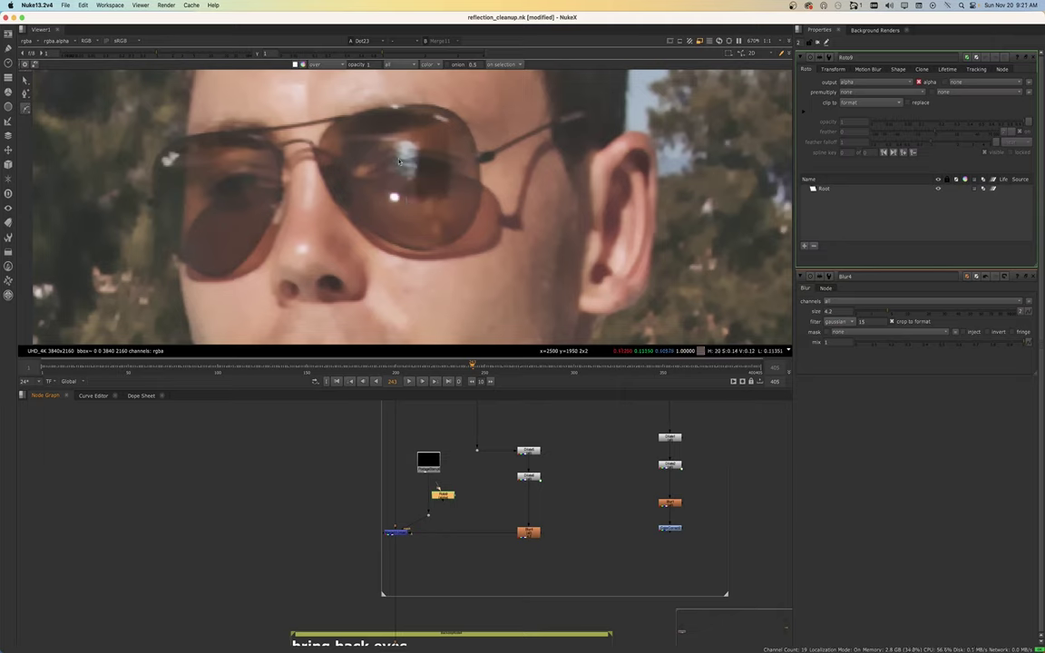
{"action": "left_click", "coordinate": [394, 155]}
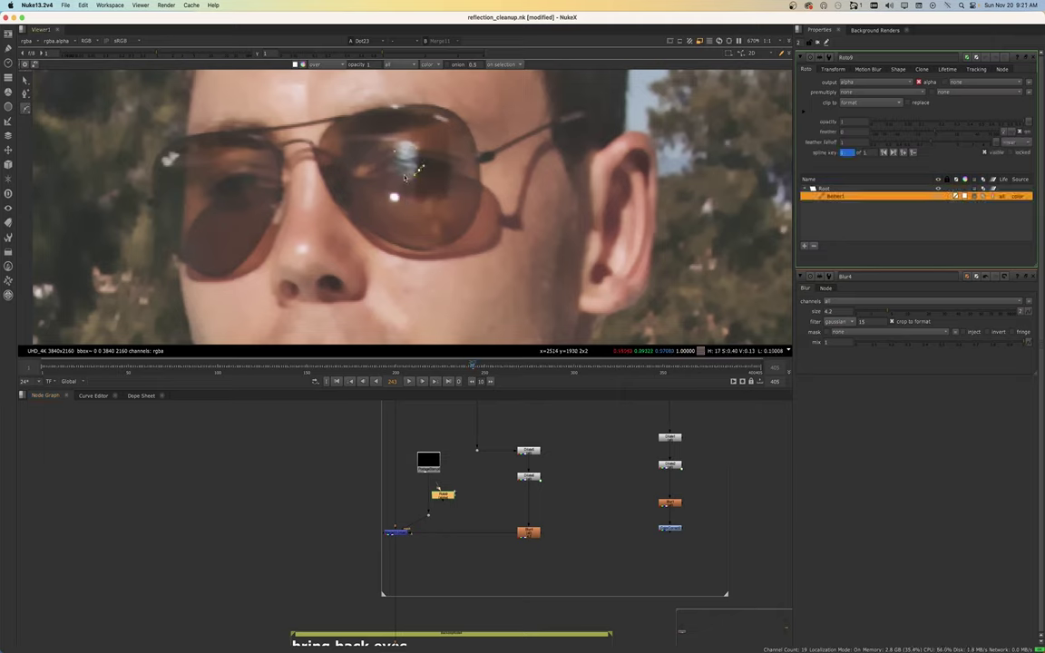
{"action": "left_click_drag", "start_coordinate": [399, 172], "coordinate": [393, 184]}
{"action": "left_click_drag", "start_coordinate": [408, 226], "coordinate": [448, 202]}
{"action": "left_click_drag", "start_coordinate": [447, 152], "coordinate": [444, 145]}
{"action": "left_click", "coordinate": [372, 178]}
{"action": "left_click", "coordinate": [379, 155]}
{"action": "left_click", "coordinate": [395, 151]}
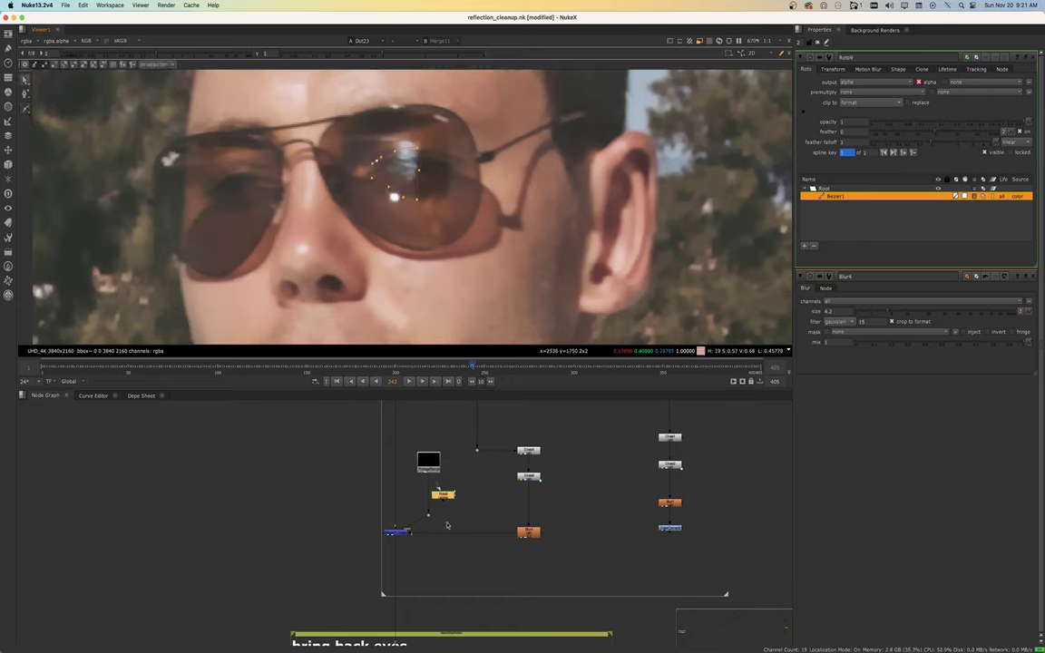
Connect the new Roto node into Merge11's mask line in place of the PostageStamp, and place it beneath that stamp
{"action": "mouse_move", "coordinate": [428, 505]}
{"action": "left_mouse_down"}
{"action": "mouse_move", "coordinate": [438, 496]}
{"action": "mouse_move", "coordinate": [429, 484]}
{"action": "left_mouse_up"}
{"action": "left_click_drag", "start_coordinate": [430, 465], "coordinate": [426, 439]}
{"action": "left_click_drag", "start_coordinate": [431, 486], "coordinate": [430, 475]}
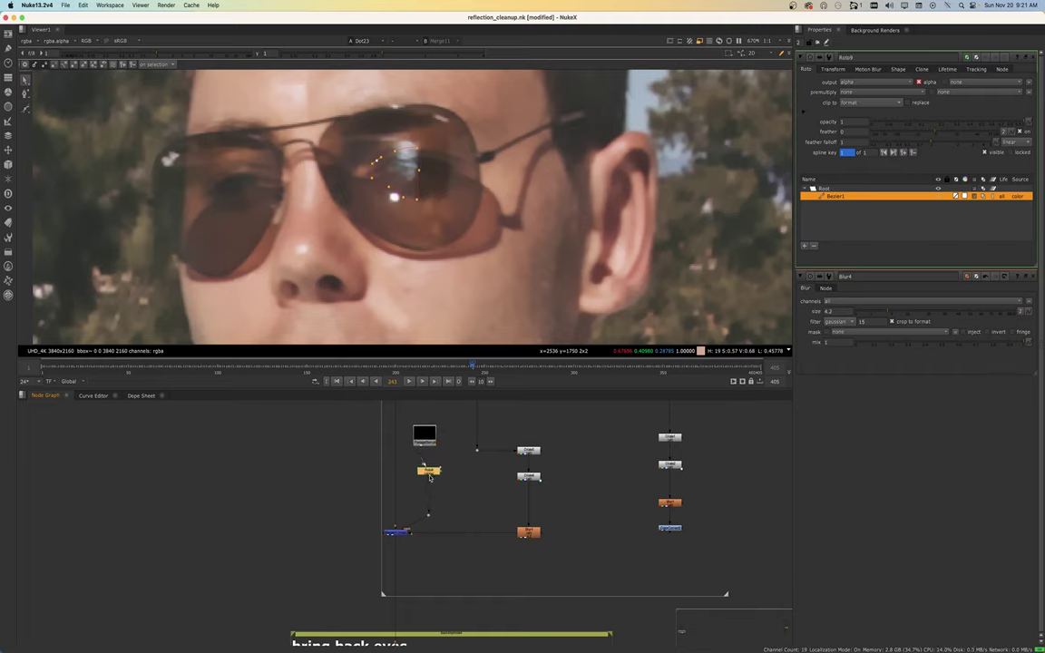
Add a Blur of size 4.4 below the Roto mask, view Merge11, and close all open node properties
{"action": "key", "text": "b"}
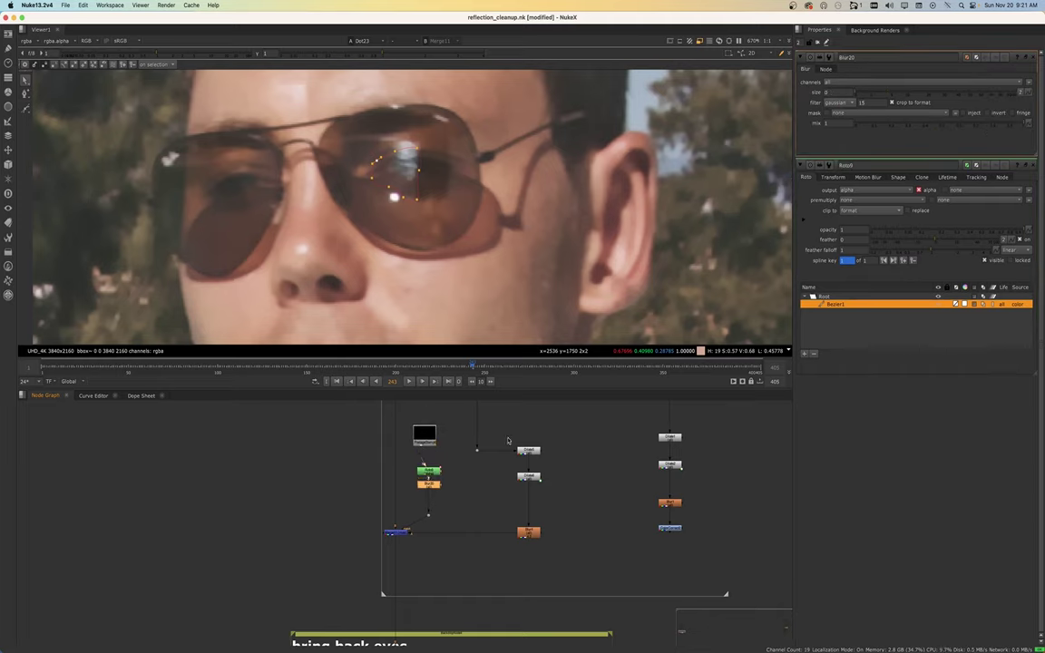
{"action": "left_click_drag", "start_coordinate": [877, 92], "coordinate": [889, 93]}
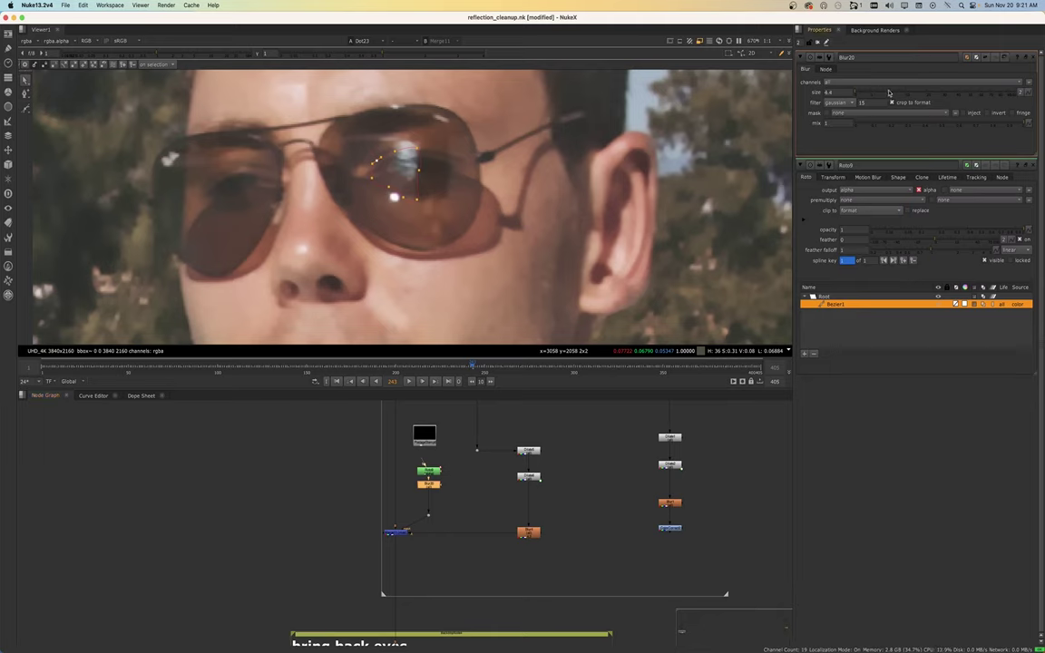
{"action": "left_click", "coordinate": [401, 535]}
{"action": "key", "text": "1"}
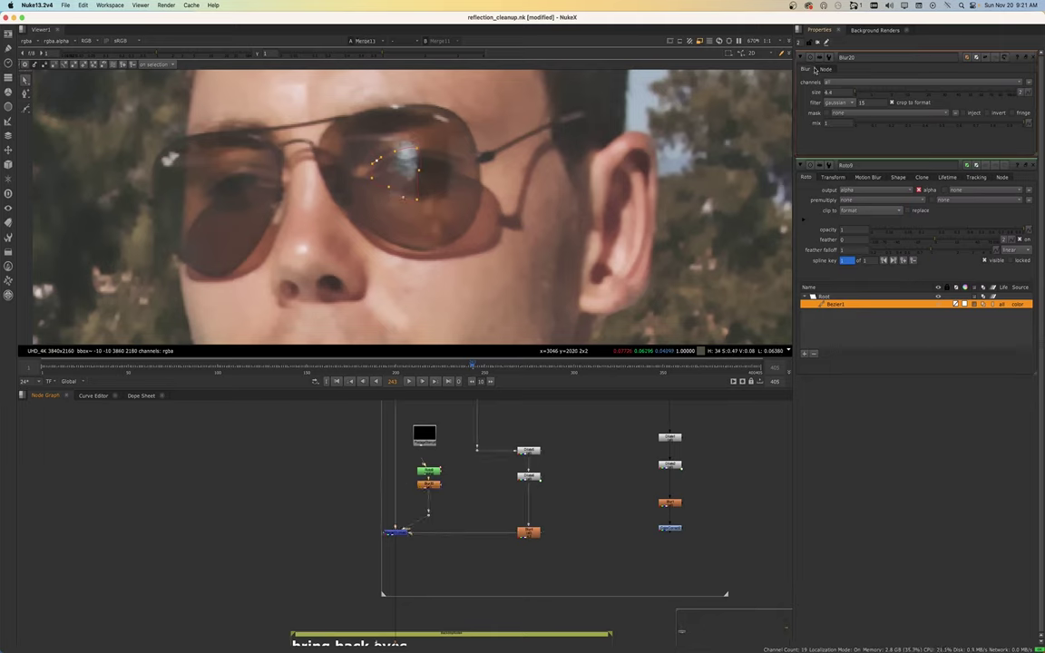
{"action": "left_click", "coordinate": [819, 42]}
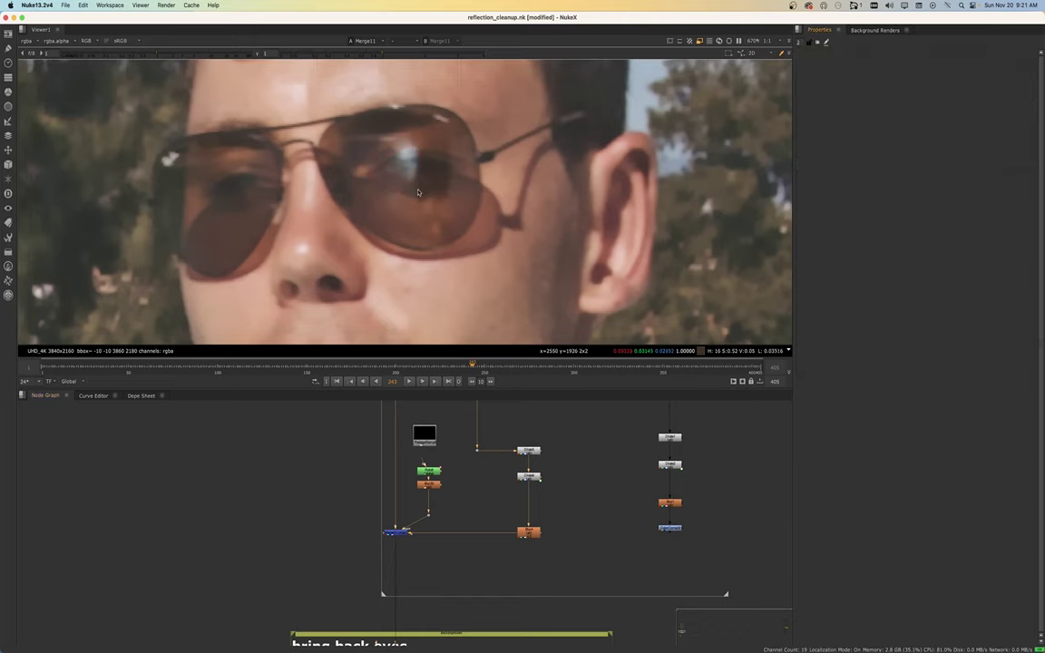
Disable and re-enable Merge11 to check the roto-masked treatment from a wider framing
{"action": "scroll", "coordinate": [436, 217], "scroll_direction": "down", "scroll_amount": 2}
{"action": "left_click", "coordinate": [397, 533]}
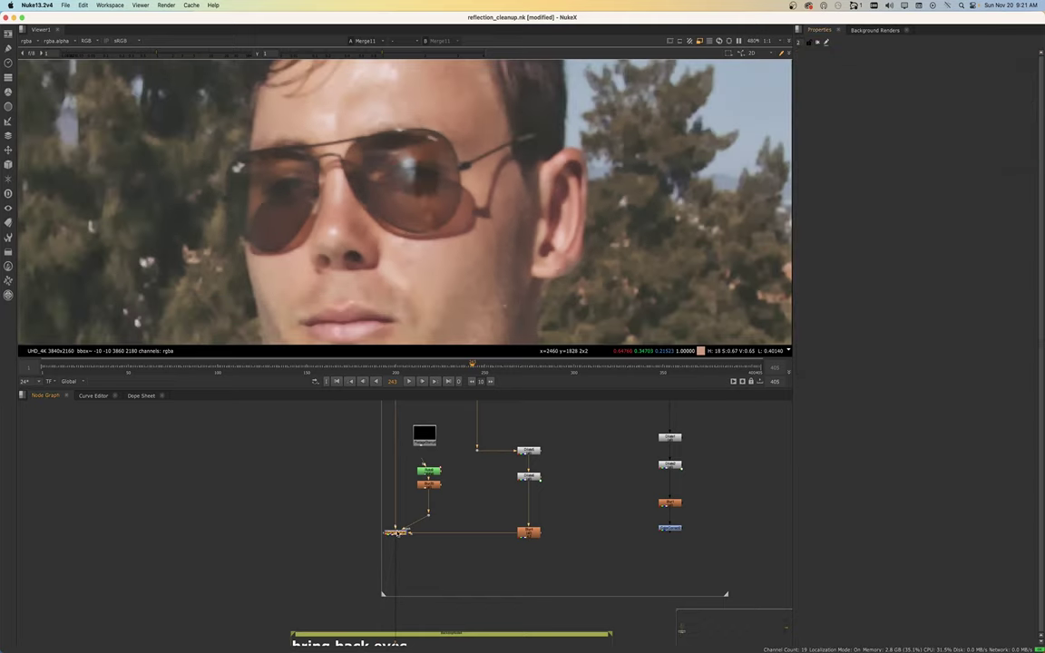
{"action": "key", "text": "d"}
{"action": "key", "text": "d"}
{"action": "key", "text": "d"}
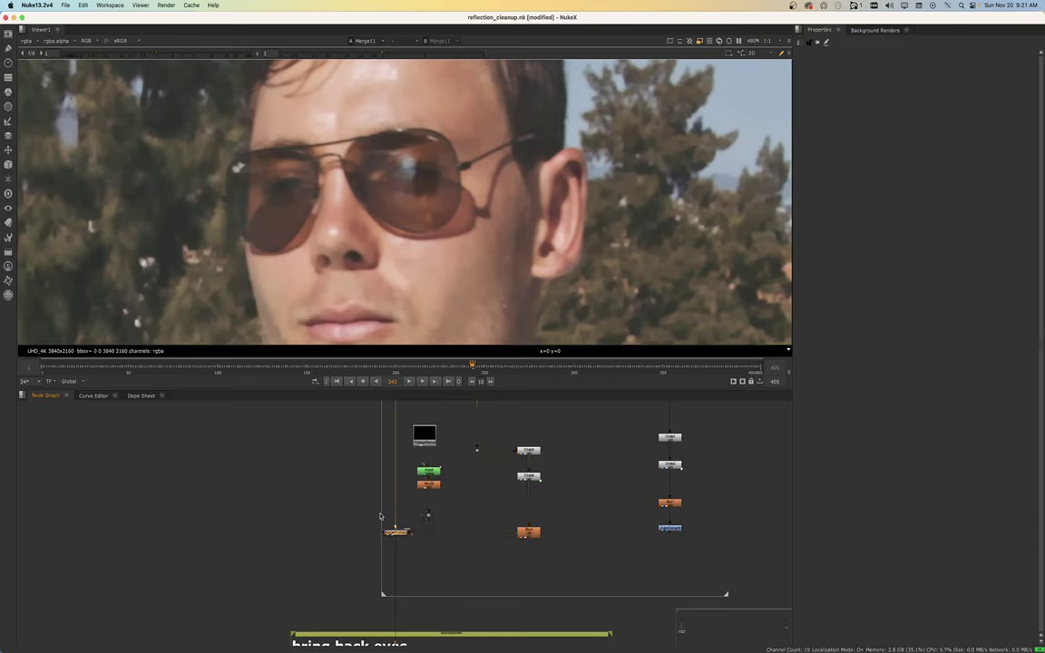
{"action": "key", "text": "ctrl+z"}
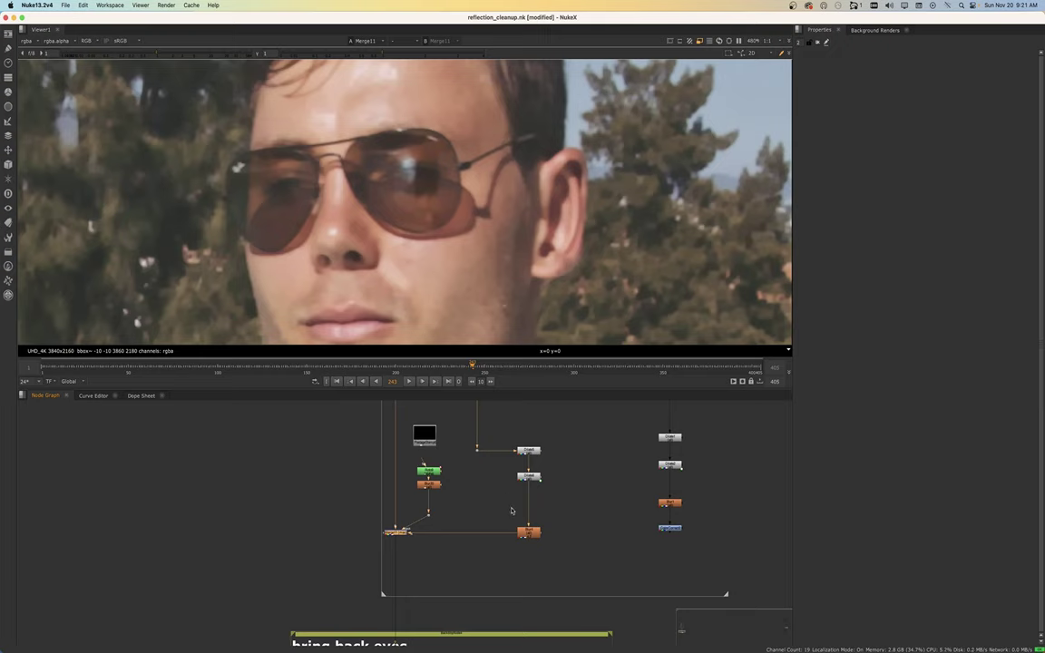
Set the Blur4 size to 1.7 and check the wider image at Merge11
{"action": "double_click", "coordinate": [527, 533]}
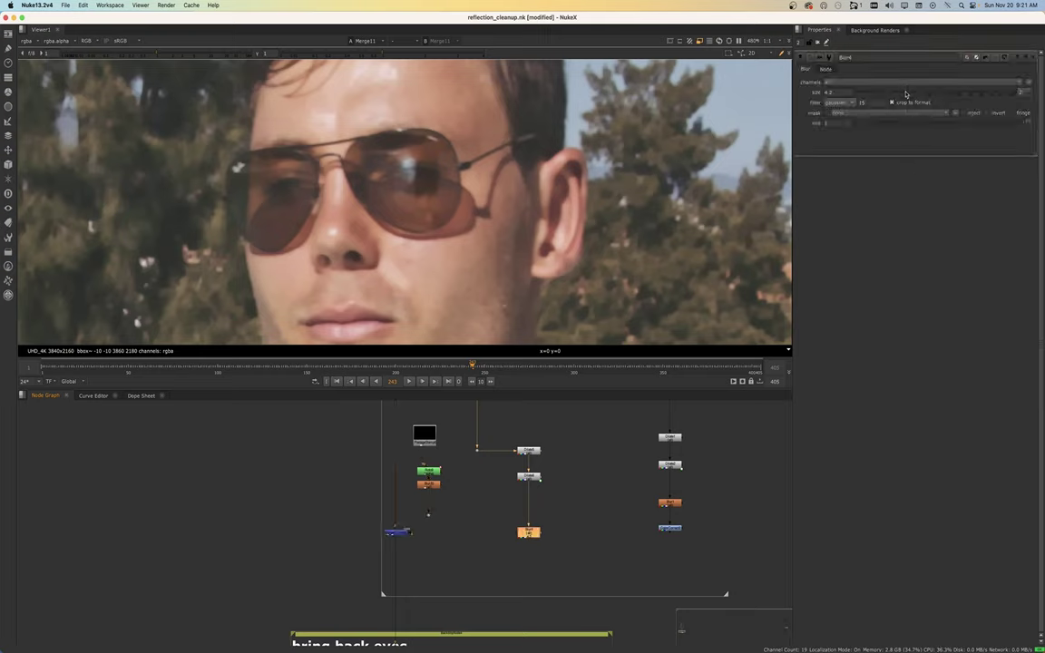
{"action": "left_click_drag", "start_coordinate": [905, 94], "coordinate": [882, 96]}
{"action": "scroll", "coordinate": [426, 254], "scroll_direction": "down", "scroll_amount": 3}
{"action": "left_click", "coordinate": [397, 533]}
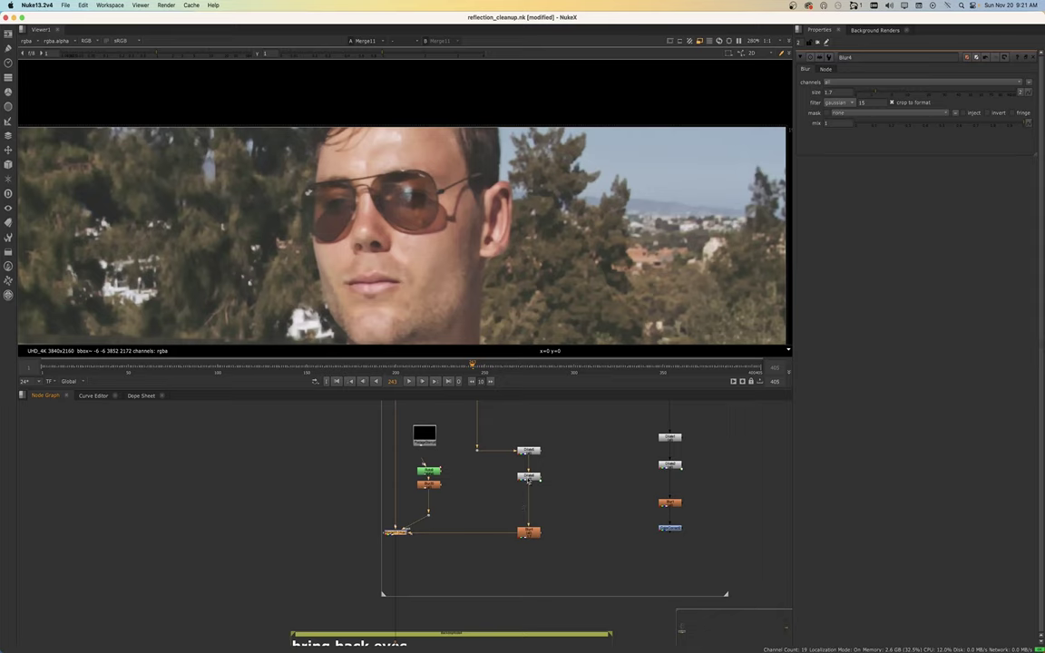
Set the Dilate5 size to -5.5 and the Blur4 size to 7.2, checking the lens highlight
{"action": "double_click", "coordinate": [529, 450]}
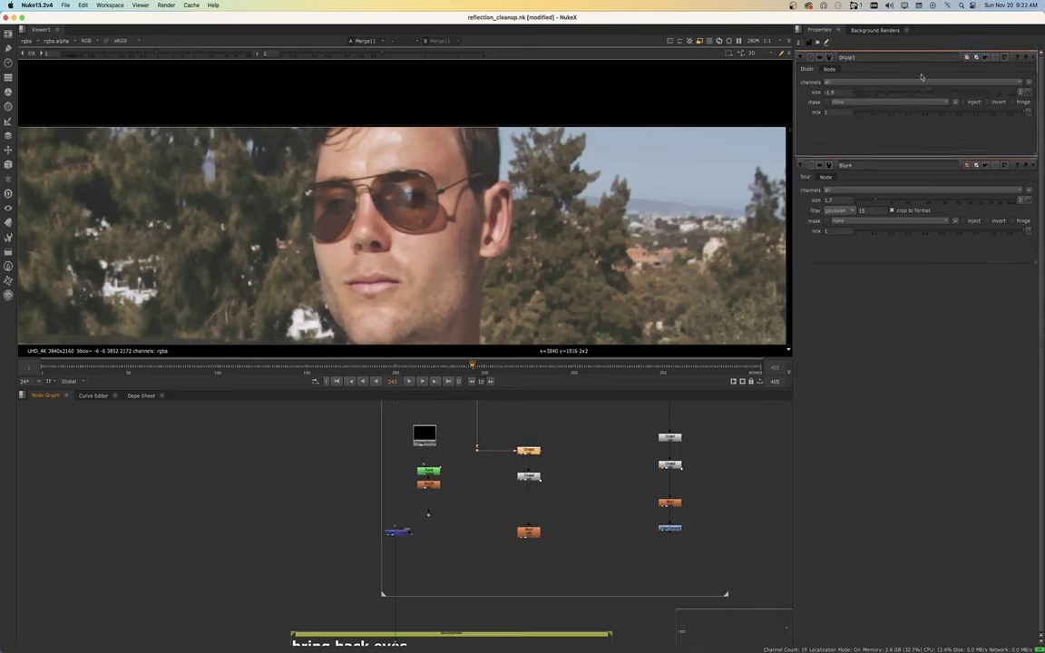
{"action": "left_click_drag", "start_coordinate": [926, 92], "coordinate": [918, 89]}
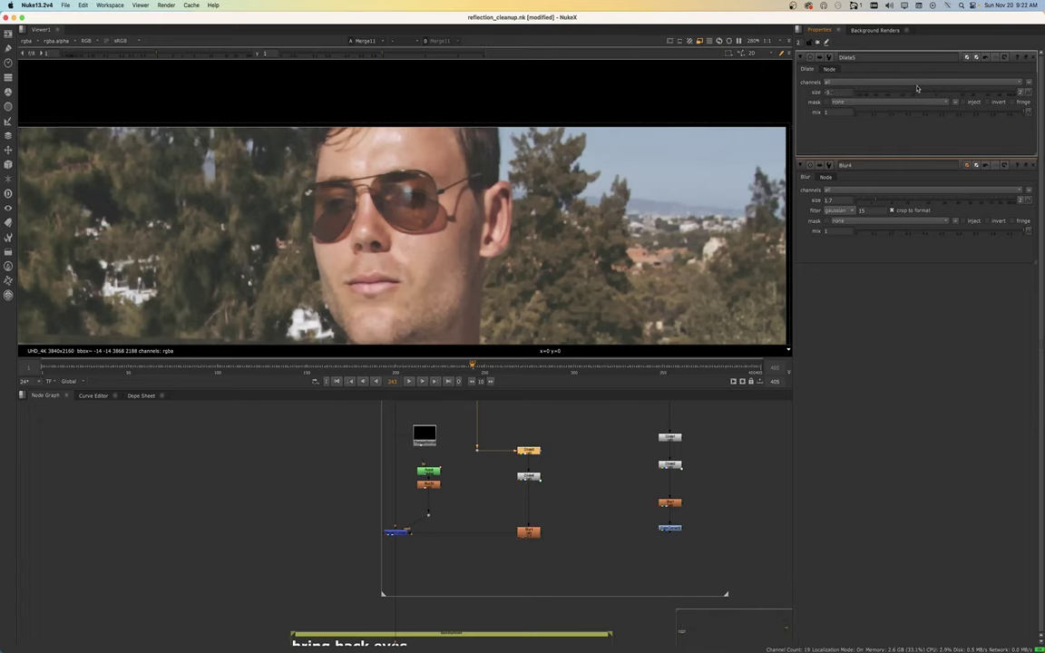
{"action": "double_click", "coordinate": [531, 534]}
{"action": "left_click", "coordinate": [885, 94]}
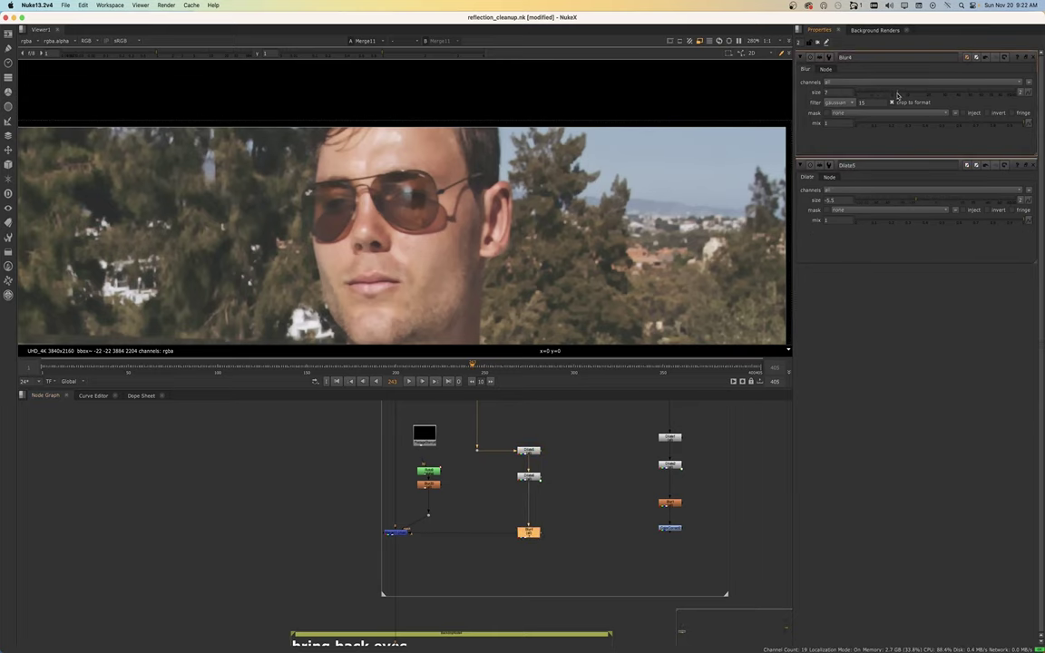
{"action": "scroll", "coordinate": [364, 190], "scroll_direction": "up", "scroll_amount": 5}
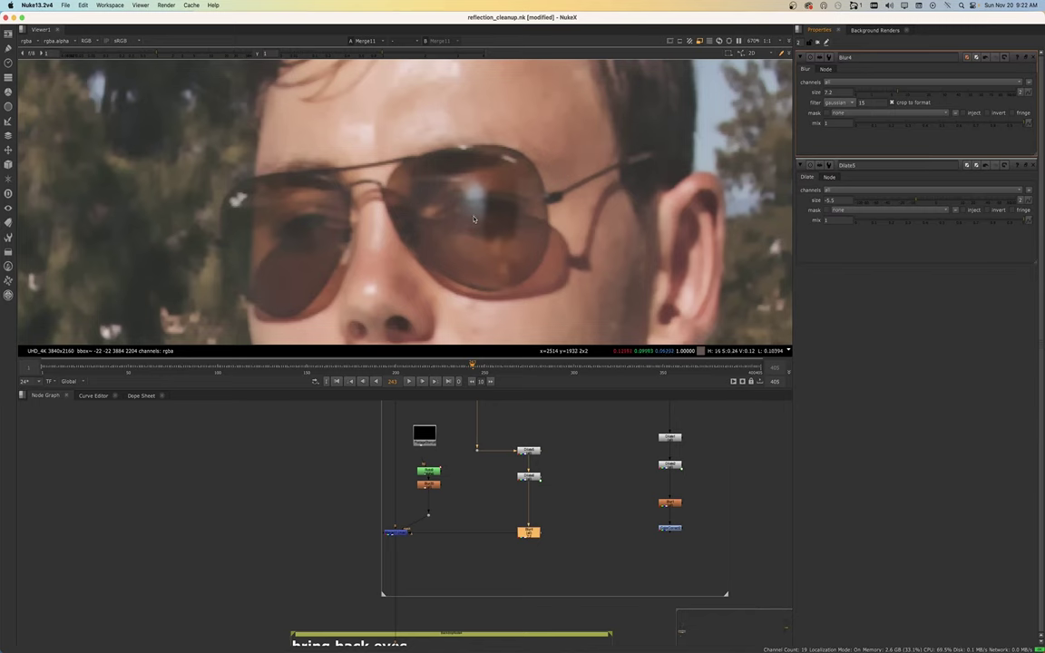
{"action": "scroll", "coordinate": [474, 217], "scroll_direction": "down", "scroll_amount": 5}
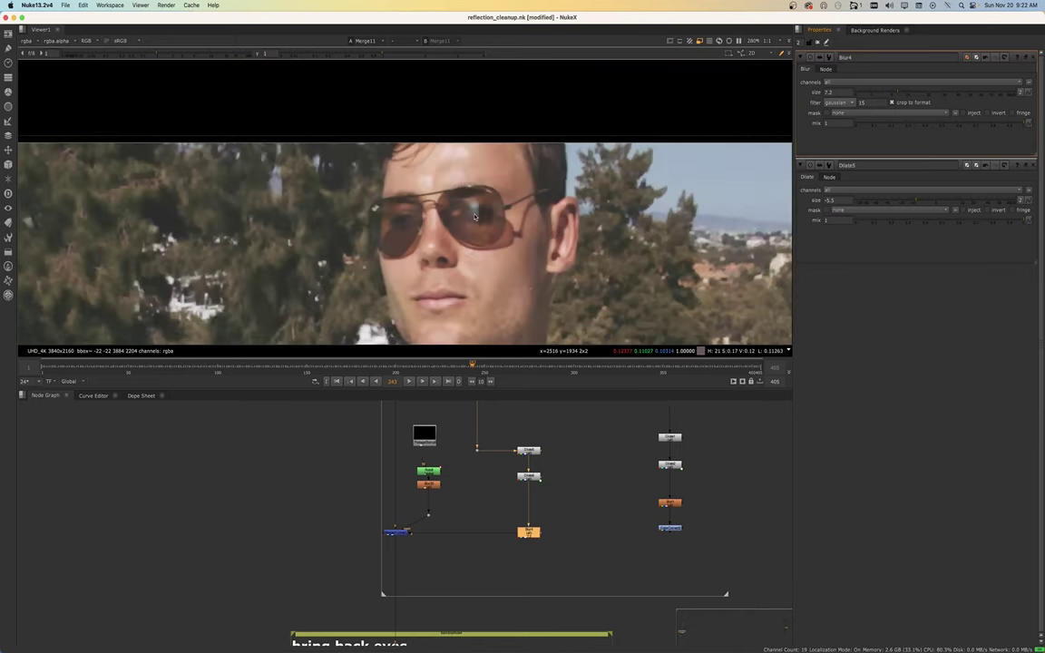
Repeatedly disable and re-enable Merge11 to compare the lens highlight with and without the masked treatment
{"action": "left_click", "coordinate": [395, 532]}
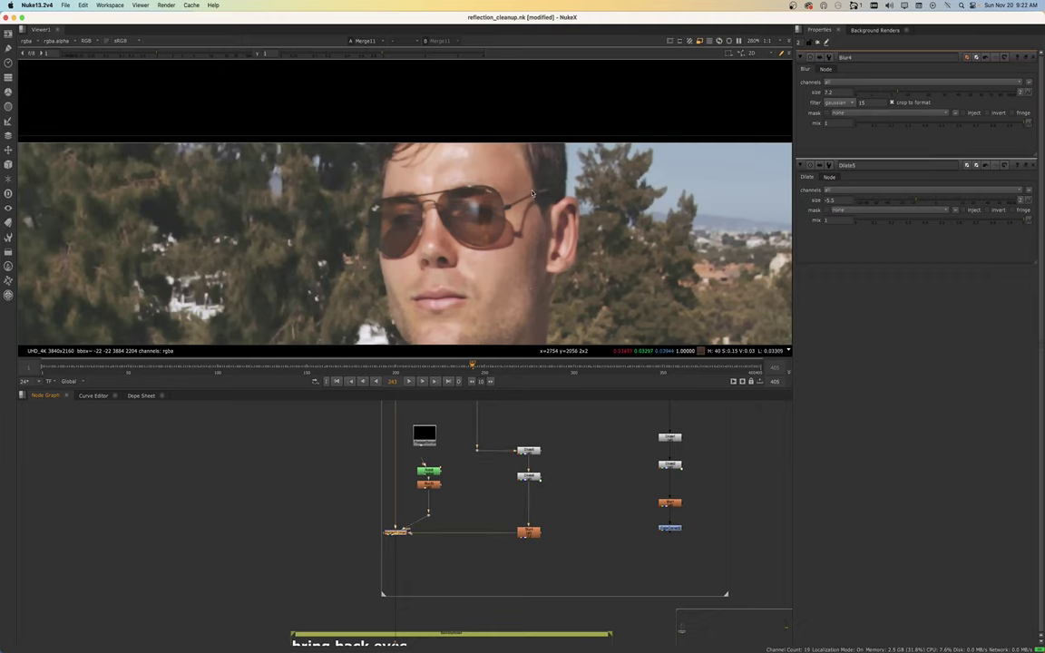
{"action": "scroll", "coordinate": [461, 245], "scroll_direction": "up", "scroll_amount": 4}
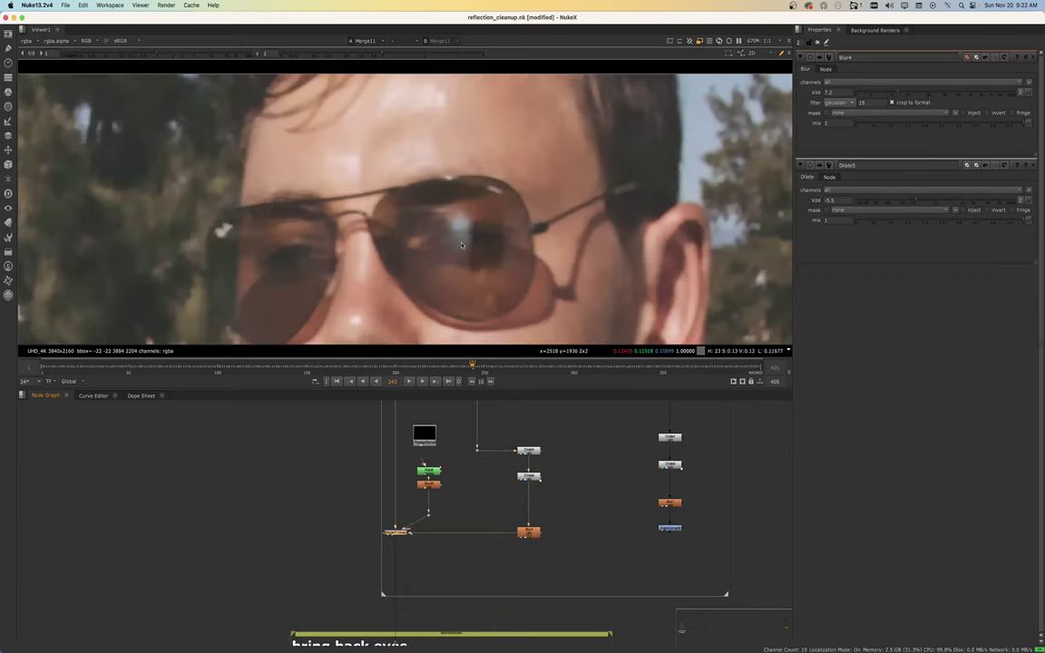
{"action": "scroll", "coordinate": [460, 242], "scroll_direction": "down", "scroll_amount": 2}
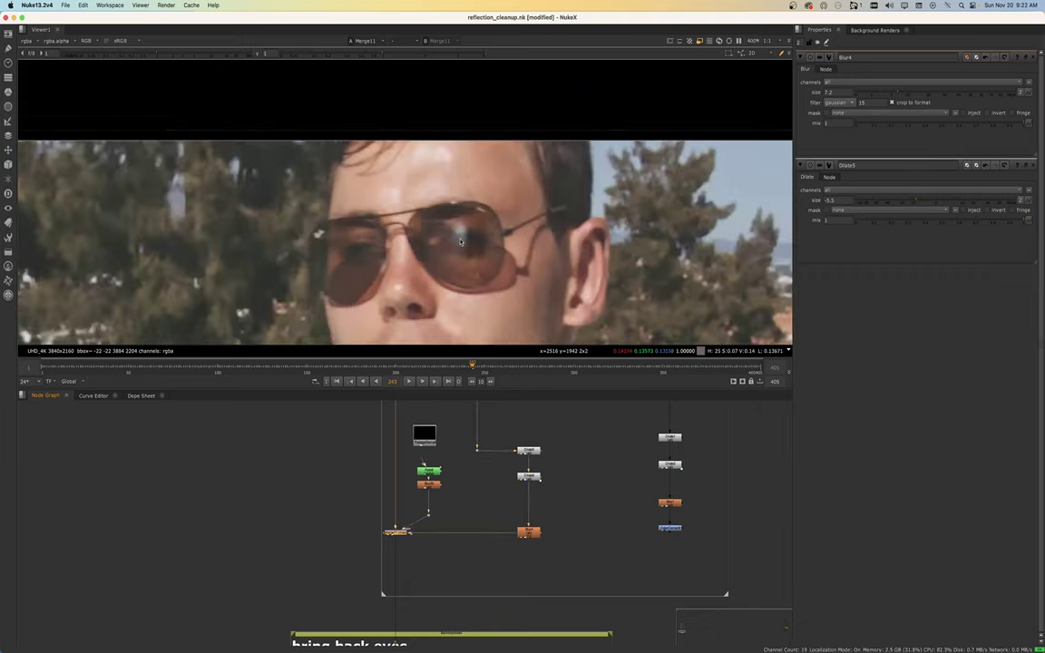
{"action": "key", "text": "d"}
{"action": "key", "text": "d"}
{"action": "key", "text": "d"}
{"action": "key", "text": "d"}
{"action": "key", "text": "d"}
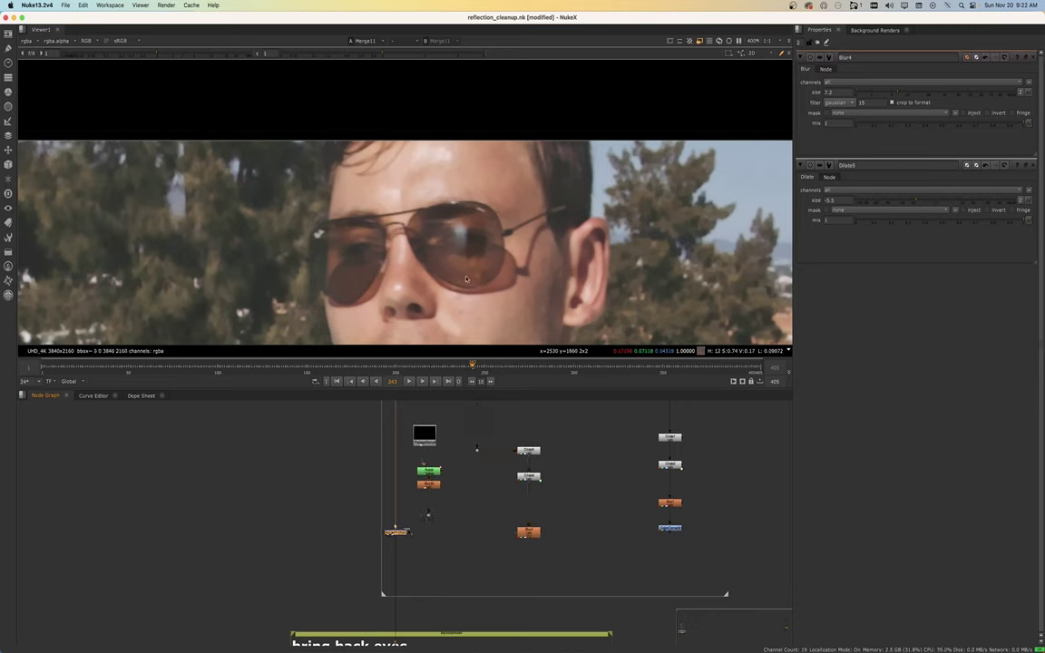
{"action": "key", "text": "d"}
{"action": "key", "text": "d"}
{"action": "key", "text": "d"}
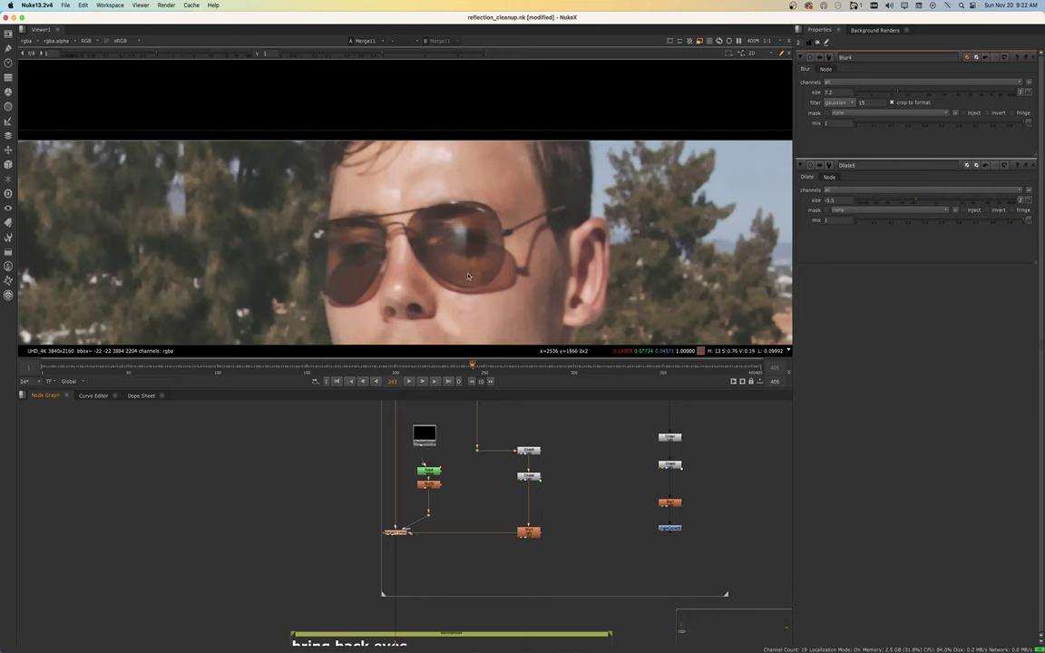
{"action": "key", "text": "d"}
{"action": "key", "text": "d"}
{"action": "key", "text": "d"}
{"action": "key", "text": "d"}
{"action": "key", "text": "d"}
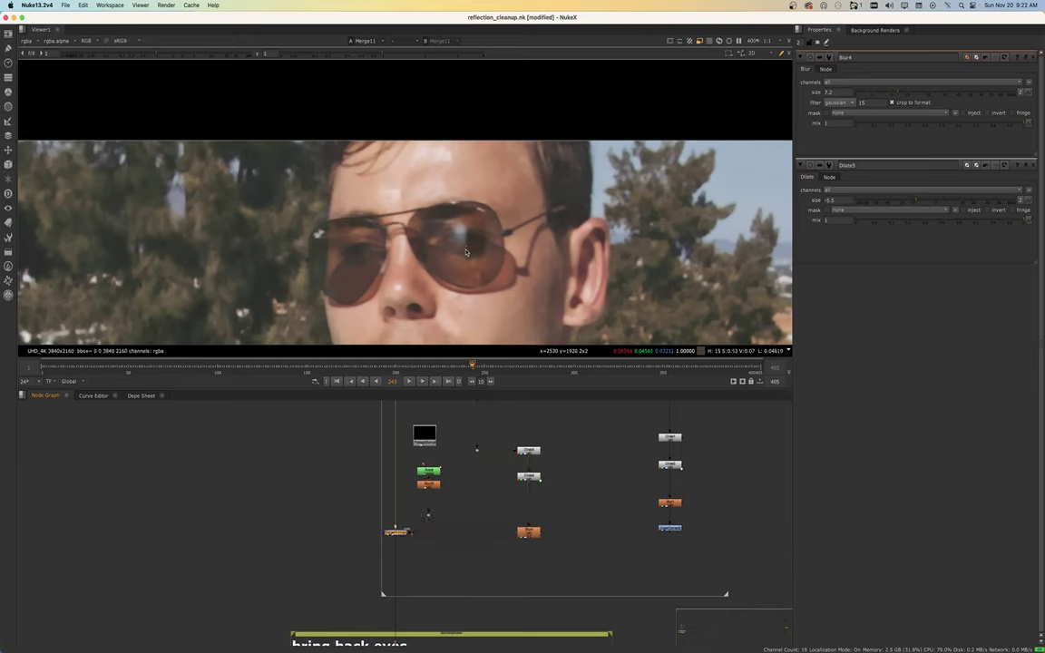
{"action": "key", "text": "d"}
{"action": "key", "text": "d"}
{"action": "key", "text": "d"}
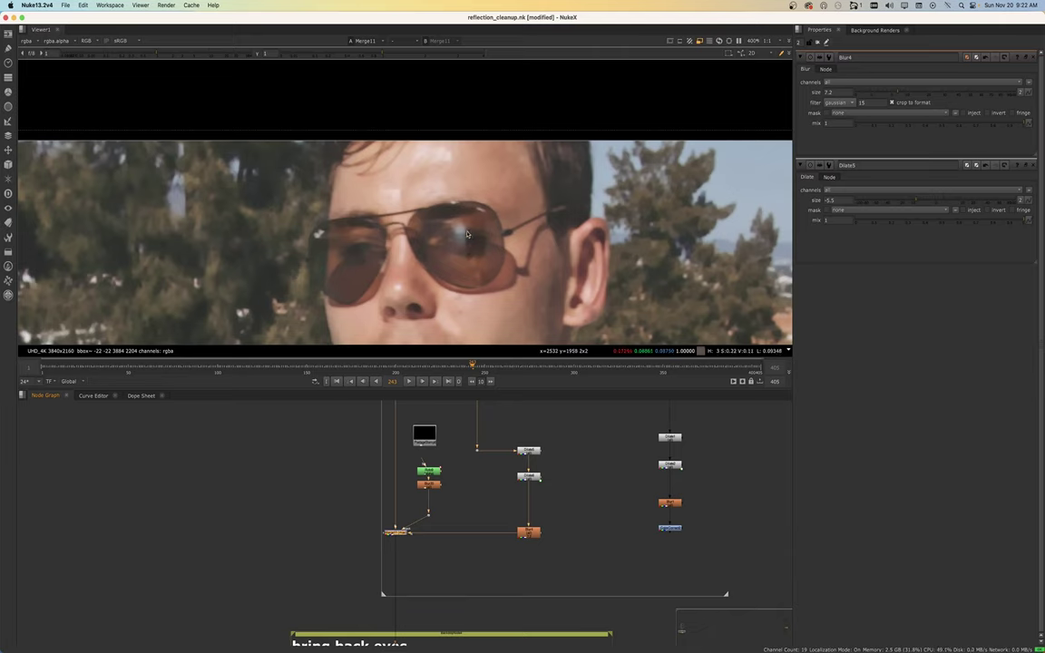
Try disabling the Roto node that feeds the Merge11 mask, re-enable it, and reselect Merge11
{"action": "left_click", "coordinate": [433, 470]}
{"action": "scroll", "coordinate": [464, 233], "scroll_direction": "up", "scroll_amount": 3}
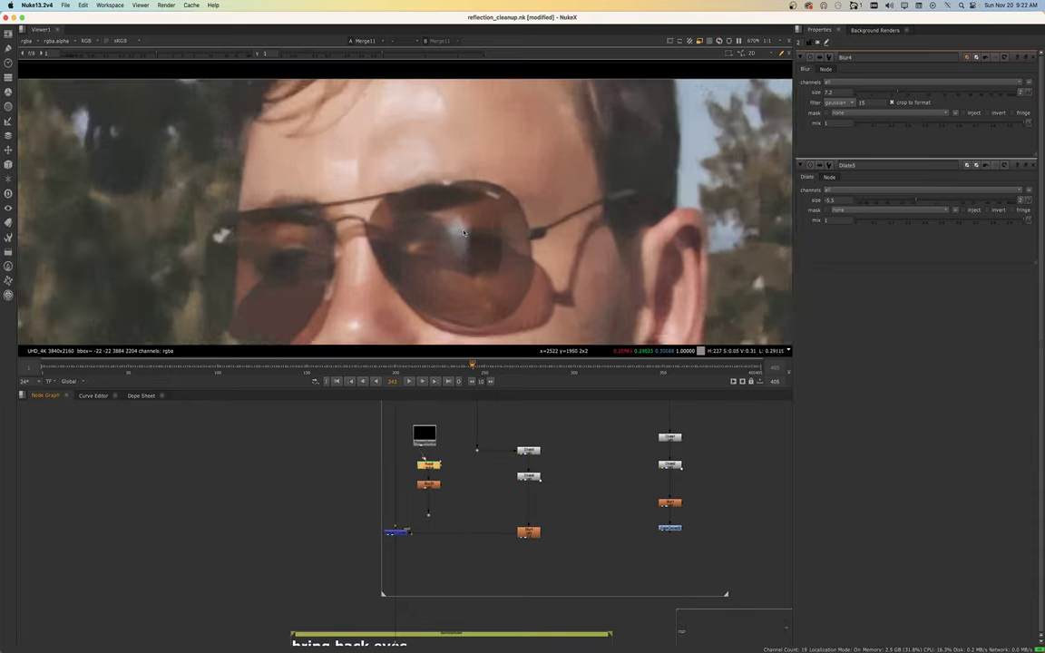
{"action": "key", "text": "d"}
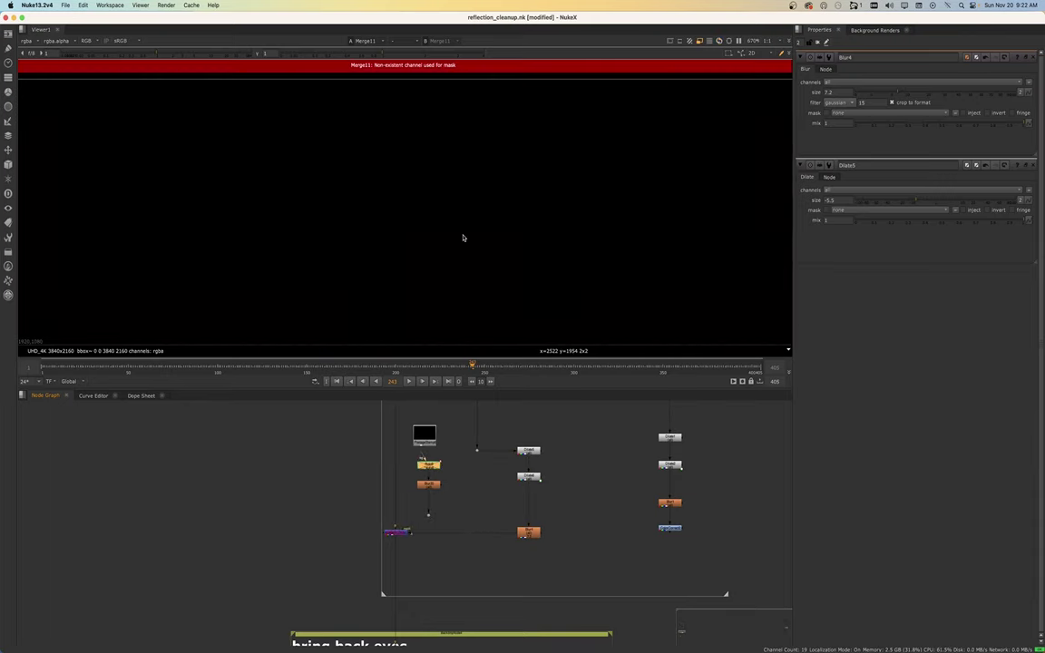
{"action": "key", "text": "d"}
{"action": "left_click", "coordinate": [396, 533]}
{"action": "scroll", "coordinate": [457, 272], "scroll_direction": "down", "scroll_amount": 1}
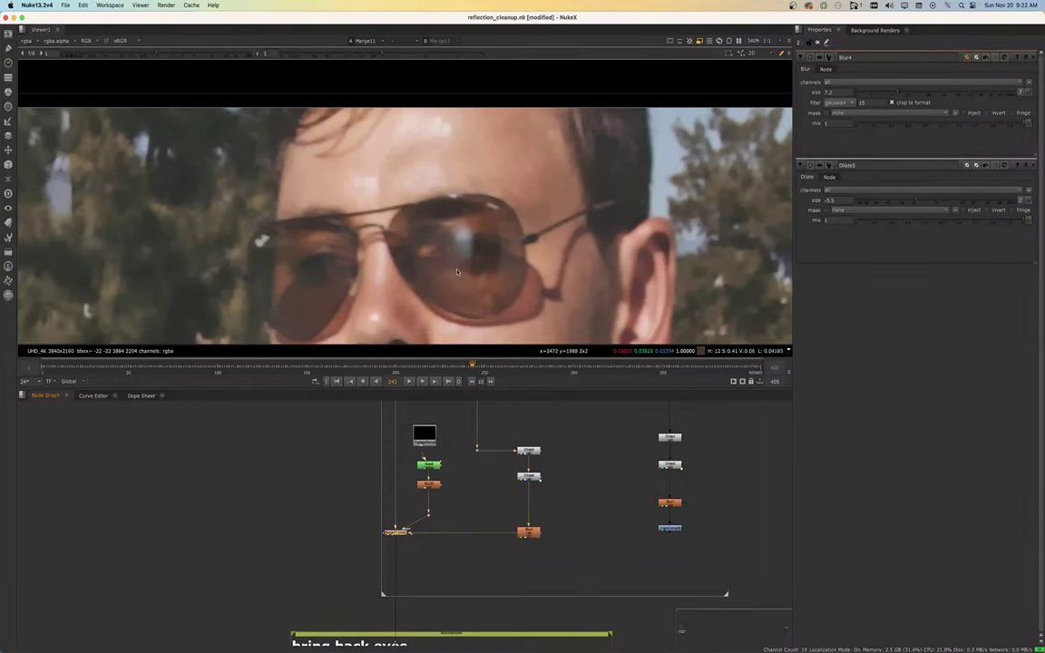
Try a Merge11 mix of 0.305, settle on a mix of 1, and check the lens highlight
{"action": "scroll", "coordinate": [418, 542], "scroll_direction": "down", "scroll_amount": 3}
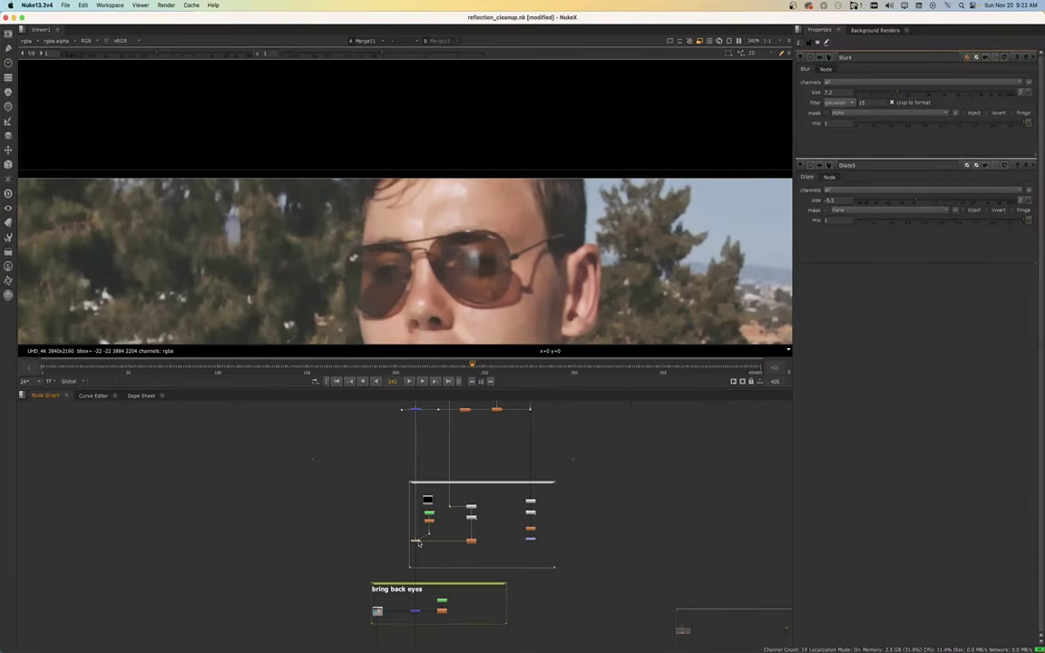
{"action": "double_click", "coordinate": [417, 541]}
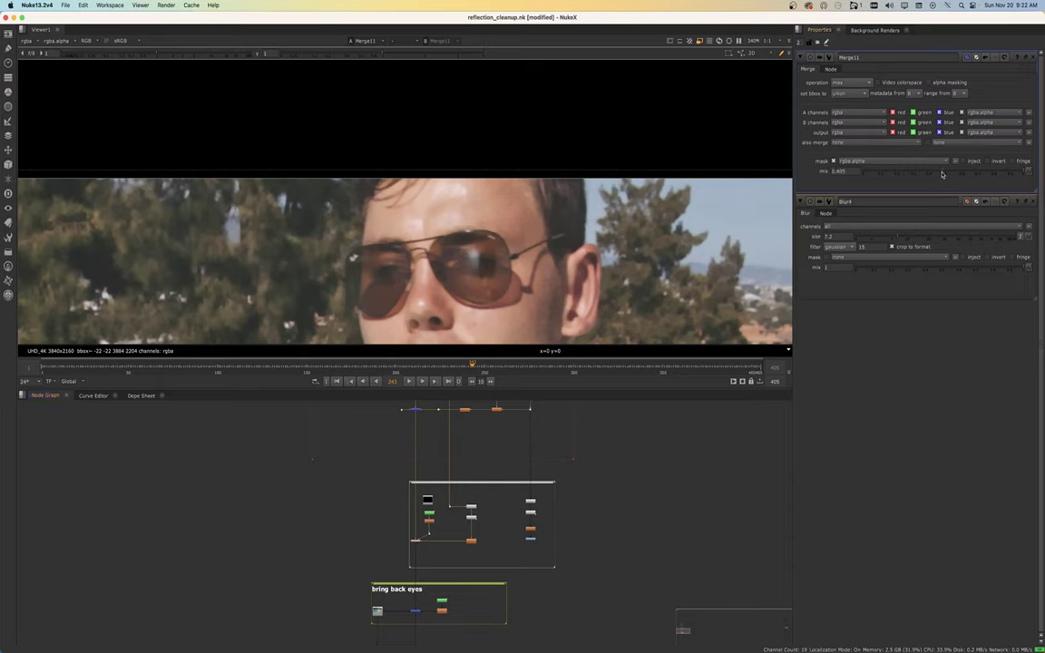
{"action": "left_click_drag", "start_coordinate": [942, 174], "coordinate": [906, 183]}
{"action": "scroll", "coordinate": [478, 275], "scroll_direction": "down", "scroll_amount": 2}
{"action": "scroll", "coordinate": [472, 279], "scroll_direction": "up", "scroll_amount": 4}
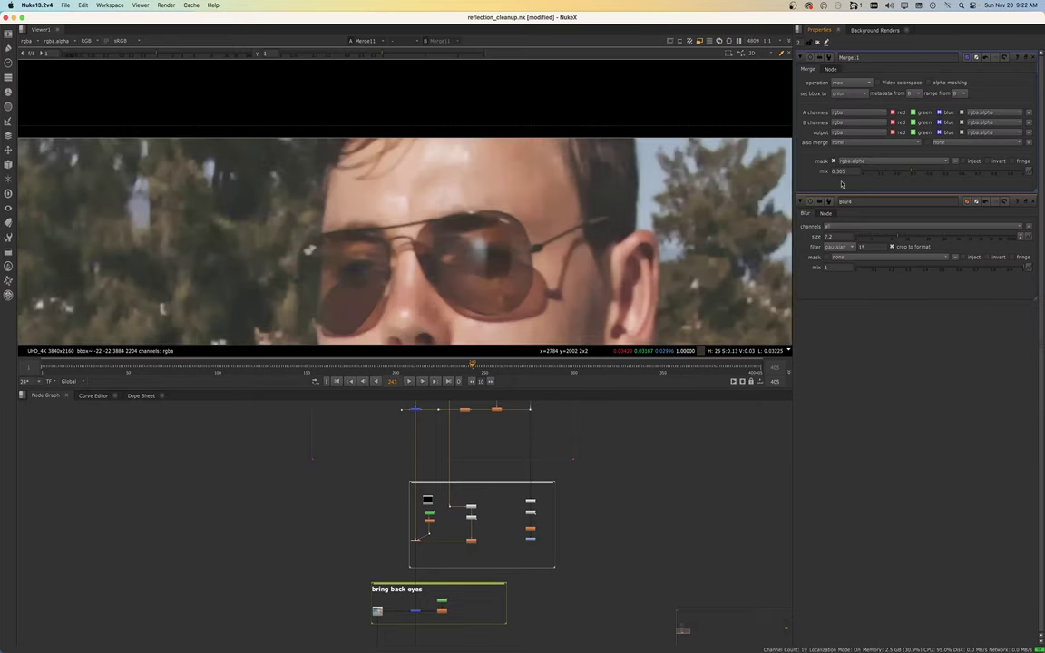
{"action": "left_click_drag", "start_coordinate": [916, 171], "coordinate": [941, 175]}
{"action": "left_click_drag", "start_coordinate": [962, 173], "coordinate": [1033, 174]}
{"action": "scroll", "coordinate": [488, 297], "scroll_direction": "down", "scroll_amount": 3}
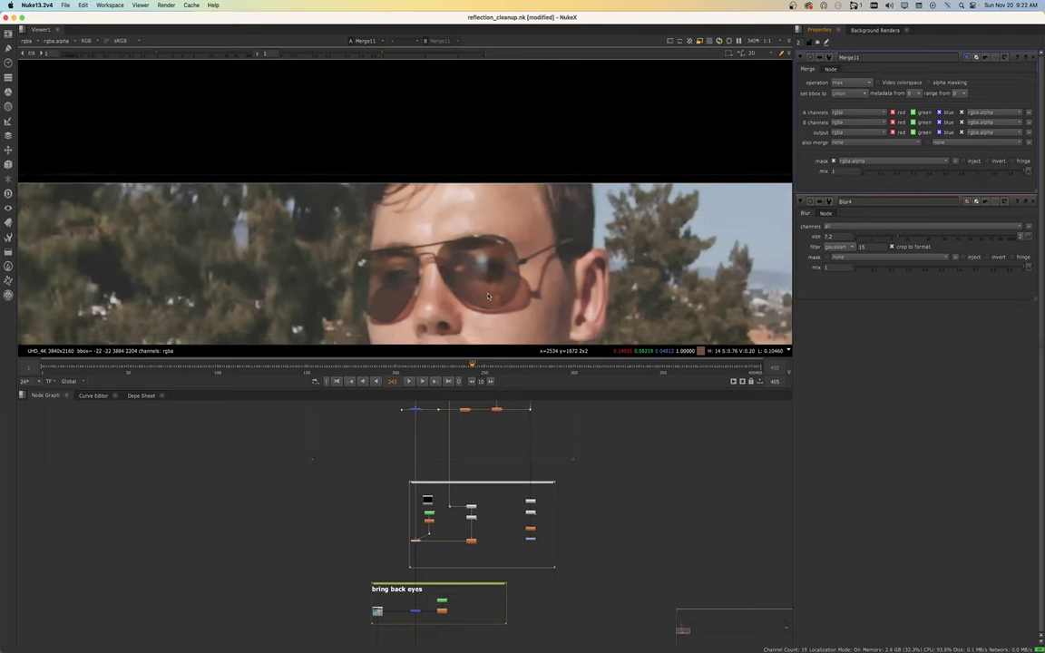
{"action": "middle_click_drag", "start_coordinate": [480, 291], "coordinate": [456, 251]}
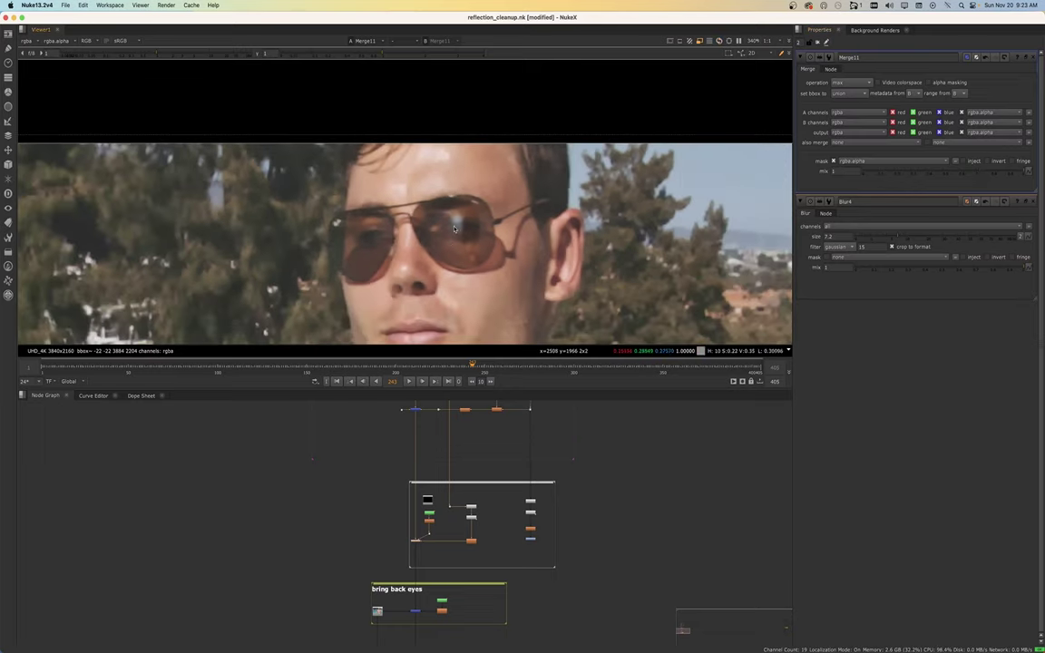
Reduce the Median2 size in the cleanup branch above Merge11 and check the sunglasses in the image
{"action": "scroll", "coordinate": [441, 573], "scroll_direction": "down", "scroll_amount": 4}
{"action": "middle_click_drag", "start_coordinate": [425, 489], "coordinate": [407, 532]}
{"action": "scroll", "coordinate": [407, 532], "scroll_direction": "up", "scroll_amount": 6}
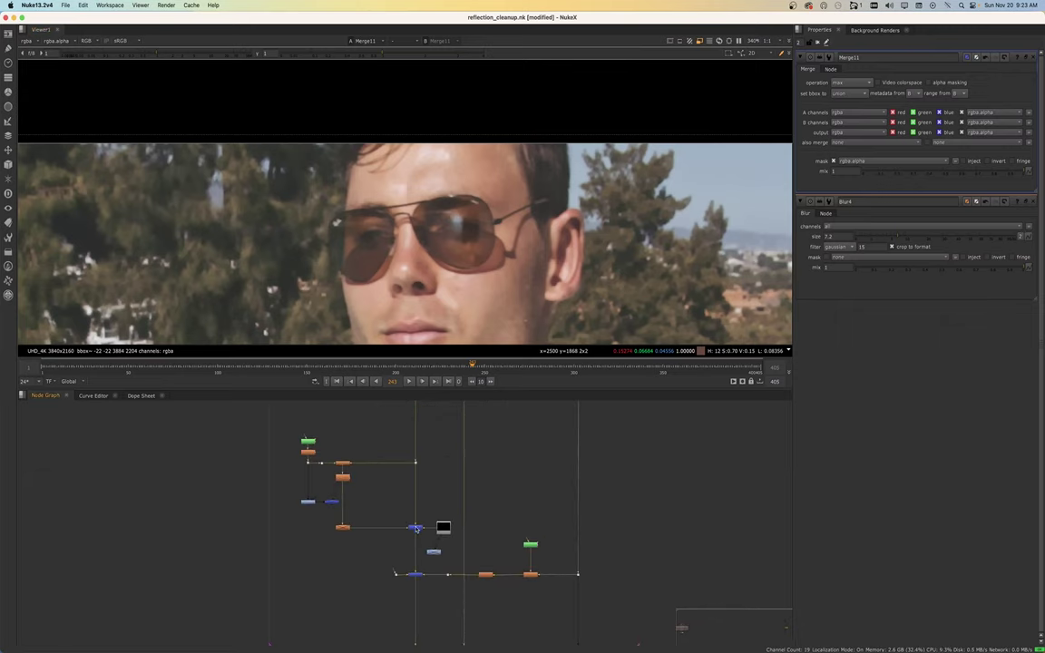
{"action": "left_click", "coordinate": [416, 528]}
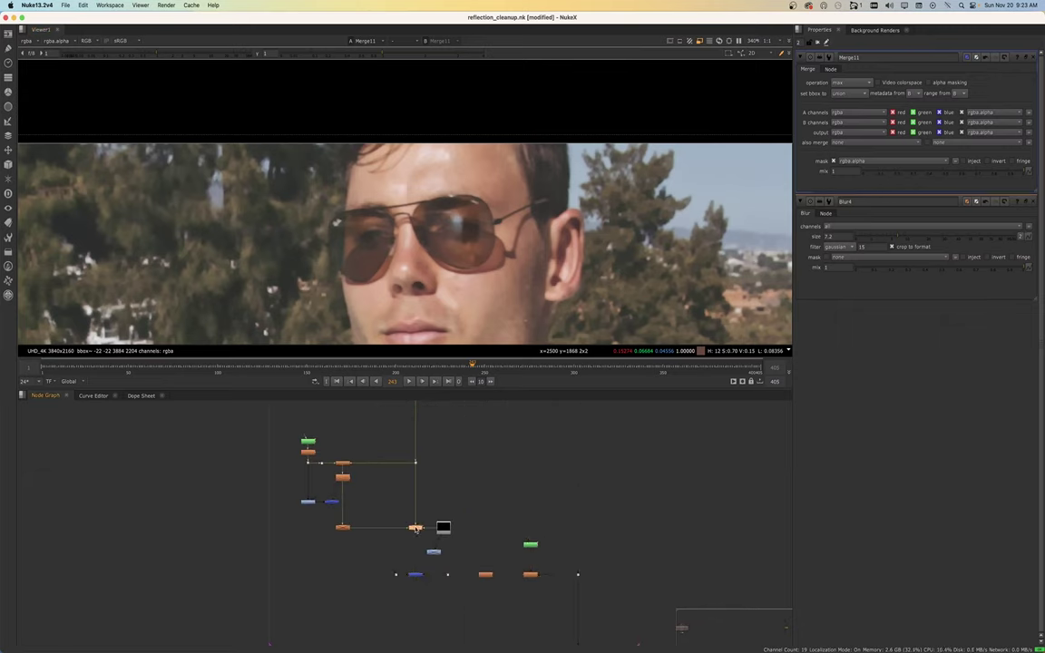
{"action": "left_click", "coordinate": [342, 465]}
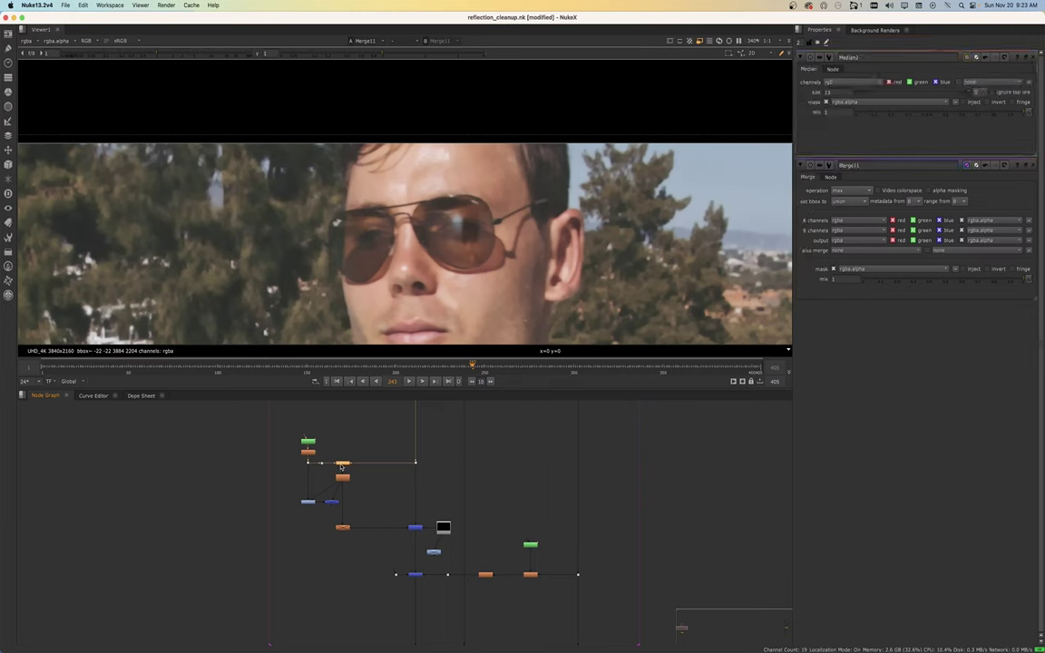
{"action": "left_click", "coordinate": [826, 92]}
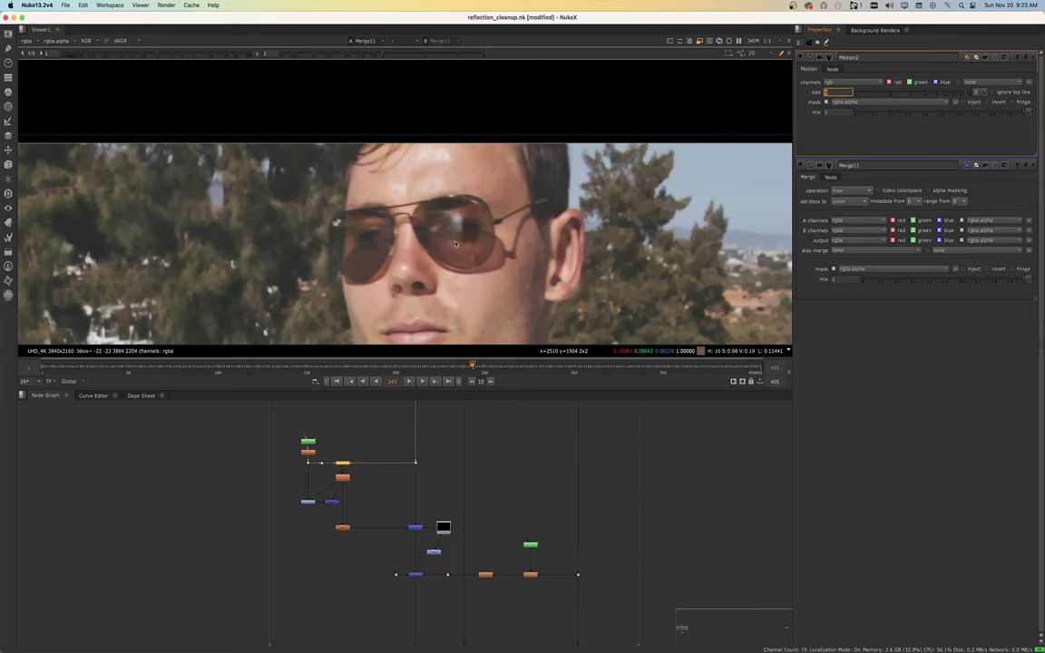
{"action": "scroll", "coordinate": [458, 230], "scroll_direction": "down", "scroll_amount": 3}
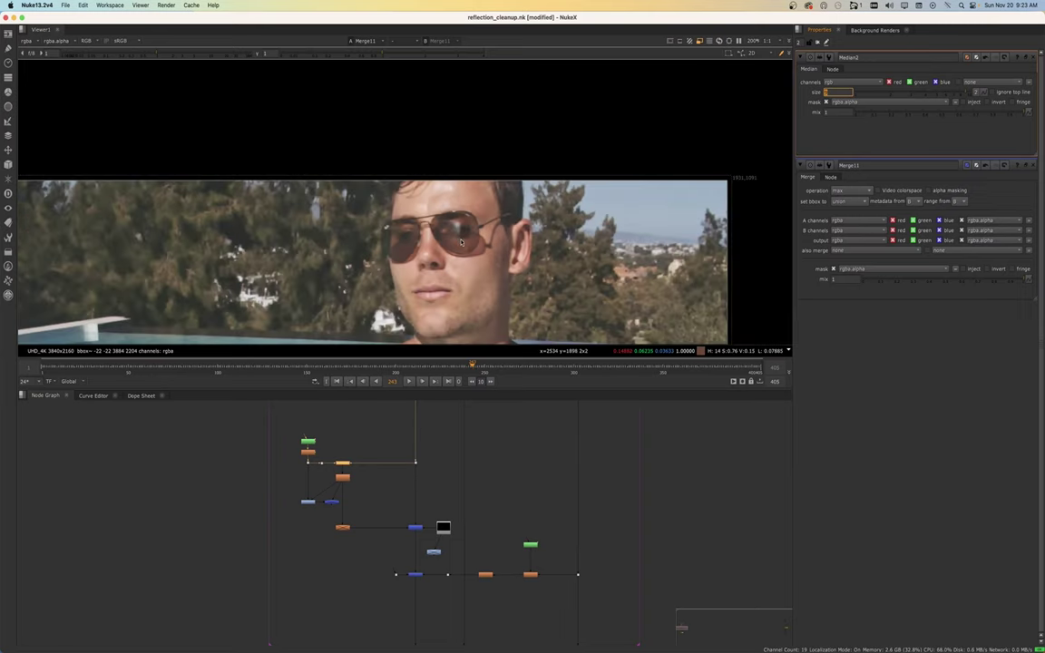
Load Dot23 from the top of the reflection cleanup and Merge14 from the lower branch into the viewer for comparison
{"action": "key", "text": "f"}
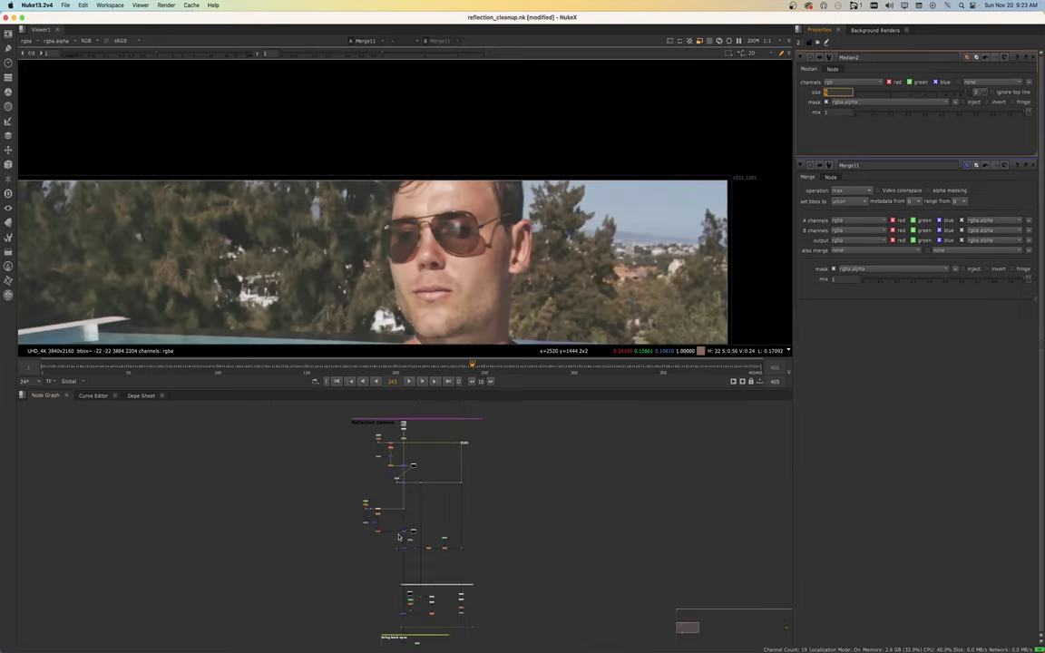
{"action": "scroll", "coordinate": [407, 442], "scroll_direction": "up", "scroll_amount": 3}
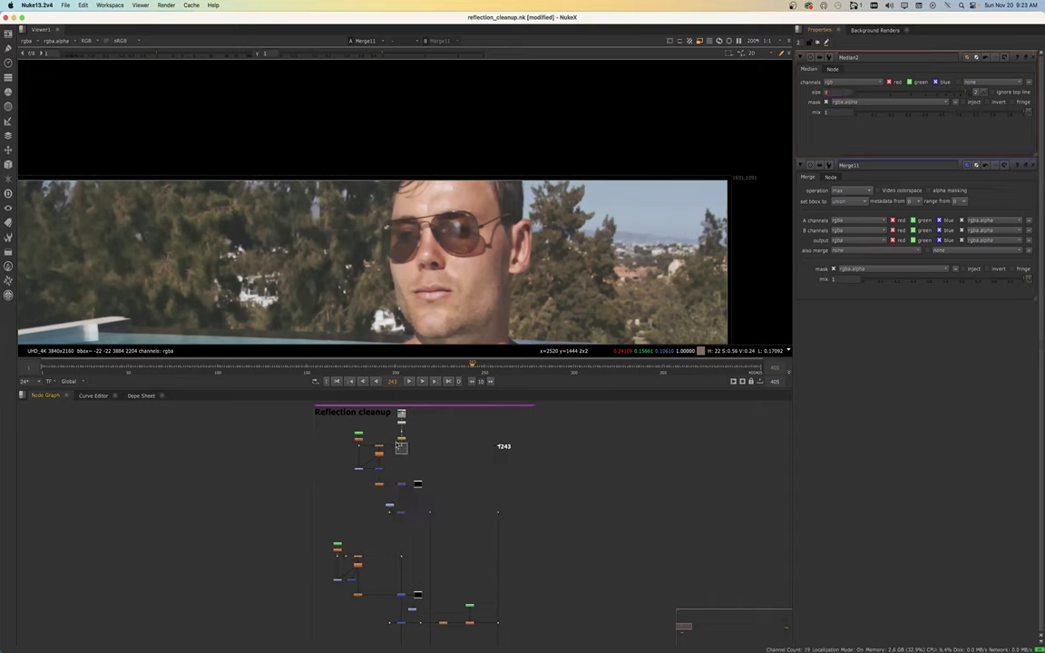
{"action": "left_click_drag", "start_coordinate": [408, 454], "coordinate": [396, 443]}
{"action": "key", "text": "1"}
{"action": "middle_click_drag", "start_coordinate": [388, 563], "coordinate": [368, 484]}
{"action": "scroll", "coordinate": [379, 551], "scroll_direction": "up", "scroll_amount": 3}
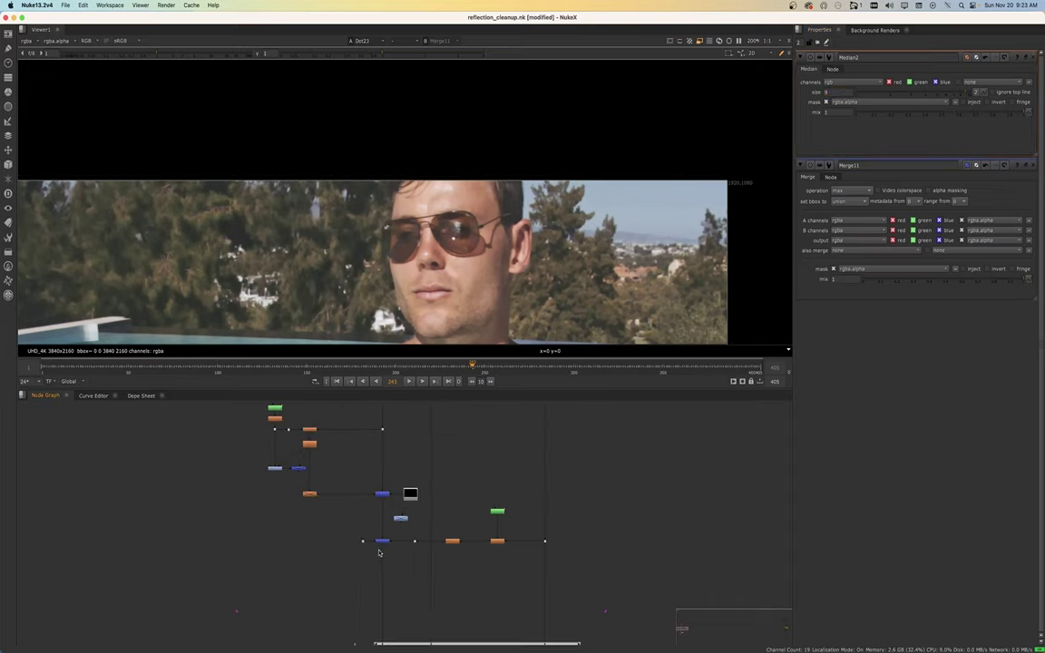
{"action": "left_click", "coordinate": [382, 543]}
{"action": "key", "text": "1"}
{"action": "left_click", "coordinate": [383, 548]}
{"action": "key", "text": "2"}
{"action": "key", "text": "1"}
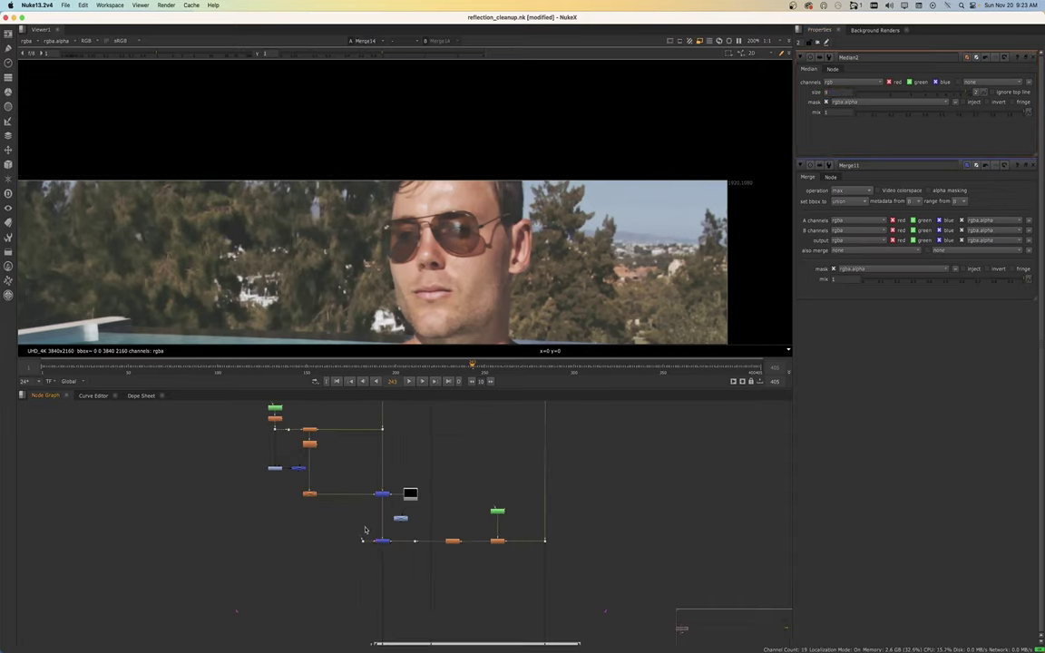
Inspect the lenses closely while switching the viewer between Dot23 and Merge14
{"action": "scroll", "coordinate": [456, 249], "scroll_direction": "up", "scroll_amount": 8}
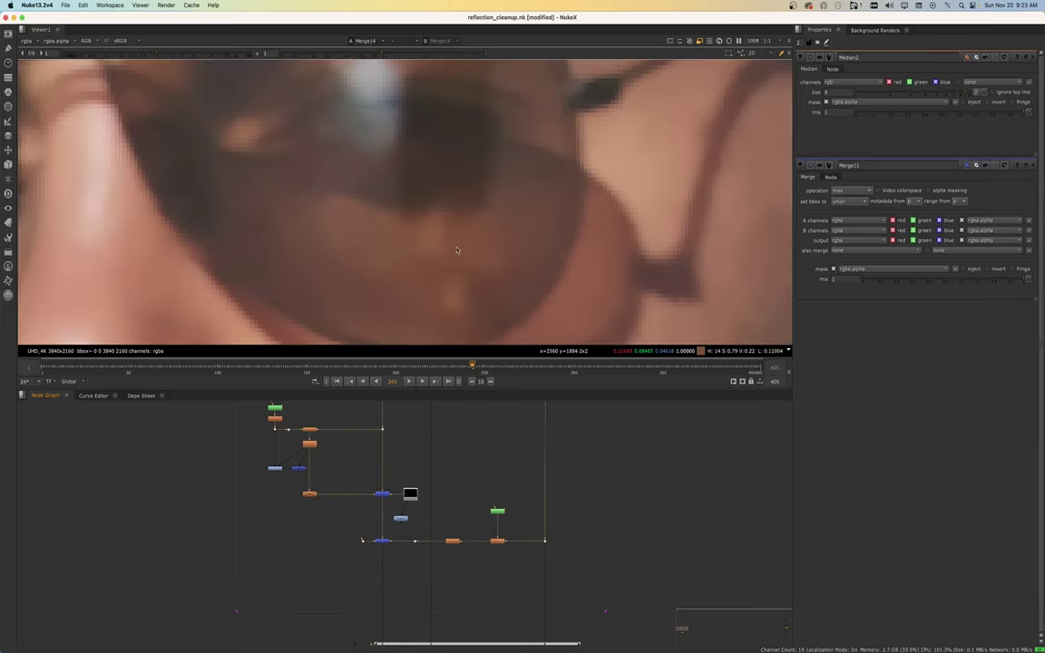
{"action": "scroll", "coordinate": [456, 249], "scroll_direction": "down", "scroll_amount": 8}
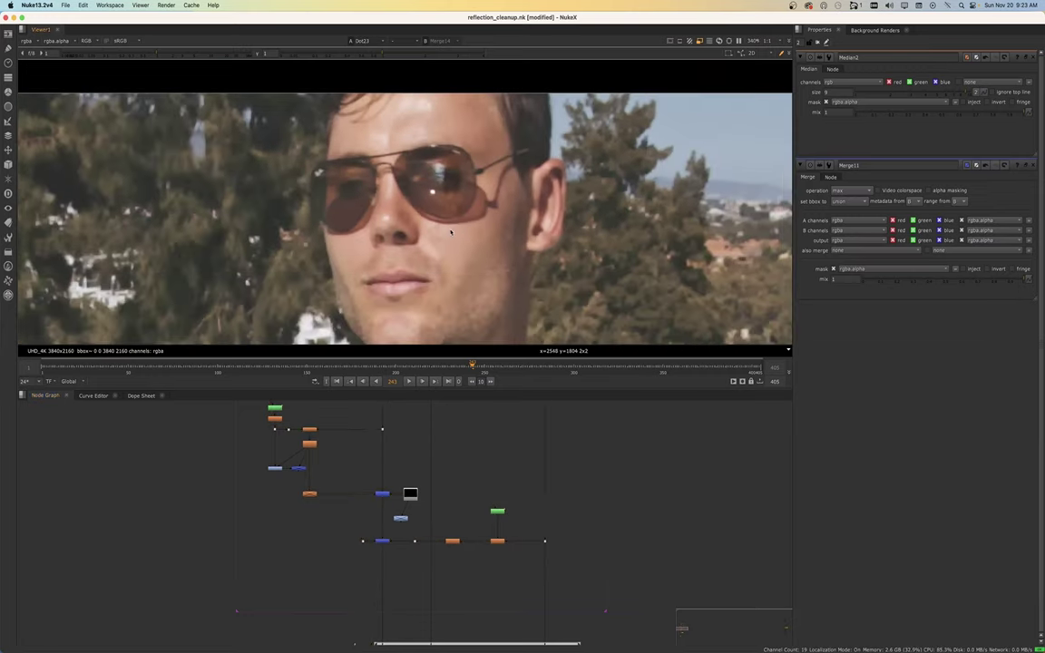
{"action": "key", "text": "1"}
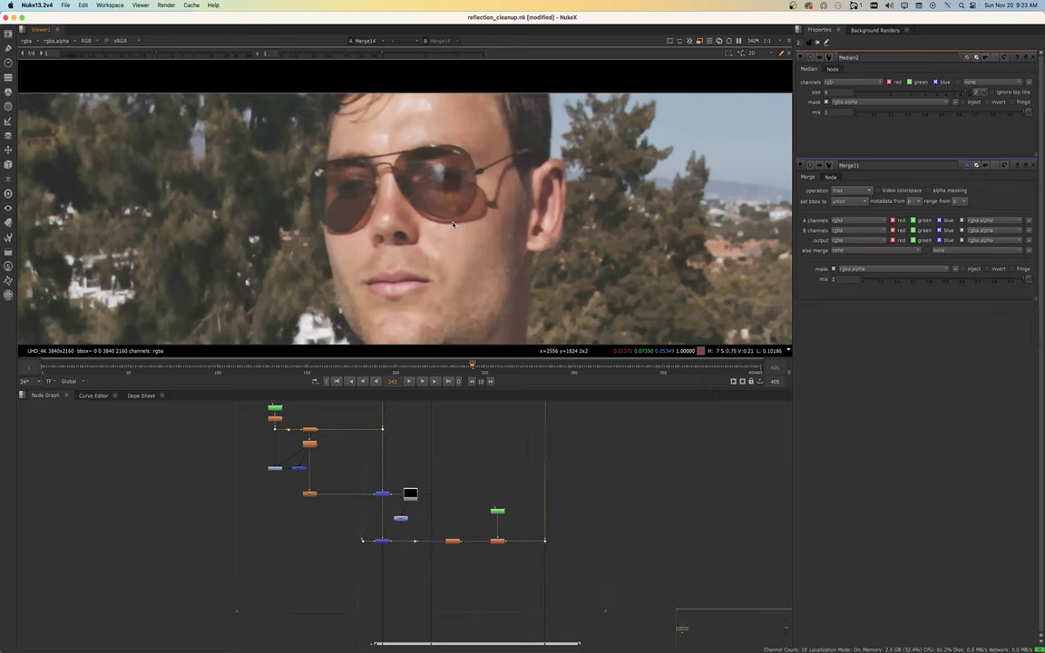
{"action": "key", "text": "2"}
{"action": "key", "text": "1"}
{"action": "key", "text": "2"}
{"action": "key", "text": "1"}
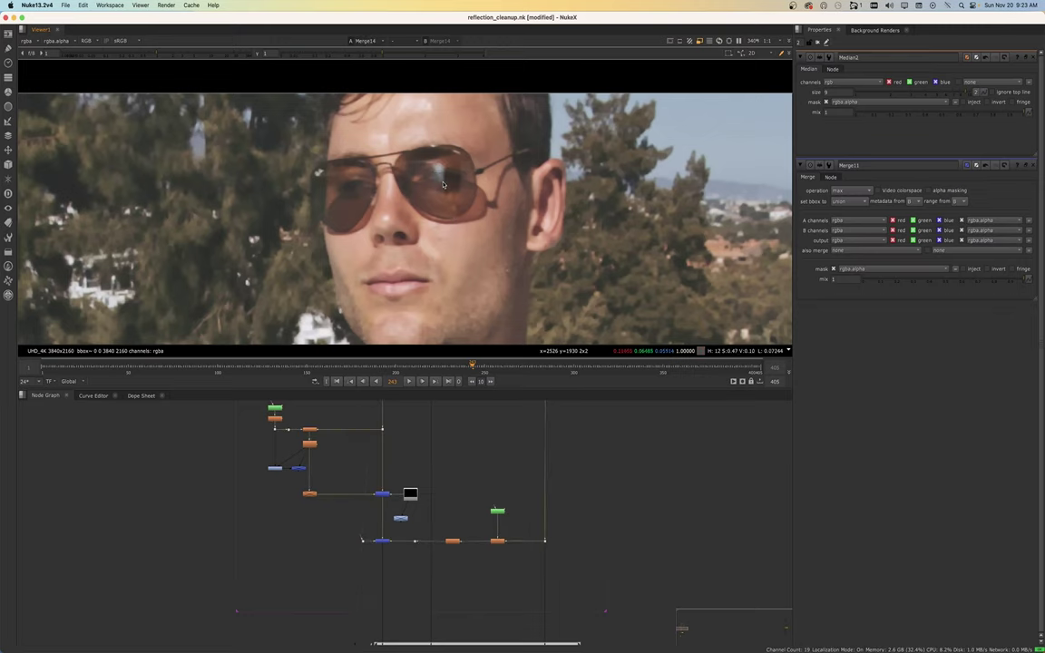
Alternate the viewer between Dot23 and Merge14 at wider framings to judge the overall reflection cleanup
{"action": "scroll", "coordinate": [443, 185], "scroll_direction": "down", "scroll_amount": 2}
{"action": "key", "text": "1"}
{"action": "key", "text": "1"}
{"action": "scroll", "coordinate": [444, 188], "scroll_direction": "down", "scroll_amount": 2}
{"action": "key", "text": "1"}
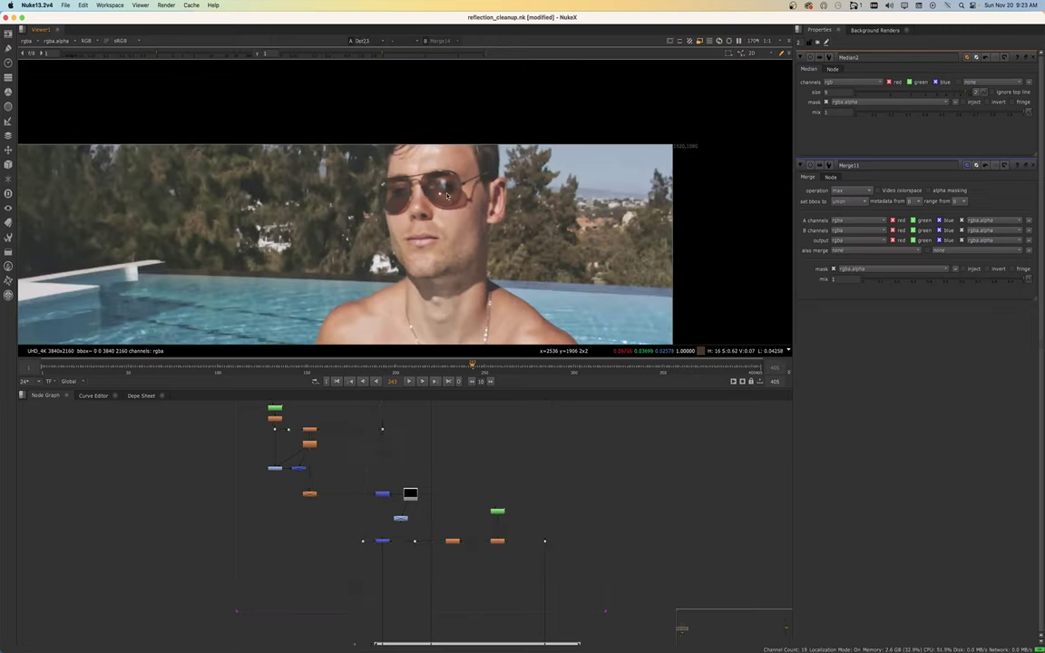
{"action": "key", "text": "1"}
{"action": "key", "text": "1"}
{"action": "scroll", "coordinate": [454, 207], "scroll_direction": "up", "scroll_amount": 1}
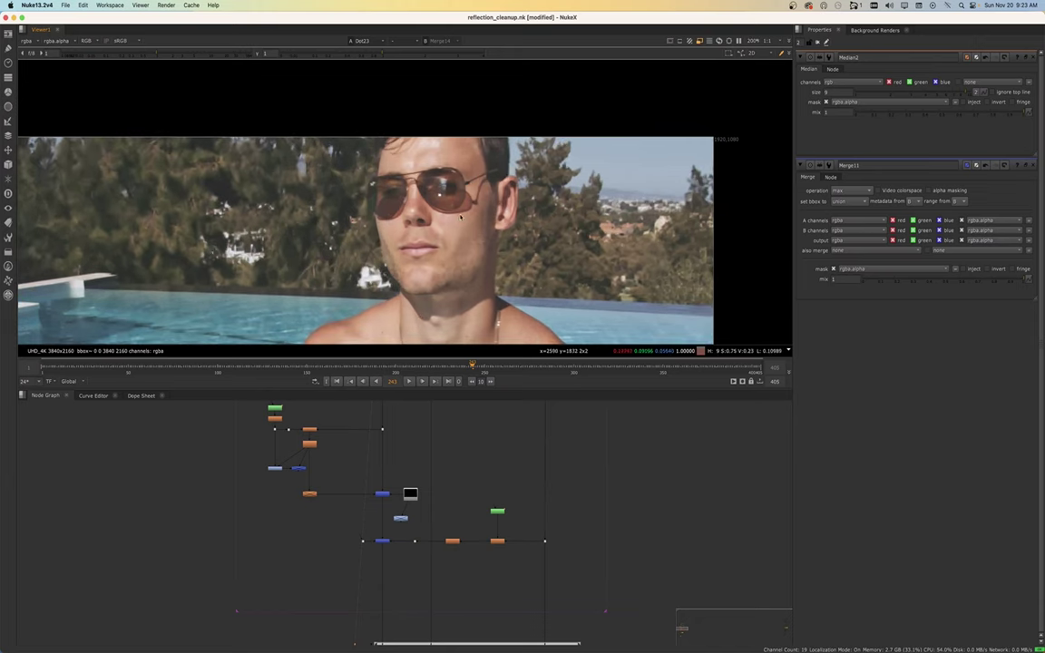
{"action": "key", "text": "1"}
{"action": "scroll", "coordinate": [459, 213], "scroll_direction": "down", "scroll_amount": 2}
{"action": "key", "text": "1"}
{"action": "key", "text": "1"}
{"action": "key", "text": "1"}
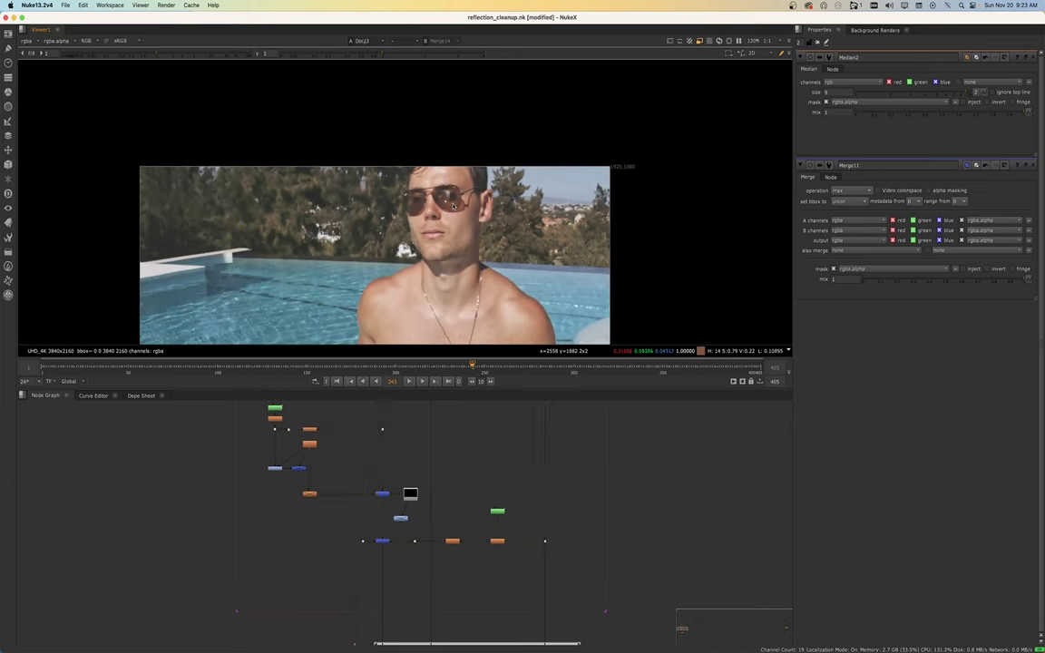
{"action": "key", "text": "1"}
{"action": "scroll", "coordinate": [450, 196], "scroll_direction": "up", "scroll_amount": 2}
{"action": "key", "text": "1"}
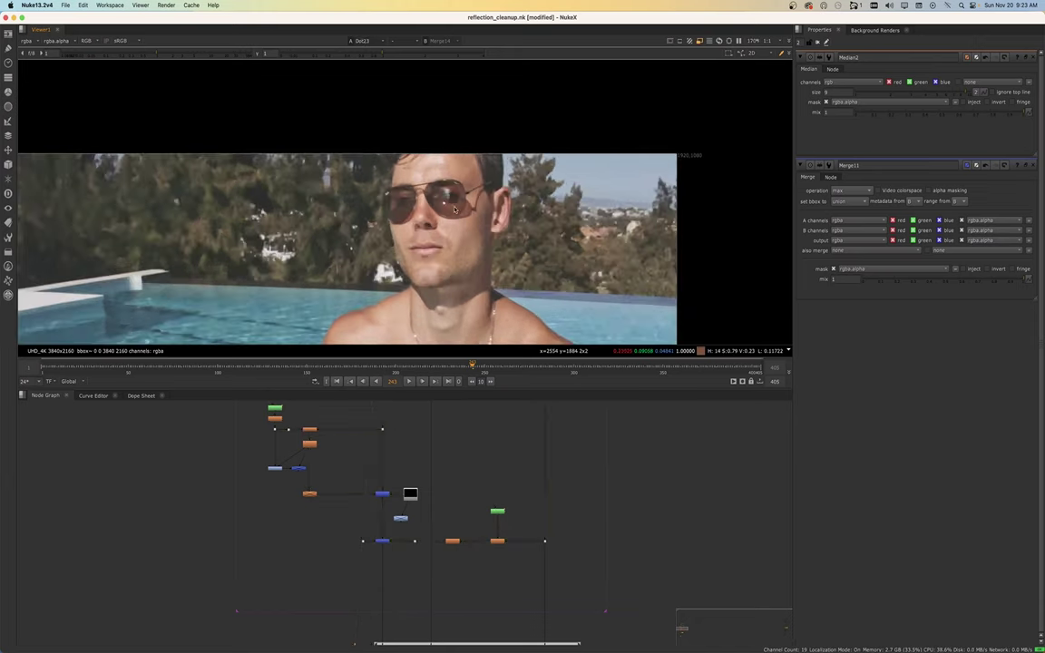
{"action": "key", "text": "1"}
{"action": "key", "text": "1"}
{"action": "key", "text": "1"}
{"action": "key", "text": "1"}
{"action": "key", "text": "1"}
{"action": "key", "text": "1"}
{"action": "key", "text": "1"}
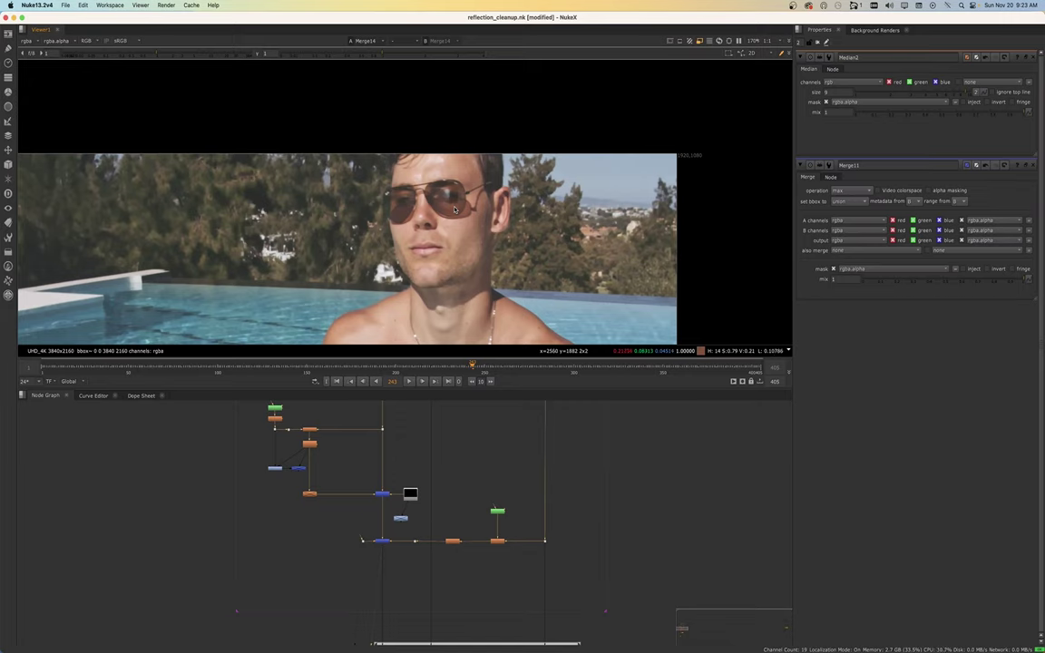
{"action": "key", "text": "1"}
{"action": "key", "text": "1"}
Load the merge node in the "bring back eyes" group into the viewer with the sunglasses framed closely
{"action": "scroll", "coordinate": [391, 583], "scroll_direction": "down", "scroll_amount": 3}
{"action": "middle_click_drag", "start_coordinate": [383, 590], "coordinate": [388, 497]}
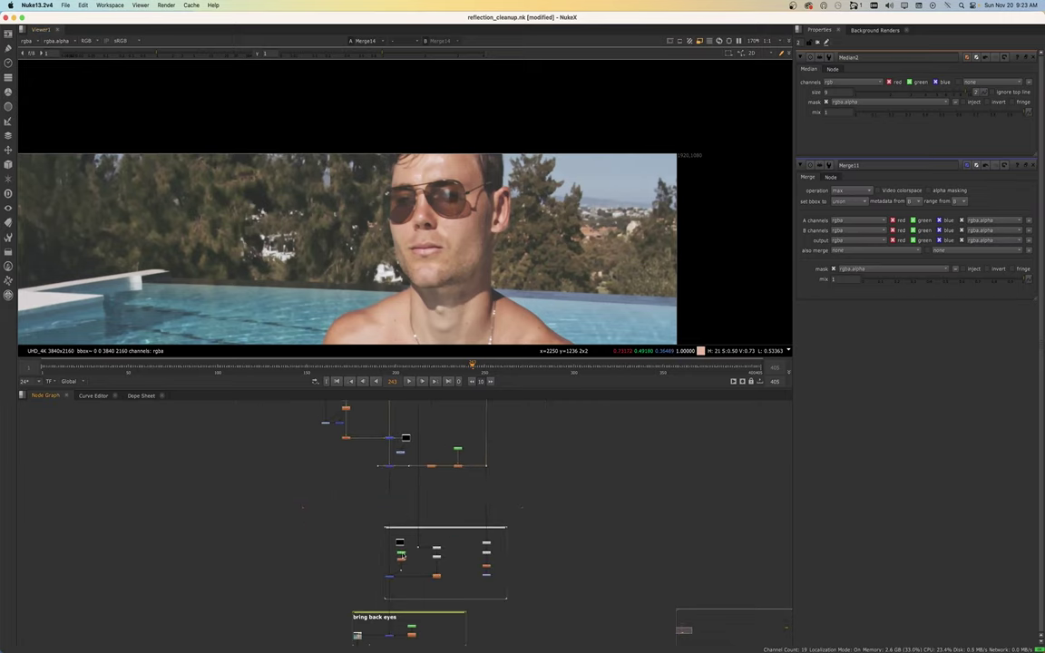
{"action": "scroll", "coordinate": [400, 572], "scroll_direction": "up", "scroll_amount": 5}
{"action": "scroll", "coordinate": [381, 563], "scroll_direction": "up", "scroll_amount": 6}
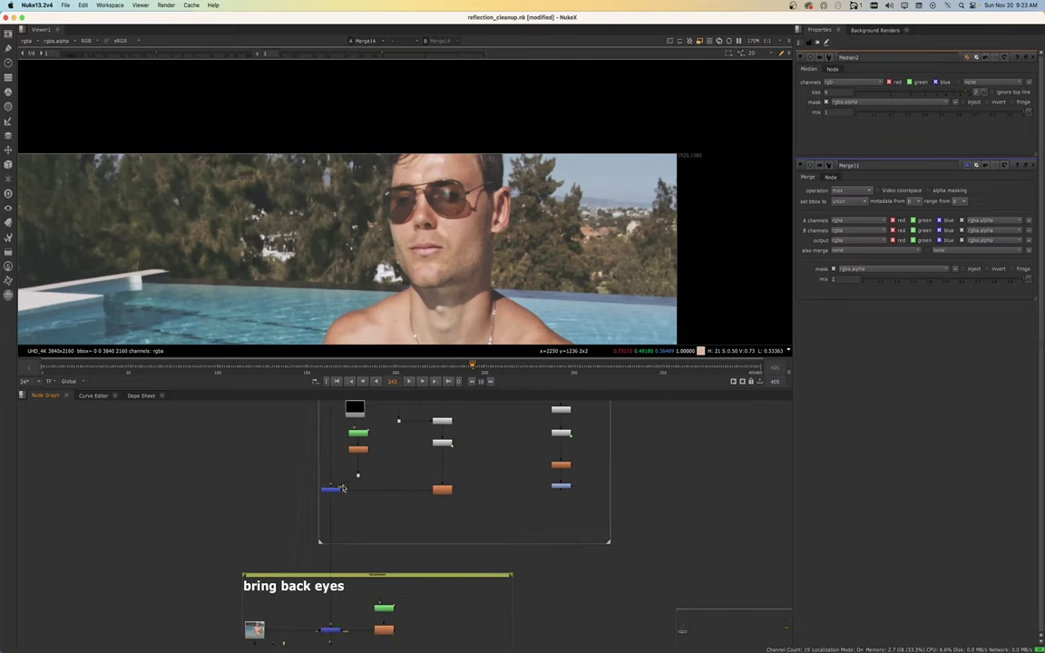
{"action": "scroll", "coordinate": [329, 542], "scroll_direction": "down", "scroll_amount": 5}
{"action": "middle_click_drag", "start_coordinate": [333, 612], "coordinate": [330, 482]}
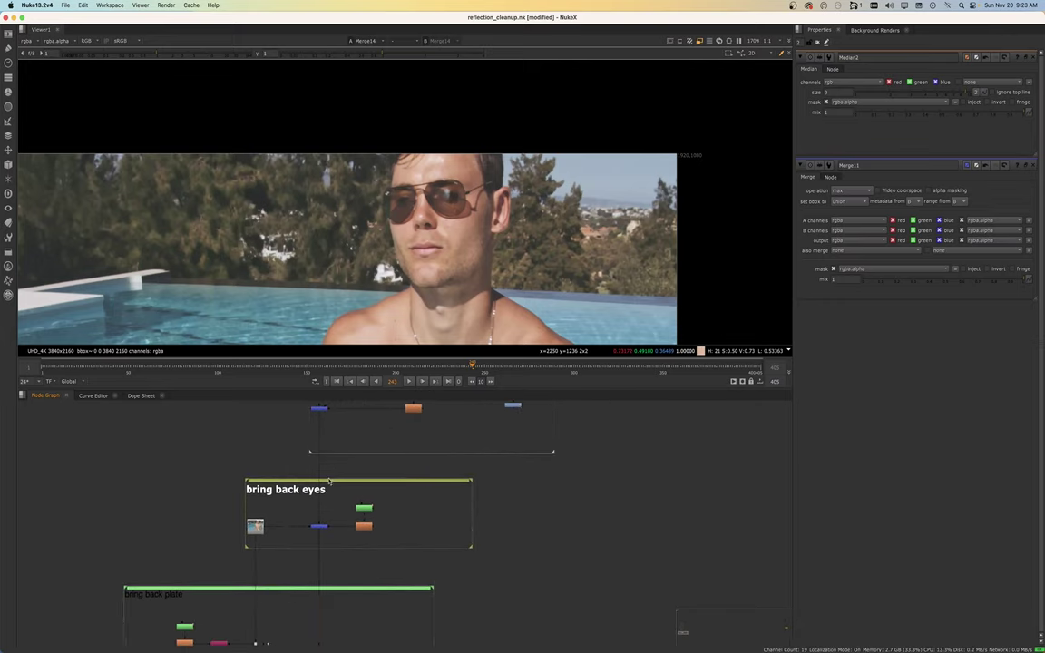
{"action": "scroll", "coordinate": [326, 529], "scroll_direction": "up", "scroll_amount": 2}
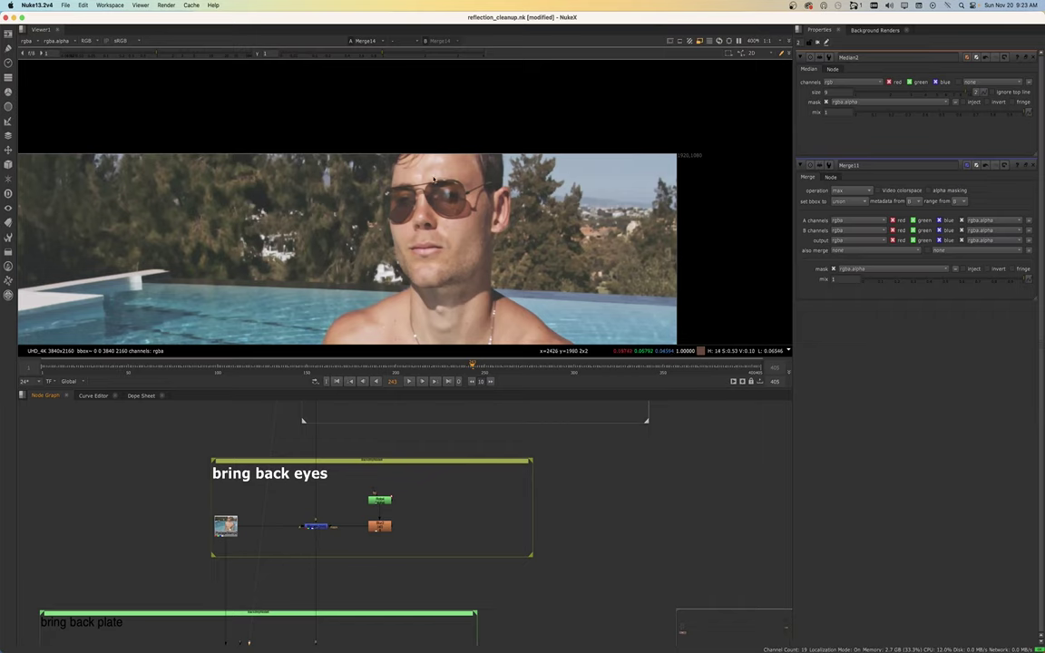
{"action": "scroll", "coordinate": [482, 173], "scroll_direction": "up", "scroll_amount": 8}
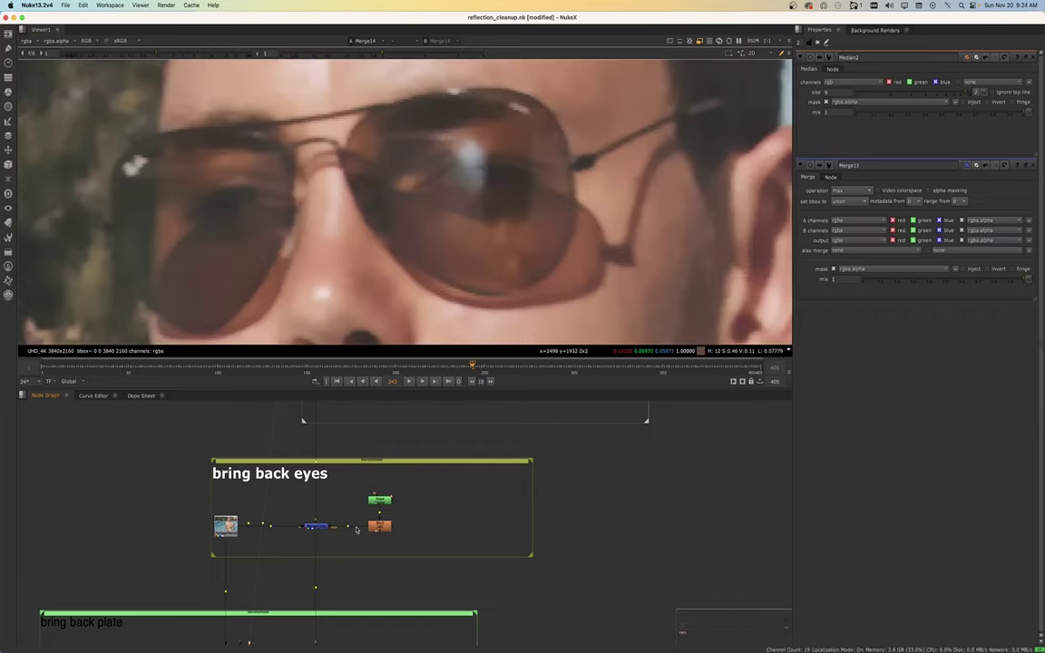
{"action": "left_click", "coordinate": [320, 527]}
{"action": "key", "text": "1"}
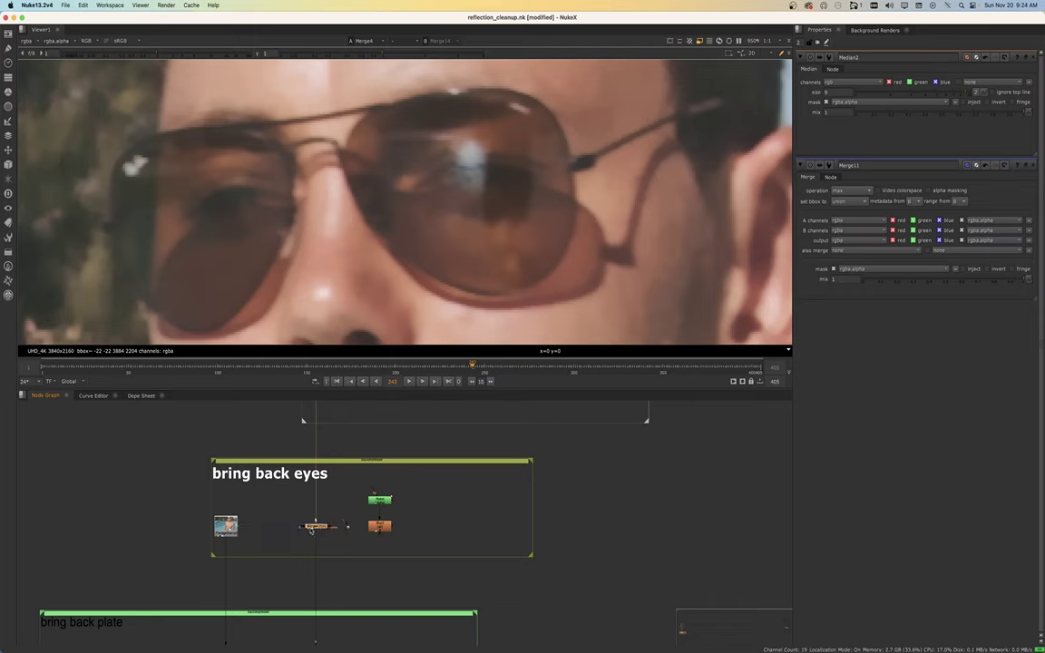
Examine the highlight on the sunglass lenses in Merge4's result at both close and wide framings
{"action": "scroll", "coordinate": [472, 188], "scroll_direction": "down", "scroll_amount": 6}
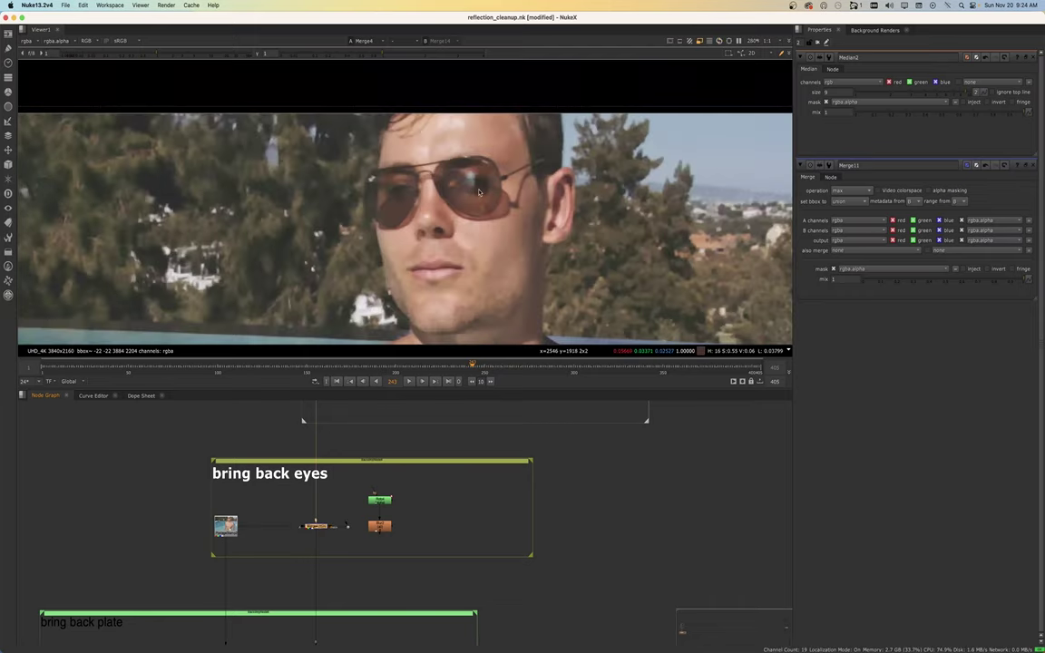
{"action": "scroll", "coordinate": [475, 186], "scroll_direction": "up", "scroll_amount": 2}
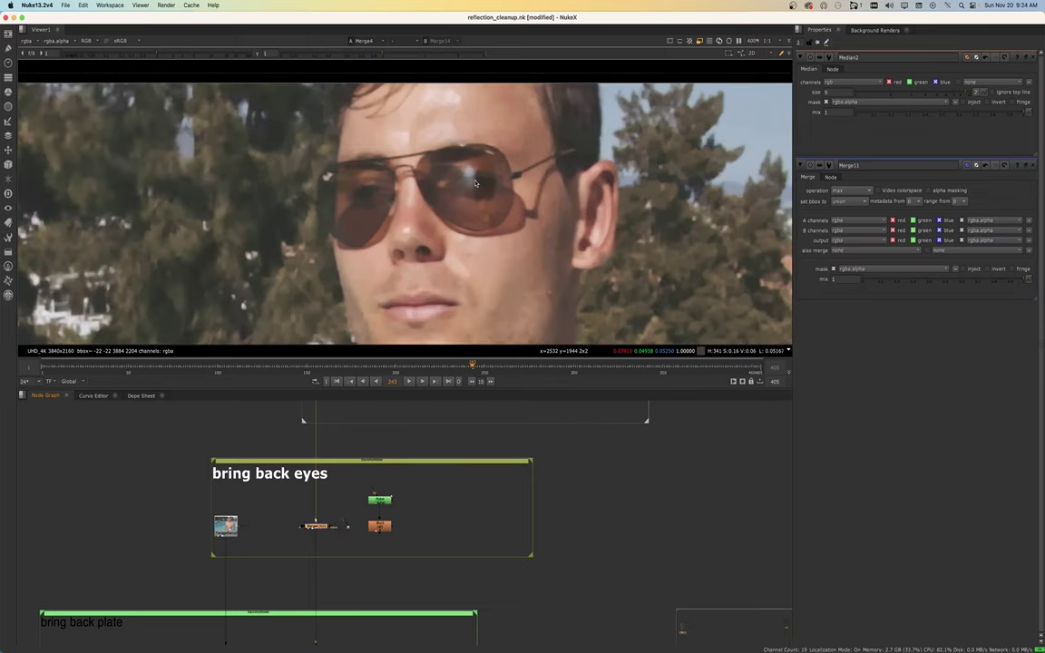
{"action": "scroll", "coordinate": [472, 178], "scroll_direction": "up", "scroll_amount": 3}
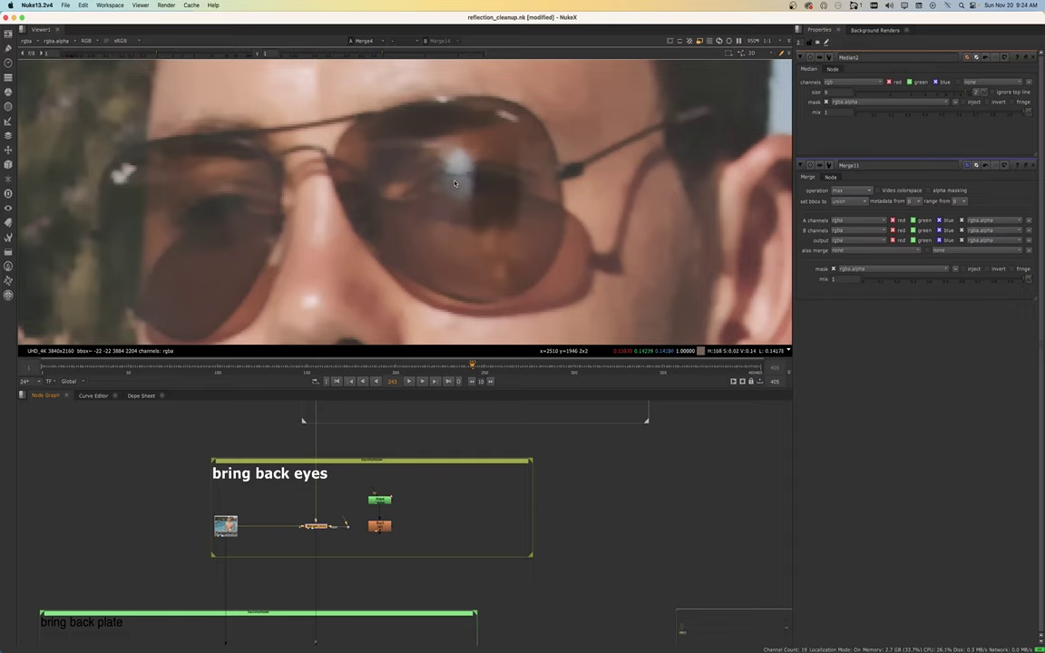
{"action": "scroll", "coordinate": [435, 208], "scroll_direction": "down", "scroll_amount": 3}
{"action": "scroll", "coordinate": [459, 199], "scroll_direction": "down", "scroll_amount": 3}
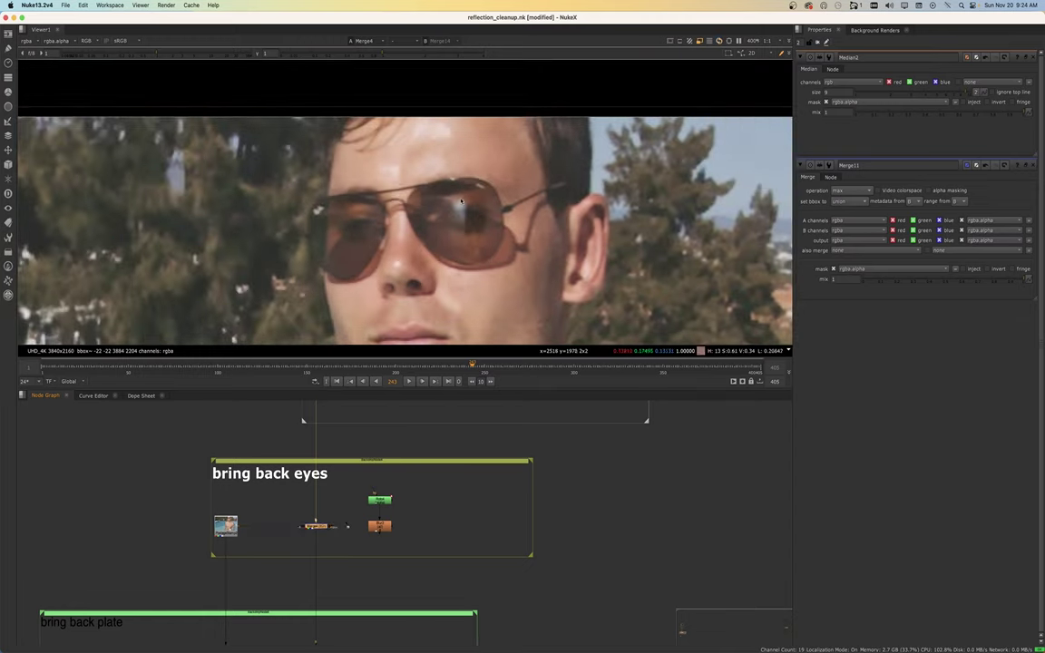
{"action": "scroll", "coordinate": [466, 216], "scroll_direction": "up", "scroll_amount": 5}
{"action": "scroll", "coordinate": [453, 214], "scroll_direction": "up", "scroll_amount": 2}
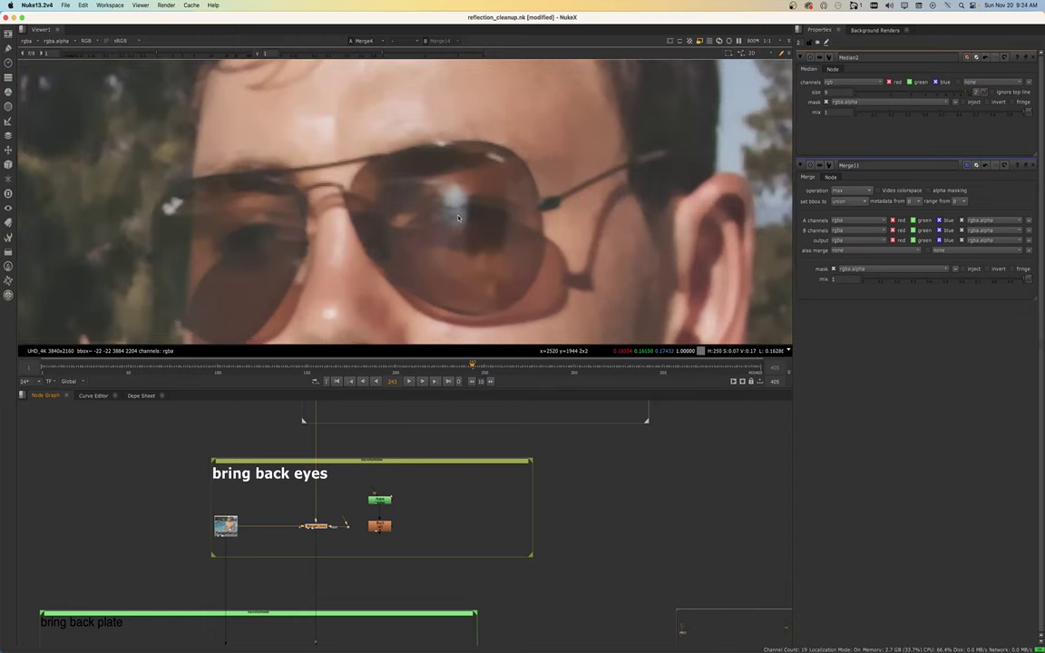
Try average, geometric and min as Merge4's operation and settle on geometric
{"action": "double_click", "coordinate": [316, 526]}
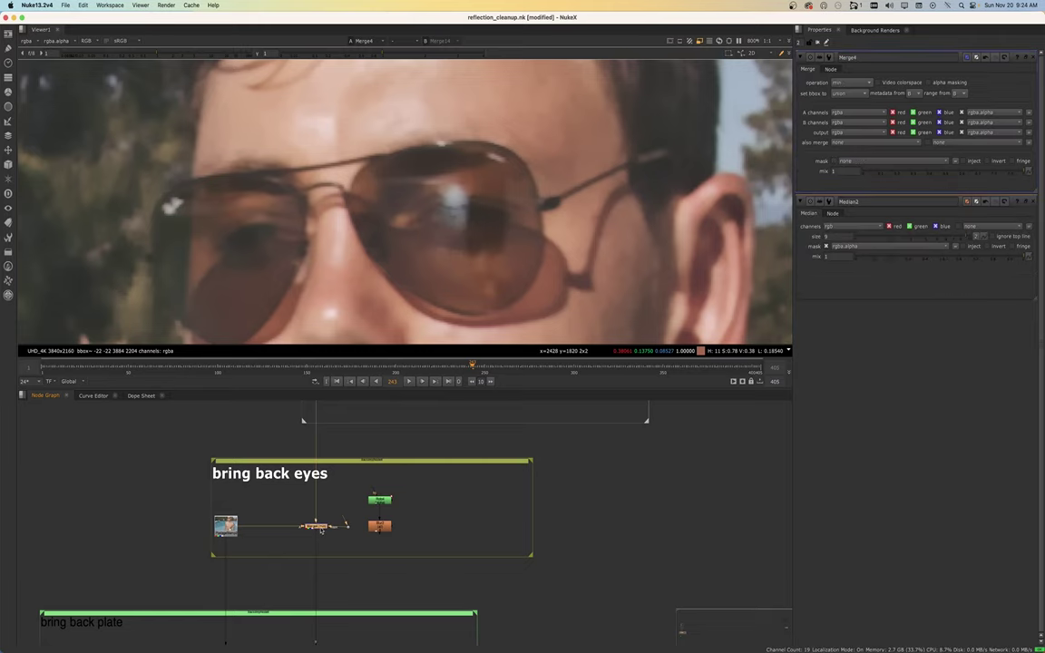
{"action": "left_click", "coordinate": [850, 83]}
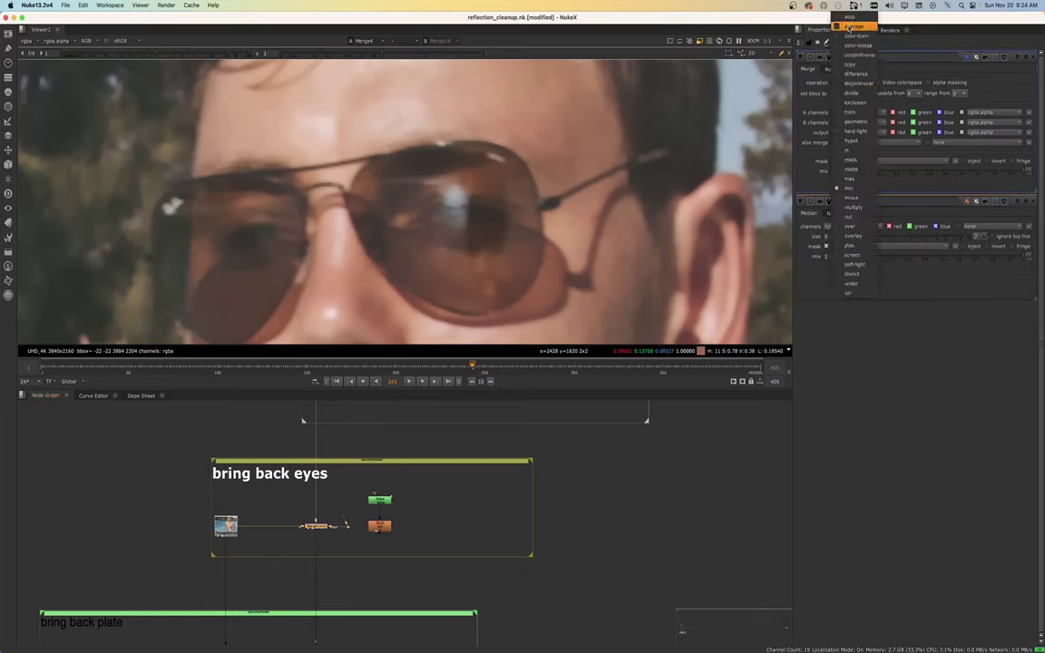
{"action": "left_click", "coordinate": [854, 26]}
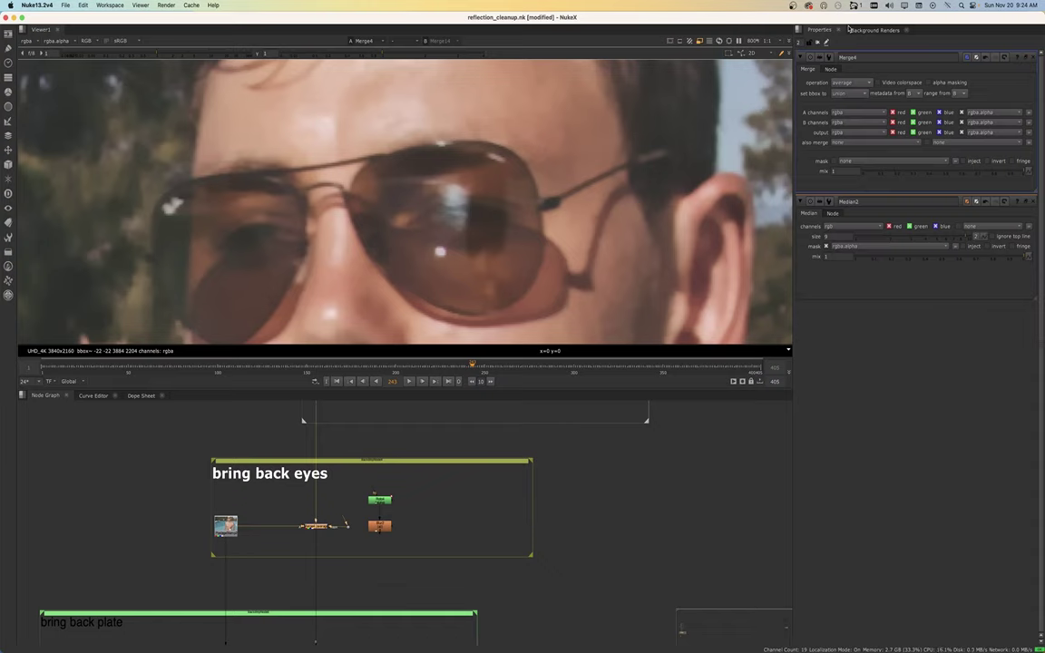
{"action": "left_click", "coordinate": [854, 83]}
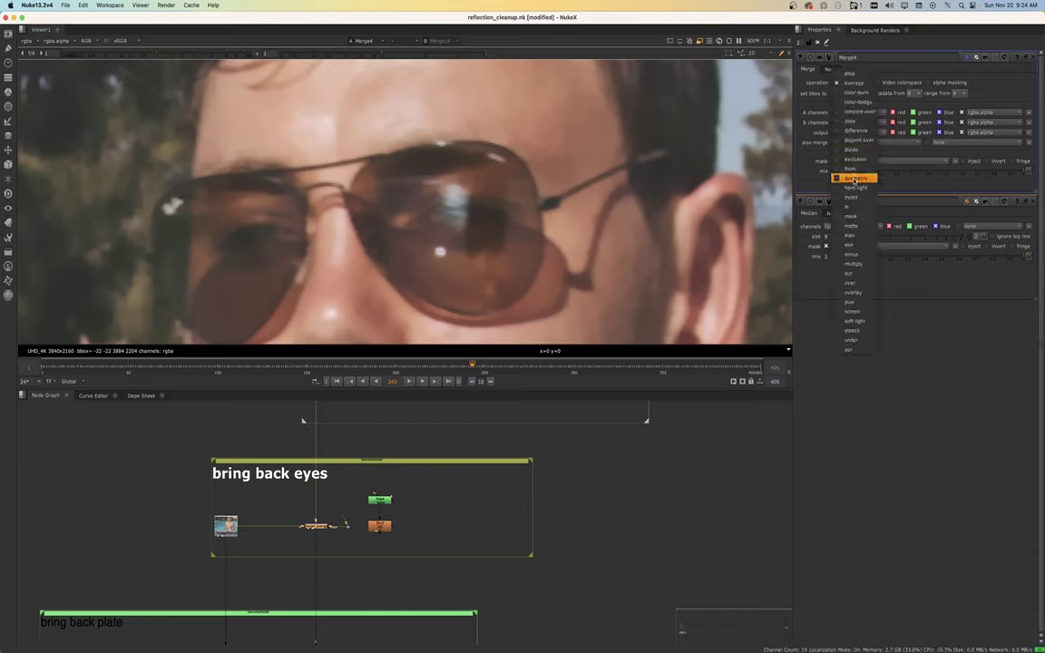
{"action": "left_click", "coordinate": [854, 178]}
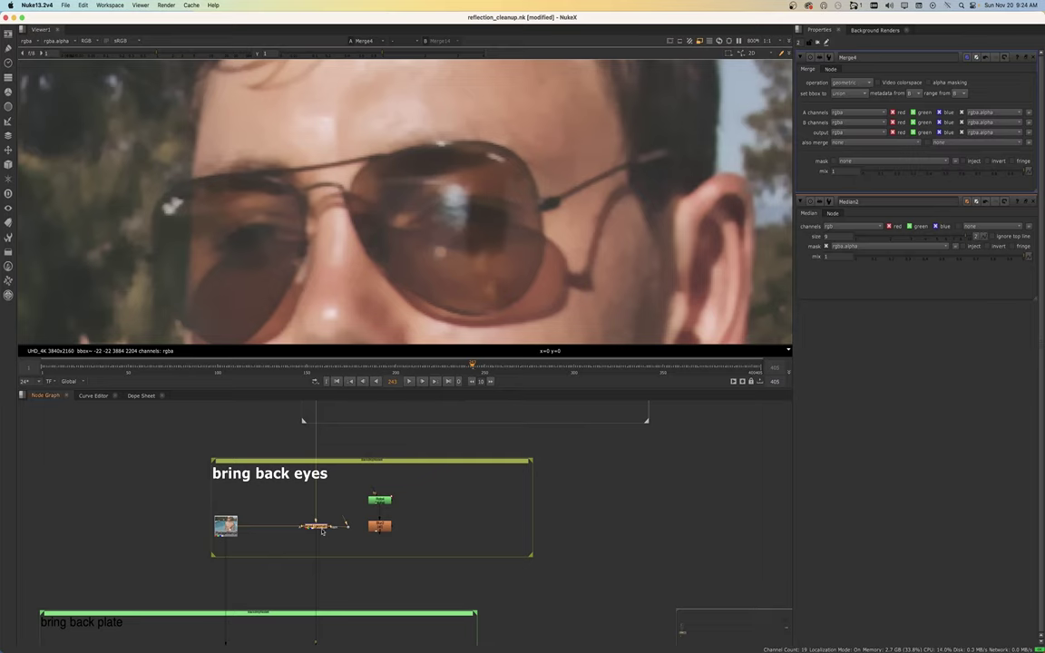
{"action": "left_click", "coordinate": [848, 84]}
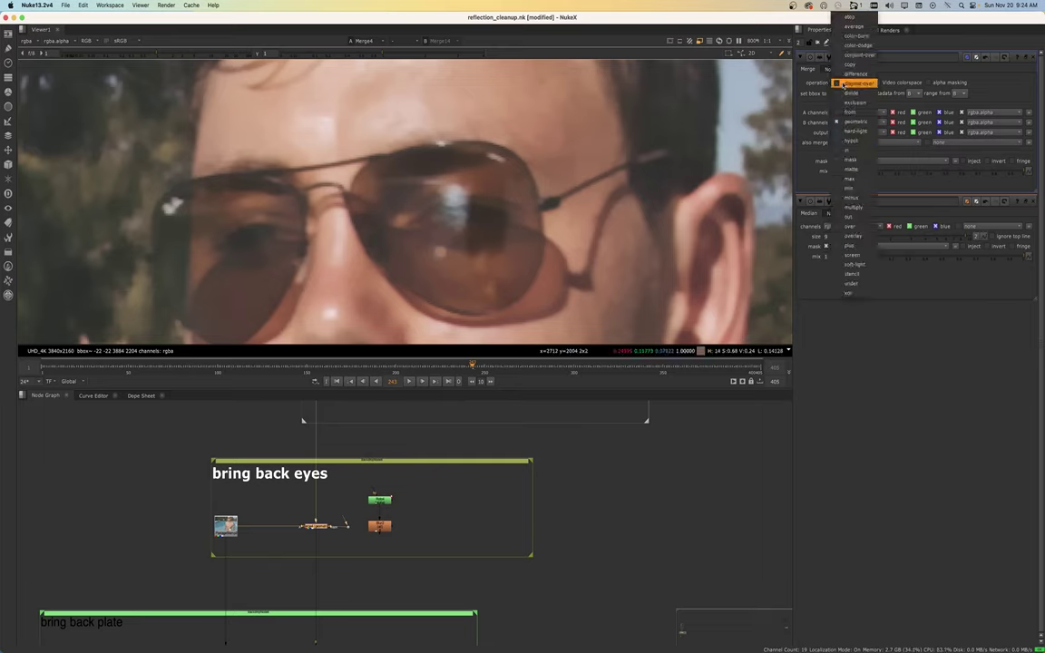
{"action": "left_click", "coordinate": [851, 189]}
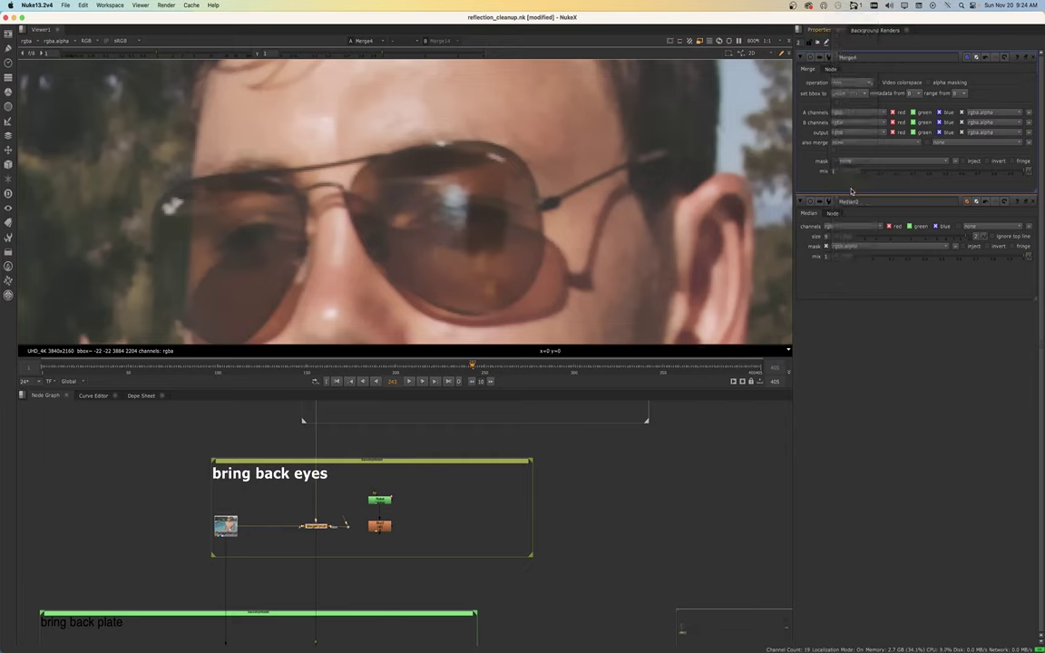
{"action": "left_click", "coordinate": [839, 83]}
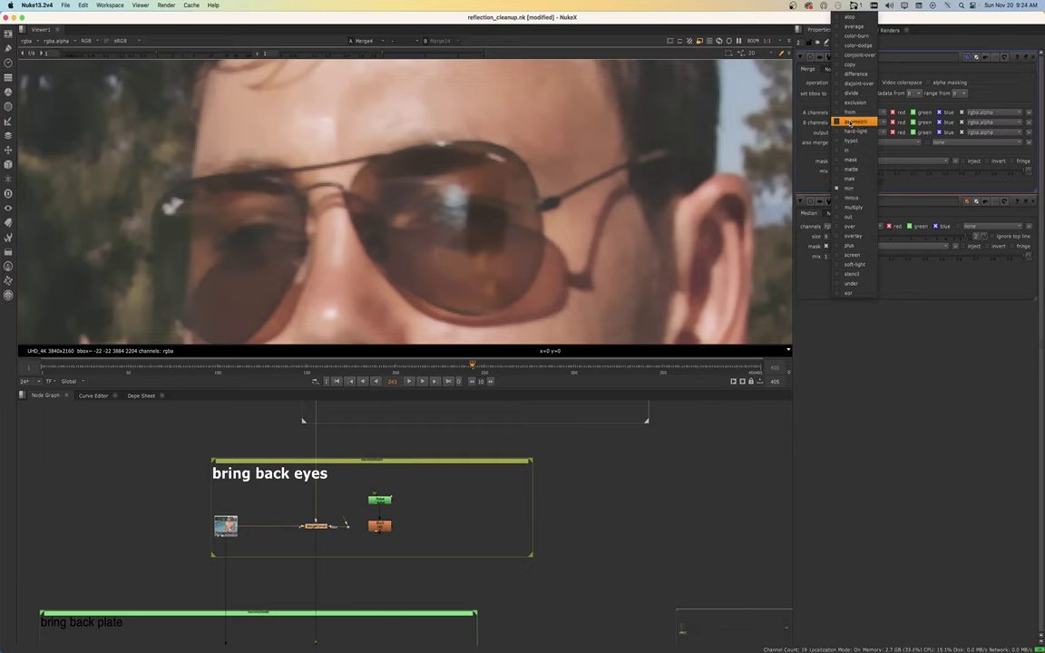
{"action": "left_click", "coordinate": [851, 113]}
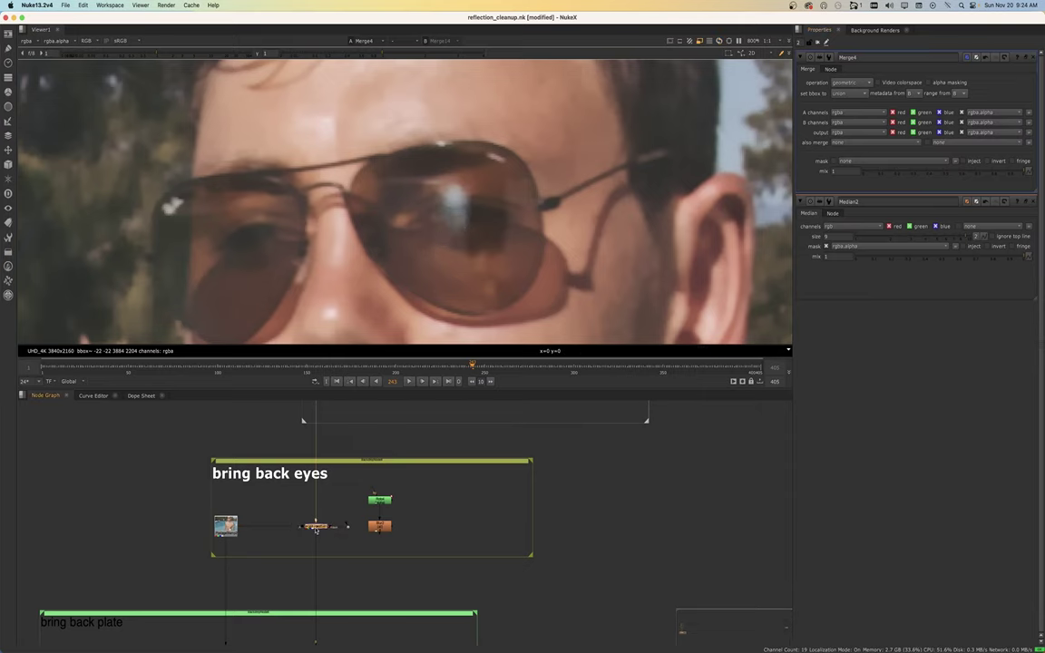
Compare Merge4's geometric result with the group's postage stamp plate in the viewer and inspect the lenses closely
{"action": "scroll", "coordinate": [450, 239], "scroll_direction": "down", "scroll_amount": 4}
{"action": "scroll", "coordinate": [451, 240], "scroll_direction": "down", "scroll_amount": 2}
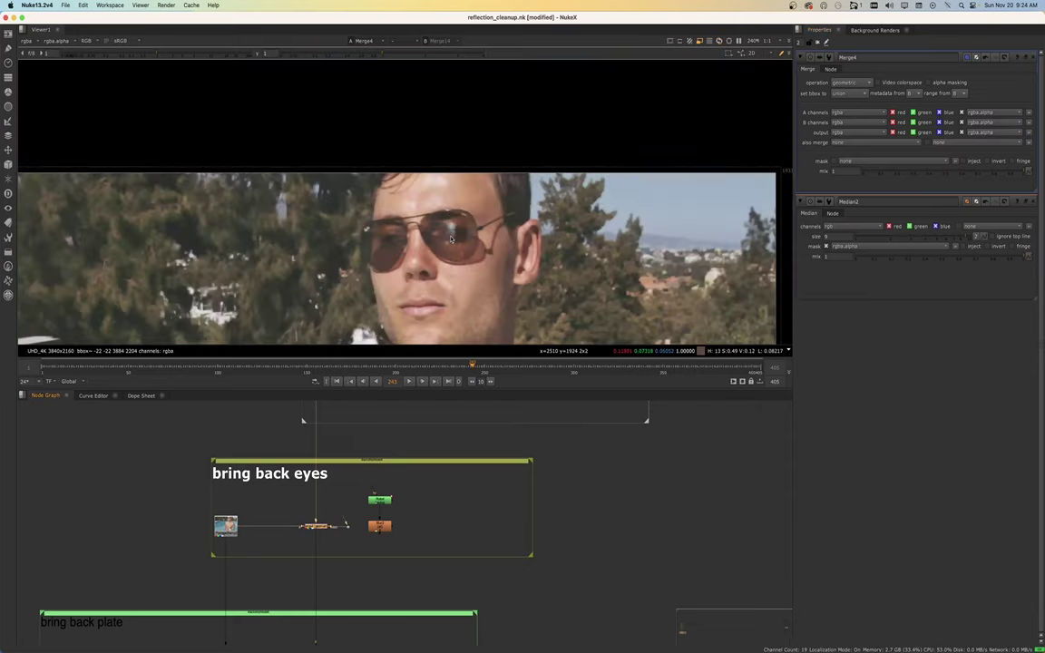
{"action": "scroll", "coordinate": [451, 240], "scroll_direction": "up", "scroll_amount": 1}
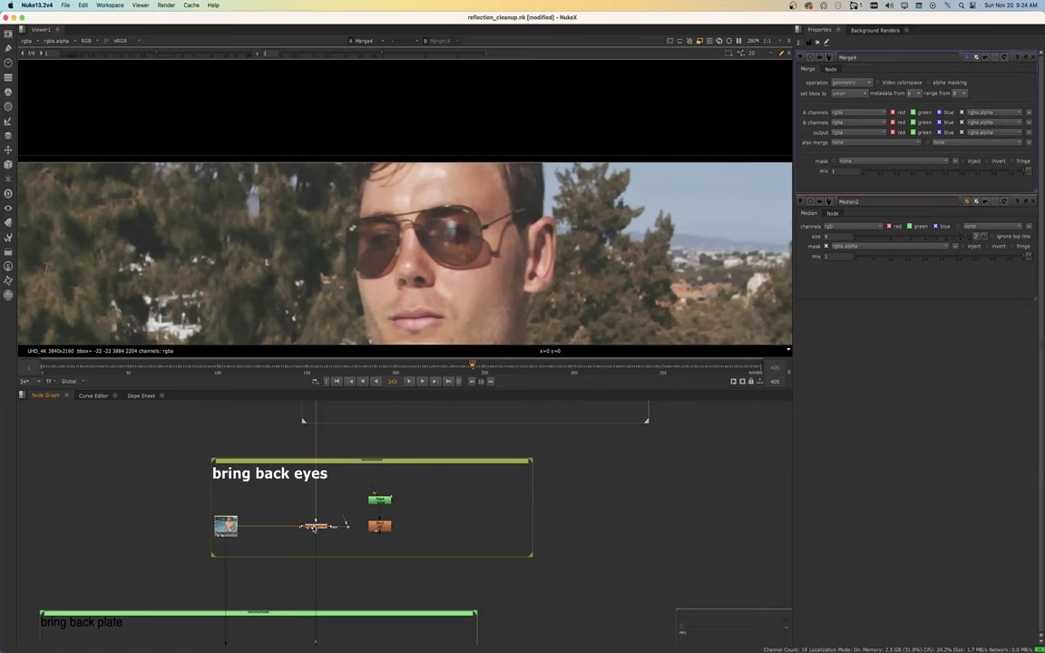
{"action": "key", "text": "1"}
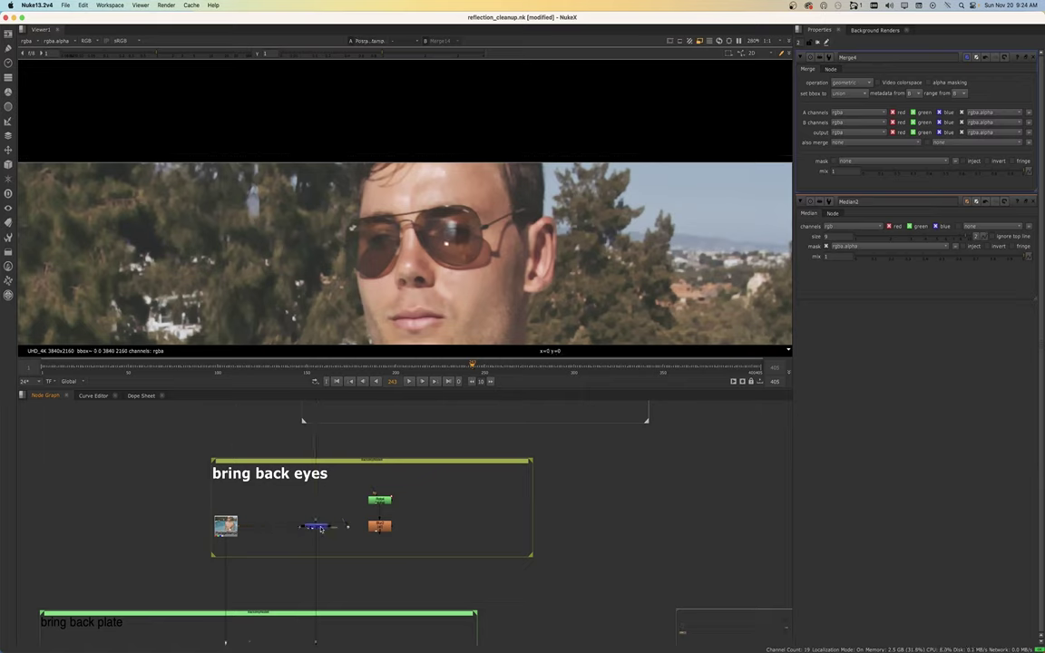
{"action": "left_click", "coordinate": [320, 528]}
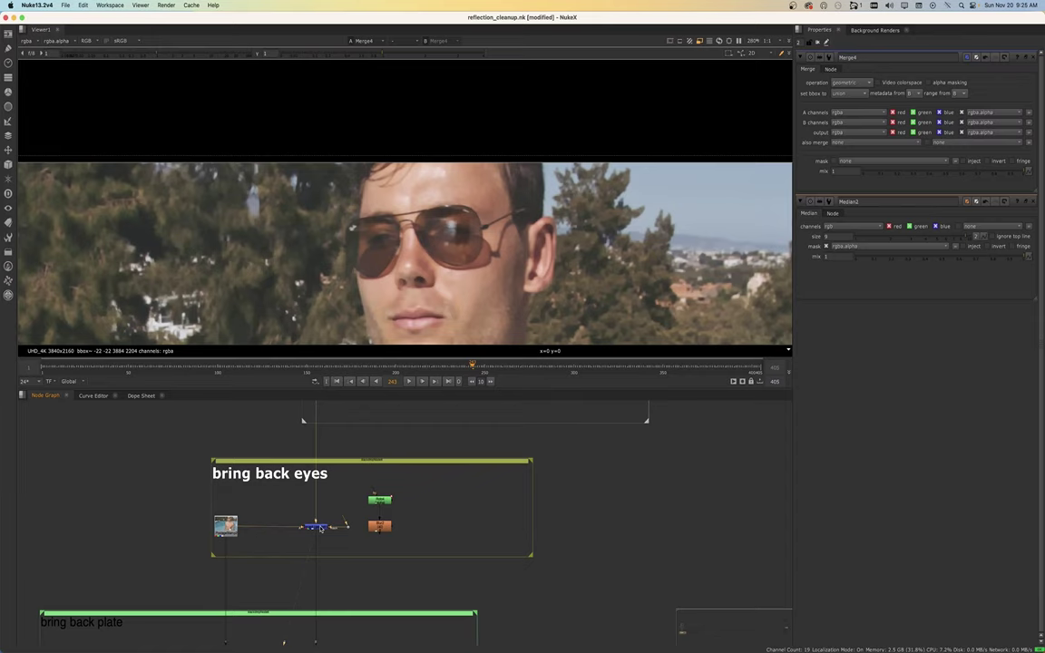
{"action": "key", "text": "1"}
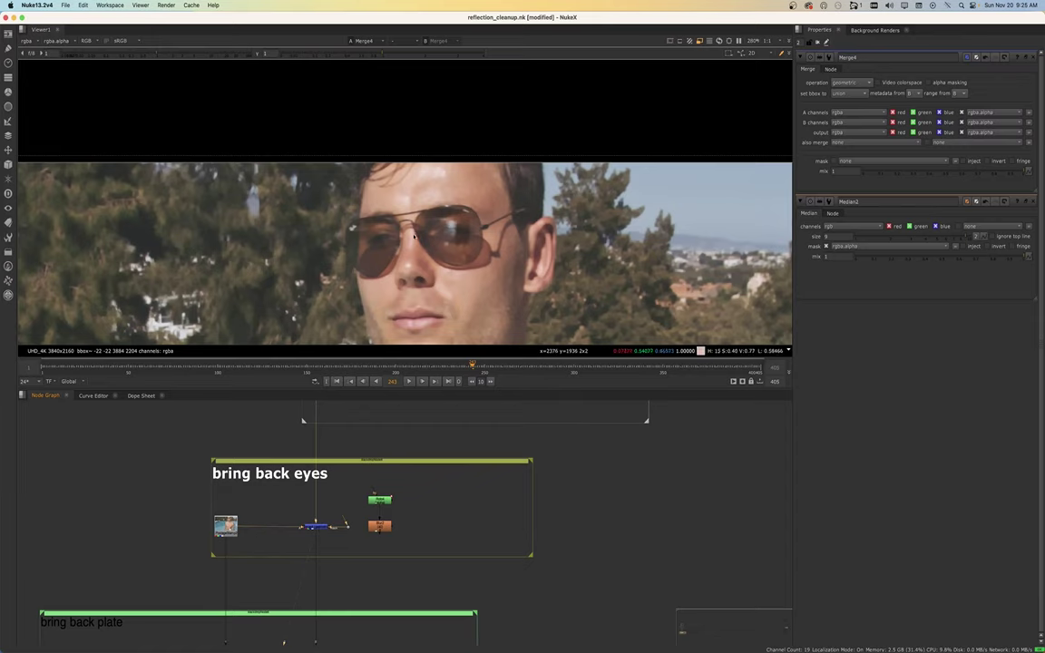
{"action": "scroll", "coordinate": [459, 244], "scroll_direction": "up", "scroll_amount": 10}
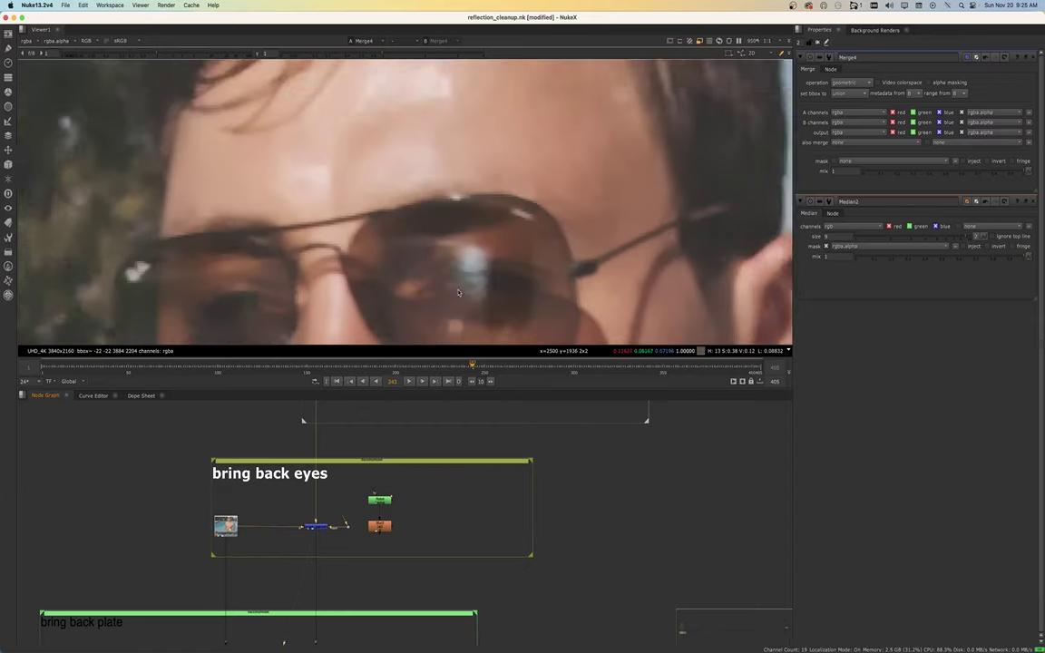
Move Merge4 out of the main pipe toward the postage stamp and route the main pipe past it
{"action": "left_click_drag", "start_coordinate": [327, 529], "coordinate": [287, 539]}
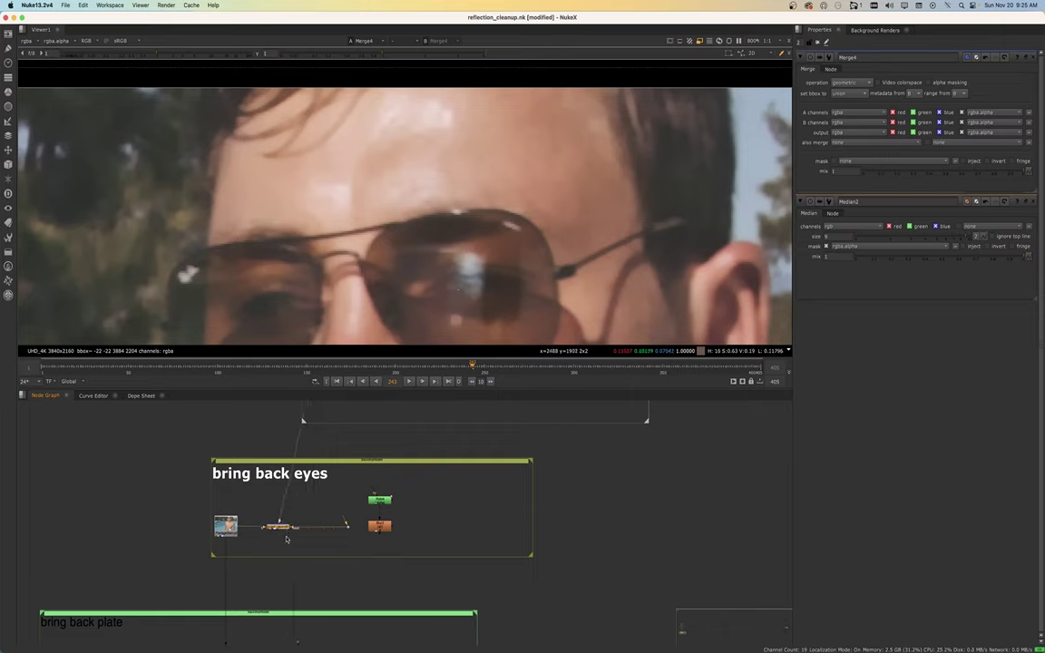
{"action": "scroll", "coordinate": [299, 490], "scroll_direction": "up", "scroll_amount": 3}
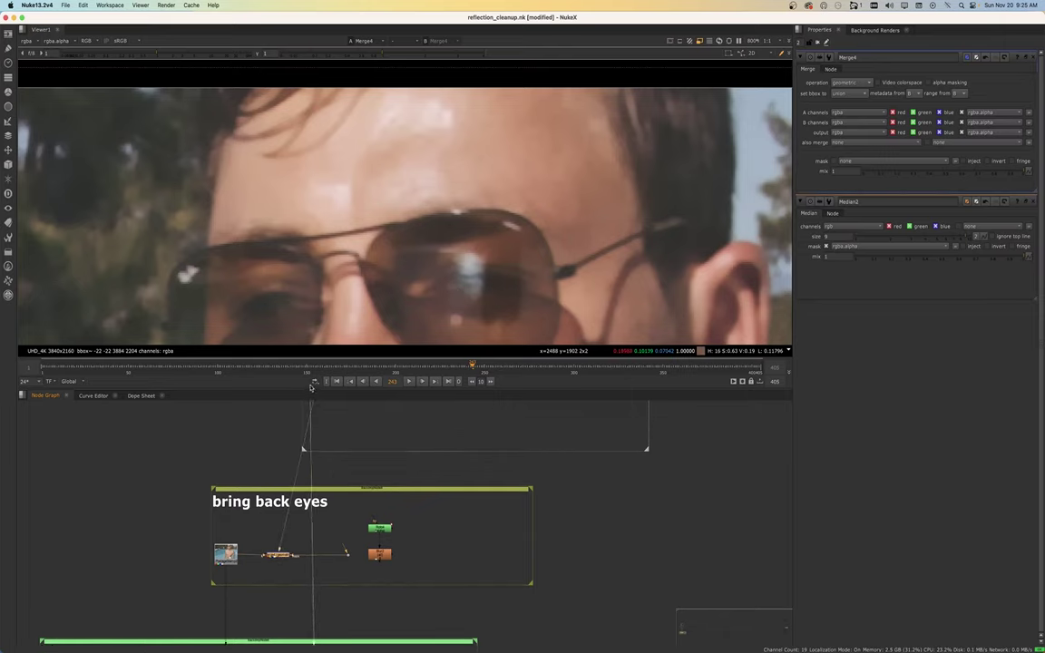
{"action": "scroll", "coordinate": [316, 477], "scroll_direction": "down", "scroll_amount": 3}
{"action": "middle_click_drag", "start_coordinate": [328, 553], "coordinate": [324, 517]}
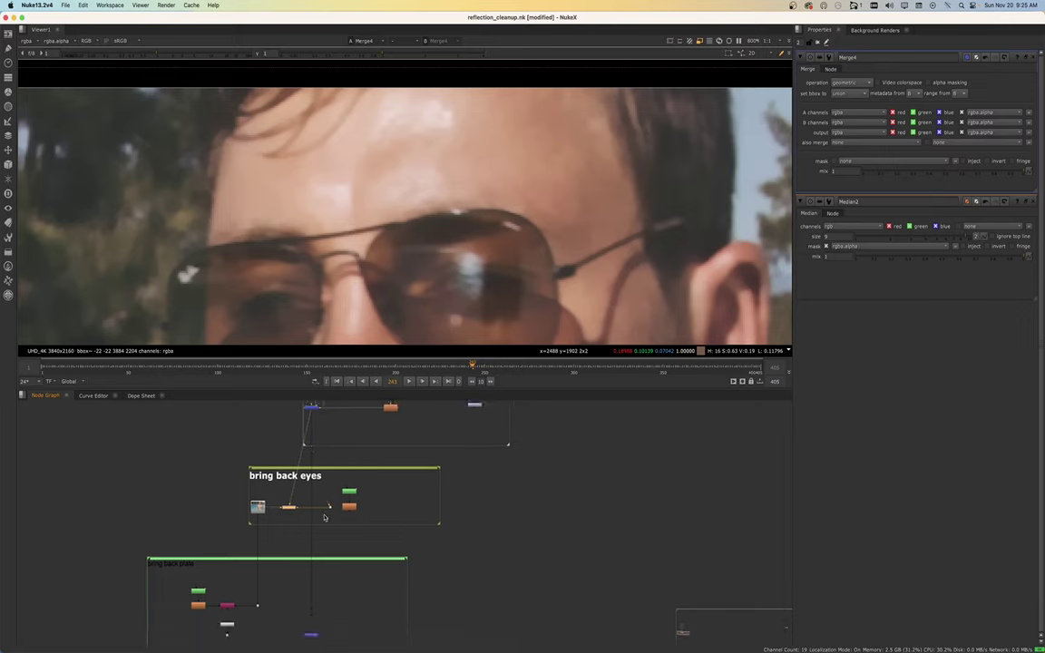
{"action": "scroll", "coordinate": [324, 518], "scroll_direction": "up", "scroll_amount": 3}
Add a new Merge node beside Merge4 and place it on the main pipe with Merge4 feeding its A input
{"action": "left_click", "coordinate": [325, 492]}
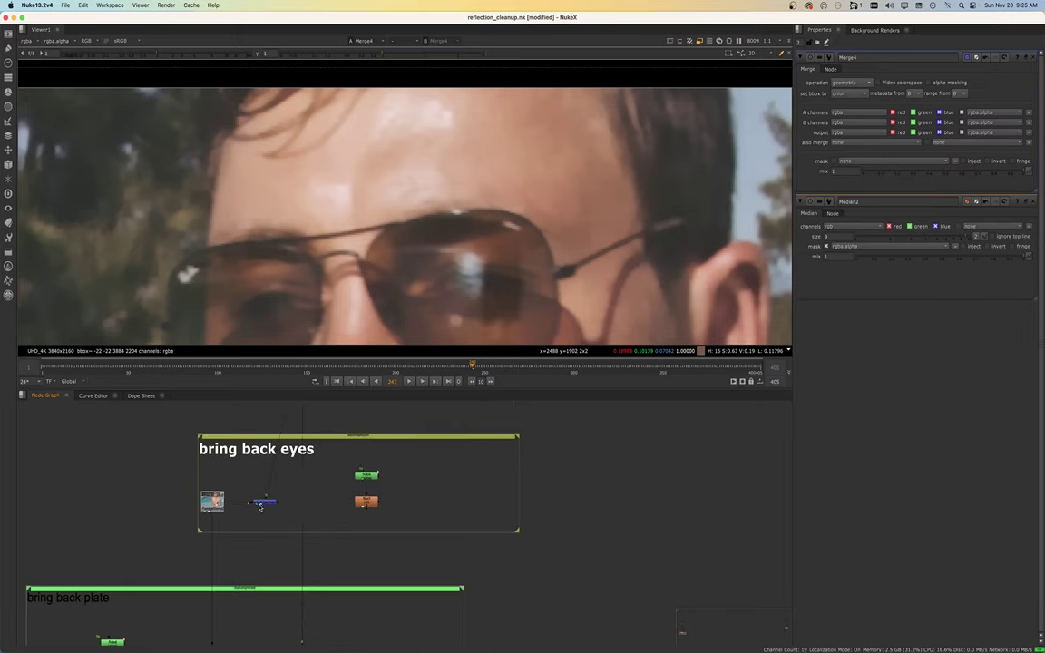
{"action": "key", "text": "m"}
{"action": "scroll", "coordinate": [283, 499], "scroll_direction": "up", "scroll_amount": 1}
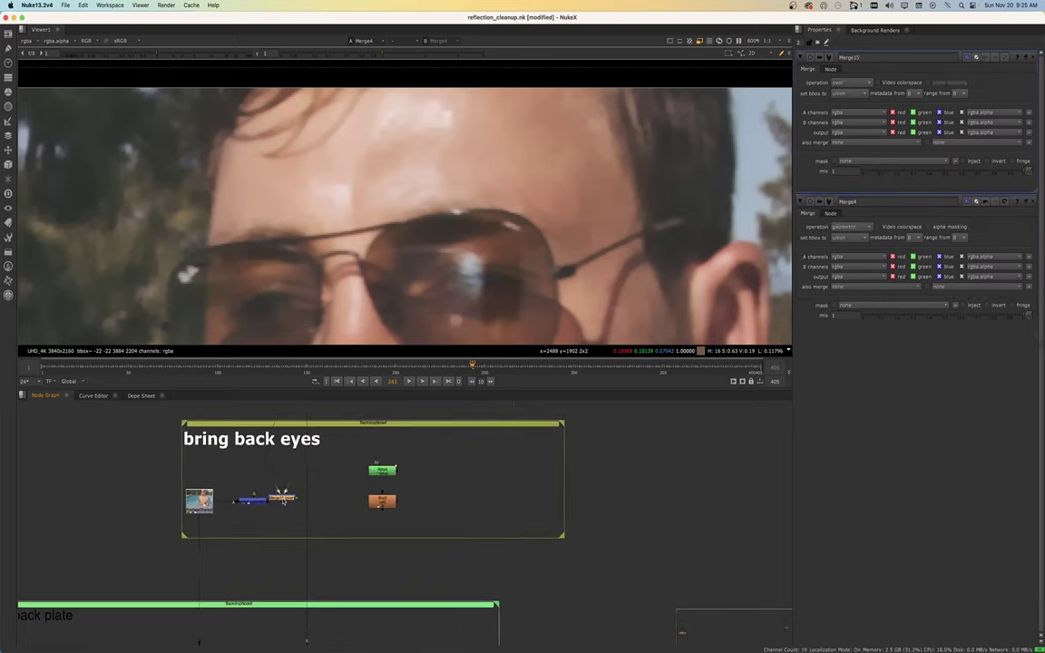
{"action": "left_click_drag", "start_coordinate": [283, 499], "coordinate": [311, 503]}
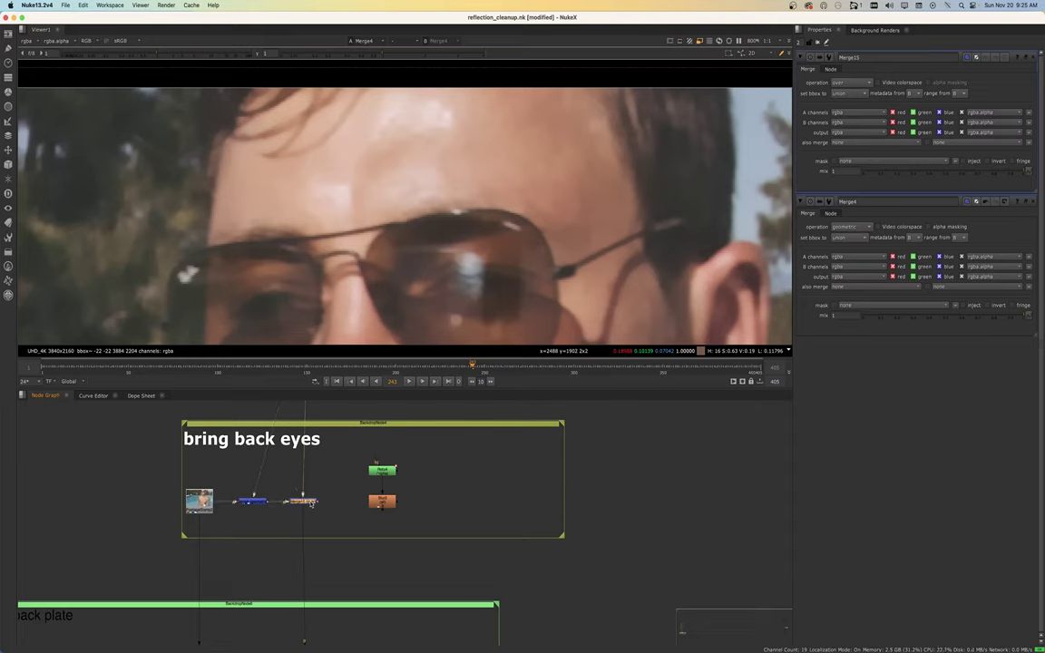
Set the new merge's operation to min and move Merge4 up above the postage stamp row
{"action": "left_click", "coordinate": [836, 84]}
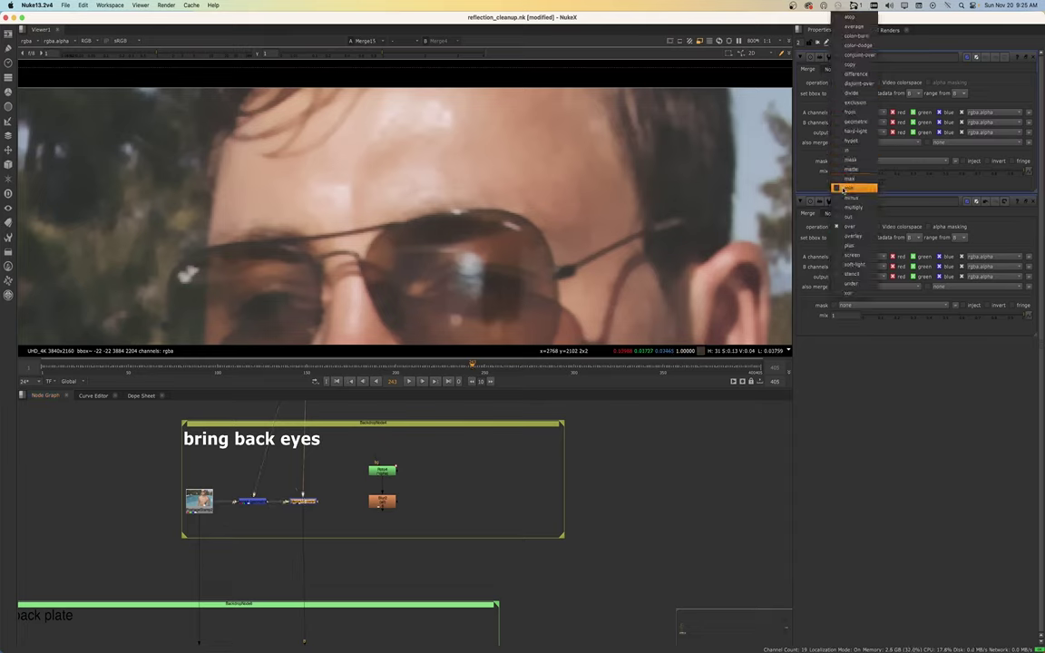
{"action": "left_click", "coordinate": [844, 173]}
{"action": "scroll", "coordinate": [385, 208], "scroll_direction": "down", "scroll_amount": 3}
{"action": "middle_click_drag", "start_coordinate": [384, 209], "coordinate": [385, 162]}
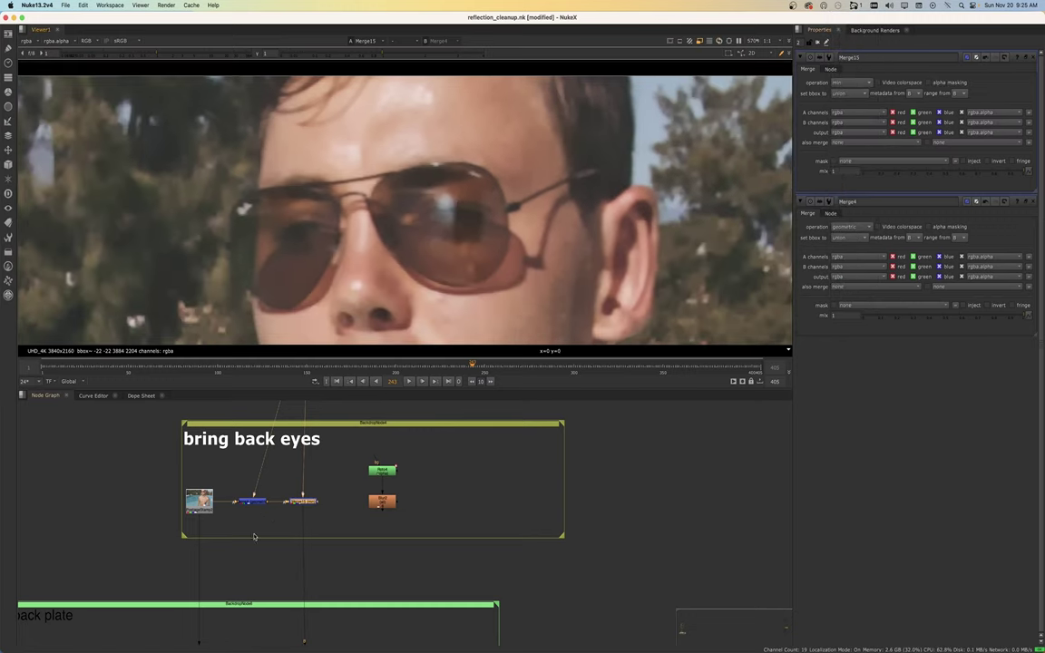
{"action": "left_click_drag", "start_coordinate": [251, 503], "coordinate": [253, 472]}
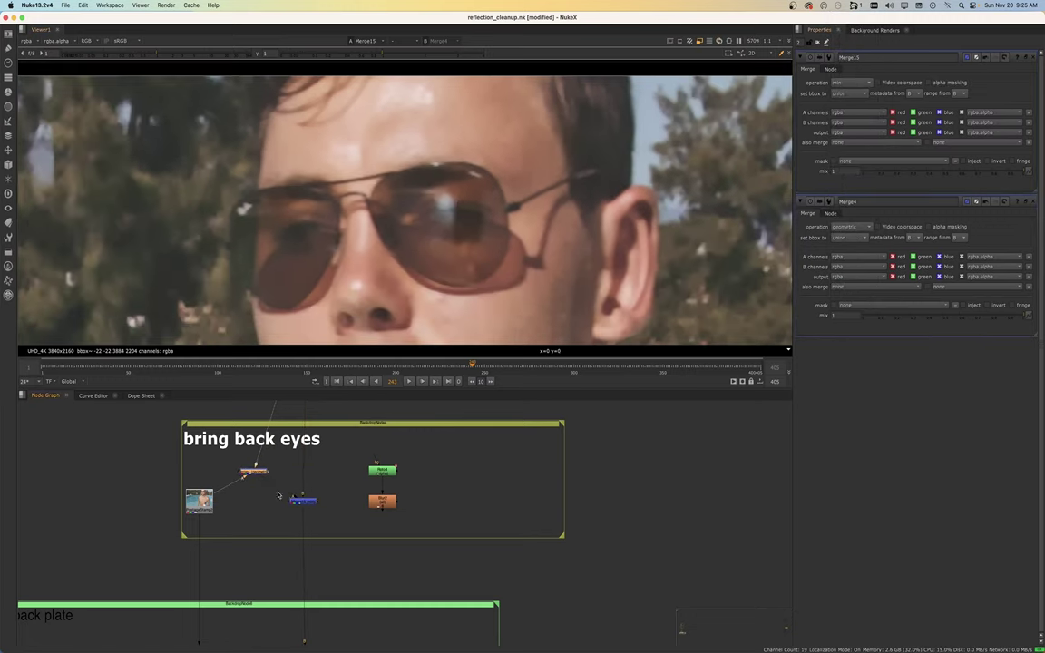
Try feeding the postage stamp plate straight into Merge15's A input, bypassing Merge4, and inspect the lenses
{"action": "left_click", "coordinate": [258, 502]}
{"action": "left_click_drag", "start_coordinate": [257, 492], "coordinate": [208, 503]}
{"action": "scroll", "coordinate": [458, 201], "scroll_direction": "up", "scroll_amount": 4}
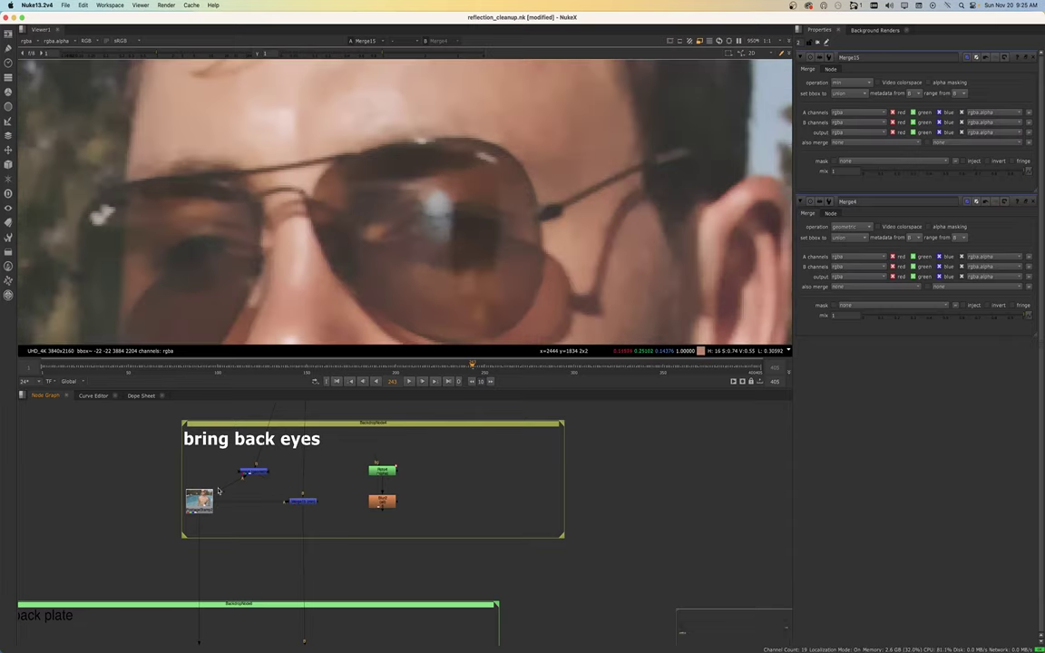
Place Merge4 in line between the postage stamp and Merge15 so it feeds Merge15's A input, and check the lens highlight
{"action": "left_click_drag", "start_coordinate": [219, 508], "coordinate": [253, 501]}
{"action": "scroll", "coordinate": [441, 216], "scroll_direction": "down", "scroll_amount": 3}
{"action": "scroll", "coordinate": [443, 221], "scroll_direction": "up", "scroll_amount": 2}
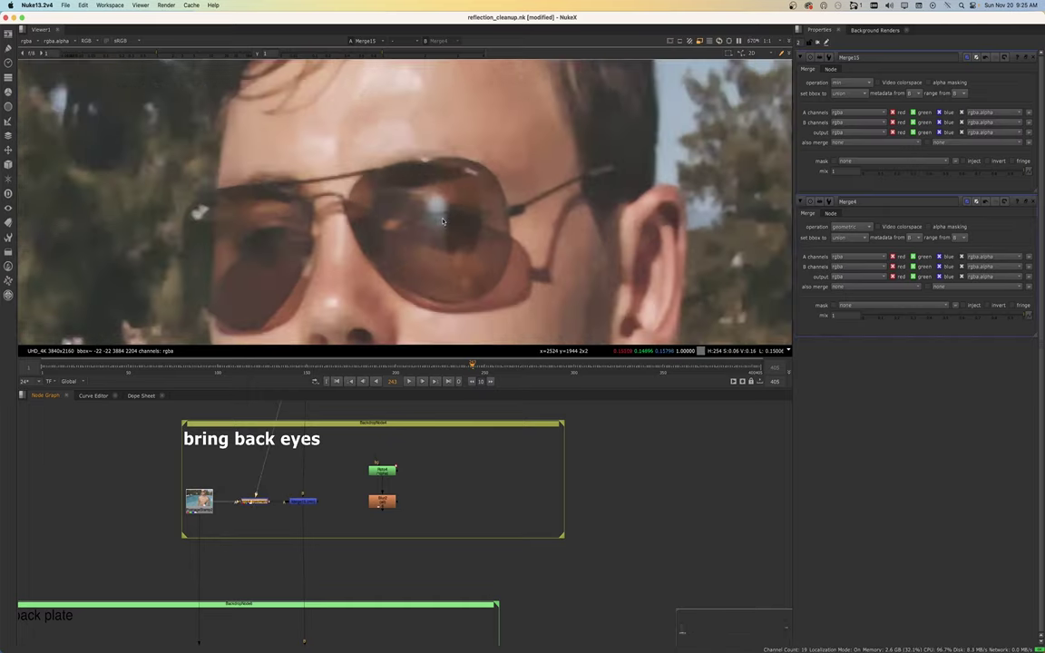
{"action": "scroll", "coordinate": [442, 222], "scroll_direction": "up", "scroll_amount": 3}
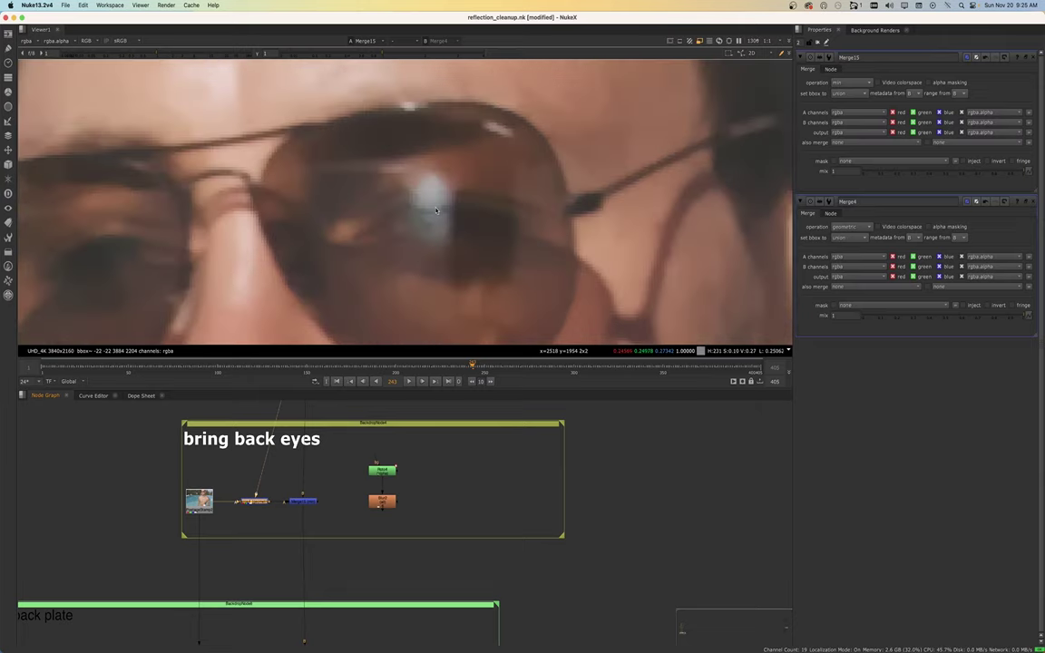
{"action": "scroll", "coordinate": [435, 210], "scroll_direction": "down", "scroll_amount": 3}
{"action": "left_click", "coordinate": [305, 502]}
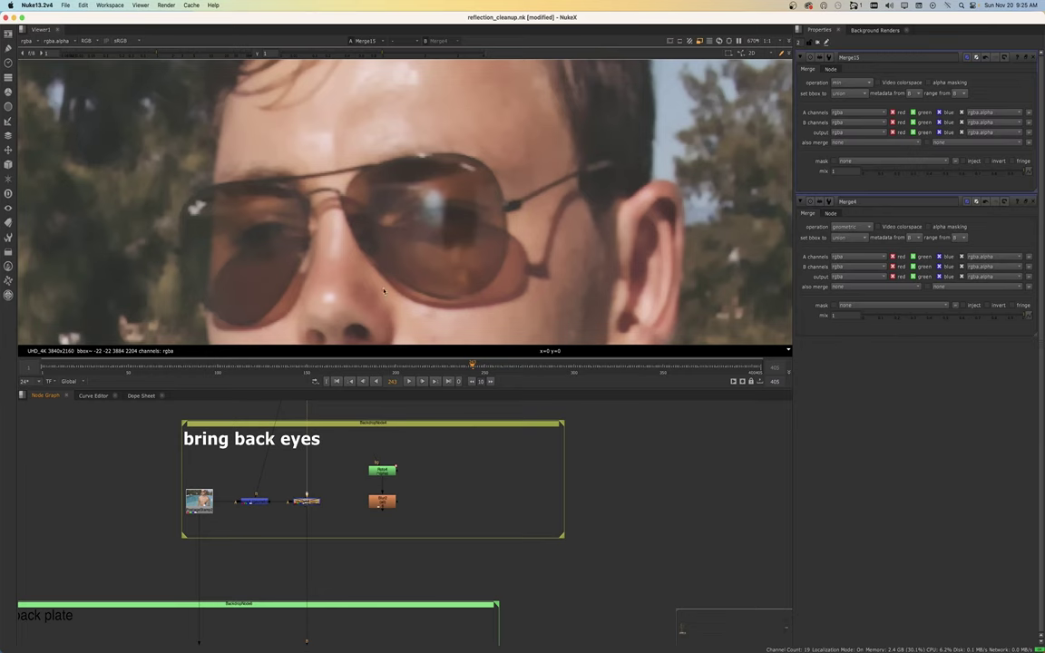
{"action": "scroll", "coordinate": [440, 234], "scroll_direction": "down", "scroll_amount": 2}
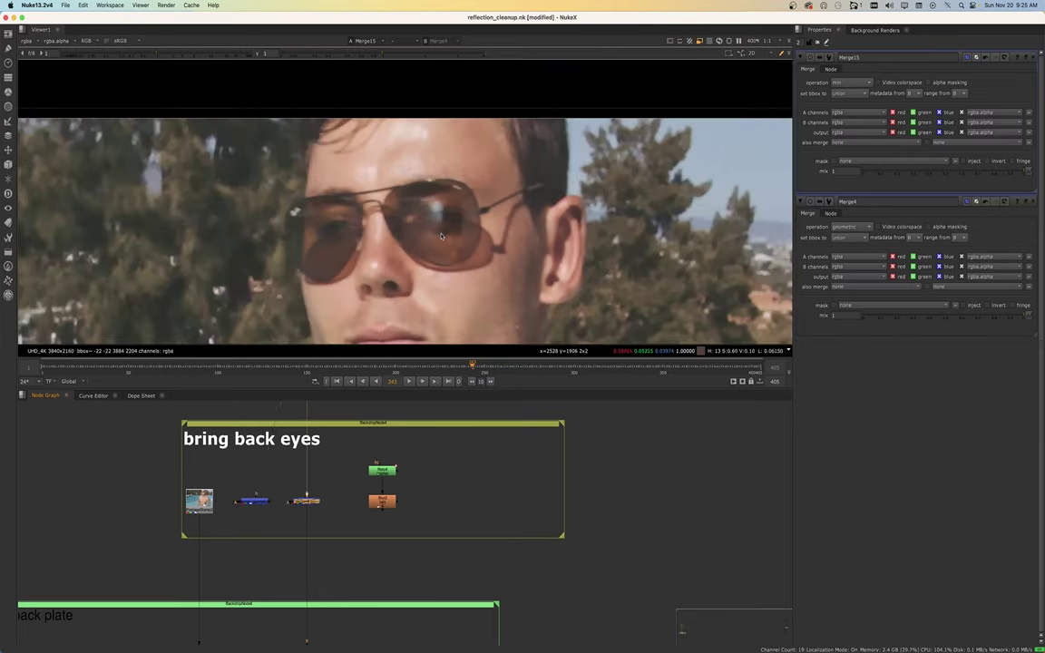
Locate the min merge below Keymix2 further up the graph, view it, and examine the reflection on the lens
{"action": "scroll", "coordinate": [445, 227], "scroll_direction": "down", "scroll_amount": 2}
{"action": "scroll", "coordinate": [363, 478], "scroll_direction": "down", "scroll_amount": 6}
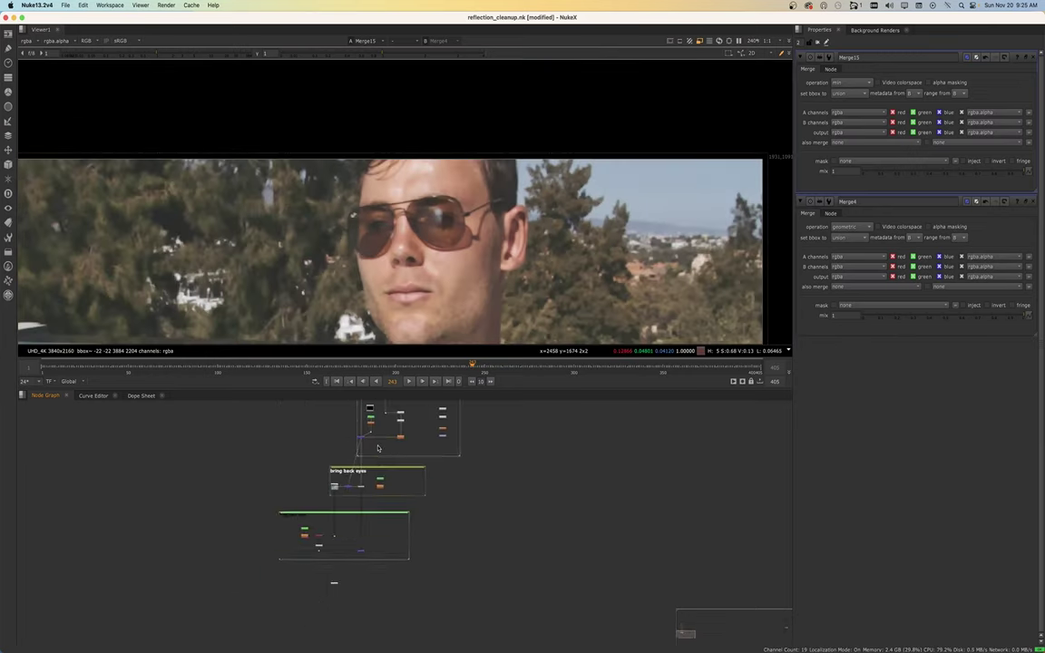
{"action": "scroll", "coordinate": [363, 477], "scroll_direction": "up", "scroll_amount": 6}
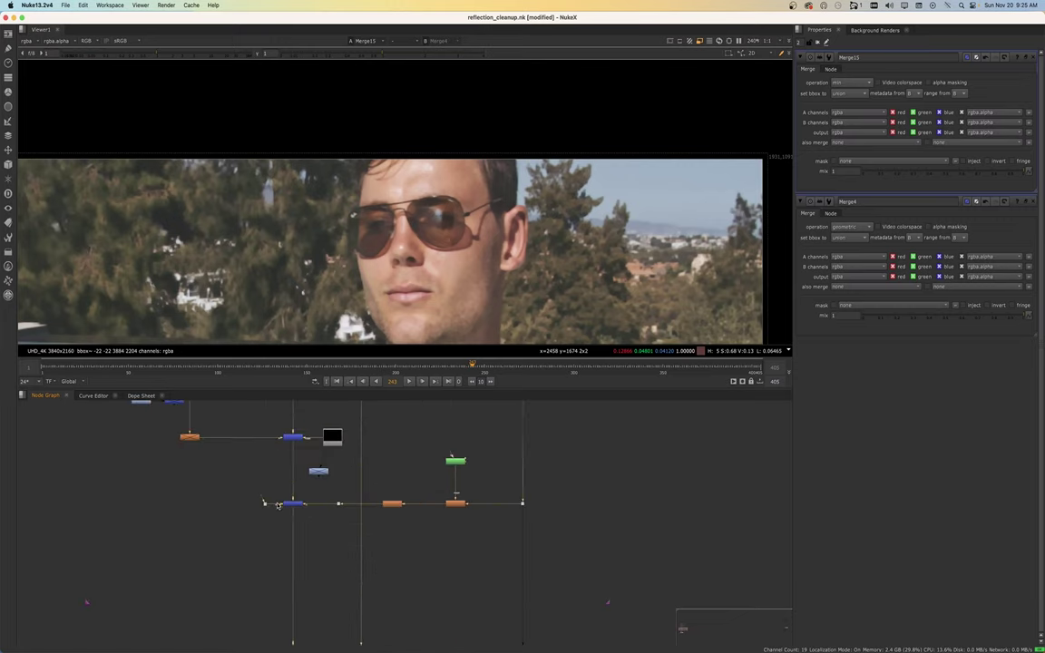
{"action": "left_click", "coordinate": [292, 507]}
{"action": "key", "text": "1"}
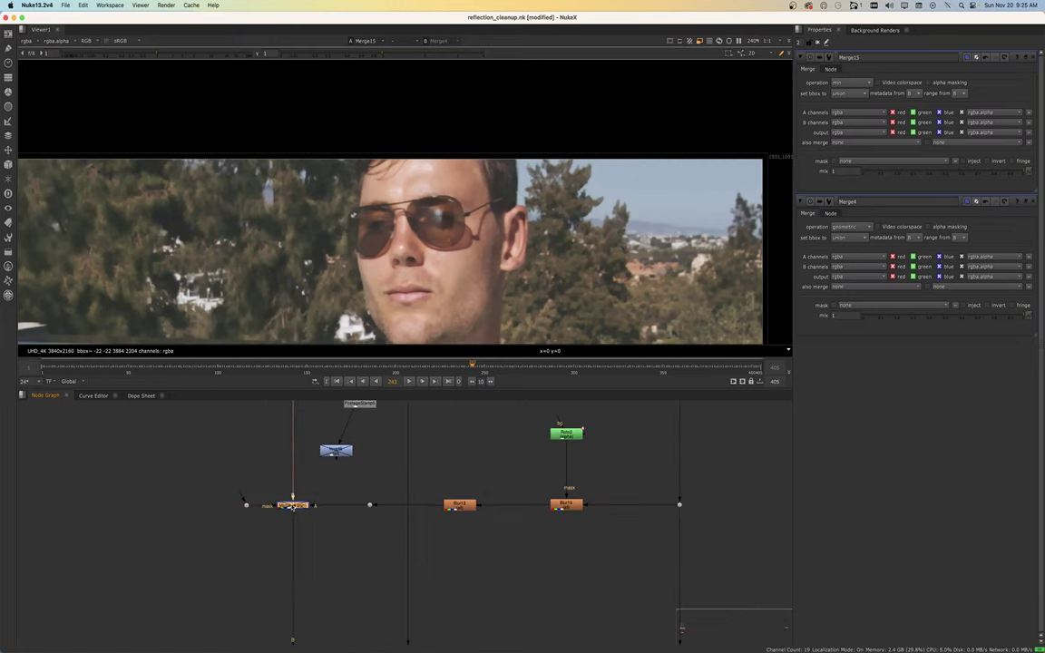
{"action": "scroll", "coordinate": [445, 236], "scroll_direction": "up", "scroll_amount": 5}
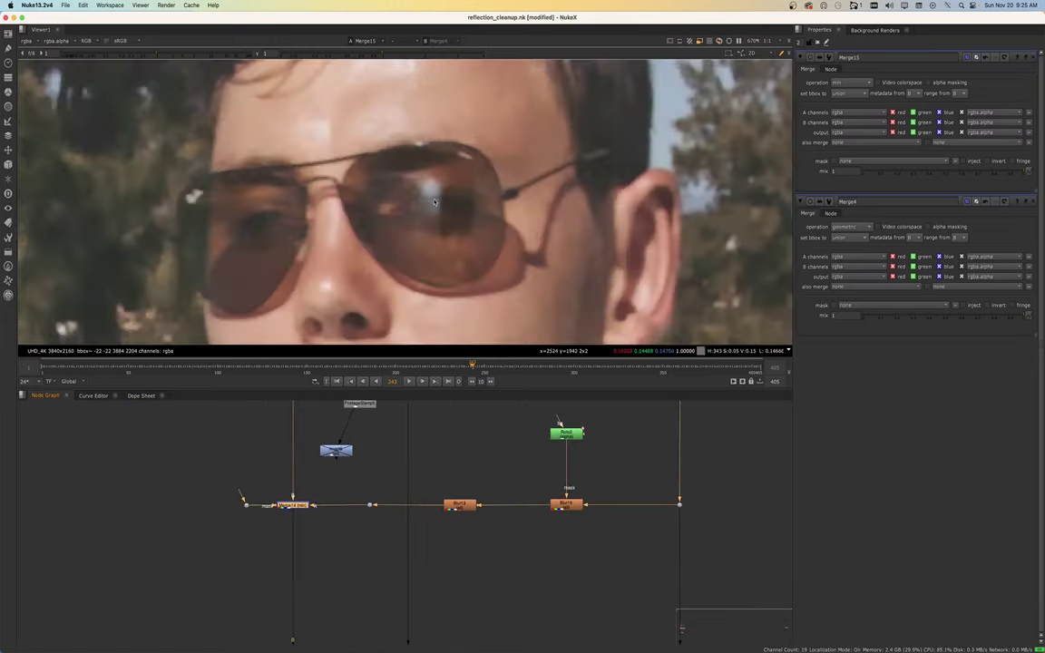
{"action": "scroll", "coordinate": [322, 479], "scroll_direction": "down", "scroll_amount": 3}
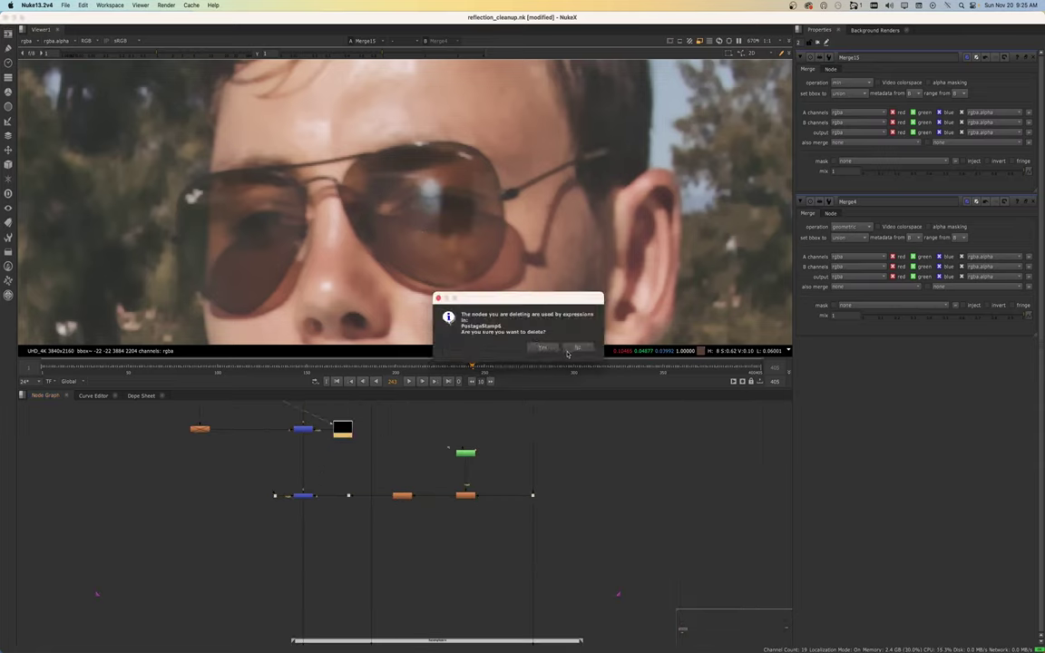
Clear the disabled node below Keymix2's postage stamp and the dot on Merge14's mask input, keeping the postage stamp itself
{"action": "left_click", "coordinate": [568, 350]}
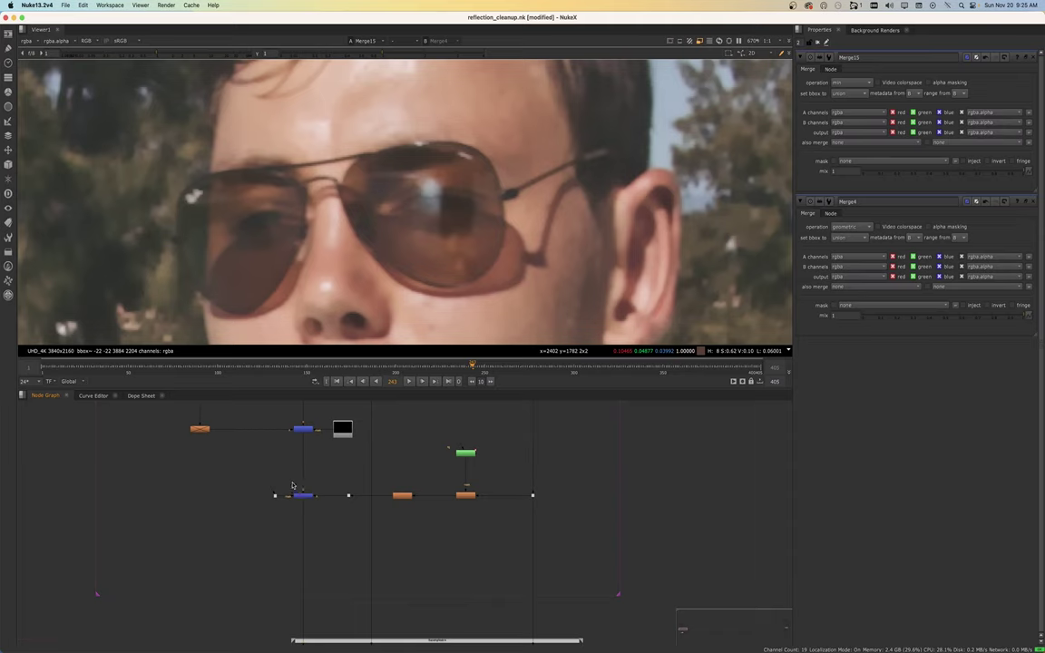
{"action": "scroll", "coordinate": [295, 490], "scroll_direction": "up", "scroll_amount": 2}
{"action": "left_click_drag", "start_coordinate": [253, 478], "coordinate": [278, 511]}
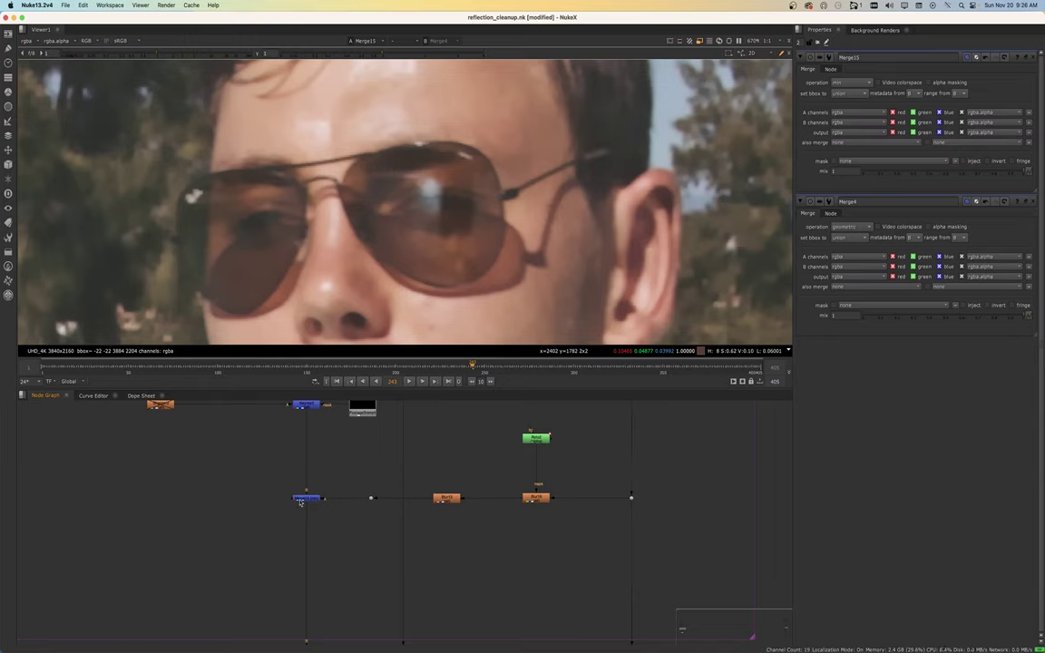
Space Merge4 and Merge15 in a level row beside the postage stamp in the "bring back eyes" group, with Merge15 on the main pipe
{"action": "scroll", "coordinate": [300, 503], "scroll_direction": "down", "scroll_amount": 7}
{"action": "middle_click_drag", "start_coordinate": [296, 543], "coordinate": [310, 403]}
{"action": "scroll", "coordinate": [322, 532], "scroll_direction": "up", "scroll_amount": 5}
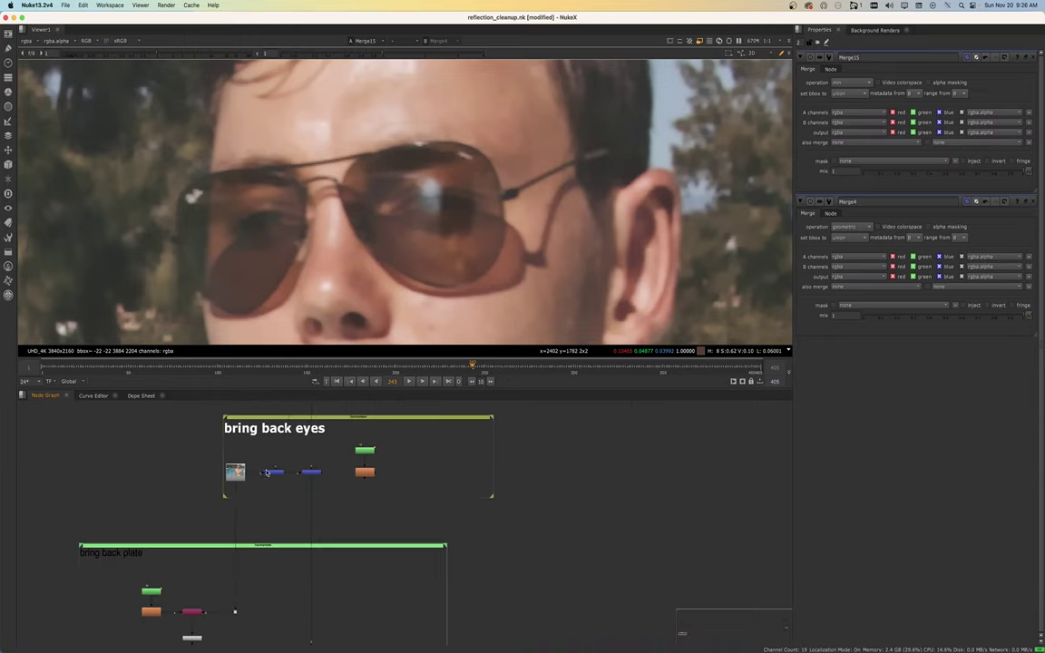
{"action": "scroll", "coordinate": [267, 473], "scroll_direction": "up", "scroll_amount": 3}
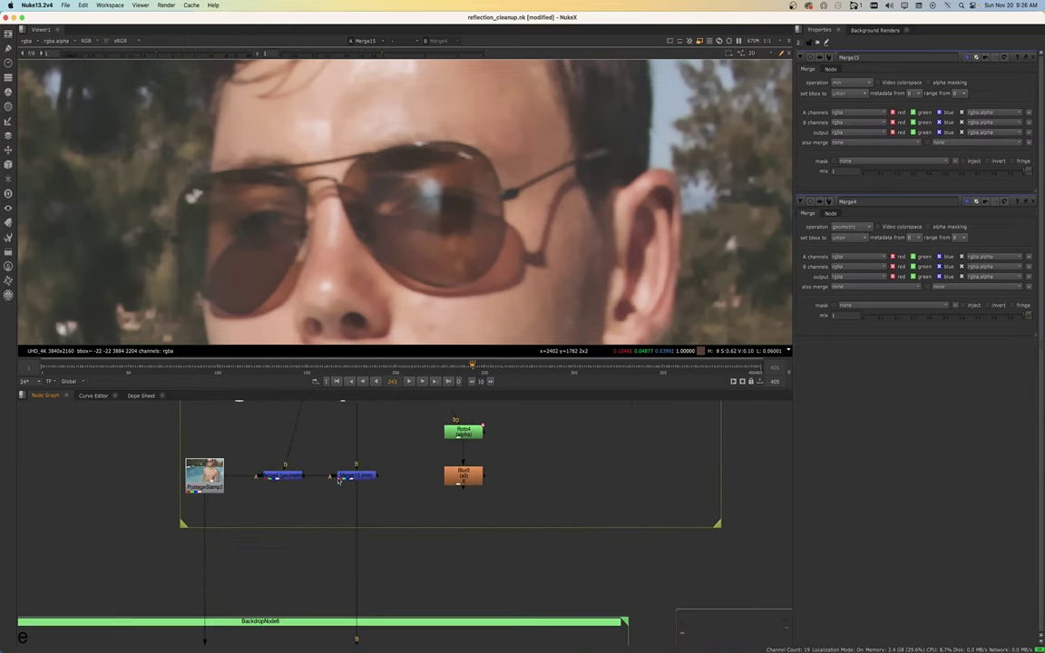
{"action": "left_click_drag", "start_coordinate": [284, 482], "coordinate": [270, 482]}
{"action": "left_click_drag", "start_coordinate": [347, 482], "coordinate": [346, 484]}
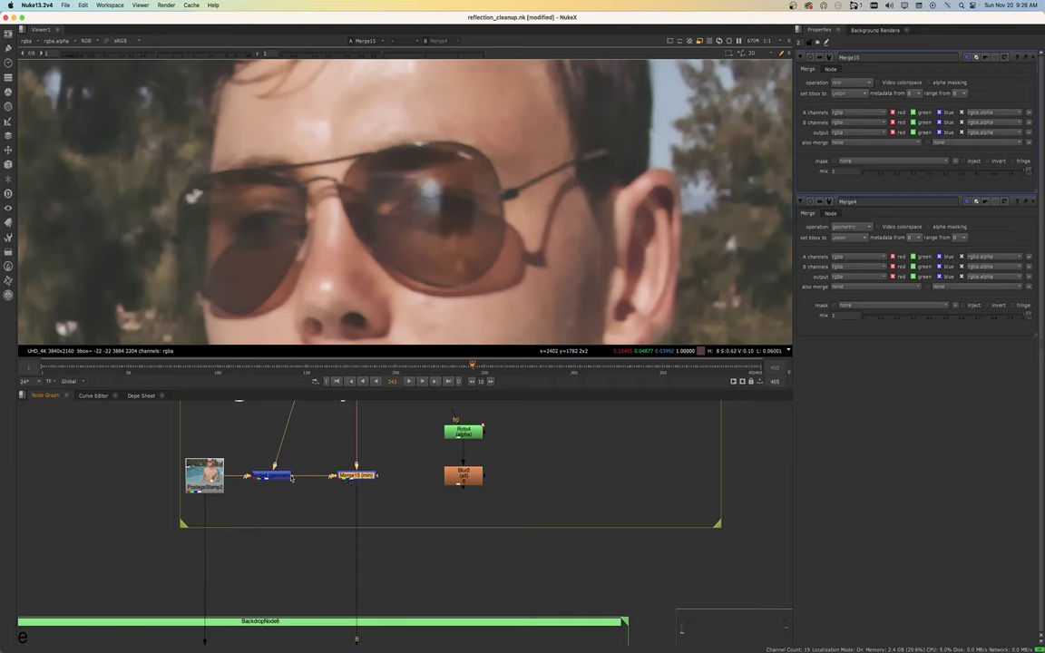
{"action": "left_click_drag", "start_coordinate": [292, 478], "coordinate": [352, 478]}
{"action": "left_click", "coordinate": [355, 476]}
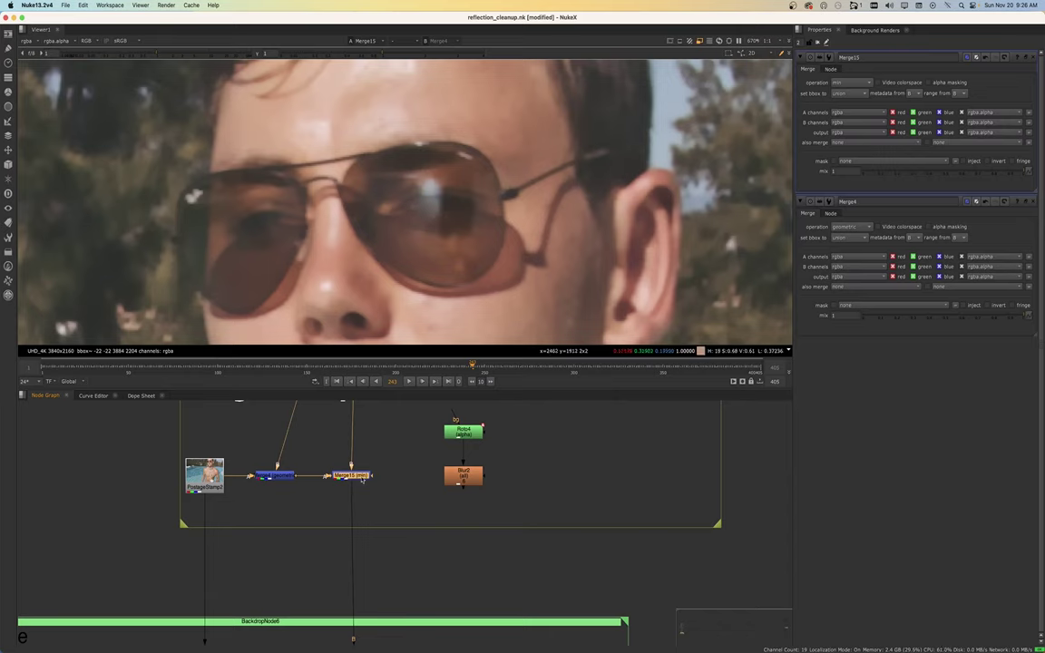
{"action": "left_click_drag", "start_coordinate": [363, 481], "coordinate": [368, 481]}
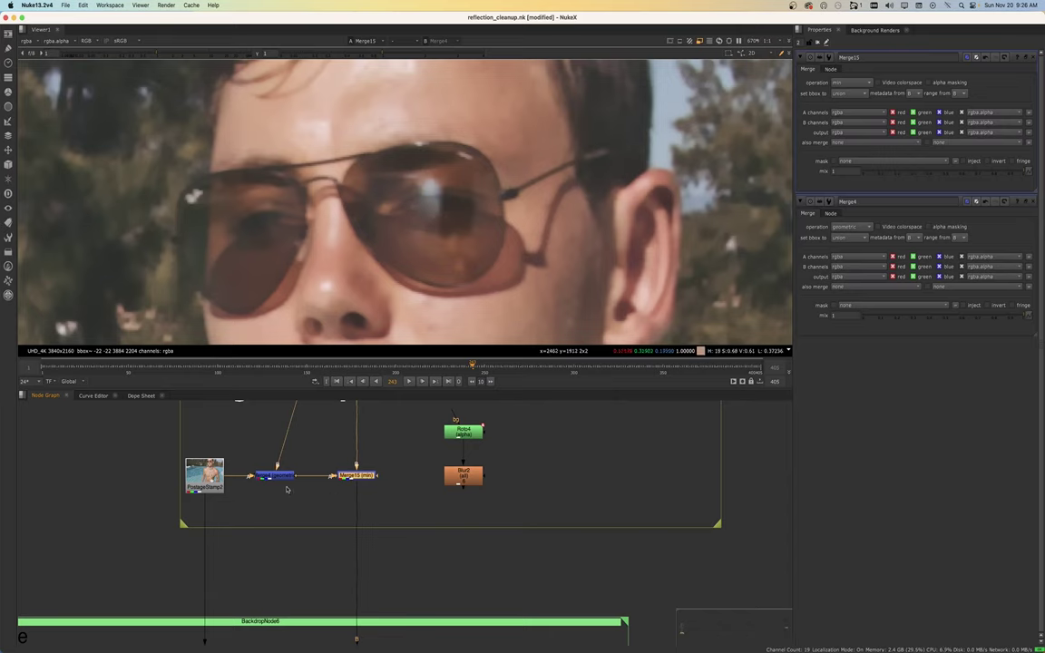
Move Blur13, Blur19 and their roto off Merge14's A line and connect the line's dot directly to the dot on the far pipe
{"action": "scroll", "coordinate": [286, 490], "scroll_direction": "down", "scroll_amount": 8}
{"action": "middle_click_drag", "start_coordinate": [321, 452], "coordinate": [324, 484]}
{"action": "middle_click_drag", "start_coordinate": [332, 408], "coordinate": [320, 522]}
{"action": "scroll", "coordinate": [314, 483], "scroll_direction": "up", "scroll_amount": 3}
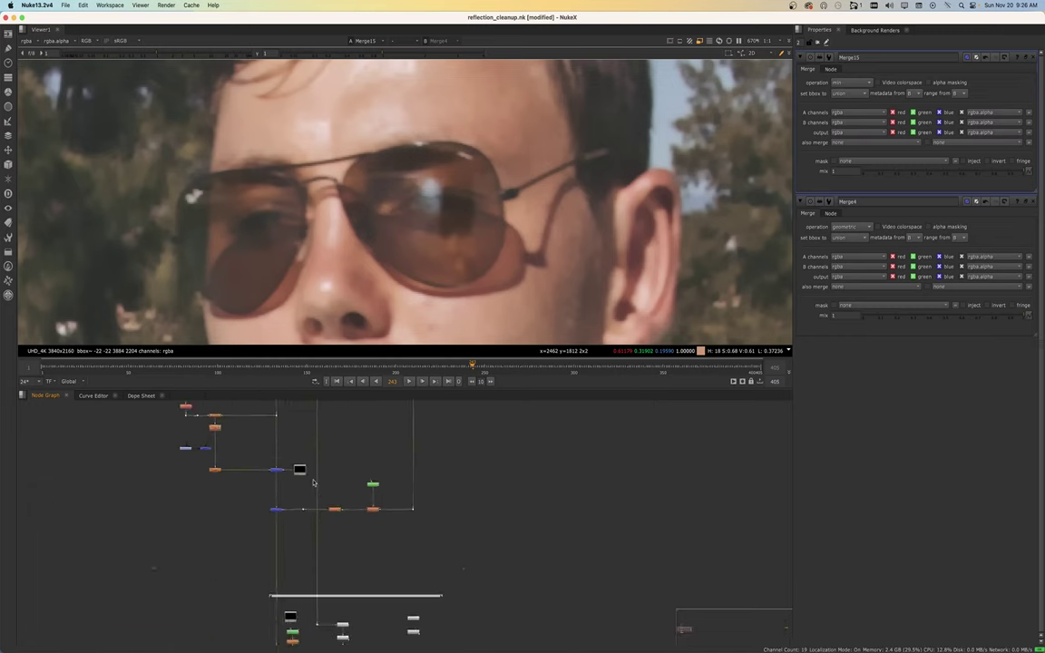
{"action": "scroll", "coordinate": [313, 483], "scroll_direction": "up", "scroll_amount": 5}
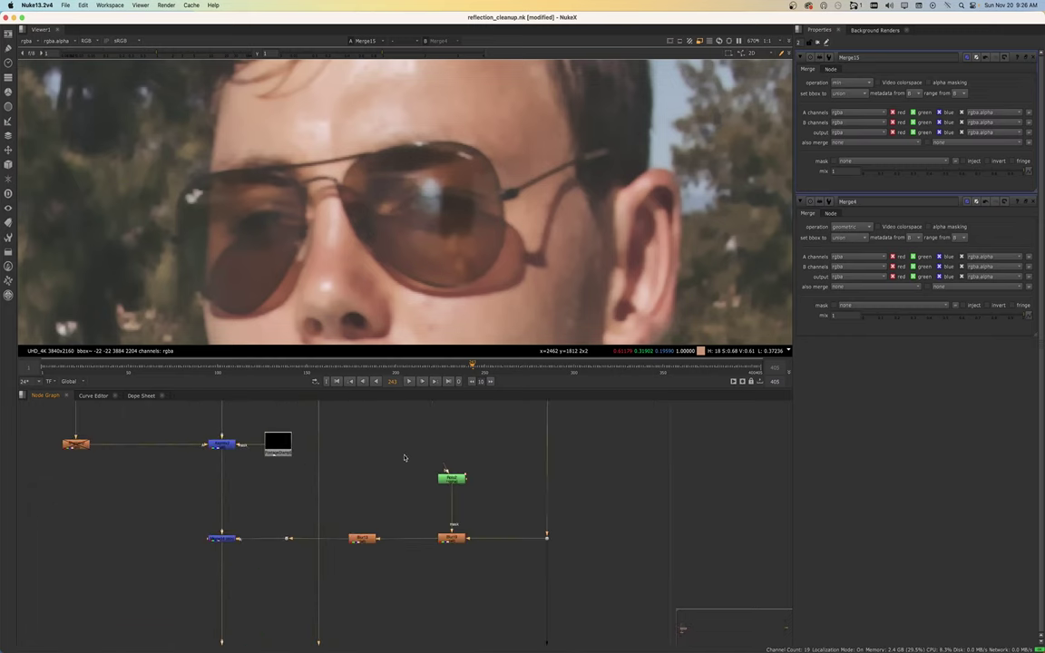
{"action": "left_click_drag", "start_coordinate": [344, 442], "coordinate": [478, 573]}
{"action": "left_click_drag", "start_coordinate": [447, 537], "coordinate": [440, 458]}
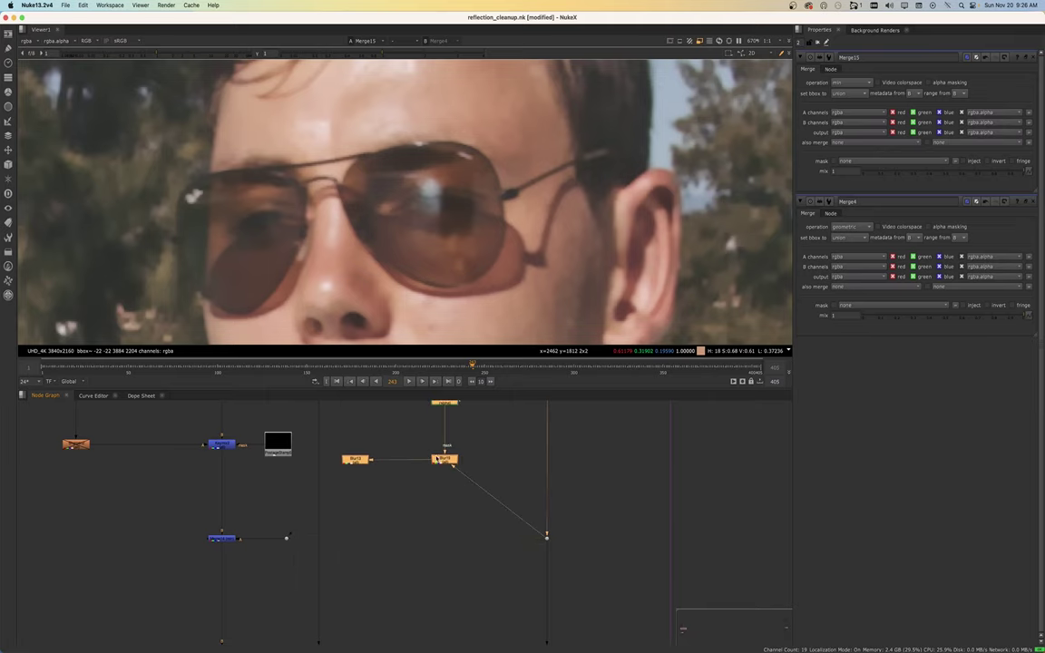
{"action": "left_click_drag", "start_coordinate": [289, 535], "coordinate": [547, 540]}
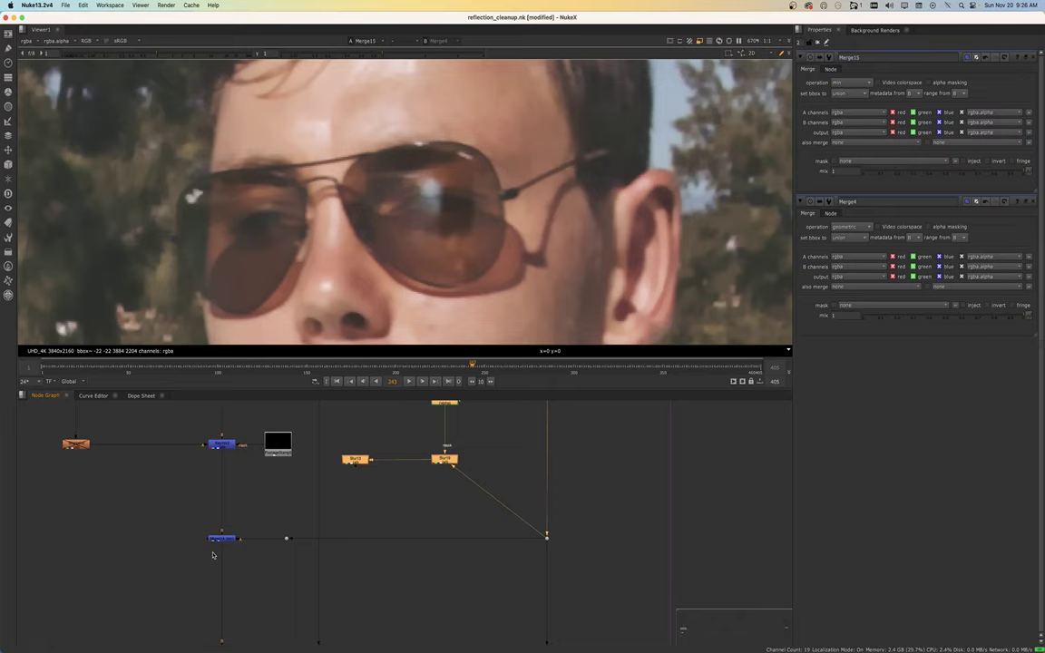
Add a new Merge node between Keymix2 and Merge14 and shift Keymix2's mask postage stamp slightly away from it
{"action": "scroll", "coordinate": [222, 544], "scroll_direction": "down", "scroll_amount": 2}
{"action": "scroll", "coordinate": [250, 521], "scroll_direction": "up", "scroll_amount": 4}
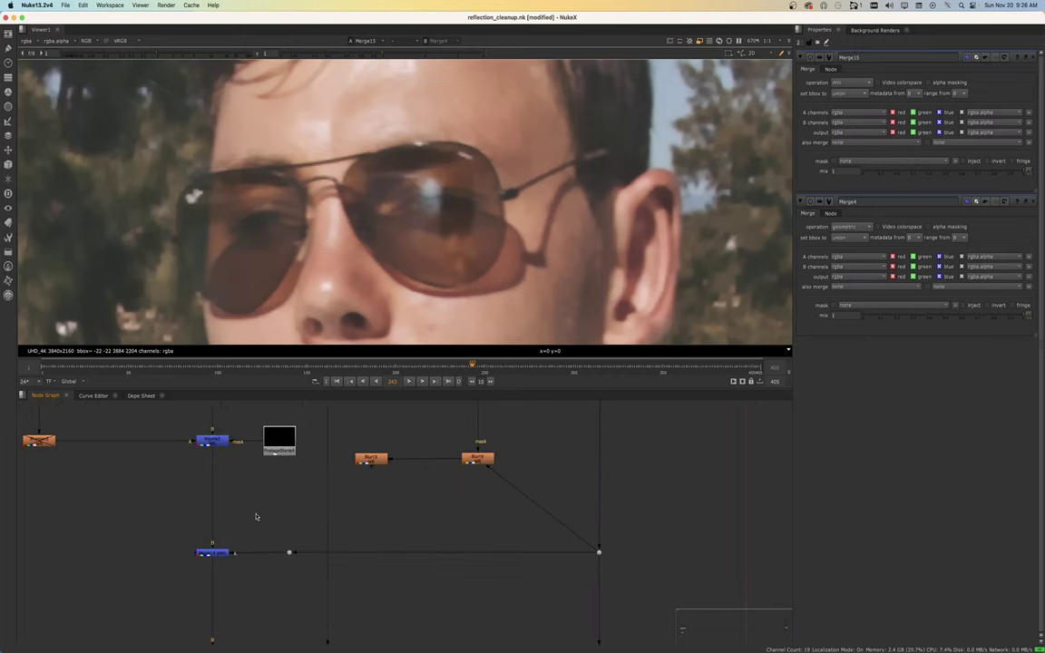
{"action": "key", "text": "m"}
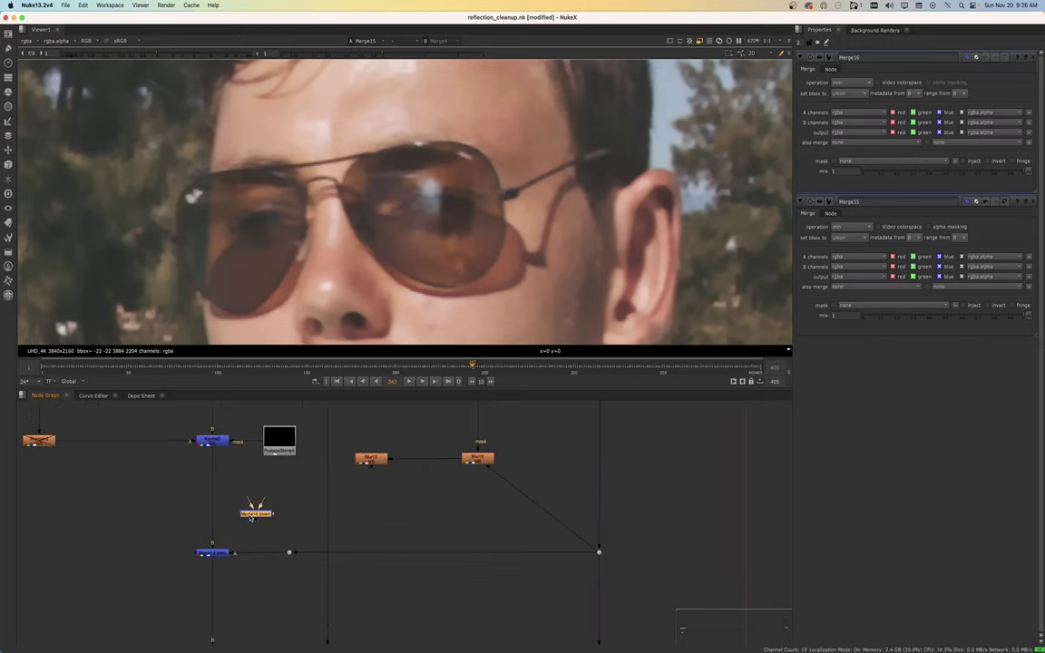
{"action": "scroll", "coordinate": [250, 518], "scroll_direction": "down", "scroll_amount": 2}
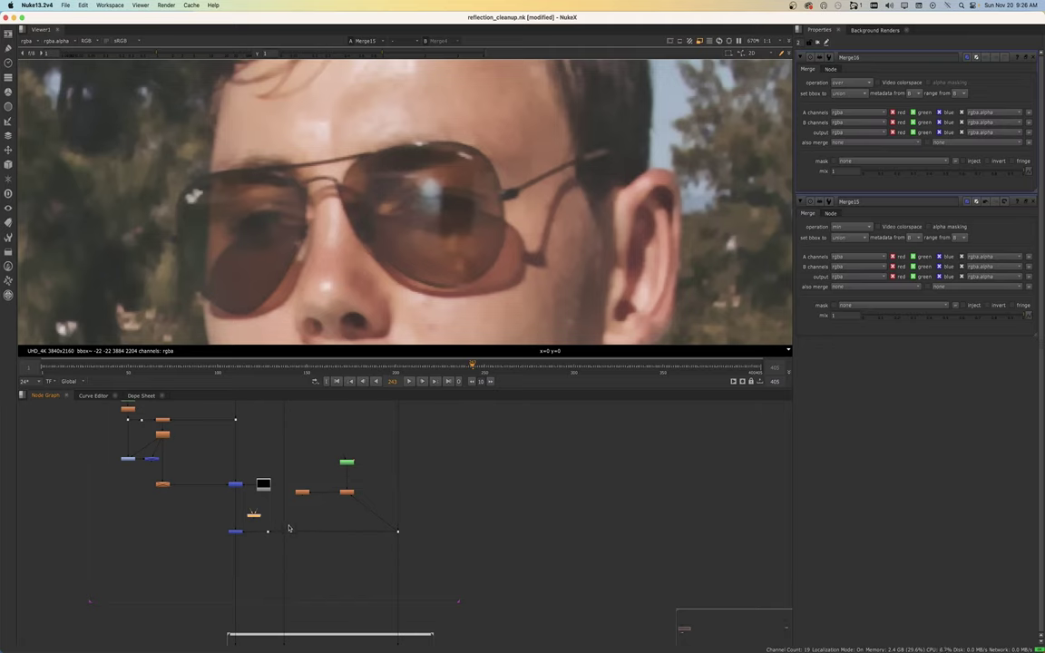
{"action": "scroll", "coordinate": [249, 503], "scroll_direction": "up", "scroll_amount": 3}
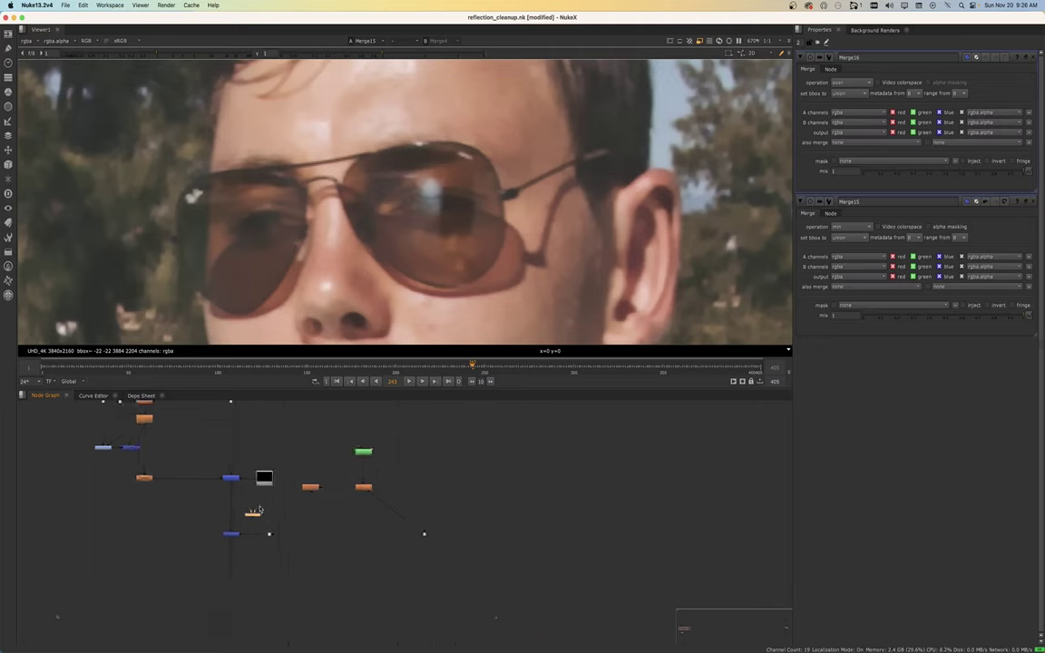
{"action": "left_click", "coordinate": [226, 474]}
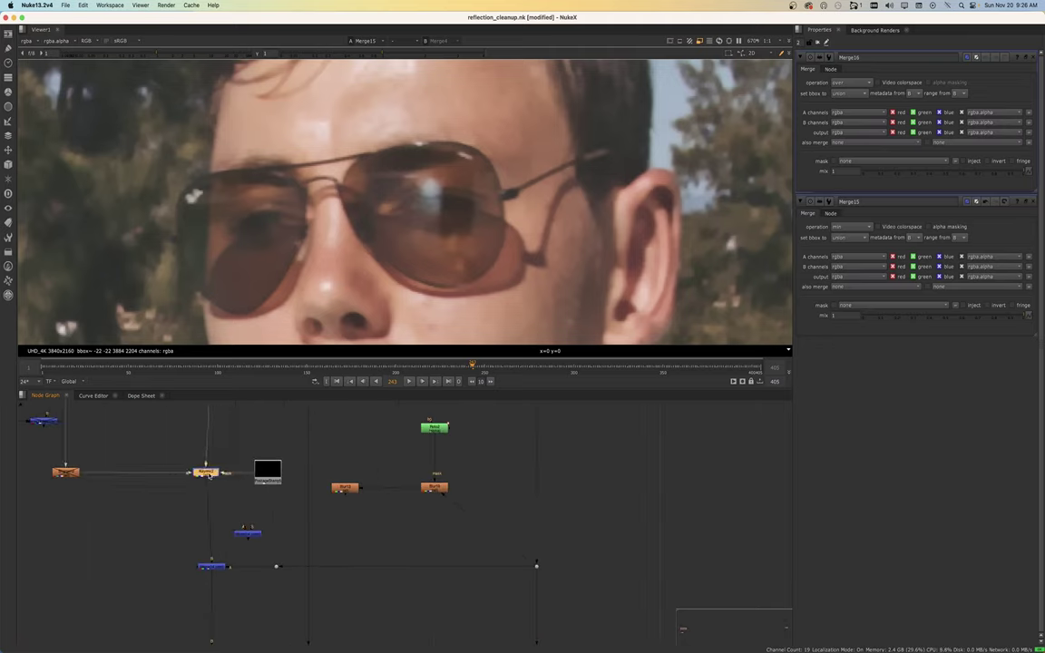
{"action": "left_click_drag", "start_coordinate": [266, 475], "coordinate": [276, 475]}
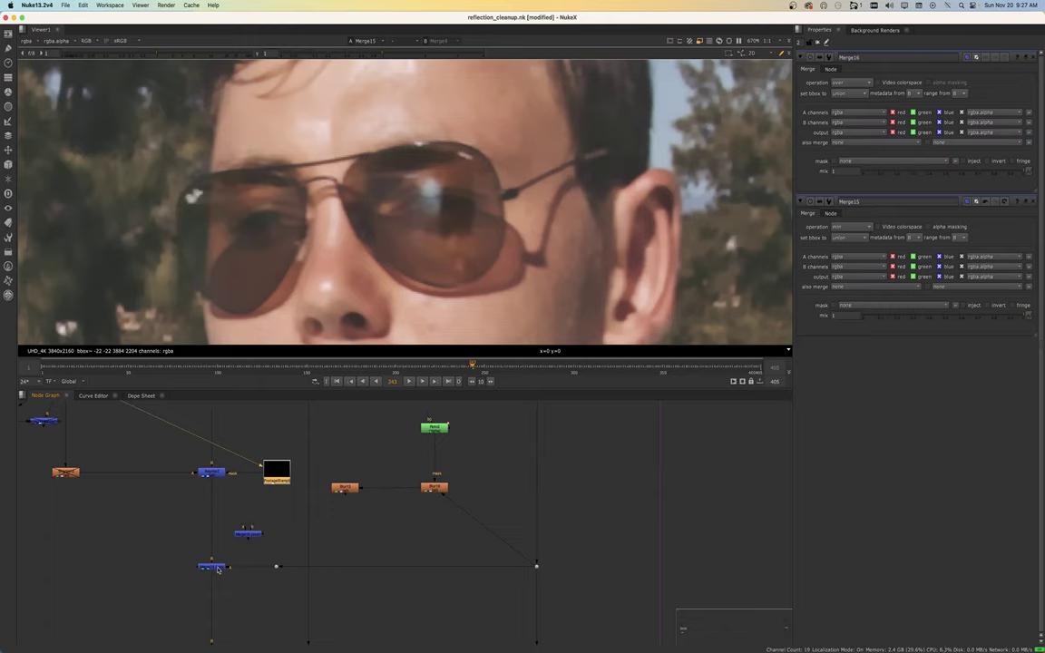
View Merge14's output and examine the lenses fed by the unblurred line
{"action": "left_click", "coordinate": [215, 568]}
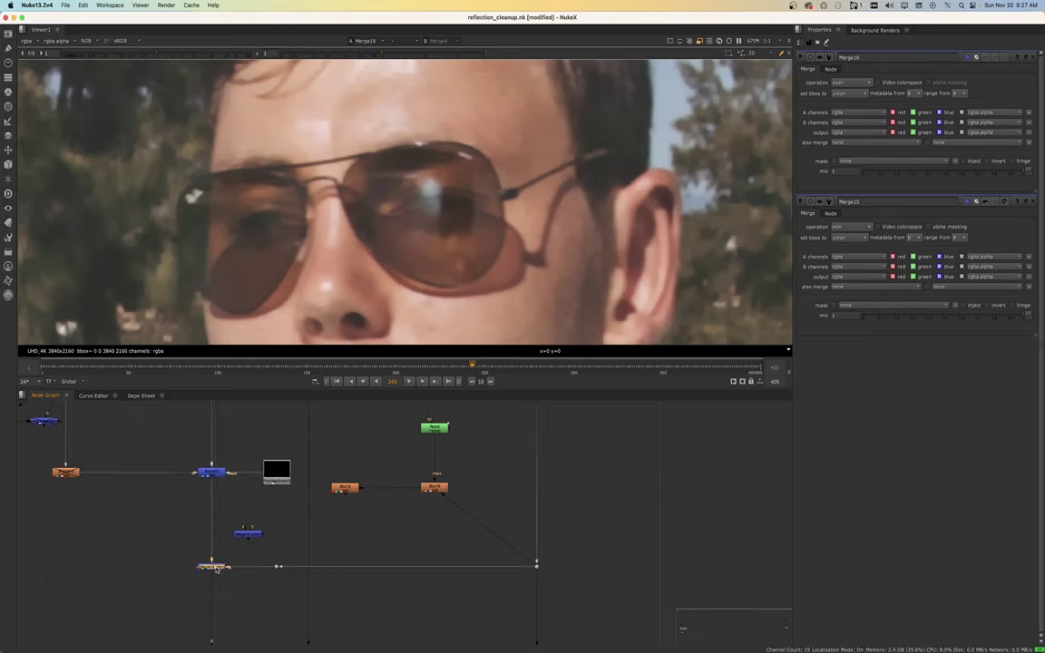
{"action": "key", "text": "1"}
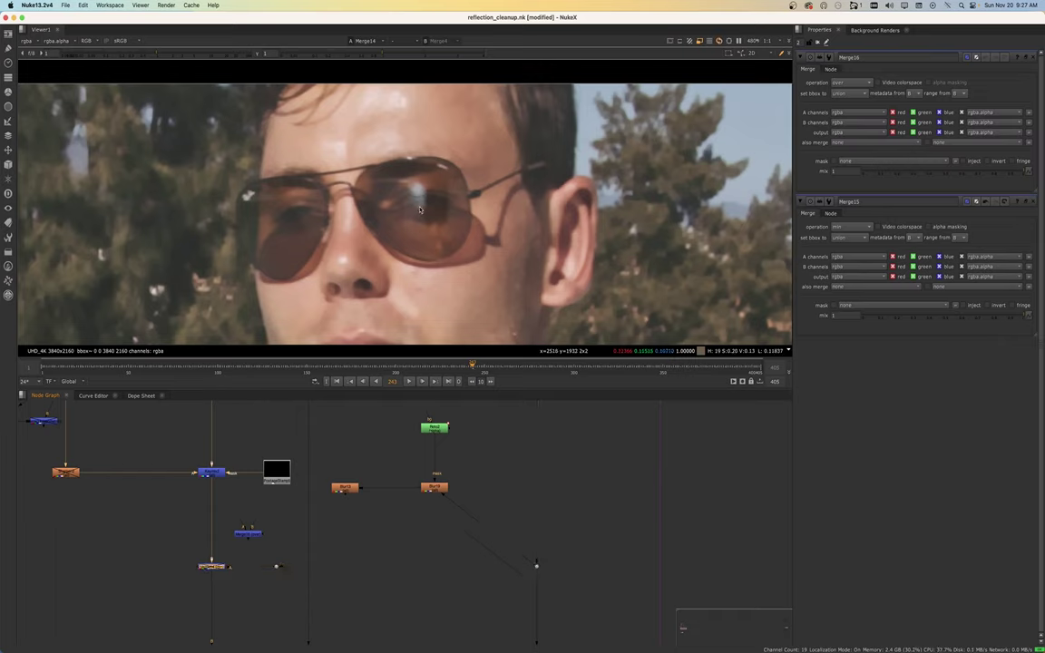
{"action": "scroll", "coordinate": [255, 549], "scroll_direction": "up", "scroll_amount": 3}
Insert Merge16 on Merge14's A line with Keymix2 as its other input, and set its operation to geometric
{"action": "left_click_drag", "start_coordinate": [239, 519], "coordinate": [356, 579]}
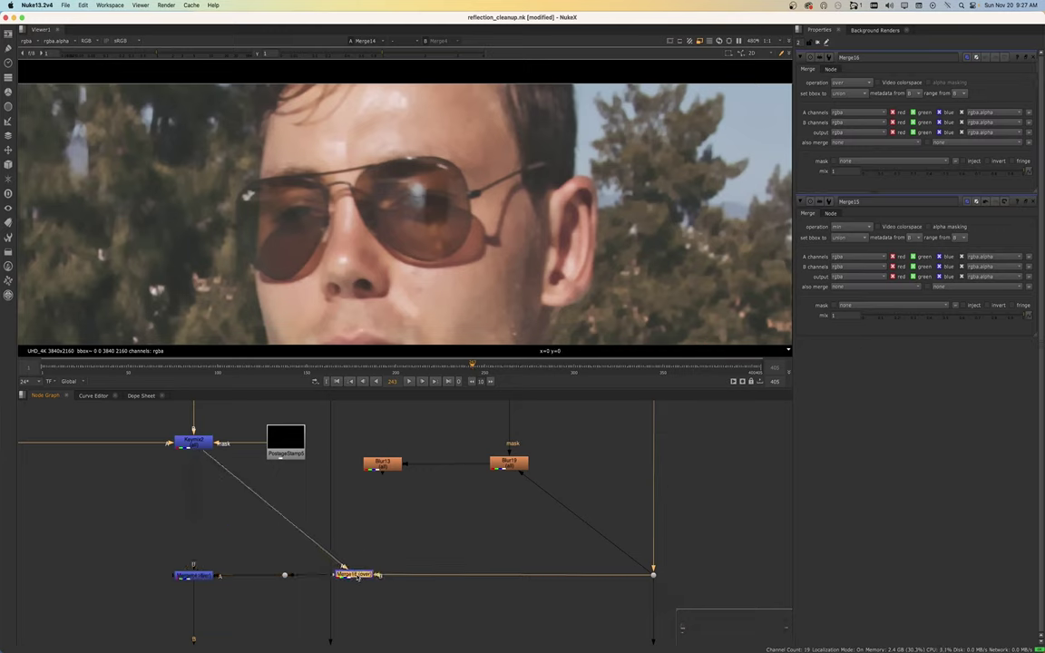
{"action": "left_click", "coordinate": [852, 82]}
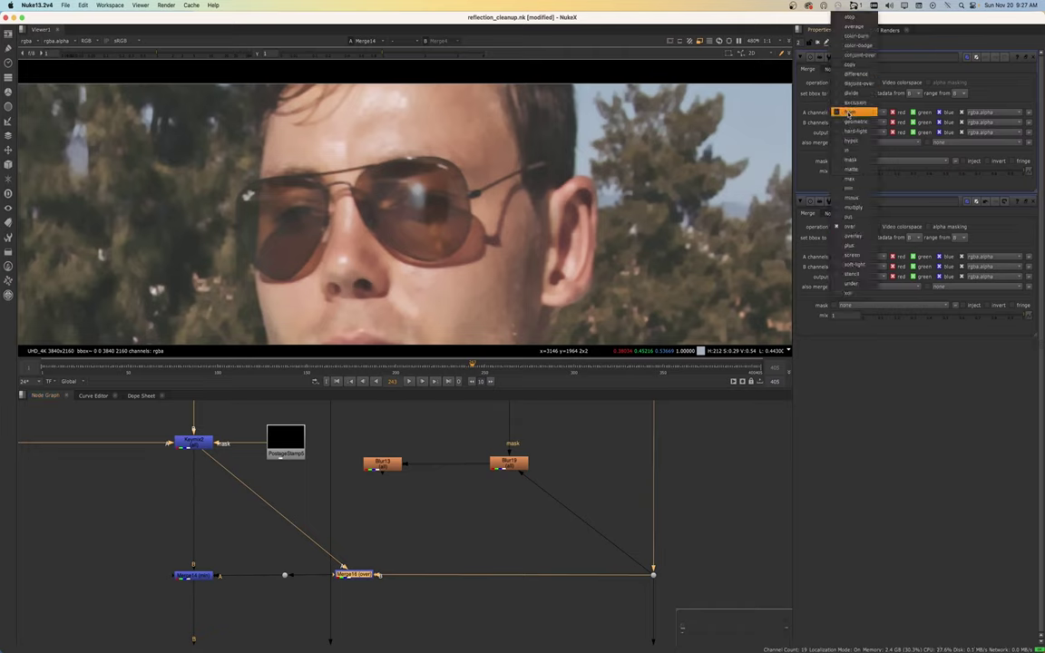
{"action": "left_click", "coordinate": [855, 122]}
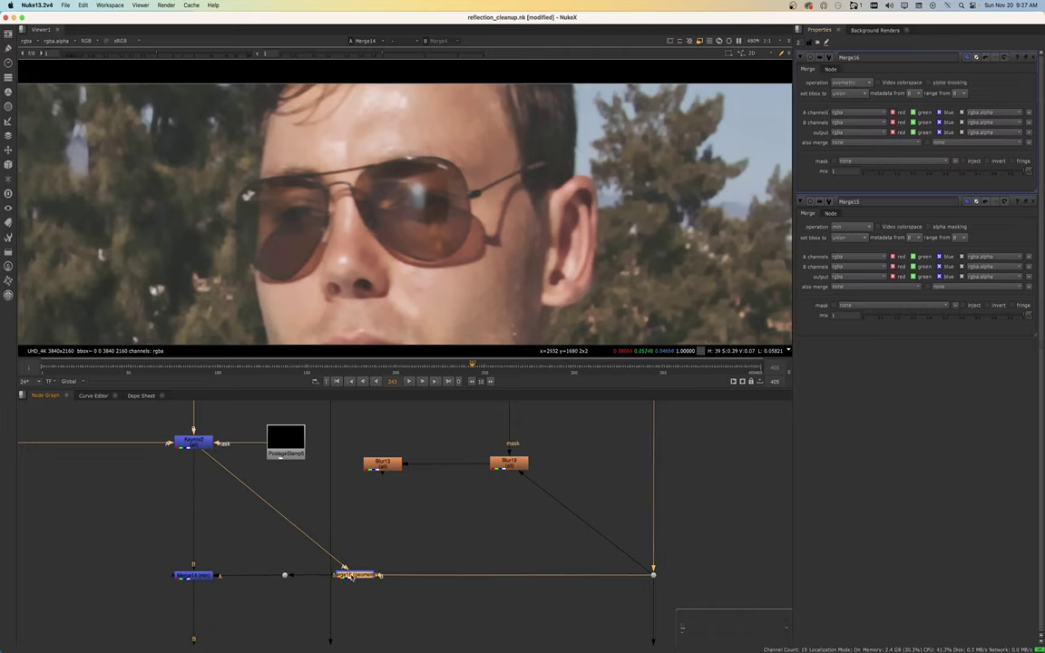
{"action": "scroll", "coordinate": [348, 573], "scroll_direction": "down", "scroll_amount": 8}
{"action": "scroll", "coordinate": [315, 515], "scroll_direction": "up", "scroll_amount": 8}
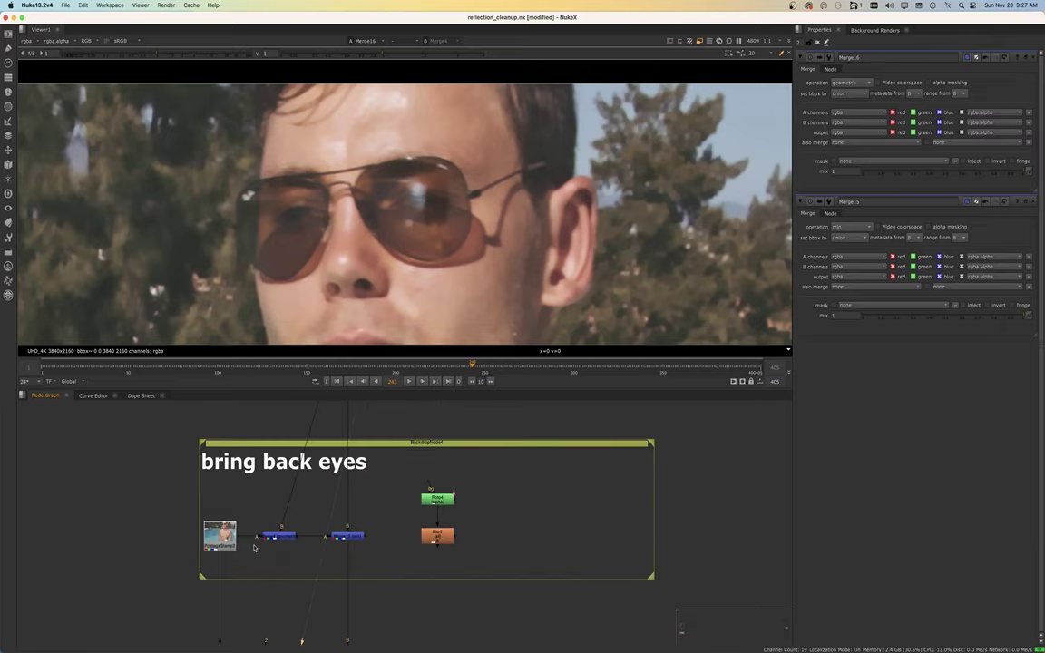
{"action": "scroll", "coordinate": [344, 542], "scroll_direction": "down", "scroll_amount": 8}
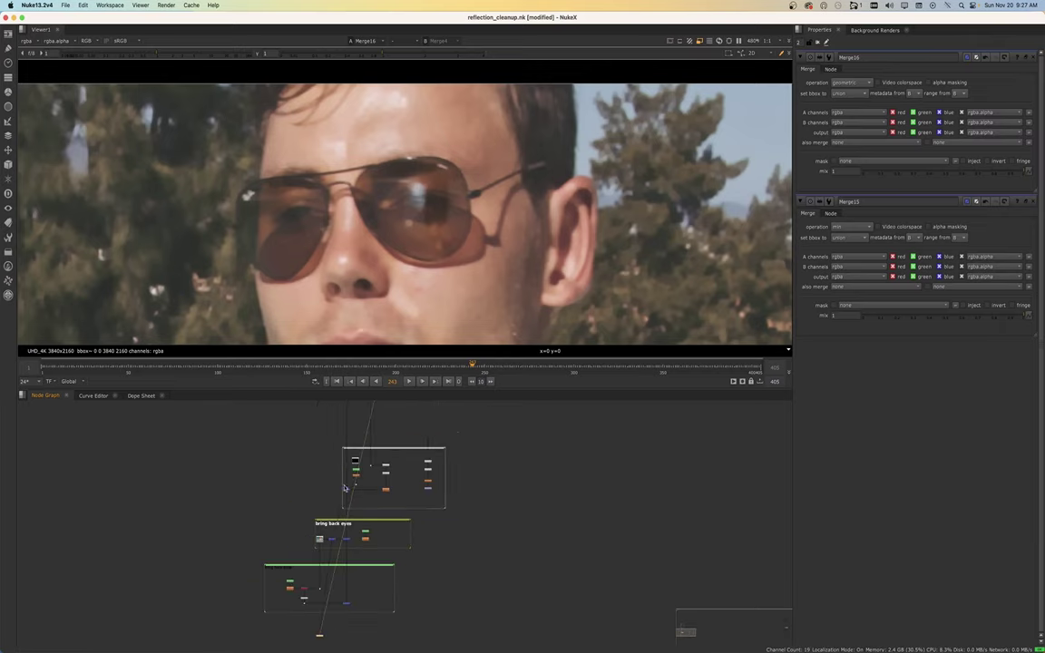
{"action": "scroll", "coordinate": [358, 475], "scroll_direction": "up", "scroll_amount": 8}
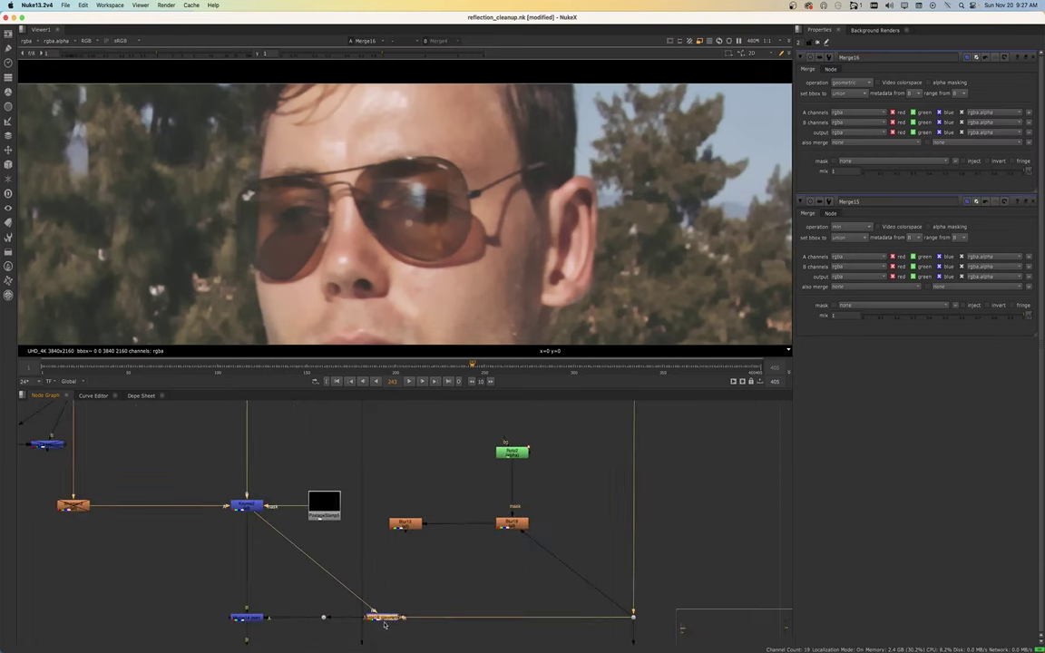
Compare Merge16's geometric output with the unblurred source dot on the lens reflection
{"action": "left_click", "coordinate": [385, 624]}
{"action": "scroll", "coordinate": [530, 598], "scroll_direction": "down", "scroll_amount": 3}
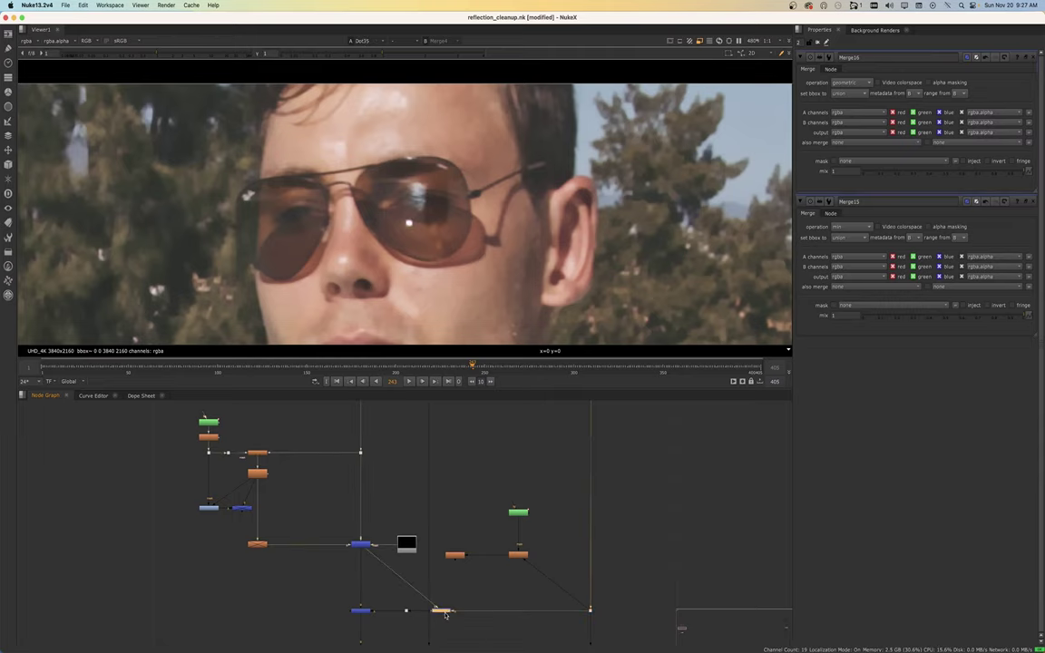
{"action": "scroll", "coordinate": [426, 204], "scroll_direction": "up", "scroll_amount": 2}
{"action": "scroll", "coordinate": [425, 203], "scroll_direction": "up", "scroll_amount": 3}
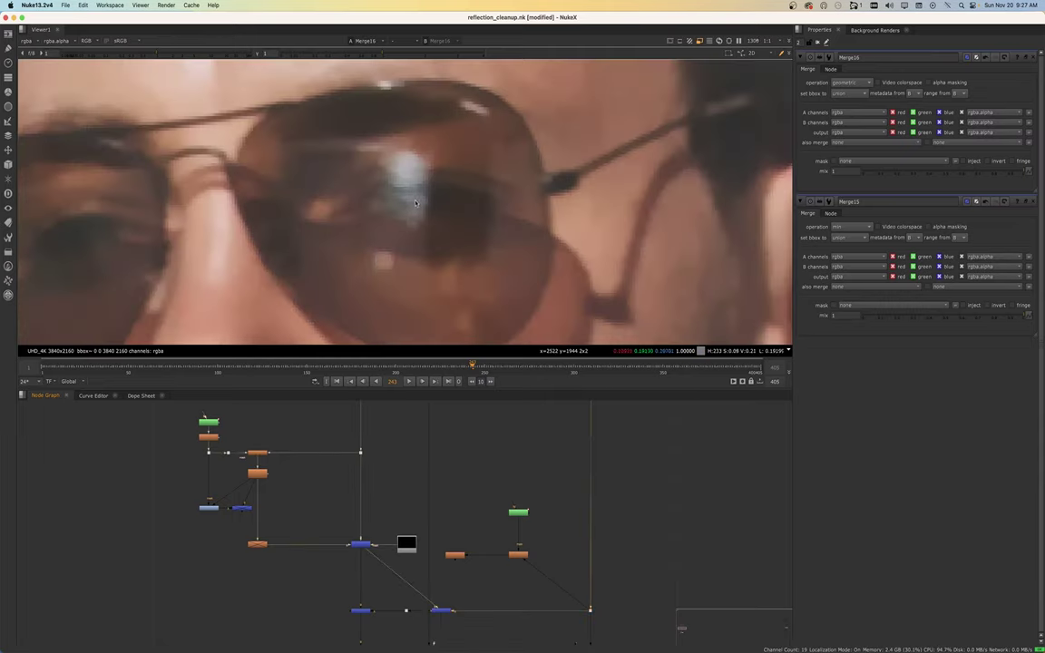
{"action": "key", "text": "2"}
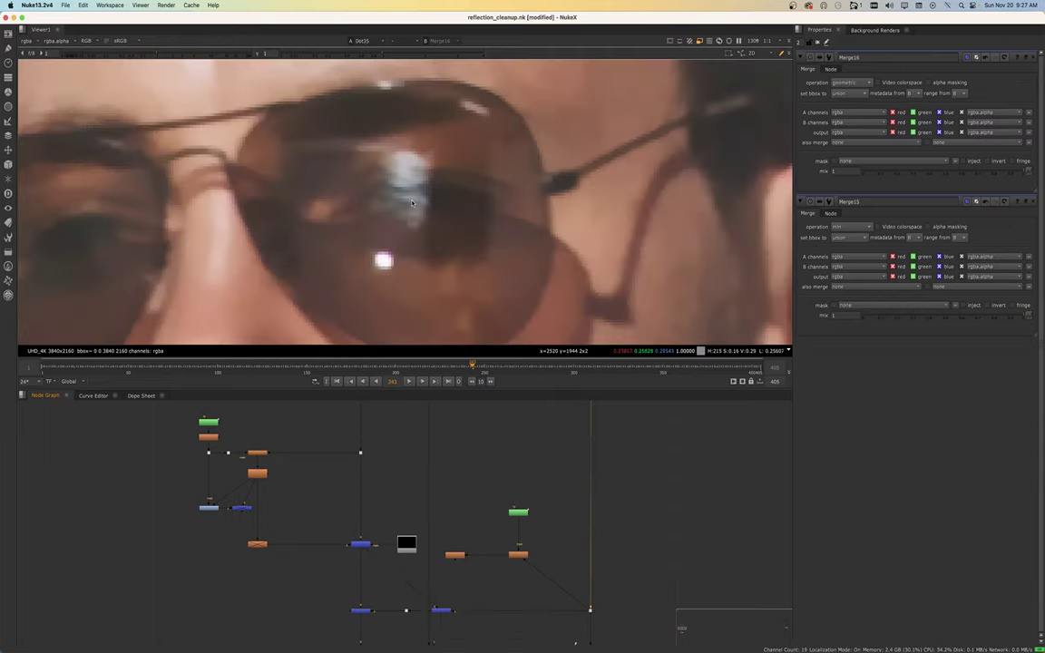
{"action": "key", "text": "1"}
{"action": "key", "text": "2"}
{"action": "key", "text": "1"}
{"action": "key", "text": "2"}
{"action": "key", "text": "1"}
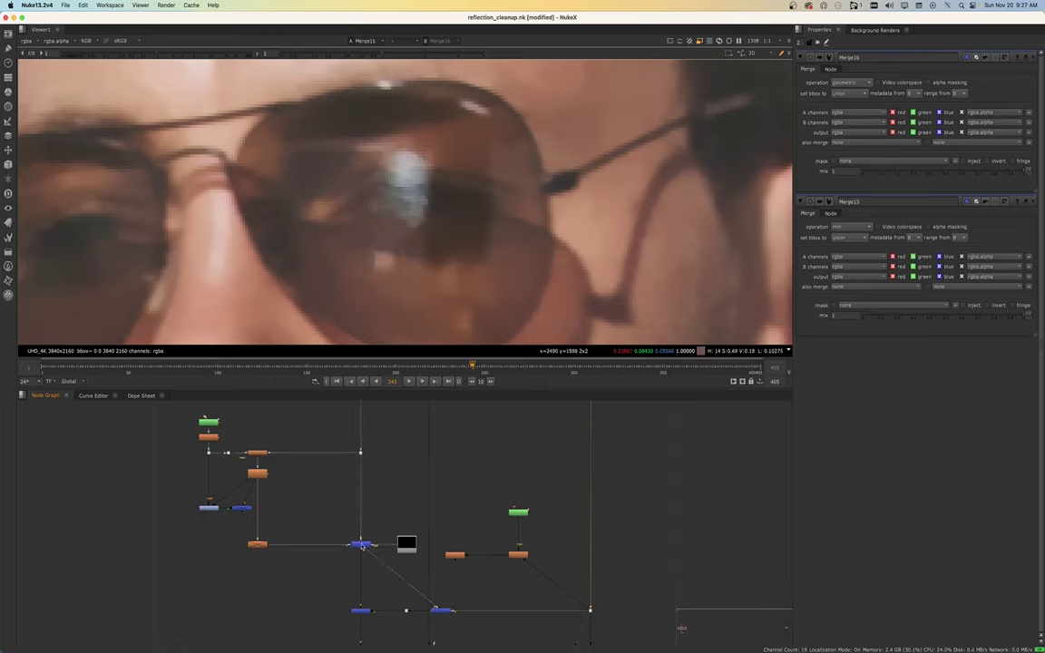
View Keymix2's output and compare the lens reflection against Merge16's geometric result
{"action": "left_click", "coordinate": [361, 545]}
{"action": "scroll", "coordinate": [358, 562], "scroll_direction": "up", "scroll_amount": 2}
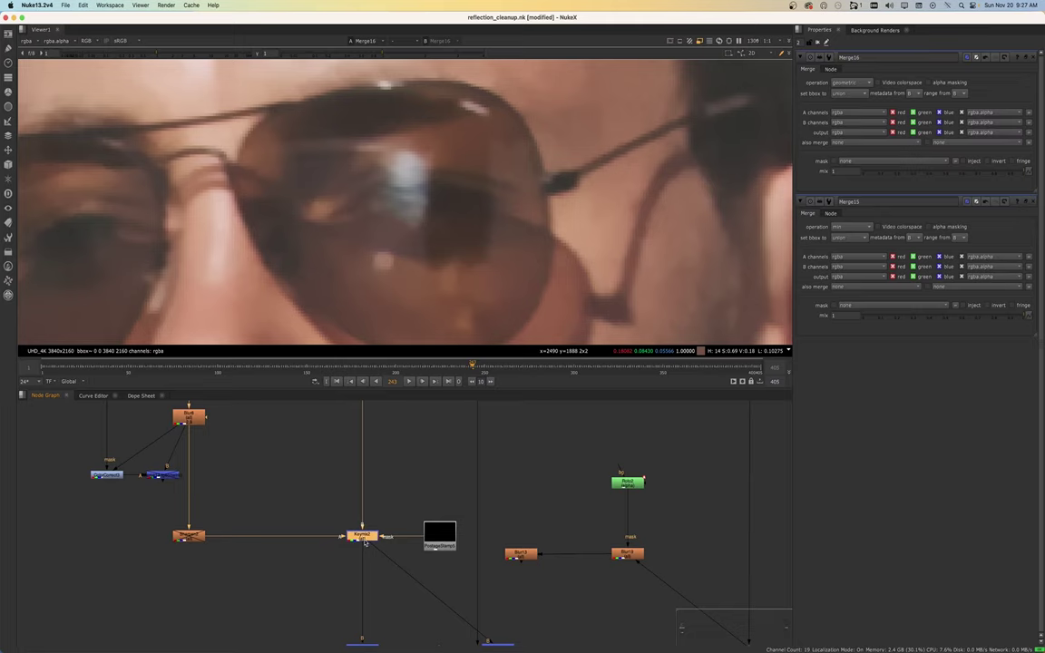
{"action": "key", "text": "1"}
{"action": "left_click", "coordinate": [366, 550]}
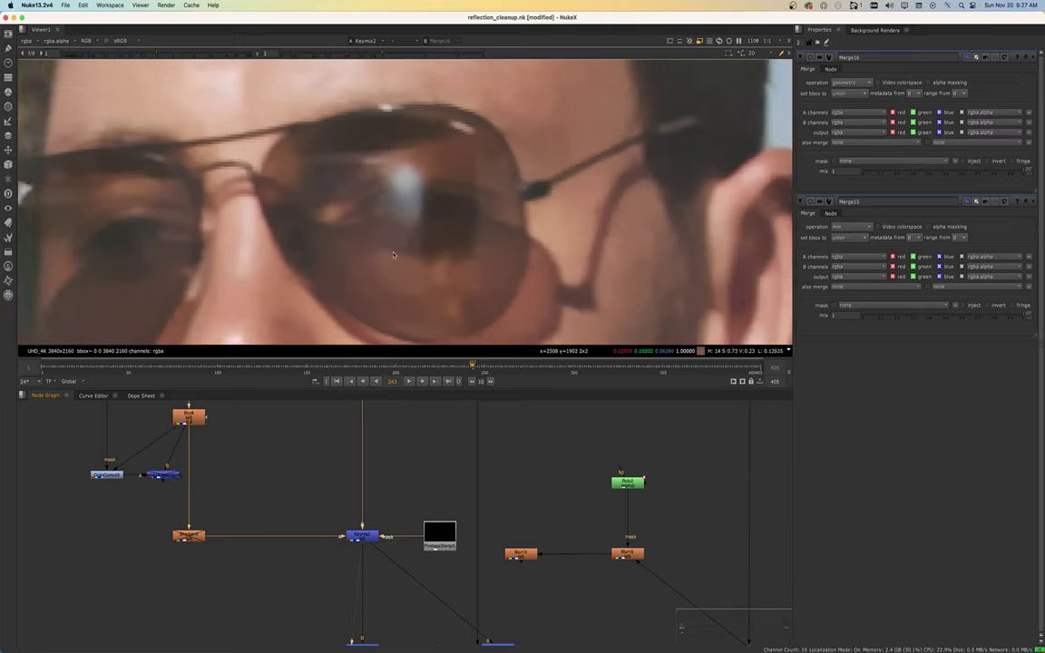
{"action": "scroll", "coordinate": [432, 465], "scroll_direction": "down", "scroll_amount": 2}
{"action": "scroll", "coordinate": [454, 550], "scroll_direction": "up", "scroll_amount": 2}
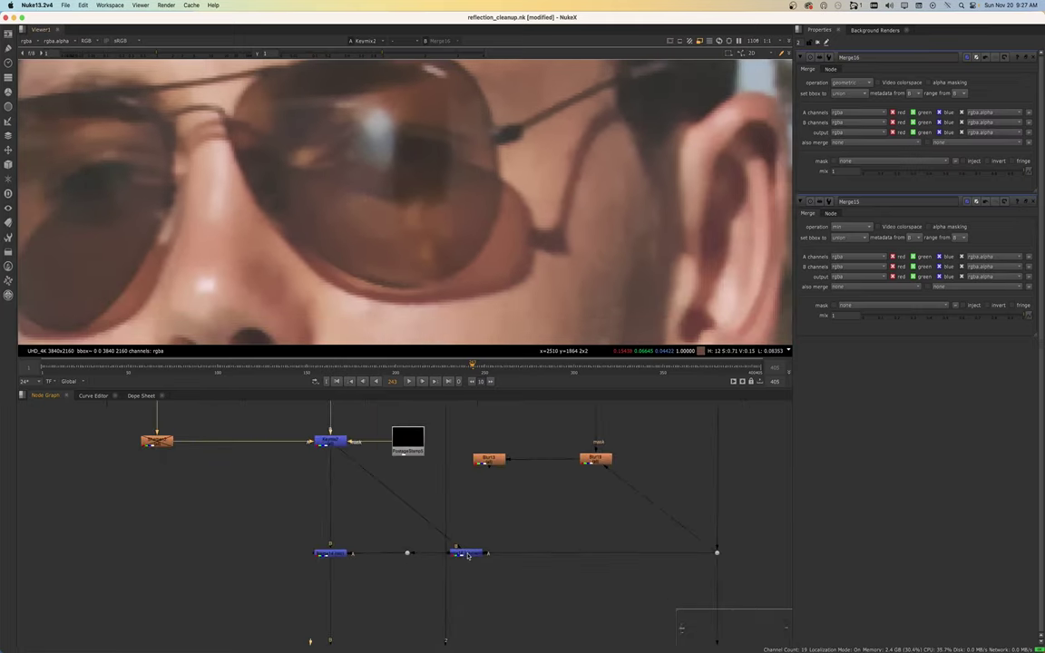
{"action": "key", "text": "1"}
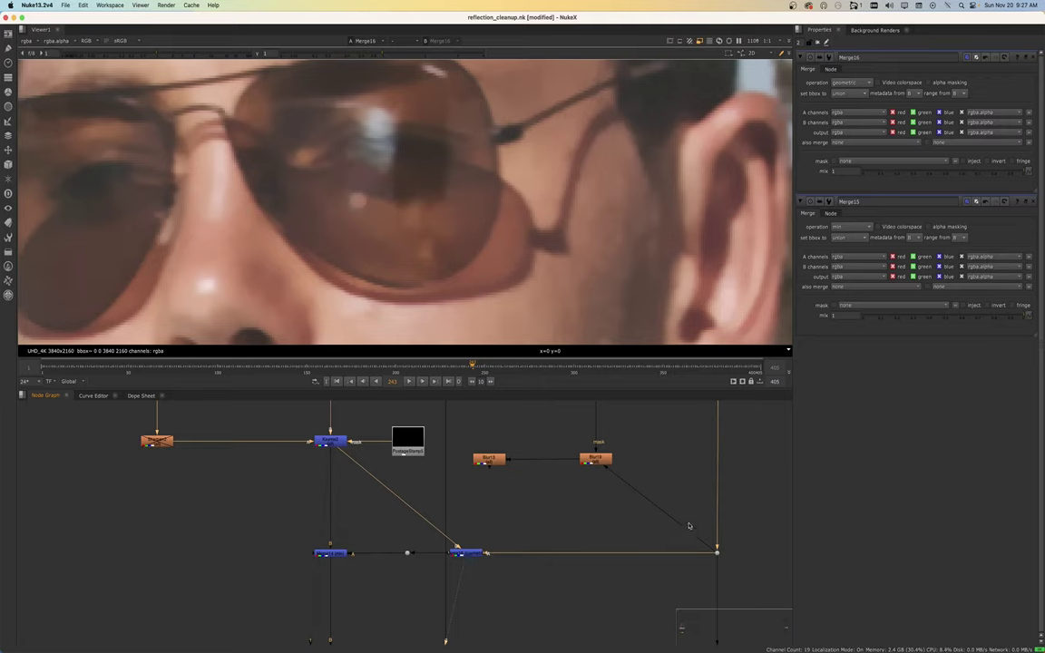
{"action": "key", "text": "1"}
{"action": "key", "text": "2"}
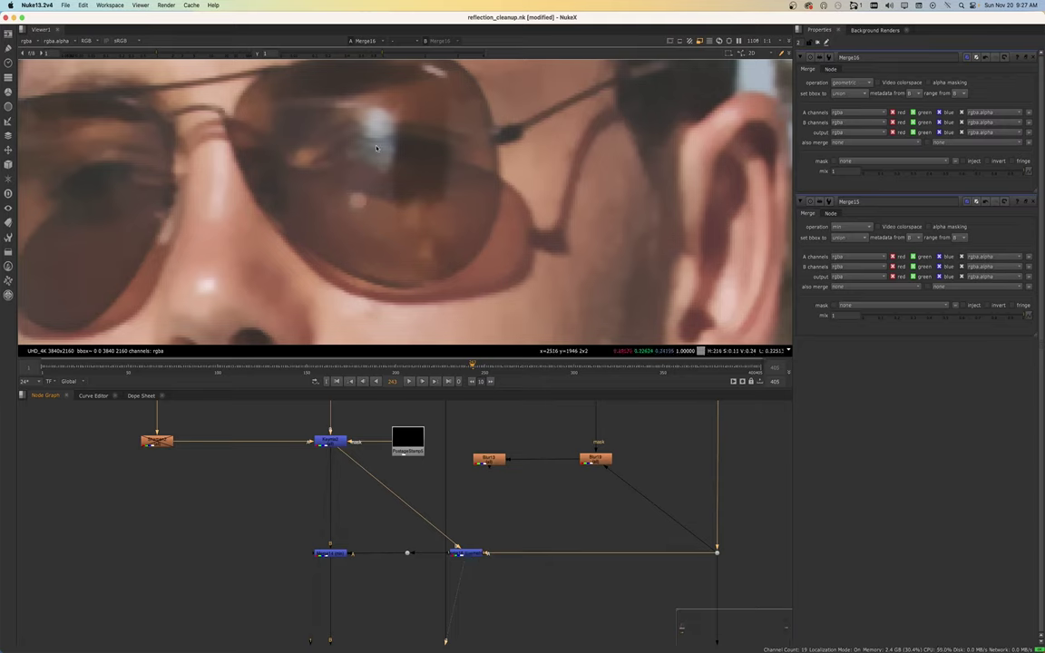
{"action": "key", "text": "1"}
{"action": "key", "text": "1"}
{"action": "key", "text": "2"}
{"action": "key", "text": "1"}
Compare Merge14's min output with Keymix2's output on the sunglasses lenses
{"action": "left_click", "coordinate": [332, 554]}
{"action": "key", "text": "1"}
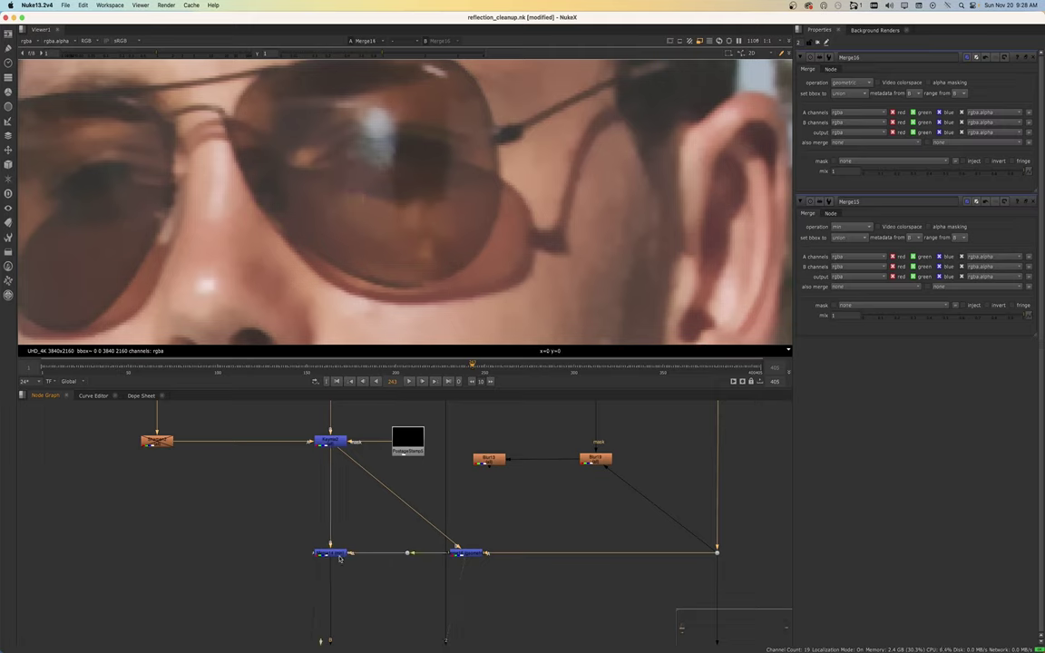
{"action": "left_click", "coordinate": [340, 444]}
{"action": "key", "text": "1"}
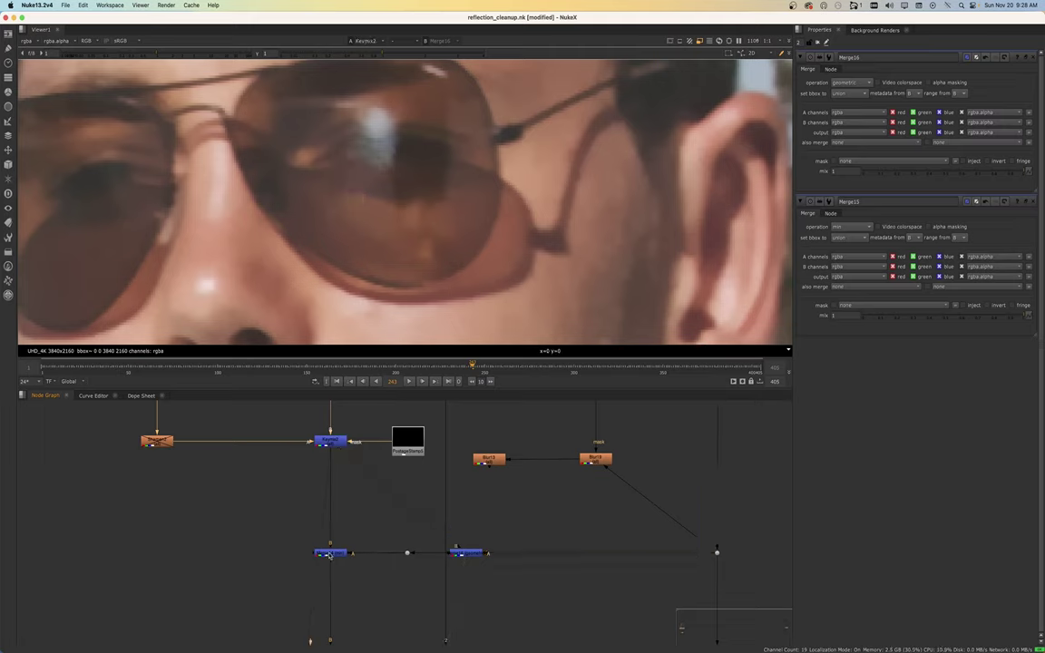
{"action": "key", "text": "ctrl+z"}
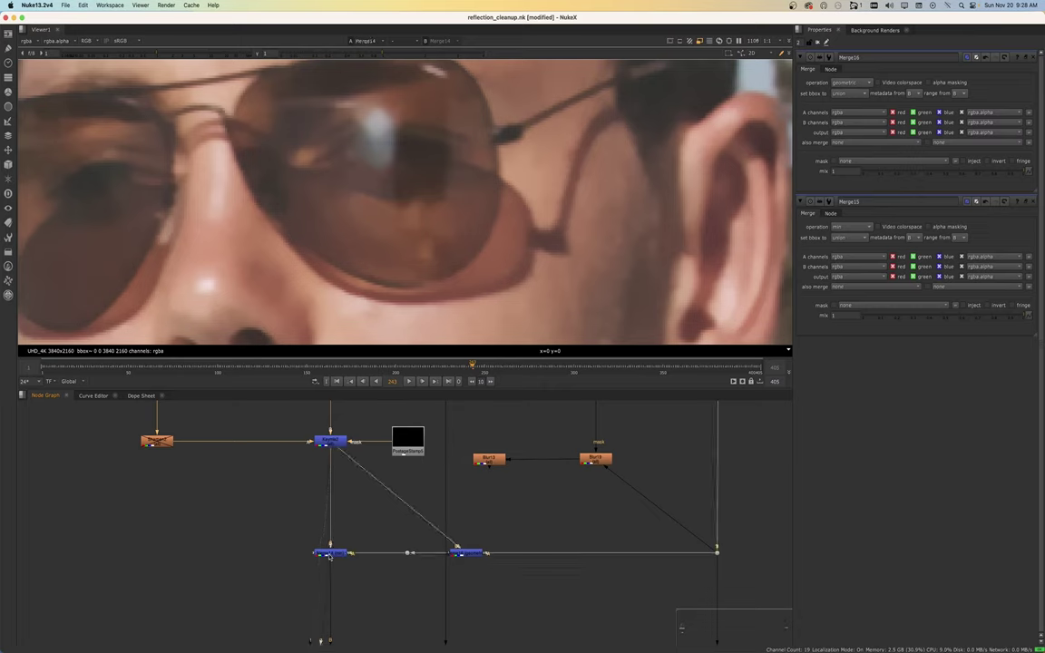
Add a Merge node below Merge14 fed by Merge14 and Merge16, view it, and set its operation to min
{"action": "scroll", "coordinate": [335, 555], "scroll_direction": "down", "scroll_amount": 3}
{"action": "key", "text": "m"}
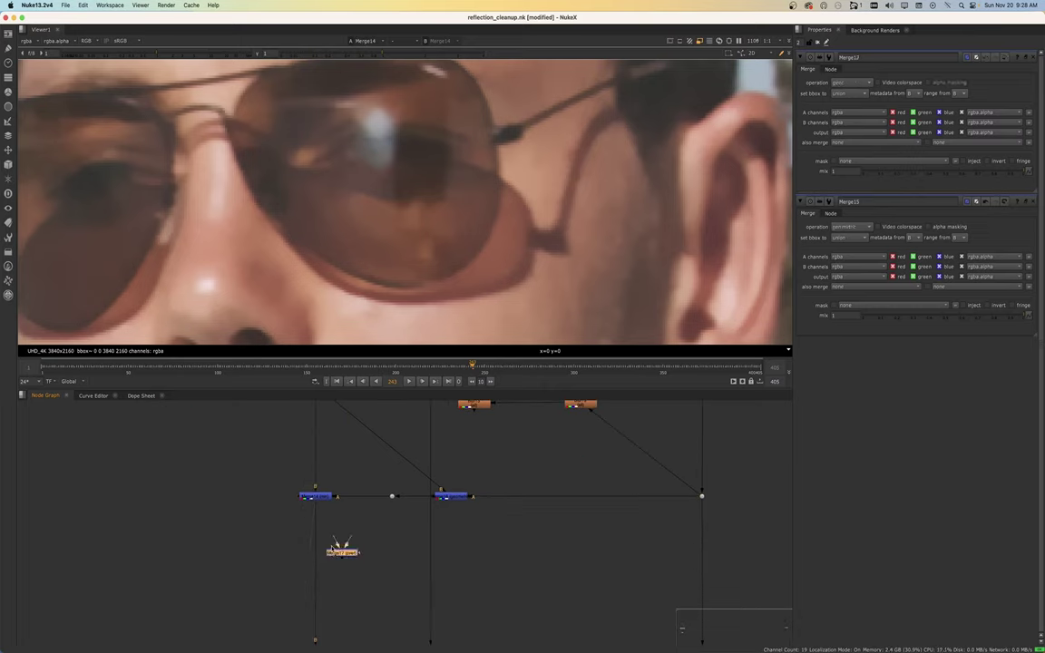
{"action": "left_click_drag", "start_coordinate": [345, 545], "coordinate": [451, 499]}
{"action": "left_click_drag", "start_coordinate": [348, 542], "coordinate": [315, 498]}
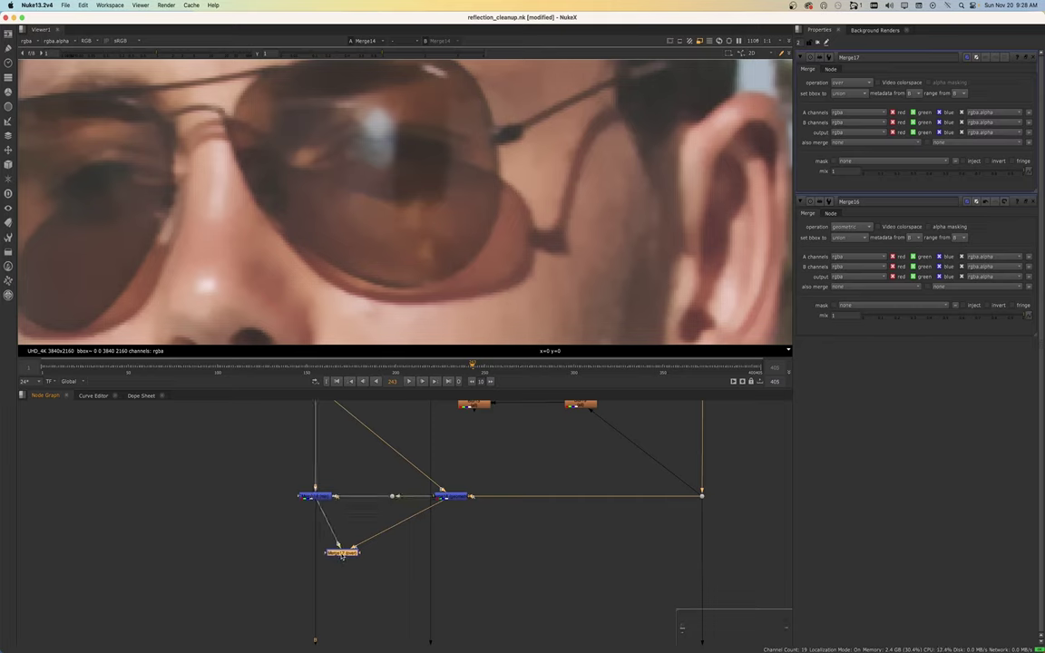
{"action": "key", "text": "1"}
{"action": "left_click", "coordinate": [851, 83]}
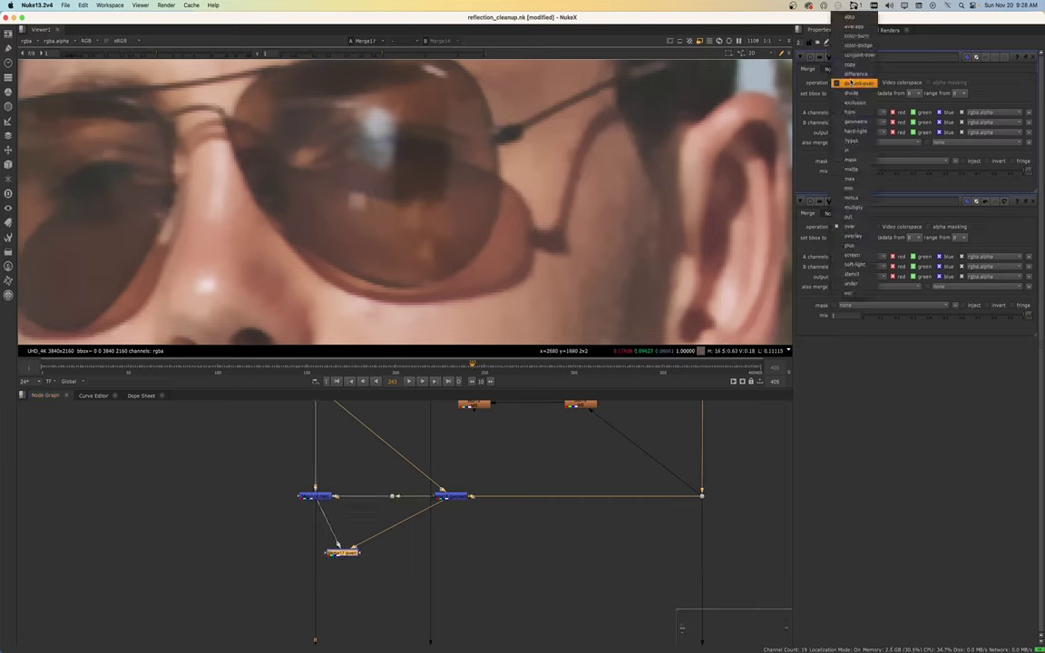
{"action": "left_click", "coordinate": [851, 187]}
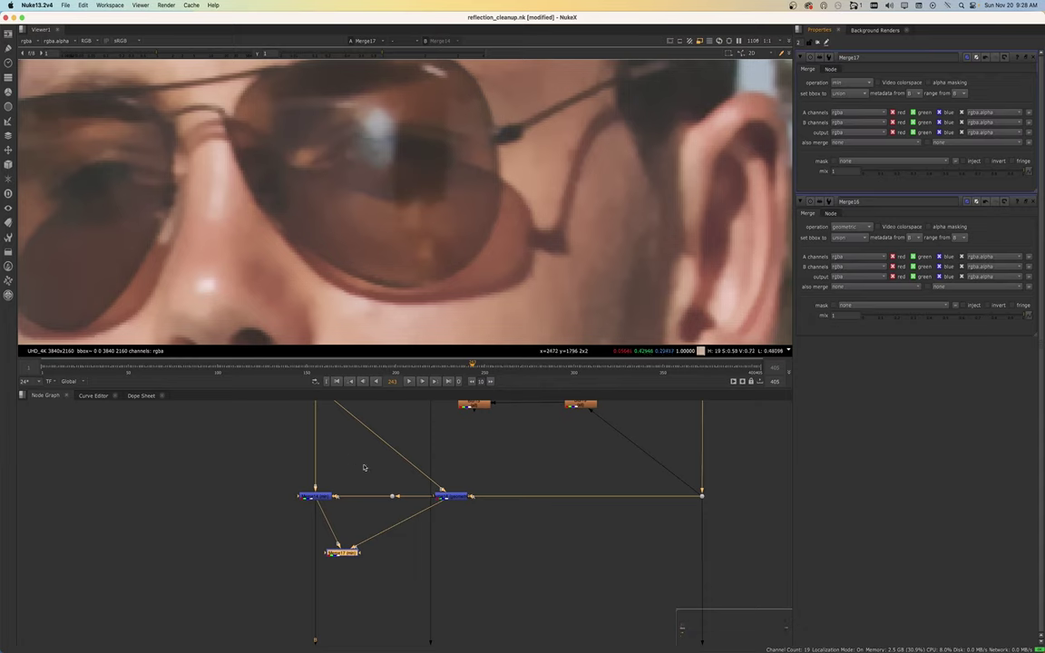
Compare the added min merge's output with Merge14's output
{"action": "scroll", "coordinate": [302, 430], "scroll_direction": "down", "scroll_amount": 3}
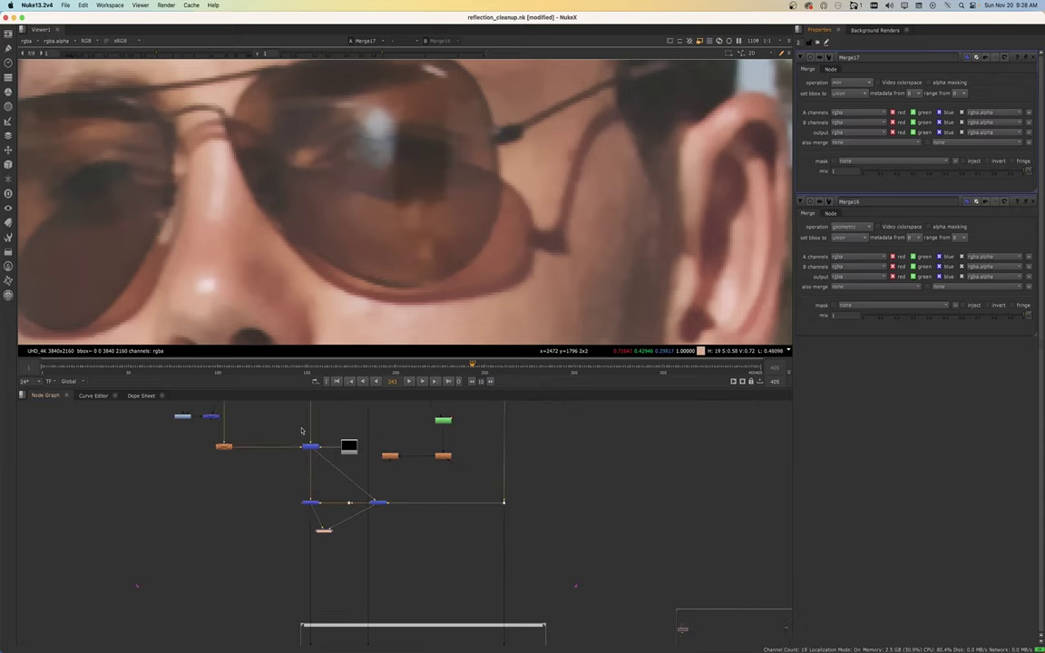
{"action": "key", "text": "1"}
{"action": "left_click", "coordinate": [322, 533]}
{"action": "key", "text": "1"}
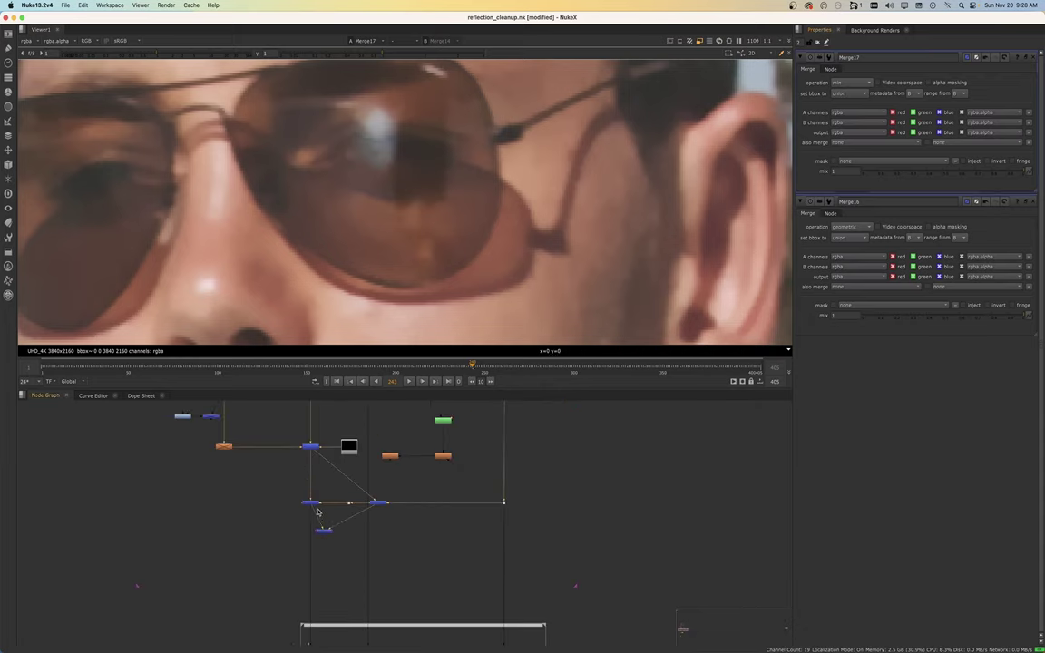
{"action": "left_click", "coordinate": [314, 505]}
{"action": "key", "text": "1"}
Undo the addition of the extra min merge below Merge14
{"action": "key", "text": "super+z"}
{"action": "key", "text": "super+z"}
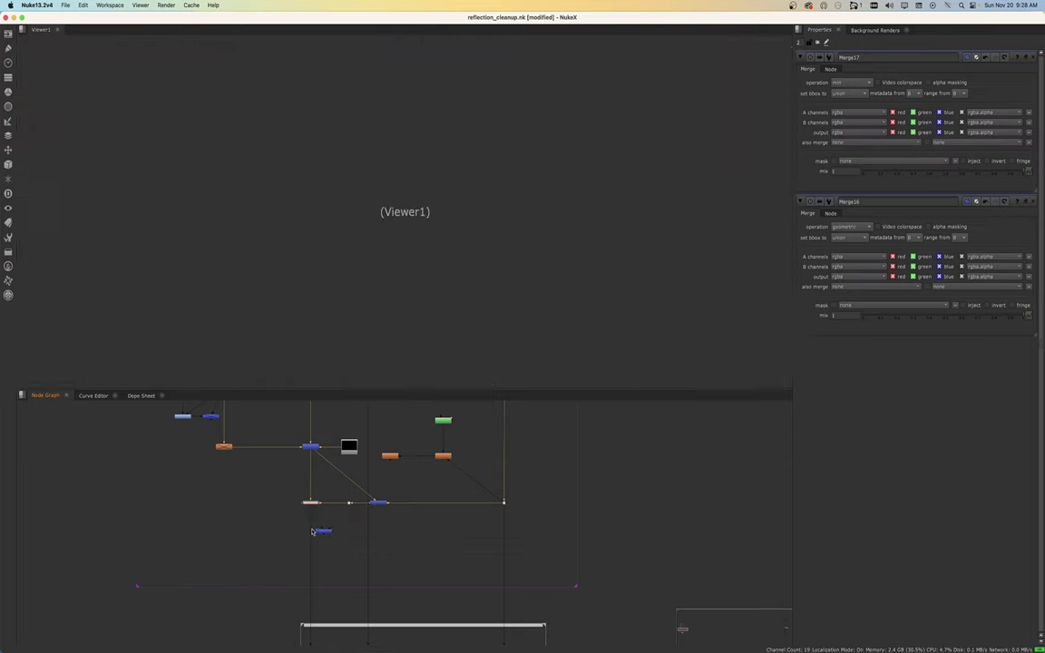
{"action": "scroll", "coordinate": [322, 536], "scroll_direction": "up", "scroll_amount": 2}
{"action": "key", "text": "super+z"}
{"action": "key", "text": "super+z"}
{"action": "scroll", "coordinate": [313, 501], "scroll_direction": "up", "scroll_amount": 2}
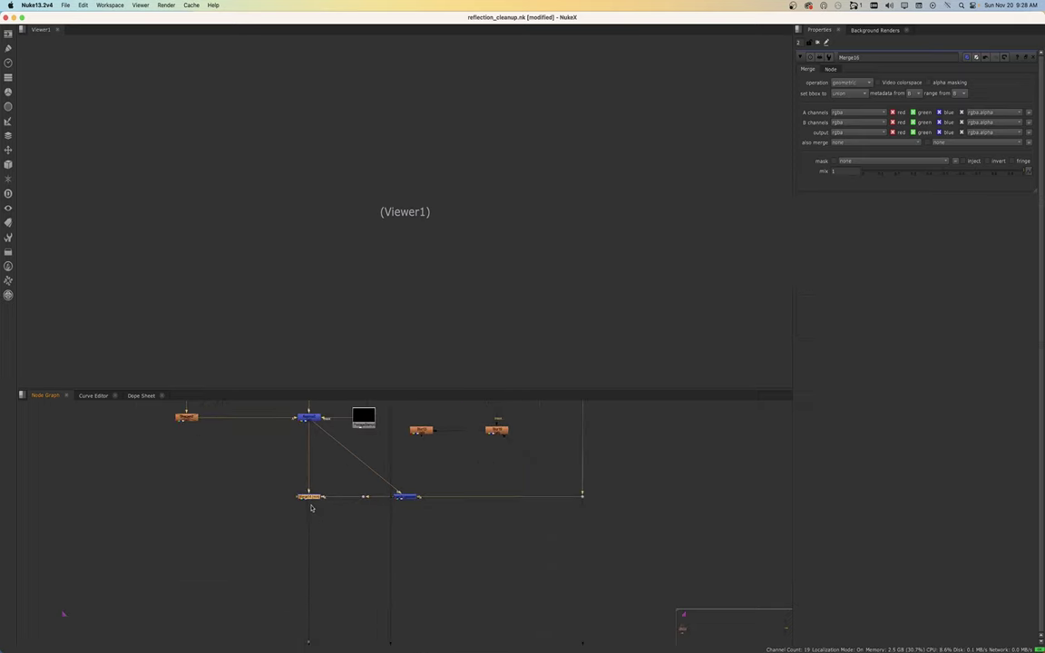
View Merge14's output and examine the lens reflection close up and at face framing
{"action": "key", "text": "1"}
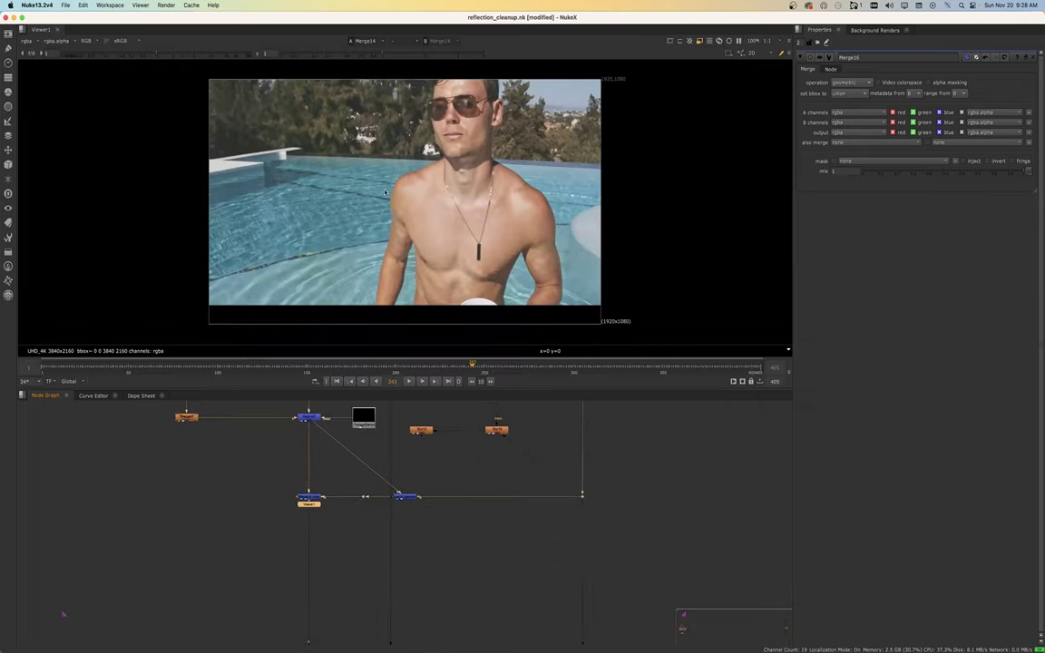
{"action": "scroll", "coordinate": [385, 148], "scroll_direction": "up", "scroll_amount": 10}
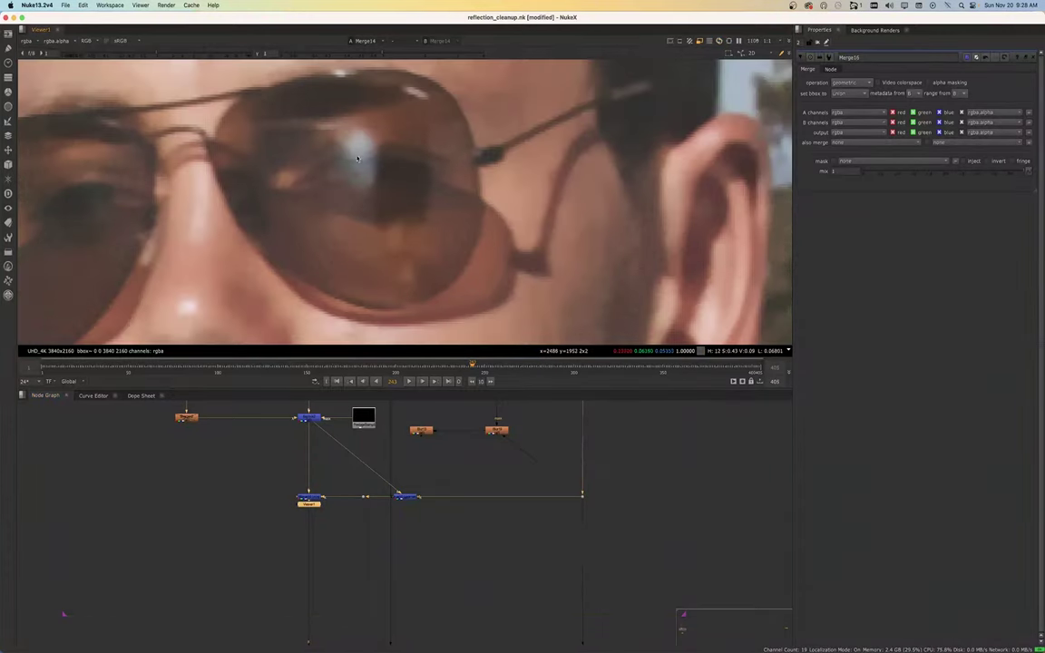
{"action": "scroll", "coordinate": [358, 178], "scroll_direction": "down", "scroll_amount": 6}
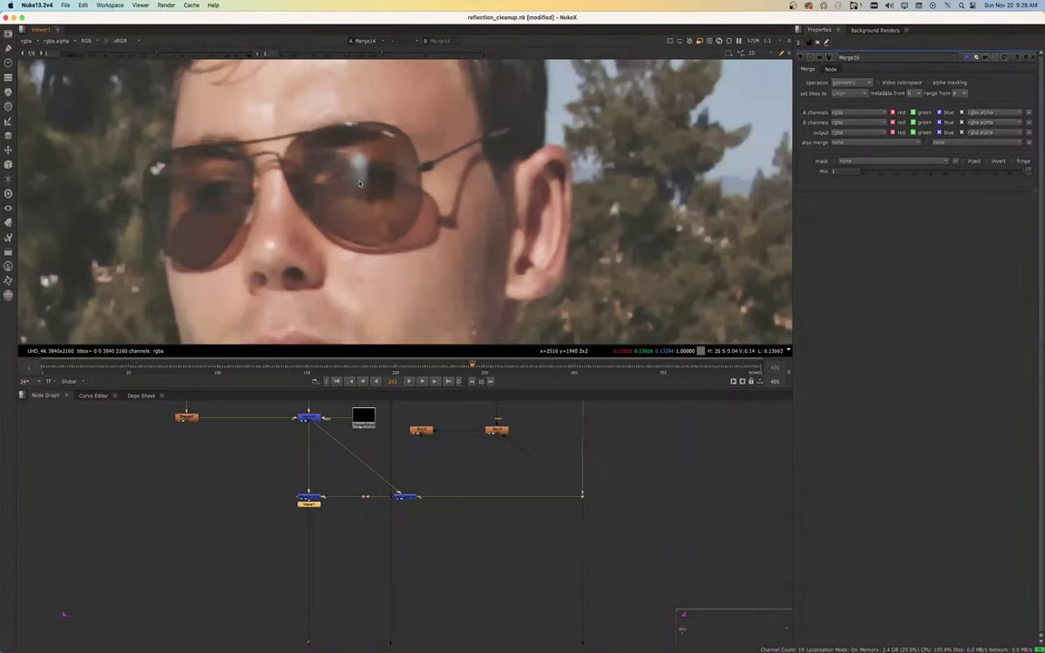
View Merge11's output in the untitled backdrop above "bring back eyes"
{"action": "scroll", "coordinate": [325, 489], "scroll_direction": "down", "scroll_amount": 3}
{"action": "scroll", "coordinate": [318, 497], "scroll_direction": "down", "scroll_amount": 3}
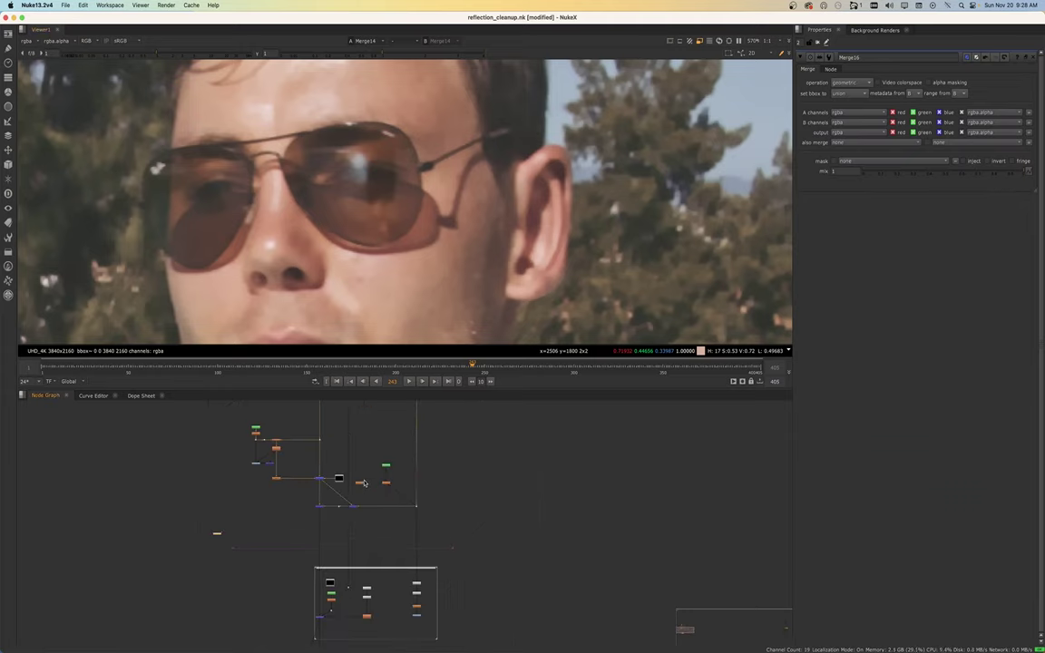
{"action": "middle_click_drag", "start_coordinate": [320, 514], "coordinate": [332, 492]}
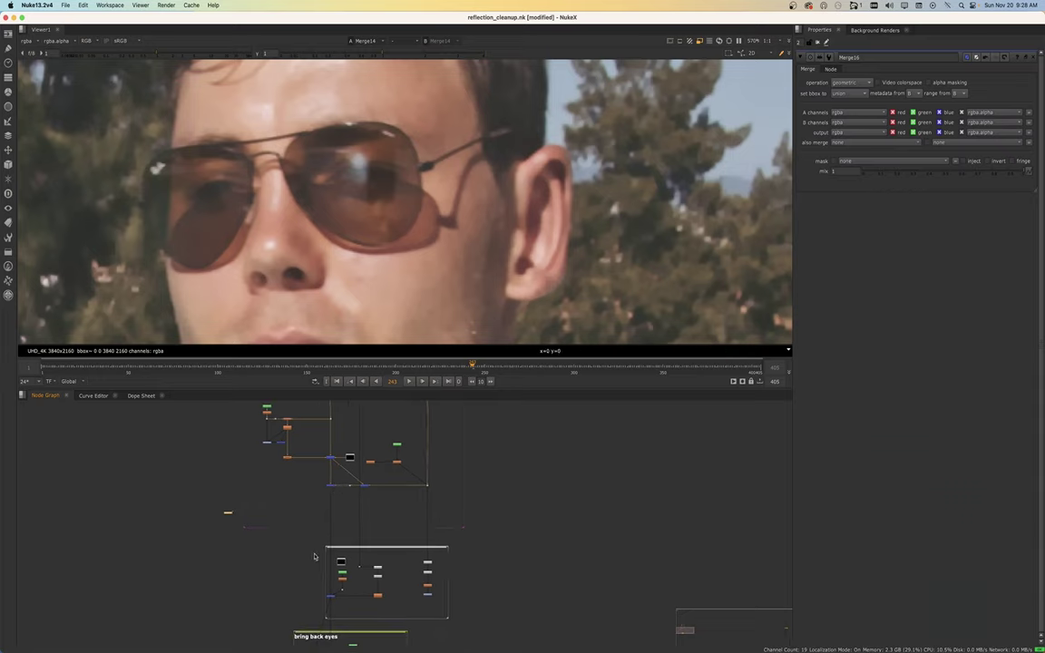
{"action": "middle_click_drag", "start_coordinate": [327, 595], "coordinate": [341, 500]}
{"action": "left_click", "coordinate": [345, 503]}
{"action": "key", "text": "1"}
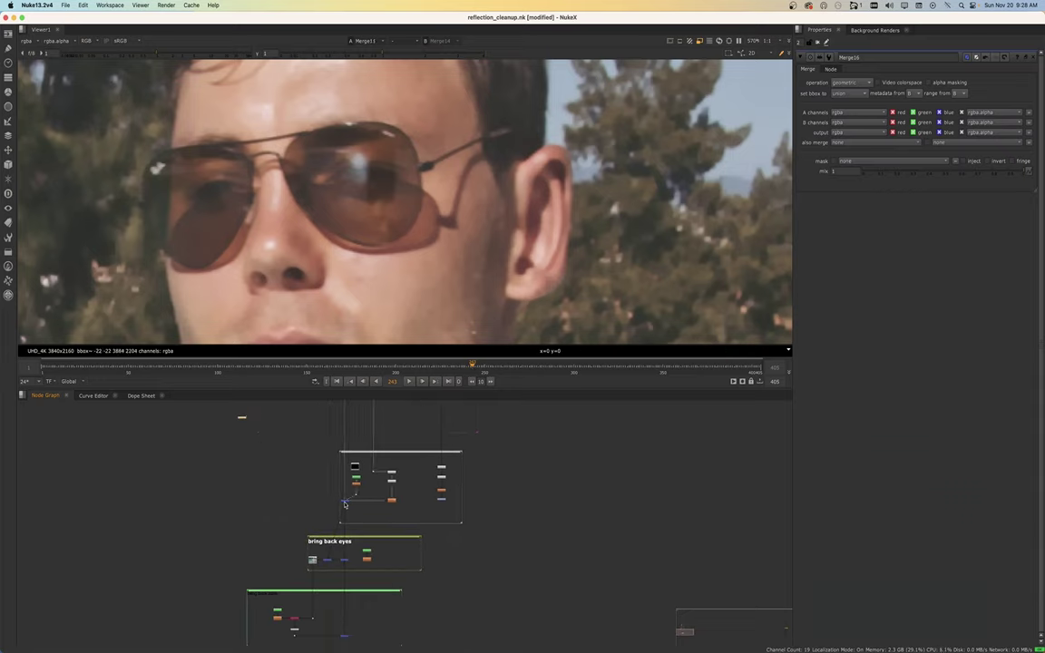
Check the outputs of Dilate6 and Blur4 that feed Merge11, and return to Merge11's result
{"action": "scroll", "coordinate": [385, 491], "scroll_direction": "up", "scroll_amount": 3}
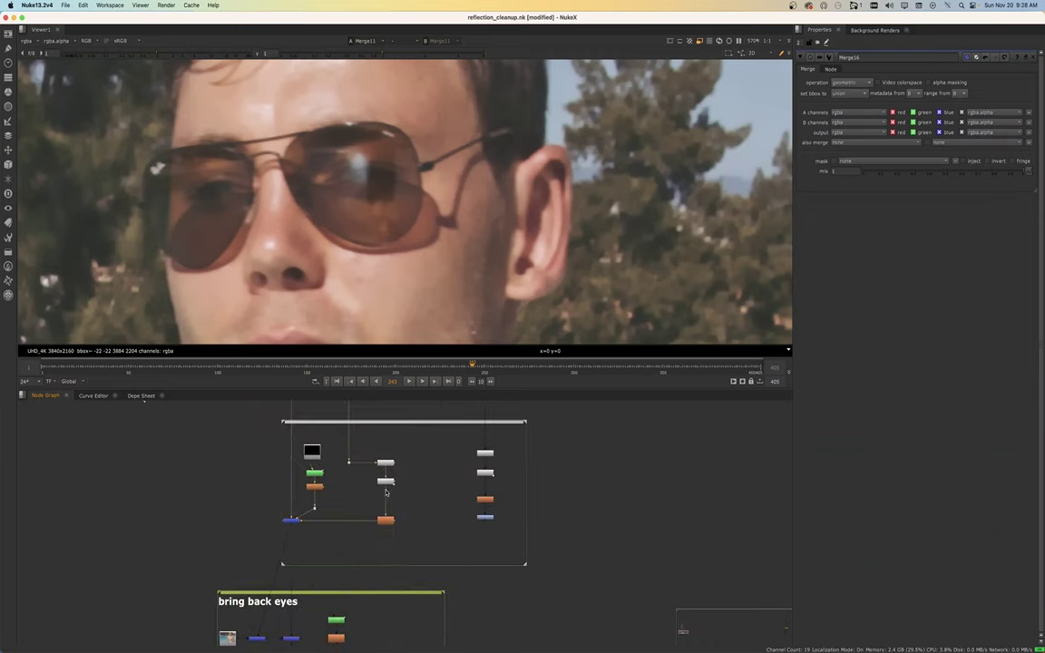
{"action": "scroll", "coordinate": [384, 467], "scroll_direction": "up", "scroll_amount": 3}
{"action": "key", "text": "1"}
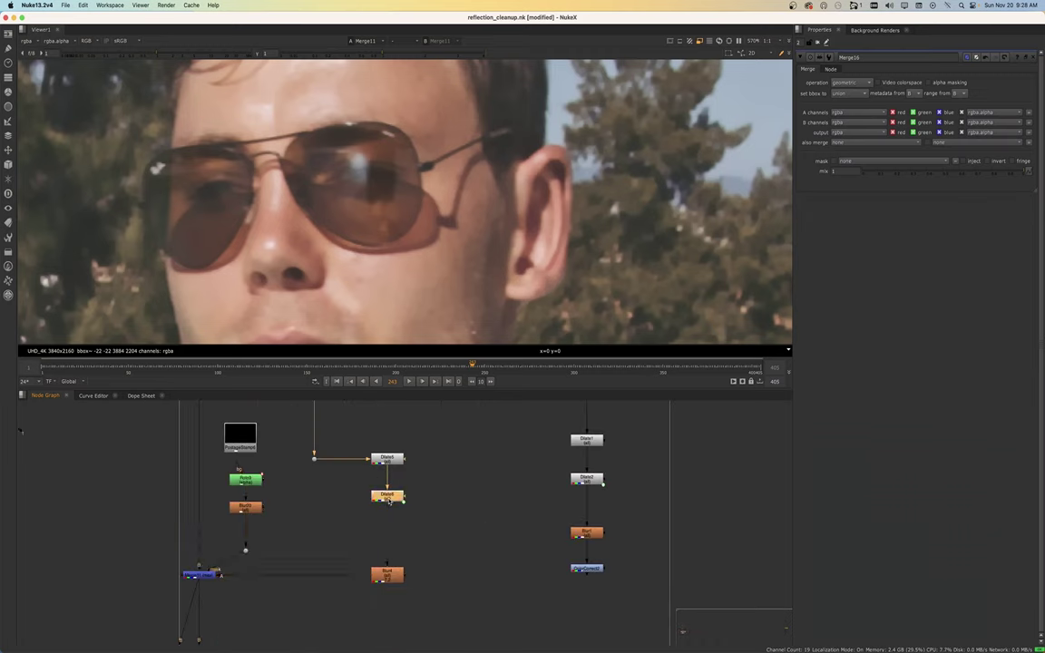
{"action": "key", "text": "1"}
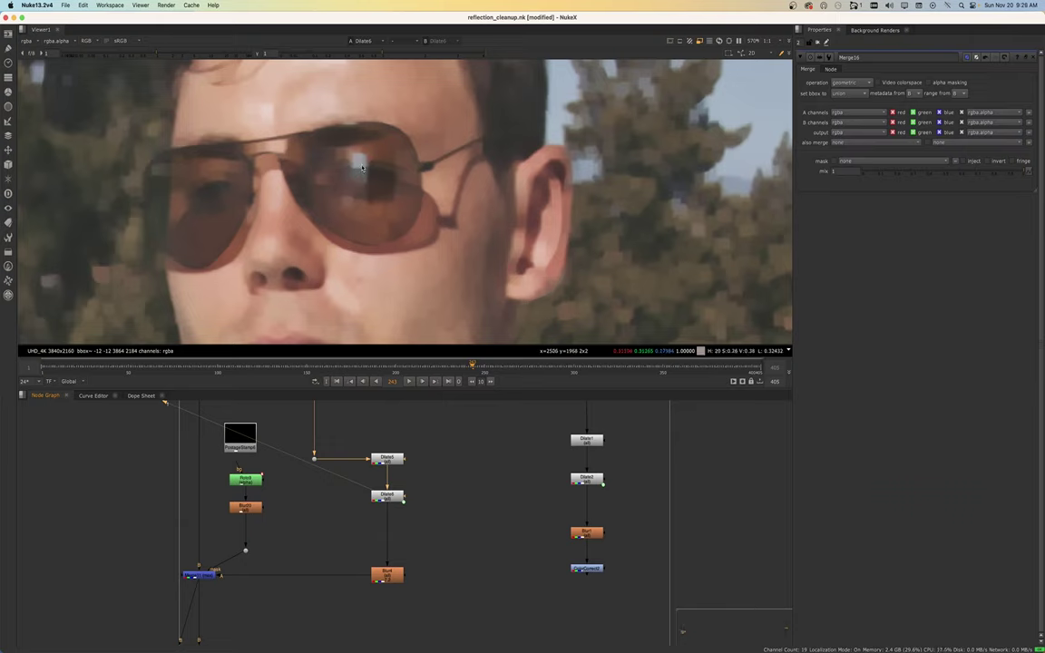
{"action": "left_click", "coordinate": [388, 577]}
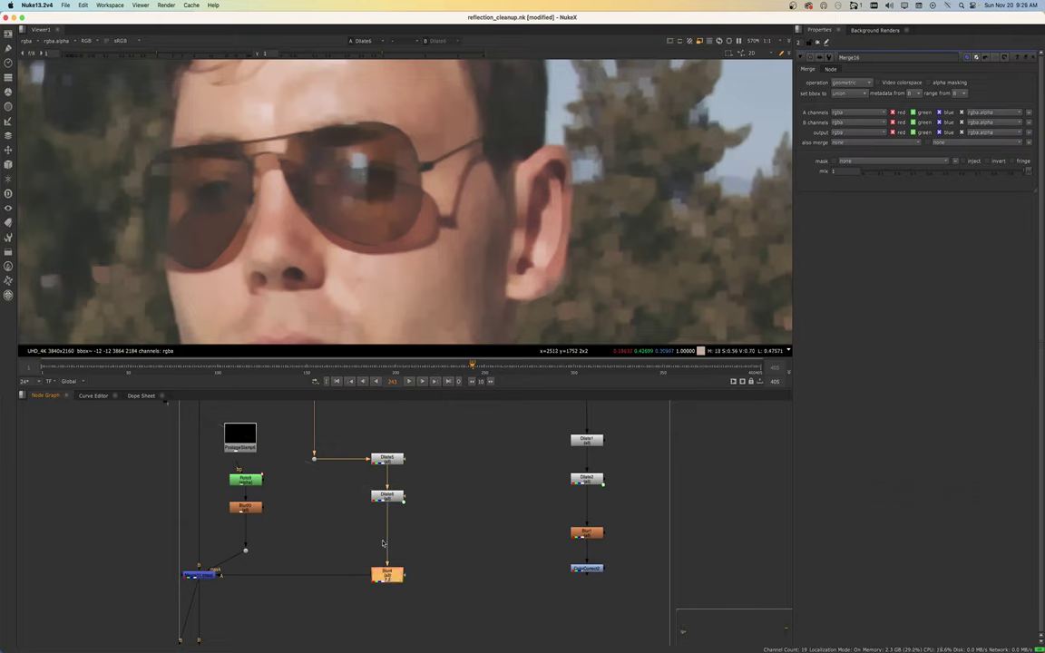
{"action": "key", "text": "1"}
{"action": "left_click", "coordinate": [245, 546]}
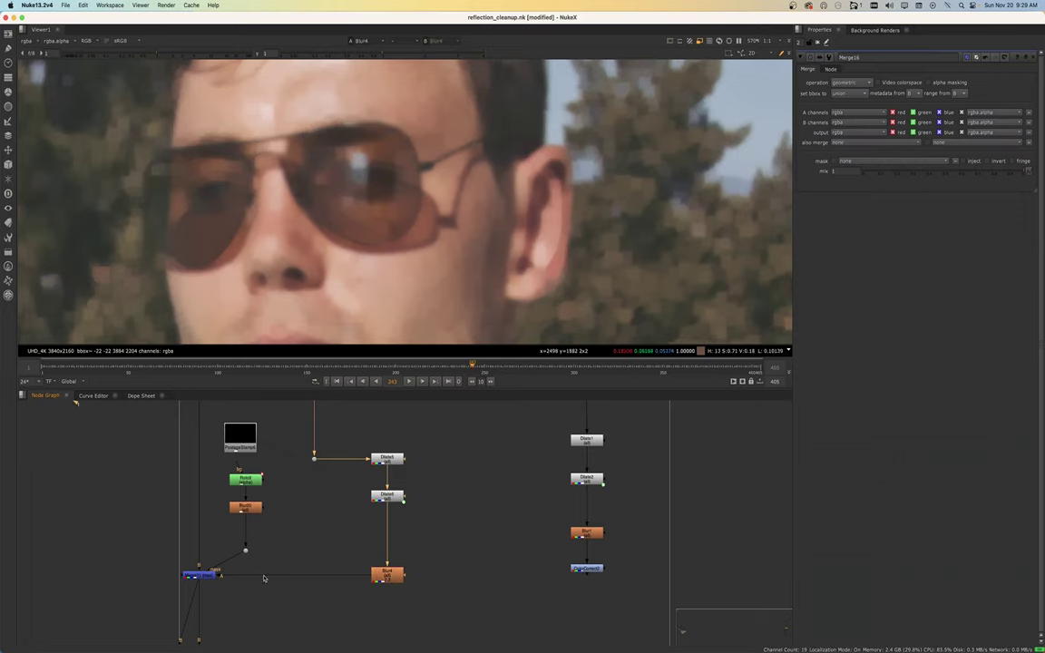
{"action": "key", "text": "1"}
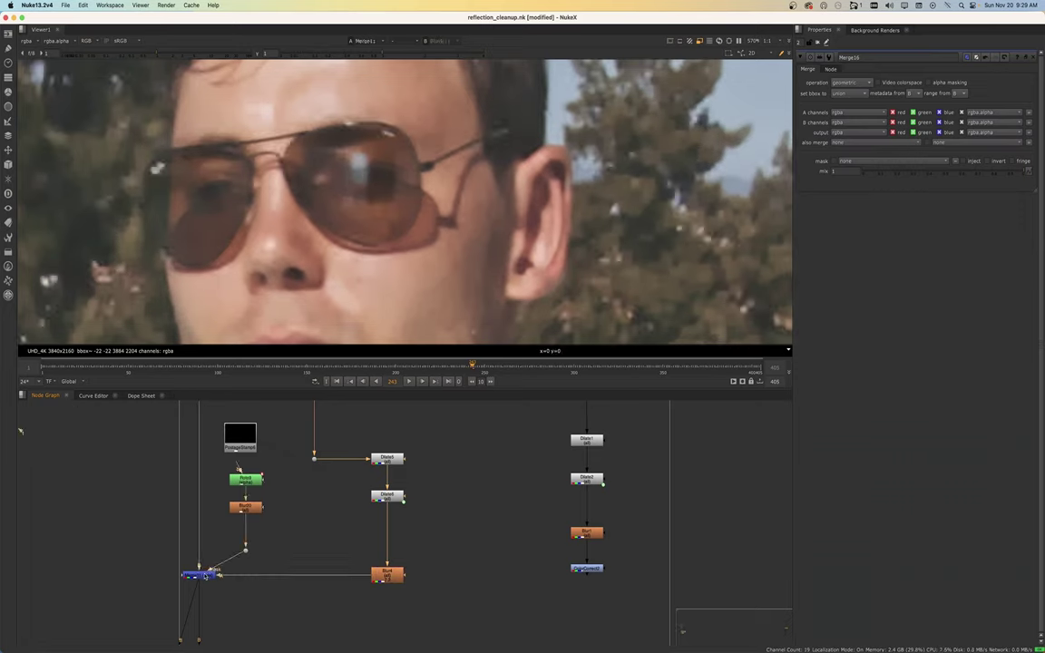
{"action": "left_click", "coordinate": [201, 575]}
View Merge15's output in "bring back eyes" and look over the node tree above it
{"action": "scroll", "coordinate": [205, 579], "scroll_direction": "down", "scroll_amount": 5}
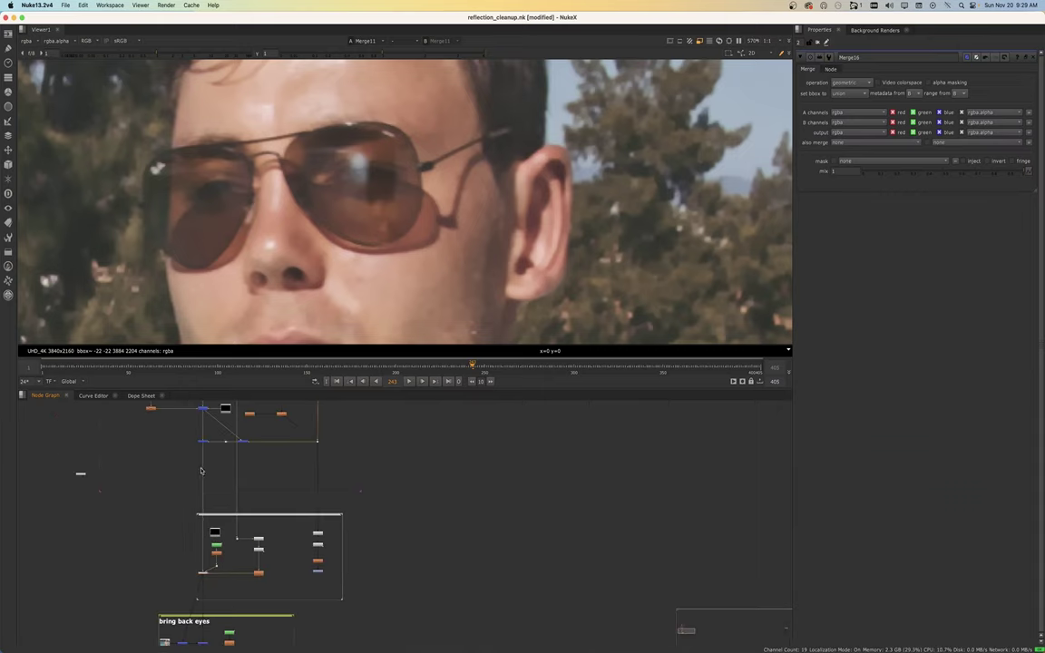
{"action": "middle_click_drag", "start_coordinate": [201, 553], "coordinate": [261, 487]}
{"action": "scroll", "coordinate": [263, 584], "scroll_direction": "up", "scroll_amount": 3}
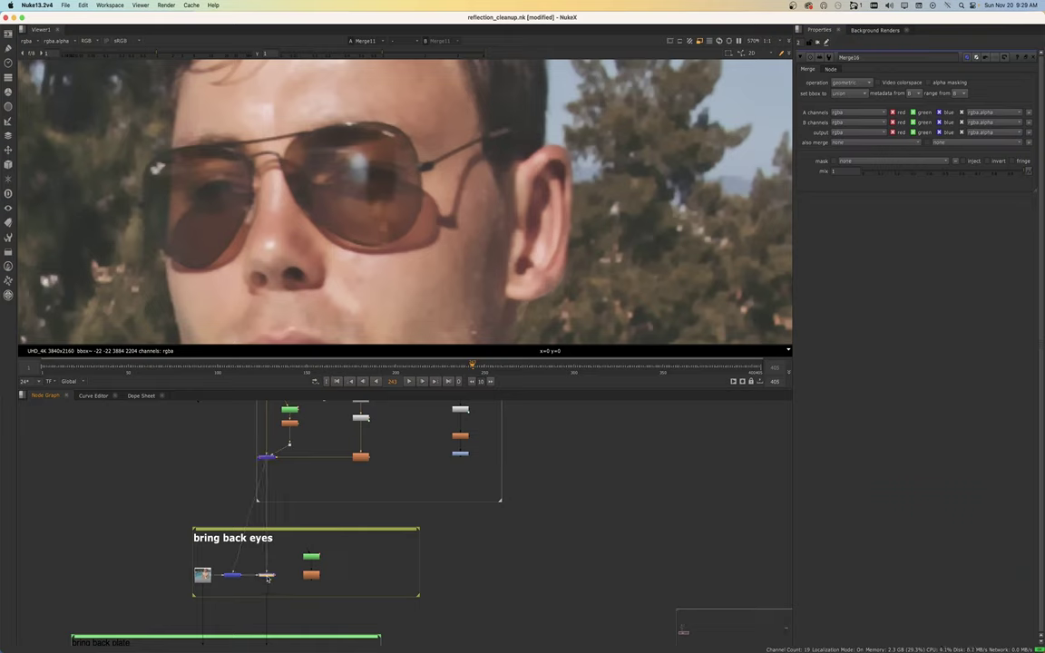
{"action": "scroll", "coordinate": [266, 576], "scroll_direction": "down", "scroll_amount": 5}
{"action": "scroll", "coordinate": [265, 495], "scroll_direction": "down", "scroll_amount": 3}
{"action": "middle_click_drag", "start_coordinate": [269, 442], "coordinate": [267, 464]}
{"action": "scroll", "coordinate": [266, 453], "scroll_direction": "up", "scroll_amount": 5}
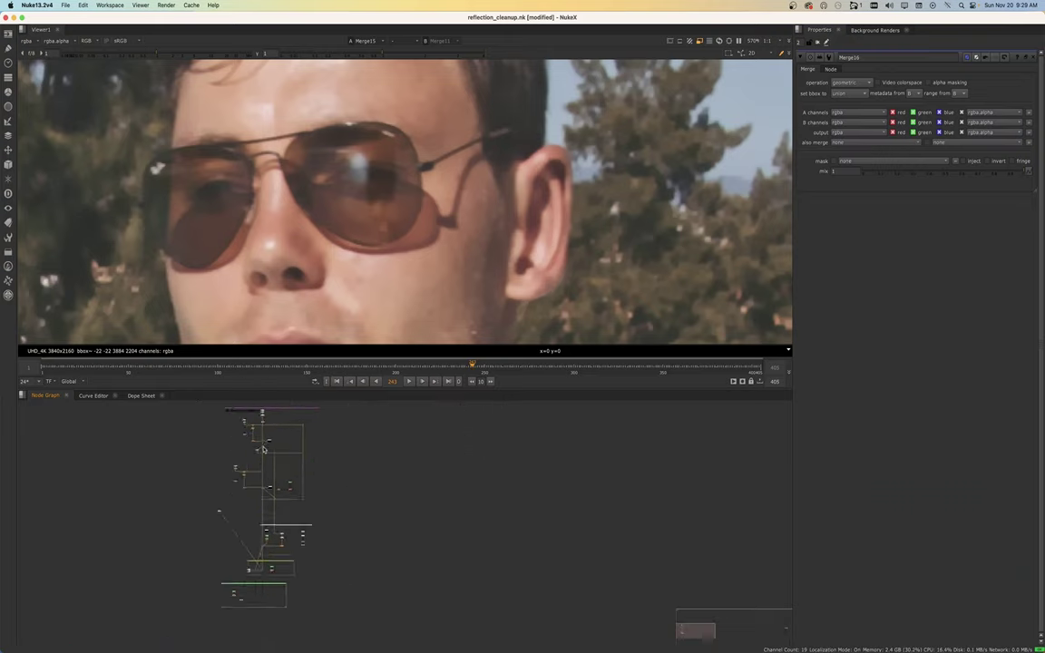
Open the properties of Roto7 at the top of "Reflection cleanup", with enough room for both node graph and viewer image
{"action": "scroll", "coordinate": [263, 427], "scroll_direction": "up", "scroll_amount": 3}
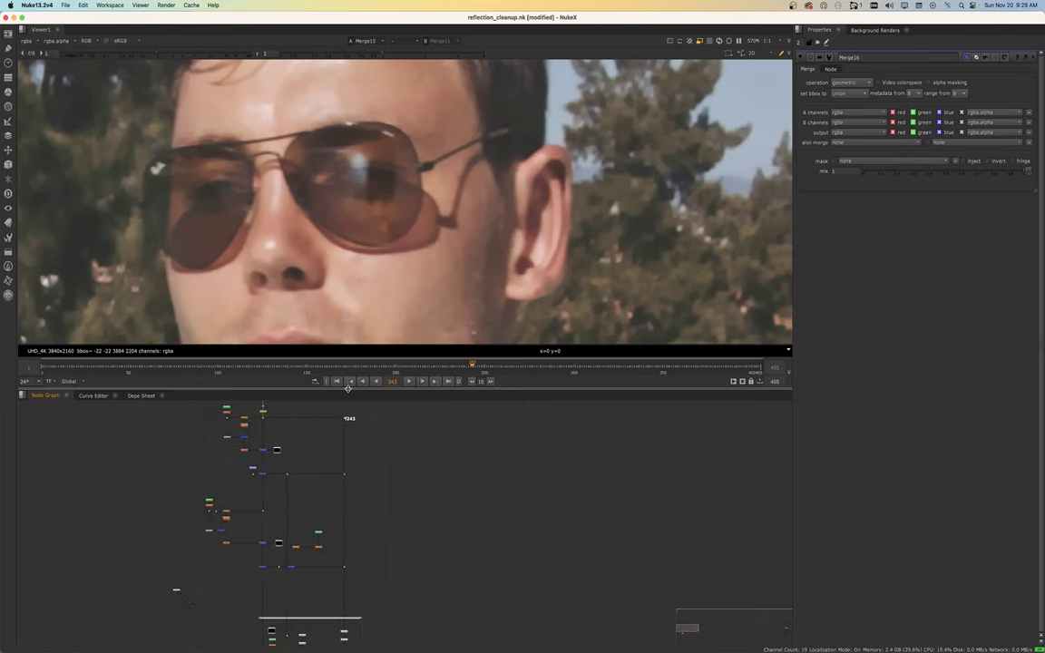
{"action": "left_click_drag", "start_coordinate": [348, 389], "coordinate": [357, 202]}
{"action": "scroll", "coordinate": [267, 334], "scroll_direction": "up", "scroll_amount": 4}
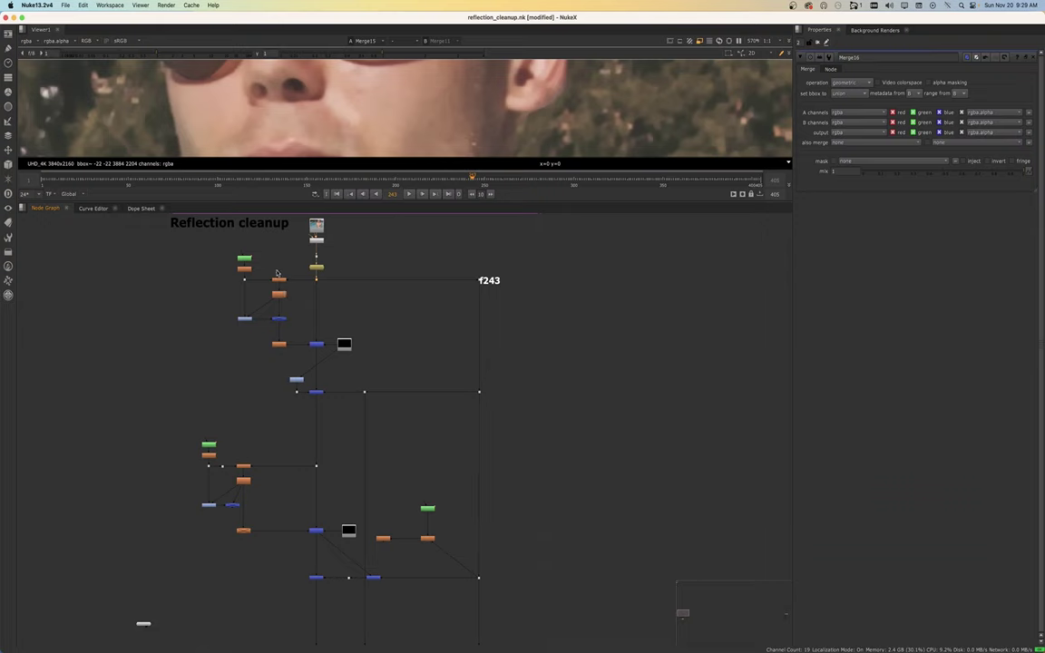
{"action": "middle_click_drag", "start_coordinate": [363, 94], "coordinate": [375, 162]}
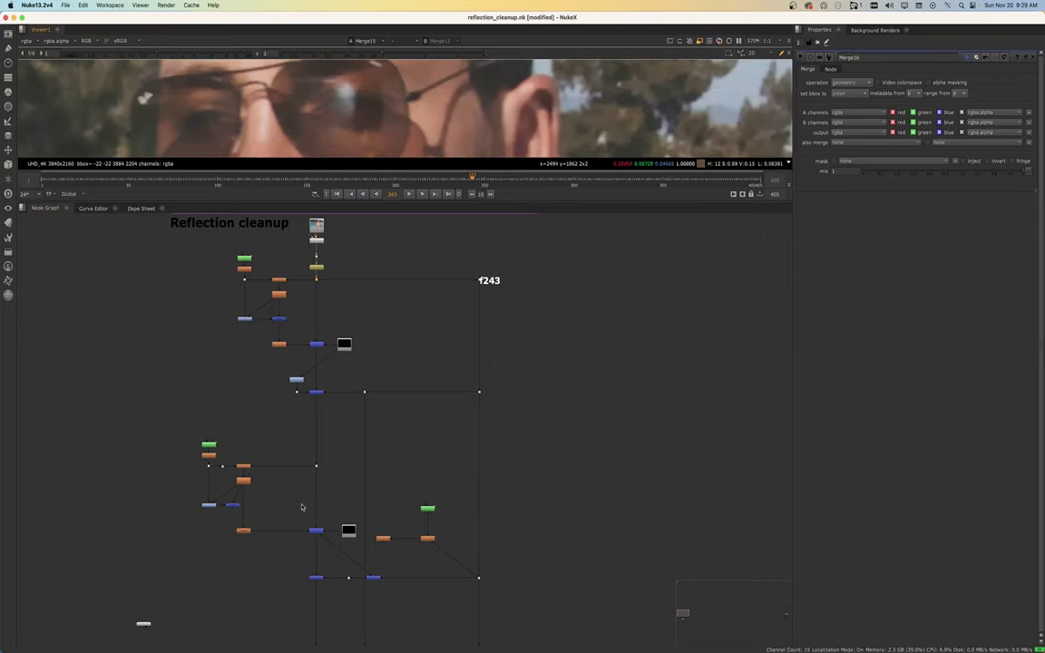
{"action": "double_click", "coordinate": [245, 260]}
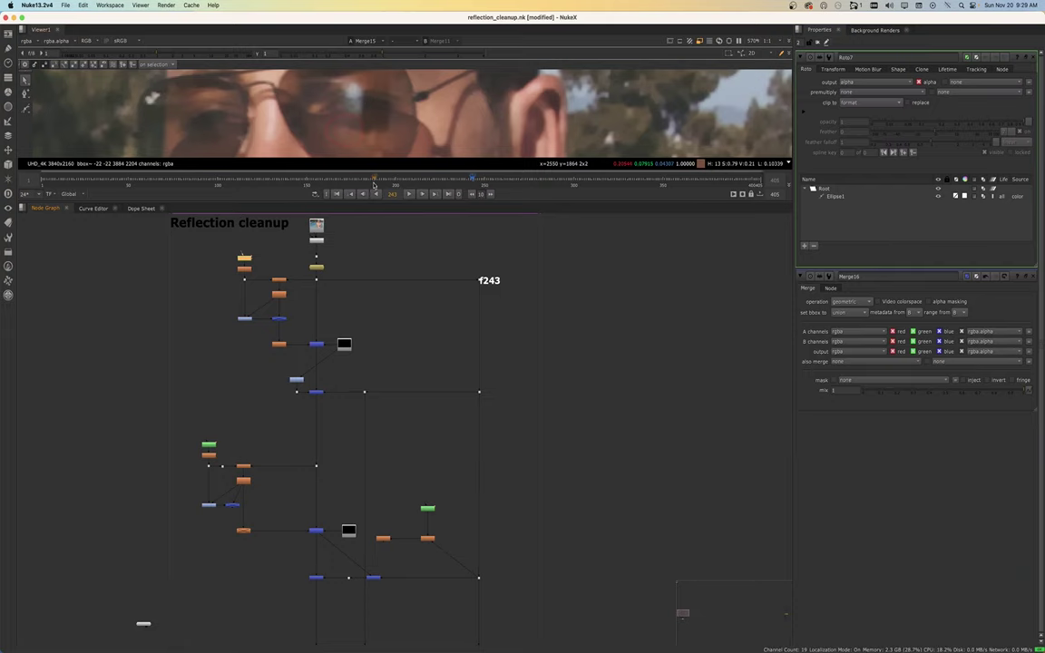
{"action": "left_click_drag", "start_coordinate": [372, 204], "coordinate": [372, 267]}
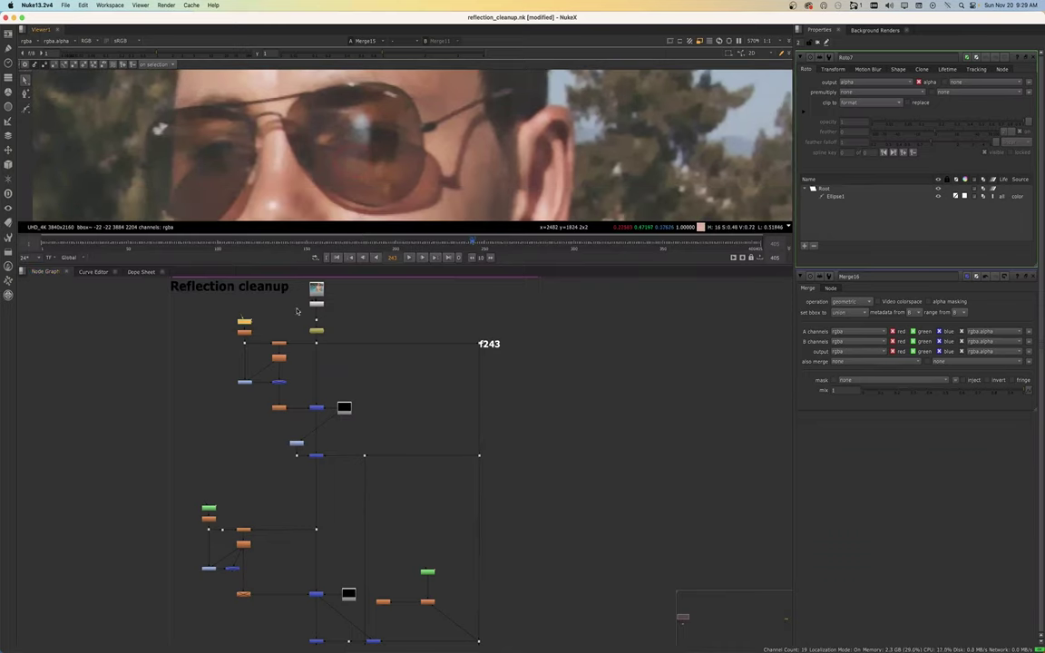
Look over the node tree from "Reflection cleanup" down to "bring back eyes" and back up to the first cleanup branch
{"action": "scroll", "coordinate": [286, 371], "scroll_direction": "up", "scroll_amount": 2}
{"action": "scroll", "coordinate": [286, 371], "scroll_direction": "up", "scroll_amount": 1}
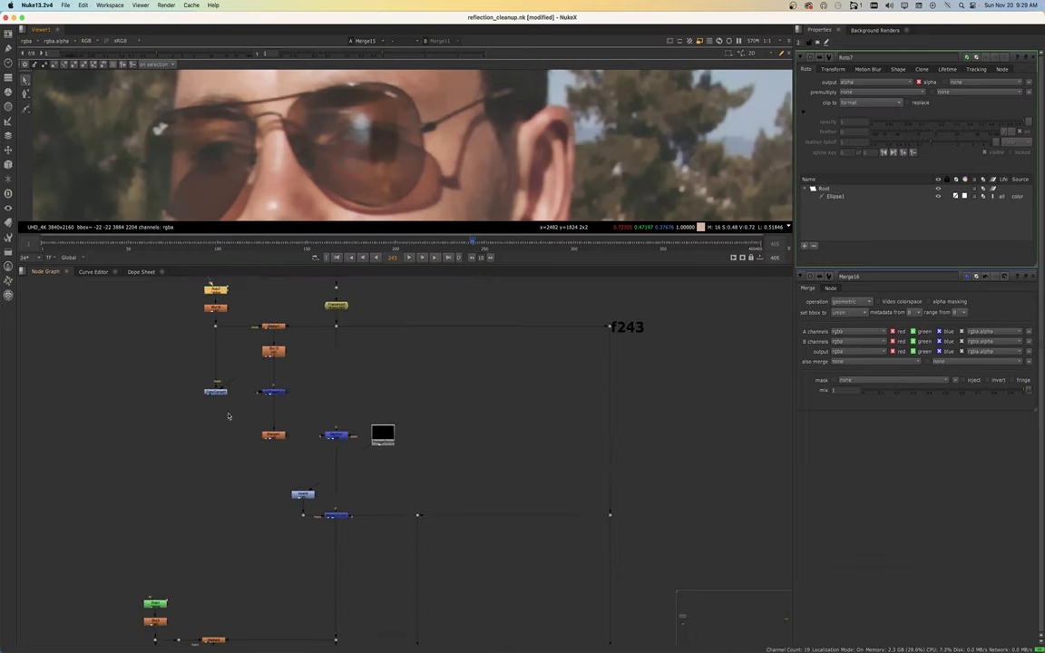
{"action": "scroll", "coordinate": [268, 451], "scroll_direction": "down", "scroll_amount": 4}
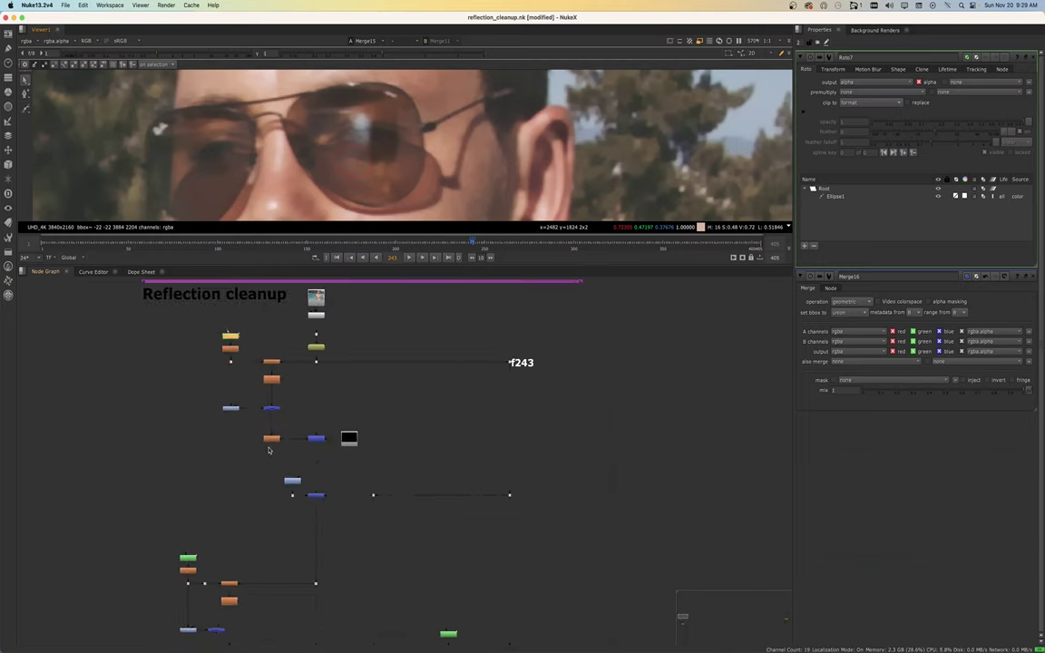
{"action": "scroll", "coordinate": [305, 554], "scroll_direction": "up", "scroll_amount": 3}
{"action": "scroll", "coordinate": [306, 554], "scroll_direction": "down", "scroll_amount": 10}
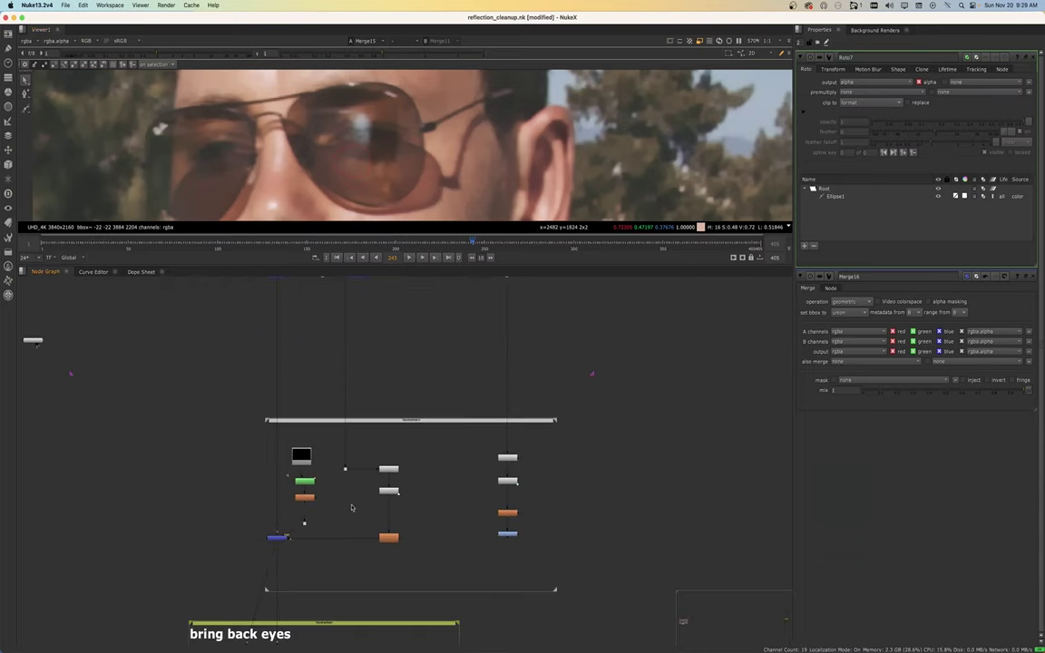
{"action": "scroll", "coordinate": [303, 489], "scroll_direction": "down", "scroll_amount": 3}
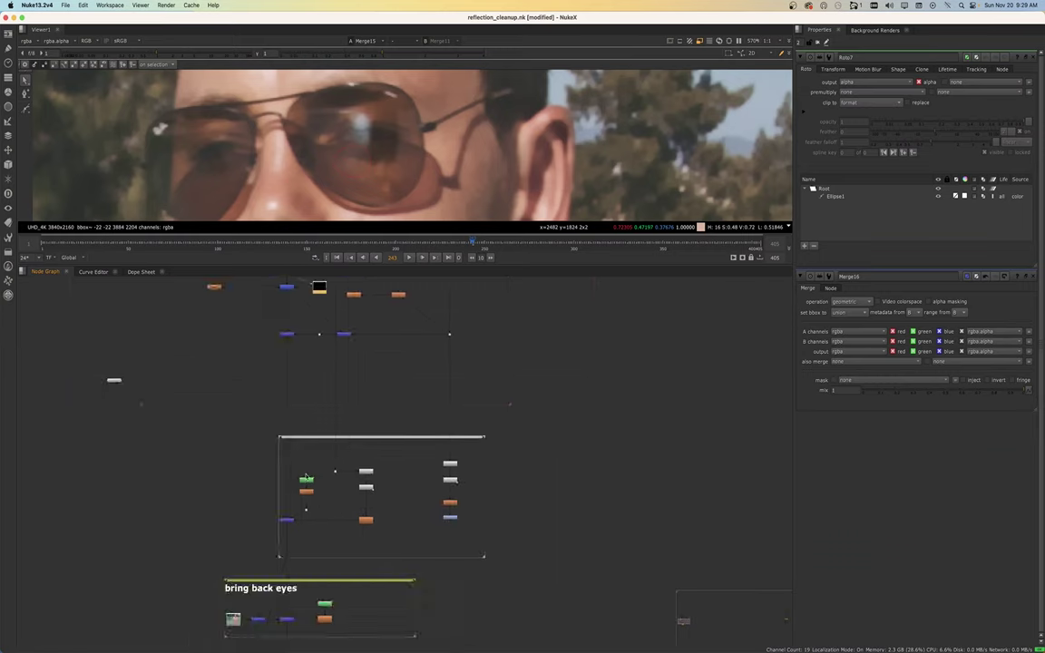
{"action": "scroll", "coordinate": [302, 519], "scroll_direction": "up", "scroll_amount": 5}
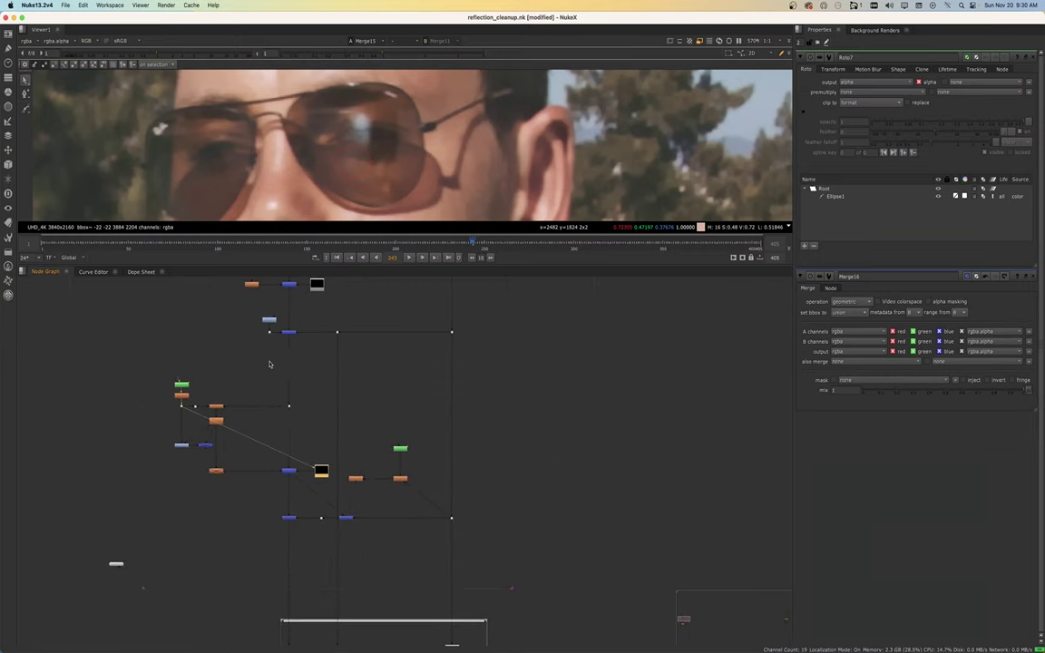
{"action": "scroll", "coordinate": [254, 322], "scroll_direction": "up", "scroll_amount": 2}
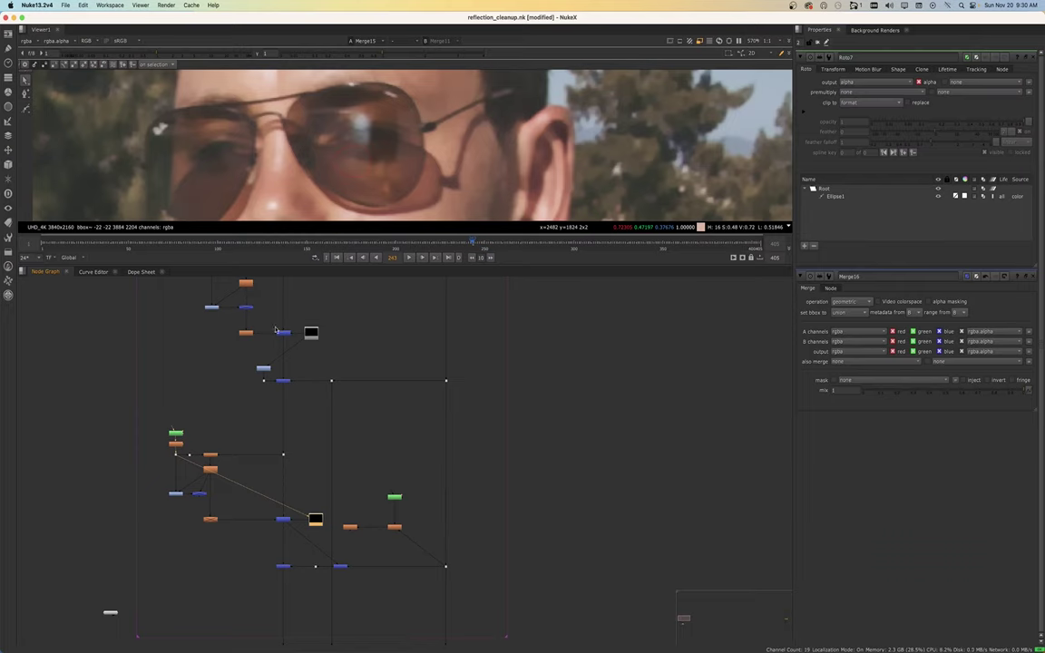
{"action": "scroll", "coordinate": [272, 336], "scroll_direction": "up", "scroll_amount": 2}
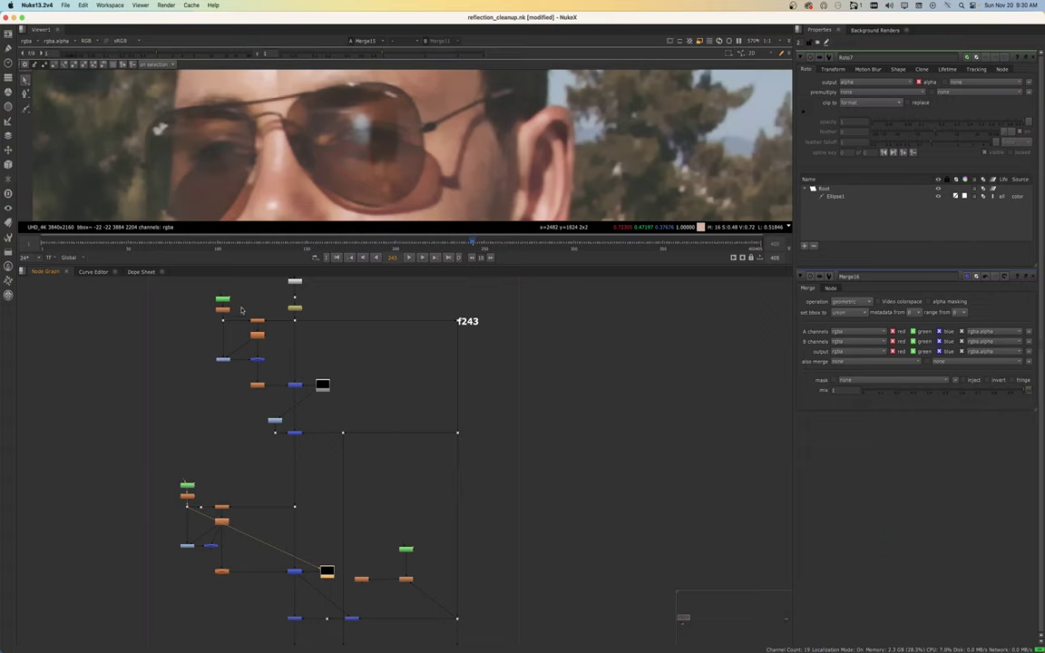
{"action": "scroll", "coordinate": [250, 322], "scroll_direction": "up", "scroll_amount": 2}
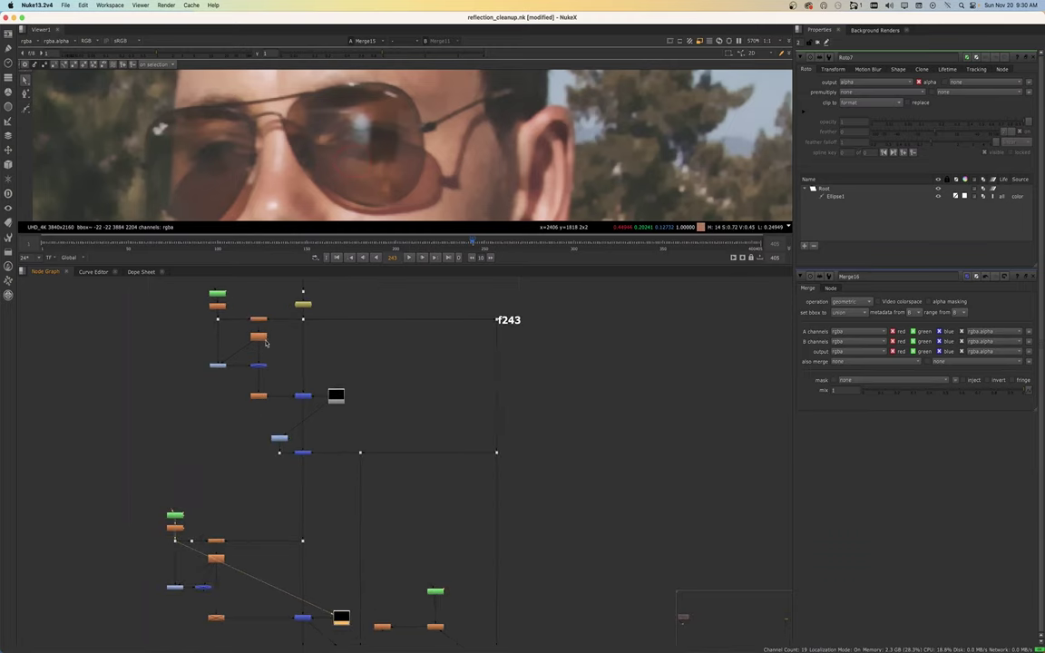
{"action": "scroll", "coordinate": [263, 340], "scroll_direction": "up", "scroll_amount": 2}
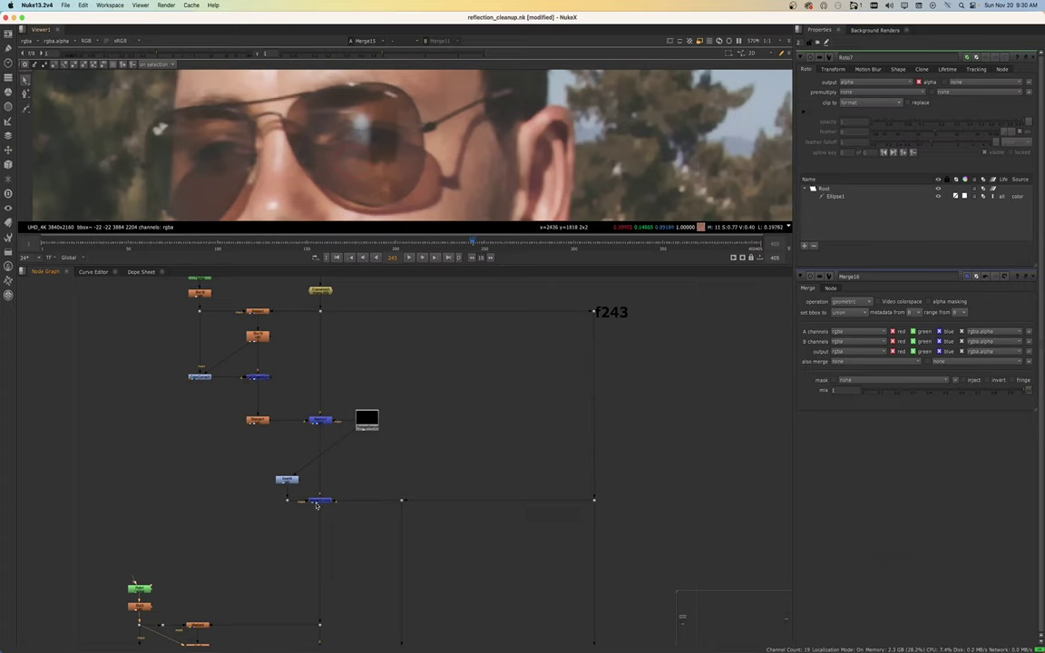
{"action": "scroll", "coordinate": [214, 316], "scroll_direction": "up", "scroll_amount": 3}
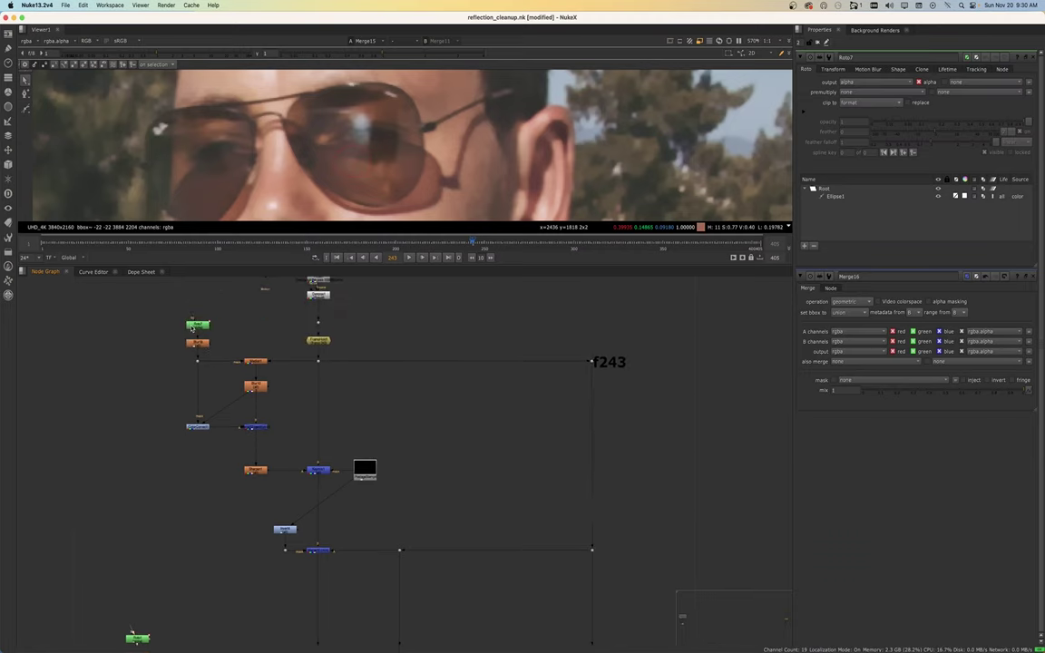
Move Roto7 and the second branch's roto node slightly higher above their blur nodes, and close all open node properties
{"action": "mouse_move", "coordinate": [192, 328]}
{"action": "left_mouse_down"}
{"action": "mouse_move", "coordinate": [190, 308]}
{"action": "mouse_move", "coordinate": [195, 317]}
{"action": "left_mouse_up"}
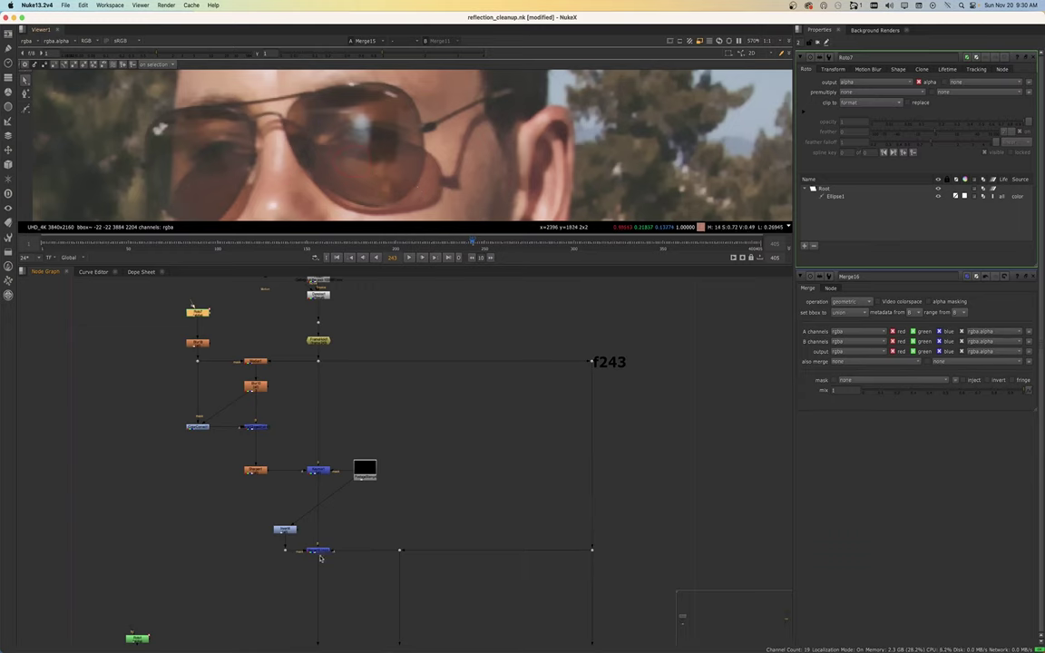
{"action": "scroll", "coordinate": [321, 557], "scroll_direction": "down", "scroll_amount": 2}
{"action": "middle_click_drag", "start_coordinate": [321, 557], "coordinate": [316, 416]}
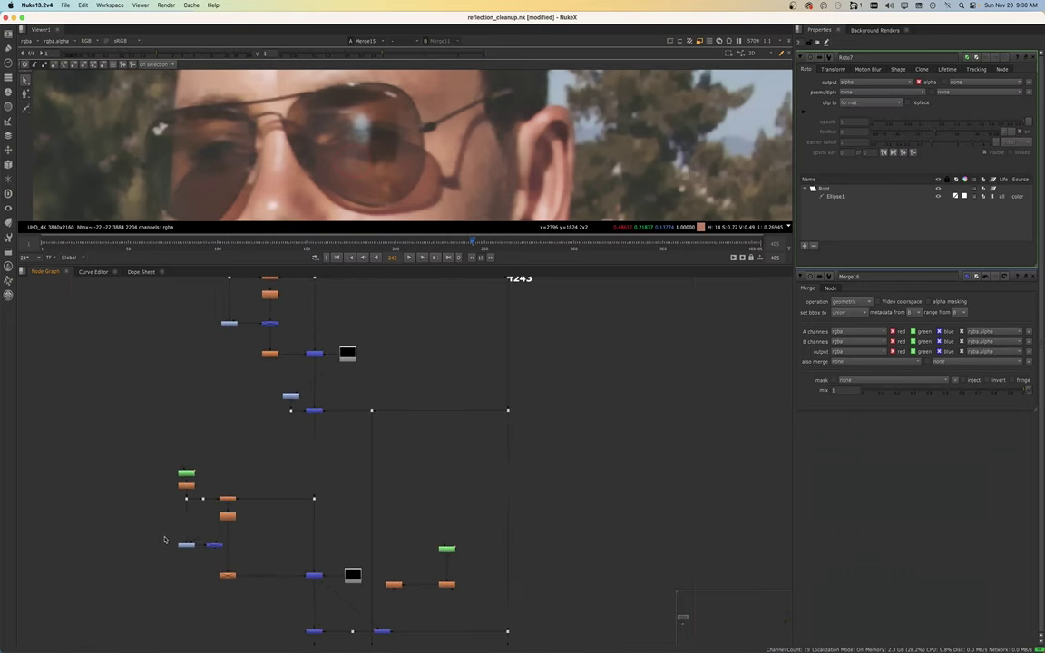
{"action": "left_click_drag", "start_coordinate": [168, 538], "coordinate": [230, 564]}
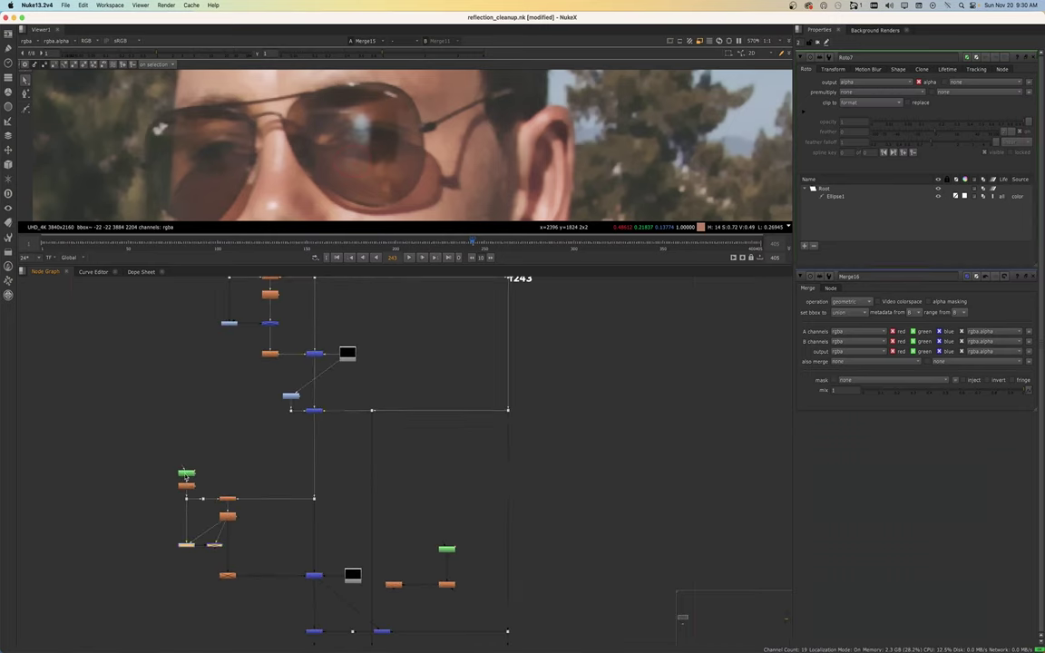
{"action": "left_click_drag", "start_coordinate": [186, 475], "coordinate": [185, 467]}
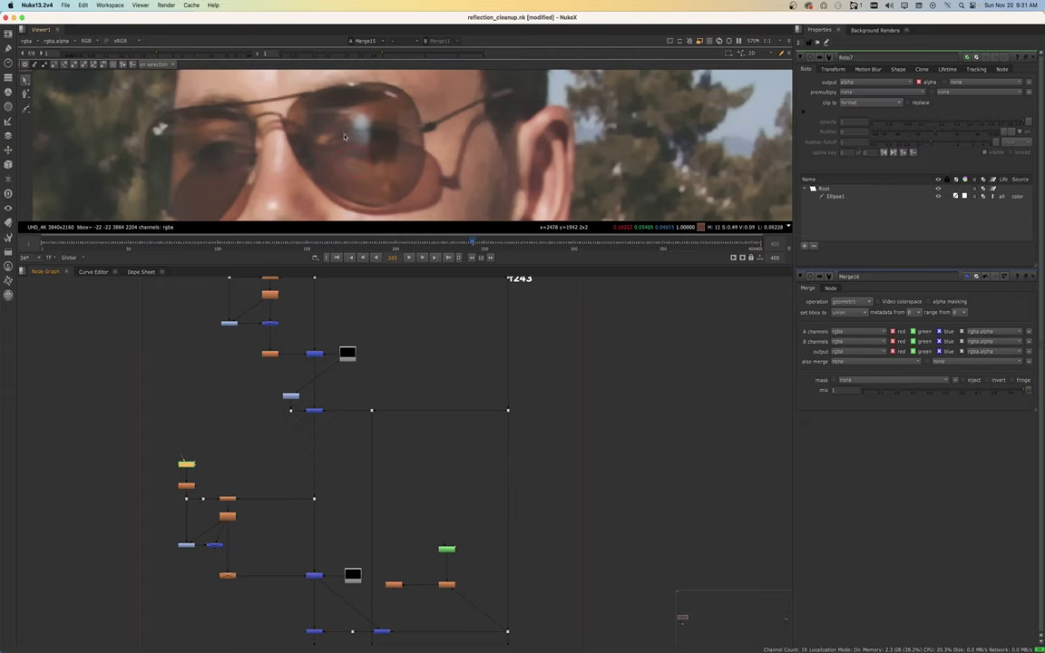
{"action": "left_click", "coordinate": [818, 44]}
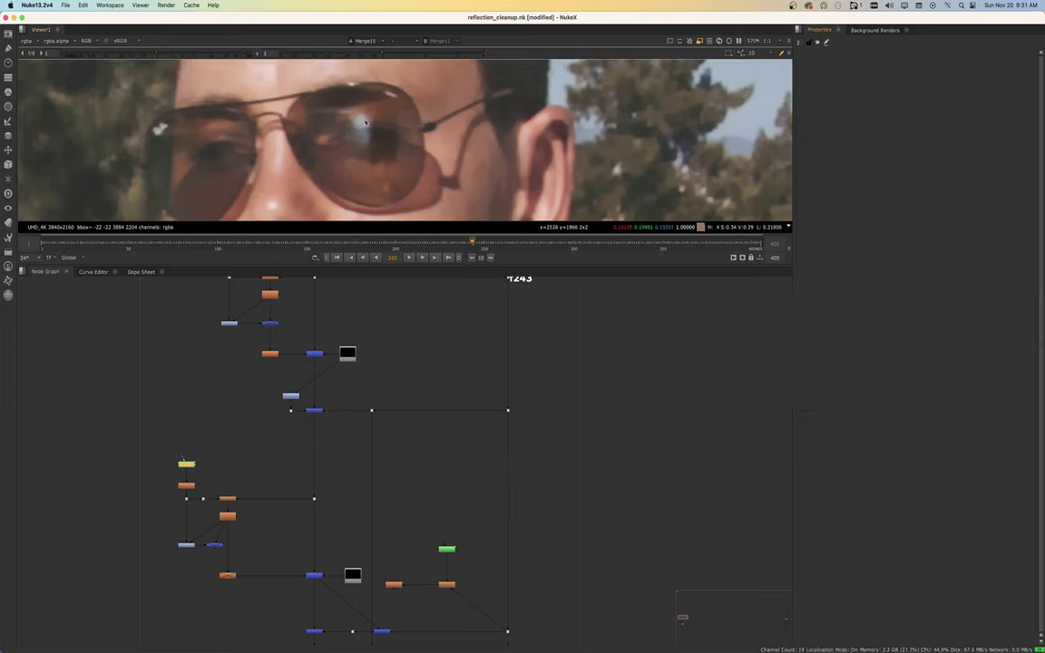
Trace the first cleanup branch from FrameHold1 through the merge below Blur10 and Sharpen1 to Keymix1
{"action": "scroll", "coordinate": [290, 506], "scroll_direction": "down", "scroll_amount": 2}
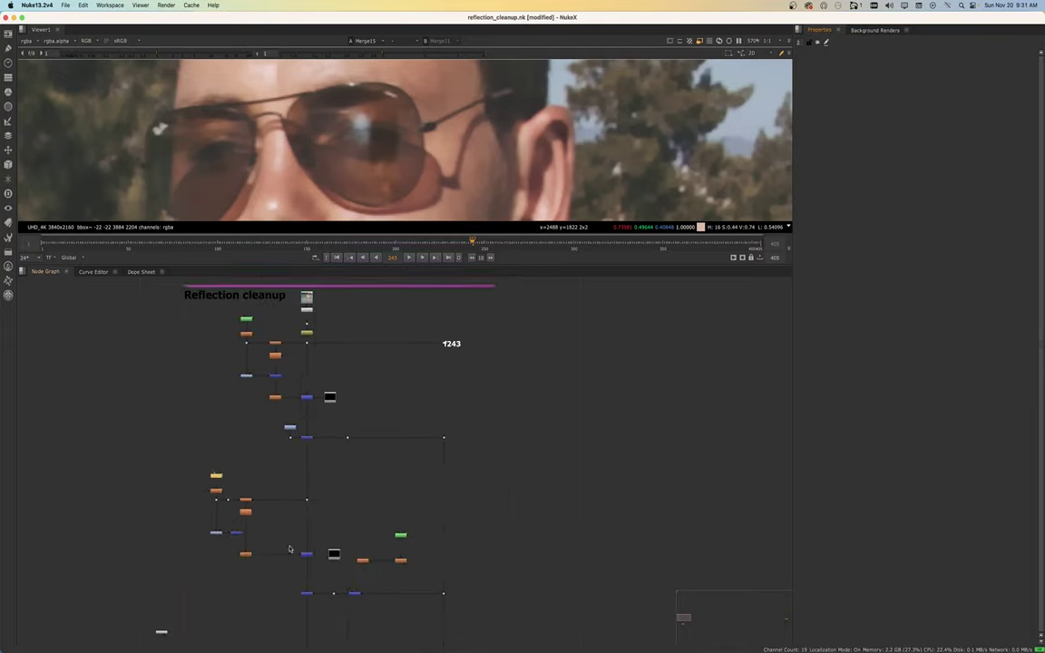
{"action": "middle_click_drag", "start_coordinate": [288, 548], "coordinate": [290, 482]}
{"action": "scroll", "coordinate": [309, 418], "scroll_direction": "down", "scroll_amount": 2}
{"action": "middle_click_drag", "start_coordinate": [292, 410], "coordinate": [298, 436]}
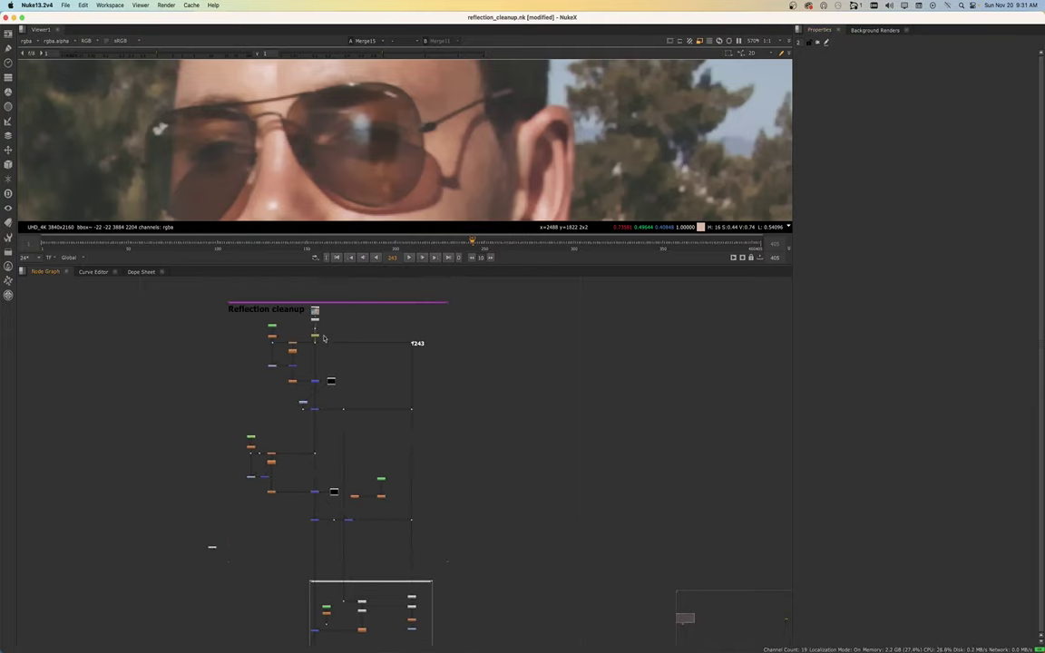
{"action": "scroll", "coordinate": [324, 338], "scroll_direction": "up", "scroll_amount": 5}
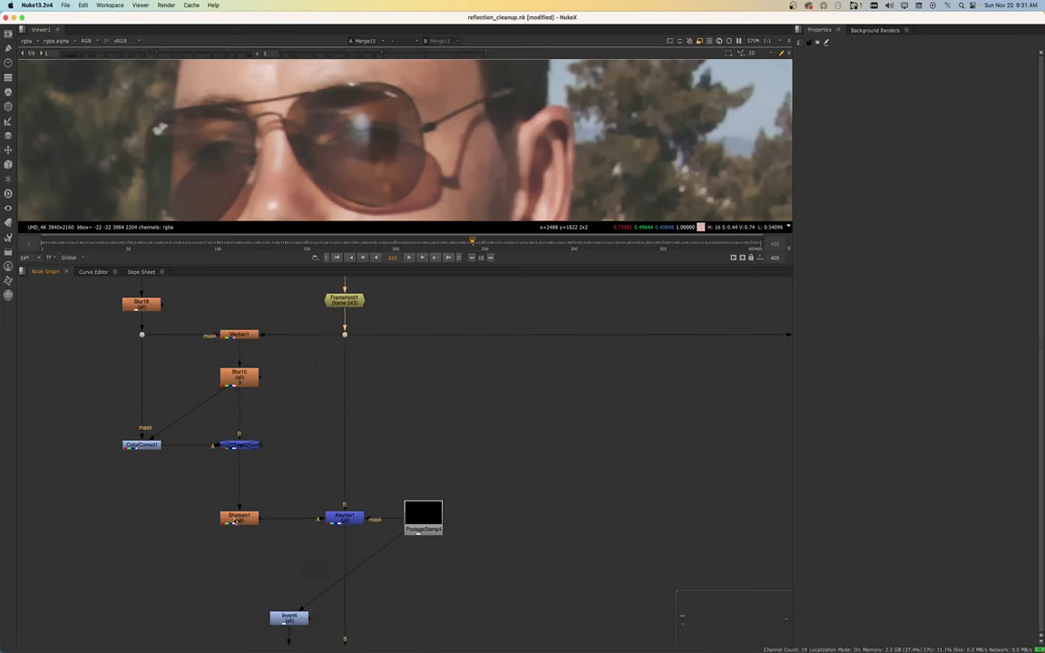
{"action": "left_click", "coordinate": [236, 448]}
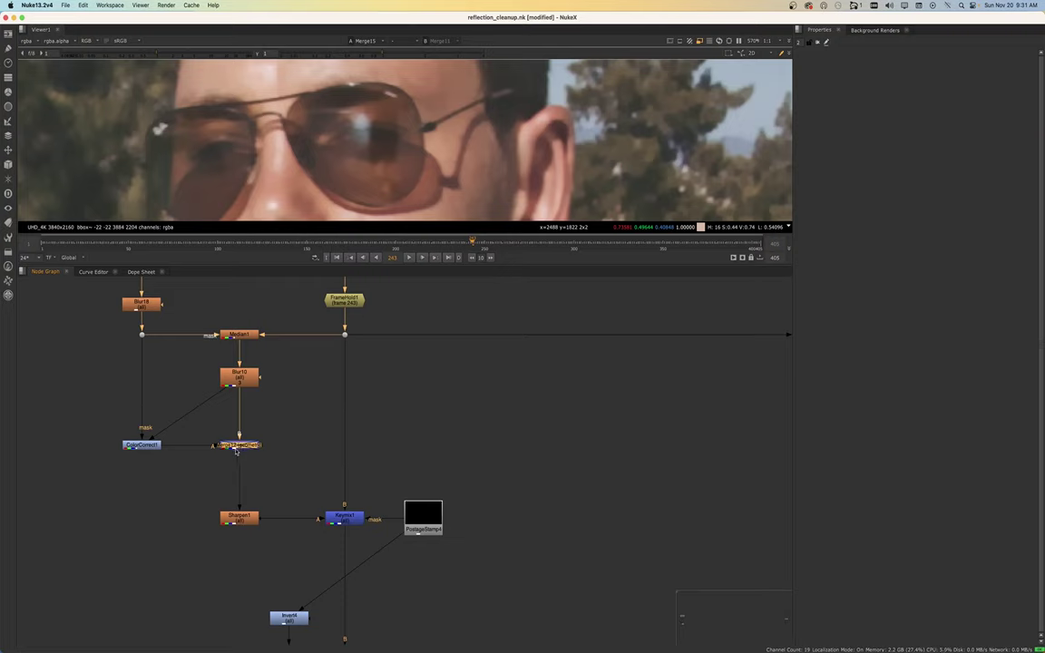
{"action": "left_click", "coordinate": [346, 522]}
{"action": "scroll", "coordinate": [346, 534], "scroll_direction": "down", "scroll_amount": 5}
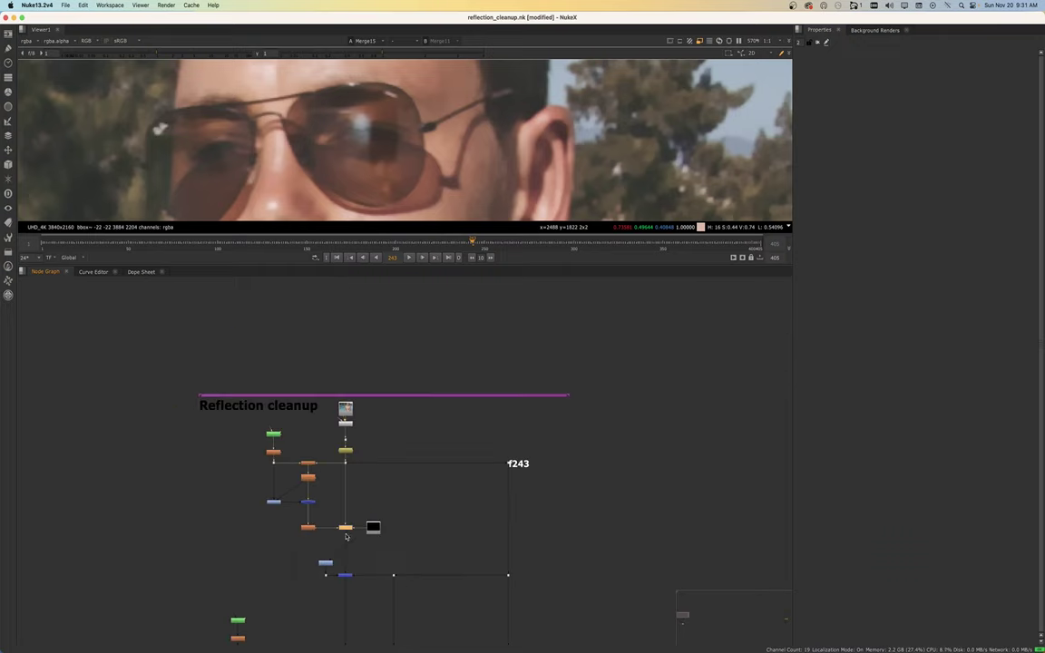
{"action": "middle_click_drag", "start_coordinate": [347, 536], "coordinate": [323, 470]}
Trace the inputs of Merge10 below Keymix1 back to the f243 branch, and view Merge10's output
{"action": "scroll", "coordinate": [322, 474], "scroll_direction": "up", "scroll_amount": 5}
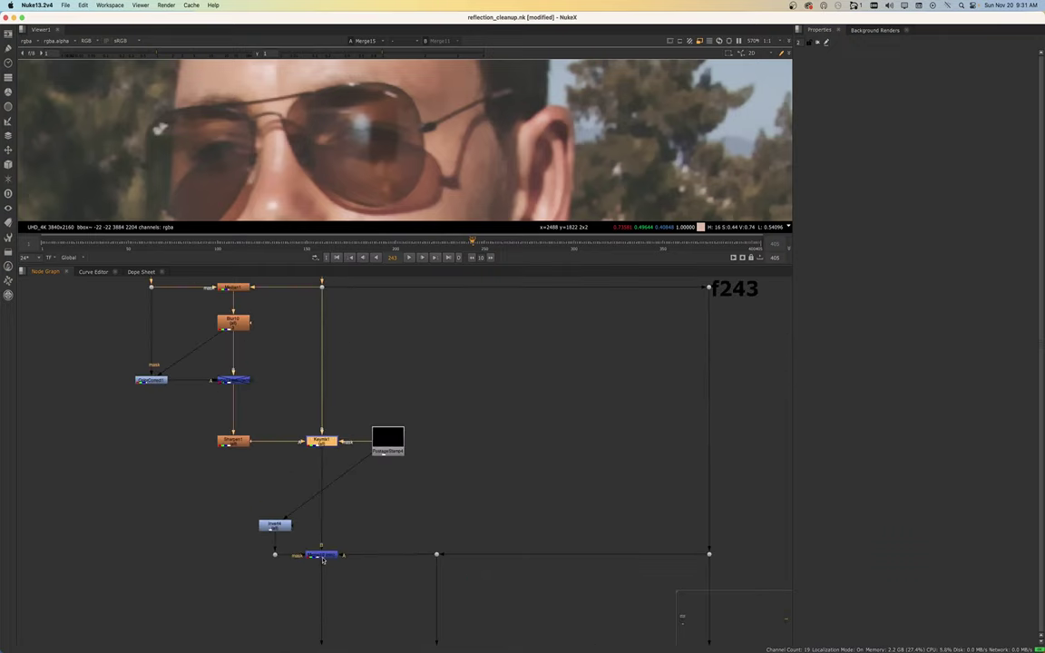
{"action": "left_click", "coordinate": [322, 556]}
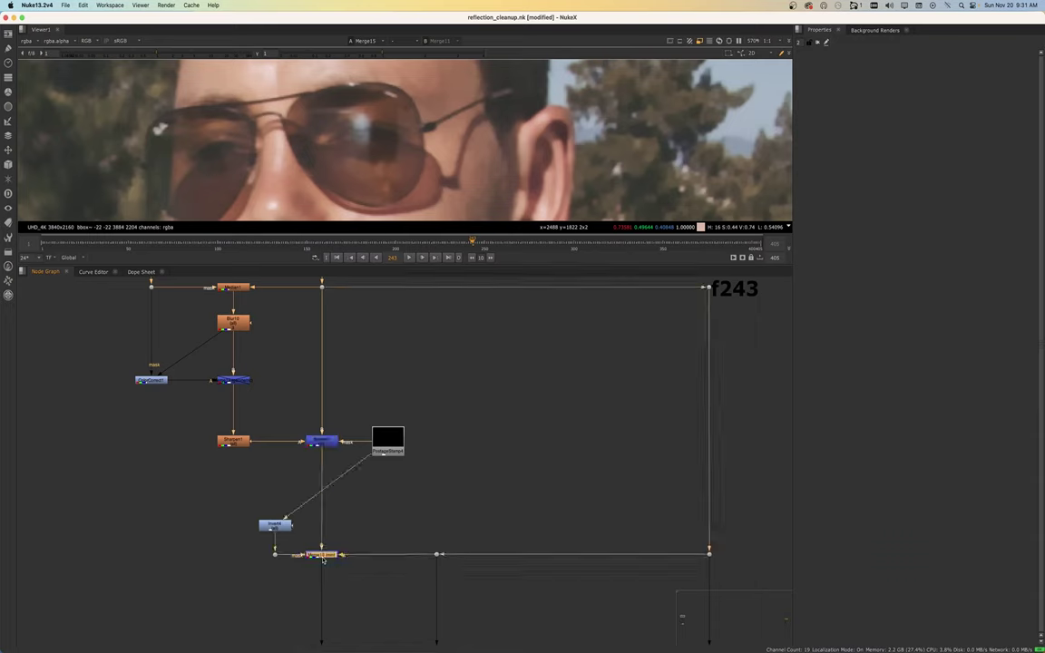
{"action": "left_click", "coordinate": [695, 544]}
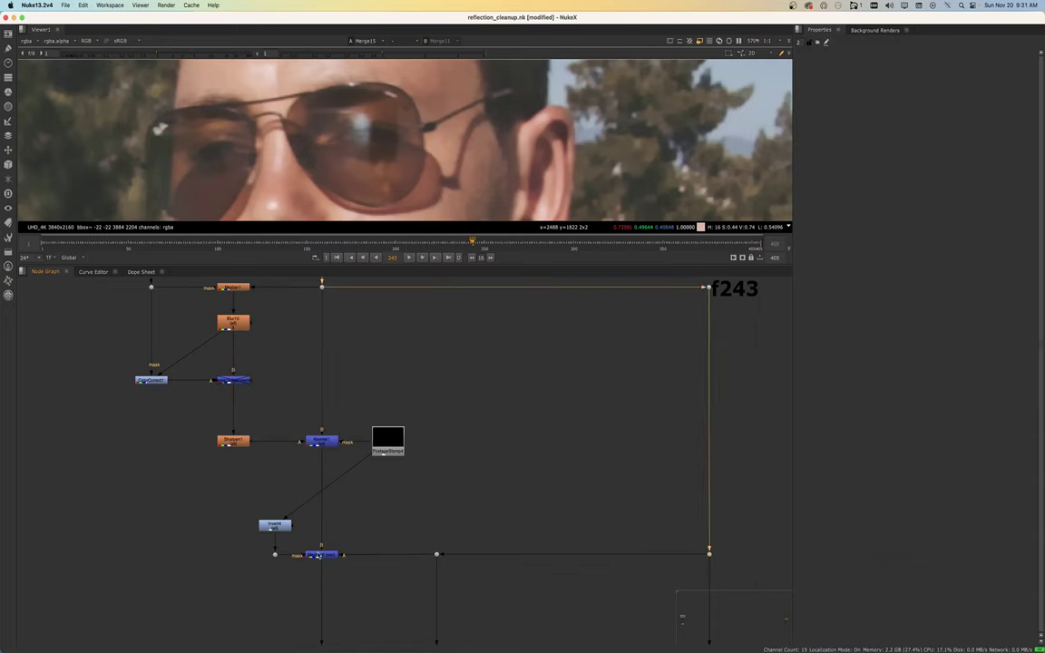
{"action": "left_click", "coordinate": [320, 556]}
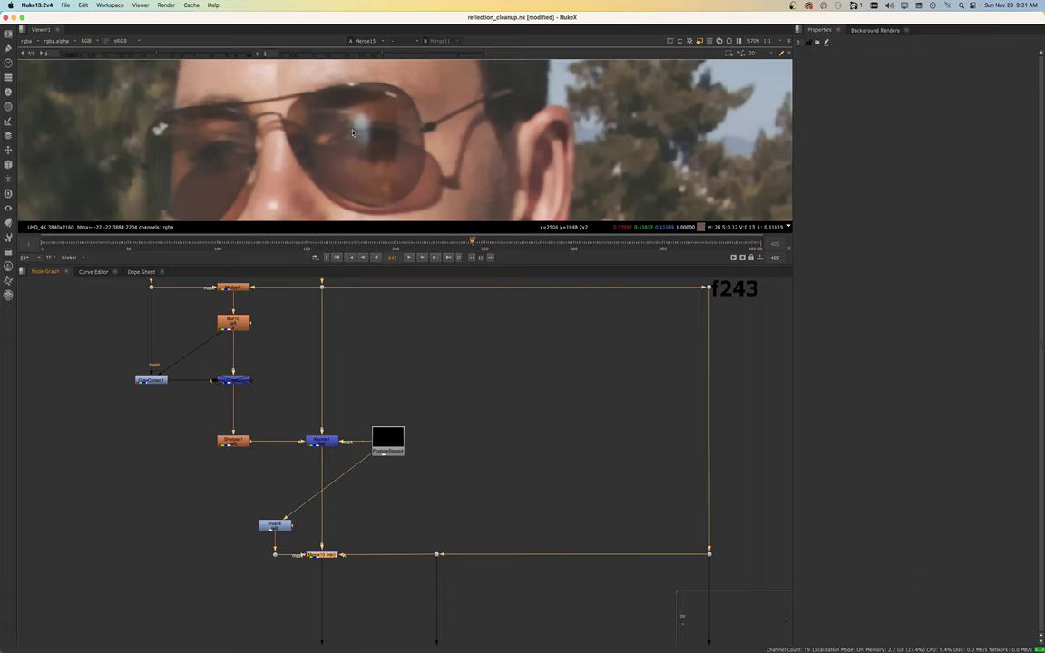
{"action": "key", "text": "1"}
{"action": "left_click", "coordinate": [288, 502]}
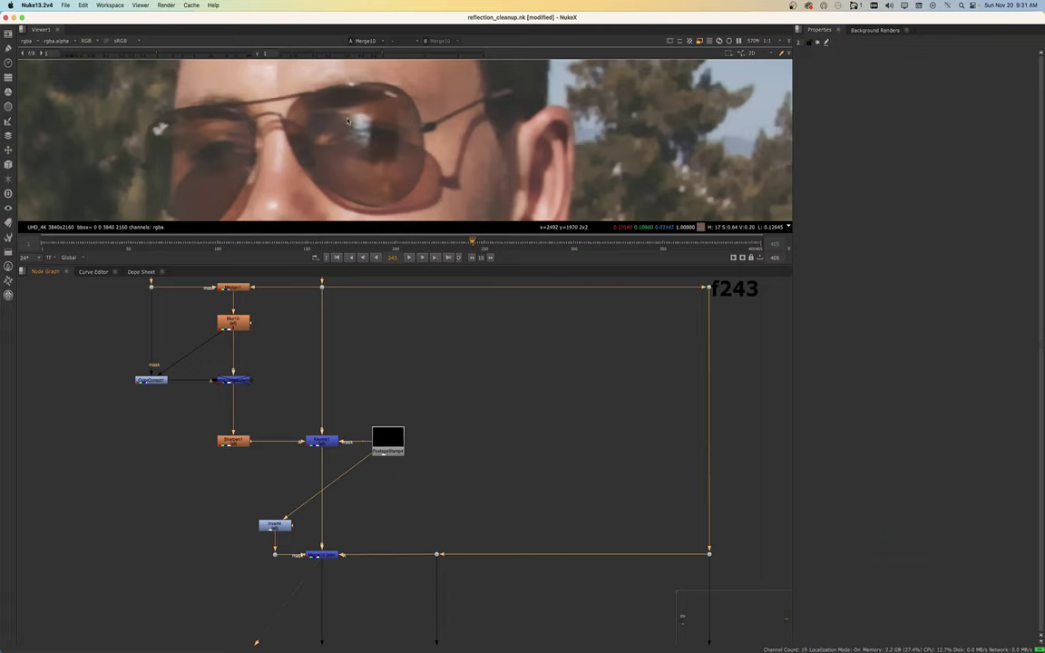
Examine the lens reflection in Merge10's output close up in an enlarged viewer
{"action": "scroll", "coordinate": [339, 118], "scroll_direction": "up", "scroll_amount": 3}
{"action": "mouse_move", "coordinate": [362, 264]}
{"action": "left_mouse_down"}
{"action": "mouse_move", "coordinate": [359, 355]}
{"action": "mouse_move", "coordinate": [358, 279]}
{"action": "left_mouse_up"}
{"action": "middle_click_drag", "start_coordinate": [356, 170], "coordinate": [360, 149]}
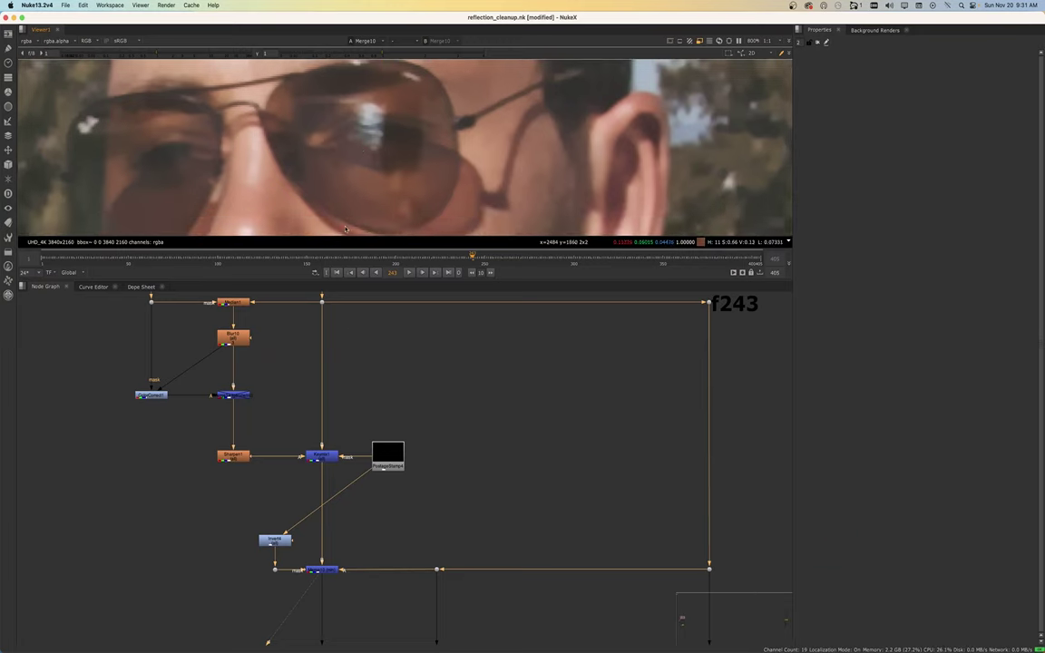
{"action": "left_click_drag", "start_coordinate": [365, 279], "coordinate": [350, 373]}
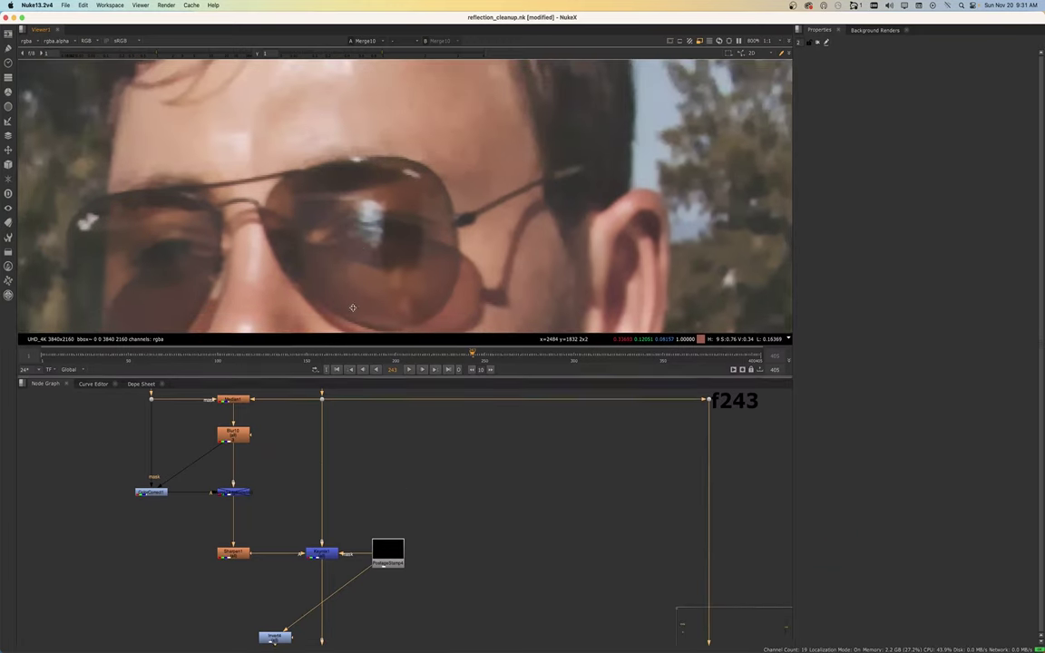
Select PostageStamp4, the mask source of Keymix1, to trace which node feeds it
{"action": "key", "text": "f"}
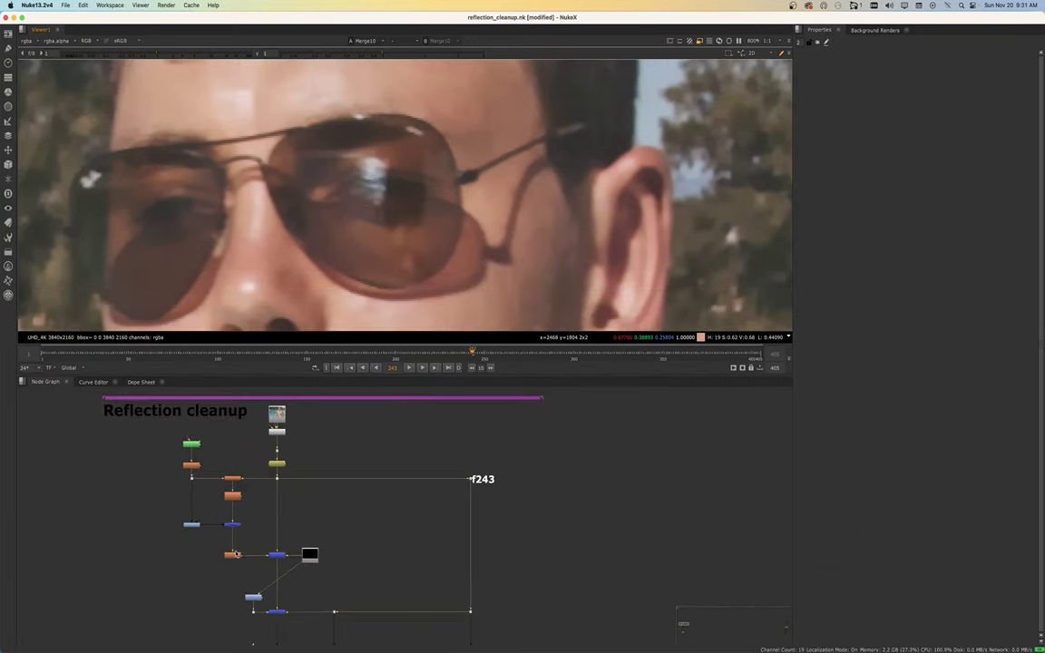
{"action": "left_click", "coordinate": [311, 555]}
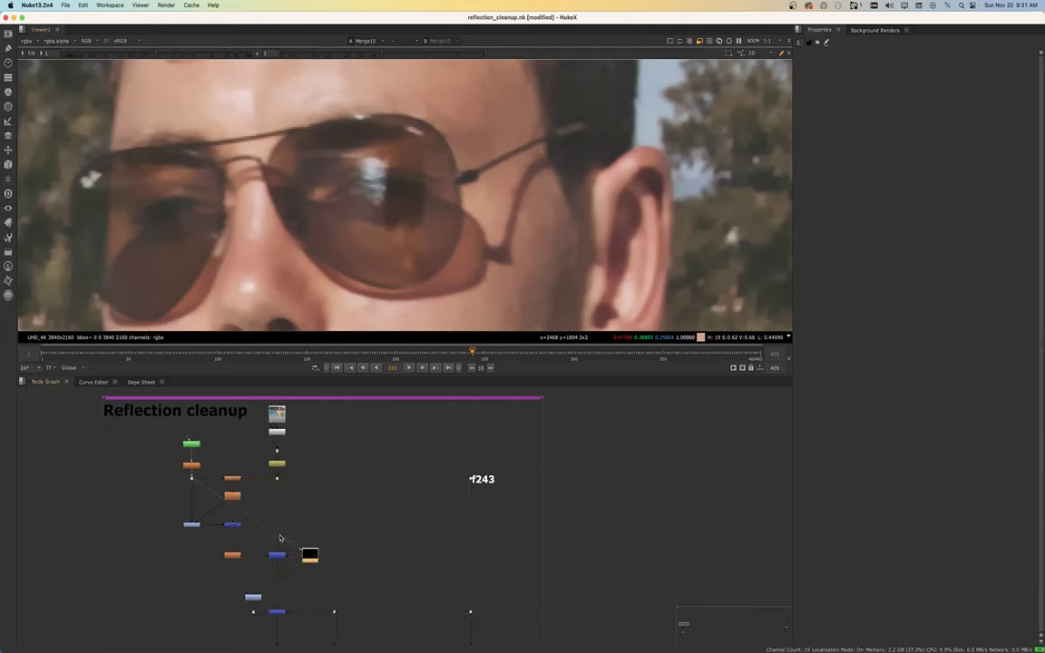
{"action": "scroll", "coordinate": [257, 599], "scroll_direction": "up", "scroll_amount": 3}
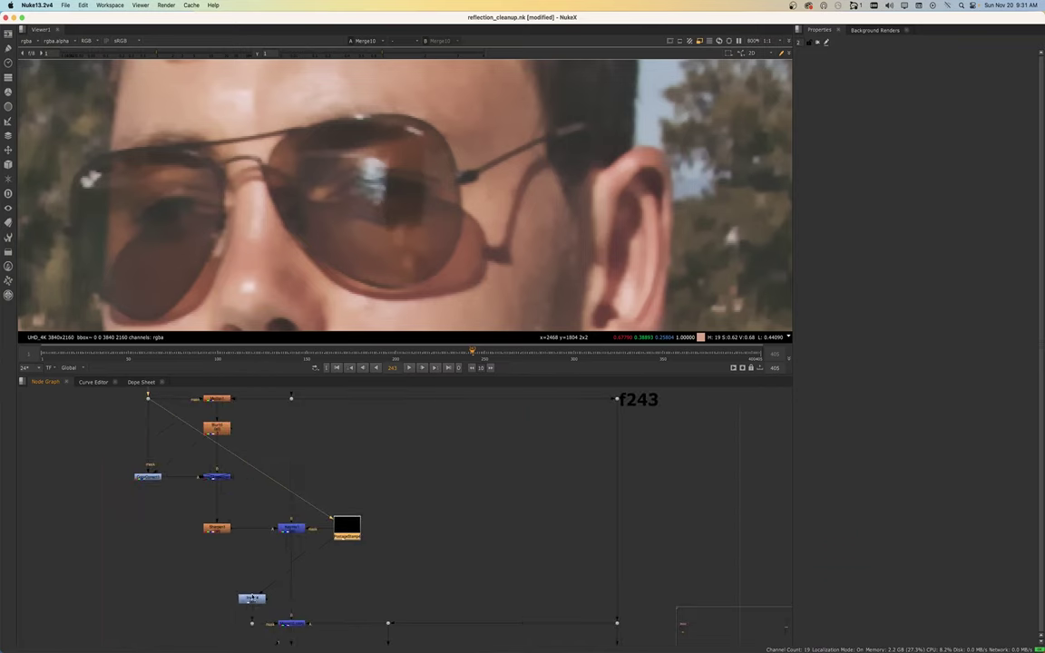
Trace PostageStamp4 through Invert4 to the mask input of Merge10 (min)
{"action": "left_click_drag", "start_coordinate": [241, 603], "coordinate": [247, 591]}
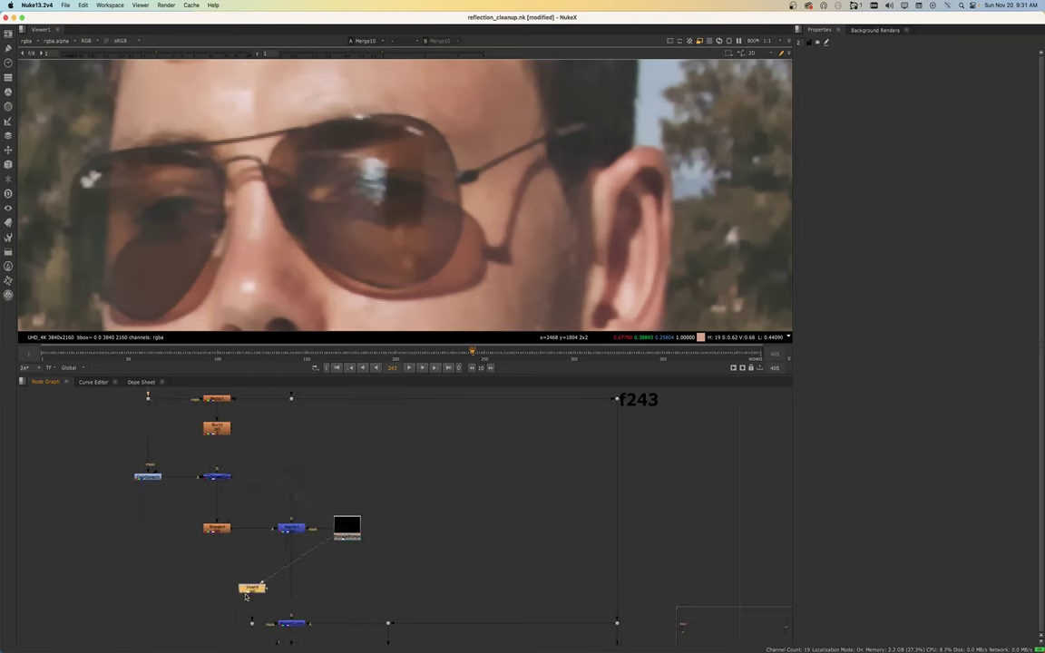
{"action": "scroll", "coordinate": [255, 595], "scroll_direction": "down", "scroll_amount": 2}
{"action": "scroll", "coordinate": [254, 595], "scroll_direction": "up", "scroll_amount": 2}
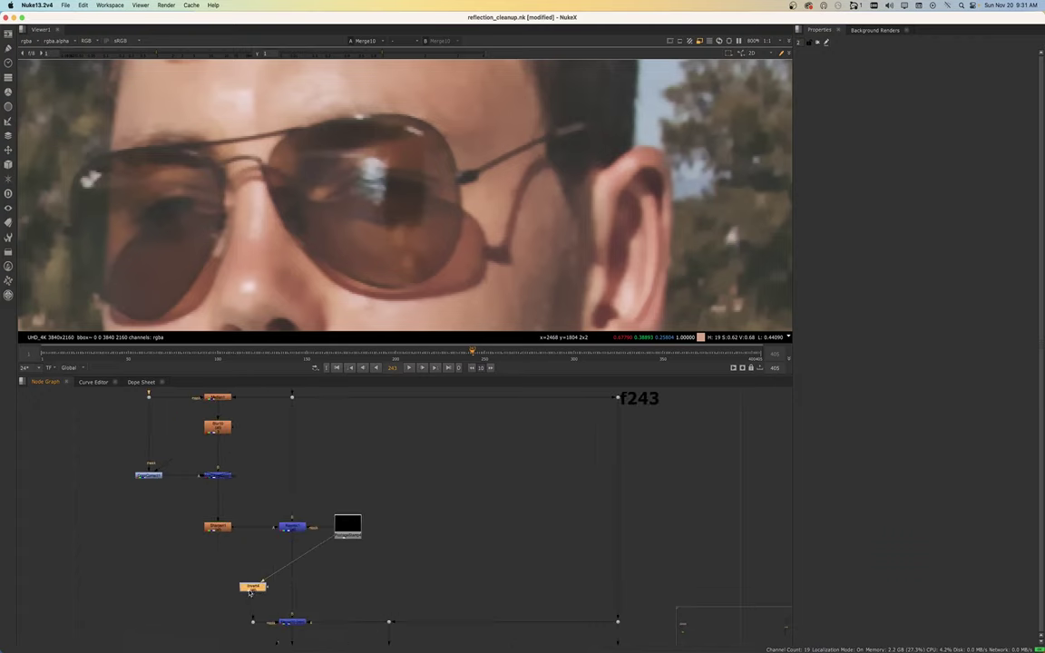
{"action": "scroll", "coordinate": [258, 593], "scroll_direction": "down", "scroll_amount": 1}
{"action": "middle_click_drag", "start_coordinate": [263, 599], "coordinate": [310, 496]}
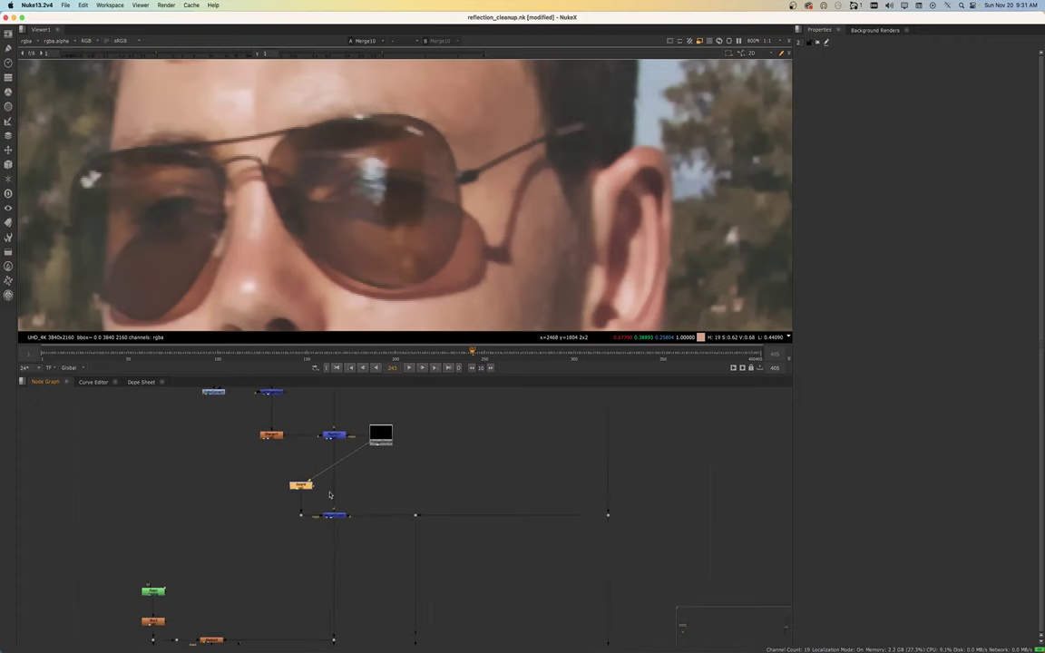
{"action": "scroll", "coordinate": [335, 516], "scroll_direction": "up", "scroll_amount": 3}
{"action": "left_click", "coordinate": [336, 512]}
{"action": "left_click", "coordinate": [339, 516]}
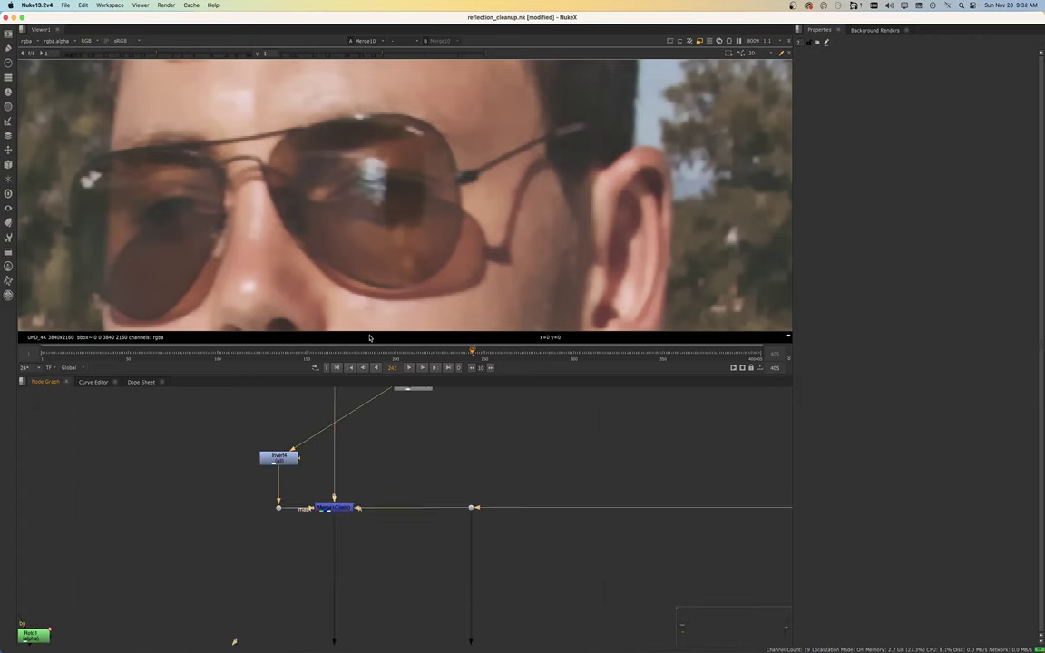
{"action": "left_click", "coordinate": [329, 510]}
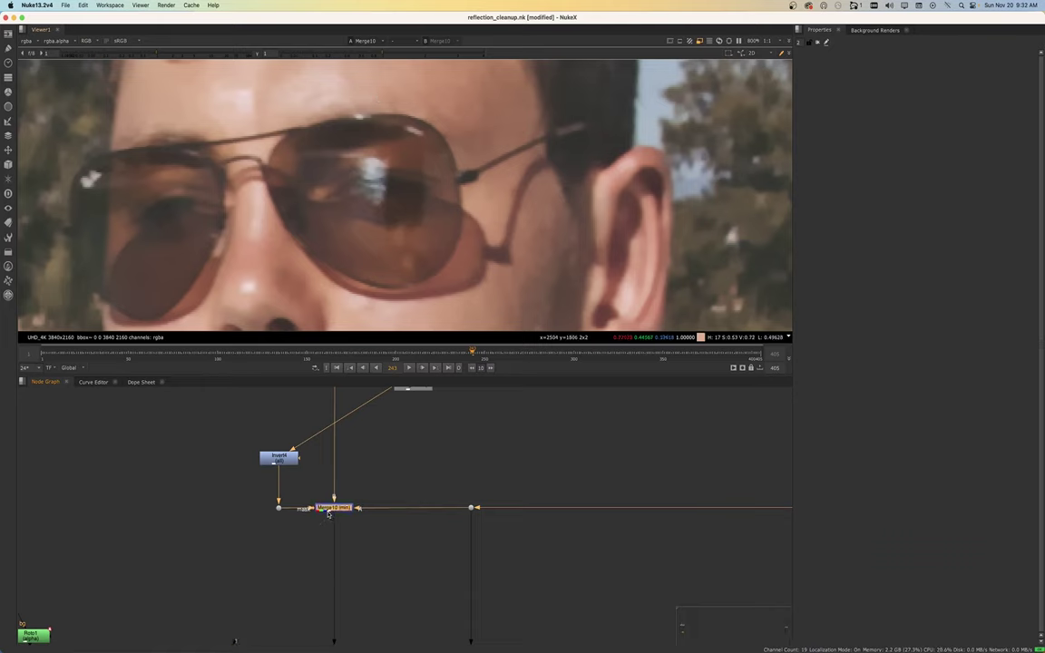
View the output of Keymix2, the second cleanup branch below Merge10, and examine the lenses
{"action": "scroll", "coordinate": [326, 519], "scroll_direction": "down", "scroll_amount": 3}
{"action": "middle_click_drag", "start_coordinate": [324, 526], "coordinate": [315, 460]}
{"action": "left_click", "coordinate": [323, 547]}
{"action": "key", "text": "1"}
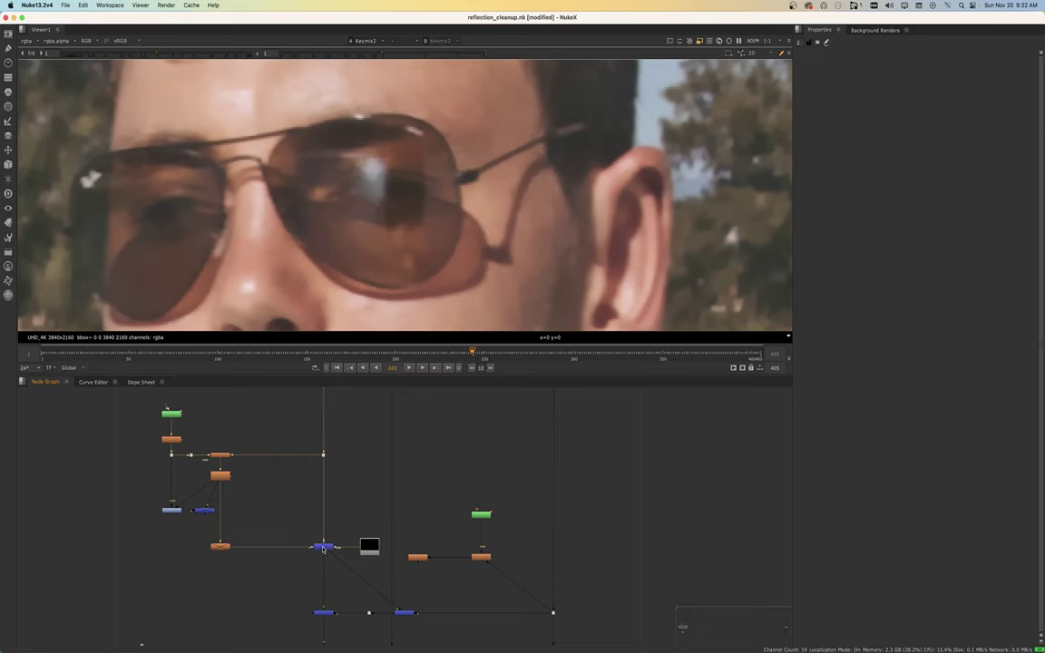
{"action": "scroll", "coordinate": [383, 176], "scroll_direction": "down", "scroll_amount": 3}
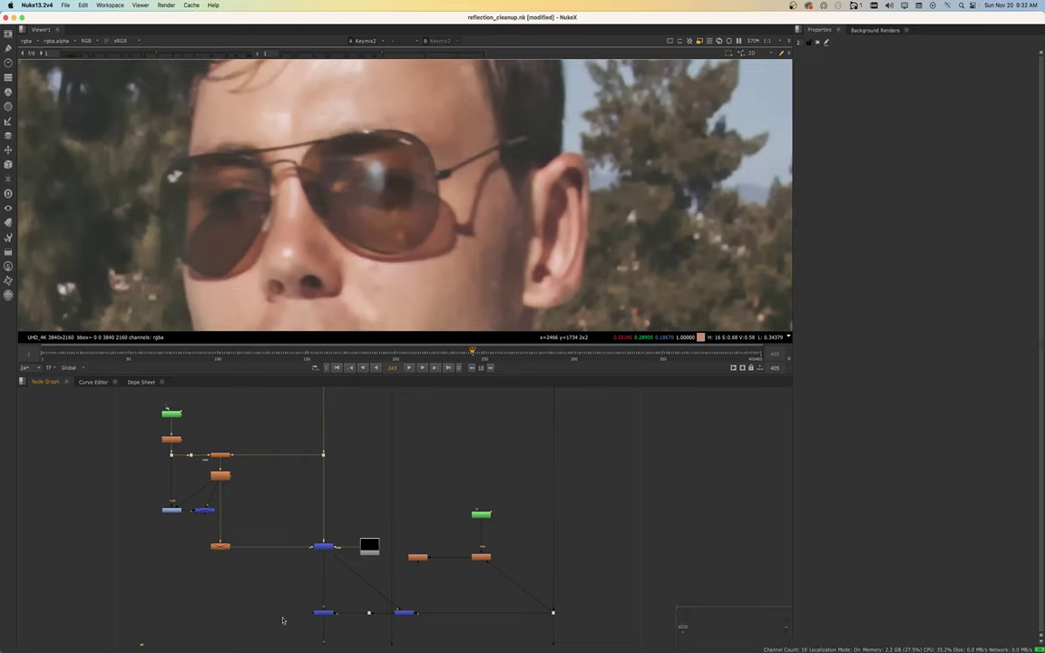
View the output of Merge14 below Keymix2 and examine the lens reflection
{"action": "middle_click_drag", "start_coordinate": [326, 570], "coordinate": [322, 511]}
{"action": "scroll", "coordinate": [320, 556], "scroll_direction": "up", "scroll_amount": 3}
{"action": "left_click", "coordinate": [320, 556]}
{"action": "key", "text": "1"}
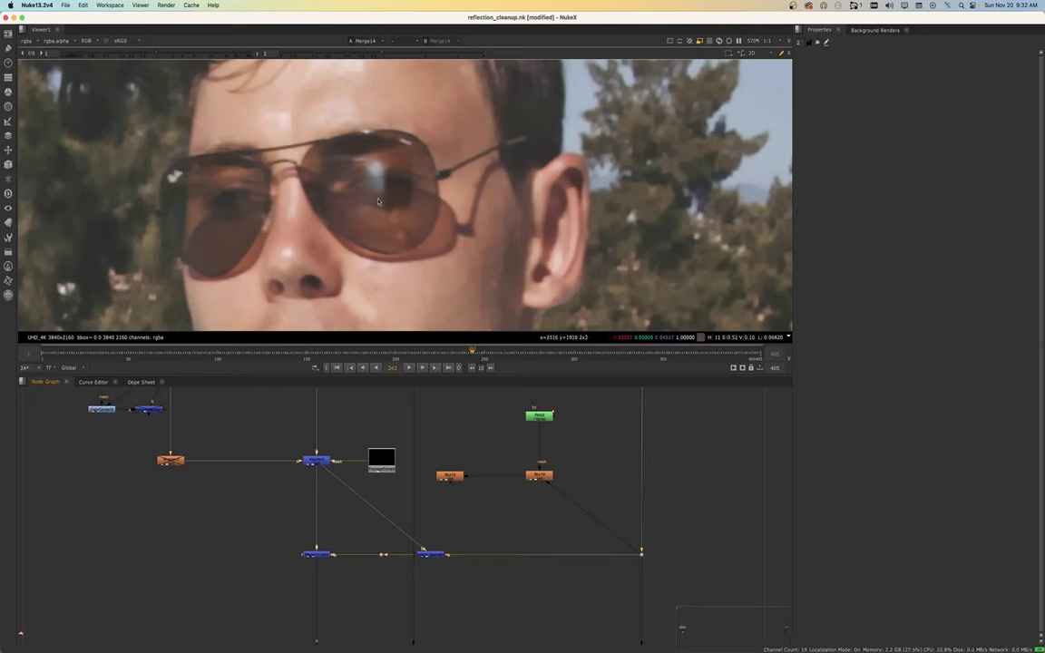
View Merge11's output in the lower backdrop, followed by Merge15's output in "bring back eyes"
{"action": "scroll", "coordinate": [283, 563], "scroll_direction": "down", "scroll_amount": 2}
{"action": "middle_click_drag", "start_coordinate": [281, 562], "coordinate": [304, 518]}
{"action": "scroll", "coordinate": [311, 546], "scroll_direction": "up", "scroll_amount": 3}
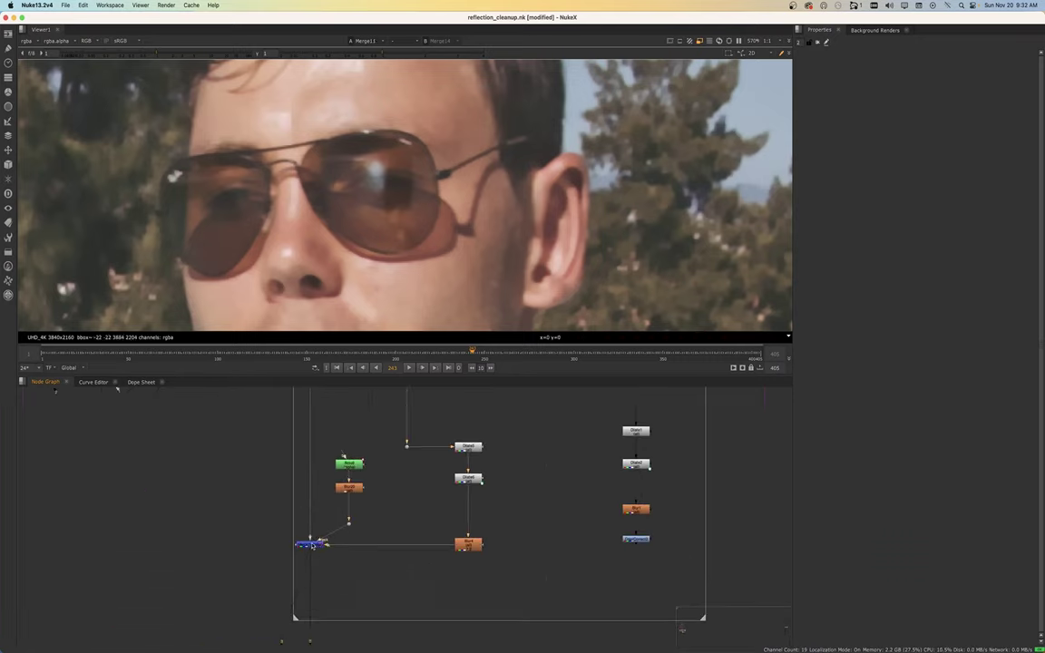
{"action": "scroll", "coordinate": [308, 542], "scroll_direction": "down", "scroll_amount": 4}
{"action": "left_click", "coordinate": [303, 554]}
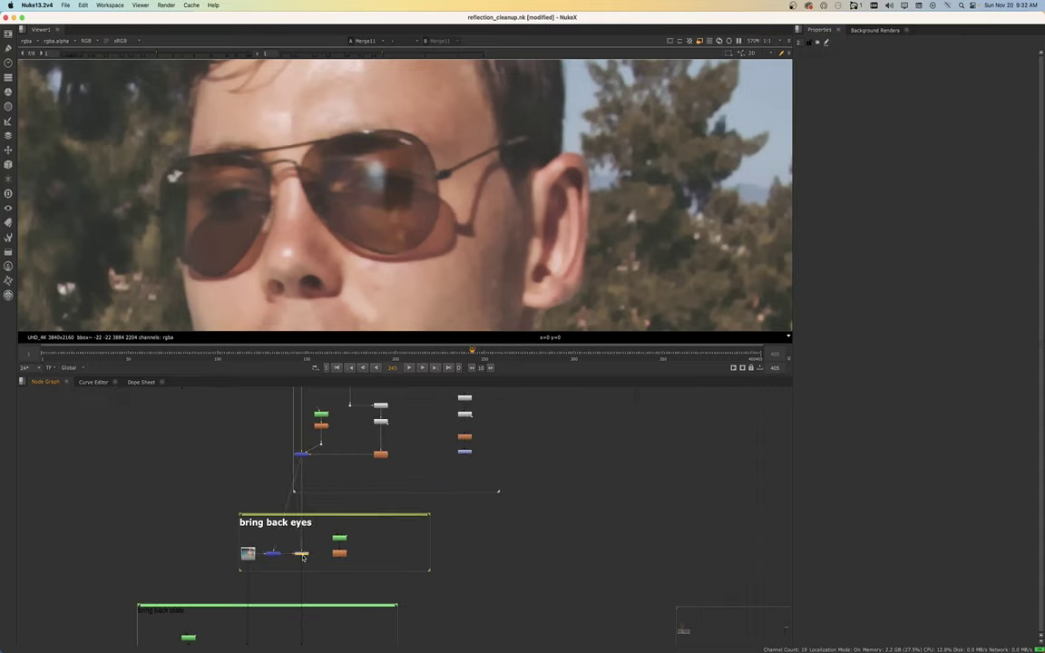
{"action": "scroll", "coordinate": [302, 554], "scroll_direction": "down", "scroll_amount": 2}
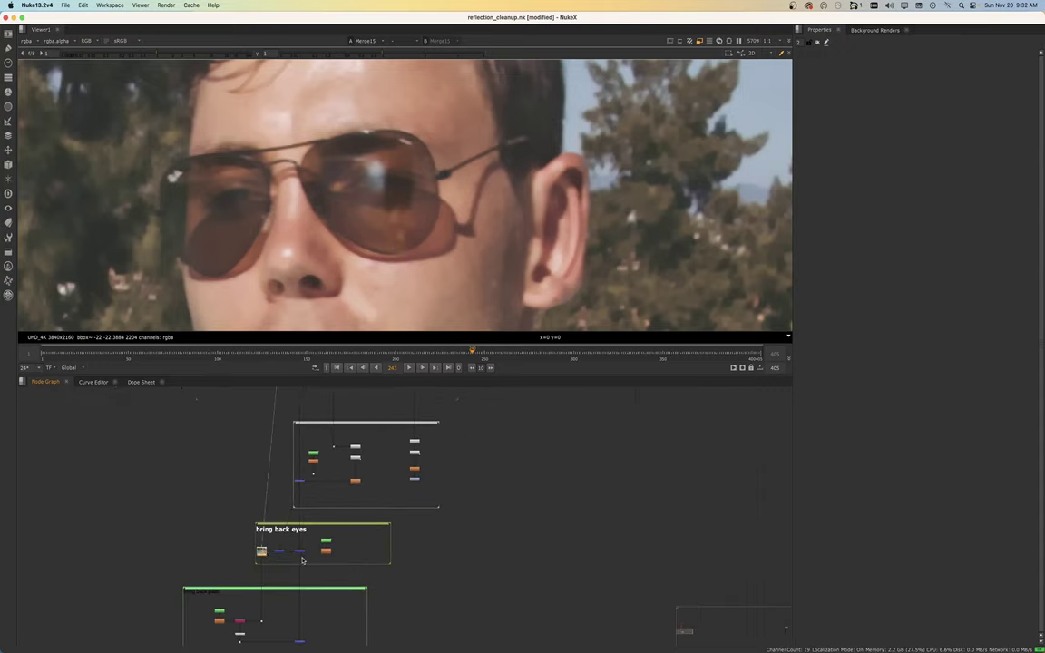
Compare Merge15's cleaned result with the postage stamp's original plate close up on the lens
{"action": "key", "text": "1"}
{"action": "key", "text": "2"}
{"action": "key", "text": "1"}
{"action": "scroll", "coordinate": [404, 182], "scroll_direction": "up", "scroll_amount": 3}
{"action": "key", "text": "2"}
{"action": "key", "text": "1"}
{"action": "key", "text": "2"}
{"action": "key", "text": "1"}
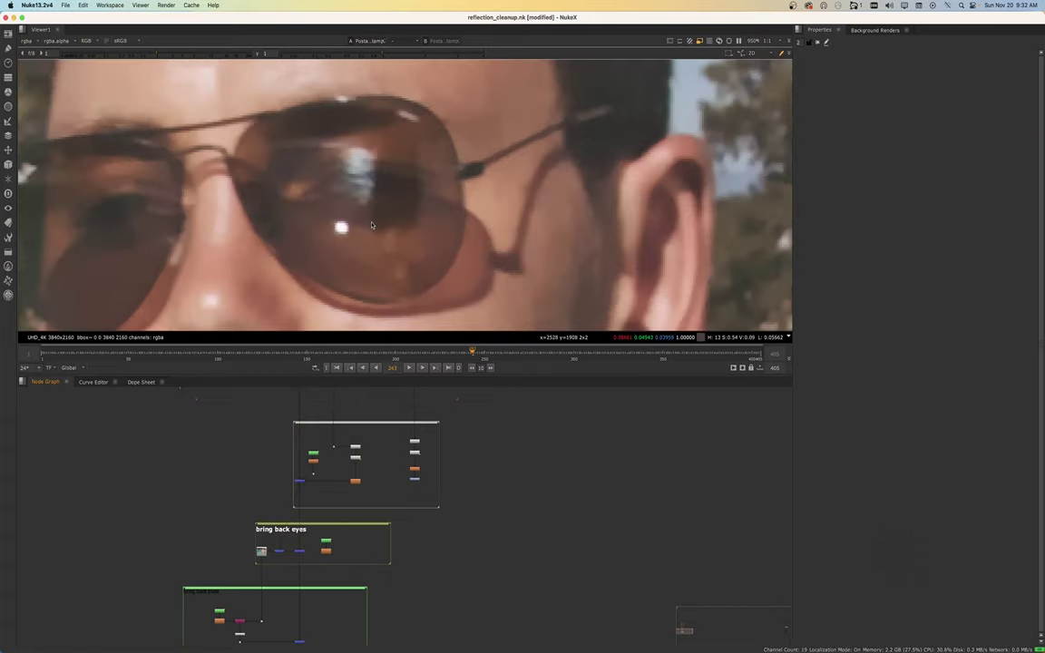
{"action": "key", "text": "2"}
Compare the original plate and Merge15's cleaned result across the whole face at frame 243
{"action": "scroll", "coordinate": [370, 225], "scroll_direction": "down", "scroll_amount": 4}
{"action": "key", "text": "1"}
{"action": "key", "text": "1"}
{"action": "scroll", "coordinate": [370, 225], "scroll_direction": "down", "scroll_amount": 3}
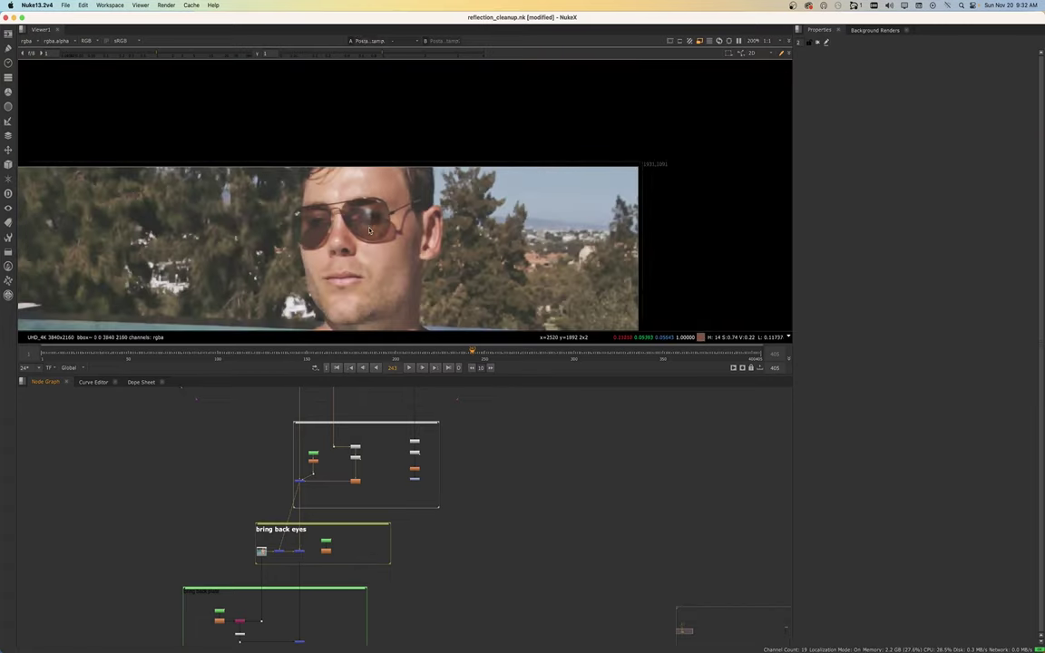
{"action": "key", "text": "1"}
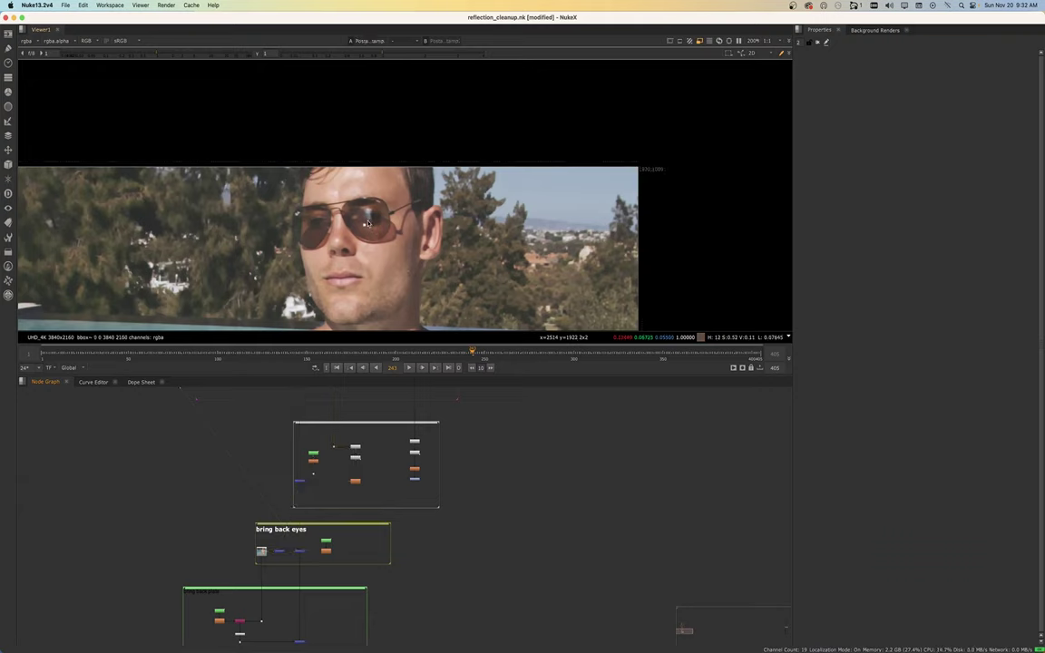
{"action": "key", "text": "1"}
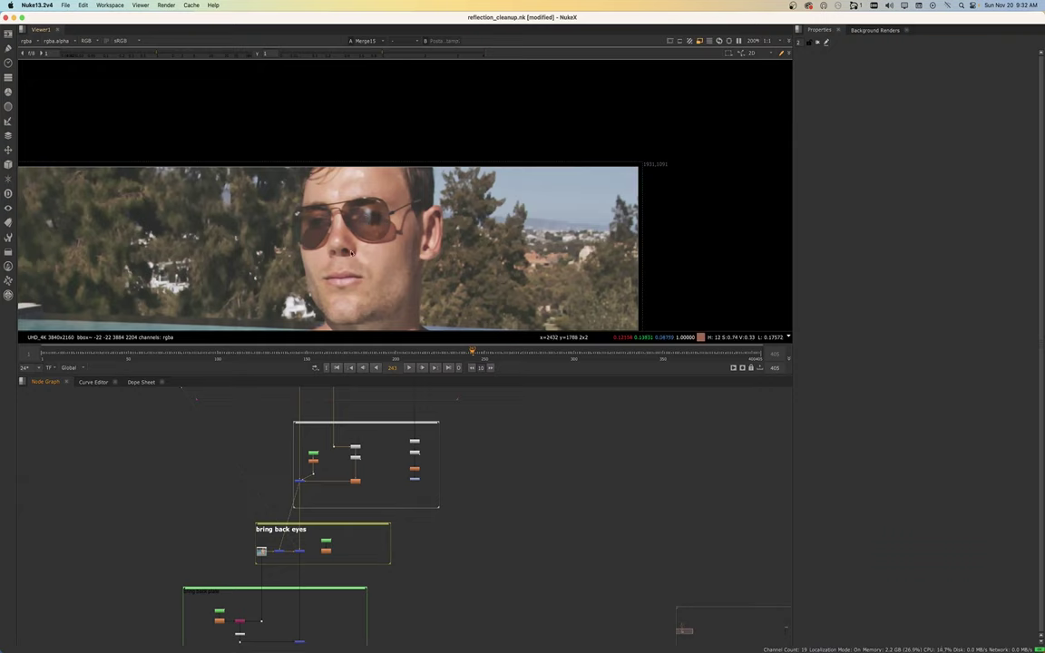
View the plate from the "bring back eyes" postage stamp and play the shot from frame 243 to frame 270
{"action": "scroll", "coordinate": [272, 454], "scroll_direction": "down", "scroll_amount": 3}
{"action": "scroll", "coordinate": [245, 490], "scroll_direction": "up", "scroll_amount": 5}
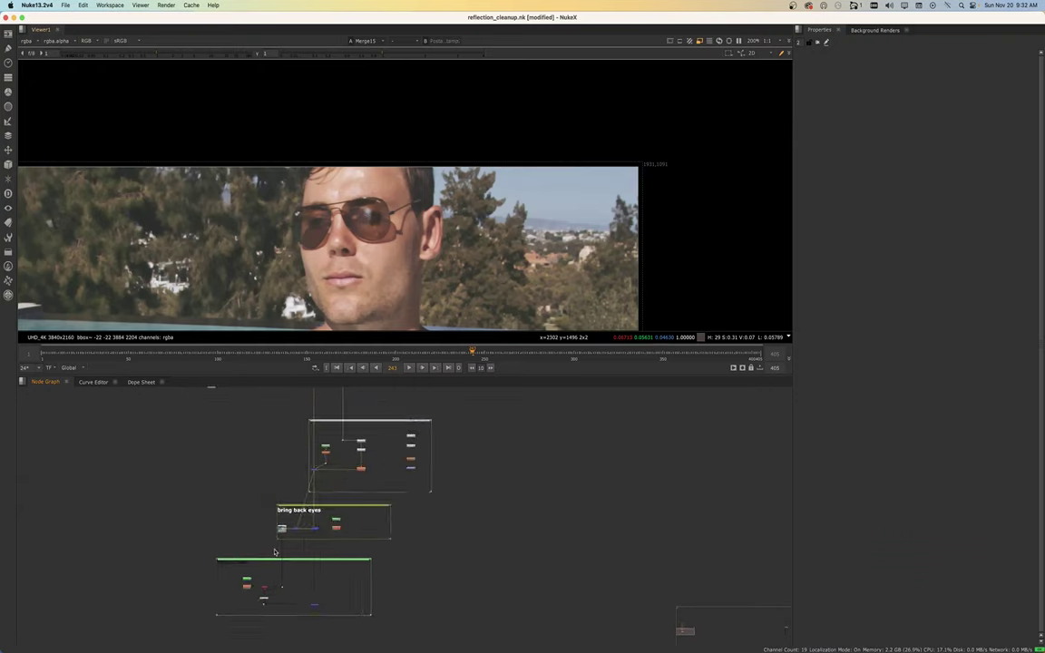
{"action": "left_click", "coordinate": [284, 522]}
{"action": "key", "text": "1"}
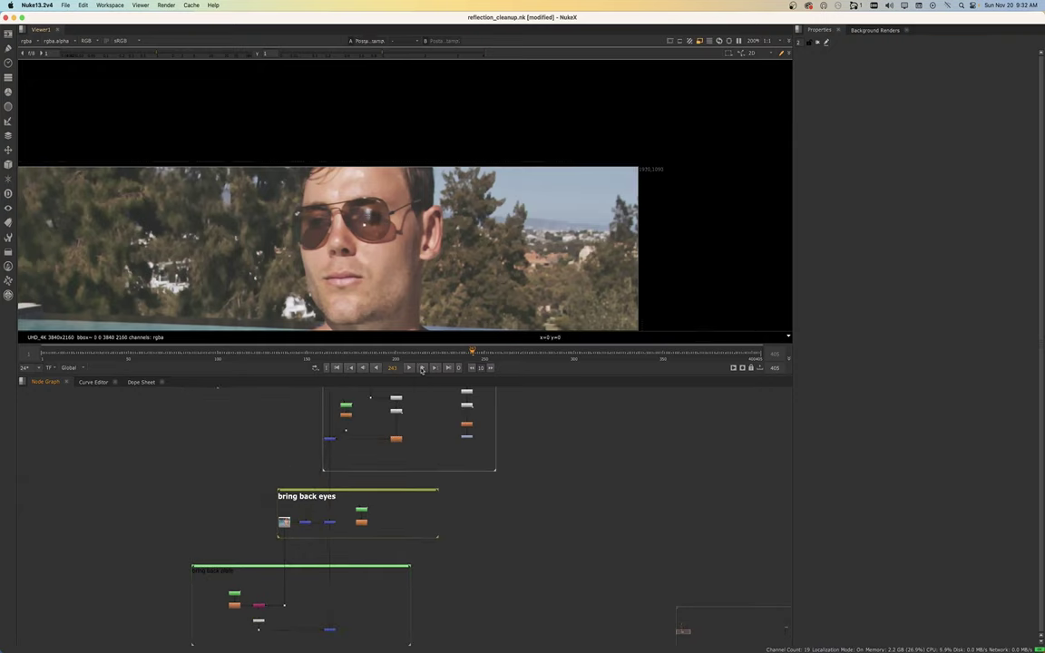
{"action": "left_click", "coordinate": [409, 368]}
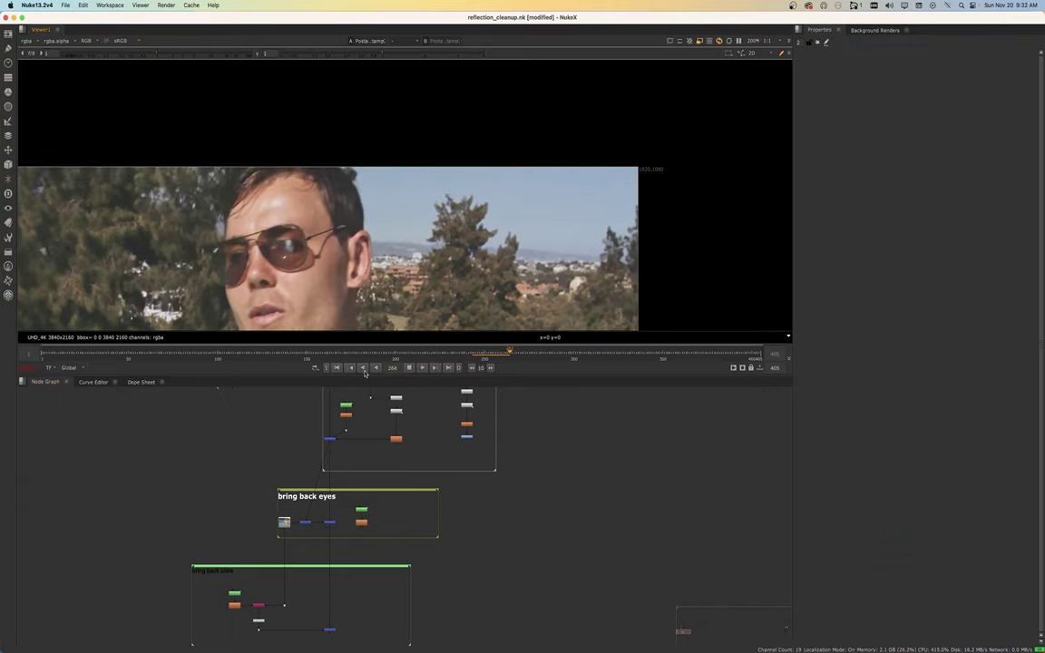
{"action": "left_click", "coordinate": [409, 368]}
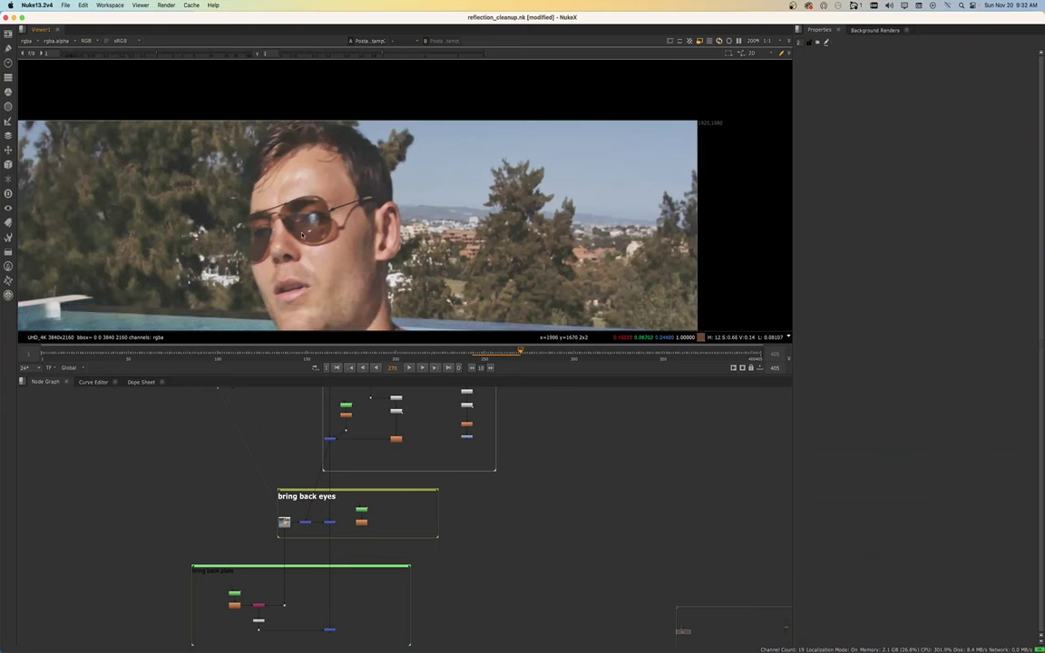
Move Roto7's Ellipse1 onto the reflection in the lens at frame 270, adding a second spline key
{"action": "scroll", "coordinate": [304, 514], "scroll_direction": "down", "scroll_amount": 5}
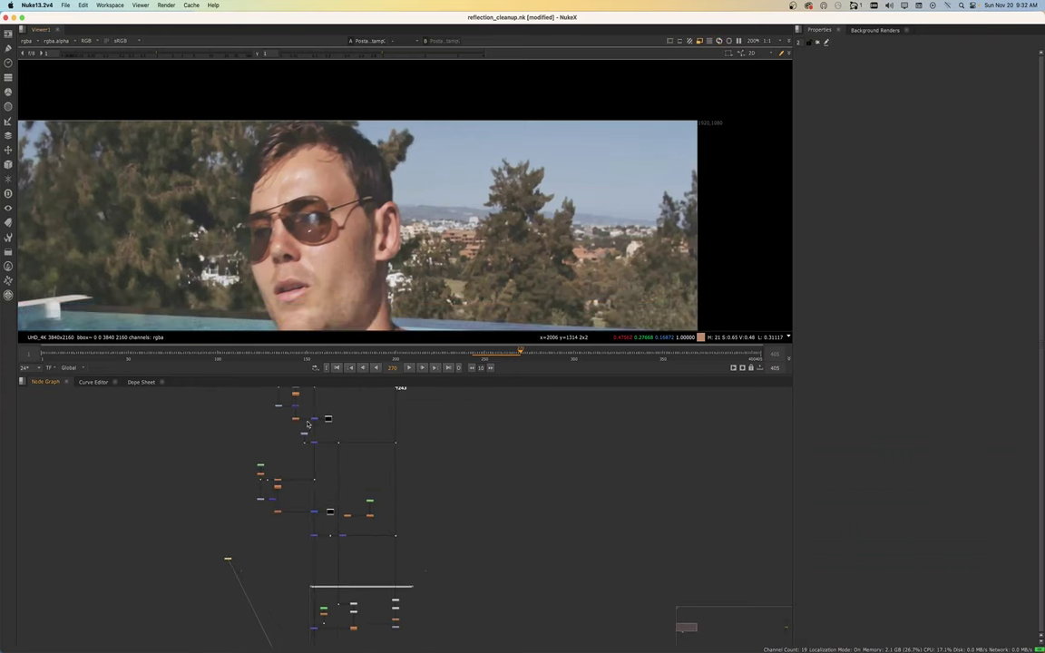
{"action": "middle_click_drag", "start_coordinate": [308, 423], "coordinate": [304, 490]}
{"action": "scroll", "coordinate": [308, 445], "scroll_direction": "up", "scroll_amount": 3}
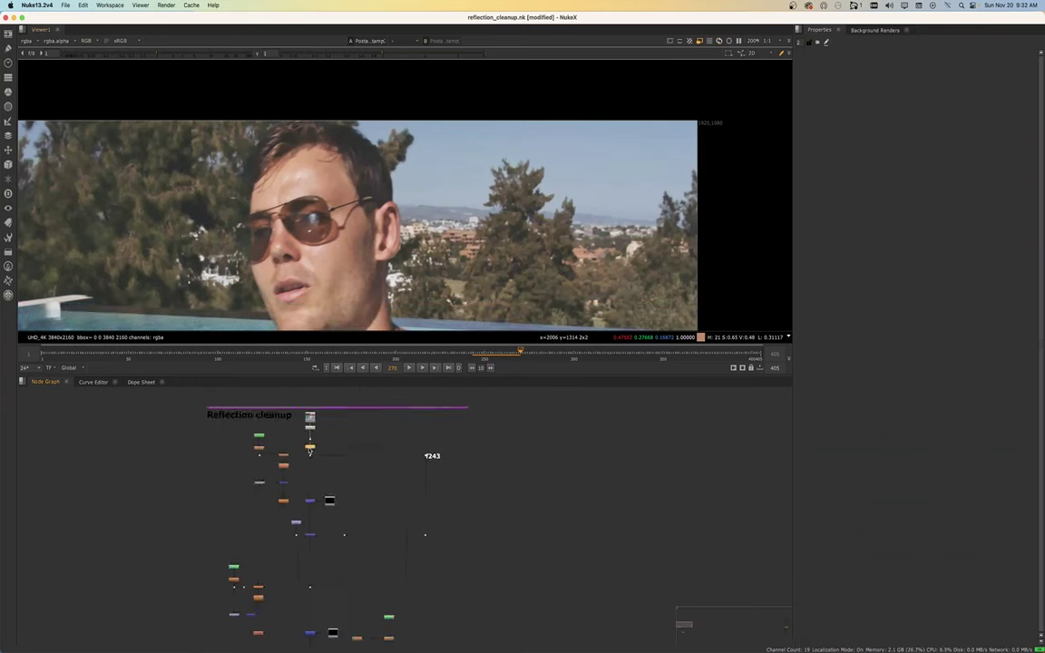
{"action": "double_click", "coordinate": [261, 438]}
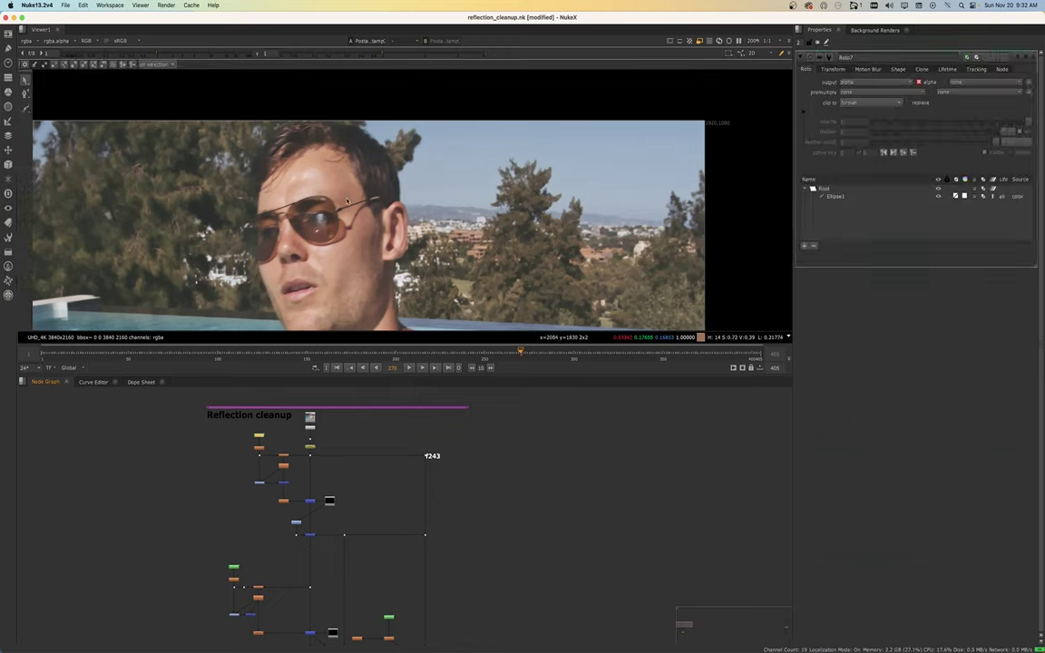
{"action": "left_click", "coordinate": [426, 181]}
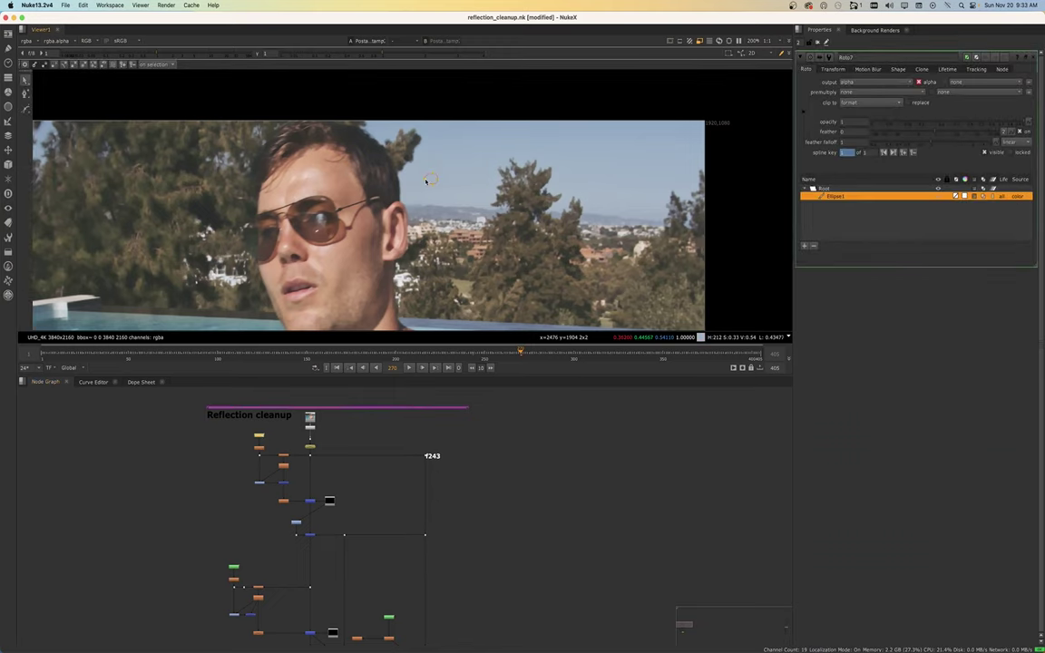
{"action": "left_click", "coordinate": [474, 358]}
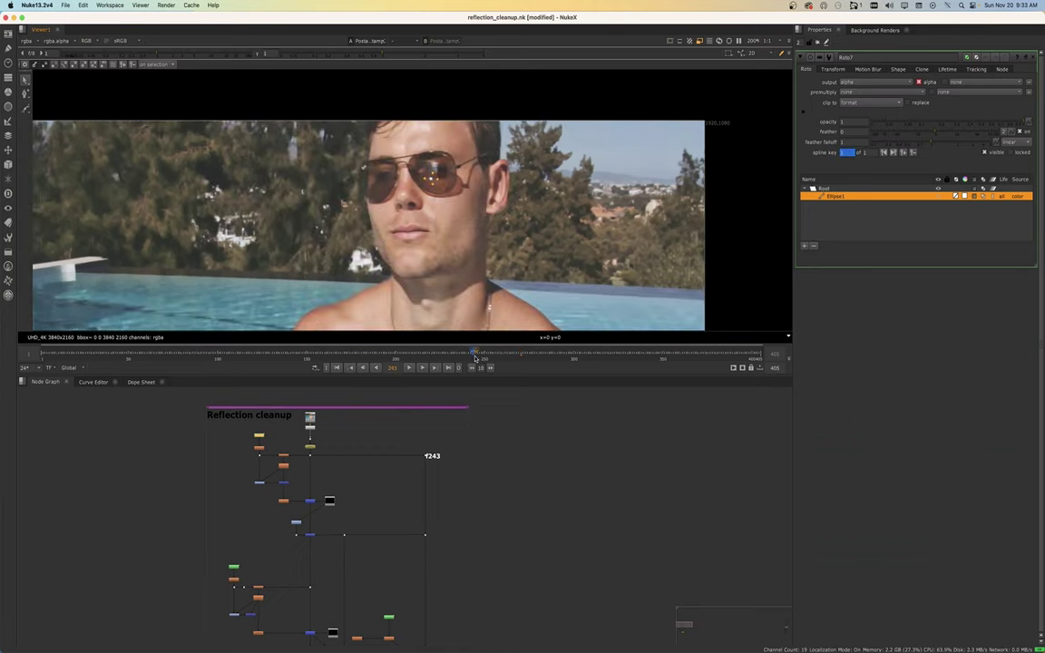
{"action": "left_click", "coordinate": [521, 357]}
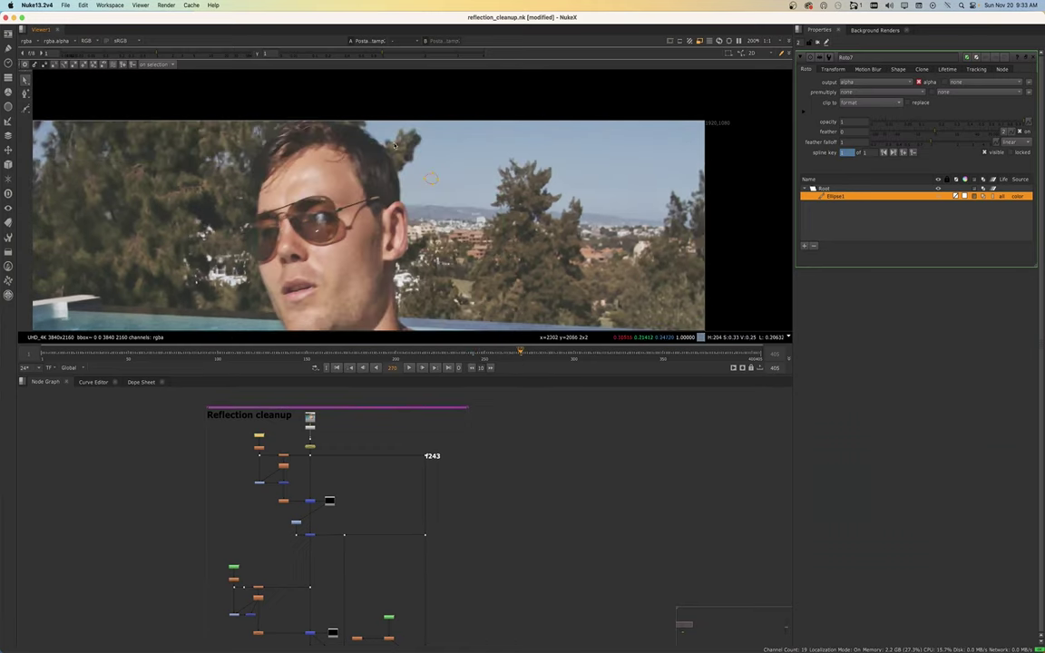
{"action": "scroll", "coordinate": [430, 178], "scroll_direction": "up", "scroll_amount": 4}
{"action": "left_click_drag", "start_coordinate": [430, 176], "coordinate": [235, 266]}
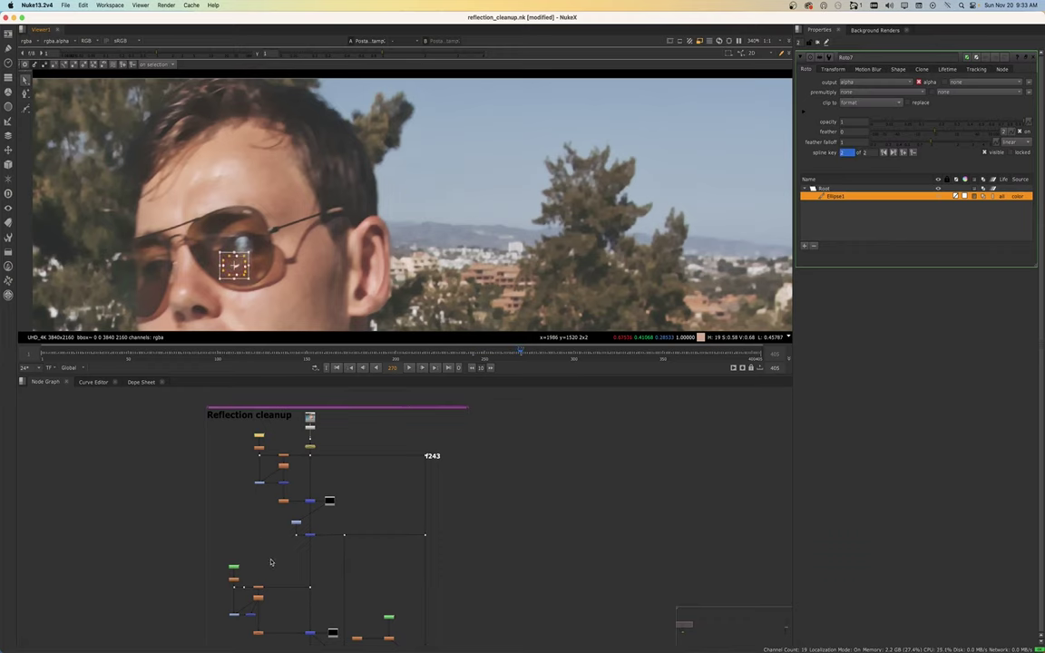
Move Roto1's Ellipse1 onto the bright reflection in the lens at frame 270
{"action": "scroll", "coordinate": [291, 562], "scroll_direction": "down", "scroll_amount": 5}
{"action": "double_click", "coordinate": [236, 505]}
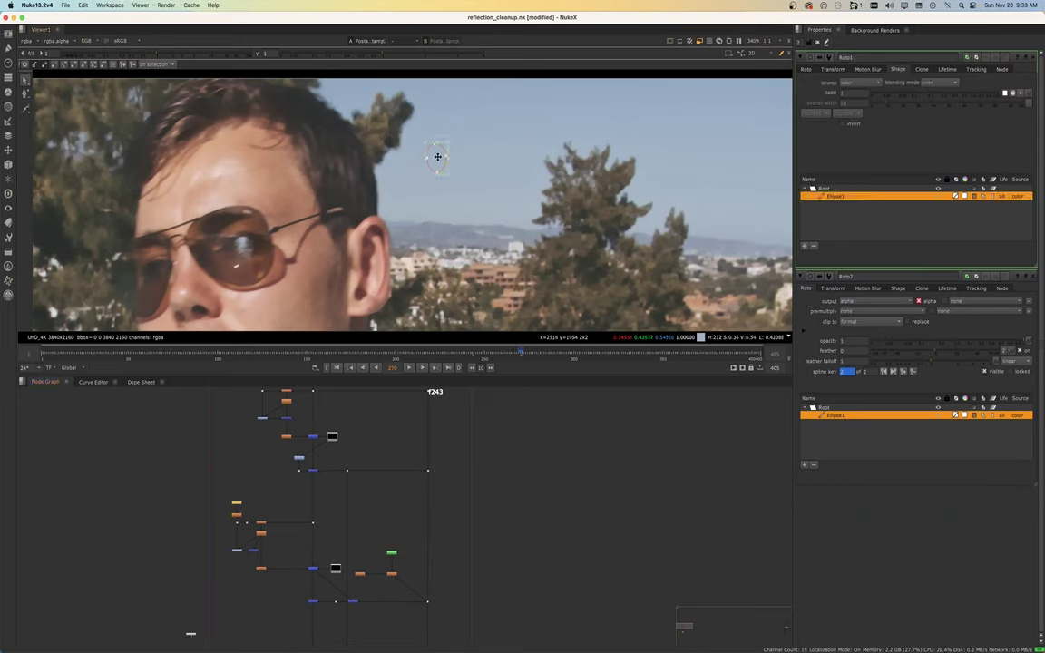
{"action": "left_click_drag", "start_coordinate": [435, 158], "coordinate": [241, 246]}
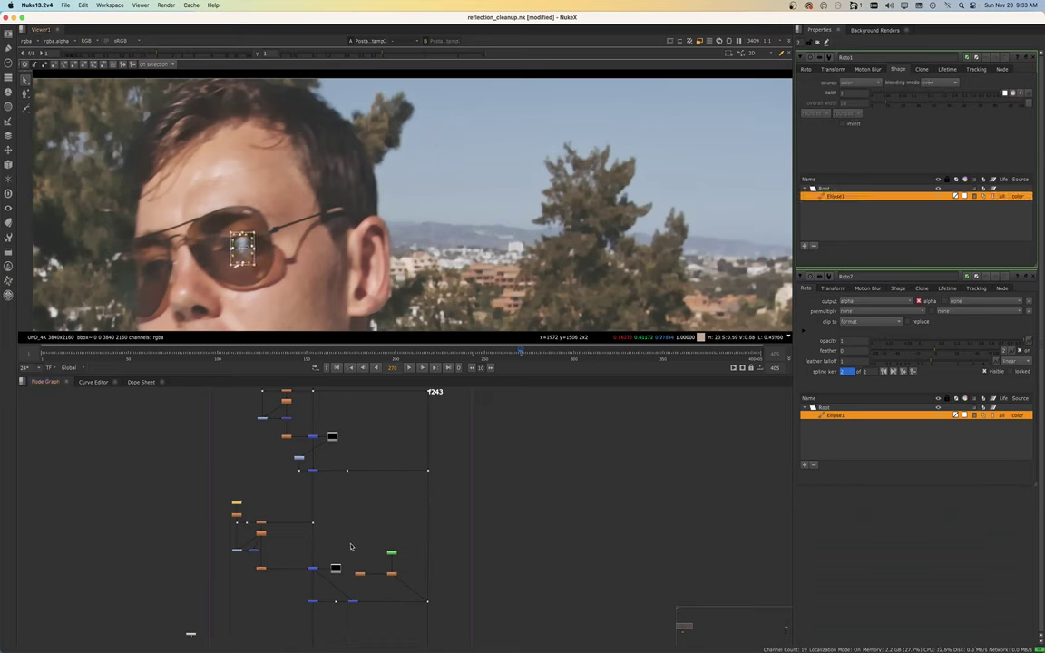
Delete the extra Roto node and its two blur nodes beside Keymix2
{"action": "left_click_drag", "start_coordinate": [352, 537], "coordinate": [408, 592]}
{"action": "key", "text": "Delete"}
{"action": "scroll", "coordinate": [372, 582], "scroll_direction": "down", "scroll_amount": 5}
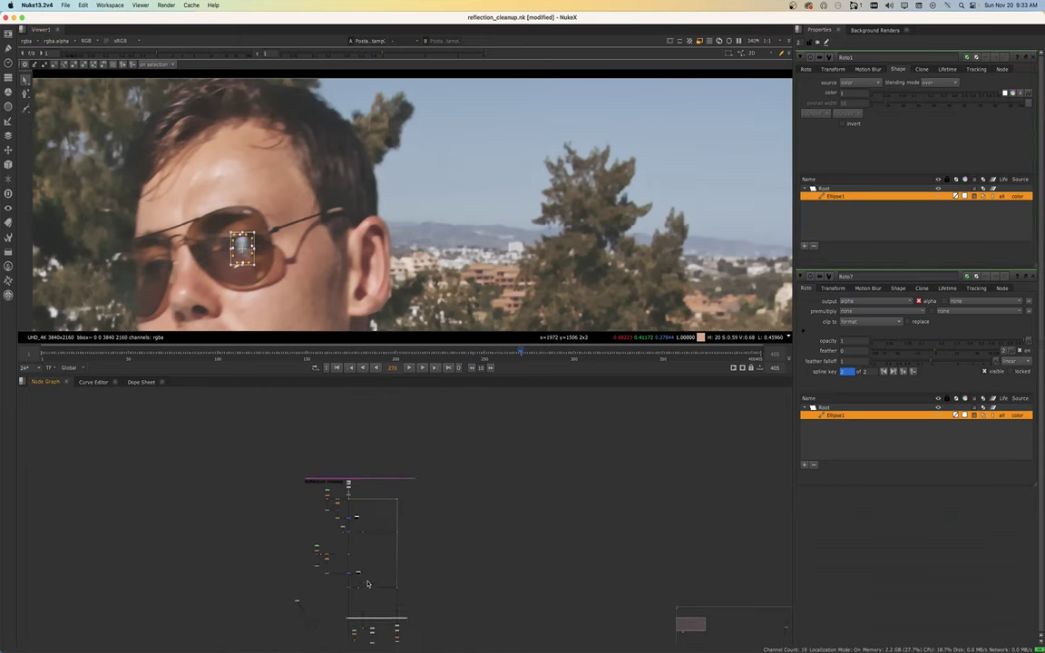
Move Roto9's Bezier1 shape onto the bright lens reflection at frame 270, adding a second spline key
{"action": "scroll", "coordinate": [367, 585], "scroll_direction": "up", "scroll_amount": 5}
{"action": "double_click", "coordinate": [355, 532]}
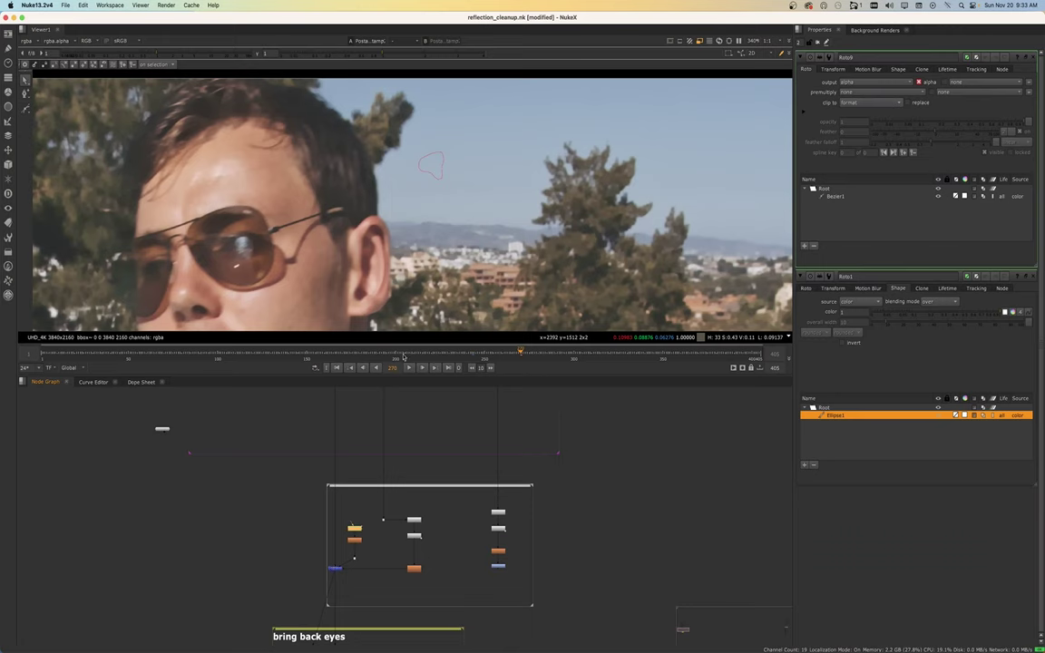
{"action": "left_click", "coordinate": [473, 360]}
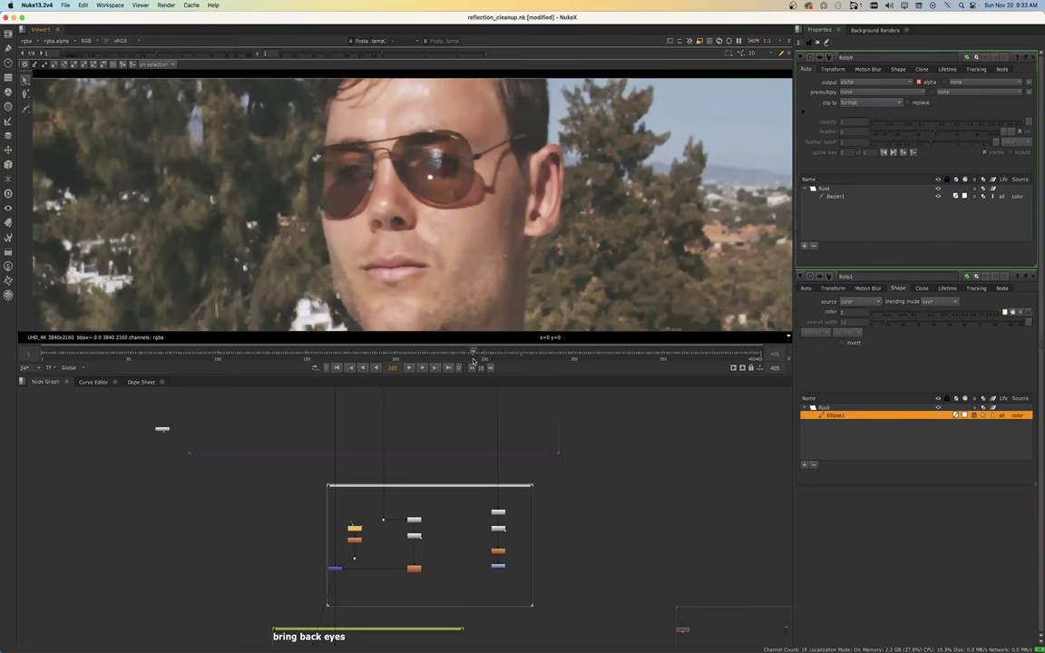
{"action": "left_click", "coordinate": [521, 360]}
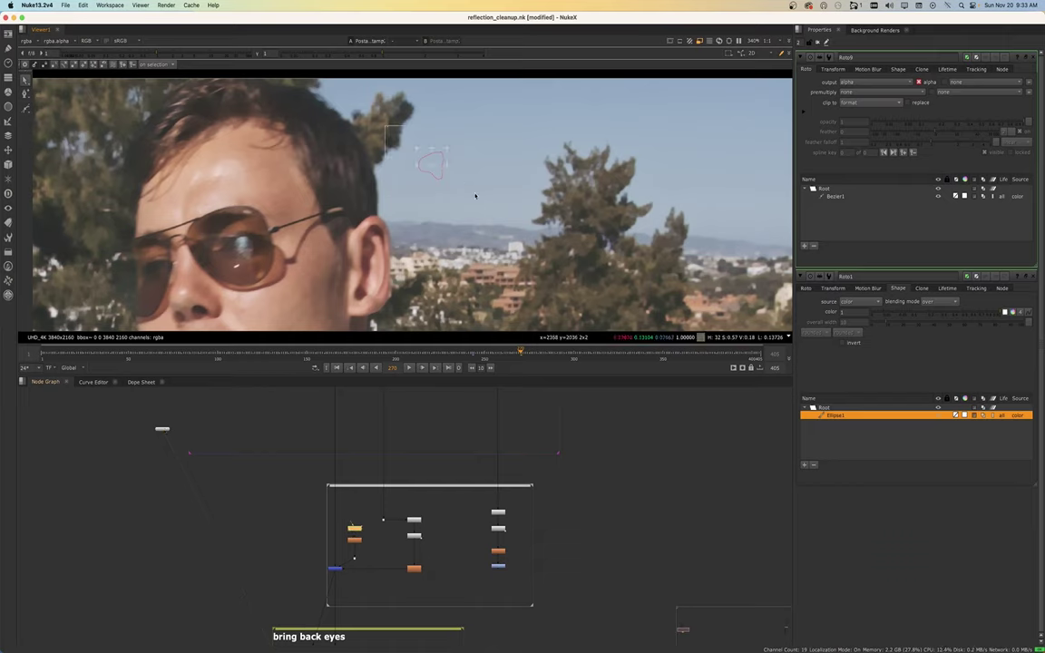
{"action": "left_click", "coordinate": [426, 164]}
{"action": "left_click_drag", "start_coordinate": [423, 165], "coordinate": [242, 246]}
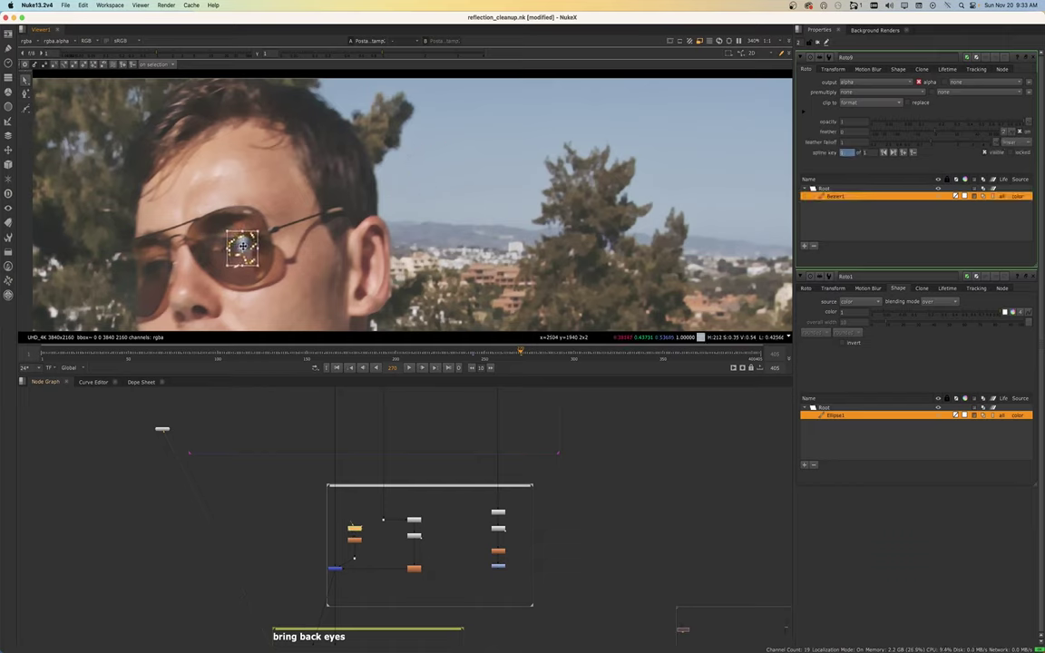
Close all open node properties and view the last merge in the "bring back eyes" group
{"action": "middle_click_drag", "start_coordinate": [336, 573], "coordinate": [357, 451]}
{"action": "scroll", "coordinate": [360, 459], "scroll_direction": "up", "scroll_amount": 2}
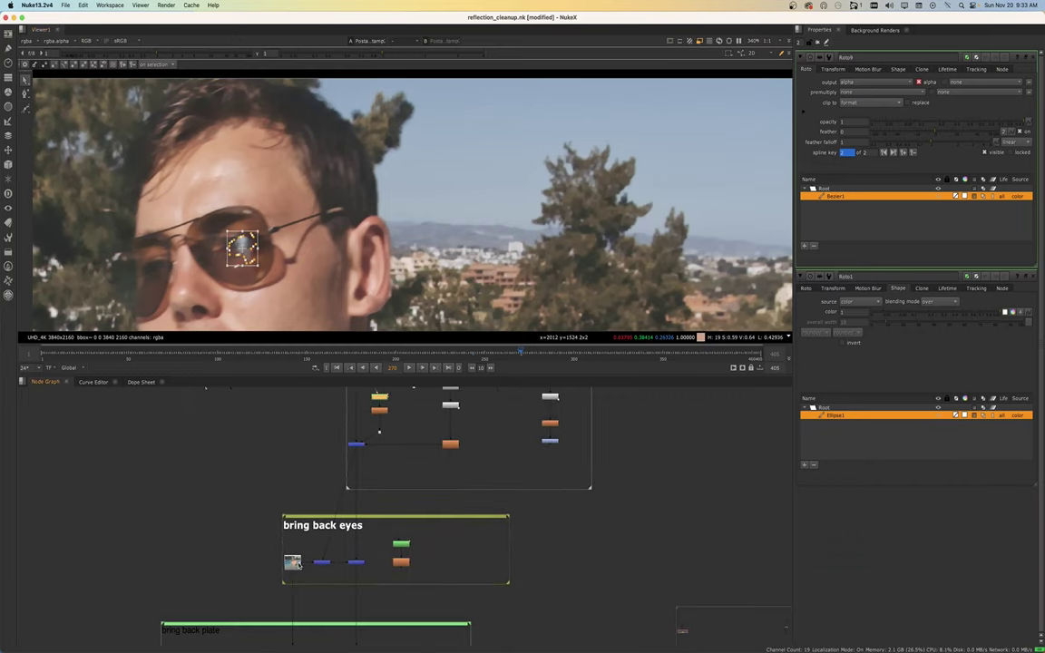
{"action": "left_click", "coordinate": [298, 564]}
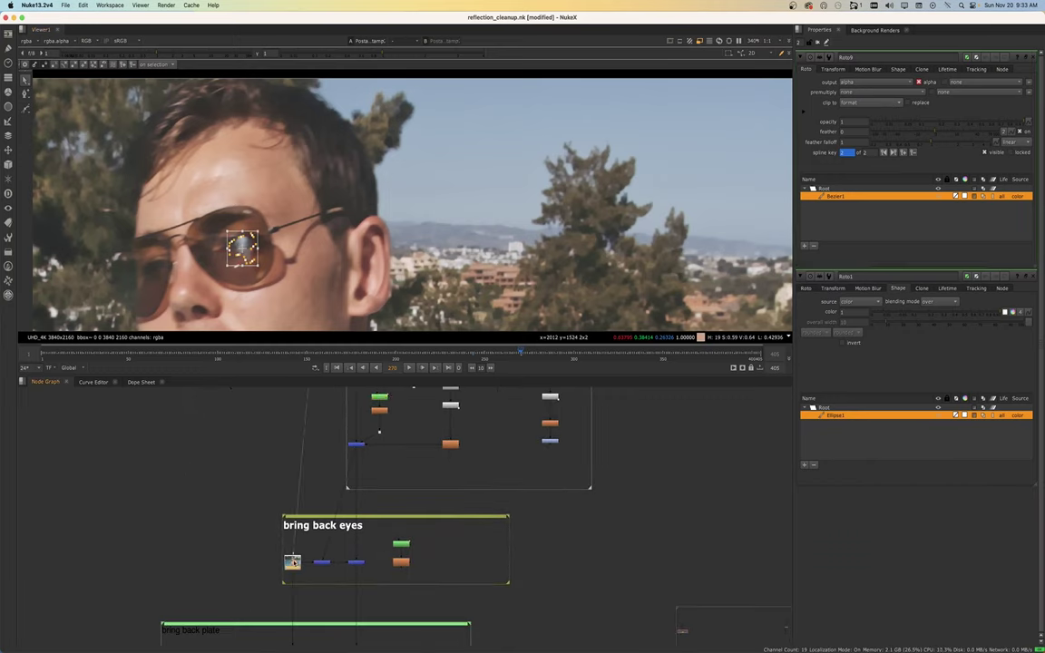
{"action": "left_click", "coordinate": [819, 44]}
{"action": "left_click", "coordinate": [354, 564]}
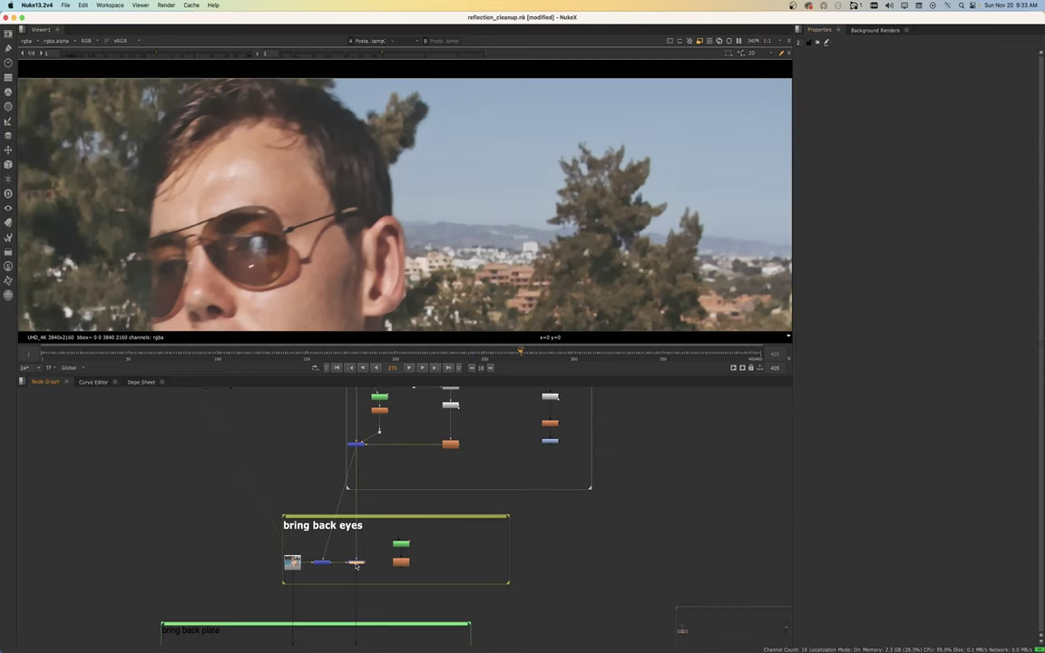
{"action": "key", "text": "1"}
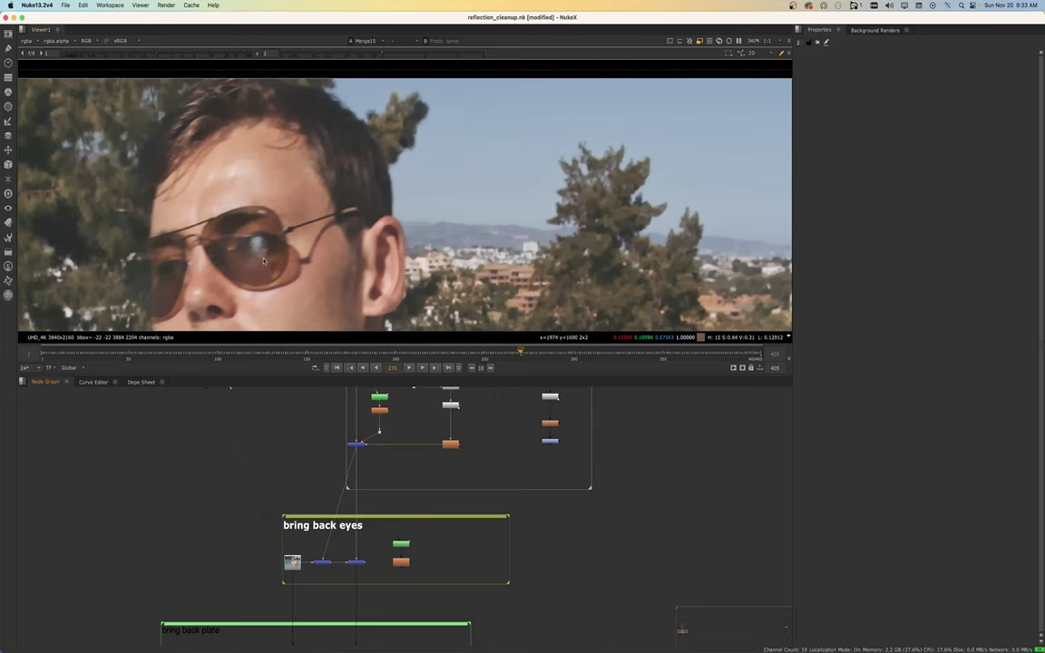
Compare the "bring back eyes" merge with the original plate by alternating the two viewer inputs over the sunglasses
{"action": "key", "text": "1"}
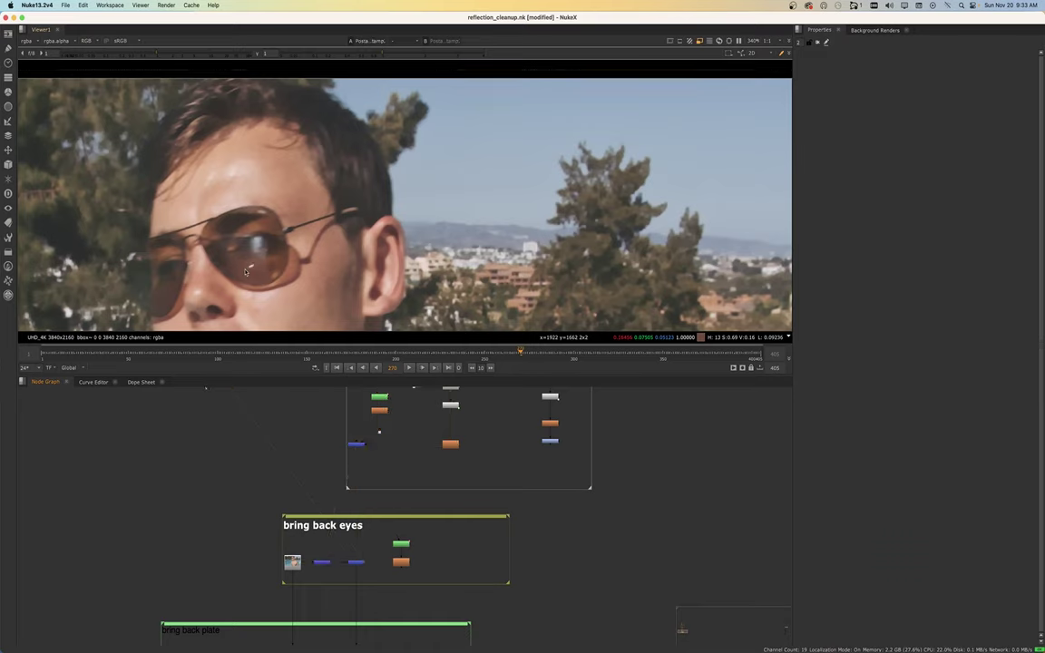
{"action": "key", "text": "2"}
{"action": "key", "text": "1"}
{"action": "key", "text": "2"}
{"action": "key", "text": "1"}
{"action": "key", "text": "2"}
{"action": "key", "text": "1"}
{"action": "key", "text": "2"}
{"action": "key", "text": "1"}
{"action": "key", "text": "2"}
{"action": "scroll", "coordinate": [254, 251], "scroll_direction": "down", "scroll_amount": 5}
{"action": "middle_click_drag", "start_coordinate": [277, 248], "coordinate": [406, 188]}
{"action": "key", "text": "f"}
{"action": "scroll", "coordinate": [408, 187], "scroll_direction": "up", "scroll_amount": 4}
{"action": "scroll", "coordinate": [404, 172], "scroll_direction": "down", "scroll_amount": 2}
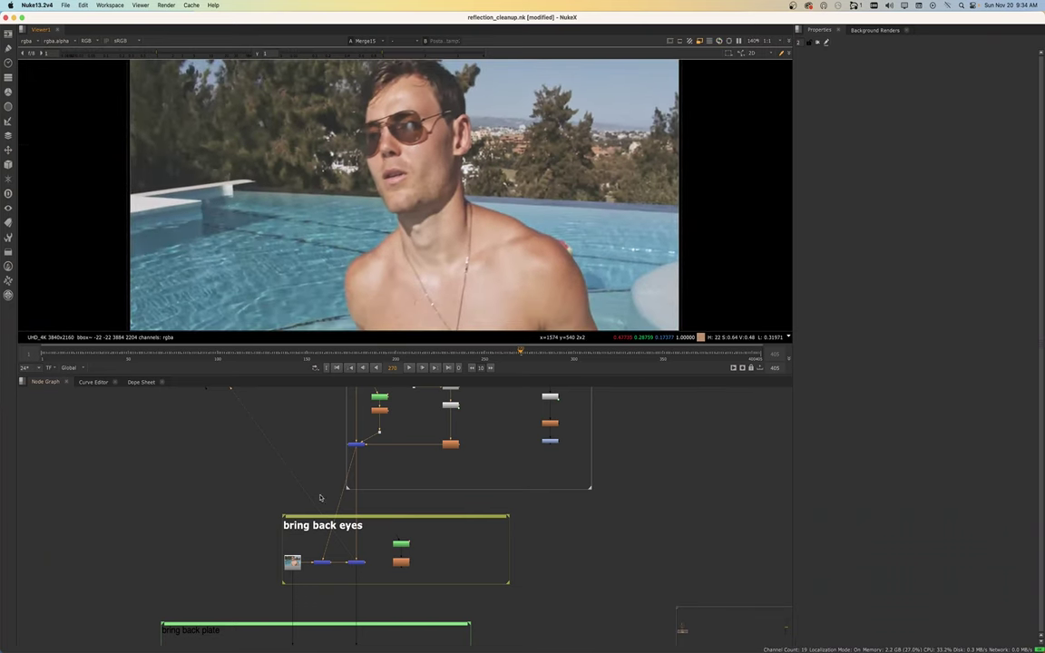
Move the Viewer node down beside the "bring back plate" group
{"action": "scroll", "coordinate": [320, 498], "scroll_direction": "down", "scroll_amount": 4}
{"action": "left_click_drag", "start_coordinate": [242, 458], "coordinate": [260, 621]}
{"action": "middle_click_drag", "start_coordinate": [275, 563], "coordinate": [283, 479]}
{"action": "left_click_drag", "start_coordinate": [270, 536], "coordinate": [403, 550]}
{"action": "left_click_drag", "start_coordinate": [268, 538], "coordinate": [300, 538]}
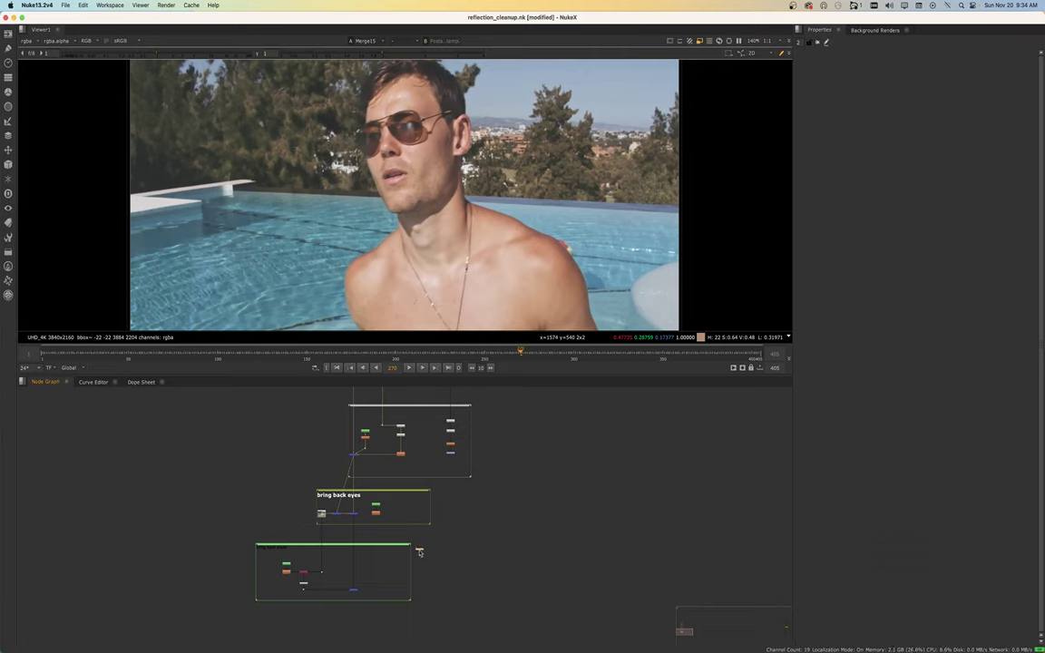
{"action": "left_click_drag", "start_coordinate": [420, 554], "coordinate": [444, 585]}
Examine the lens reflection up close and at full frame, switching between the original plate and the cleaned-up merge
{"action": "key", "text": "1"}
{"action": "key", "text": "2"}
{"action": "key", "text": "1"}
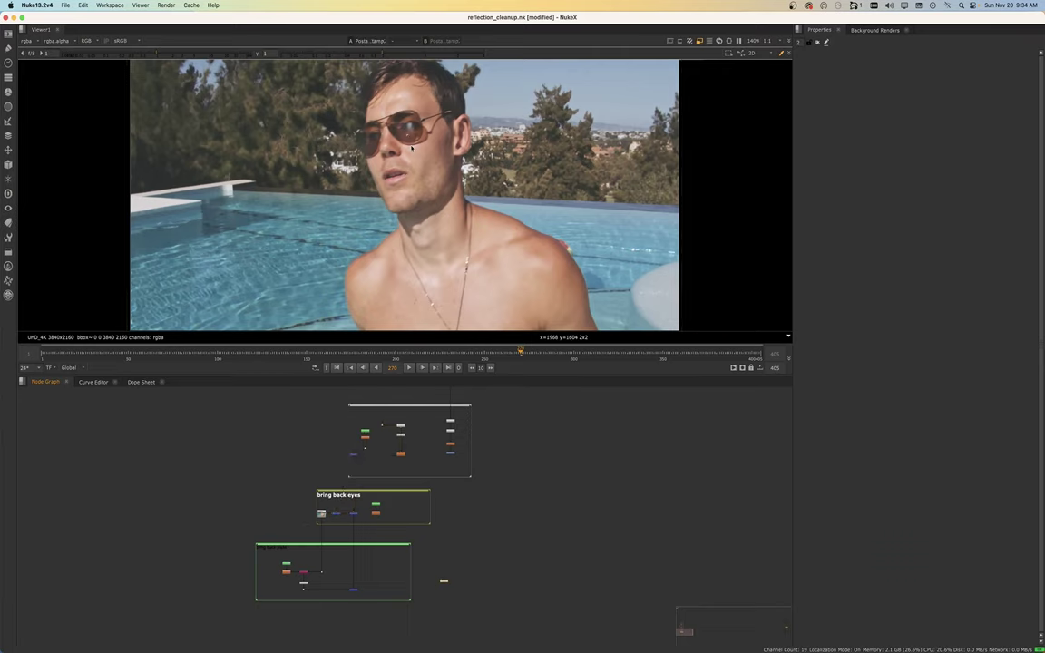
{"action": "key", "text": "2"}
{"action": "key", "text": "1"}
{"action": "key", "text": "2"}
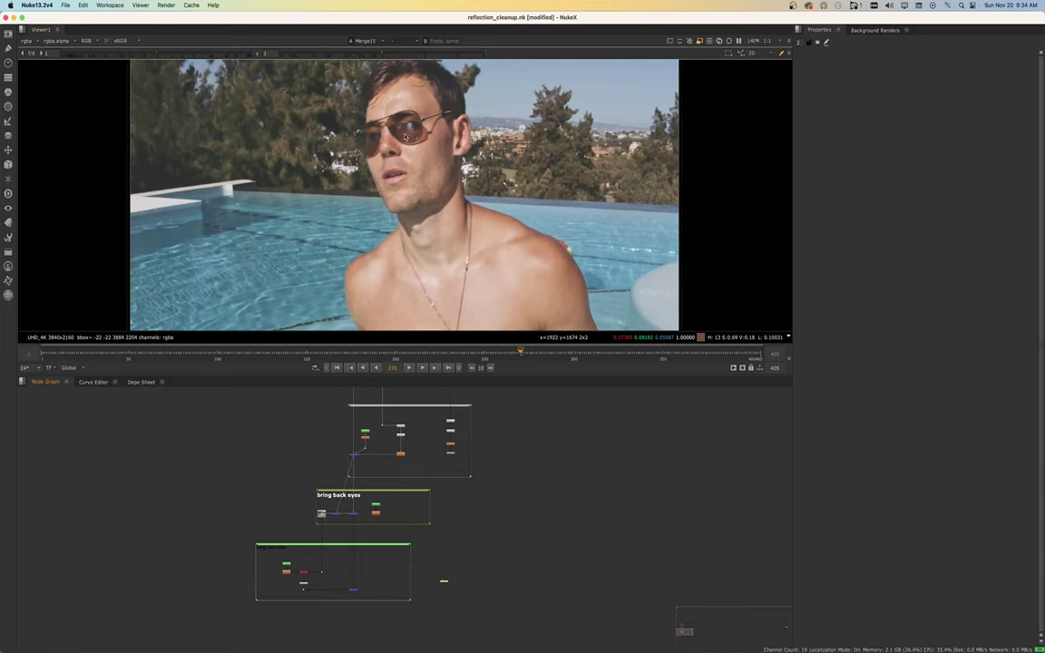
{"action": "scroll", "coordinate": [408, 133], "scroll_direction": "up", "scroll_amount": 3}
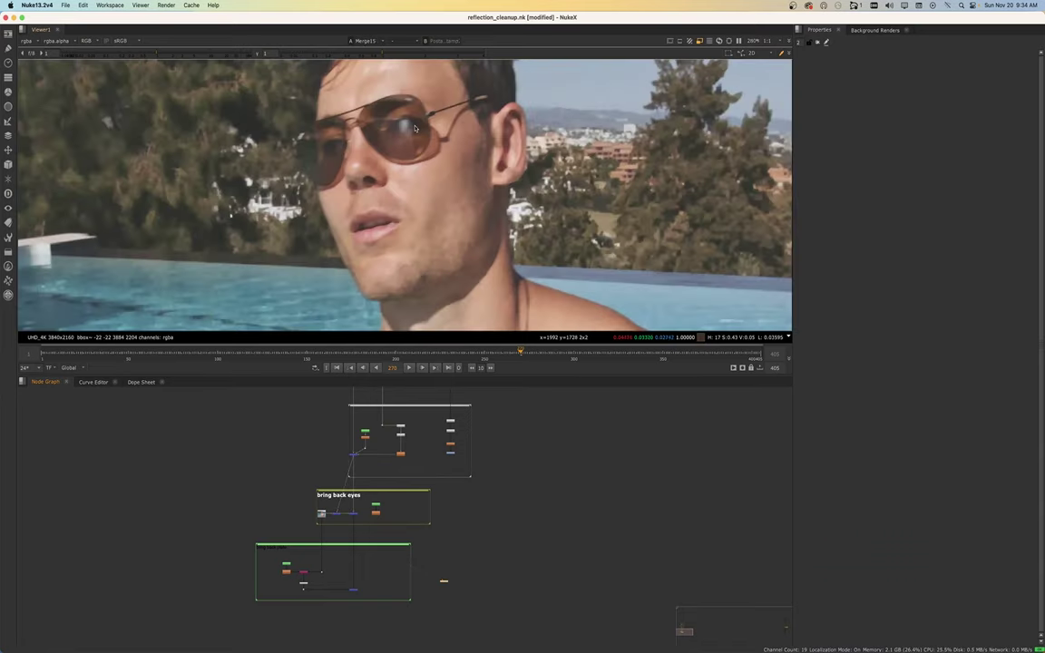
{"action": "scroll", "coordinate": [413, 128], "scroll_direction": "up", "scroll_amount": 3}
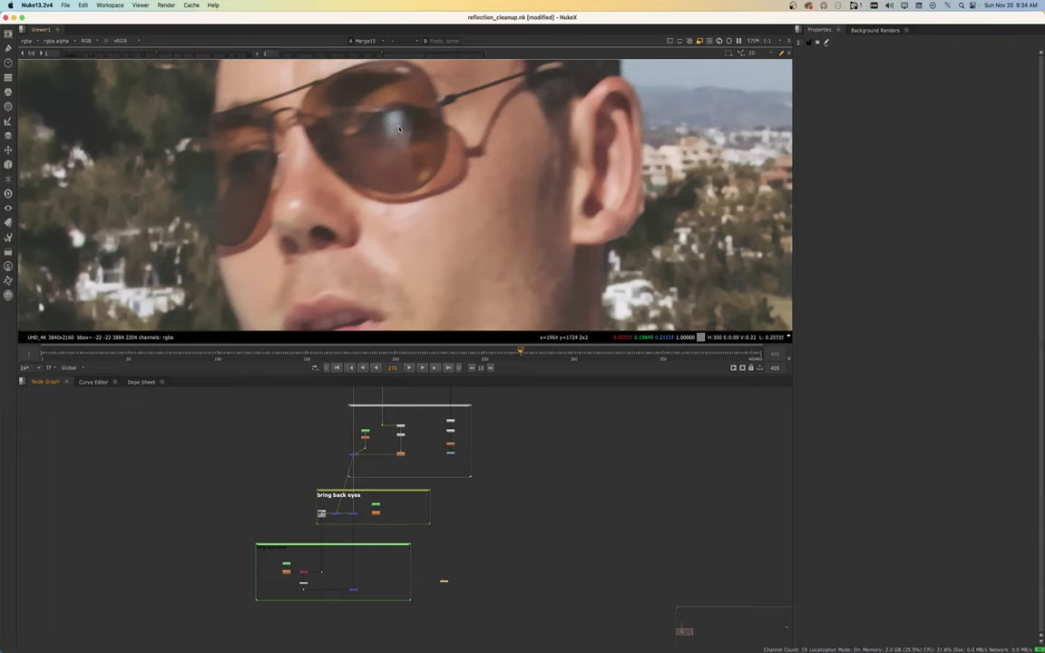
{"action": "scroll", "coordinate": [397, 132], "scroll_direction": "down", "scroll_amount": 8}
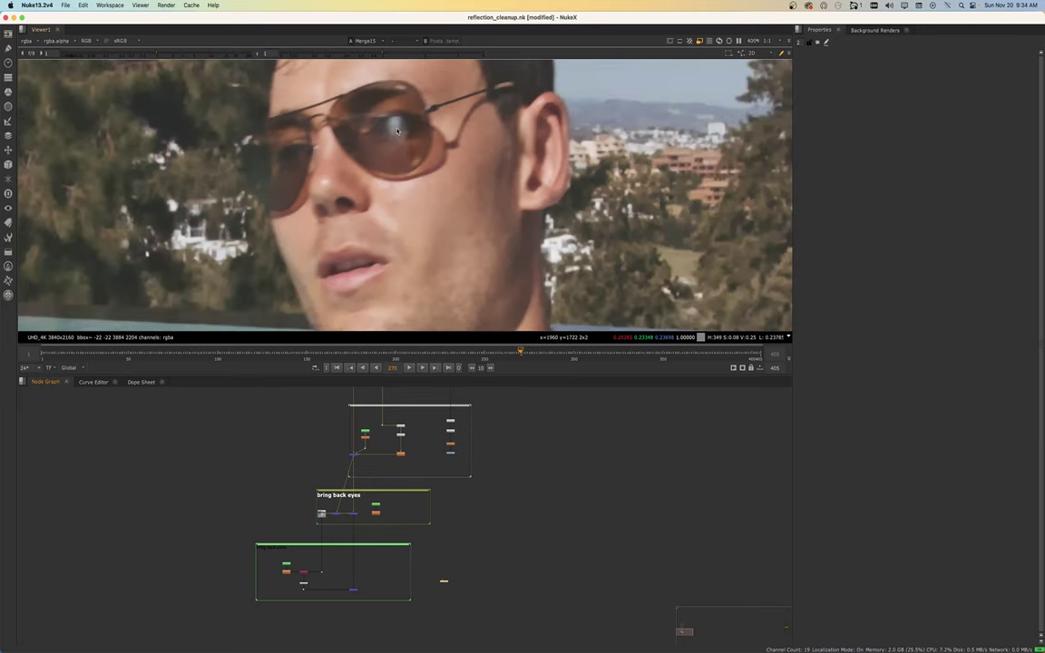
{"action": "middle_click_drag", "start_coordinate": [398, 132], "coordinate": [395, 184]}
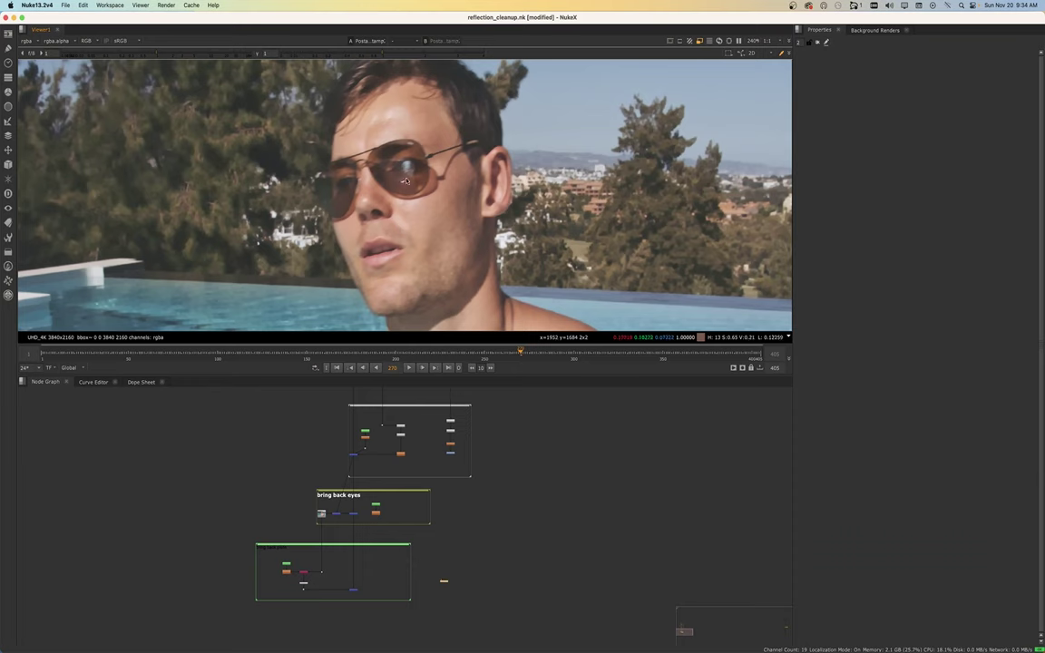
{"action": "scroll", "coordinate": [410, 181], "scroll_direction": "down", "scroll_amount": 3}
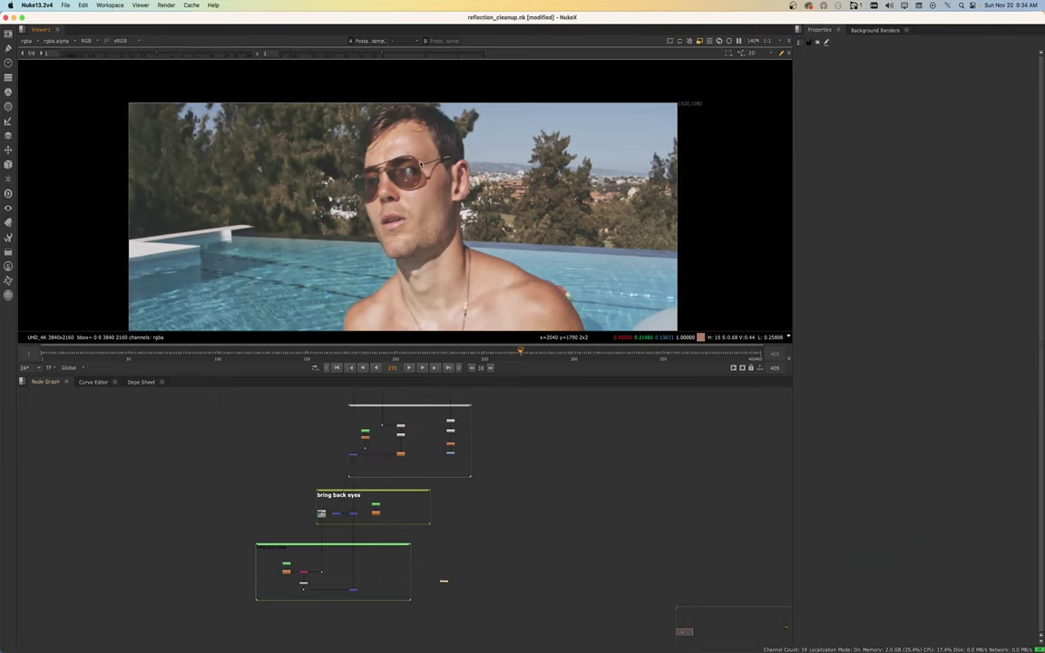
{"action": "scroll", "coordinate": [413, 188], "scroll_direction": "up", "scroll_amount": 3}
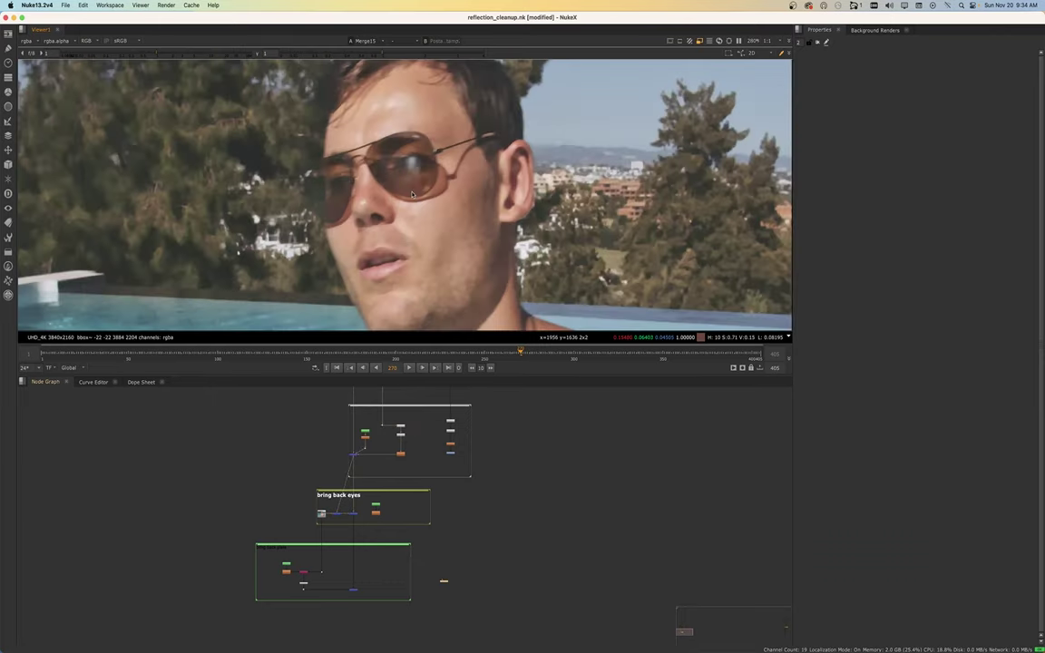
{"action": "scroll", "coordinate": [413, 193], "scroll_direction": "down", "scroll_amount": 4}
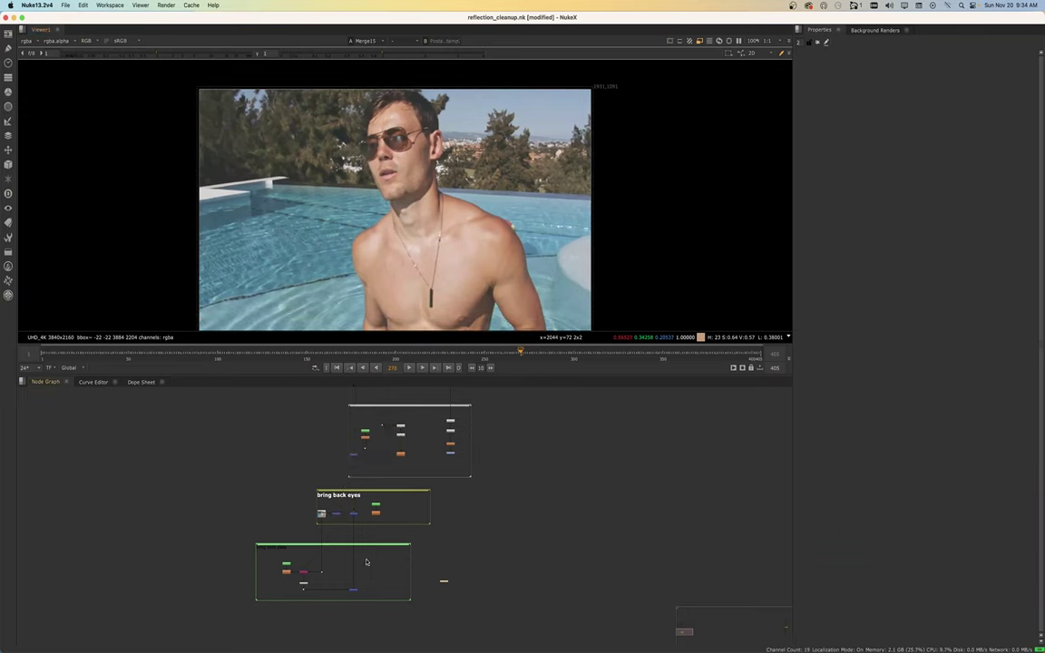
View the output of the merge at the end of the "bring back plate" group
{"action": "scroll", "coordinate": [344, 562], "scroll_direction": "up", "scroll_amount": 2}
{"action": "middle_click_drag", "start_coordinate": [344, 560], "coordinate": [342, 519]}
{"action": "scroll", "coordinate": [342, 513], "scroll_direction": "up", "scroll_amount": 2}
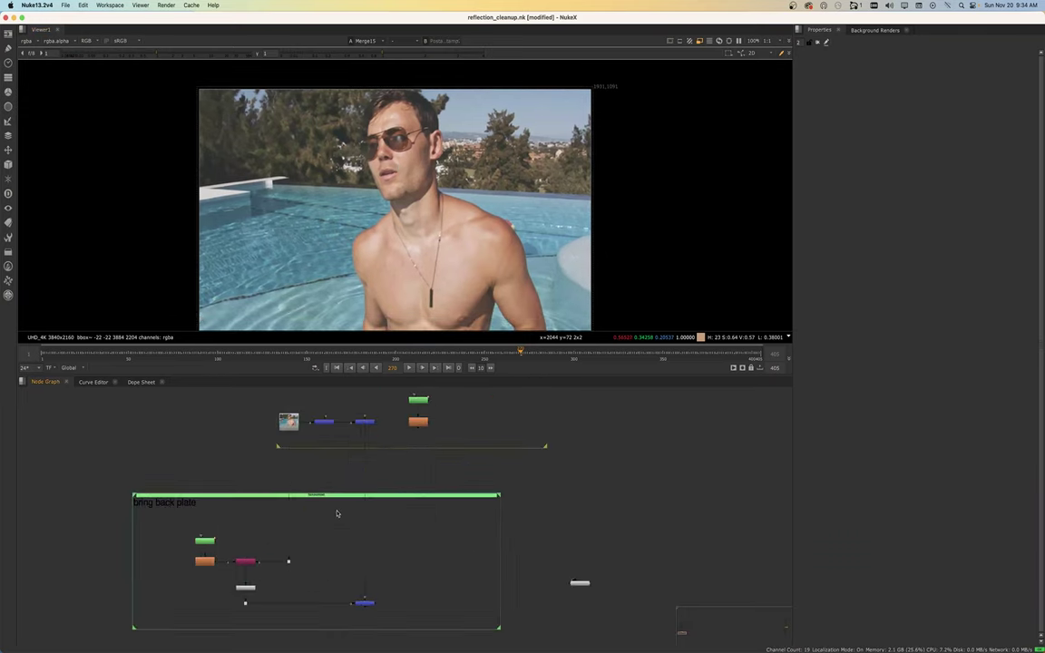
{"action": "left_click", "coordinate": [337, 498]}
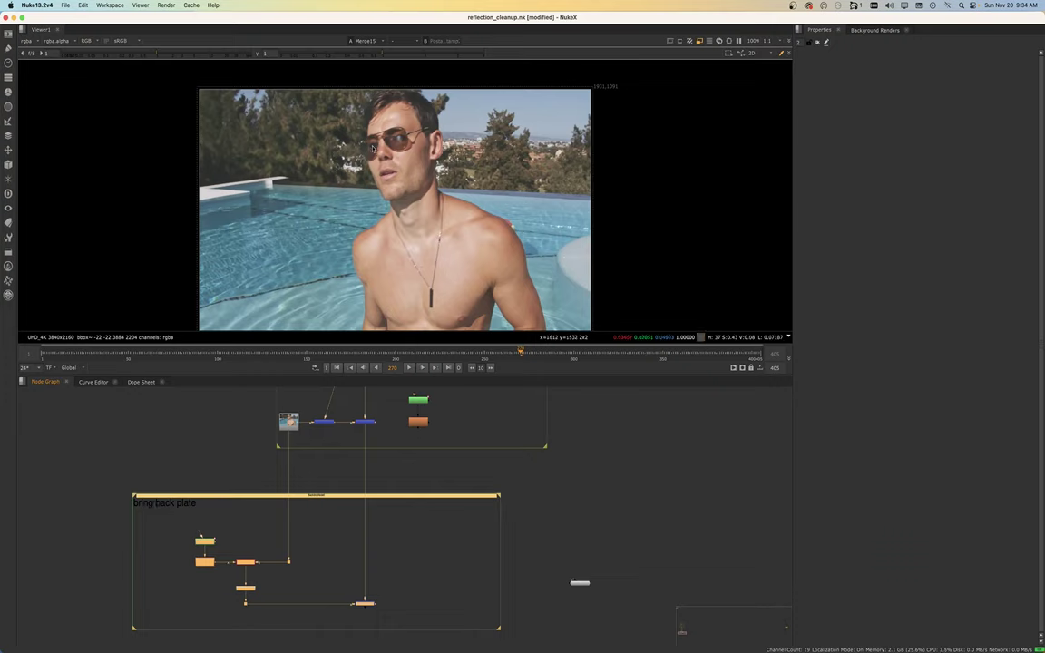
{"action": "left_click", "coordinate": [363, 613]}
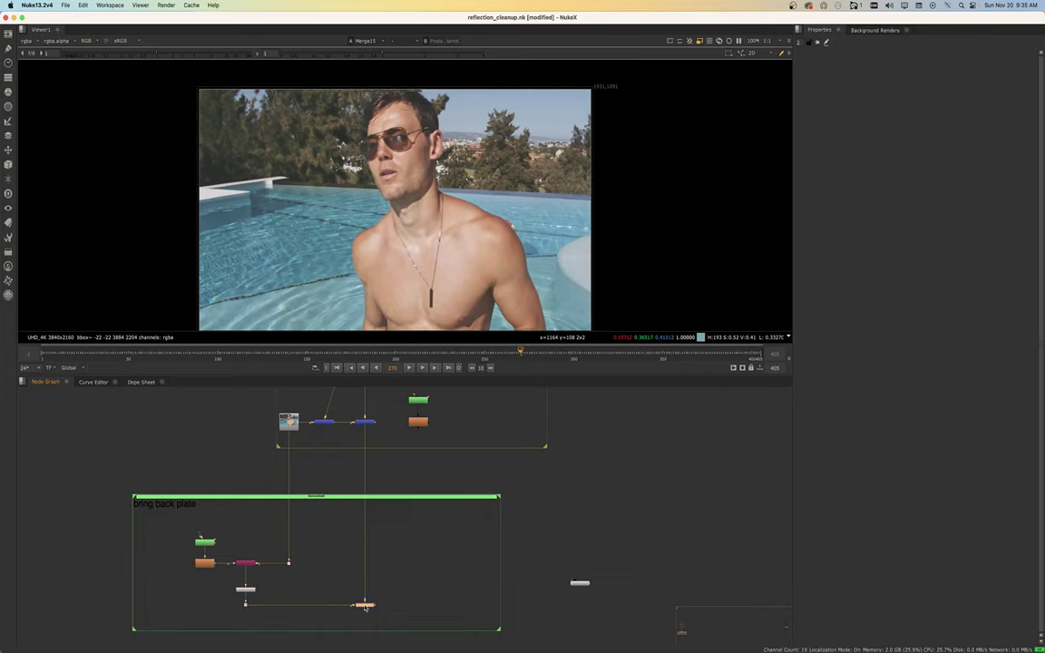
{"action": "scroll", "coordinate": [289, 585], "scroll_direction": "up", "scroll_amount": 3}
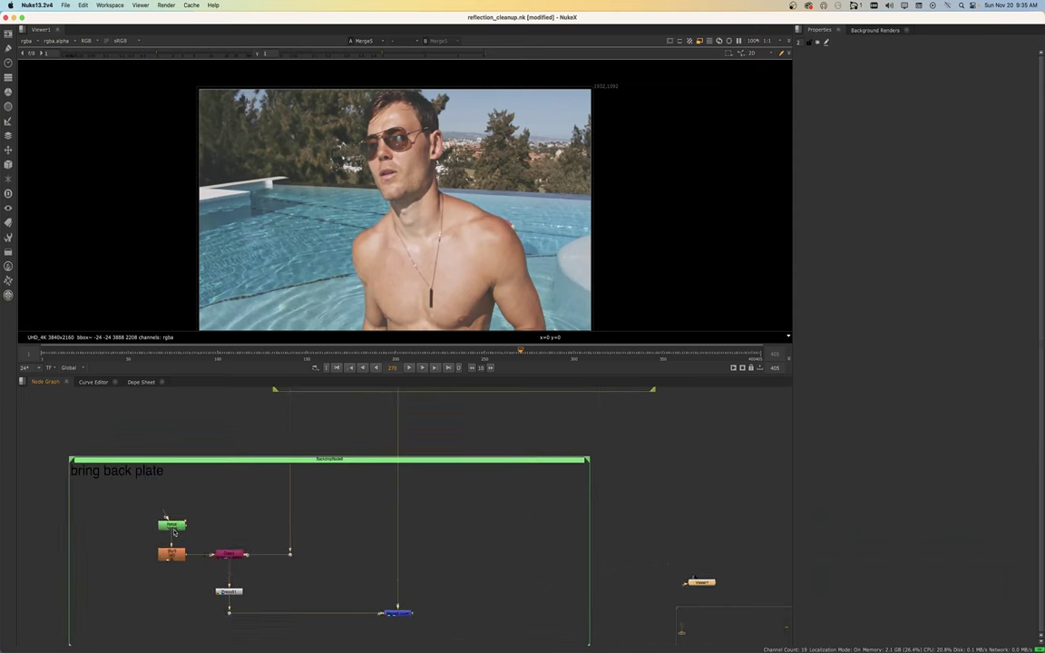
Replace the Bezier shape in Roto6 of the "bring back plate" group with a small ellipse over the lens reflection
{"action": "double_click", "coordinate": [171, 524]}
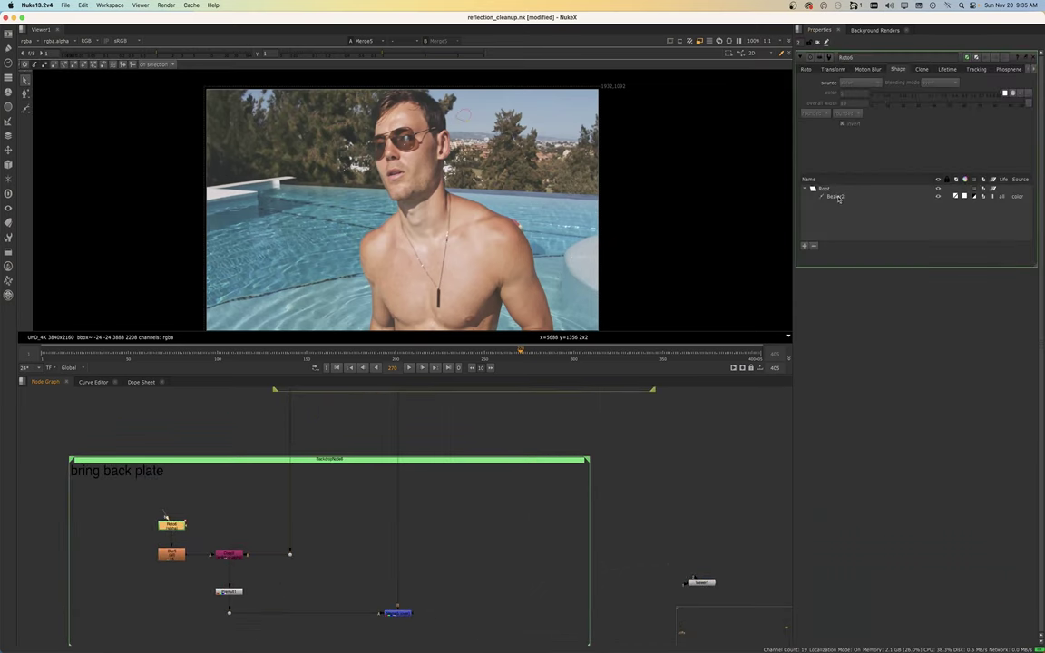
{"action": "left_click", "coordinate": [837, 197]}
{"action": "left_click", "coordinate": [814, 246]}
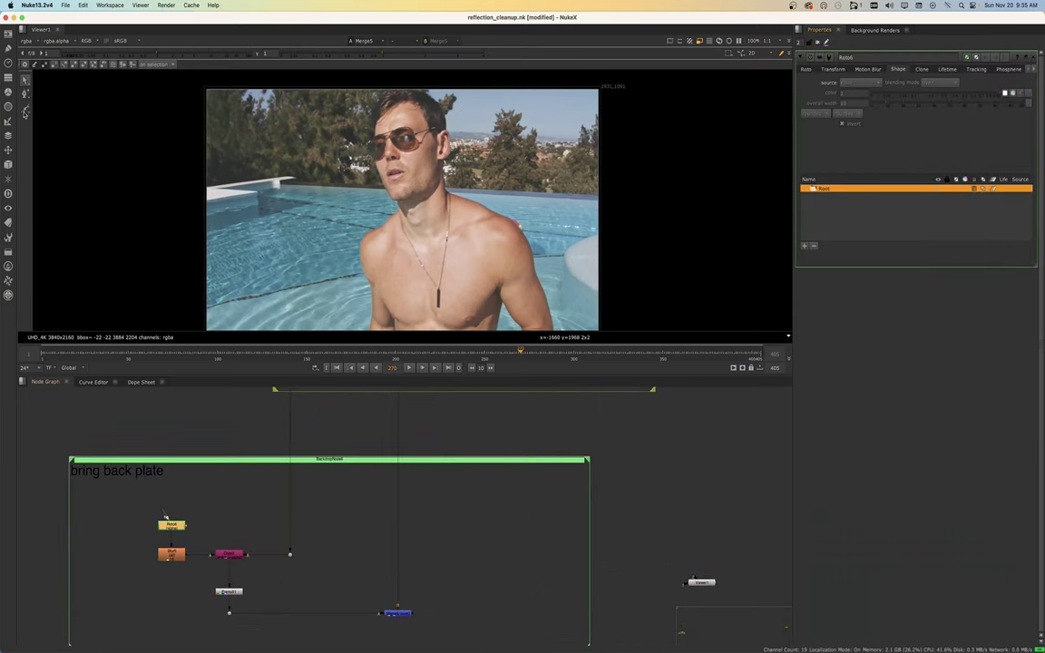
{"action": "scroll", "coordinate": [405, 136], "scroll_direction": "up", "scroll_amount": 5}
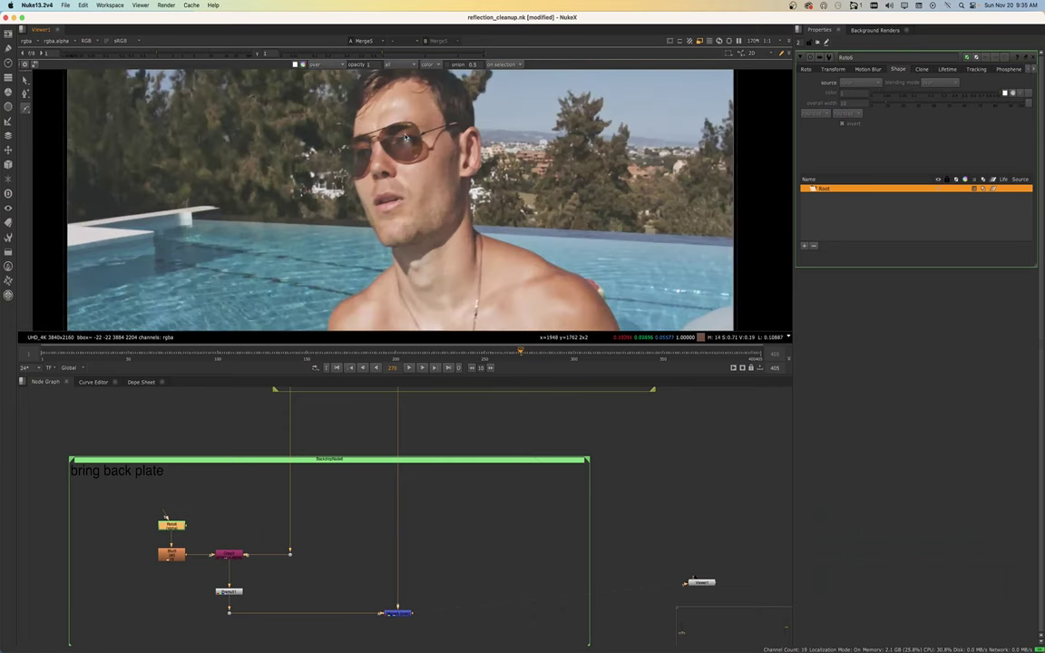
{"action": "left_click_drag", "start_coordinate": [26, 108], "coordinate": [54, 133]}
{"action": "left_click", "coordinate": [394, 158]}
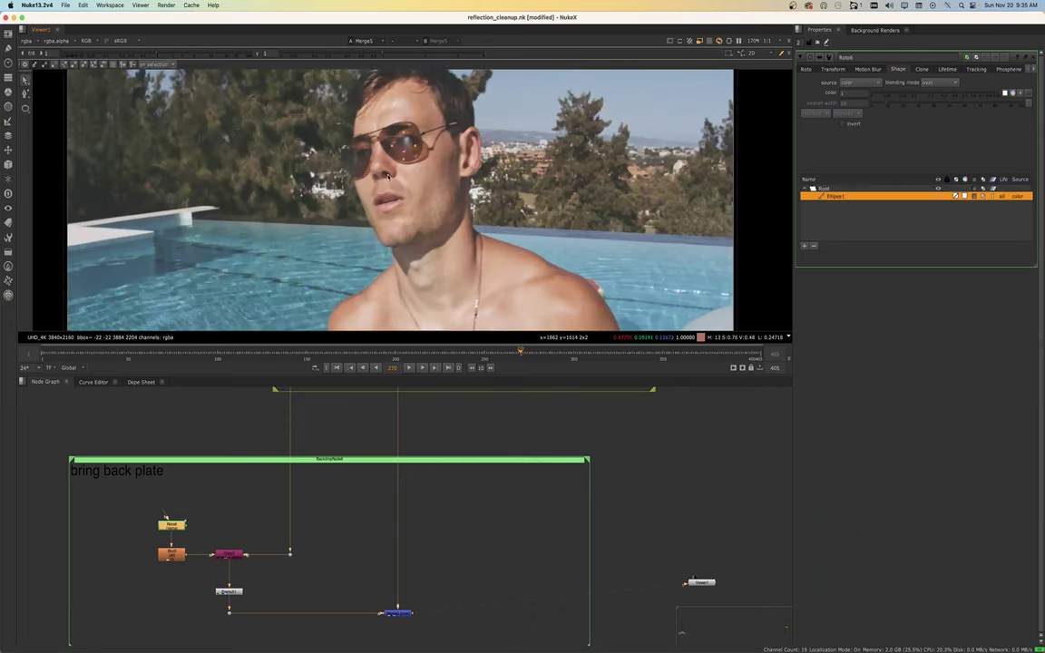
Insert an Invert node between Roto6 and its blur in the "bring back plate" group
{"action": "scroll", "coordinate": [255, 508], "scroll_direction": "down", "scroll_amount": 3}
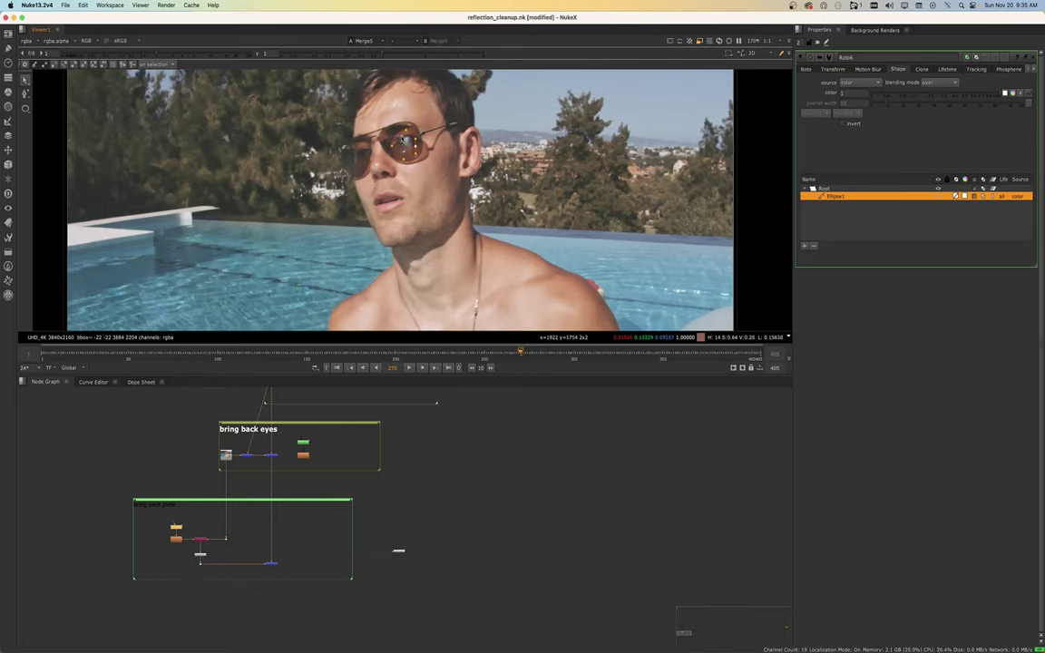
{"action": "scroll", "coordinate": [214, 564], "scroll_direction": "up", "scroll_amount": 3}
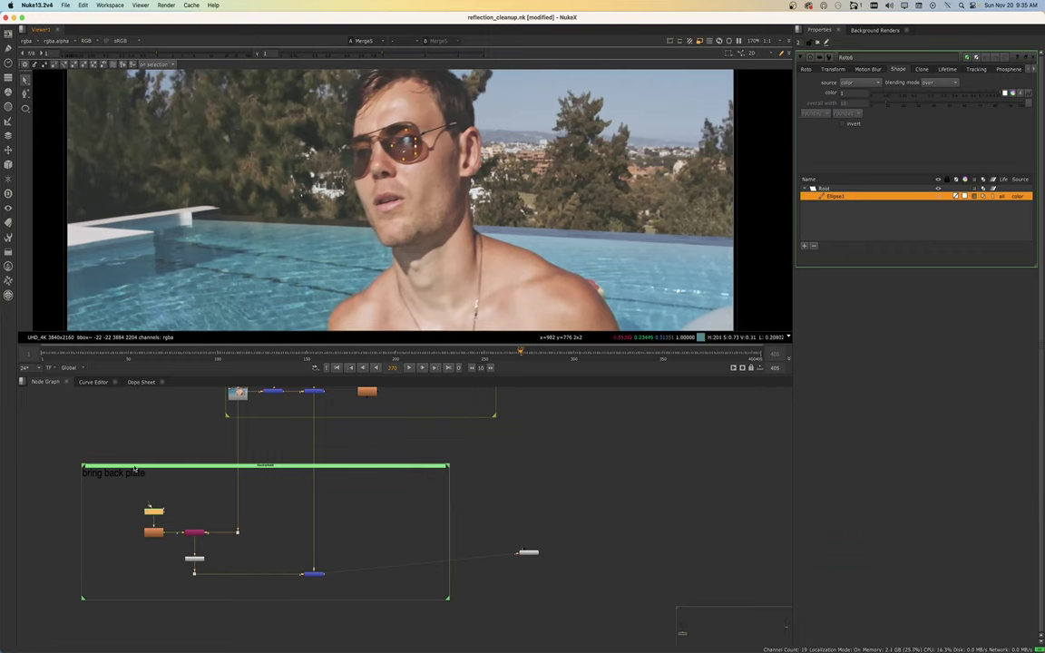
{"action": "left_click", "coordinate": [135, 470]}
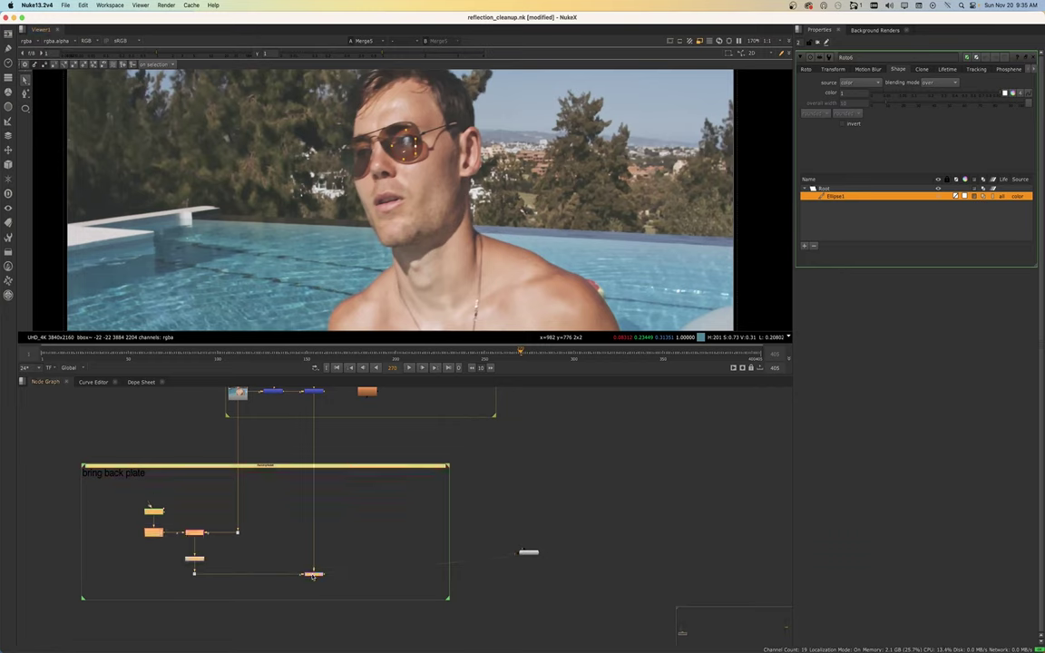
{"action": "left_click", "coordinate": [233, 579]}
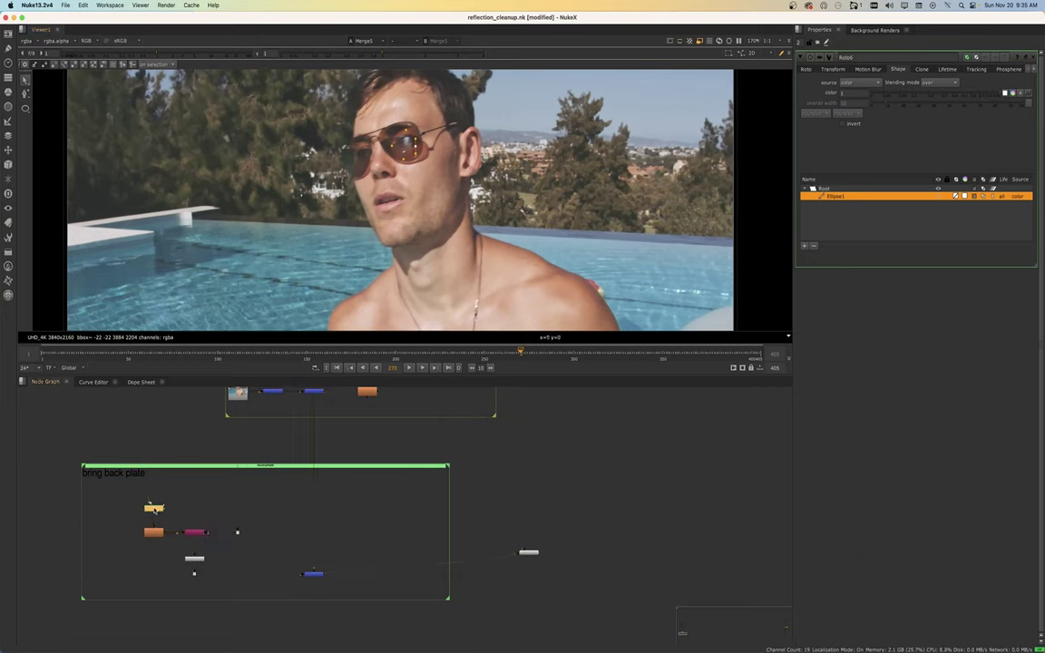
{"action": "key", "text": "Tab"}
{"action": "type", "text": "inv"}
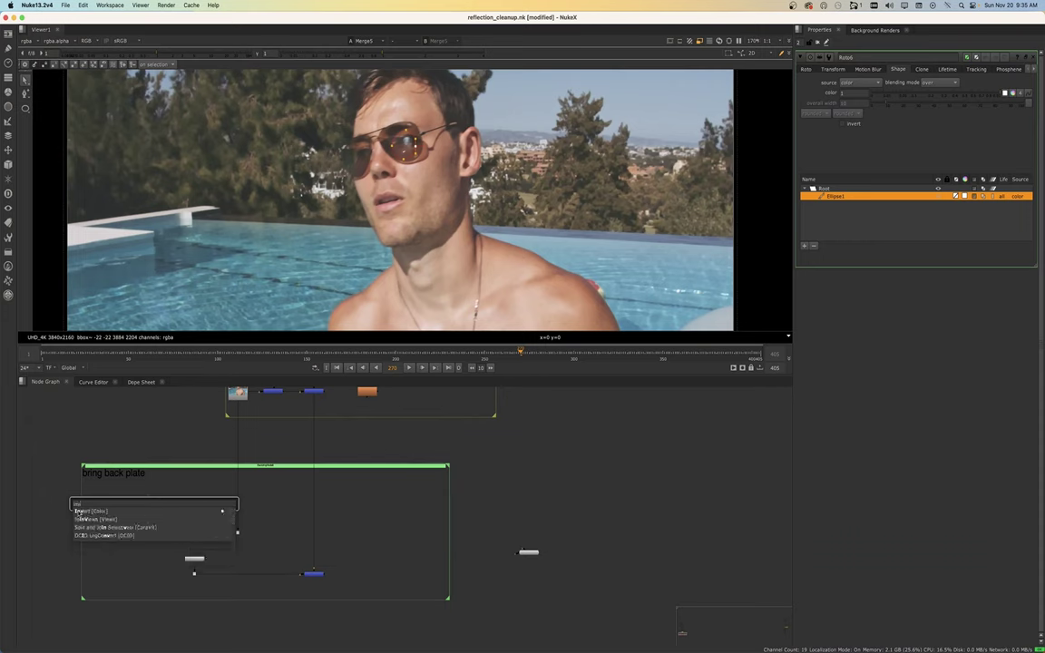
{"action": "key", "text": "Return"}
View the Premult output of the "bring back plate" group without open node properties, and examine the hole in the lens
{"action": "left_click", "coordinate": [189, 561]}
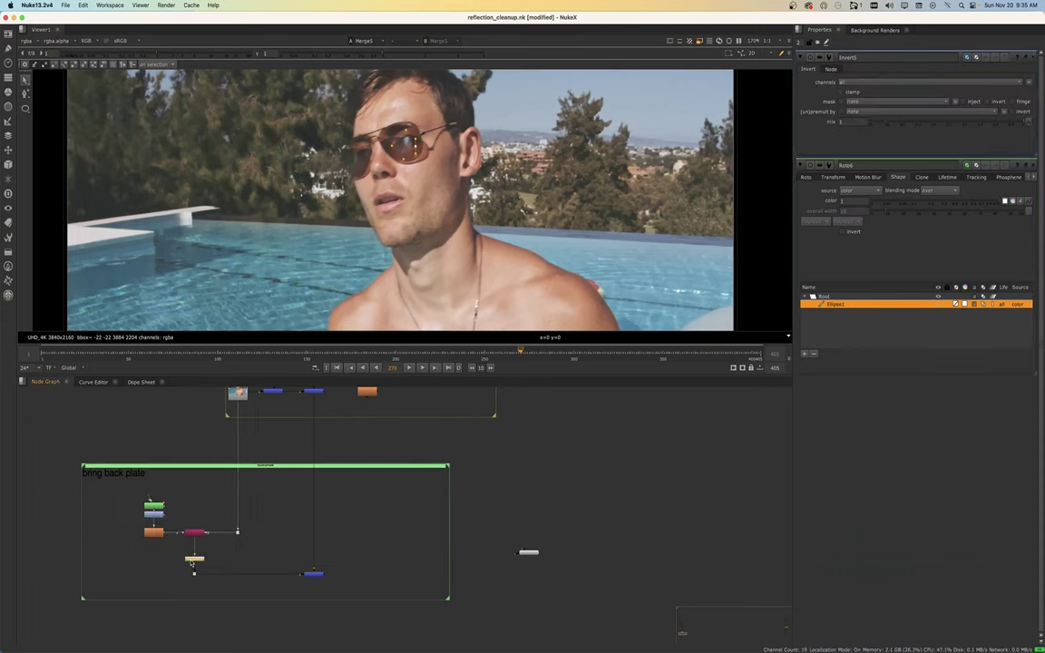
{"action": "key", "text": "1"}
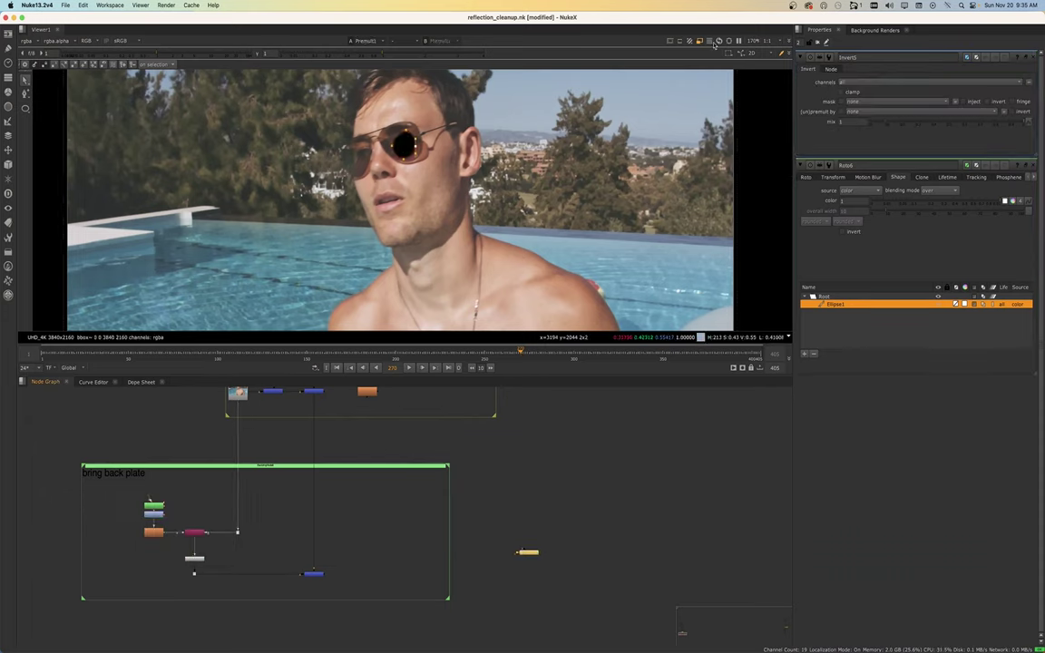
{"action": "left_click", "coordinate": [819, 43]}
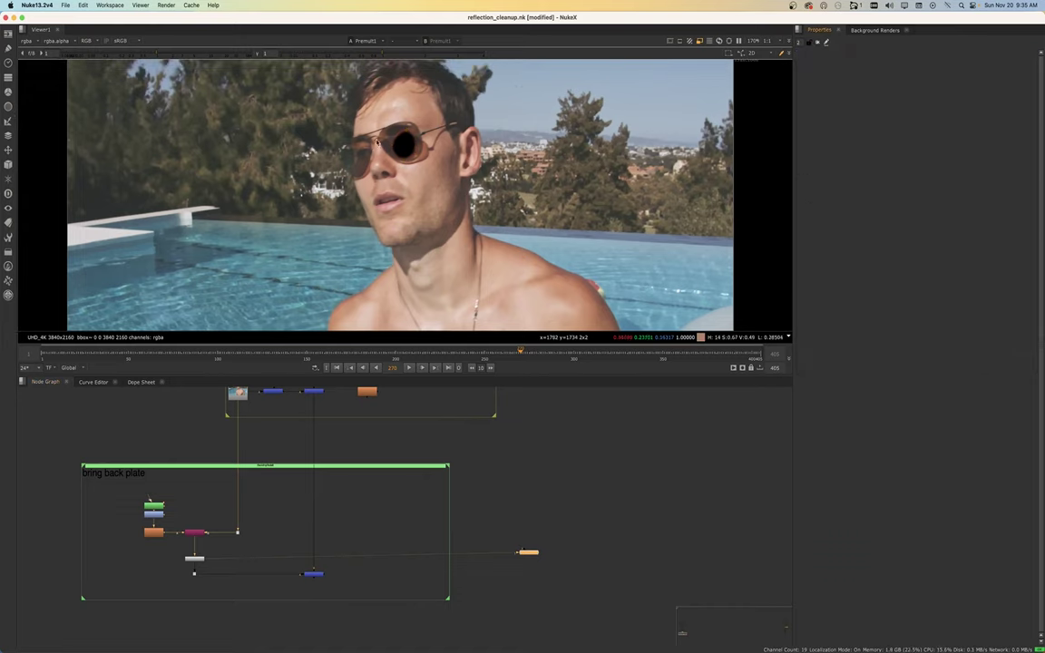
{"action": "middle_click_drag", "start_coordinate": [195, 500], "coordinate": [202, 538]}
{"action": "scroll", "coordinate": [202, 538], "scroll_direction": "down", "scroll_amount": 5}
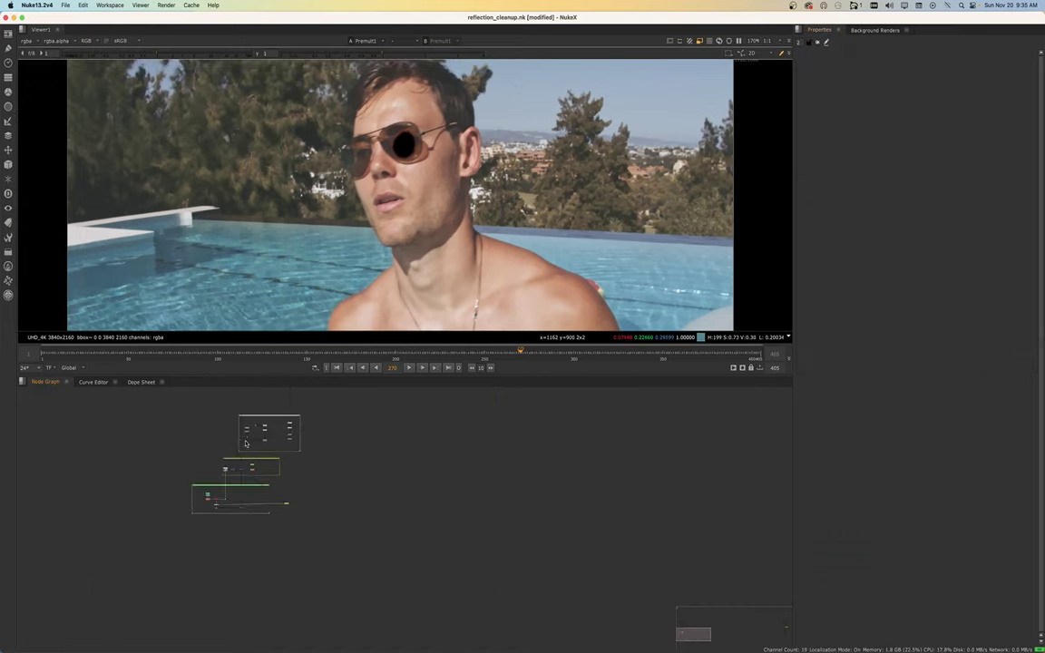
{"action": "scroll", "coordinate": [252, 437], "scroll_direction": "up", "scroll_amount": 5}
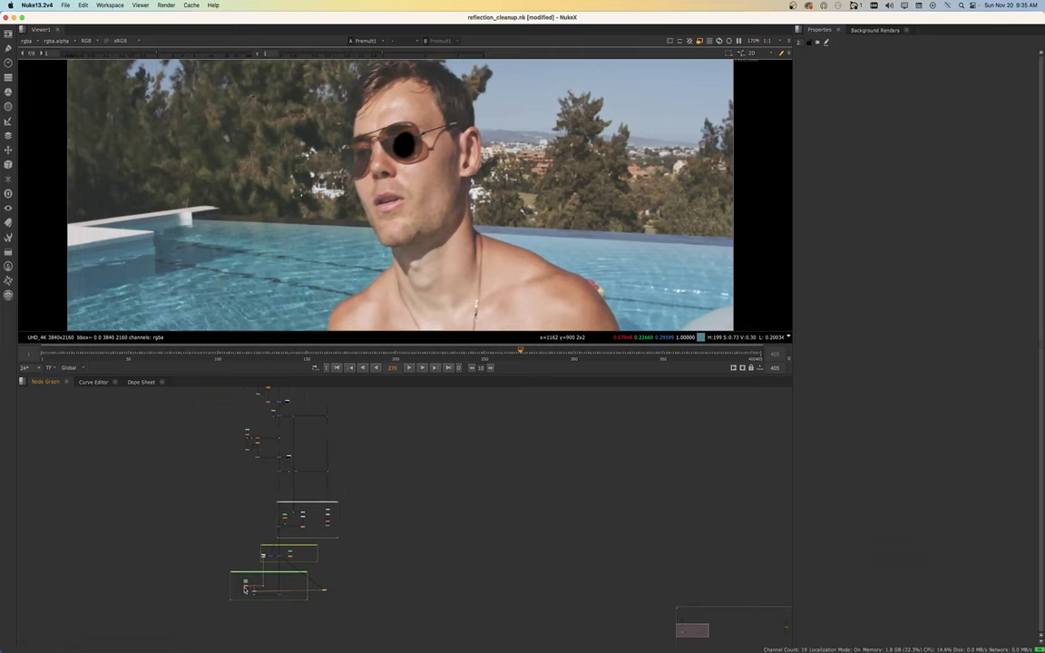
{"action": "scroll", "coordinate": [244, 588], "scroll_direction": "up", "scroll_amount": 5}
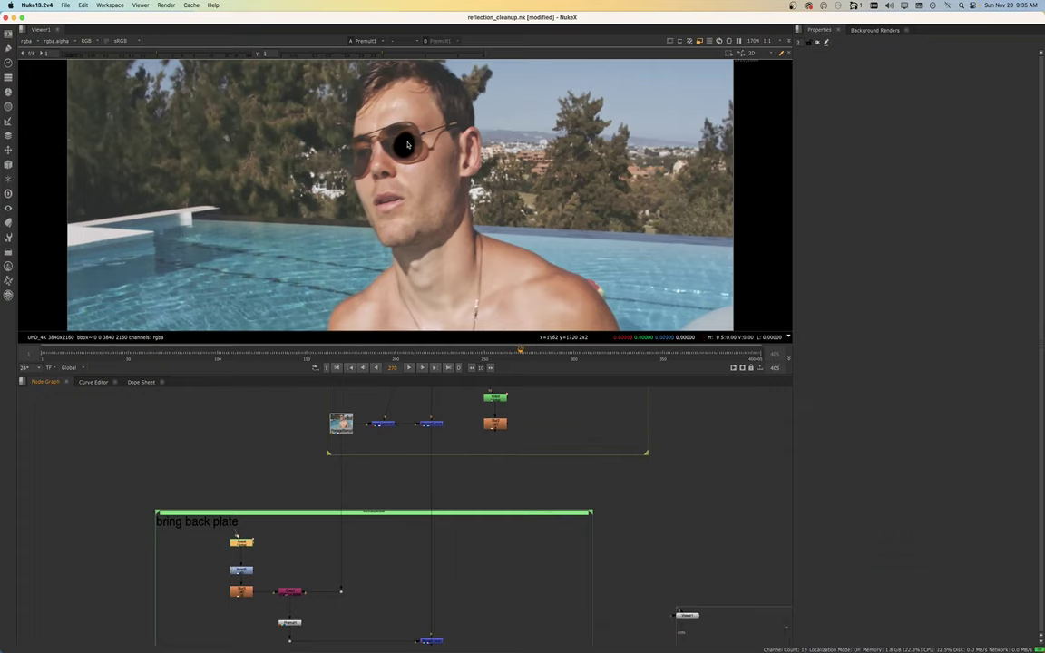
View the merge output of the "bring back eyes" group for comparison with the "bring back plate" result
{"action": "scroll", "coordinate": [355, 570], "scroll_direction": "down", "scroll_amount": 2}
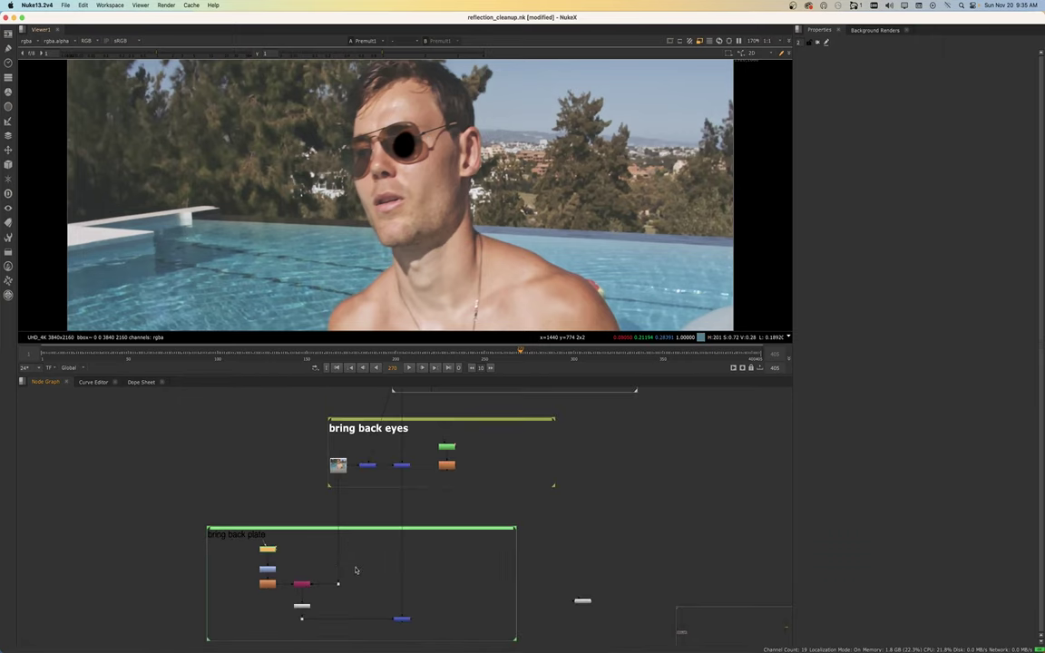
{"action": "scroll", "coordinate": [363, 559], "scroll_direction": "down", "scroll_amount": 5}
{"action": "scroll", "coordinate": [445, 482], "scroll_direction": "down", "scroll_amount": 2}
{"action": "scroll", "coordinate": [385, 536], "scroll_direction": "up", "scroll_amount": 8}
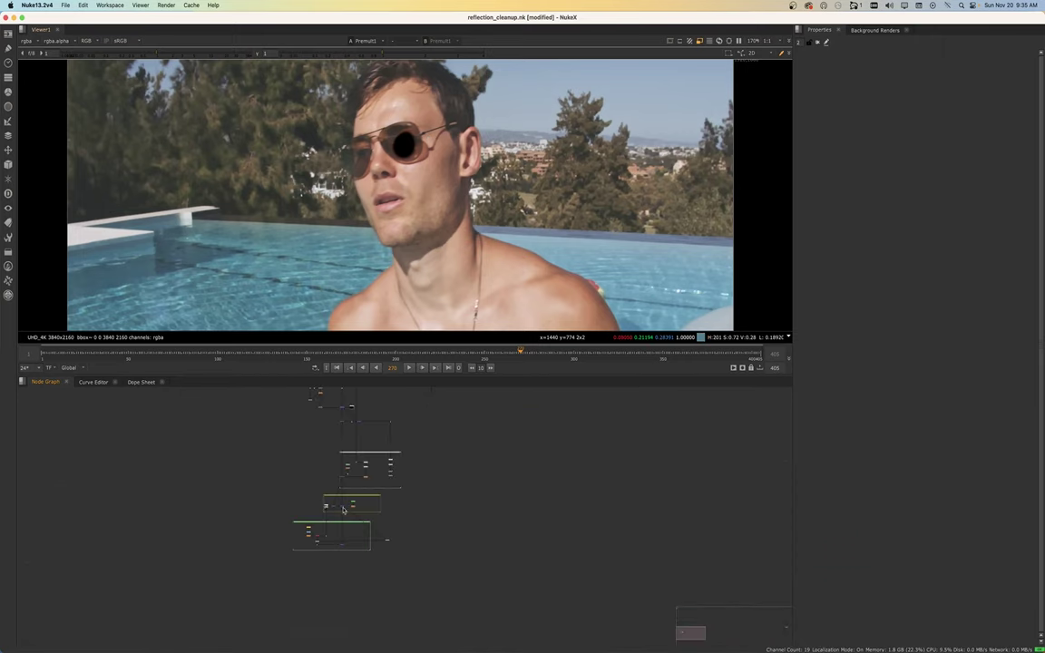
{"action": "left_click", "coordinate": [382, 466]}
{"action": "key", "text": "1"}
View the final merge of the "bring back plate" group with the Viewer node moved lower, and examine the sunglasses lens up close
{"action": "middle_click_drag", "start_coordinate": [378, 622], "coordinate": [366, 526]}
{"action": "left_click", "coordinate": [366, 556]}
{"action": "key", "text": "1"}
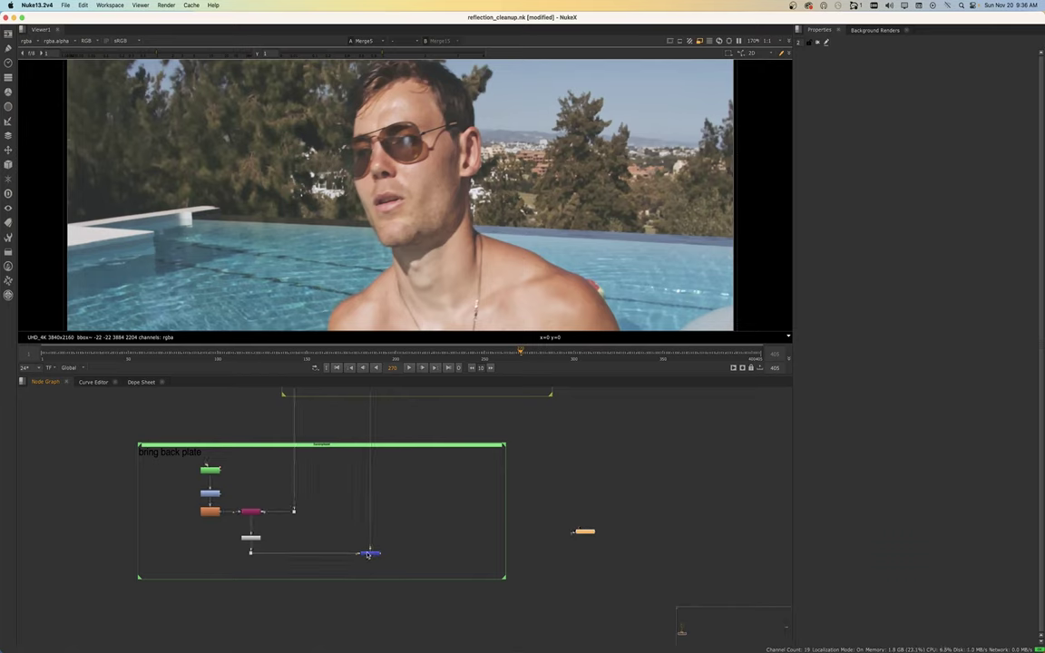
{"action": "left_click_drag", "start_coordinate": [578, 528], "coordinate": [578, 586]}
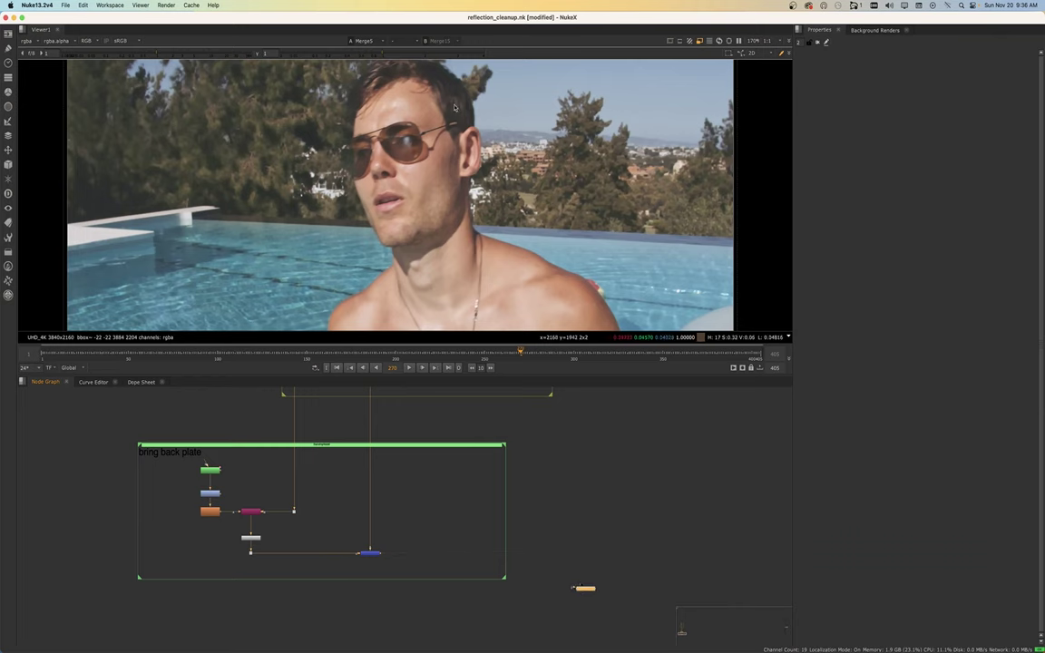
{"action": "scroll", "coordinate": [421, 177], "scroll_direction": "down", "scroll_amount": 3}
{"action": "scroll", "coordinate": [422, 177], "scroll_direction": "up", "scroll_amount": 4}
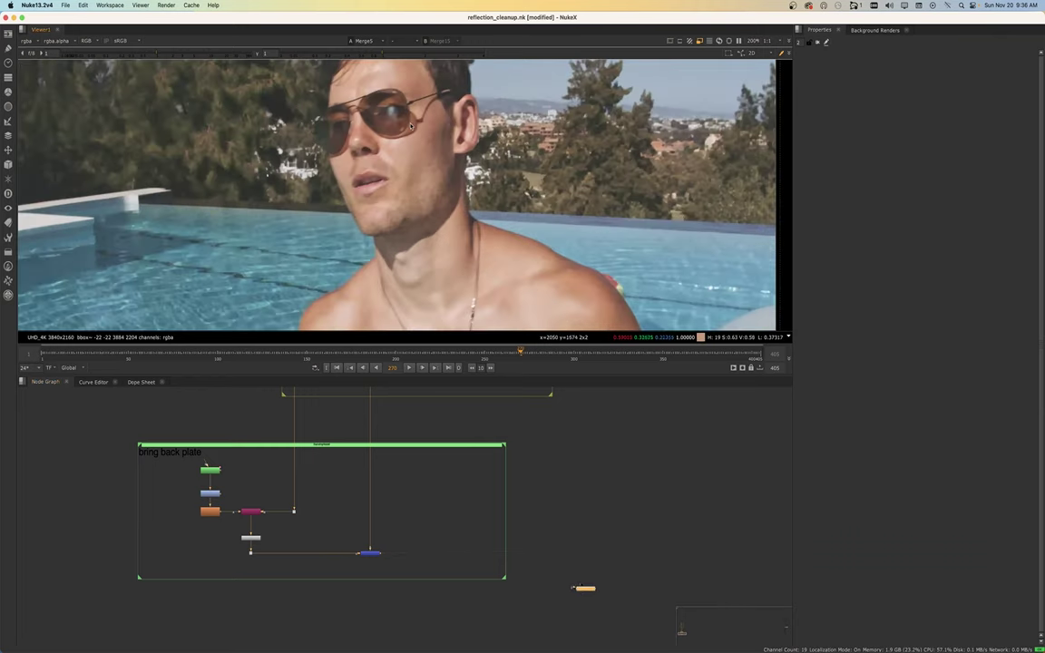
{"action": "left_click", "coordinate": [366, 553]}
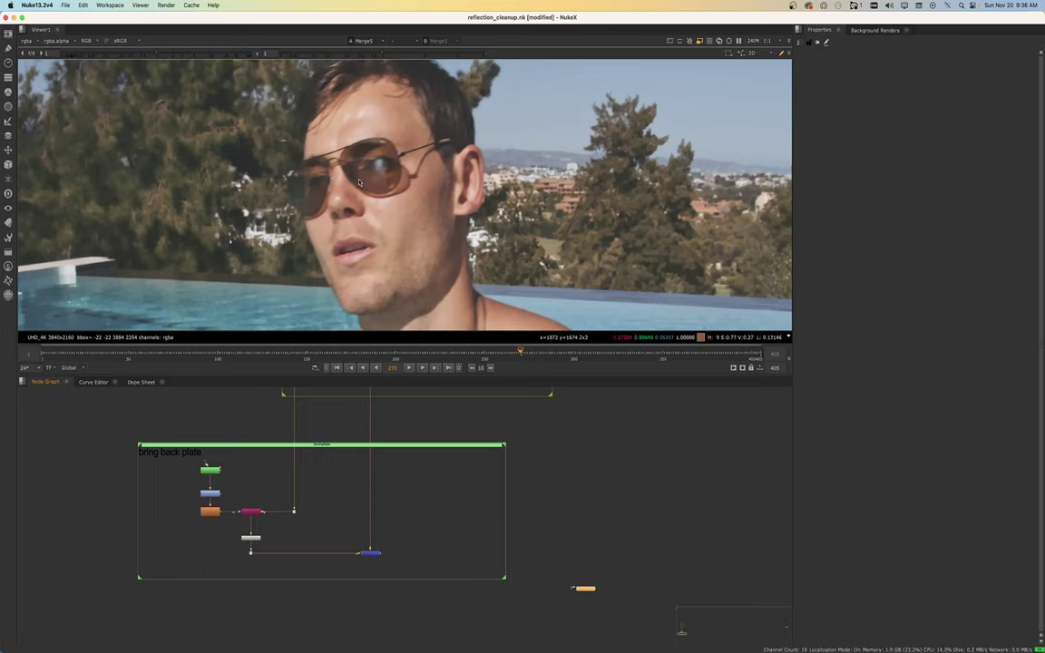